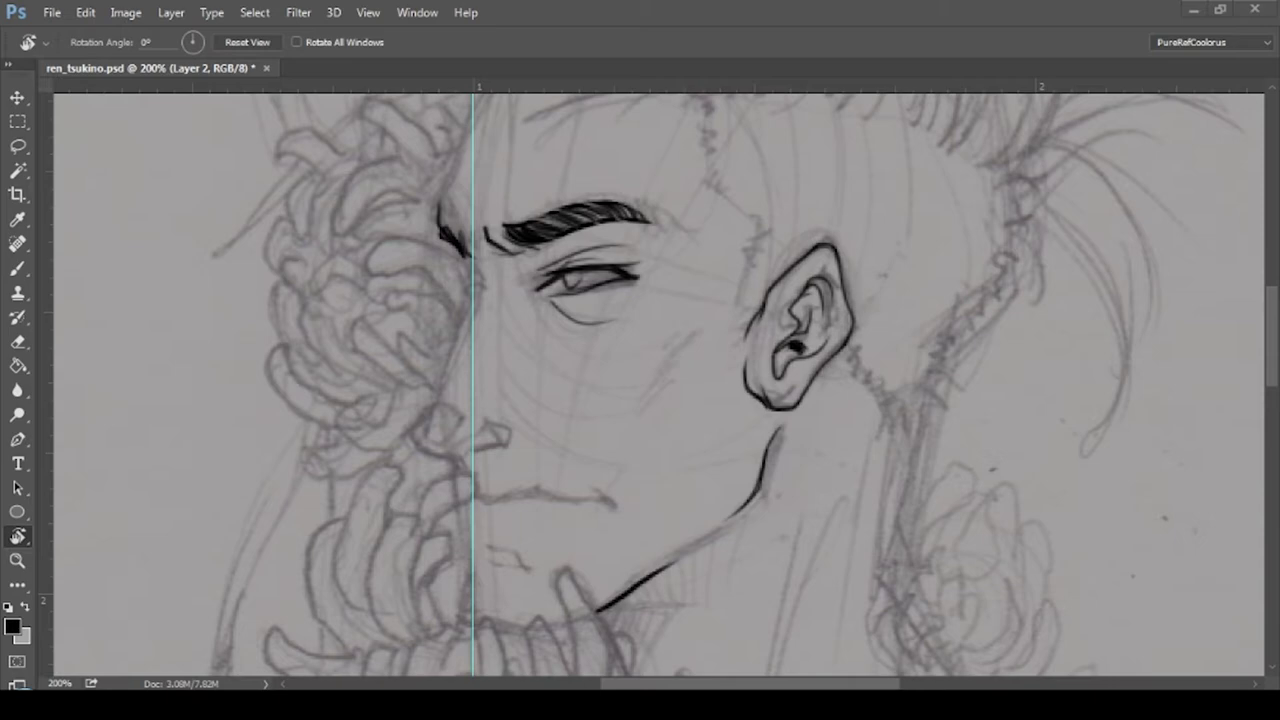
# - Rotate the view and ink a lower chrysanthemum petal edge and its small boxy tip
pyautogui.scroll(3, 845, 440)
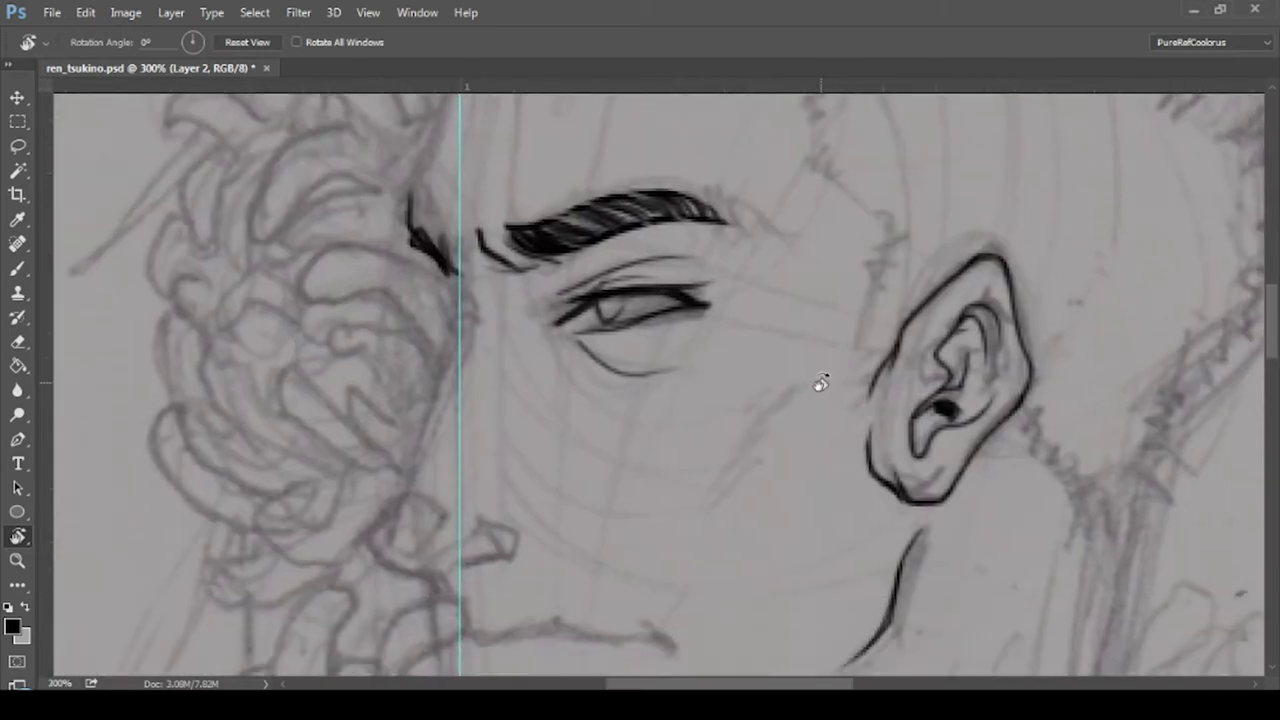
pyautogui.press('b')
pyautogui.moveTo(820, 380)
pyautogui.mouseDown()
pyautogui.moveTo(675, 415)
pyautogui.moveTo(648, 288)
pyautogui.mouseUp()
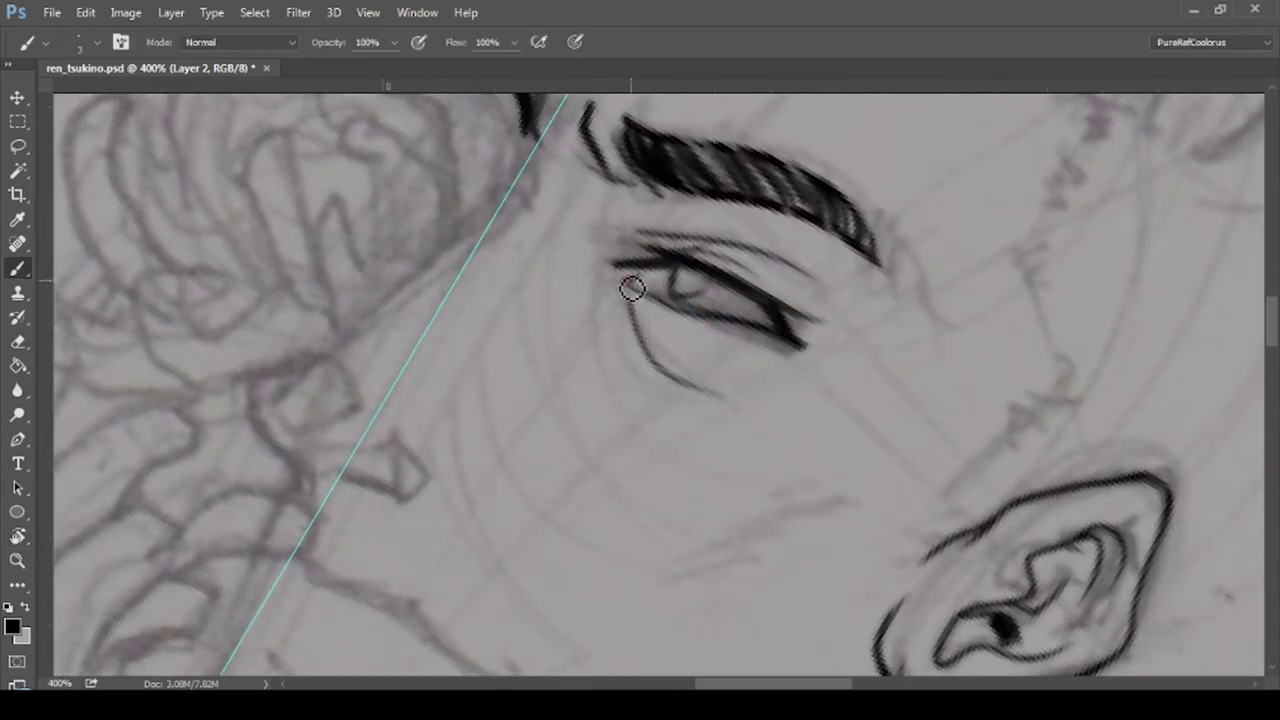
pyautogui.scroll(3, 762, 318)
pyautogui.moveTo(582, 510); pyautogui.dragTo(508, 524)
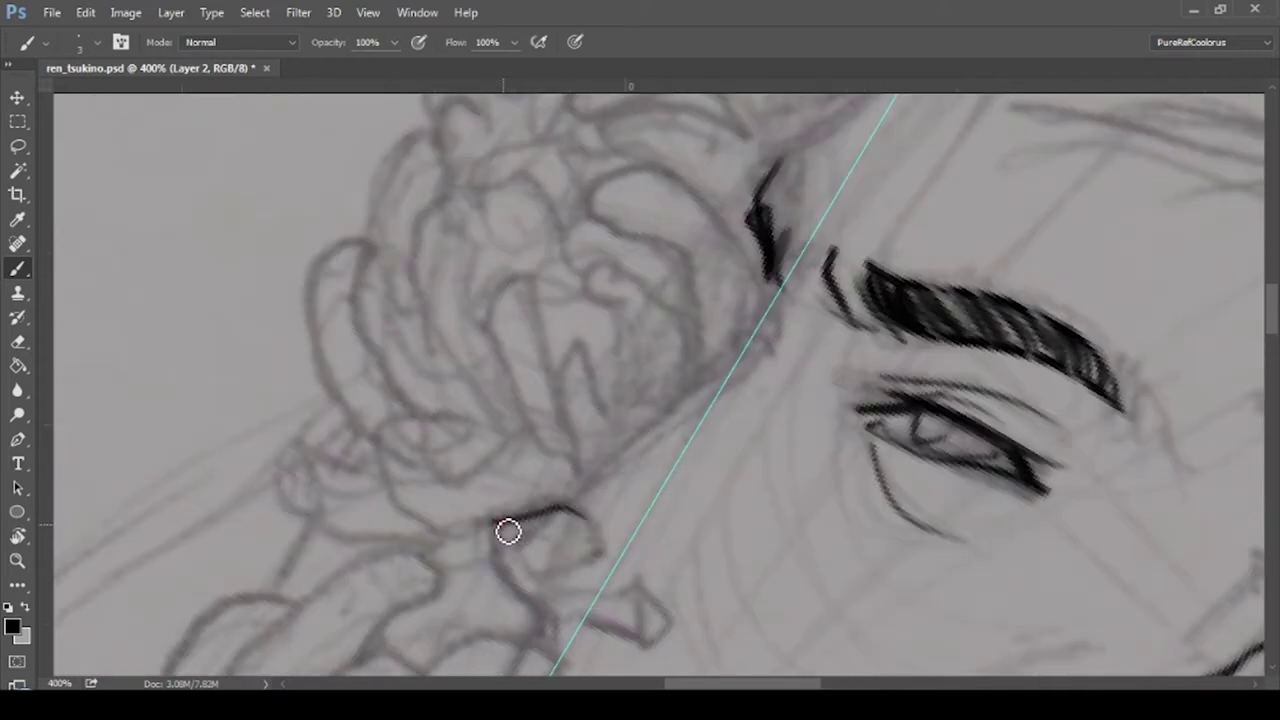
pyautogui.moveTo(508, 580); pyautogui.dragTo(548, 628)
pyautogui.moveTo(503, 531); pyautogui.dragTo(526, 557)
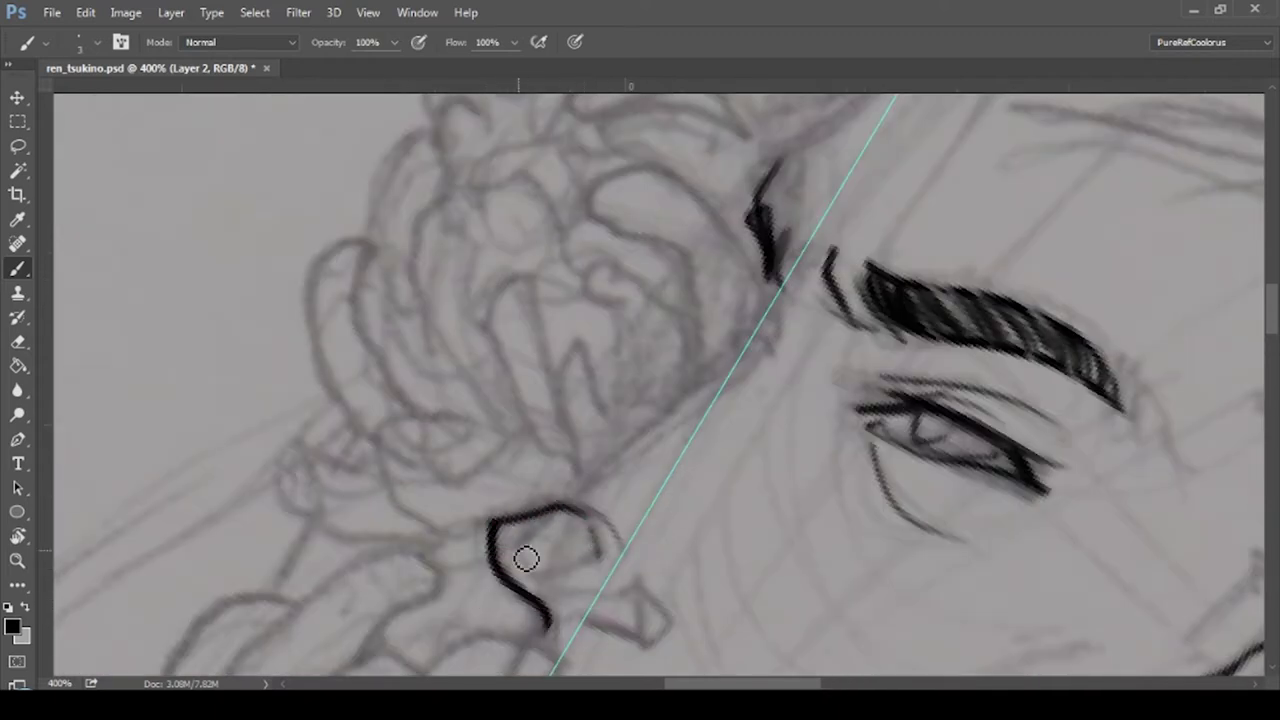
# - Ink the zigzag petal edge beside the nose and the long petal edge toward the jaw
pyautogui.moveTo(566, 629); pyautogui.dragTo(680, 619)
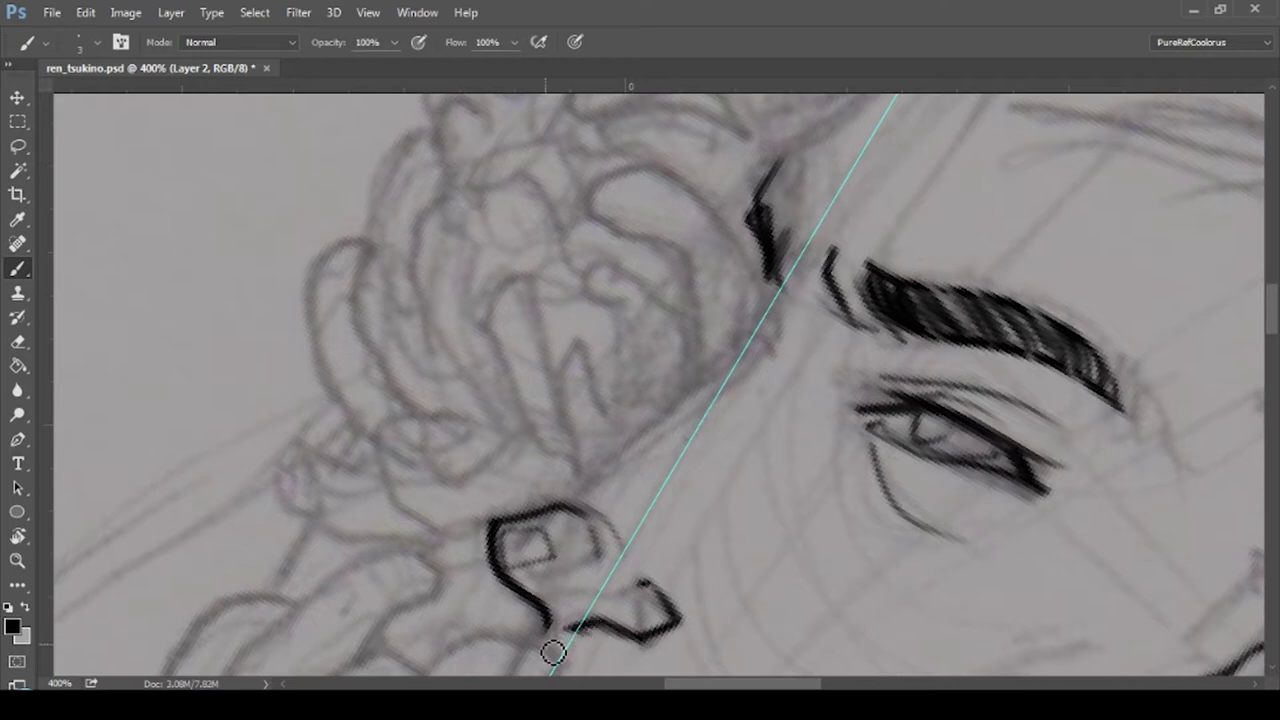
pyautogui.moveTo(553, 652); pyautogui.dragTo(733, 347)
pyautogui.moveTo(724, 398); pyautogui.dragTo(904, 517)
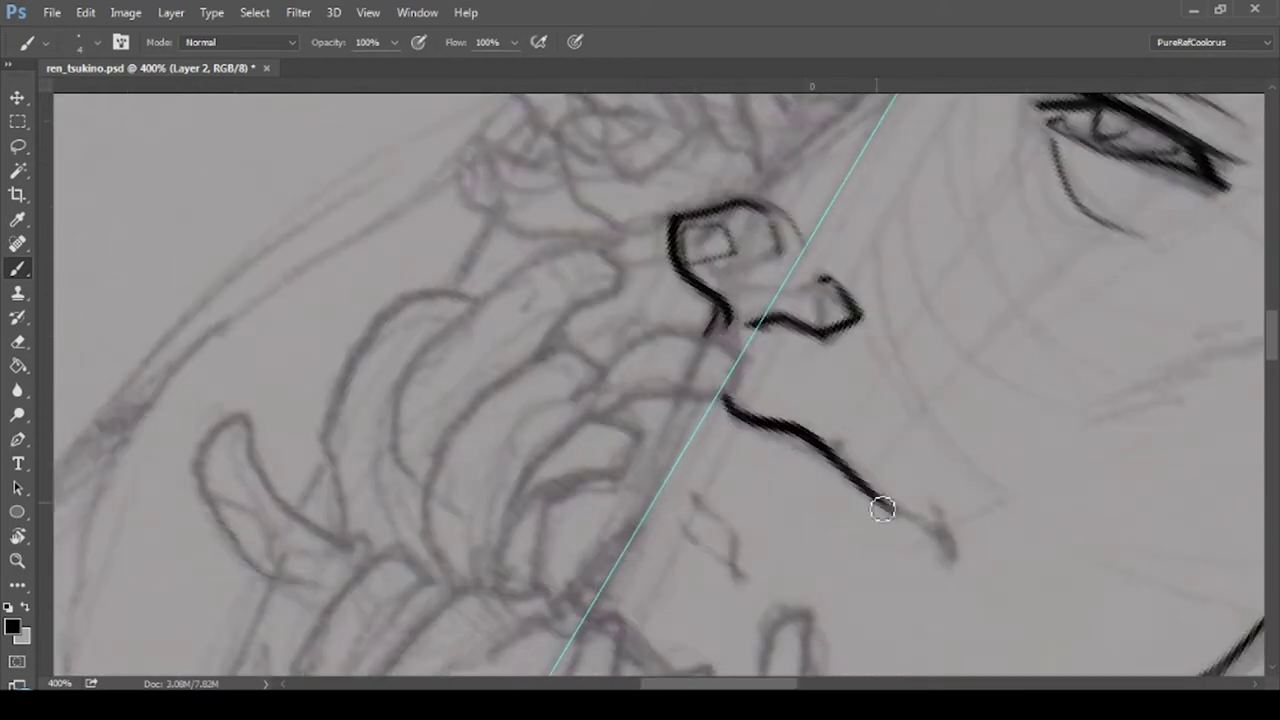
pyautogui.moveTo(689, 532)
pyautogui.mouseDown()
pyautogui.moveTo(686, 503)
pyautogui.moveTo(818, 530)
pyautogui.mouseUp()
# - Ink the flower's long base line and clear the cyan guide from the canvas
pyautogui.press('r')
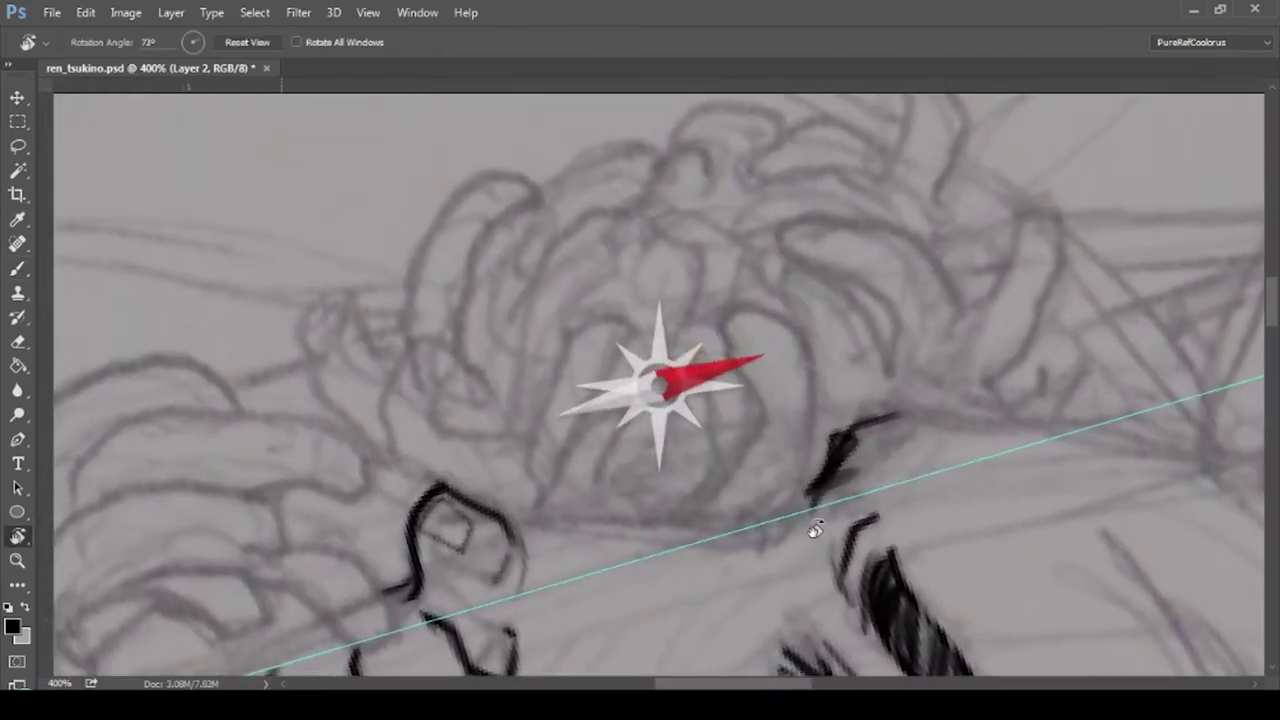
pyautogui.press('b')
pyautogui.moveTo(790, 521)
pyautogui.mouseDown()
pyautogui.moveTo(690, 542)
pyautogui.moveTo(514, 535)
pyautogui.mouseUp()
pyautogui.click(368, 12)
pyautogui.click(400, 443)
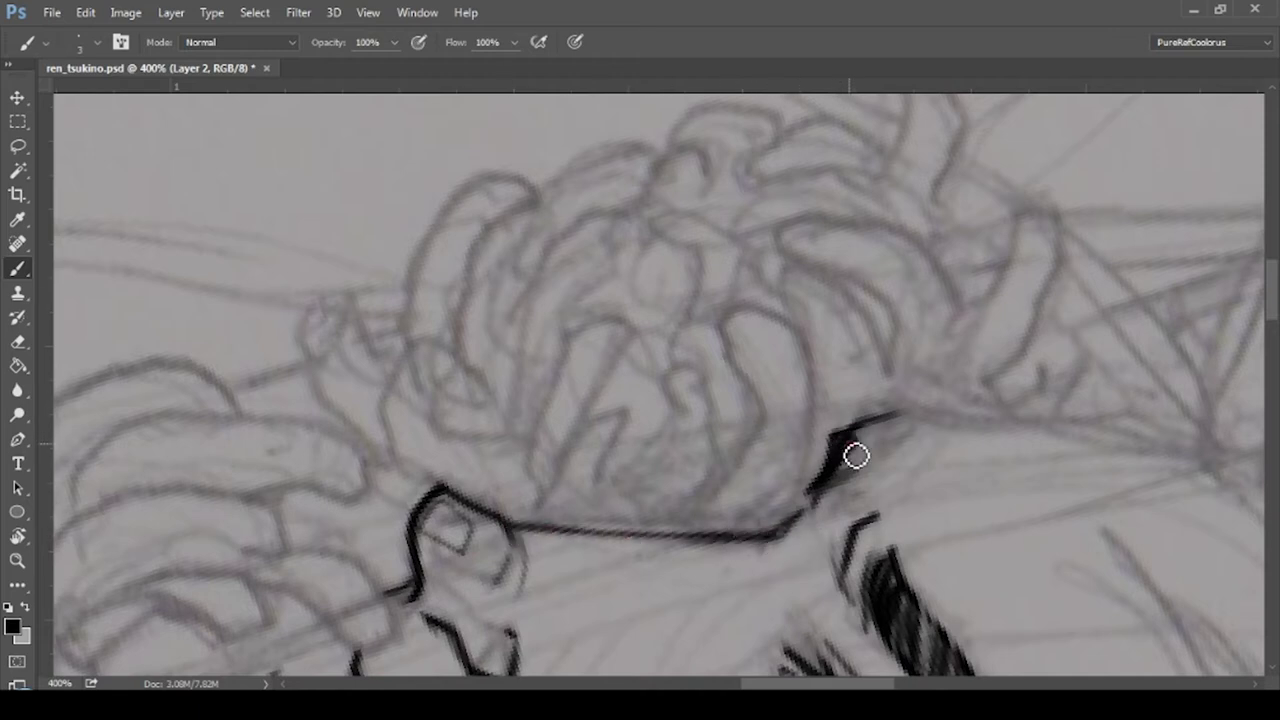
# - Outline the tall, hooked and outer petals rising from the flower's base
pyautogui.moveTo(695, 528)
pyautogui.mouseDown()
pyautogui.moveTo(727, 343)
pyautogui.moveTo(786, 531)
pyautogui.mouseUp()
pyautogui.moveTo(725, 318); pyautogui.dragTo(780, 431)
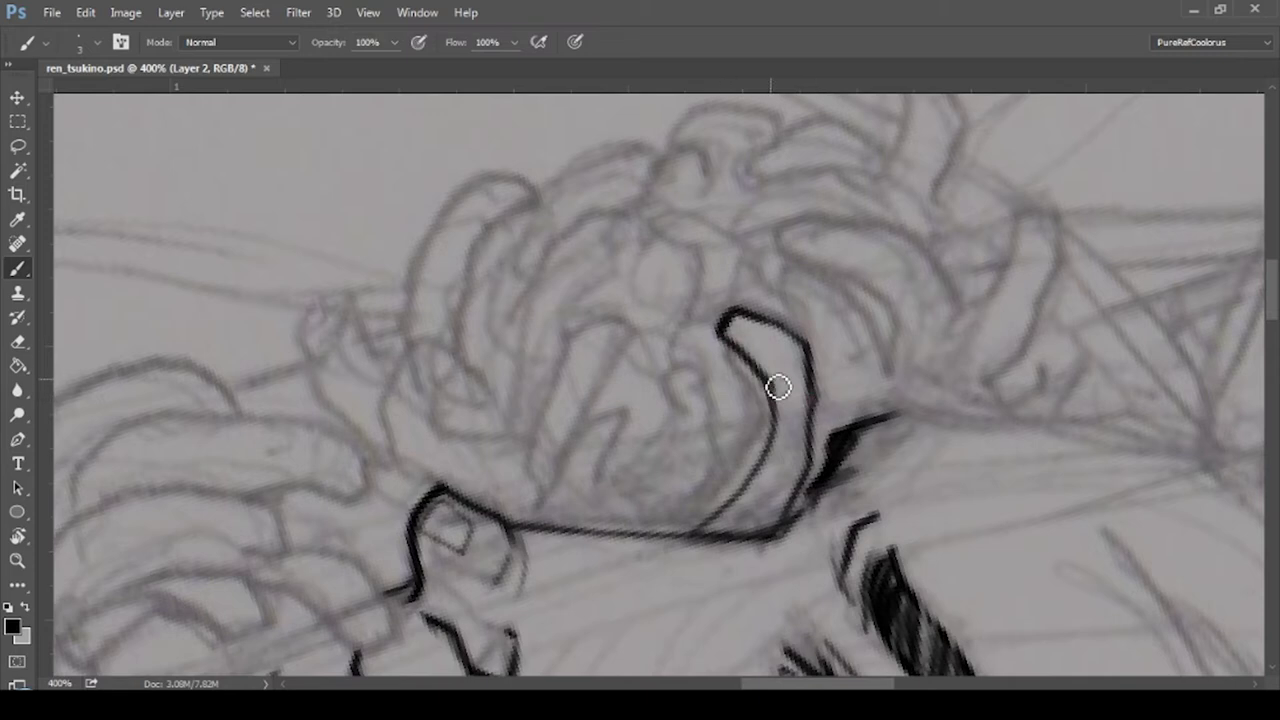
pyautogui.moveTo(886, 371); pyautogui.dragTo(786, 303)
pyautogui.moveTo(670, 405)
pyautogui.mouseDown()
pyautogui.moveTo(717, 391)
pyautogui.moveTo(674, 455)
pyautogui.mouseUp()
pyautogui.moveTo(667, 367)
pyautogui.mouseDown()
pyautogui.moveTo(709, 329)
pyautogui.moveTo(694, 534)
pyautogui.mouseUp()
pyautogui.moveTo(540, 520)
pyautogui.mouseDown()
pyautogui.moveTo(637, 420)
pyautogui.moveTo(612, 495)
pyautogui.moveTo(638, 497)
pyautogui.mouseUp()
pyautogui.moveTo(587, 338)
pyautogui.mouseDown()
pyautogui.moveTo(654, 349)
pyautogui.moveTo(522, 505)
pyautogui.mouseUp()
# - Ink the curled left petals, an upper petal tip and a new petal's contour
pyautogui.moveTo(527, 442)
pyautogui.mouseDown()
pyautogui.moveTo(457, 391)
pyautogui.moveTo(472, 405)
pyautogui.mouseUp()
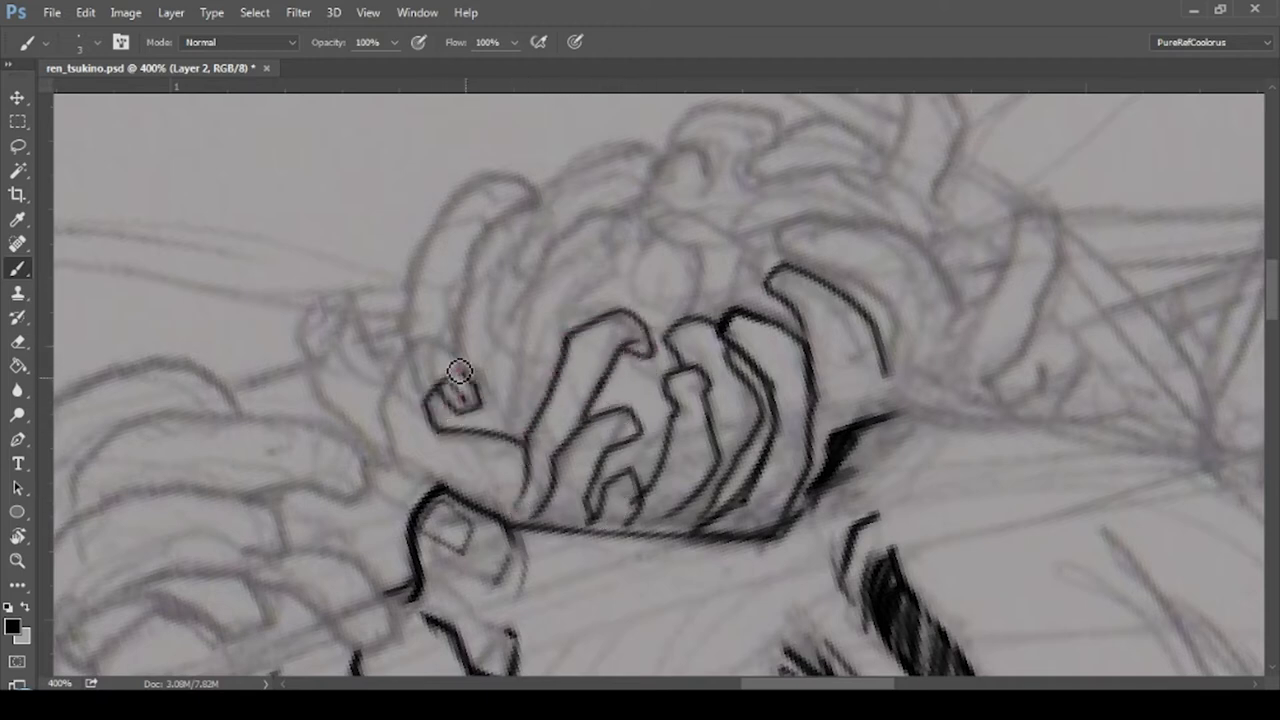
pyautogui.moveTo(418, 340); pyautogui.dragTo(402, 472)
pyautogui.moveTo(684, 225)
pyautogui.mouseDown()
pyautogui.moveTo(694, 326)
pyautogui.moveTo(745, 308)
pyautogui.mouseUp()
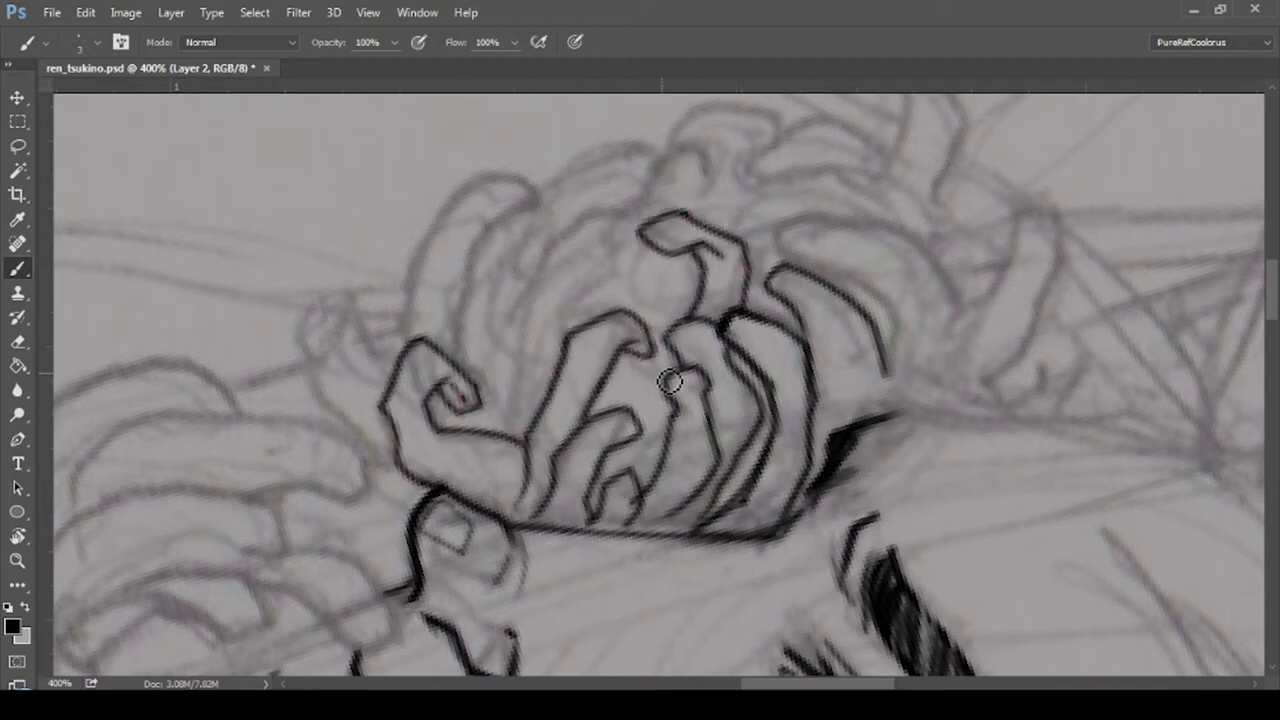
pyautogui.moveTo(999, 285); pyautogui.dragTo(634, 320)
pyautogui.moveTo(413, 262)
pyautogui.mouseDown()
pyautogui.moveTo(586, 306)
pyautogui.moveTo(580, 395)
pyautogui.mouseUp()
pyautogui.moveTo(410, 298); pyautogui.dragTo(540, 400)
# - Outline the right-side petal and the upper petals' hooked tips and arched edges
pyautogui.moveTo(657, 266)
pyautogui.mouseDown()
pyautogui.moveTo(605, 385)
pyautogui.moveTo(640, 360)
pyautogui.mouseUp()
pyautogui.moveTo(612, 420); pyautogui.dragTo(650, 440)
pyautogui.moveTo(682, 352); pyautogui.dragTo(695, 450)
pyautogui.moveTo(546, 457); pyautogui.dragTo(848, 488)
pyautogui.moveTo(149, 558); pyautogui.dragTo(479, 683)
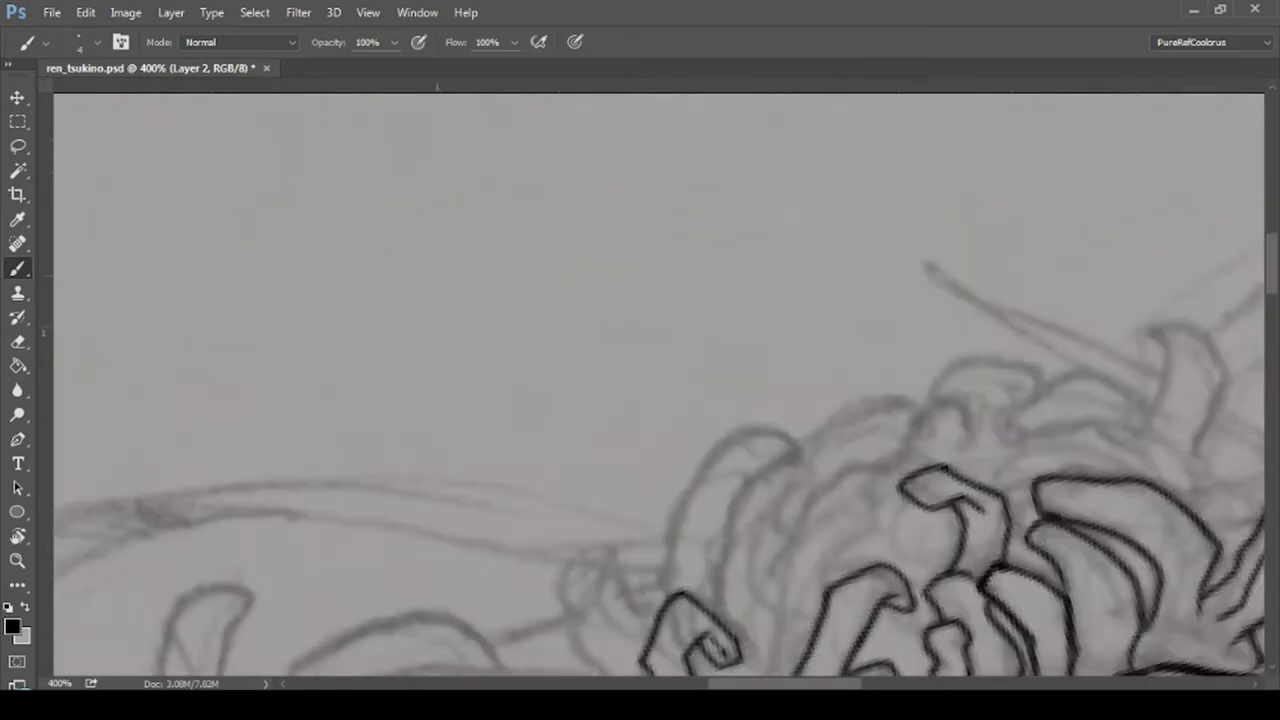
pyautogui.moveTo(913, 418); pyautogui.dragTo(720, 400)
pyautogui.moveTo(712, 330)
pyautogui.mouseDown()
pyautogui.moveTo(860, 329)
pyautogui.moveTo(923, 251)
pyautogui.moveTo(905, 380)
pyautogui.mouseUp()
pyautogui.moveTo(745, 292)
pyautogui.mouseDown()
pyautogui.moveTo(649, 300)
pyautogui.moveTo(698, 372)
pyautogui.moveTo(620, 466)
pyautogui.moveTo(609, 563)
pyautogui.moveTo(630, 515)
pyautogui.mouseUp()
# - Rotate the canvas and ink the lower, temple-side, upper-left and inner petal outlines
pyautogui.press('r')
pyautogui.moveTo(337, 146)
pyautogui.mouseDown()
pyautogui.moveTo(1015, 456)
pyautogui.moveTo(1000, 300)
pyautogui.mouseUp()
pyautogui.press('b')
pyautogui.moveTo(712, 335); pyautogui.dragTo(605, 375)
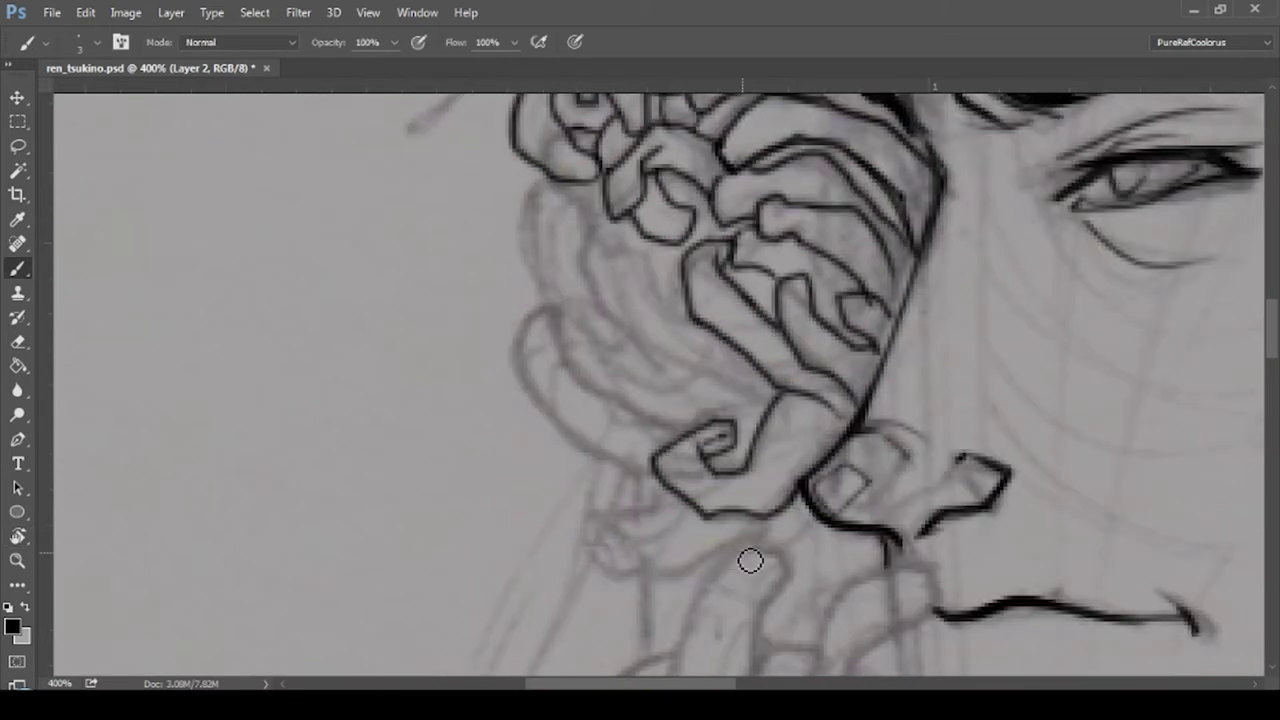
pyautogui.moveTo(749, 560)
pyautogui.mouseDown()
pyautogui.moveTo(589, 534)
pyautogui.moveTo(643, 540)
pyautogui.mouseUp()
pyautogui.moveTo(700, 430)
pyautogui.mouseDown()
pyautogui.moveTo(549, 345)
pyautogui.moveTo(723, 420)
pyautogui.moveTo(609, 243)
pyautogui.moveTo(710, 332)
pyautogui.mouseUp()
pyautogui.moveTo(535, 320)
pyautogui.mouseDown()
pyautogui.moveTo(520, 224)
pyautogui.moveTo(548, 296)
pyautogui.mouseUp()
pyautogui.moveTo(557, 214); pyautogui.dragTo(553, 337)
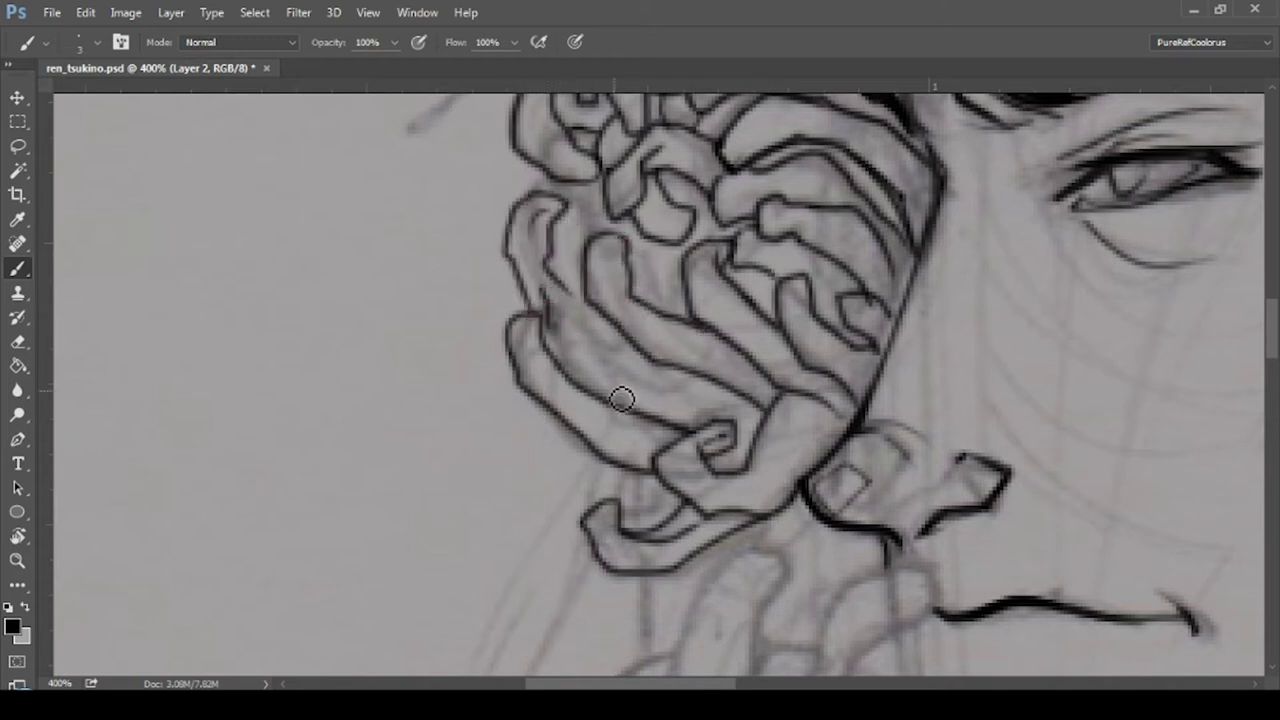
pyautogui.moveTo(578, 277); pyautogui.dragTo(706, 400)
pyautogui.moveTo(600, 380)
pyautogui.mouseDown()
pyautogui.moveTo(771, 423)
pyautogui.moveTo(520, 405)
pyautogui.mouseUp()
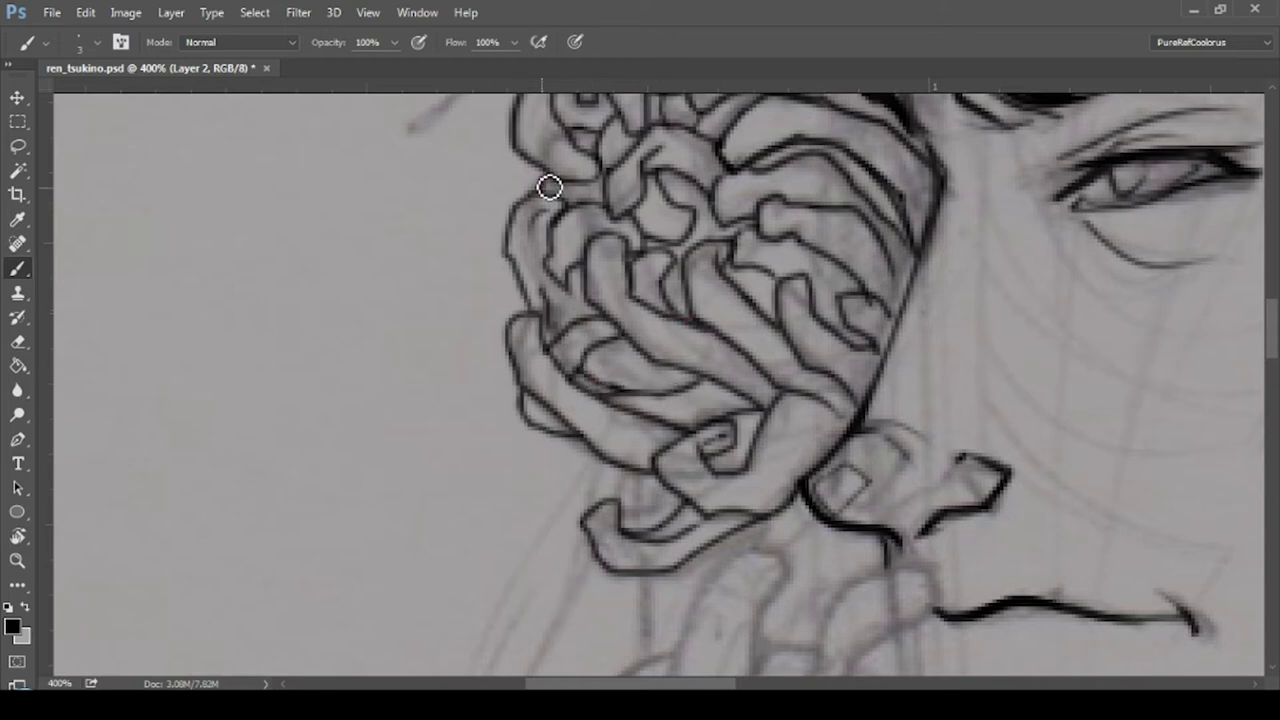
# - Reposition the view and ink the flower's lower petal contour
pyautogui.scroll(3, 549, 187)
pyautogui.scroll(-2, 832, 420)
pyautogui.scroll(-3, 660, 380)
pyautogui.hscroll(-2, 660, 380)
pyautogui.moveTo(940, 350)
pyautogui.mouseDown()
pyautogui.moveTo(800, 434)
pyautogui.moveTo(766, 380)
pyautogui.moveTo(770, 338)
pyautogui.moveTo(663, 246)
pyautogui.moveTo(645, 170)
pyautogui.mouseUp()
pyautogui.scroll(3, 645, 170)
pyautogui.scroll(2, 650, 400)
# - Finish the left-edge petal and petal tips, then begin the flower under the chin
pyautogui.moveTo(665, 565); pyautogui.dragTo(653, 485)
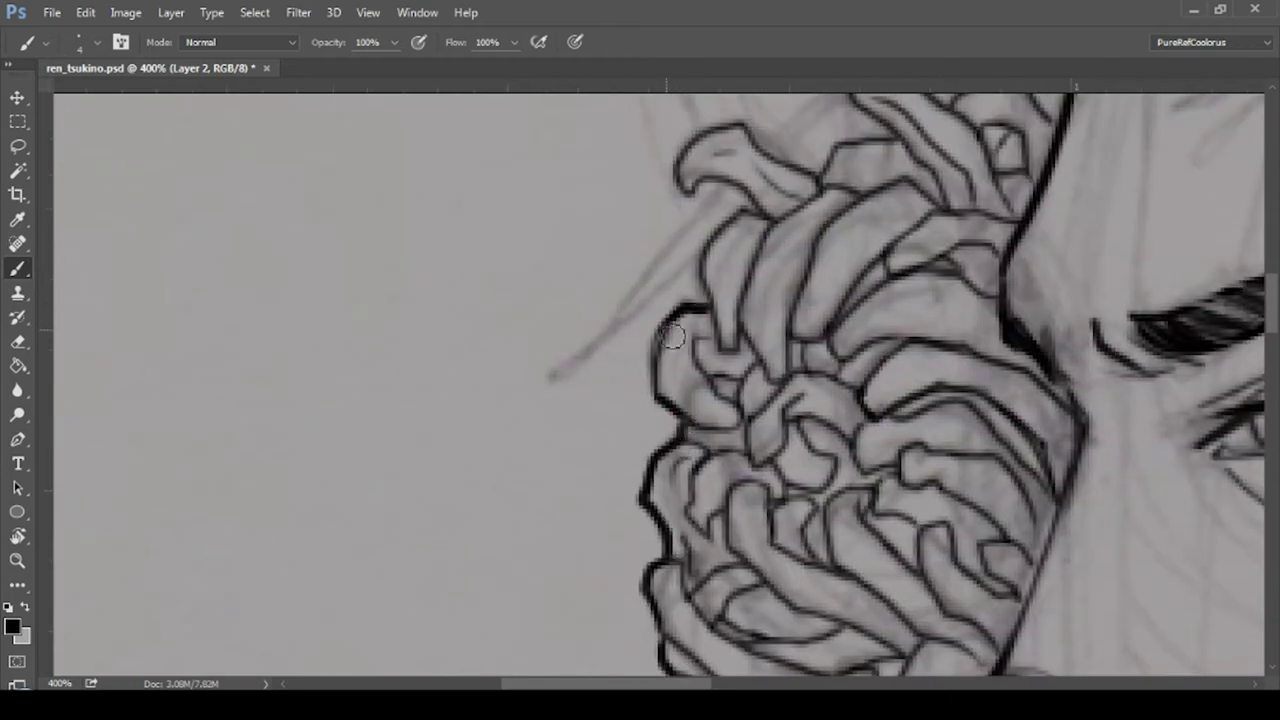
pyautogui.moveTo(755, 202); pyautogui.dragTo(818, 181)
pyautogui.scroll(3, 857, 280)
pyautogui.moveTo(857, 280)
pyautogui.mouseDown()
pyautogui.moveTo(951, 234)
pyautogui.moveTo(1040, 275)
pyautogui.mouseUp()
pyautogui.scroll(-5, 1040, 275)
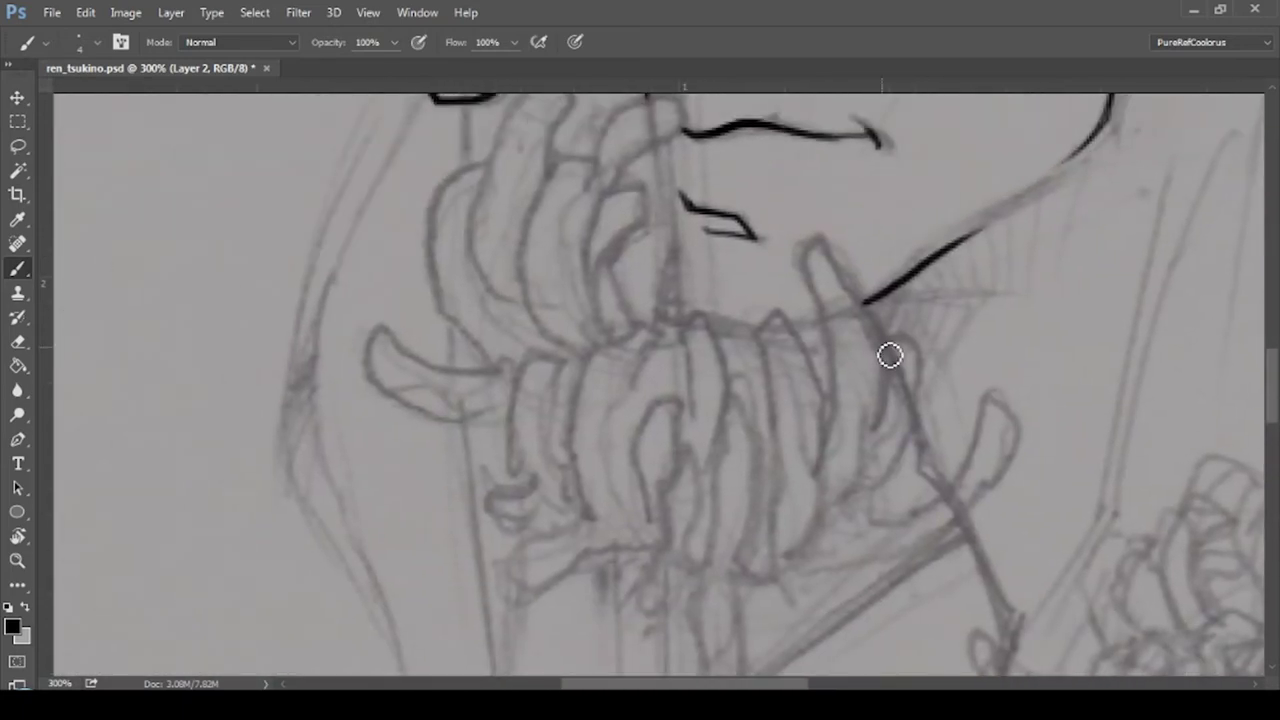
pyautogui.scroll(2, 889, 354)
pyautogui.moveTo(508, 100)
pyautogui.mouseDown()
pyautogui.moveTo(683, 420)
pyautogui.moveTo(800, 290)
pyautogui.mouseUp()
# - Ink the petal edges and a long left petal of the chin flower
pyautogui.moveTo(770, 345); pyautogui.dragTo(690, 415)
pyautogui.moveTo(600, 430)
pyautogui.mouseDown()
pyautogui.moveTo(649, 306)
pyautogui.moveTo(538, 494)
pyautogui.moveTo(589, 546)
pyautogui.moveTo(646, 474)
pyautogui.mouseUp()
pyautogui.moveTo(680, 380); pyautogui.dragTo(686, 590)
pyautogui.moveTo(763, 449)
pyautogui.mouseDown()
pyautogui.moveTo(686, 437)
pyautogui.moveTo(680, 530)
pyautogui.mouseUp()
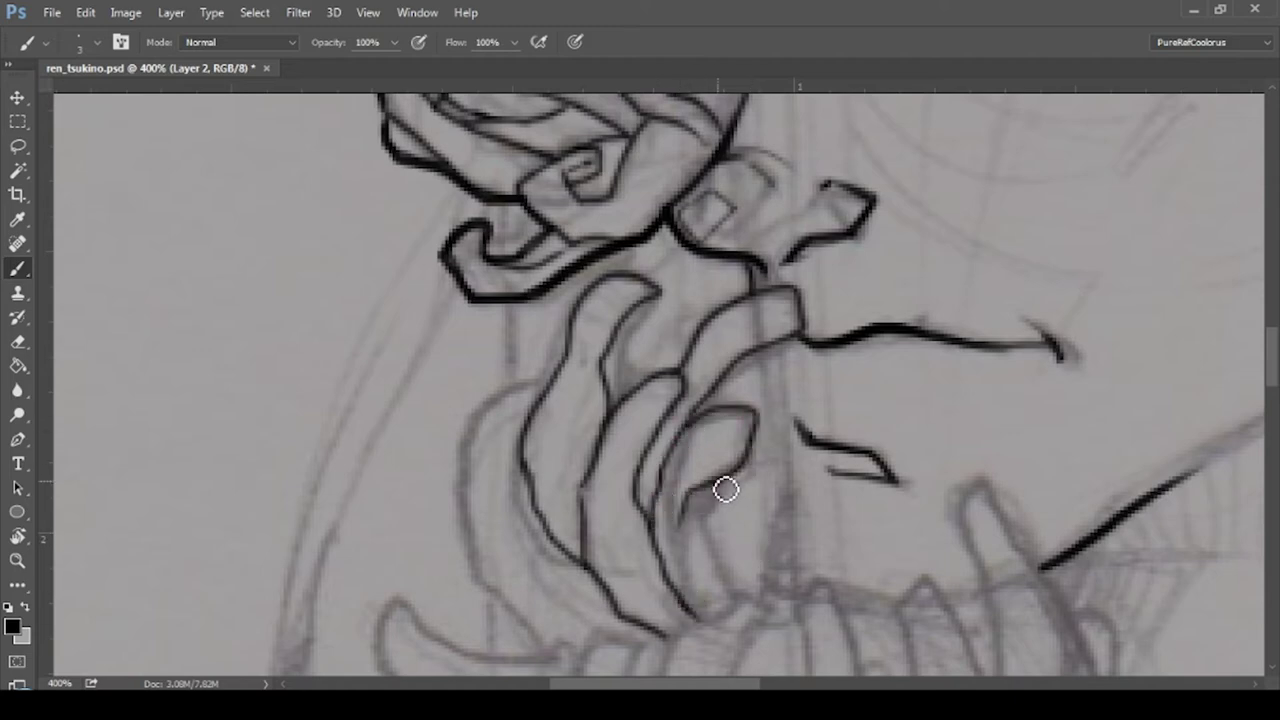
pyautogui.moveTo(723, 486); pyautogui.dragTo(740, 600)
pyautogui.moveTo(781, 357)
pyautogui.mouseDown()
pyautogui.moveTo(757, 425)
pyautogui.moveTo(557, 451)
pyautogui.mouseUp()
# - Rotate the canvas and ink the folded, curling and rising petals
pyautogui.press('r')
pyautogui.press('v')
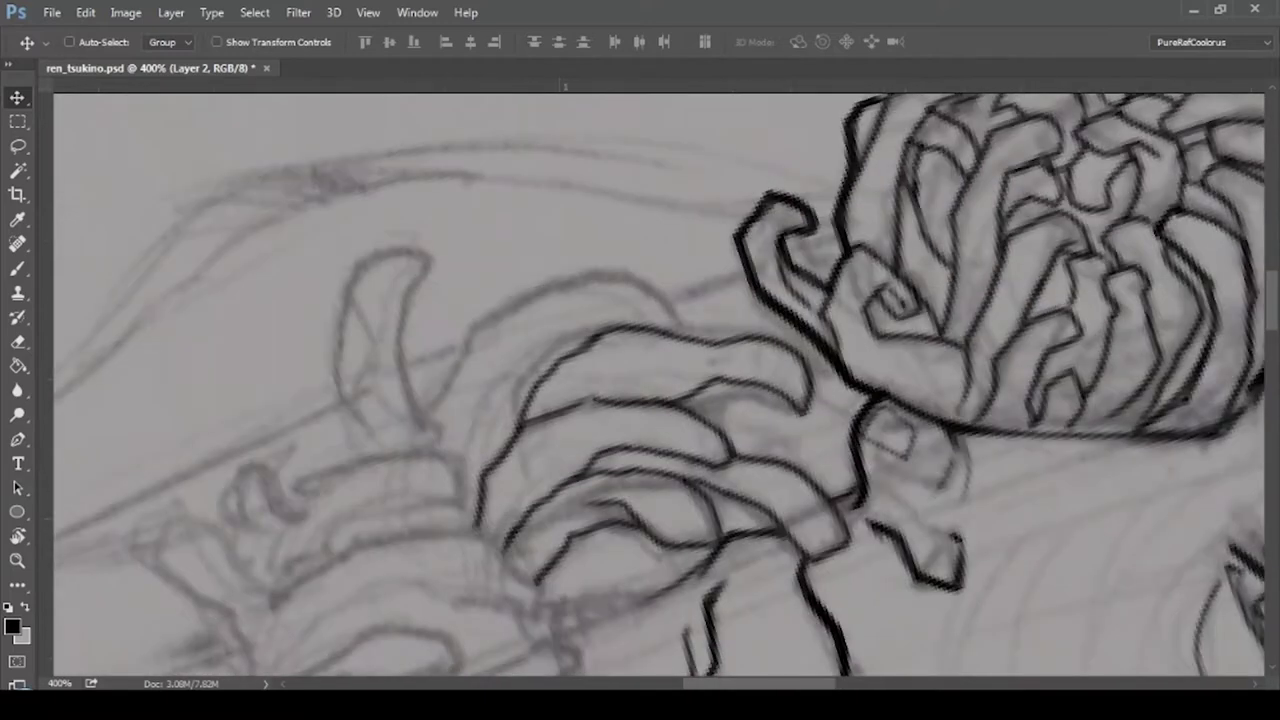
pyautogui.press('b')
pyautogui.moveTo(705, 277); pyautogui.dragTo(600, 322)
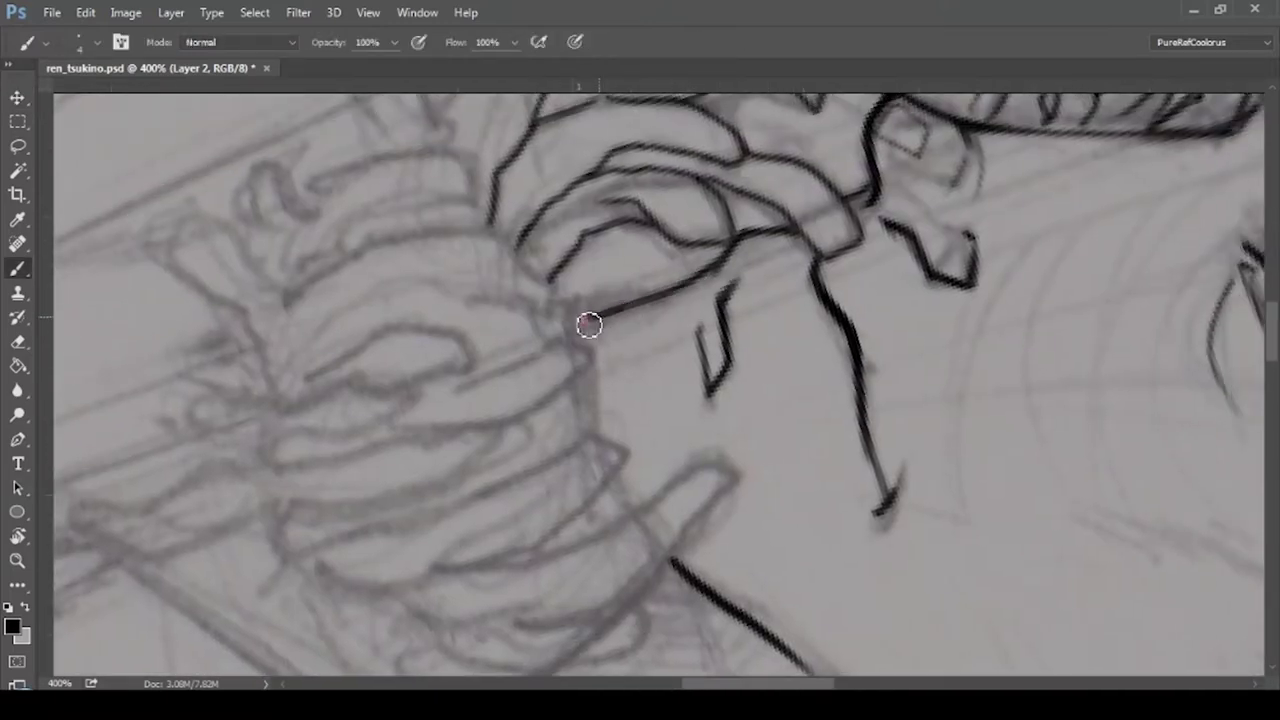
pyautogui.moveTo(277, 341)
pyautogui.mouseDown()
pyautogui.moveTo(531, 271)
pyautogui.moveTo(297, 403)
pyautogui.moveTo(480, 354)
pyautogui.moveTo(280, 425)
pyautogui.mouseUp()
pyautogui.moveTo(277, 469)
pyautogui.mouseDown()
pyautogui.moveTo(274, 366)
pyautogui.moveTo(194, 266)
pyautogui.moveTo(237, 279)
pyautogui.moveTo(323, 200)
pyautogui.moveTo(473, 195)
pyautogui.mouseUp()
pyautogui.moveTo(475, 225)
pyautogui.mouseDown()
pyautogui.moveTo(343, 265)
pyautogui.moveTo(292, 191)
pyautogui.mouseUp()
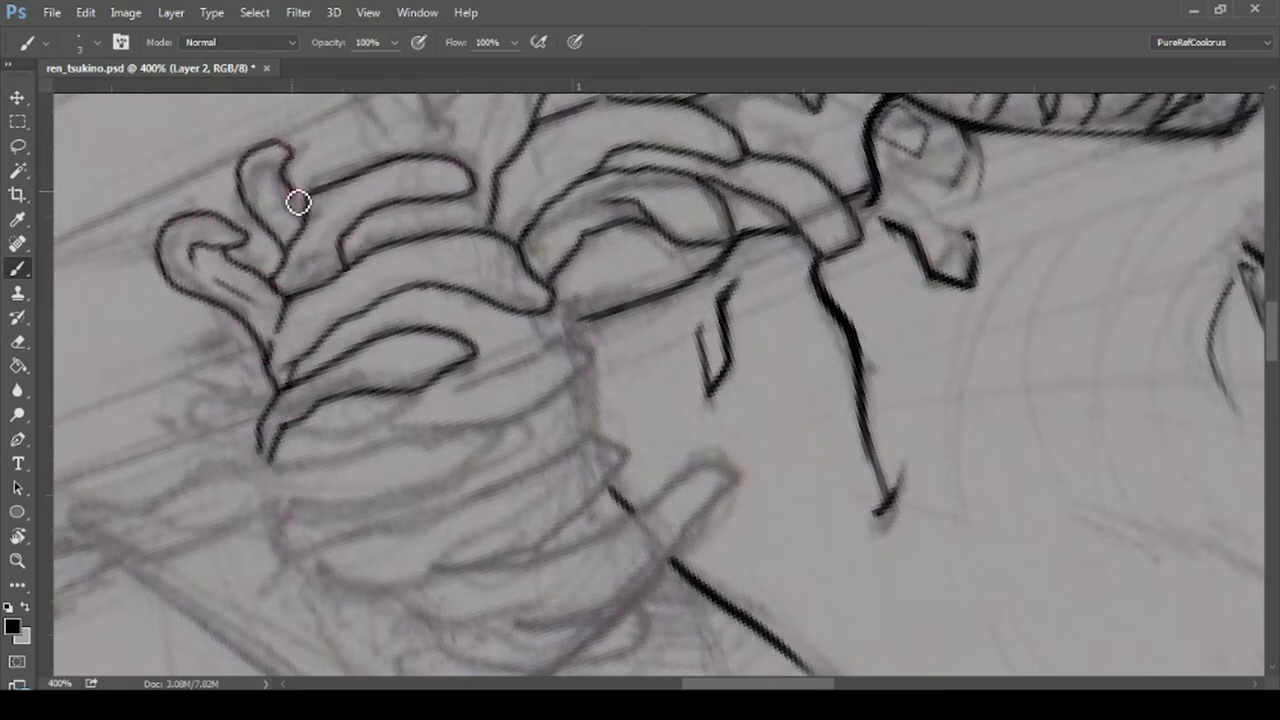
# - Outline the middle and lower petals with the fold lines between them
pyautogui.moveTo(440, 398)
pyautogui.mouseDown()
pyautogui.moveTo(560, 354)
pyautogui.moveTo(431, 430)
pyautogui.moveTo(268, 464)
pyautogui.mouseUp()
pyautogui.moveTo(450, 370); pyautogui.dragTo(585, 310)
pyautogui.moveTo(507, 331)
pyautogui.mouseDown()
pyautogui.moveTo(1037, 457)
pyautogui.moveTo(702, 601)
pyautogui.mouseUp()
pyautogui.moveTo(657, 440)
pyautogui.mouseDown()
pyautogui.moveTo(614, 331)
pyautogui.moveTo(554, 337)
pyautogui.moveTo(651, 391)
pyautogui.moveTo(866, 266)
pyautogui.moveTo(731, 363)
pyautogui.moveTo(766, 243)
pyautogui.mouseUp()
pyautogui.moveTo(490, 570)
pyautogui.mouseDown()
pyautogui.moveTo(470, 300)
pyautogui.moveTo(629, 334)
pyautogui.moveTo(726, 249)
pyautogui.moveTo(700, 290)
pyautogui.mouseUp()
pyautogui.moveTo(485, 372)
pyautogui.mouseDown()
pyautogui.moveTo(647, 340)
pyautogui.moveTo(765, 255)
pyautogui.mouseUp()
# - Ink the looping lower petal, the upper curl, the right tips and the petals beneath the base
pyautogui.moveTo(431, 293)
pyautogui.mouseDown()
pyautogui.moveTo(337, 360)
pyautogui.moveTo(475, 345)
pyautogui.mouseUp()
pyautogui.moveTo(470, 215)
pyautogui.mouseDown()
pyautogui.moveTo(374, 194)
pyautogui.moveTo(366, 214)
pyautogui.moveTo(360, 180)
pyautogui.mouseUp()
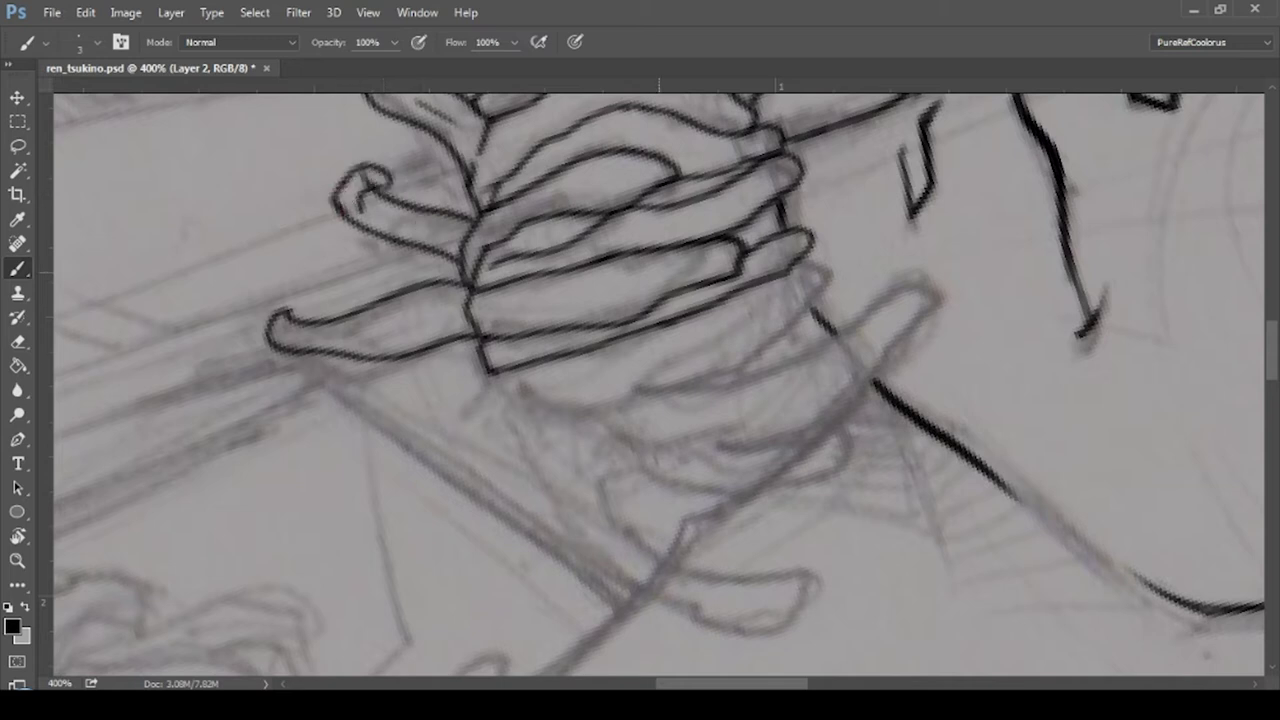
pyautogui.moveTo(507, 380)
pyautogui.mouseDown()
pyautogui.moveTo(774, 309)
pyautogui.moveTo(754, 360)
pyautogui.moveTo(677, 394)
pyautogui.moveTo(914, 325)
pyautogui.moveTo(657, 455)
pyautogui.mouseUp()
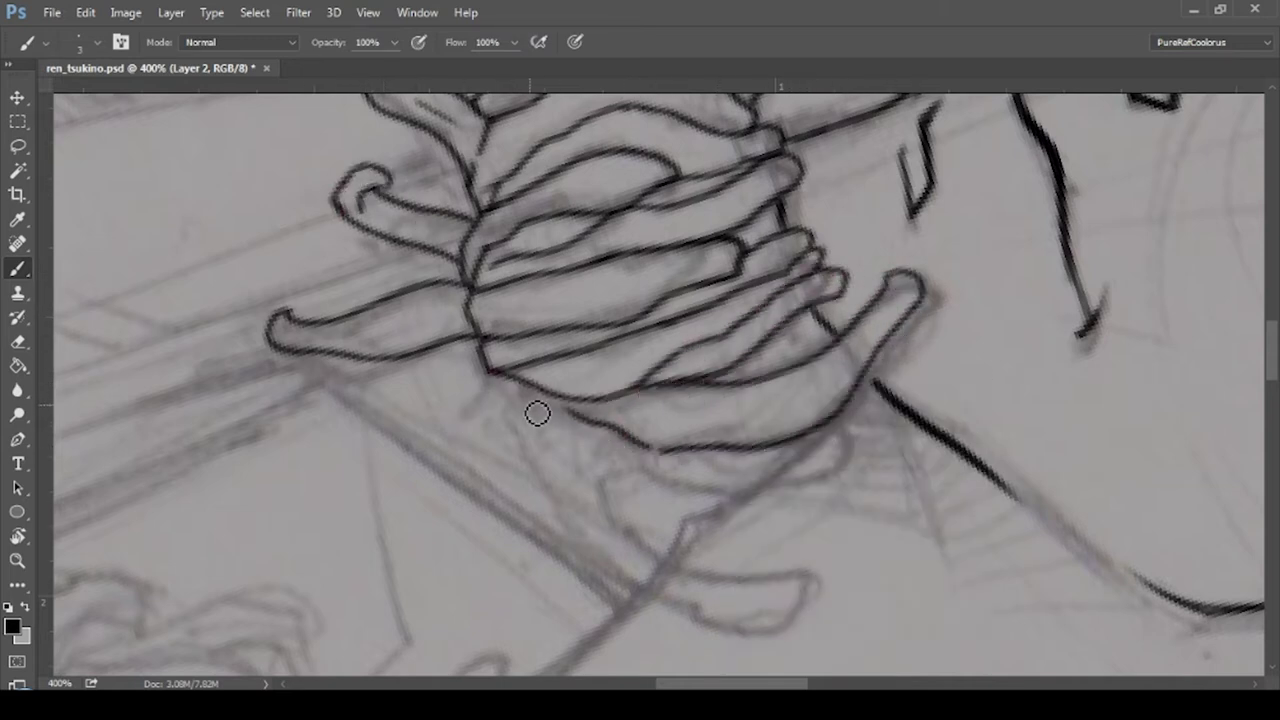
pyautogui.moveTo(537, 413); pyautogui.dragTo(883, 457)
pyautogui.moveTo(506, 300)
pyautogui.mouseDown()
pyautogui.moveTo(632, 488)
pyautogui.moveTo(651, 466)
pyautogui.moveTo(514, 334)
pyautogui.moveTo(414, 277)
pyautogui.mouseUp()
# - Re-ink the bottom and middle petal edges and tips in bolder black
pyautogui.moveTo(585, 355)
pyautogui.mouseDown()
pyautogui.moveTo(671, 403)
pyautogui.moveTo(630, 455)
pyautogui.mouseUp()
pyautogui.moveTo(518, 345); pyautogui.dragTo(580, 458)
pyautogui.moveTo(705, 540); pyautogui.dragTo(850, 505)
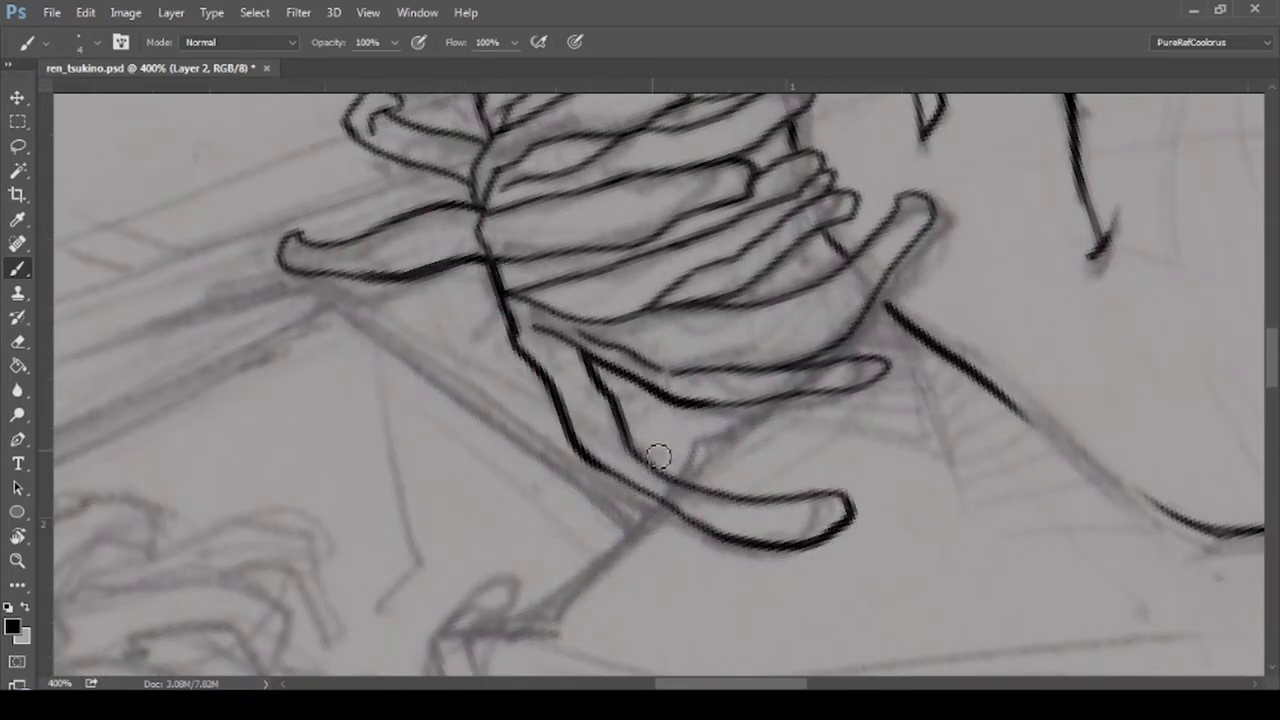
pyautogui.moveTo(744, 404); pyautogui.dragTo(878, 365)
pyautogui.moveTo(745, 309); pyautogui.dragTo(800, 250)
pyautogui.moveTo(440, 170)
pyautogui.mouseDown()
pyautogui.moveTo(797, 466)
pyautogui.moveTo(717, 409)
pyautogui.moveTo(754, 380)
pyautogui.mouseUp()
pyautogui.moveTo(845, 430)
pyautogui.mouseDown()
pyautogui.moveTo(792, 349)
pyautogui.moveTo(834, 191)
pyautogui.moveTo(900, 250)
pyautogui.mouseUp()
# - Darken the upper petal tips, neighbouring edges and inner petal lines
pyautogui.moveTo(1100, 243); pyautogui.dragTo(676, 450)
pyautogui.moveTo(579, 383)
pyautogui.mouseDown()
pyautogui.moveTo(640, 497)
pyautogui.moveTo(800, 360)
pyautogui.mouseUp()
pyautogui.moveTo(760, 440)
pyautogui.mouseDown()
pyautogui.moveTo(894, 417)
pyautogui.moveTo(1027, 488)
pyautogui.moveTo(1010, 492)
pyautogui.mouseUp()
pyautogui.moveTo(880, 480); pyautogui.dragTo(1021, 548)
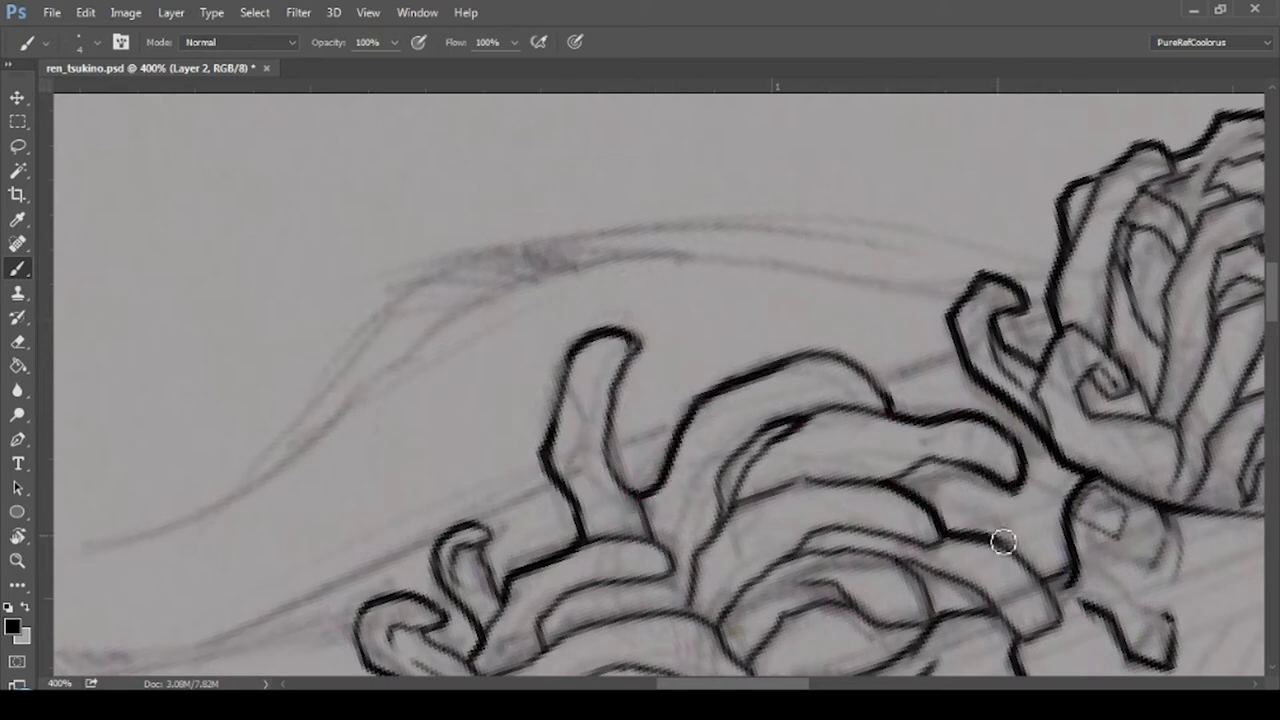
pyautogui.moveTo(946, 580)
pyautogui.mouseDown()
pyautogui.moveTo(930, 620)
pyautogui.moveTo(880, 335)
pyautogui.mouseUp()
pyautogui.moveTo(700, 380)
pyautogui.mouseDown()
pyautogui.moveTo(771, 394)
pyautogui.moveTo(808, 385)
pyautogui.mouseUp()
pyautogui.moveTo(806, 355); pyautogui.dragTo(696, 401)
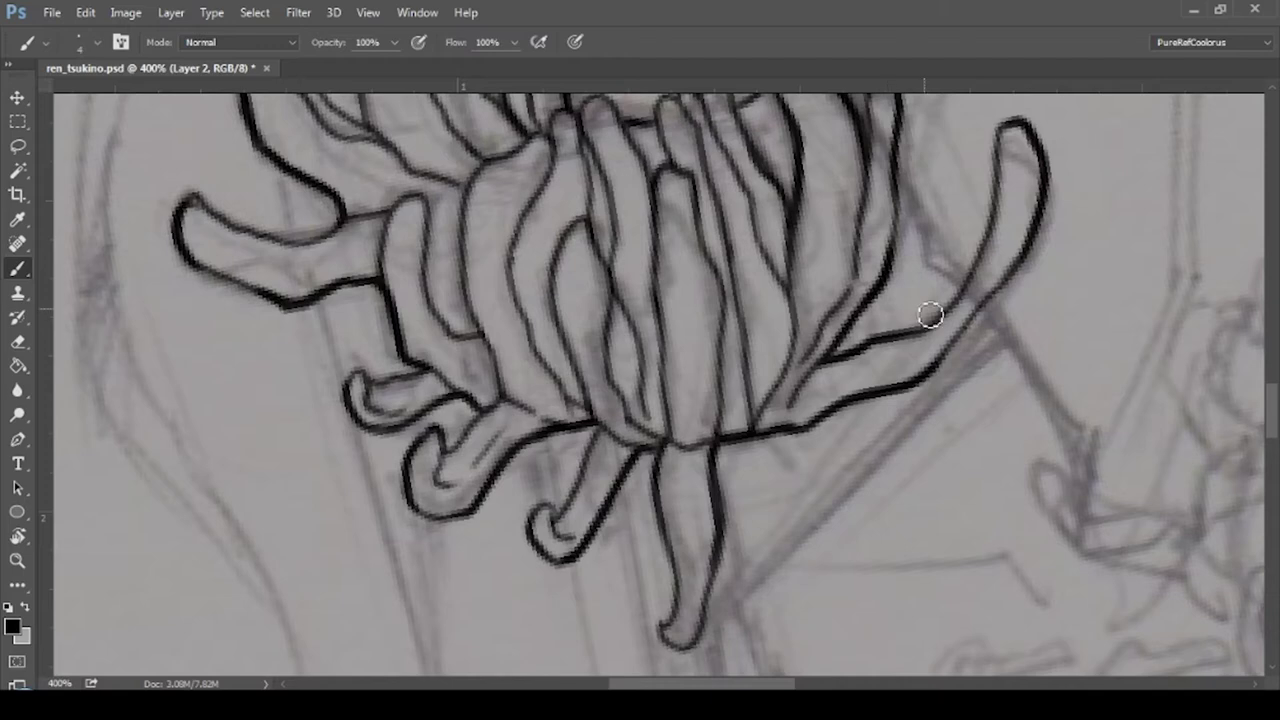
# - Ink the long curving petal strokes, a hooked tip and a curled hook petal on the collar flower
pyautogui.moveTo(905, 200)
pyautogui.mouseDown()
pyautogui.moveTo(960, 274)
pyautogui.moveTo(1080, 508)
pyautogui.moveTo(1063, 514)
pyautogui.mouseUp()
pyautogui.moveTo(980, 349); pyautogui.dragTo(730, 612)
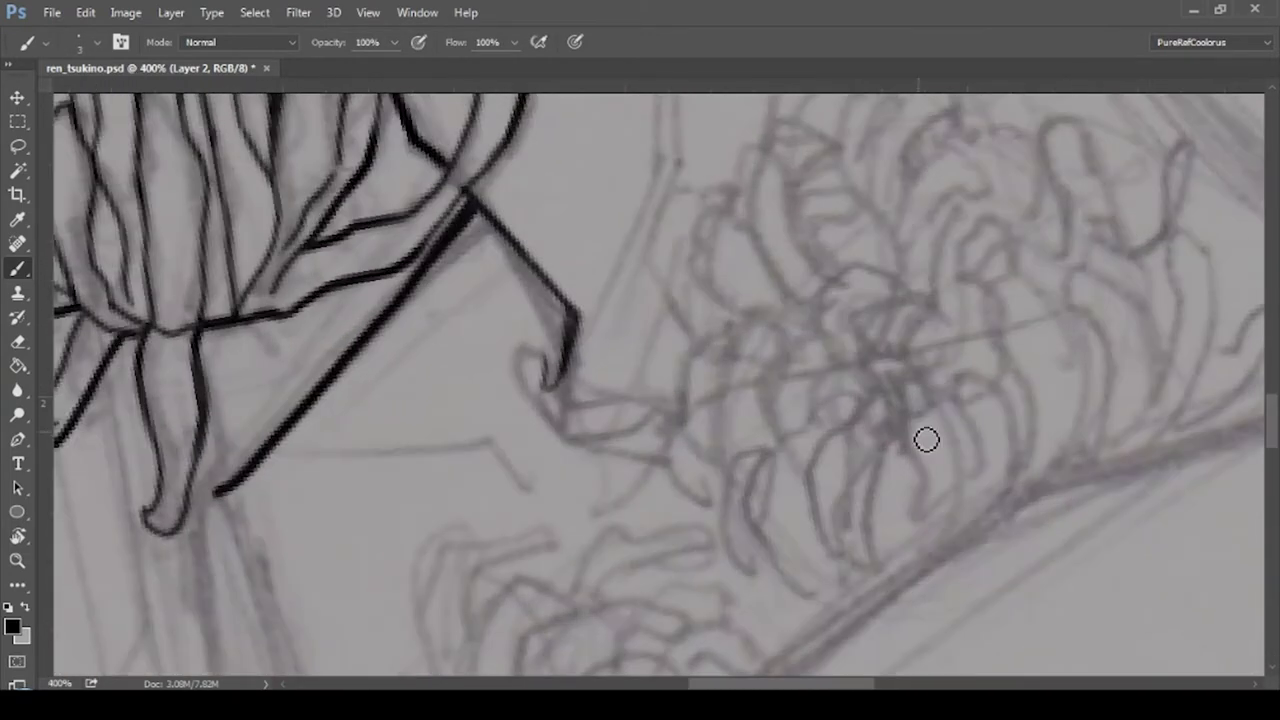
pyautogui.moveTo(867, 380)
pyautogui.mouseDown()
pyautogui.moveTo(905, 370)
pyautogui.moveTo(840, 563)
pyautogui.moveTo(906, 451)
pyautogui.moveTo(924, 470)
pyautogui.moveTo(1011, 417)
pyautogui.moveTo(980, 529)
pyautogui.moveTo(756, 493)
pyautogui.moveTo(840, 410)
pyautogui.mouseUp()
pyautogui.moveTo(805, 490); pyautogui.dragTo(803, 535)
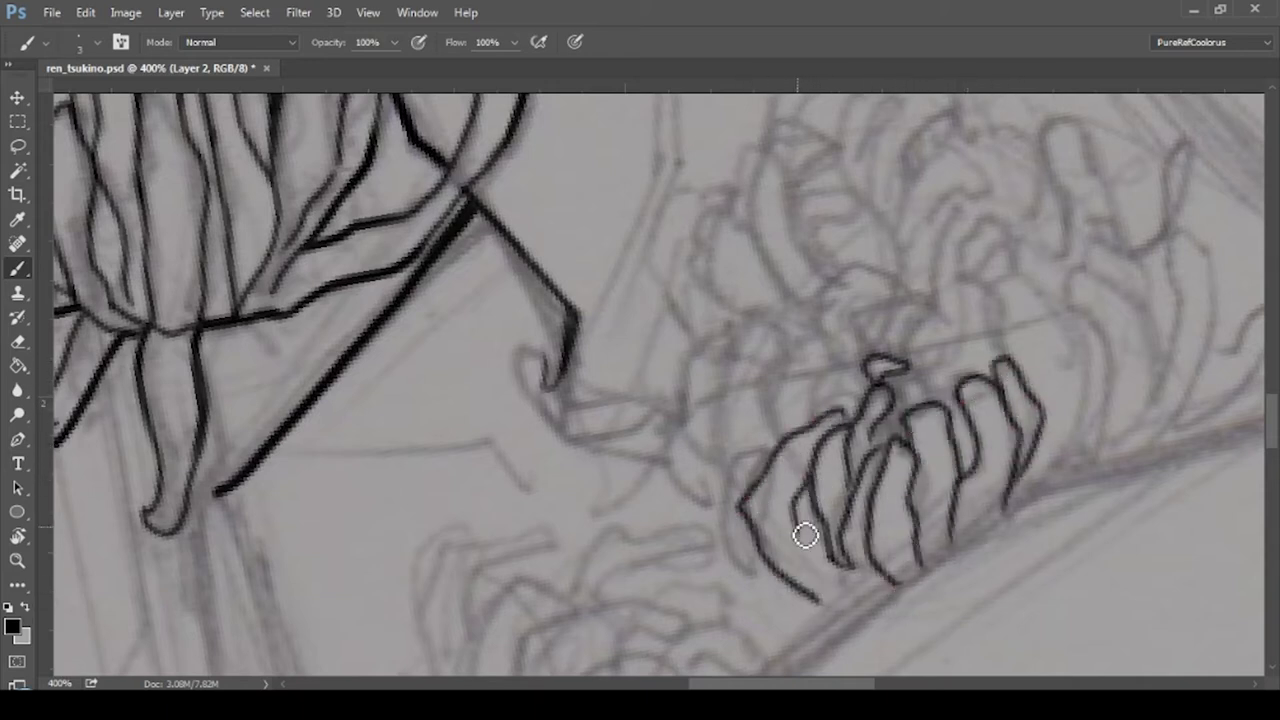
pyautogui.moveTo(766, 490)
pyautogui.mouseDown()
pyautogui.moveTo(874, 563)
pyautogui.moveTo(720, 397)
pyautogui.moveTo(731, 463)
pyautogui.moveTo(759, 410)
pyautogui.moveTo(734, 517)
pyautogui.moveTo(543, 409)
pyautogui.moveTo(574, 403)
pyautogui.mouseUp()
# - Rework the curl, add a stem line and ink the curled petals on the right
pyautogui.moveTo(682, 430)
pyautogui.mouseDown()
pyautogui.moveTo(775, 327)
pyautogui.moveTo(720, 395)
pyautogui.moveTo(805, 370)
pyautogui.mouseUp()
pyautogui.moveTo(760, 415)
pyautogui.mouseDown()
pyautogui.moveTo(745, 460)
pyautogui.moveTo(490, 535)
pyautogui.mouseUp()
pyautogui.moveTo(778, 555); pyautogui.dragTo(800, 487)
pyautogui.moveTo(680, 385); pyautogui.dragTo(766, 451)
pyautogui.moveTo(800, 550); pyautogui.dragTo(834, 451)
pyautogui.moveTo(770, 370)
pyautogui.mouseDown()
pyautogui.moveTo(886, 503)
pyautogui.moveTo(863, 333)
pyautogui.moveTo(897, 529)
pyautogui.moveTo(920, 500)
pyautogui.mouseUp()
pyautogui.moveTo(910, 330)
pyautogui.mouseDown()
pyautogui.moveTo(829, 251)
pyautogui.moveTo(880, 315)
pyautogui.mouseUp()
pyautogui.moveTo(760, 330)
pyautogui.mouseDown()
pyautogui.moveTo(799, 352)
pyautogui.moveTo(789, 578)
pyautogui.mouseUp()
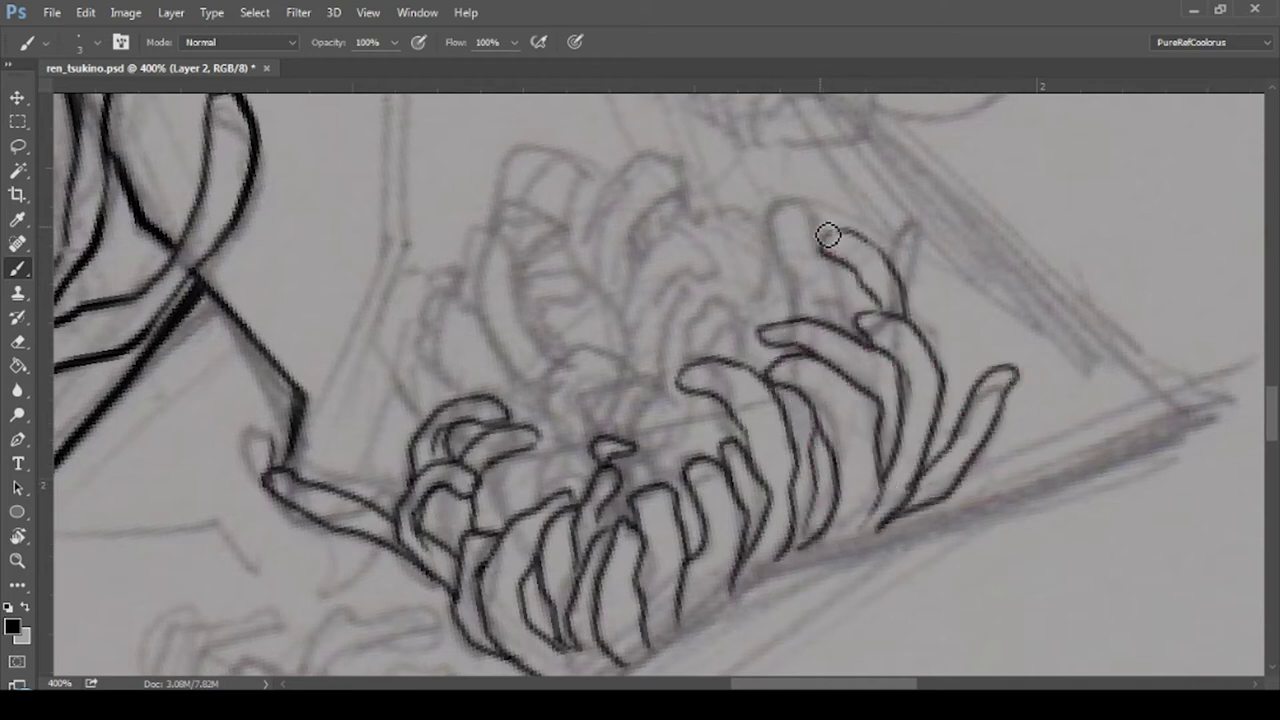
# - Ink petal curls across the top, right side, lower part and upper edge of the flower
pyautogui.moveTo(783, 242)
pyautogui.mouseDown()
pyautogui.moveTo(797, 257)
pyautogui.moveTo(920, 237)
pyautogui.moveTo(897, 271)
pyautogui.moveTo(766, 270)
pyautogui.moveTo(804, 320)
pyautogui.mouseUp()
pyautogui.moveTo(757, 371); pyautogui.dragTo(660, 358)
pyautogui.moveTo(745, 310); pyautogui.dragTo(664, 340)
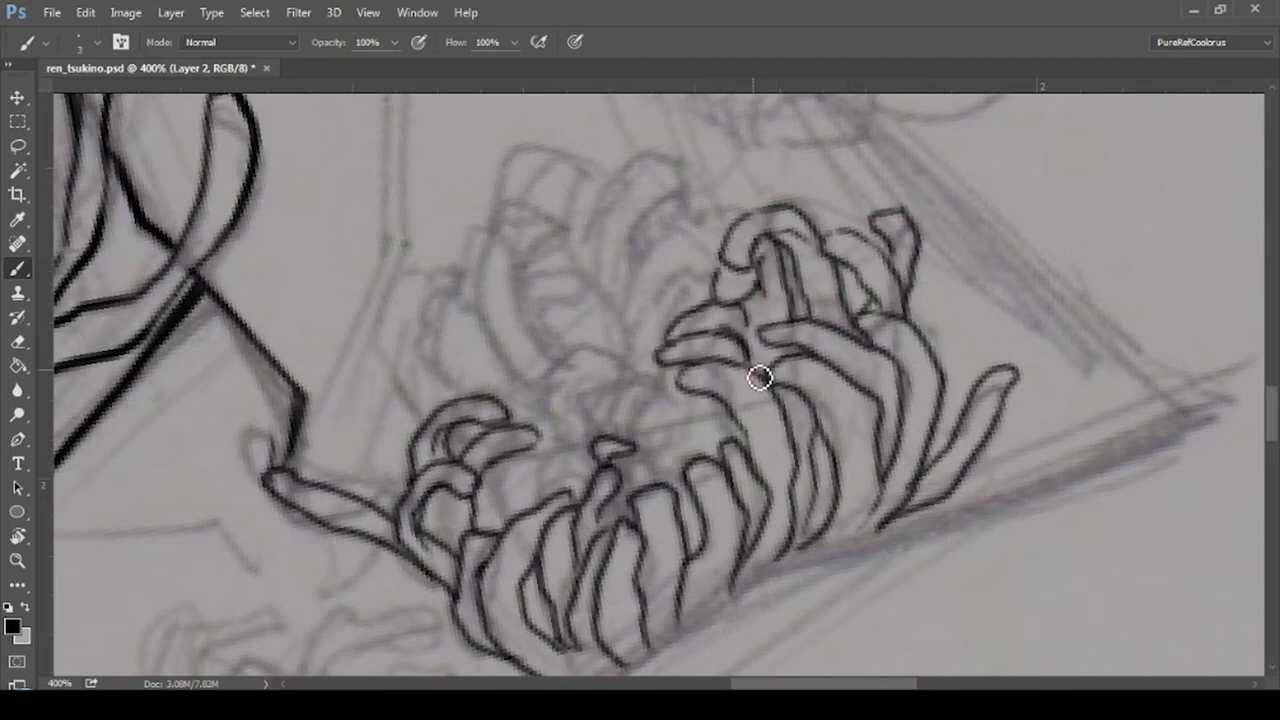
pyautogui.moveTo(716, 414); pyautogui.dragTo(631, 466)
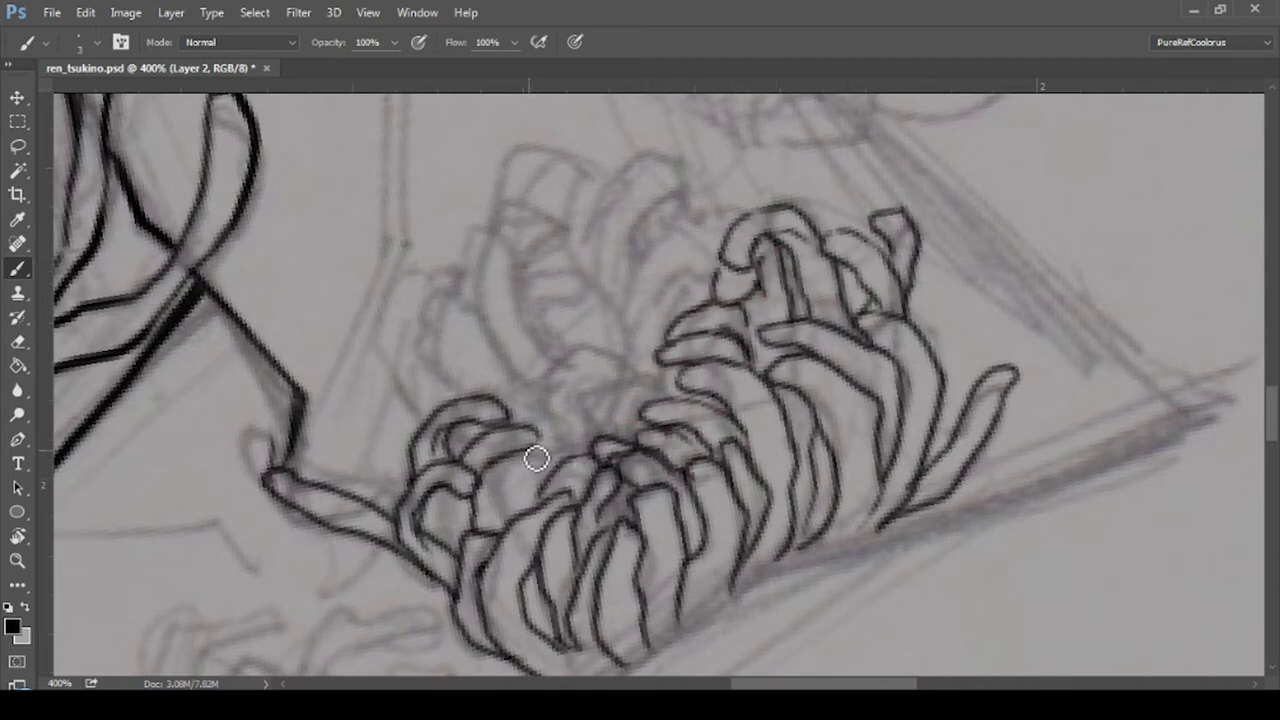
pyautogui.moveTo(536, 458); pyautogui.dragTo(503, 515)
pyautogui.moveTo(738, 220)
pyautogui.mouseDown()
pyautogui.moveTo(654, 311)
pyautogui.moveTo(712, 298)
pyautogui.mouseUp()
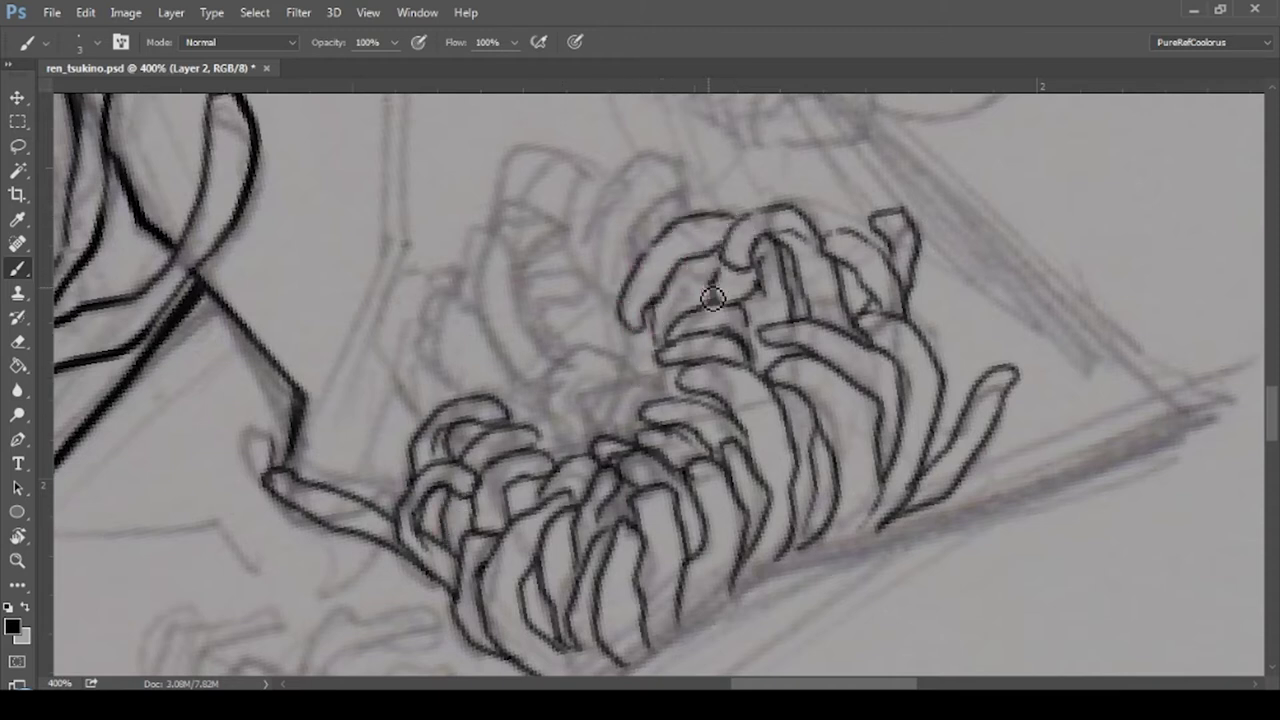
pyautogui.moveTo(693, 184); pyautogui.dragTo(663, 203)
# - Fill the flower's middle and left side with inked curls and add a top stroke
pyautogui.moveTo(525, 335)
pyautogui.mouseDown()
pyautogui.moveTo(429, 394)
pyautogui.moveTo(460, 390)
pyautogui.mouseUp()
pyautogui.moveTo(540, 210)
pyautogui.mouseDown()
pyautogui.moveTo(575, 335)
pyautogui.moveTo(605, 335)
pyautogui.moveTo(660, 391)
pyautogui.moveTo(645, 415)
pyautogui.mouseUp()
pyautogui.moveTo(531, 294)
pyautogui.mouseDown()
pyautogui.moveTo(497, 306)
pyautogui.moveTo(533, 272)
pyautogui.mouseUp()
pyautogui.moveTo(420, 455)
pyautogui.mouseDown()
pyautogui.moveTo(417, 403)
pyautogui.moveTo(396, 403)
pyautogui.mouseUp()
pyautogui.moveTo(504, 403)
pyautogui.mouseDown()
pyautogui.moveTo(560, 402)
pyautogui.moveTo(560, 465)
pyautogui.moveTo(600, 401)
pyautogui.mouseUp()
pyautogui.moveTo(499, 203)
pyautogui.mouseDown()
pyautogui.moveTo(523, 194)
pyautogui.moveTo(373, 600)
pyautogui.mouseUp()
pyautogui.hotkey('ctrl', '0')
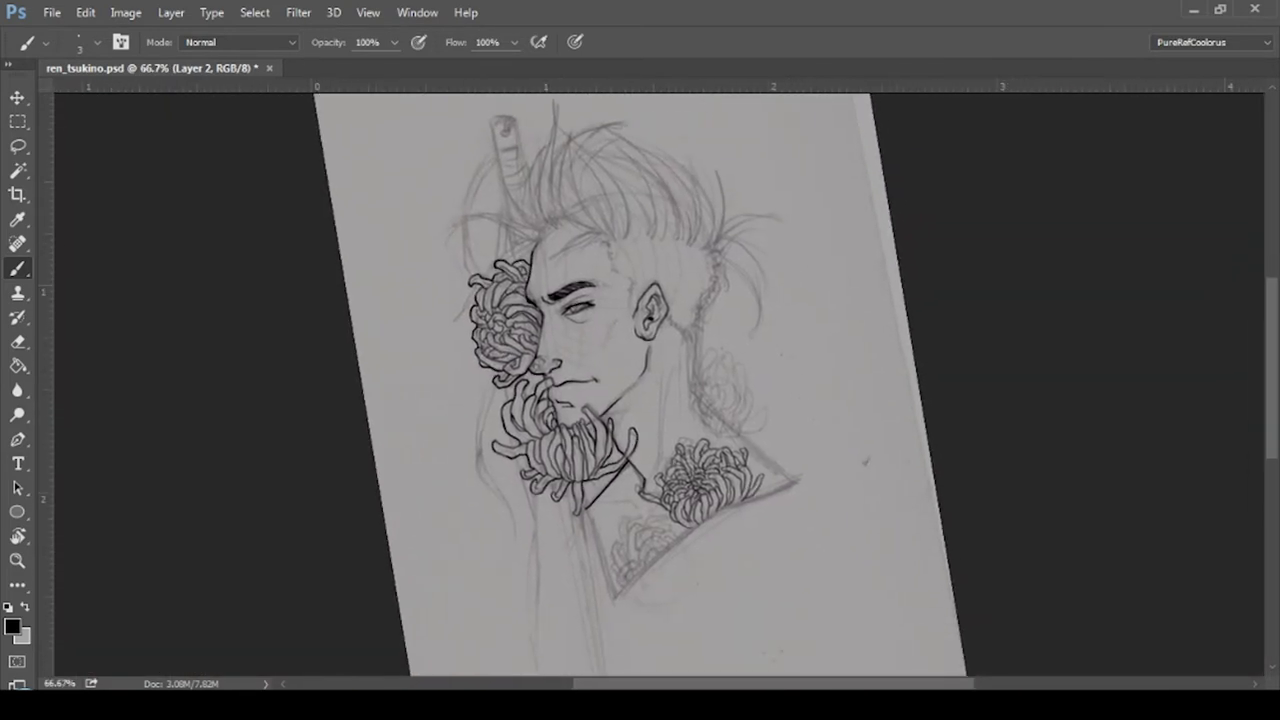
# - Zoom in on the lower collar and ink the first small chrysanthemum's petal outlines
pyautogui.hotkey('ctrl', '+')
pyautogui.hotkey('ctrl', '+')
pyautogui.hotkey('ctrl', '+')
pyautogui.scroll(-3, 637, 491)
pyautogui.moveTo(627, 480)
pyautogui.mouseDown()
pyautogui.moveTo(734, 398)
pyautogui.moveTo(609, 497)
pyautogui.mouseUp()
pyautogui.moveTo(540, 550)
pyautogui.mouseDown()
pyautogui.moveTo(603, 494)
pyautogui.moveTo(509, 489)
pyautogui.moveTo(566, 427)
pyautogui.moveTo(491, 514)
pyautogui.moveTo(548, 462)
pyautogui.mouseUp()
pyautogui.moveTo(591, 519)
pyautogui.mouseDown()
pyautogui.moveTo(554, 394)
pyautogui.moveTo(574, 357)
pyautogui.moveTo(606, 417)
pyautogui.moveTo(571, 462)
pyautogui.moveTo(706, 366)
pyautogui.moveTo(669, 418)
pyautogui.mouseUp()
pyautogui.moveTo(594, 377); pyautogui.dragTo(608, 373)
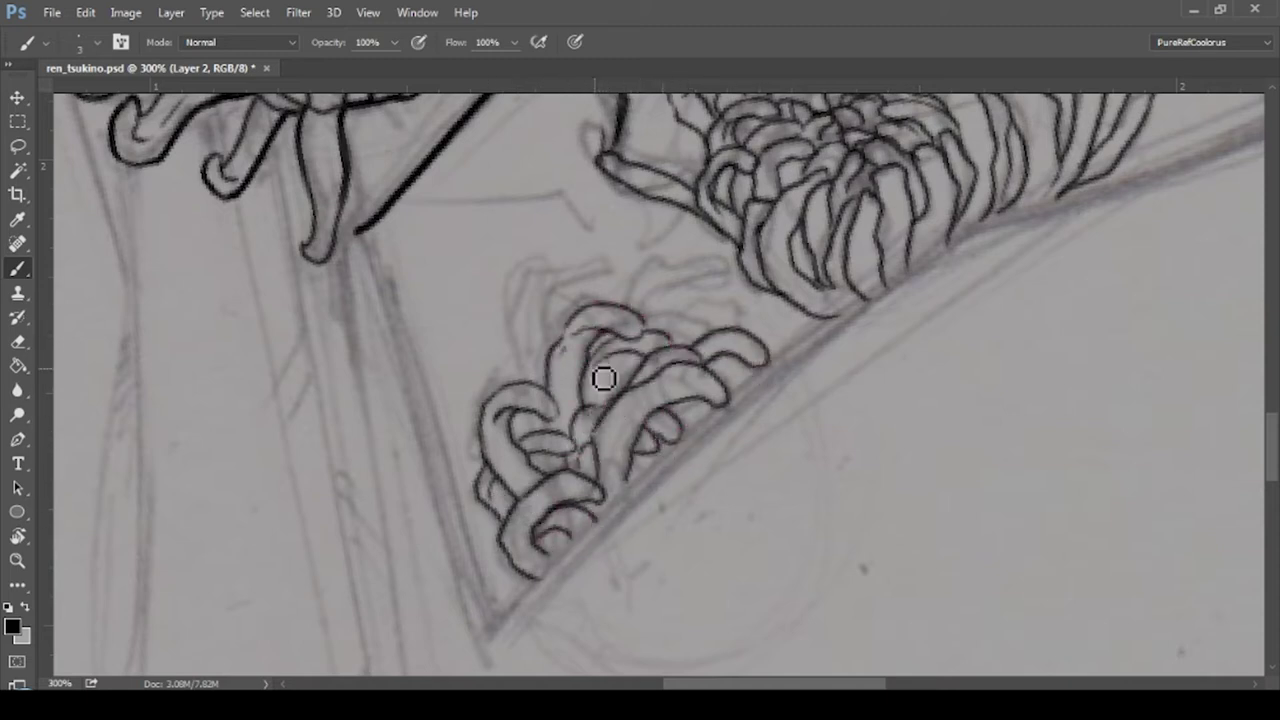
pyautogui.moveTo(643, 320)
pyautogui.mouseDown()
pyautogui.moveTo(697, 274)
pyautogui.moveTo(625, 300)
pyautogui.mouseUp()
pyautogui.moveTo(540, 383)
pyautogui.mouseDown()
pyautogui.moveTo(585, 283)
pyautogui.moveTo(529, 321)
pyautogui.mouseUp()
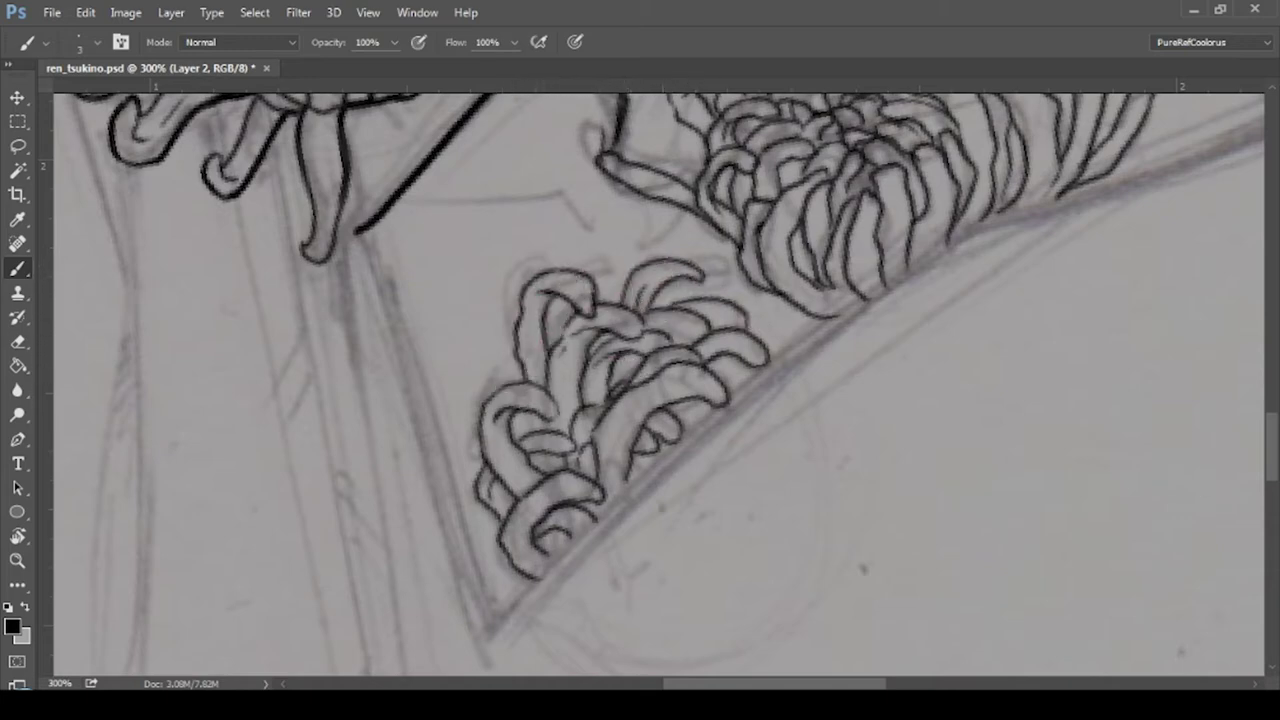
# - Ink curved petal outlines on the second lower flower, undoing a stray dash
pyautogui.moveTo(661, 260); pyautogui.dragTo(571, 480)
pyautogui.moveTo(760, 445)
pyautogui.mouseDown()
pyautogui.moveTo(656, 560)
pyautogui.moveTo(665, 528)
pyautogui.mouseUp()
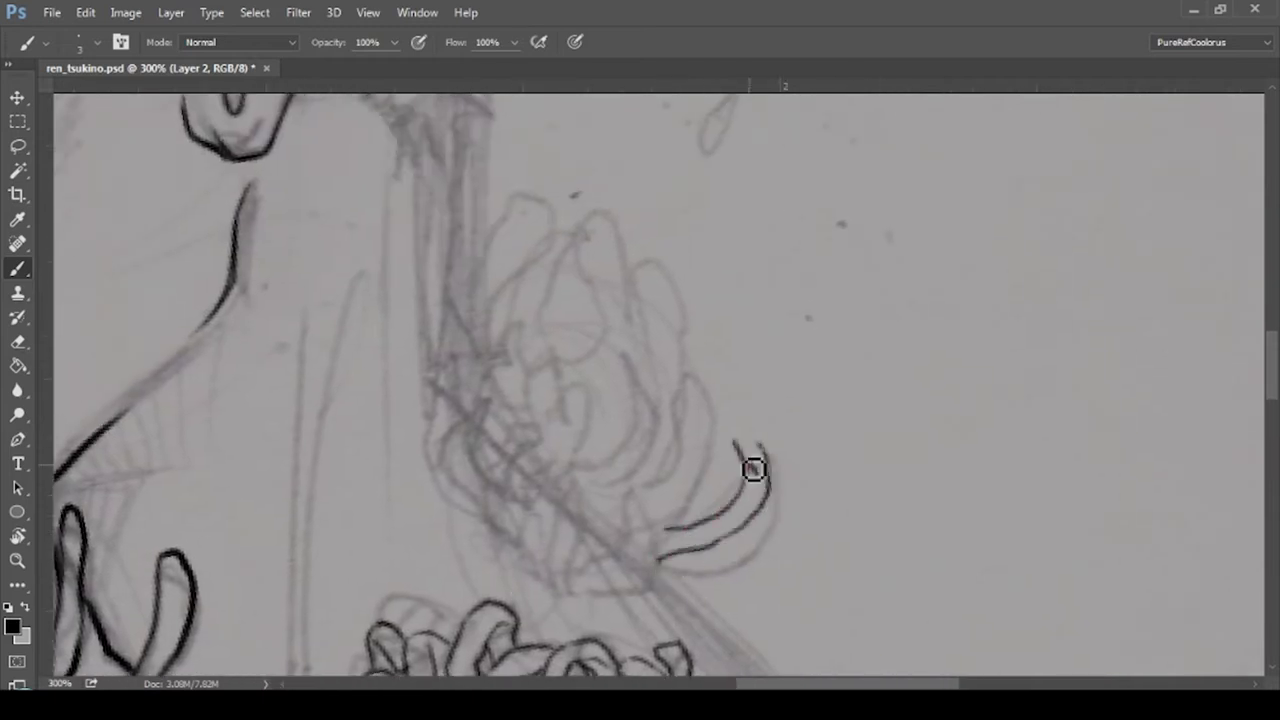
pyautogui.moveTo(754, 469); pyautogui.dragTo(737, 449)
pyautogui.moveTo(598, 604)
pyautogui.mouseDown()
pyautogui.moveTo(626, 489)
pyautogui.moveTo(586, 586)
pyautogui.mouseUp()
pyautogui.moveTo(608, 450)
pyautogui.mouseDown()
pyautogui.moveTo(543, 586)
pyautogui.moveTo(595, 480)
pyautogui.mouseUp()
pyautogui.moveTo(510, 540)
pyautogui.mouseDown()
pyautogui.moveTo(566, 429)
pyautogui.moveTo(471, 497)
pyautogui.moveTo(512, 392)
pyautogui.moveTo(610, 398)
pyautogui.mouseUp()
pyautogui.moveTo(472, 388)
pyautogui.mouseDown()
pyautogui.moveTo(449, 331)
pyautogui.moveTo(476, 289)
pyautogui.moveTo(523, 329)
pyautogui.moveTo(465, 354)
pyautogui.mouseUp()
pyautogui.hotkey('ctrl', 'z')
# - Add inner petal loops and arched petals along the flower's top
pyautogui.moveTo(645, 496); pyautogui.dragTo(605, 555)
pyautogui.moveTo(500, 372)
pyautogui.mouseDown()
pyautogui.moveTo(560, 354)
pyautogui.moveTo(470, 382)
pyautogui.mouseUp()
pyautogui.moveTo(720, 491)
pyautogui.mouseDown()
pyautogui.moveTo(660, 477)
pyautogui.moveTo(645, 500)
pyautogui.mouseUp()
pyautogui.moveTo(708, 430)
pyautogui.mouseDown()
pyautogui.moveTo(637, 397)
pyautogui.moveTo(626, 460)
pyautogui.moveTo(597, 391)
pyautogui.mouseUp()
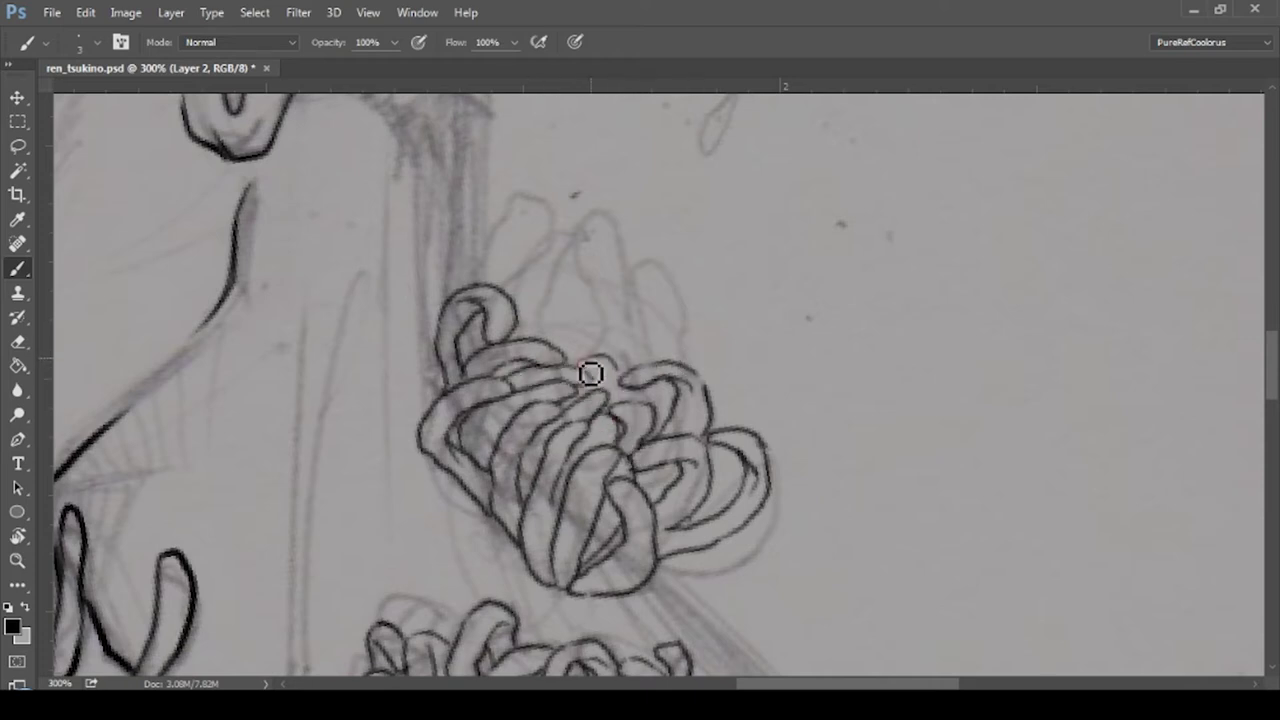
pyautogui.moveTo(512, 305); pyautogui.dragTo(594, 320)
pyautogui.moveTo(661, 366)
pyautogui.mouseDown()
pyautogui.moveTo(626, 334)
pyautogui.moveTo(662, 467)
pyautogui.mouseUp()
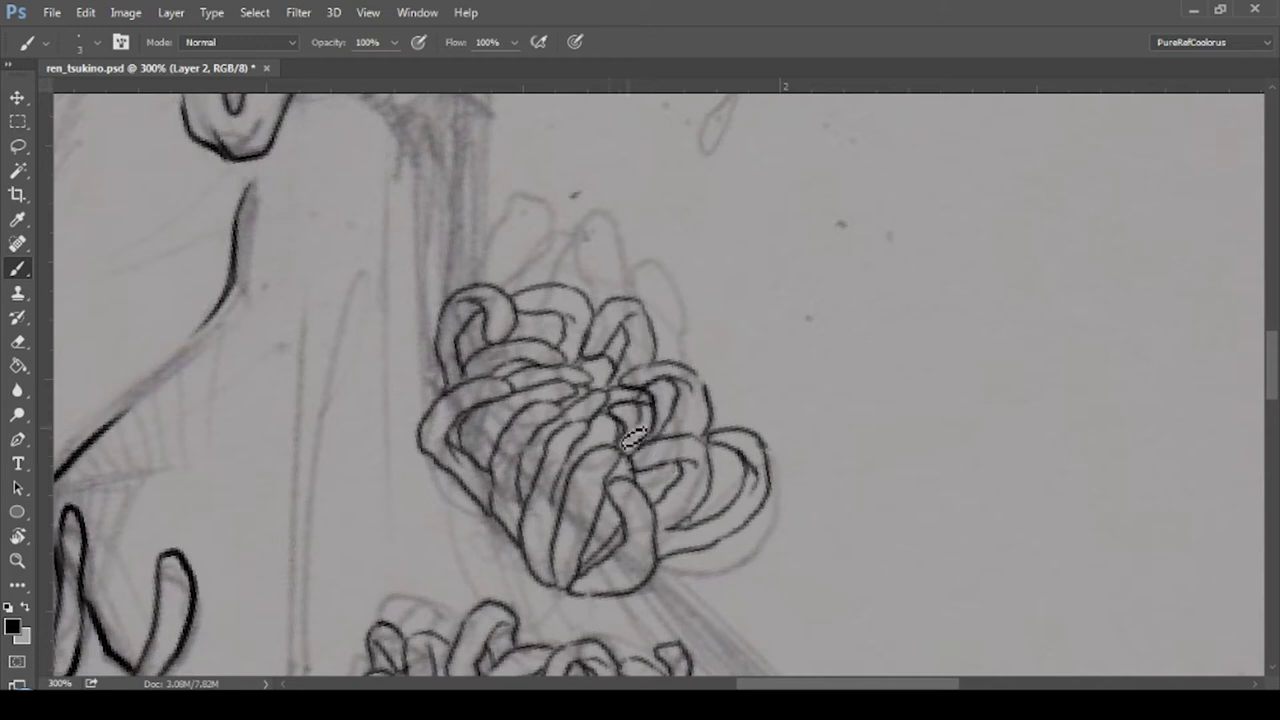
pyautogui.moveTo(528, 290); pyautogui.dragTo(586, 251)
pyautogui.moveTo(480, 262)
pyautogui.mouseDown()
pyautogui.moveTo(511, 254)
pyautogui.moveTo(540, 285)
pyautogui.mouseUp()
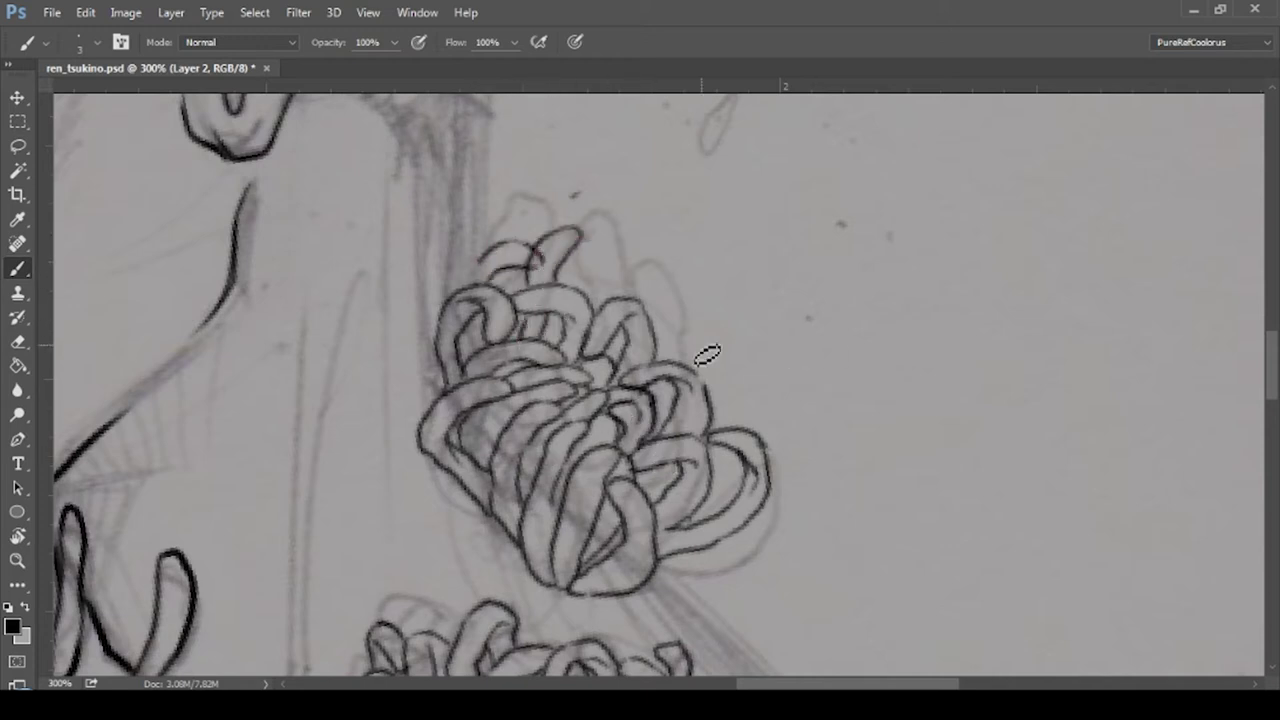
# - Ink the flower's upper-right and lower-right petals, then start hatching the hairline above the ear
pyautogui.moveTo(701, 381)
pyautogui.mouseDown()
pyautogui.moveTo(657, 371)
pyautogui.moveTo(705, 300)
pyautogui.mouseUp()
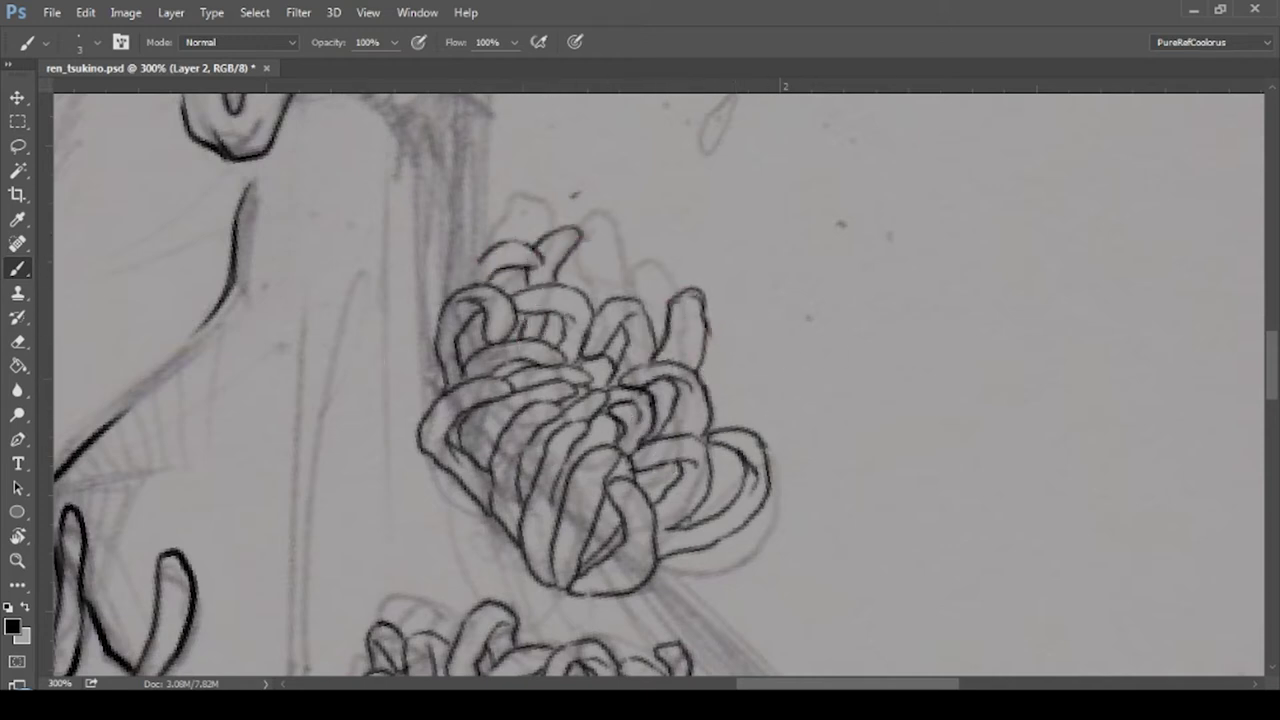
pyautogui.moveTo(677, 371); pyautogui.dragTo(664, 385)
pyautogui.moveTo(596, 300); pyautogui.dragTo(630, 300)
pyautogui.moveTo(738, 395); pyautogui.dragTo(761, 424)
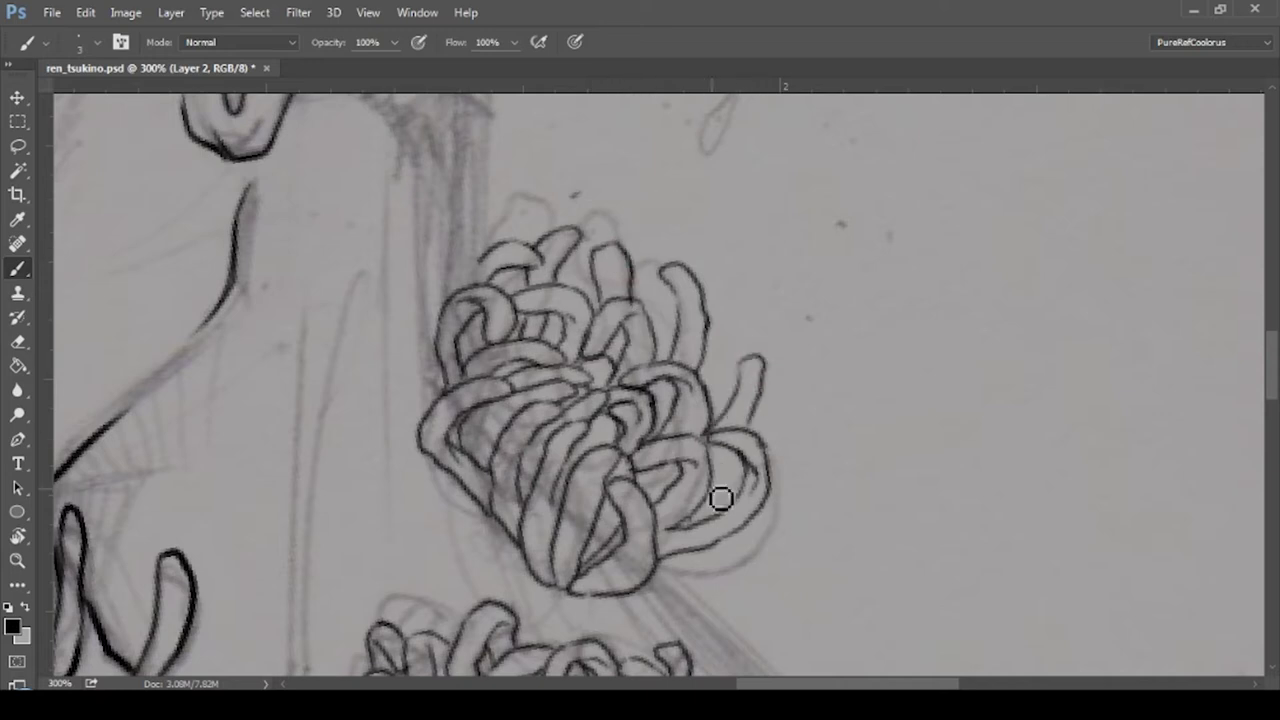
pyautogui.moveTo(664, 556); pyautogui.dragTo(775, 486)
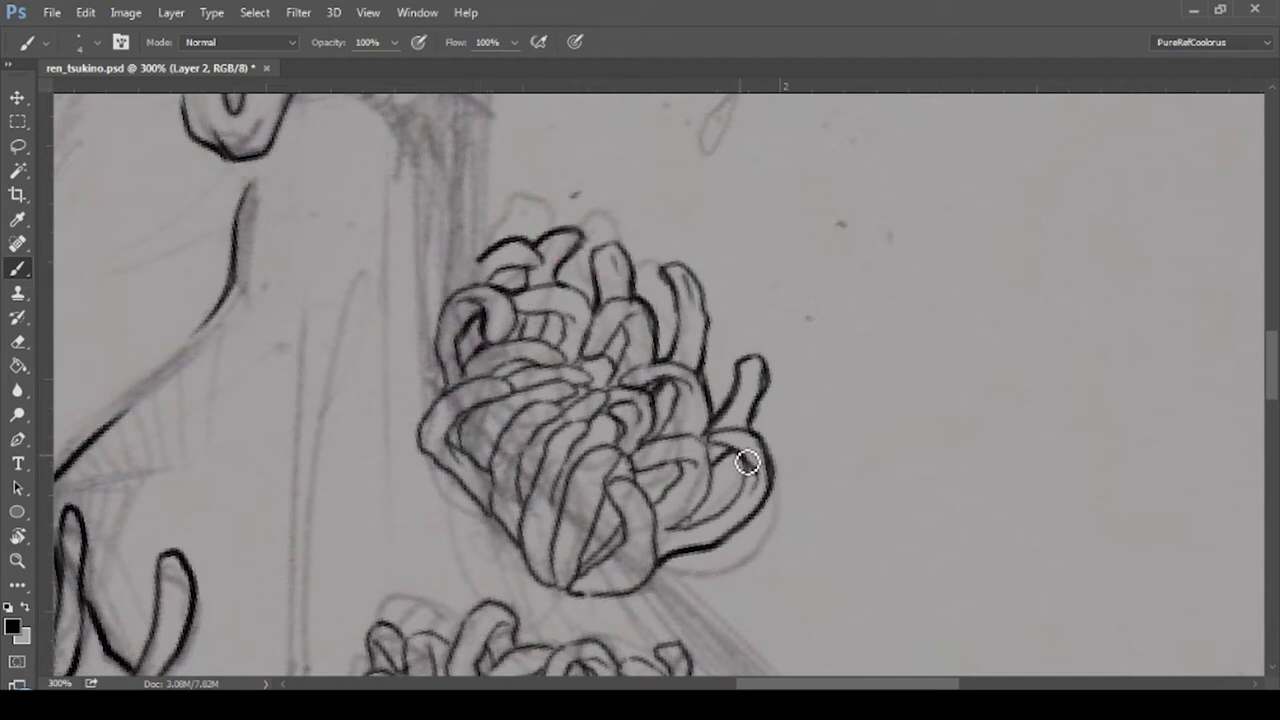
pyautogui.moveTo(748, 462); pyautogui.dragTo(668, 542)
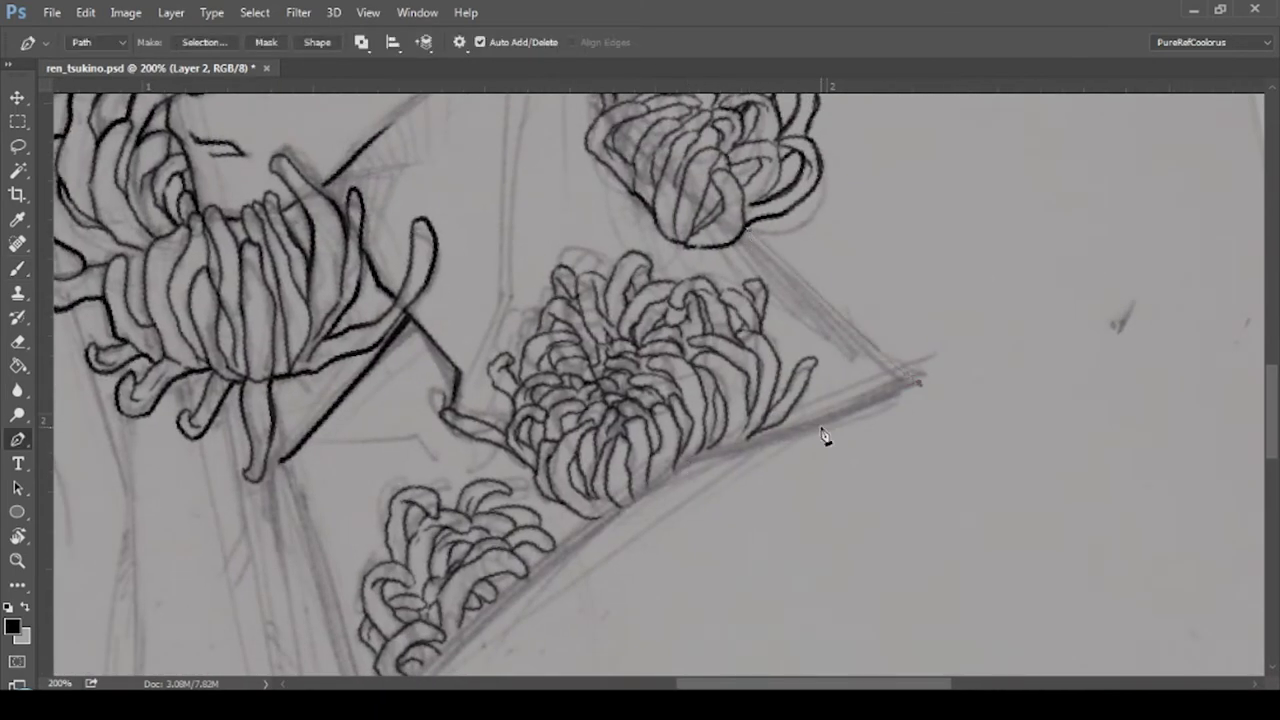
pyautogui.moveTo(444, 643); pyautogui.dragTo(714, 463)
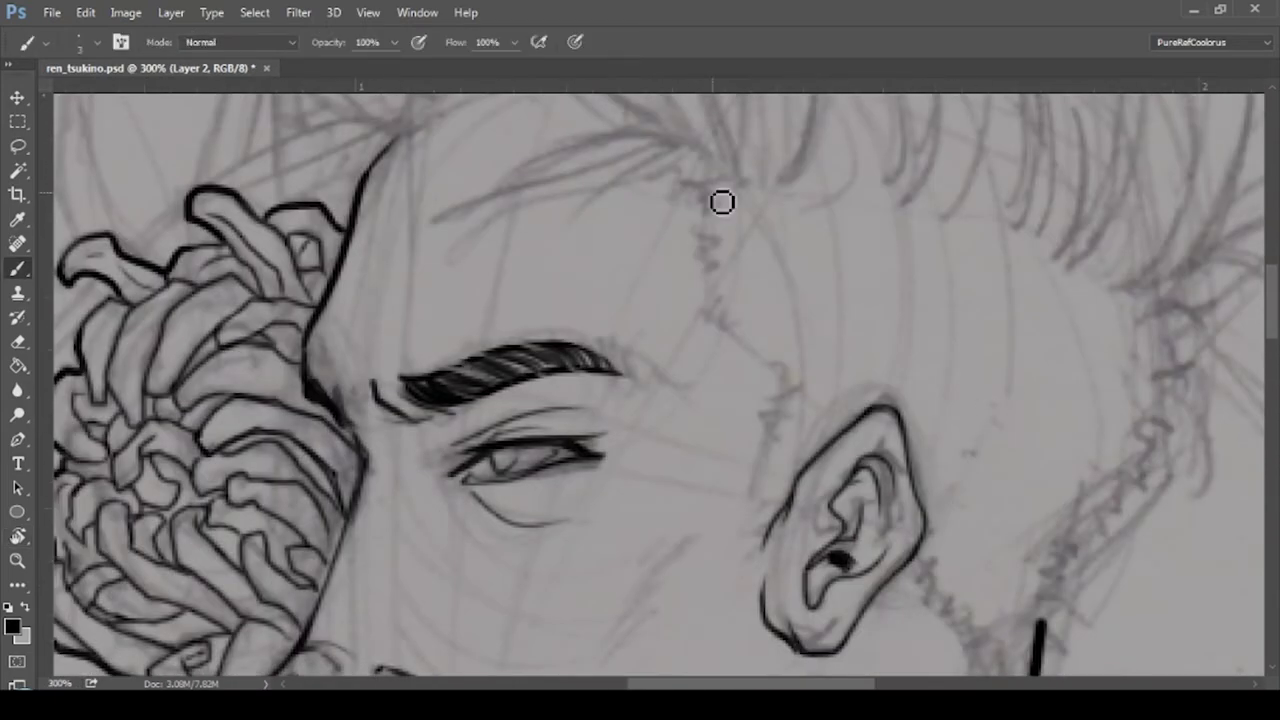
pyautogui.moveTo(700, 188)
pyautogui.mouseDown()
pyautogui.moveTo(722, 232)
pyautogui.moveTo(726, 335)
pyautogui.mouseUp()
# - Draw zigzag hatch strokes along the hairline beside the ear, undoing one stray stroke
pyautogui.moveTo(793, 494)
pyautogui.mouseDown()
pyautogui.moveTo(735, 508)
pyautogui.moveTo(735, 492)
pyautogui.mouseUp()
pyautogui.moveTo(797, 487); pyautogui.dragTo(733, 500)
pyautogui.moveTo(792, 458)
pyautogui.mouseDown()
pyautogui.moveTo(740, 484)
pyautogui.moveTo(778, 388)
pyautogui.mouseUp()
pyautogui.moveTo(784, 372); pyautogui.dragTo(764, 358)
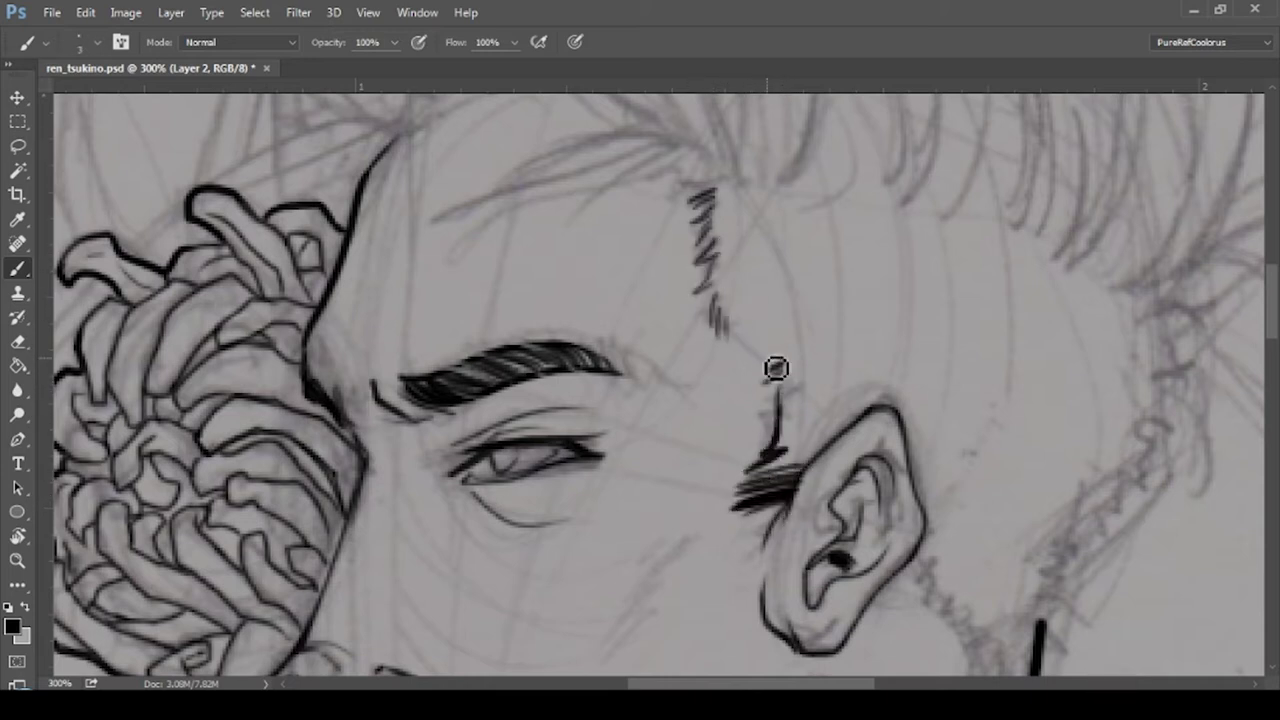
pyautogui.moveTo(797, 445); pyautogui.dragTo(740, 468)
pyautogui.moveTo(904, 566); pyautogui.dragTo(654, 331)
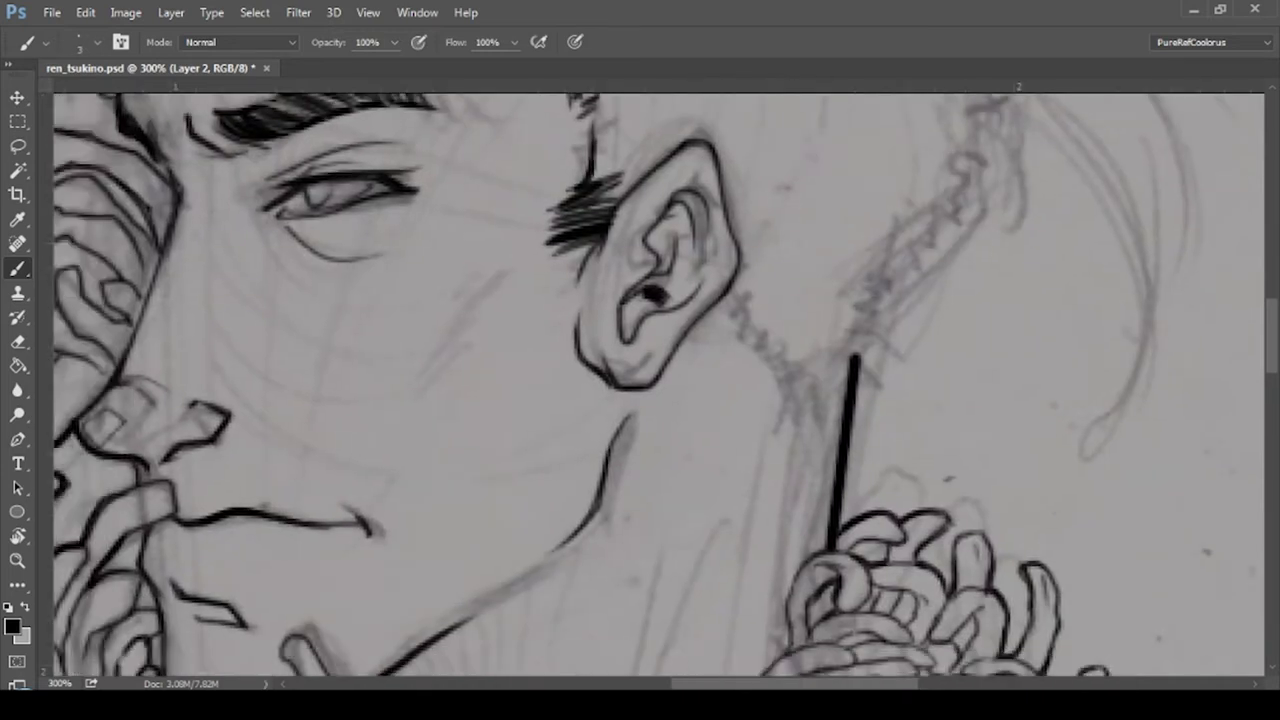
pyautogui.hotkey('ctrl', 'z')
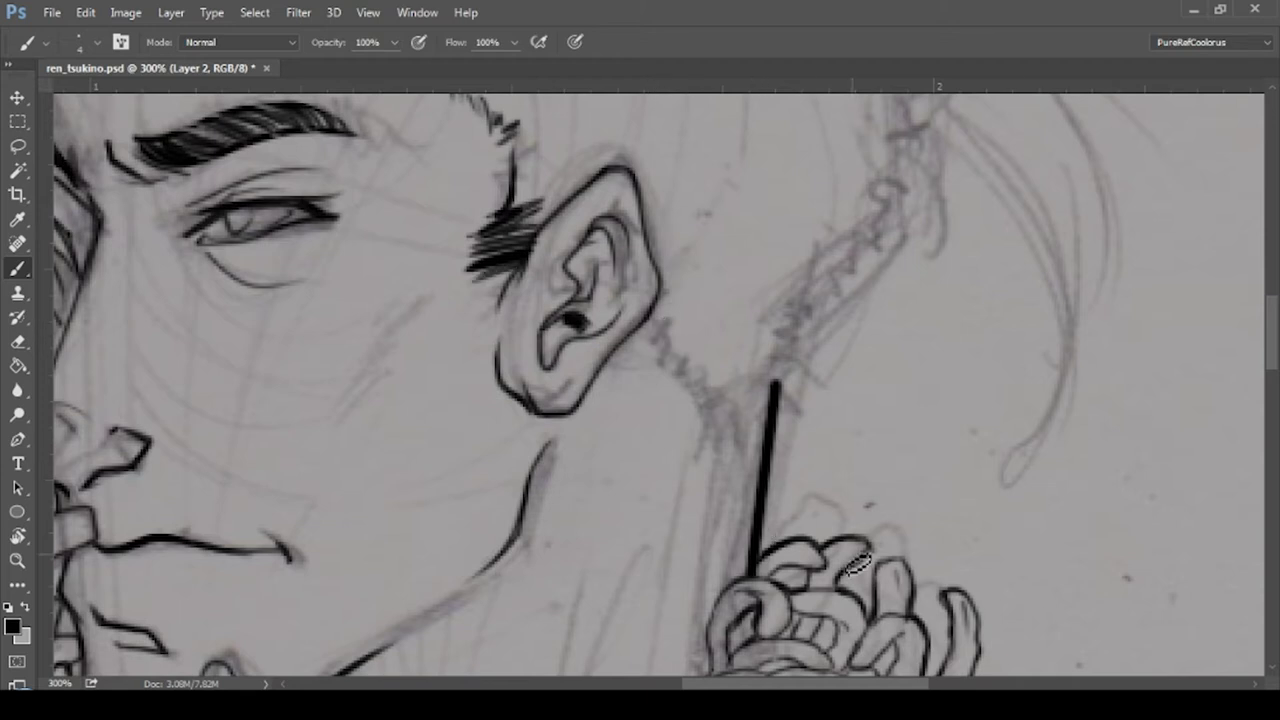
# - Hatch across the neck line and ink a jagged hairline up toward the ear
pyautogui.moveTo(733, 430); pyautogui.dragTo(770, 462)
pyautogui.moveTo(738, 424); pyautogui.dragTo(783, 472)
pyautogui.moveTo(726, 428); pyautogui.dragTo(670, 340)
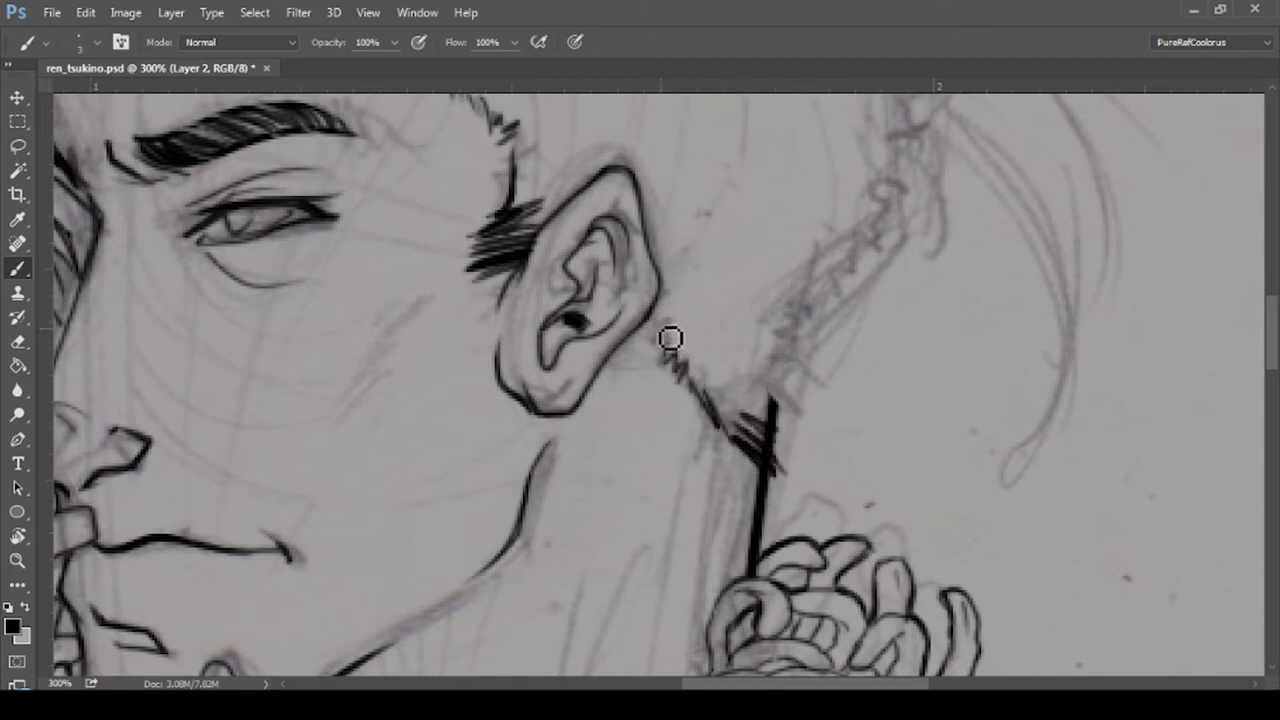
pyautogui.moveTo(734, 439)
pyautogui.mouseDown()
pyautogui.moveTo(771, 463)
pyautogui.moveTo(797, 380)
pyautogui.mouseUp()
pyautogui.scroll(3, 847, 234)
pyautogui.moveTo(858, 284)
pyautogui.mouseDown()
pyautogui.moveTo(846, 354)
pyautogui.moveTo(754, 497)
pyautogui.mouseUp()
# - Add a short cheek stroke and a curved hair strand
pyautogui.scroll(3, 754, 497)
pyautogui.hscroll(-5, 754, 497)
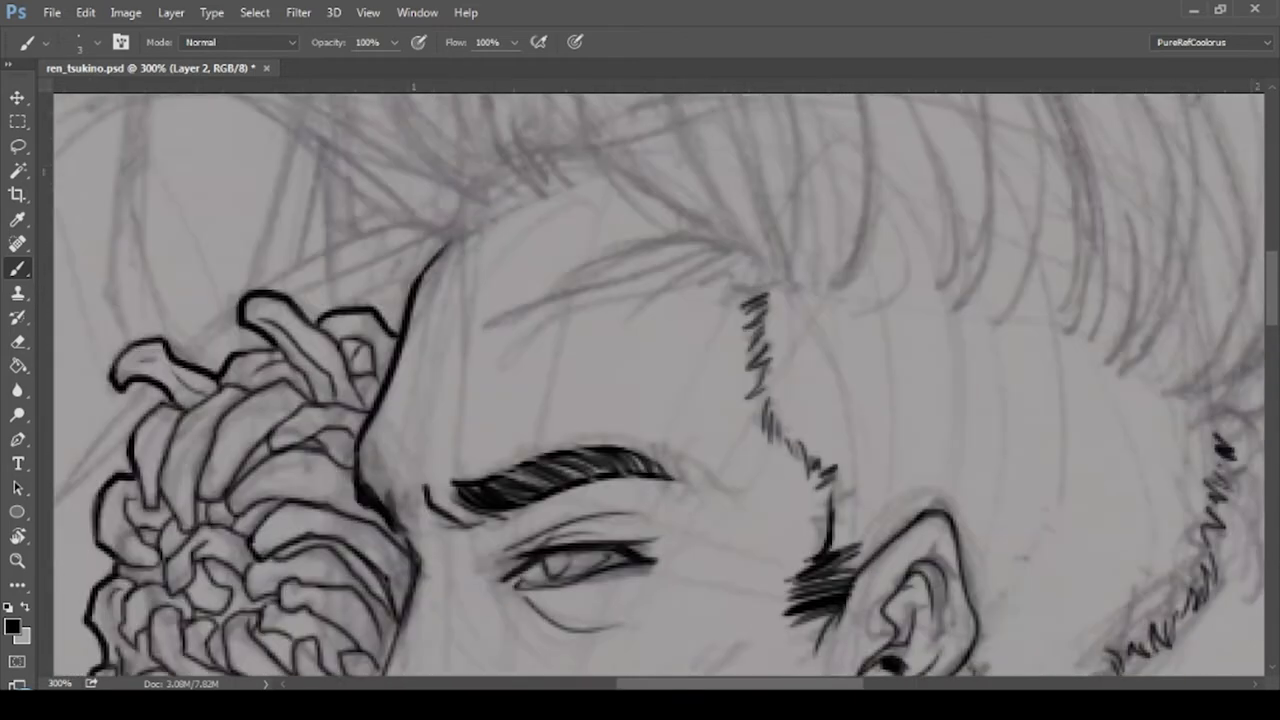
pyautogui.scroll(-3, 620, 397)
pyautogui.moveTo(688, 350); pyautogui.dragTo(600, 405)
pyautogui.scroll(3, 614, 409)
pyautogui.hscroll(3, 614, 409)
pyautogui.scroll(2, 614, 409)
pyautogui.hscroll(-4, 614, 409)
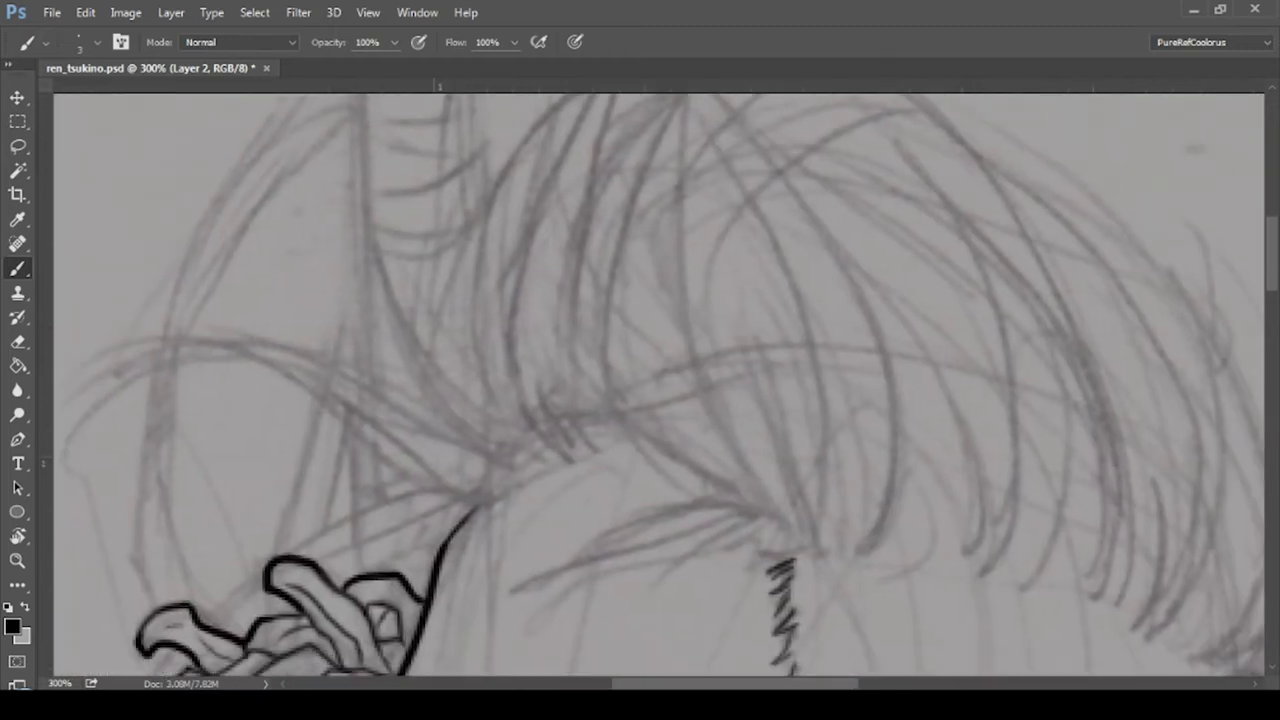
pyautogui.scroll(-3, 714, 346)
pyautogui.moveTo(505, 512)
pyautogui.mouseDown()
pyautogui.moveTo(752, 410)
pyautogui.moveTo(868, 400)
pyautogui.mouseUp()
# - Ink long hair strands fanning from the root of the shaved hairline, redoing misses
pyautogui.hotkey('ctrl', 'alt', 'z')
pyautogui.hotkey('ctrl', 'alt', 'z')
pyautogui.moveTo(566, 440); pyautogui.dragTo(1012, 344)
pyautogui.hotkey('ctrl', 'z')
pyautogui.moveTo(490, 540)
pyautogui.mouseDown()
pyautogui.moveTo(735, 490)
pyautogui.moveTo(670, 480)
pyautogui.moveTo(845, 400)
pyautogui.moveTo(764, 380)
pyautogui.mouseUp()
pyautogui.moveTo(558, 462)
pyautogui.mouseDown()
pyautogui.moveTo(874, 374)
pyautogui.moveTo(1114, 476)
pyautogui.mouseUp()
pyautogui.moveTo(535, 498); pyautogui.dragTo(664, 386)
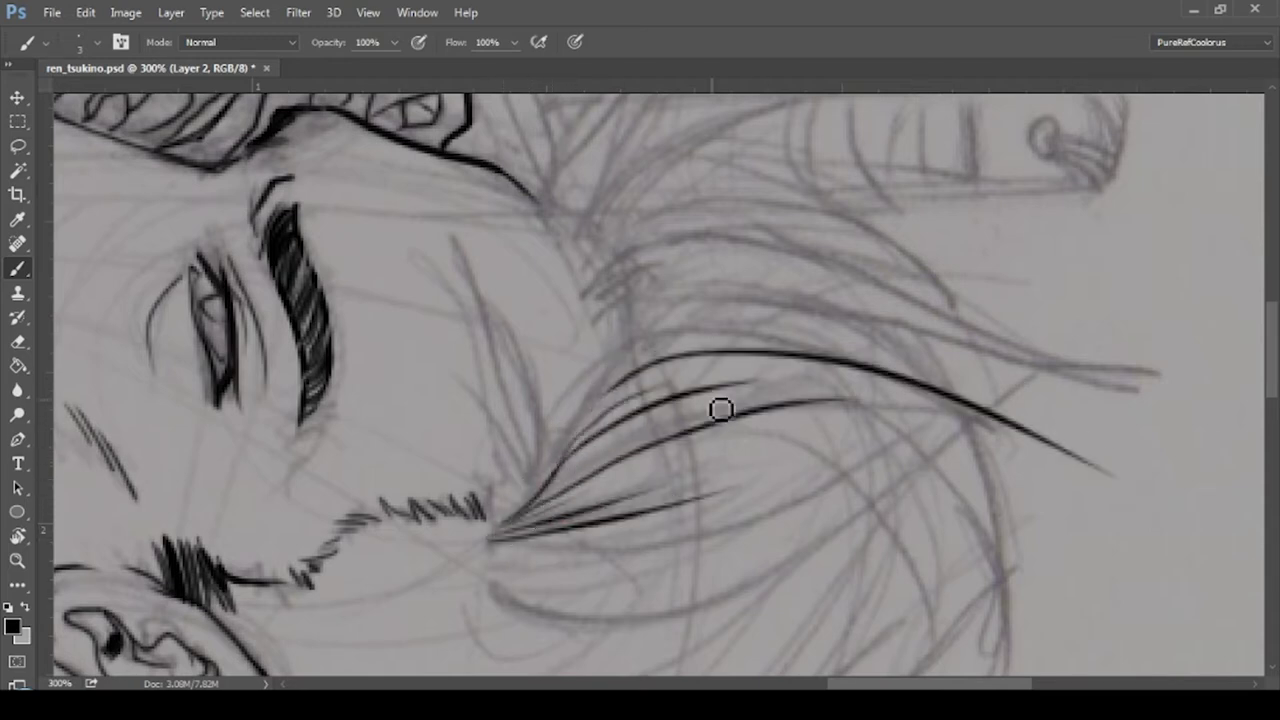
pyautogui.moveTo(585, 405)
pyautogui.mouseDown()
pyautogui.moveTo(646, 360)
pyautogui.moveTo(800, 345)
pyautogui.mouseUp()
pyautogui.moveTo(588, 322)
pyautogui.mouseDown()
pyautogui.moveTo(660, 282)
pyautogui.moveTo(1150, 375)
pyautogui.moveTo(1110, 382)
pyautogui.mouseUp()
# - Add sweeping and arching strands rising to the right, redrawing a misplaced one
pyautogui.moveTo(582, 272); pyautogui.dragTo(625, 232)
pyautogui.moveTo(545, 232); pyautogui.dragTo(600, 172)
pyautogui.moveTo(577, 257)
pyautogui.mouseDown()
pyautogui.moveTo(417, 465)
pyautogui.moveTo(655, 302)
pyautogui.mouseUp()
pyautogui.moveTo(425, 445); pyautogui.dragTo(680, 298)
pyautogui.moveTo(432, 442); pyautogui.dragTo(795, 505)
pyautogui.moveTo(441, 479); pyautogui.dragTo(865, 508)
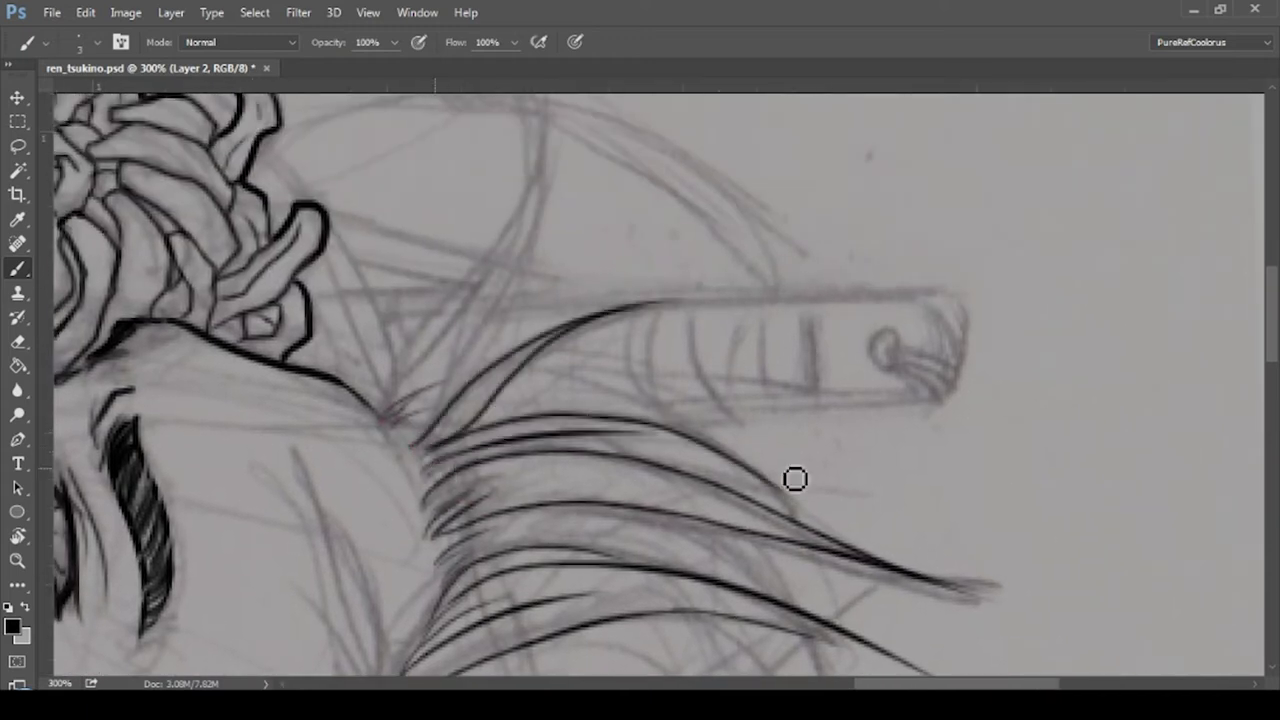
pyautogui.hotkey('ctrl', 'z')
pyautogui.moveTo(583, 446); pyautogui.dragTo(820, 508)
pyautogui.moveTo(900, 380); pyautogui.dragTo(450, 408)
# - Rotate the canvas, ink a strand behind the ear, and zoom out to 200%
pyautogui.press('r')
pyautogui.moveTo(971, 280); pyautogui.dragTo(620, 110)
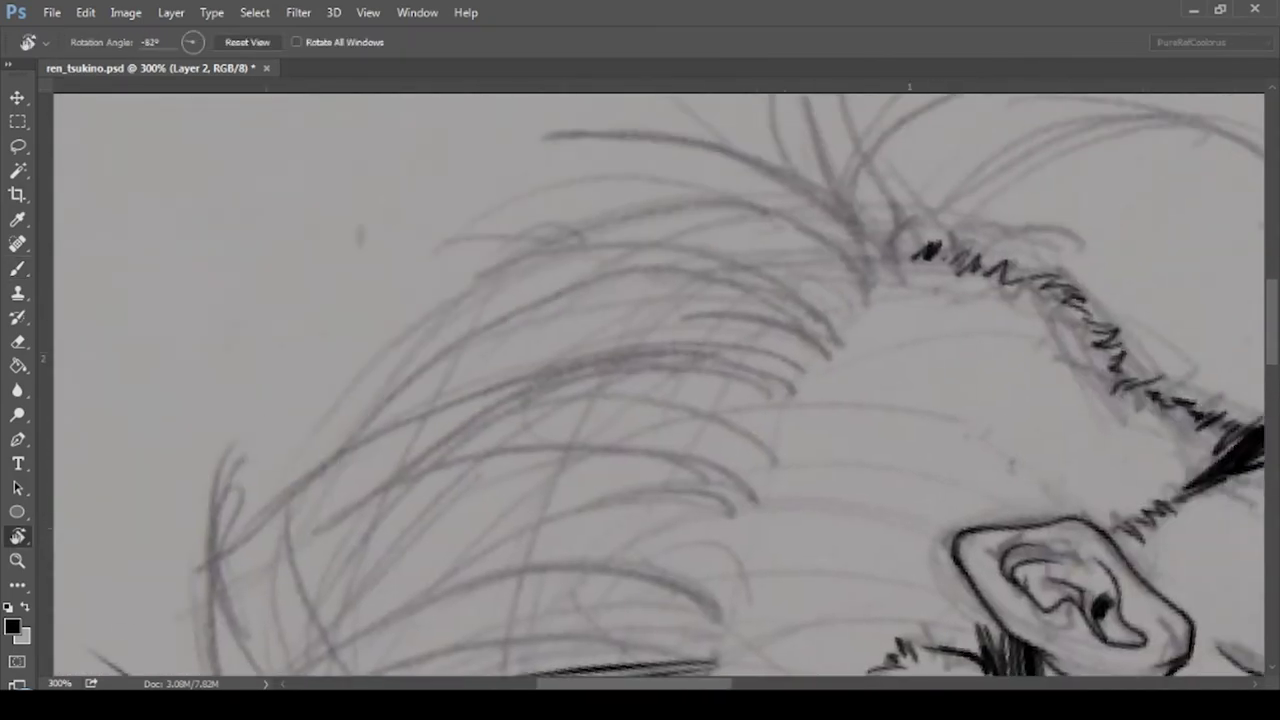
pyautogui.press('b')
pyautogui.moveTo(877, 240); pyautogui.dragTo(530, 250)
pyautogui.hotkey('ctrl', 'z')
pyautogui.scroll(-5, 640, 390)
pyautogui.moveTo(600, 300); pyautogui.dragTo(713, 429)
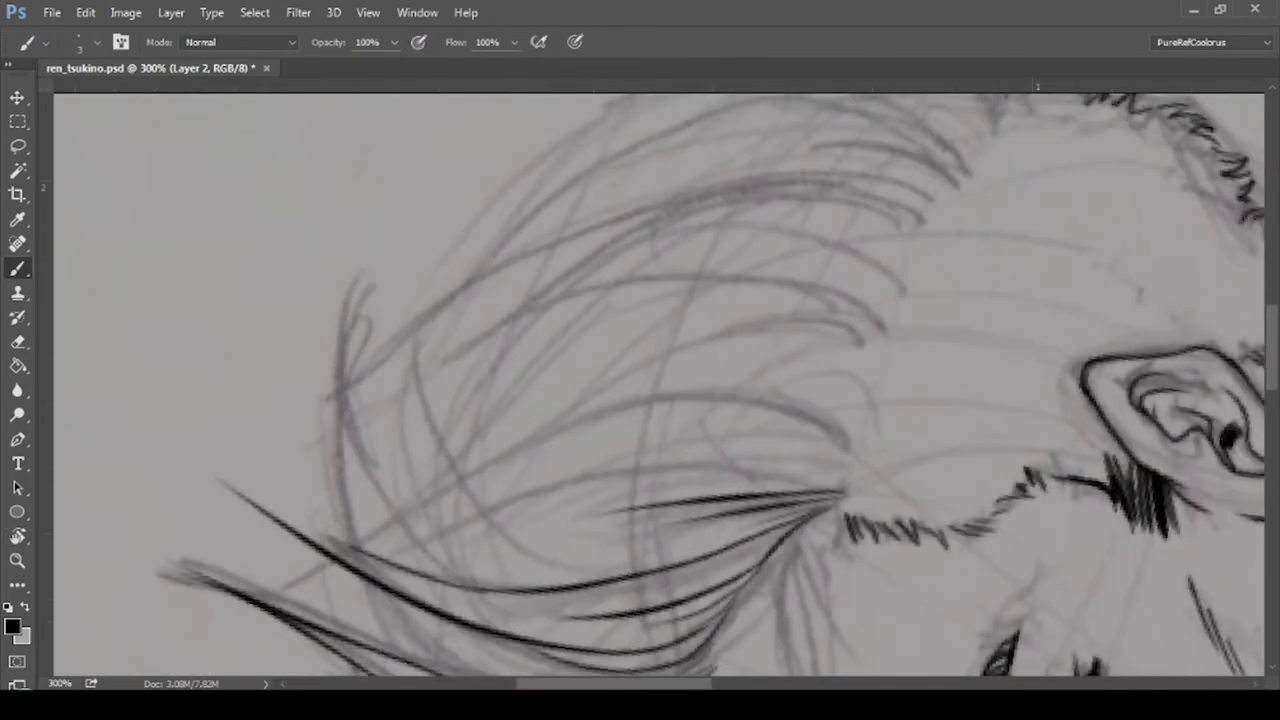
pyautogui.hotkey('ctrl', '-')
# - Ink long hair strands across the top of the hair, redoing several attempts
pyautogui.moveTo(890, 198)
pyautogui.mouseDown()
pyautogui.moveTo(512, 268)
pyautogui.moveTo(810, 206)
pyautogui.mouseUp()
pyautogui.hotkey('ctrl', 'z')
pyautogui.moveTo(862, 260); pyautogui.dragTo(792, 214)
pyautogui.hotkey('ctrl', 'z')
pyautogui.moveTo(865, 258); pyautogui.dragTo(550, 256)
pyautogui.moveTo(647, 257); pyautogui.dragTo(450, 390)
pyautogui.hotkey('ctrl', 'z')
pyautogui.moveTo(840, 274); pyautogui.dragTo(390, 358)
# - Redraw long strands so they curve higher across the hair mass
pyautogui.moveTo(479, 388); pyautogui.dragTo(800, 379)
pyautogui.hotkey('ctrl', 'z')
pyautogui.moveTo(830, 338)
pyautogui.mouseDown()
pyautogui.moveTo(500, 385)
pyautogui.moveTo(364, 528)
pyautogui.mouseUp()
pyautogui.hotkey('ctrl', 'z')
pyautogui.moveTo(630, 345); pyautogui.dragTo(436, 515)
pyautogui.hotkey('ctrl', 'z')
pyautogui.moveTo(600, 370); pyautogui.dragTo(345, 522)
# - Add long strands on the hair's left side and rotate the canvas view
pyautogui.moveTo(780, 440); pyautogui.dragTo(650, 422)
pyautogui.moveTo(735, 477); pyautogui.dragTo(290, 512)
pyautogui.moveTo(750, 365); pyautogui.dragTo(400, 490)
pyautogui.moveTo(805, 395)
pyautogui.mouseDown()
pyautogui.moveTo(470, 455)
pyautogui.moveTo(598, 295)
pyautogui.mouseUp()
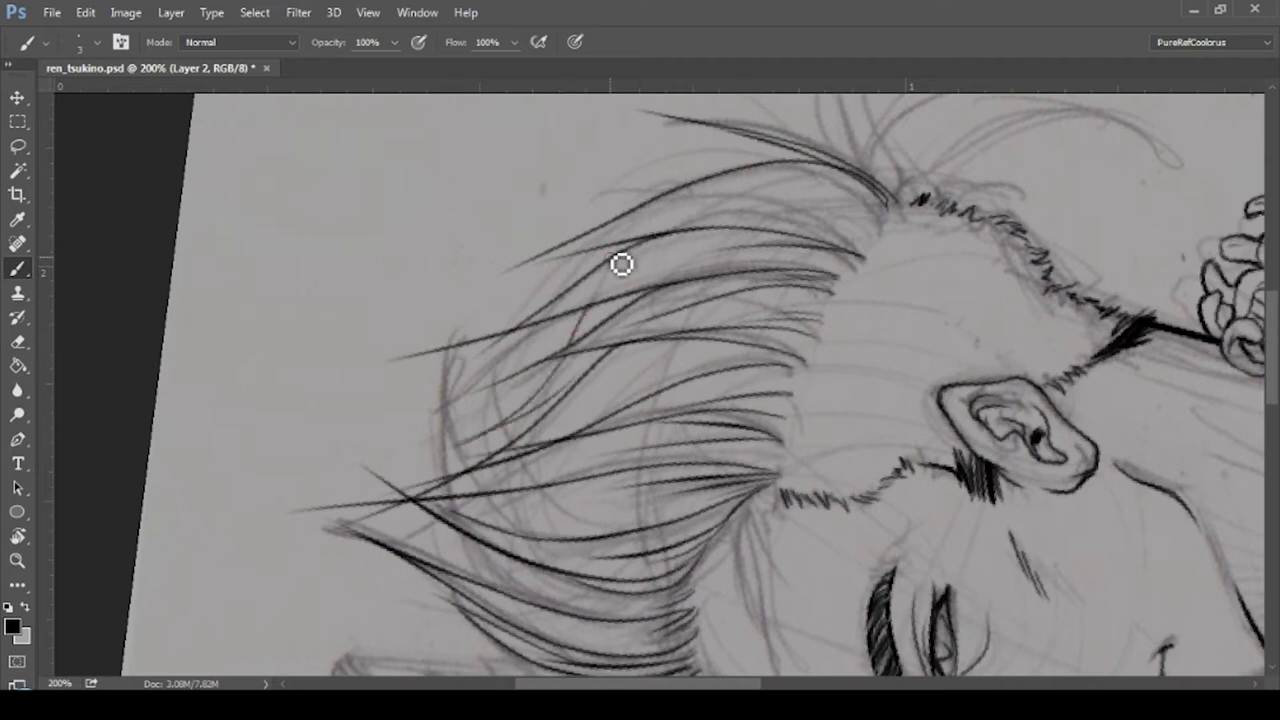
pyautogui.moveTo(806, 319); pyautogui.dragTo(508, 423)
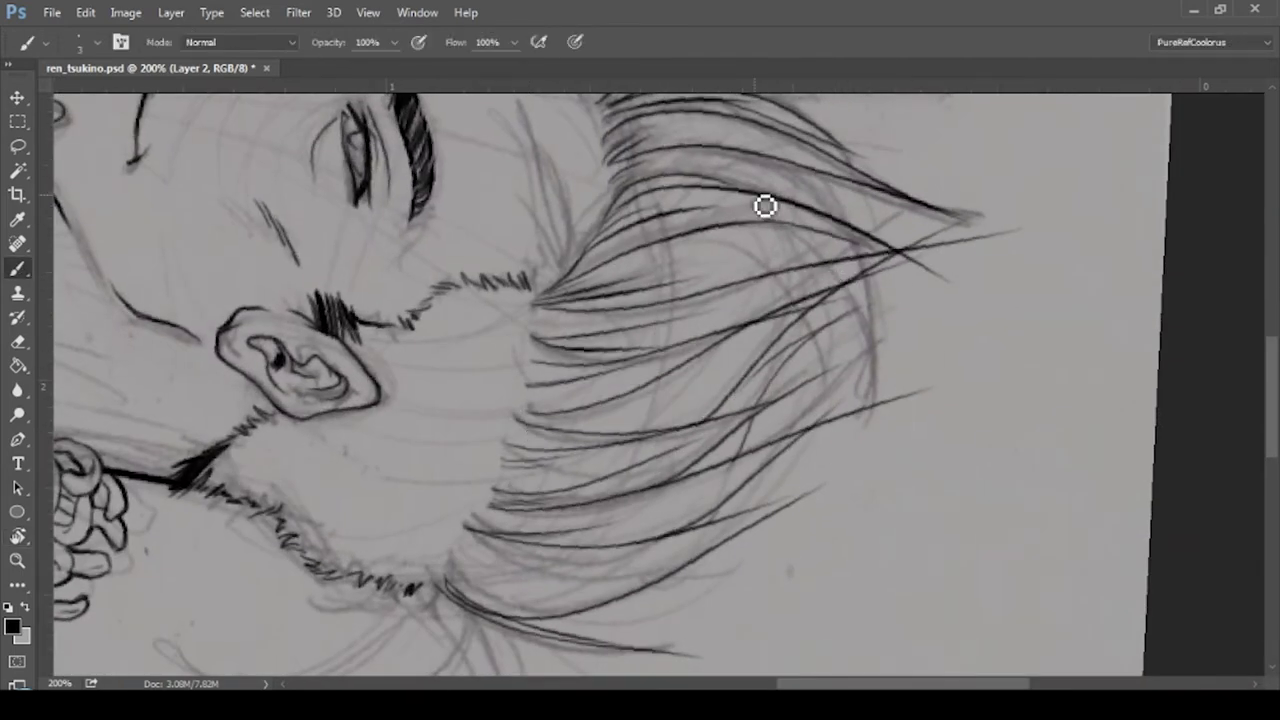
pyautogui.press('r')
pyautogui.moveTo(871, 217); pyautogui.dragTo(940, 247)
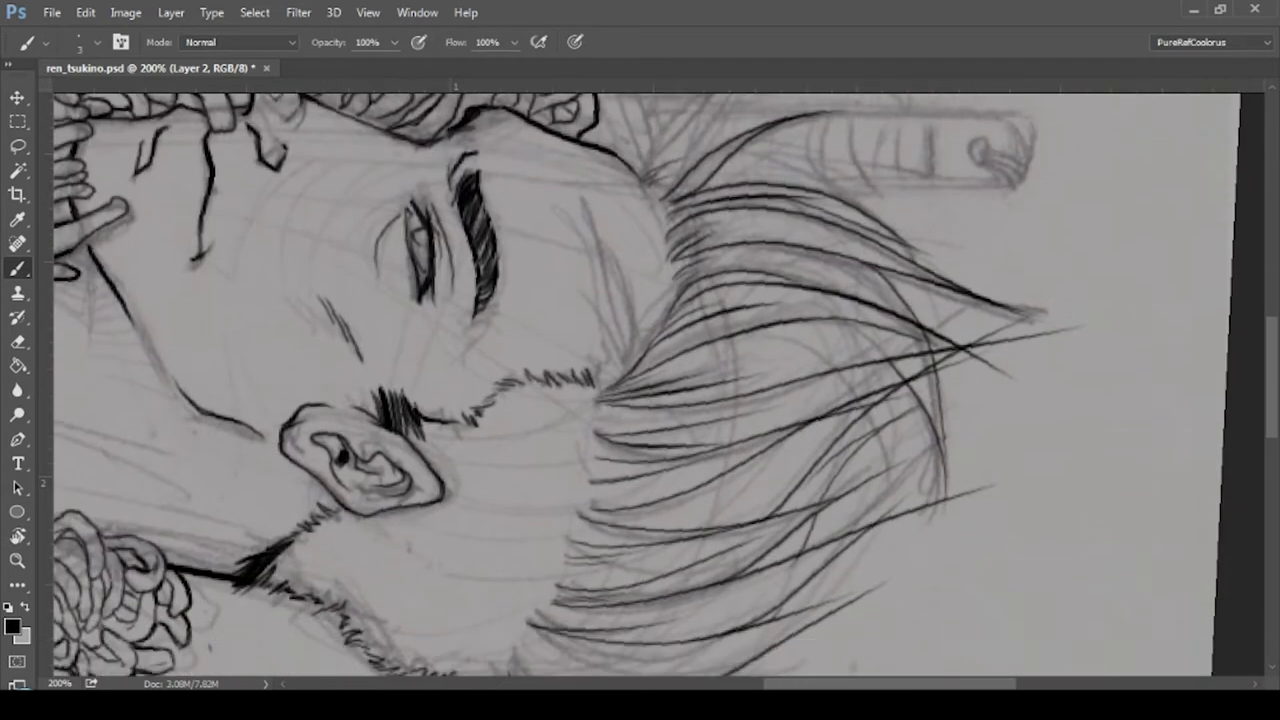
# - Reset the canvas rotation and ink hair strands at both sides of the head
pyautogui.press('Escape')
pyautogui.press('b')
pyautogui.moveTo(470, 405); pyautogui.dragTo(180, 358)
pyautogui.moveTo(455, 428); pyautogui.dragTo(265, 485)
pyautogui.moveTo(344, 500); pyautogui.dragTo(124, 365)
pyautogui.moveTo(758, 360); pyautogui.dragTo(966, 292)
pyautogui.moveTo(755, 355); pyautogui.dragTo(968, 260)
# - Add more hair strands at the right of the head and near the top
pyautogui.moveTo(776, 330); pyautogui.dragTo(912, 262)
pyautogui.moveTo(765, 365); pyautogui.dragTo(876, 452)
pyautogui.moveTo(776, 396)
pyautogui.mouseDown()
pyautogui.moveTo(840, 531)
pyautogui.moveTo(1097, 645)
pyautogui.mouseUp()
pyautogui.moveTo(675, 137)
pyautogui.mouseDown()
pyautogui.moveTo(694, 323)
pyautogui.moveTo(858, 297)
pyautogui.mouseUp()
pyautogui.moveTo(975, 378); pyautogui.dragTo(1046, 535)
pyautogui.moveTo(955, 335); pyautogui.dragTo(1037, 606)
pyautogui.moveTo(890, 312); pyautogui.dragTo(1010, 498)
# - Zoom out, tilt the canvas slightly, and ink another strand on the mohawk
pyautogui.hotkey('ctrl', '-')
pyautogui.hotkey('ctrl', '-')
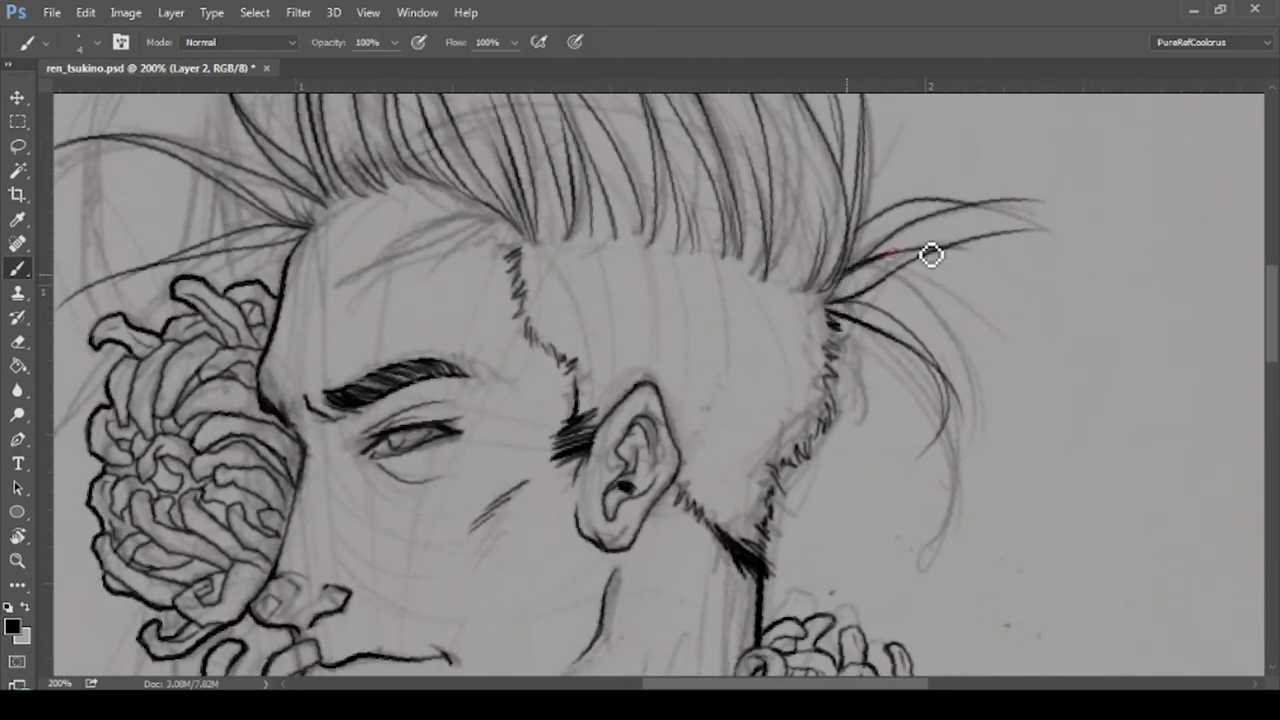
pyautogui.moveTo(923, 223); pyautogui.dragTo(946, 347)
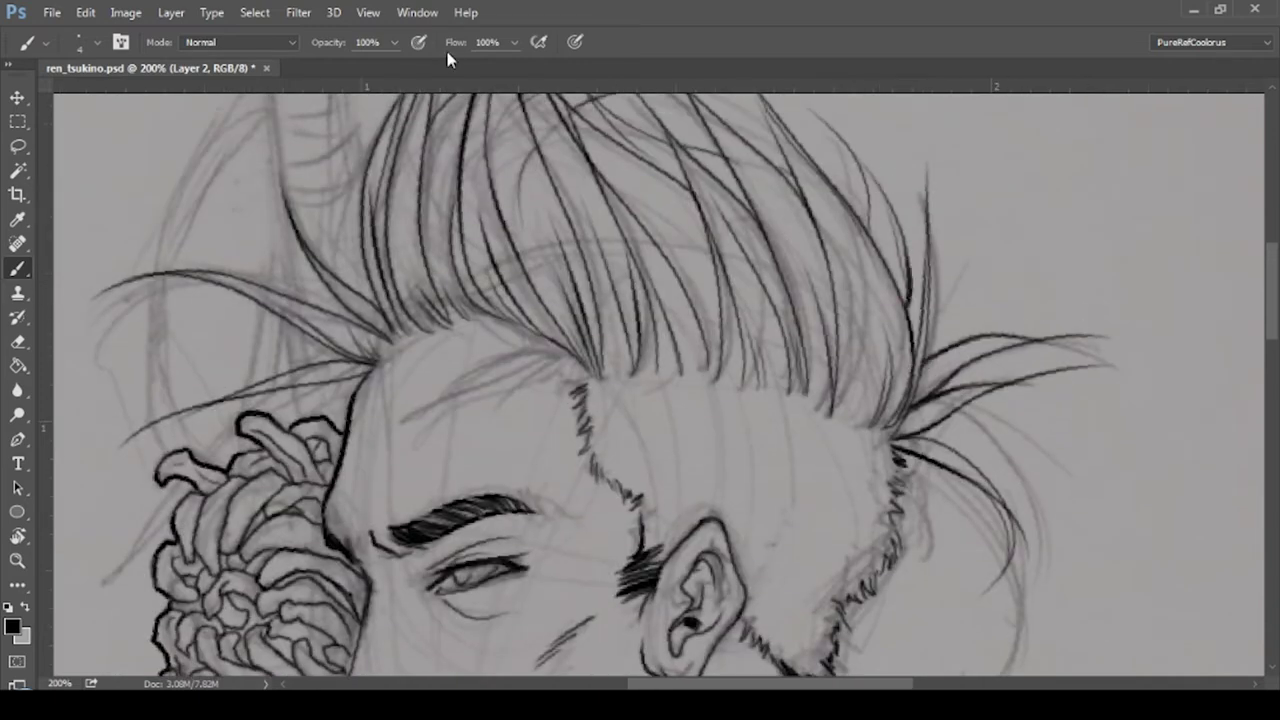
pyautogui.moveTo(600, 200); pyautogui.dragTo(643, 194)
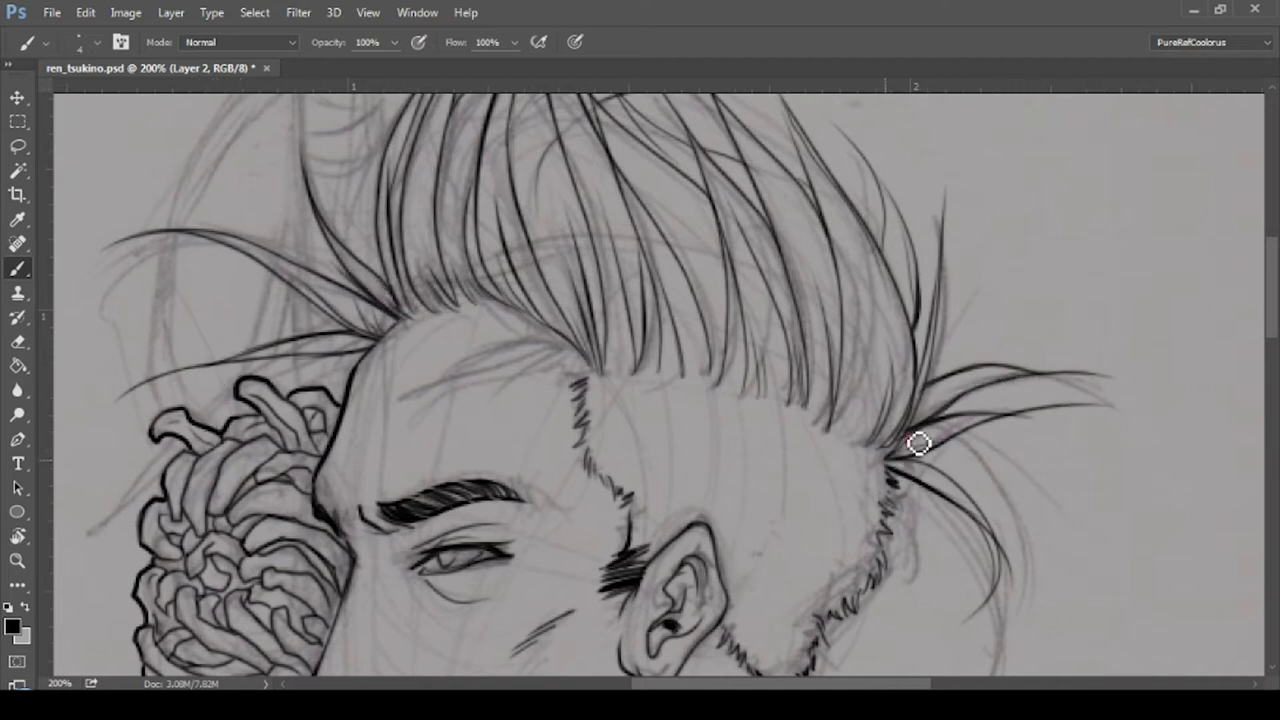
pyautogui.moveTo(598, 364); pyautogui.dragTo(530, 280)
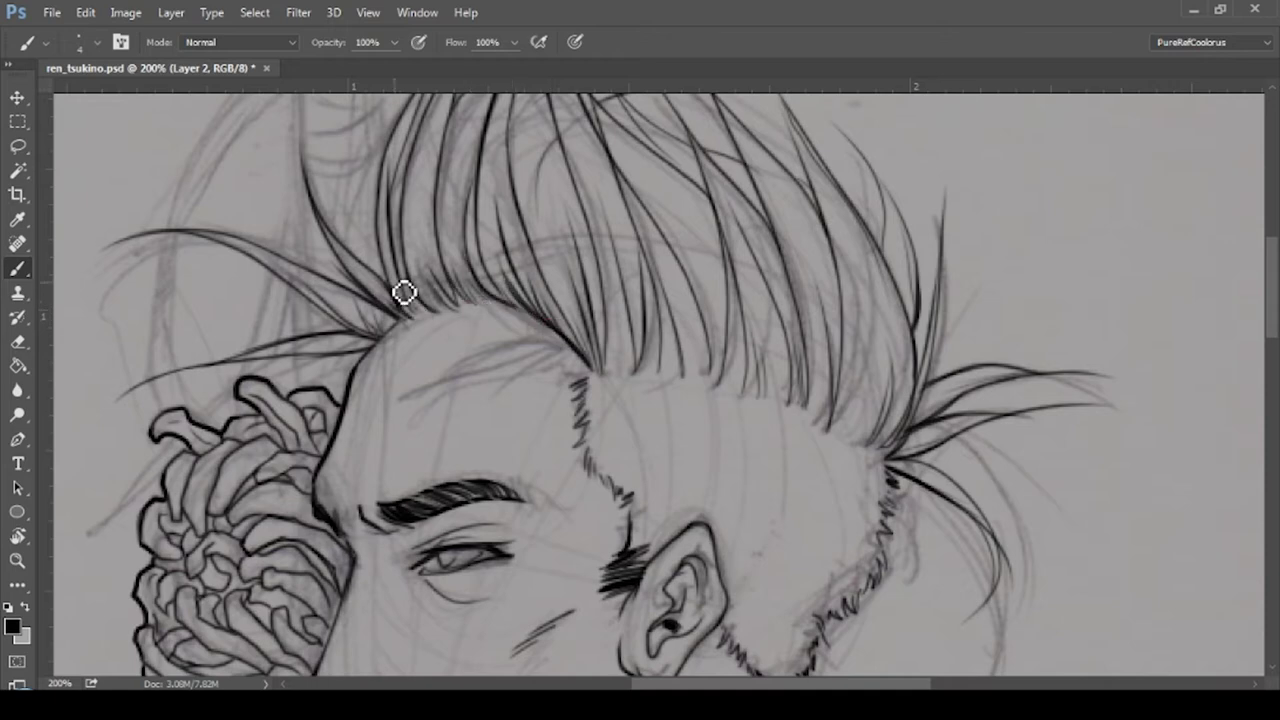
pyautogui.keyDown('alt'); pyautogui.scroll(2, 339, 451); pyautogui.keyUp('alt')
pyautogui.scroll(-4, 500, 400)
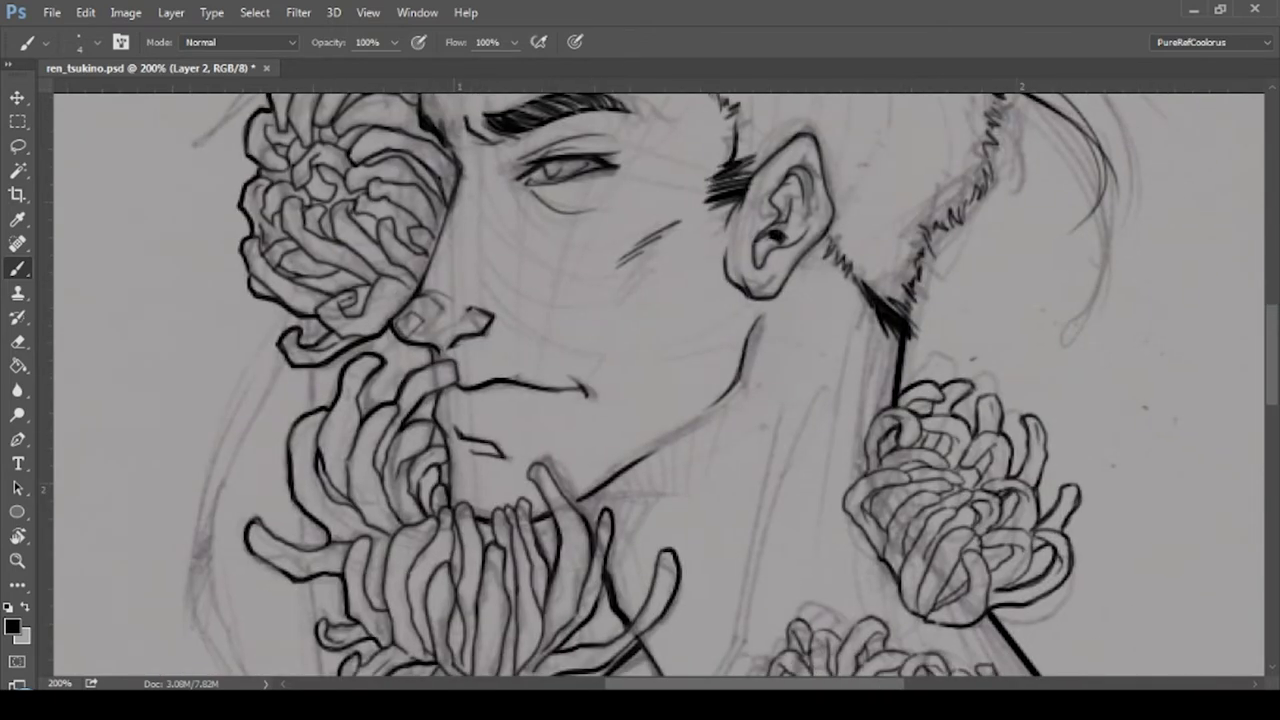
pyautogui.scroll(-4, 656, 330)
pyautogui.hotkey('ctrl', '0')
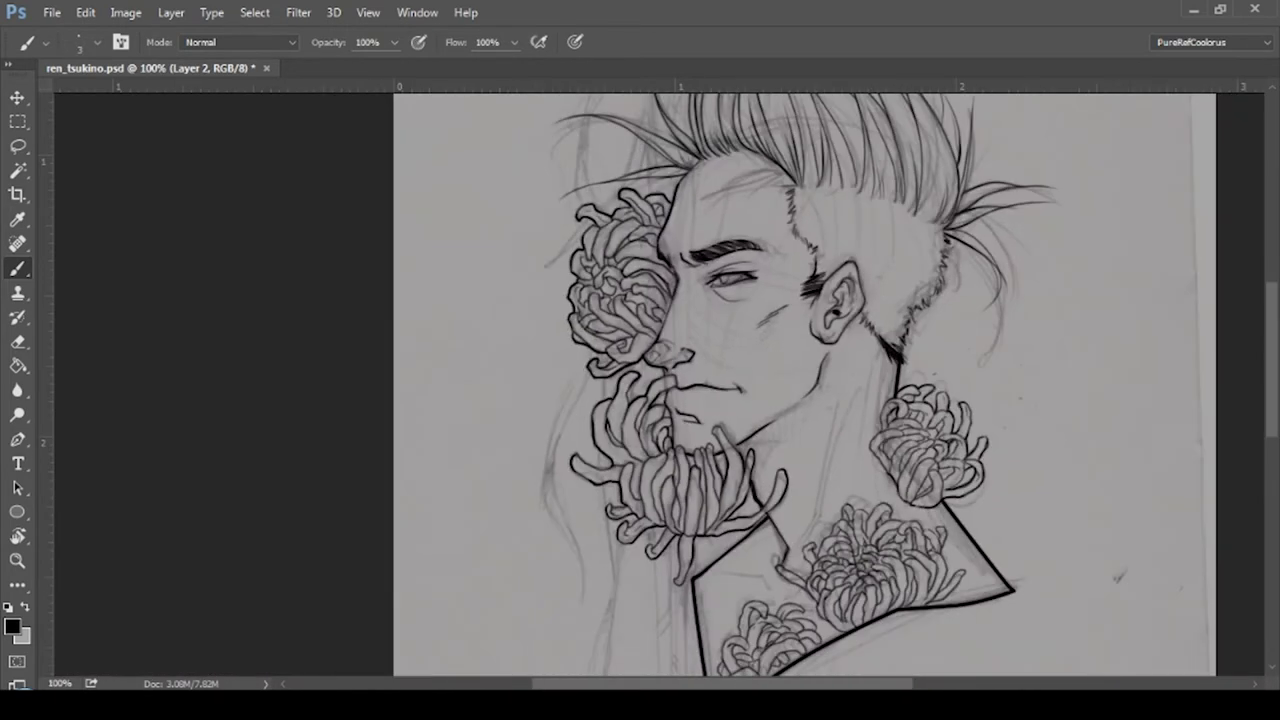
pyautogui.keyDown('alt'); pyautogui.scroll(3, 698, 423); pyautogui.keyUp('alt')
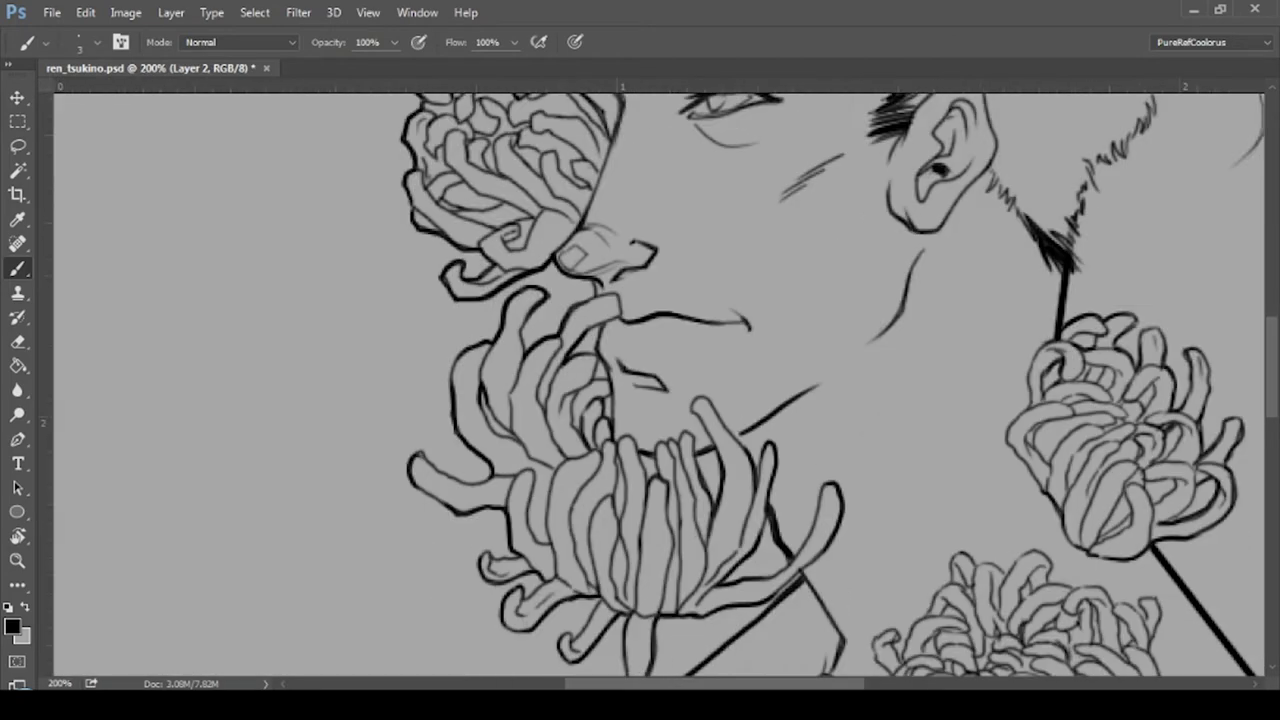
pyautogui.moveTo(900, 640); pyautogui.dragTo(811, 483)
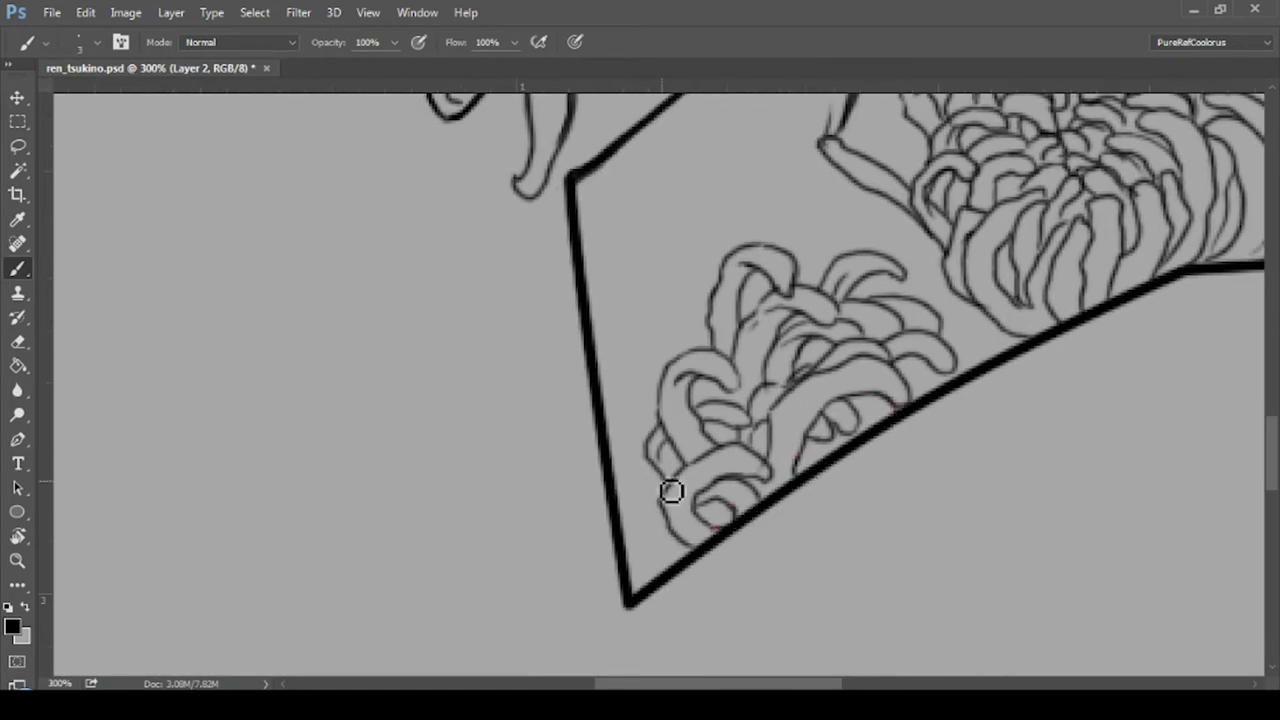
pyautogui.moveTo(949, 158); pyautogui.dragTo(869, 420)
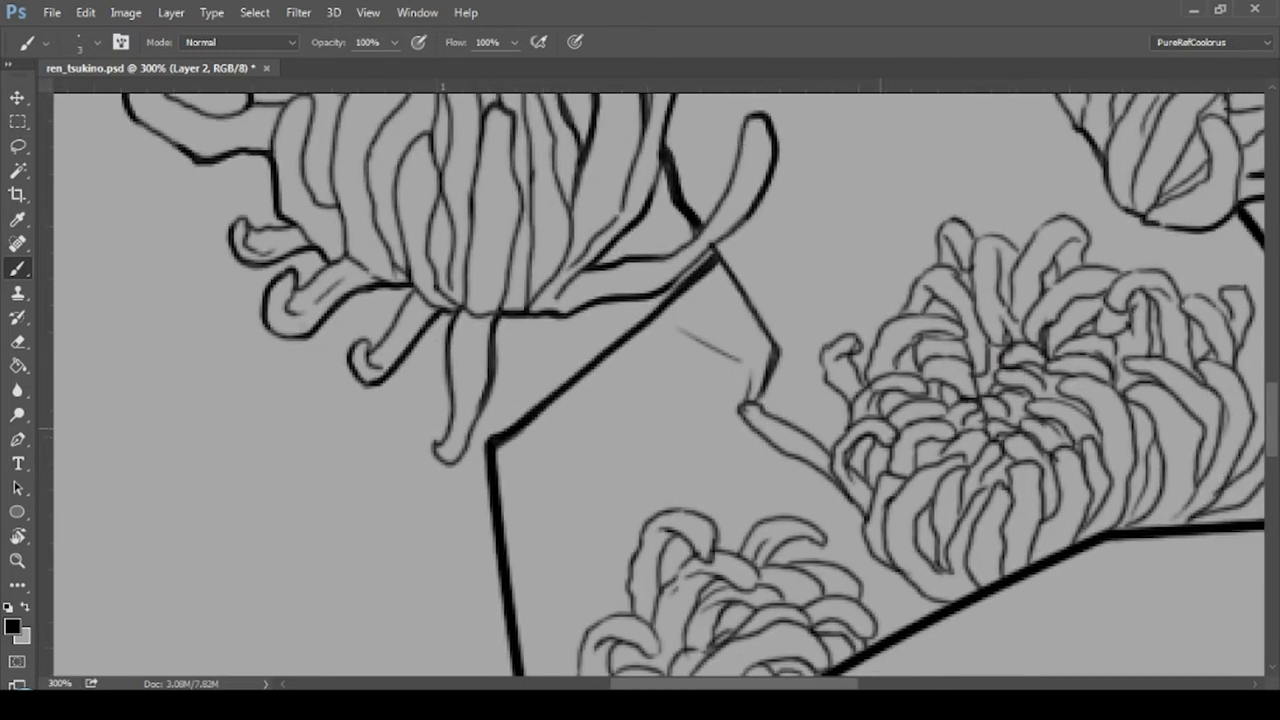
pyautogui.moveTo(718, 427); pyautogui.dragTo(846, 389)
pyautogui.hotkey('ctrl', '1')
pyautogui.moveTo(818, 540); pyautogui.dragTo(870, 335)
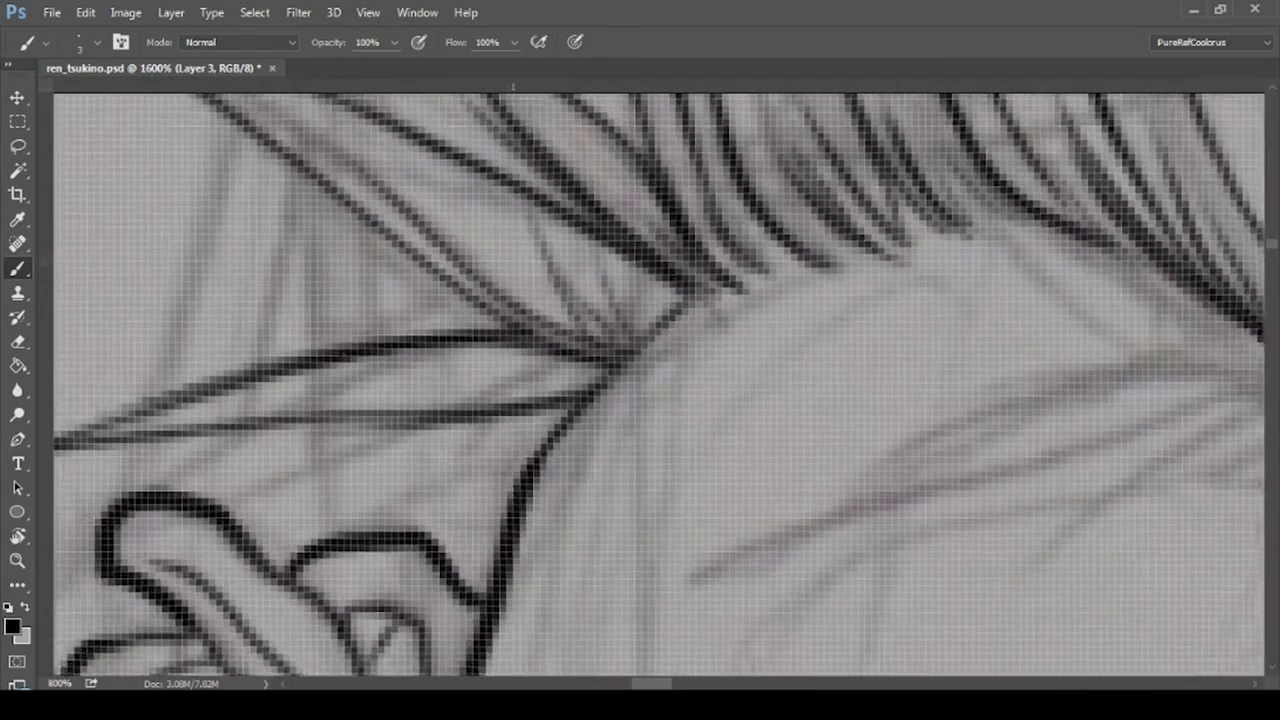
# - Draw a long hair strand sweeping down-left across the forehead chrysanthemum
pyautogui.hotkey('ctrl', '-')
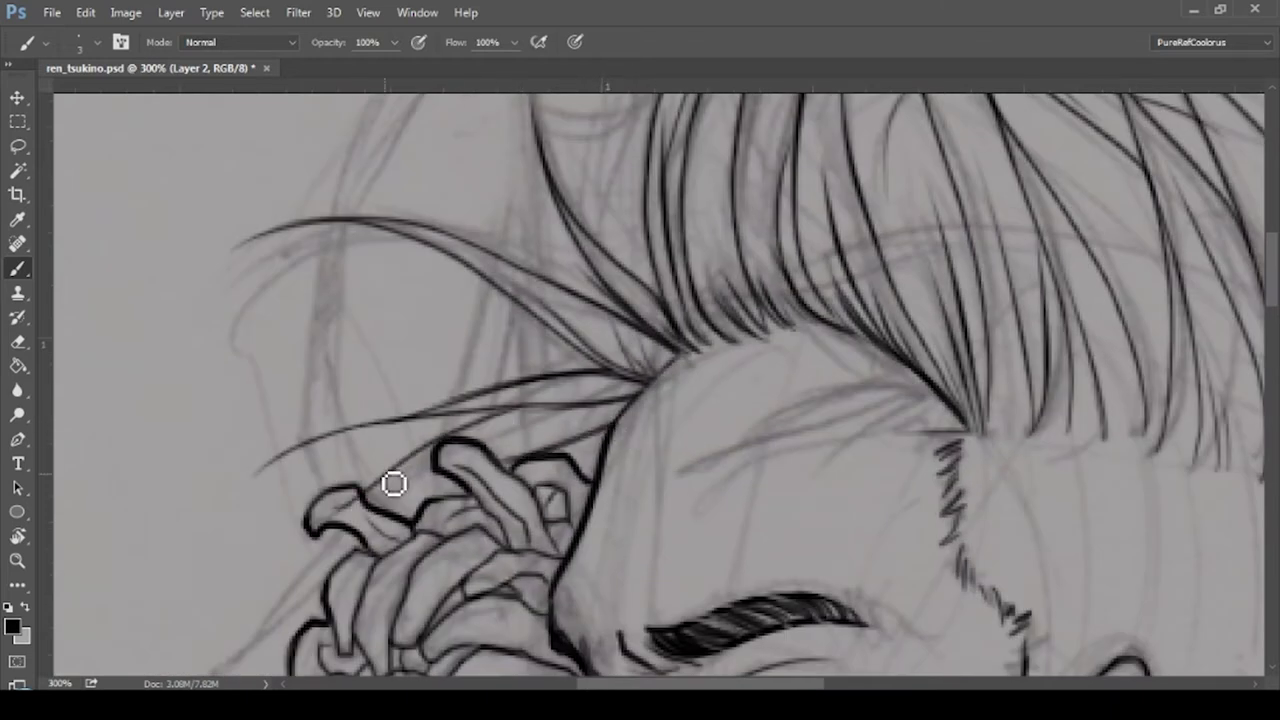
pyautogui.moveTo(600, 423); pyautogui.dragTo(240, 612)
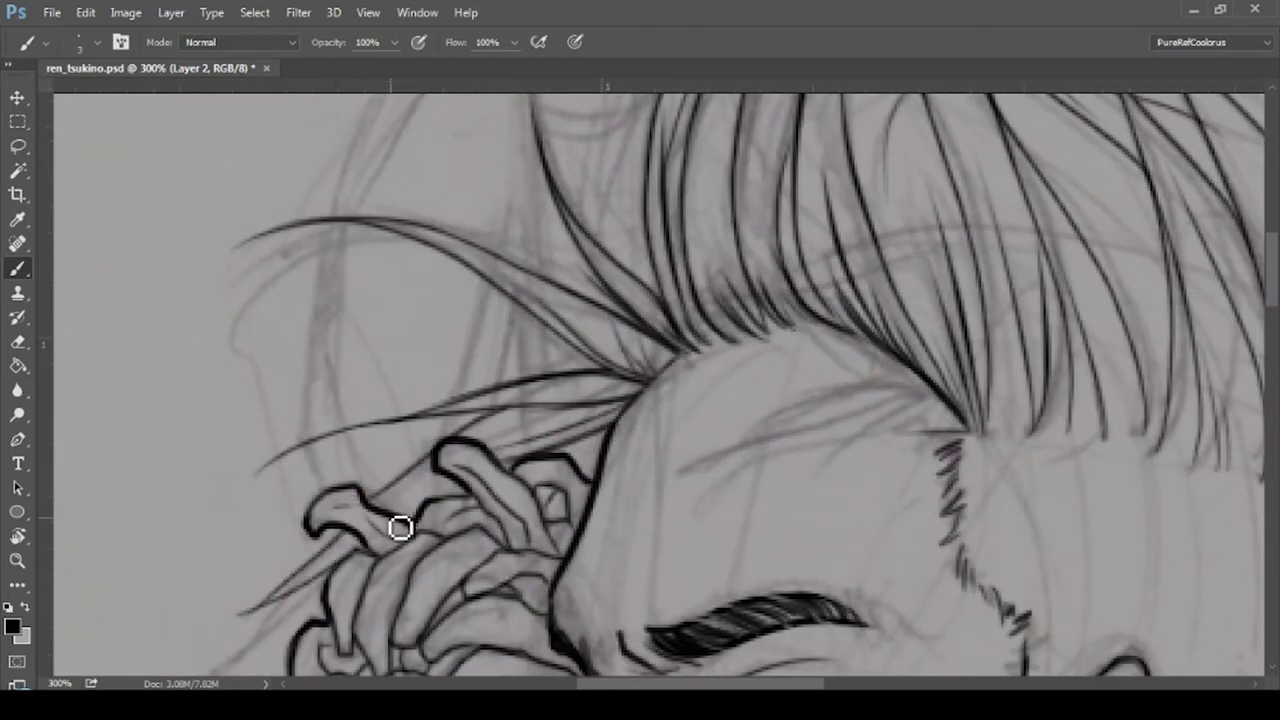
pyautogui.moveTo(371, 514); pyautogui.dragTo(209, 621)
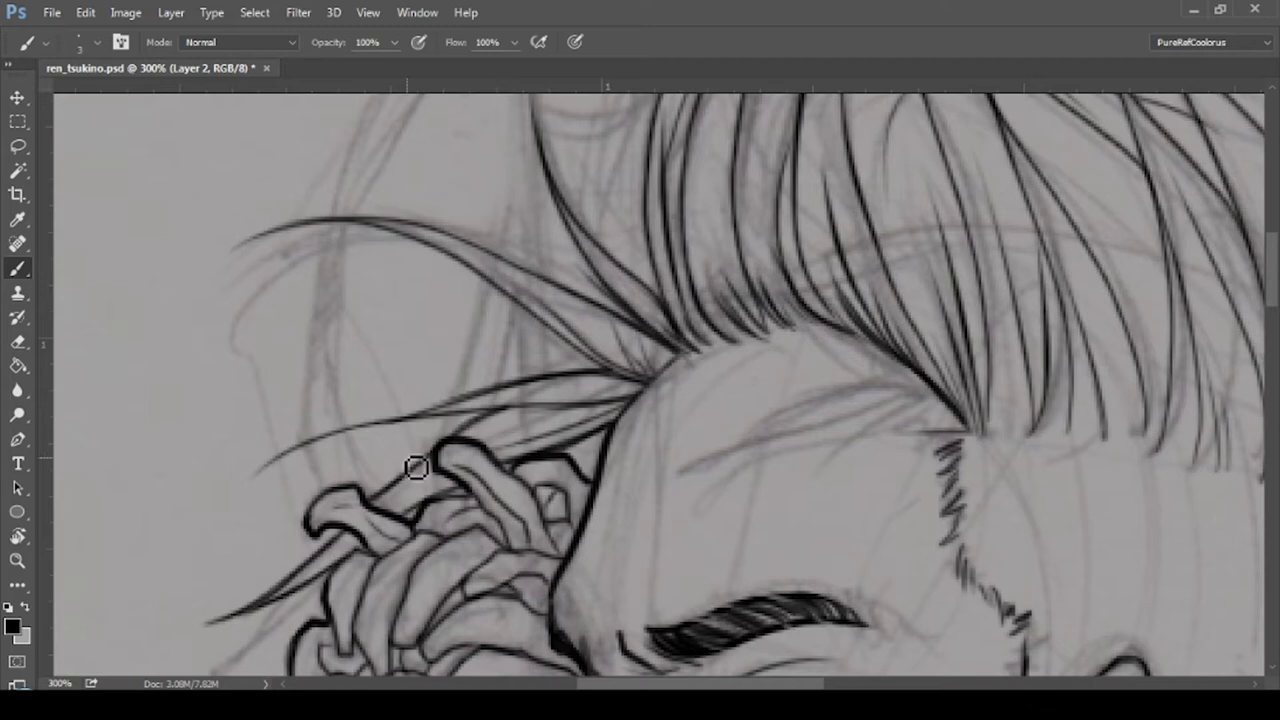
pyautogui.scroll(5, 720, 277)
# - Level the view rotation and fit the whole drawing in the window
pyautogui.press('r')
pyautogui.moveTo(749, 274); pyautogui.dragTo(726, 343)
pyautogui.press('p')
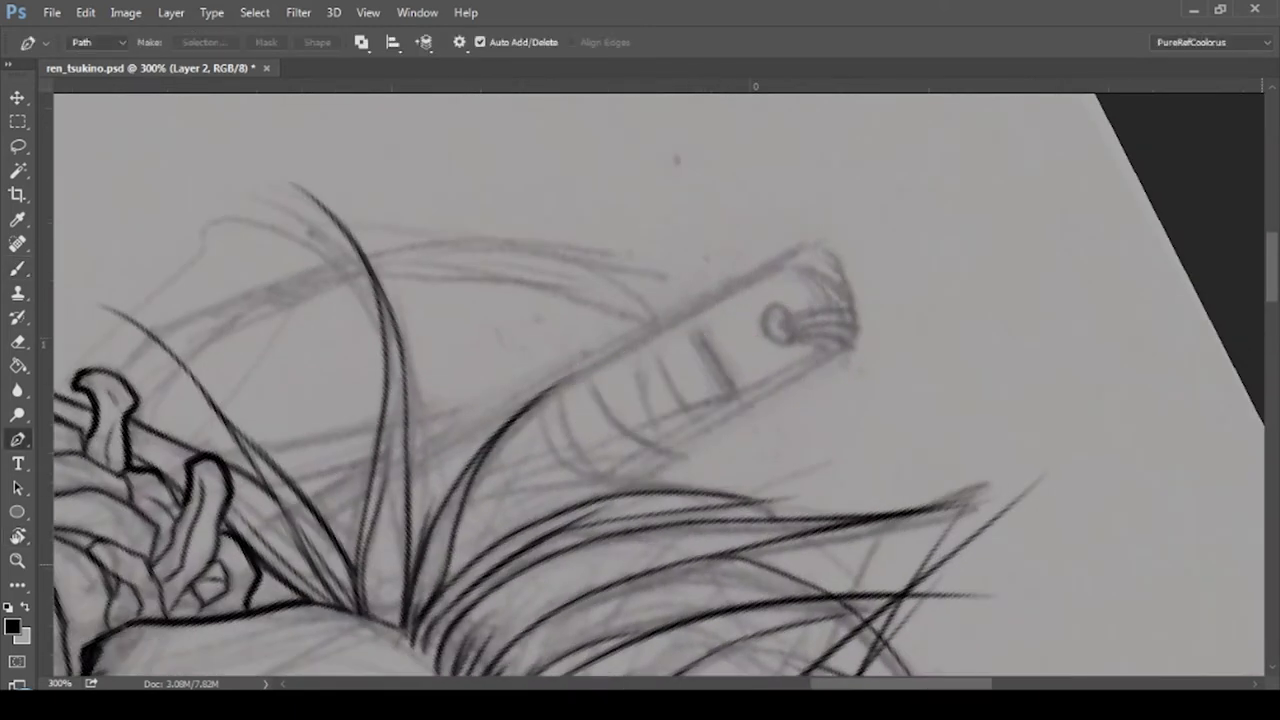
pyautogui.scroll(-3, 640, 380)
pyautogui.scroll(3, 278, 160)
pyautogui.press('r')
pyautogui.press('Escape')
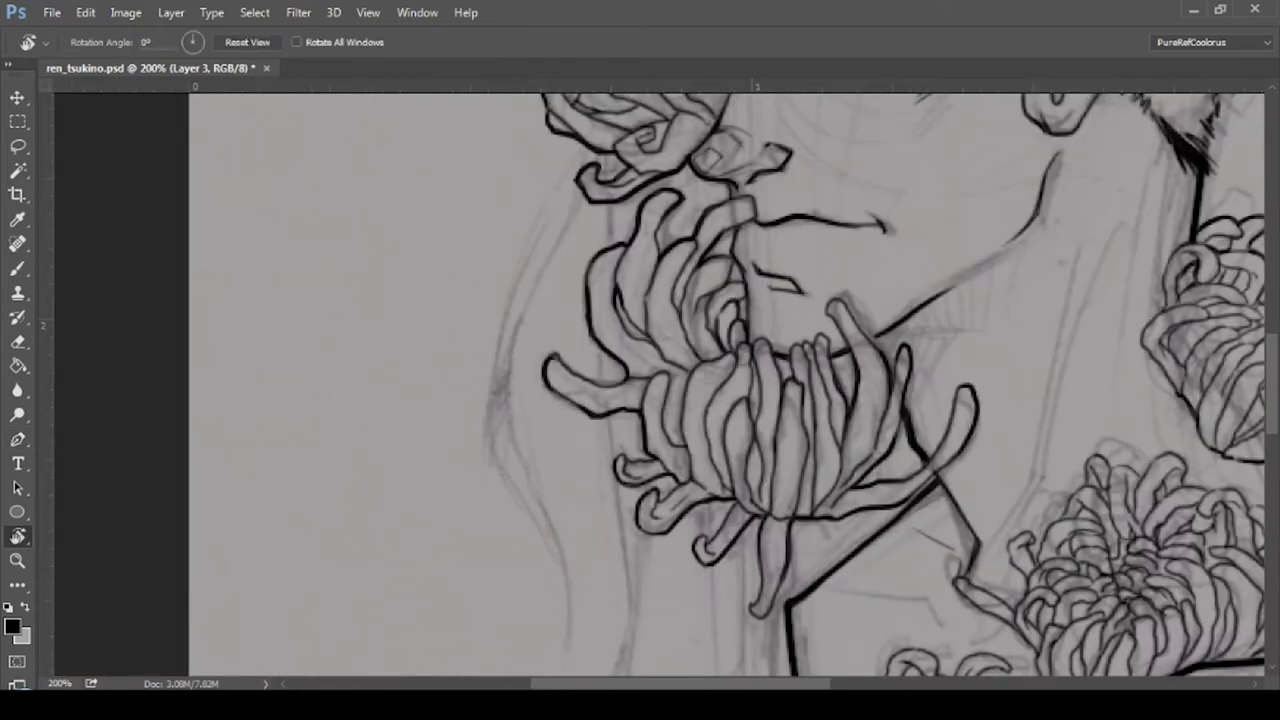
pyautogui.hotkey('ctrl', '0')
pyautogui.scroll(-3, 671, 642)
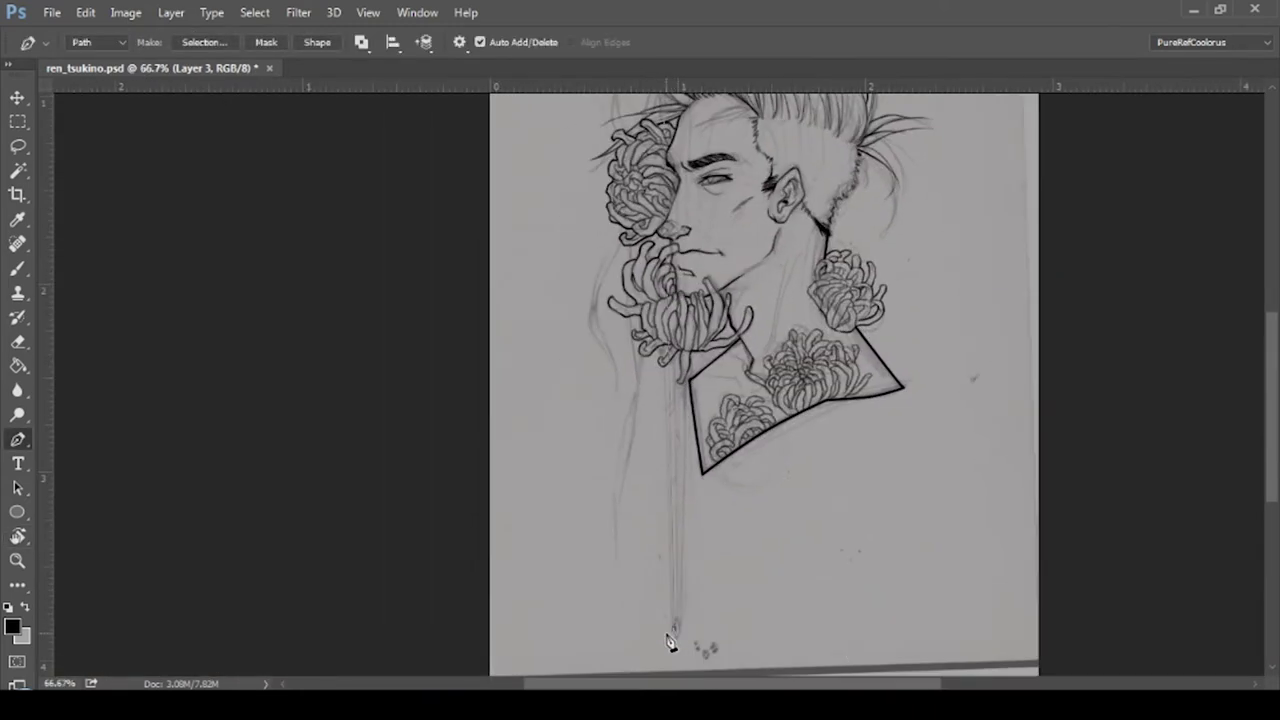
# - Ink the sword line's rounded top cap and angled pointed blade tip
pyautogui.scroll(2, 592, 508)
pyautogui.scroll(5, 720, 336)
pyautogui.scroll(-5, 720, 336)
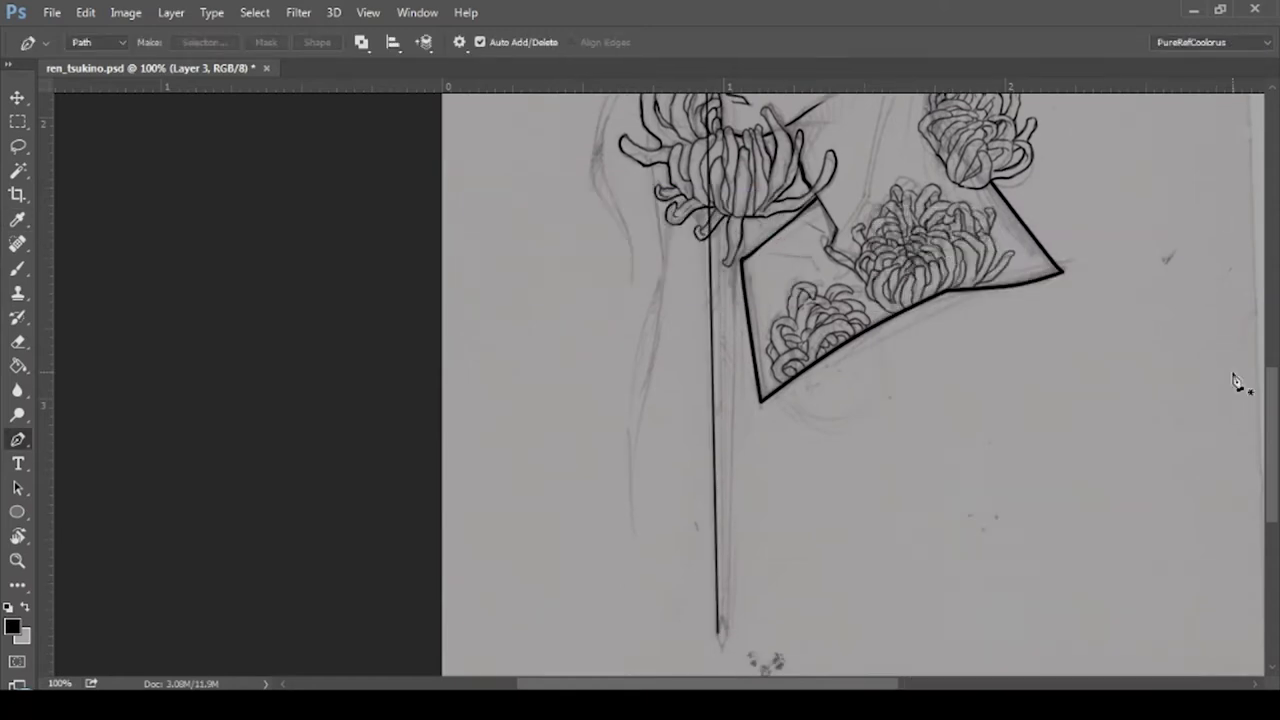
pyautogui.scroll(3, 1237, 380)
pyautogui.scroll(2, 699, 353)
pyautogui.press('b')
pyautogui.moveTo(699, 353); pyautogui.dragTo(766, 350)
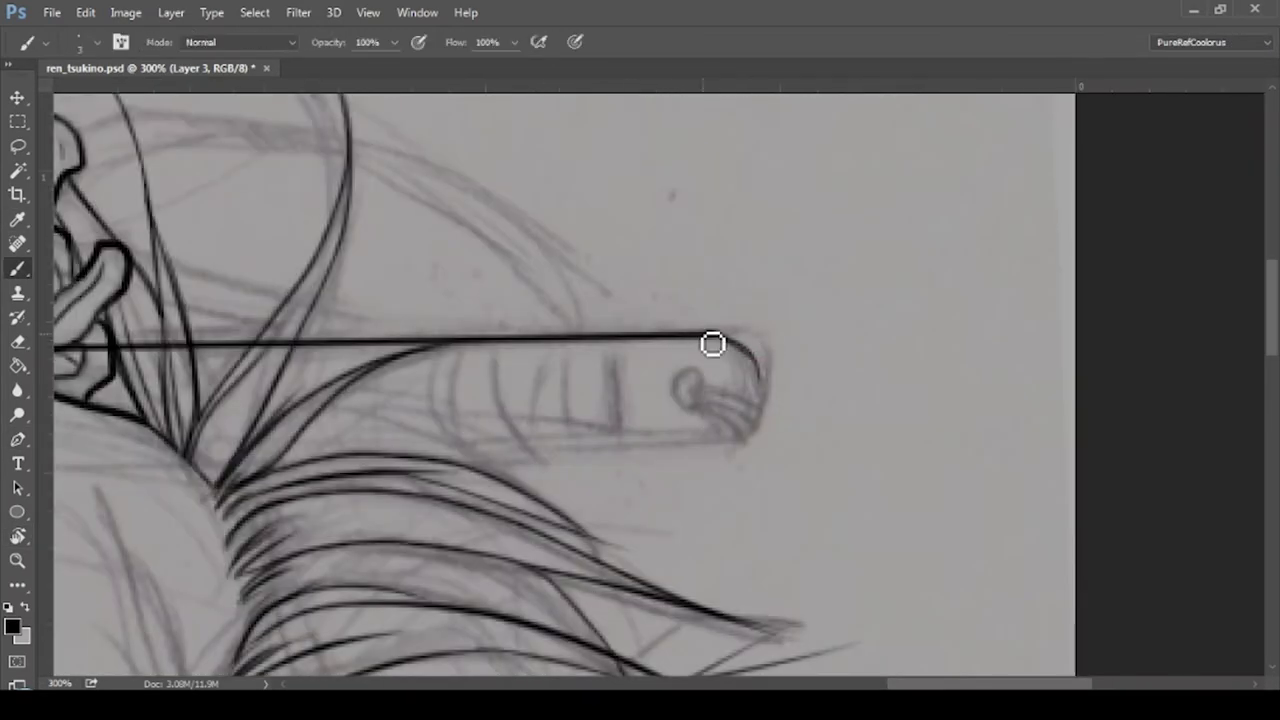
pyautogui.moveTo(717, 344); pyautogui.dragTo(766, 380)
pyautogui.hotkey('ctrl', '1')
pyautogui.hotkey('ctrl', '+')
pyautogui.hotkey('ctrl', '+')
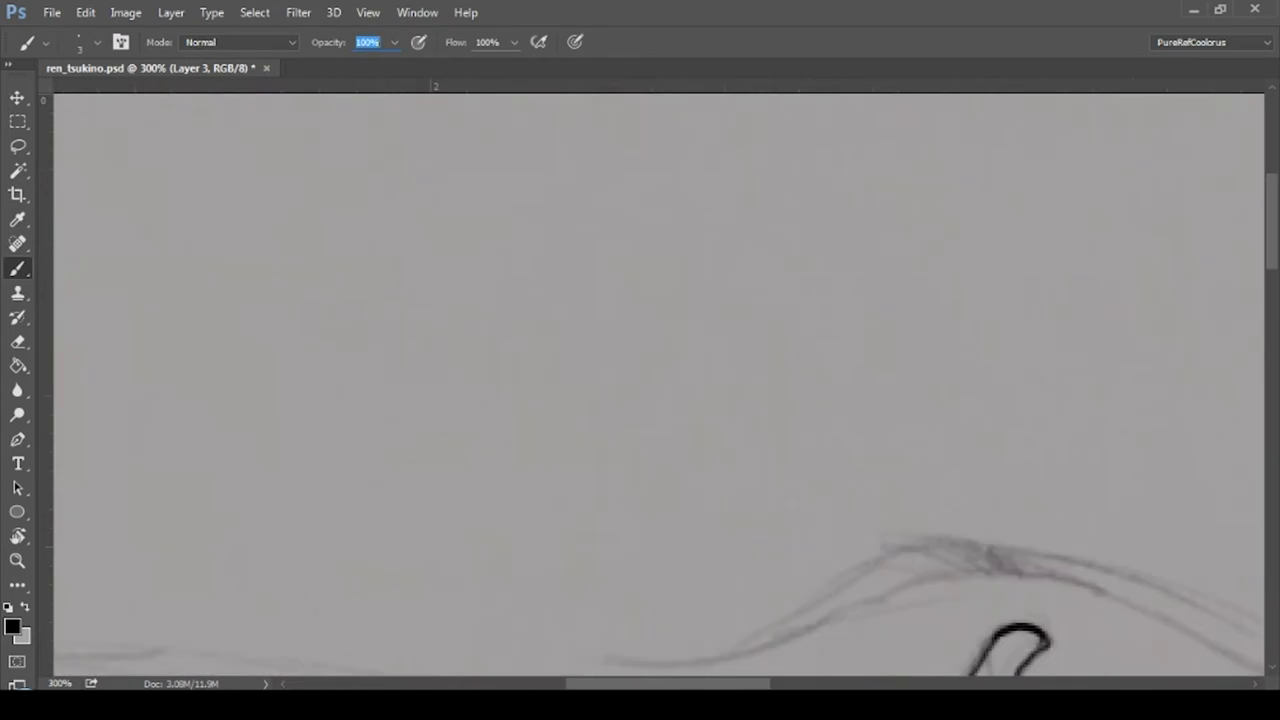
pyautogui.moveTo(262, 428); pyautogui.dragTo(214, 443)
pyautogui.hotkey('ctrl', '1')
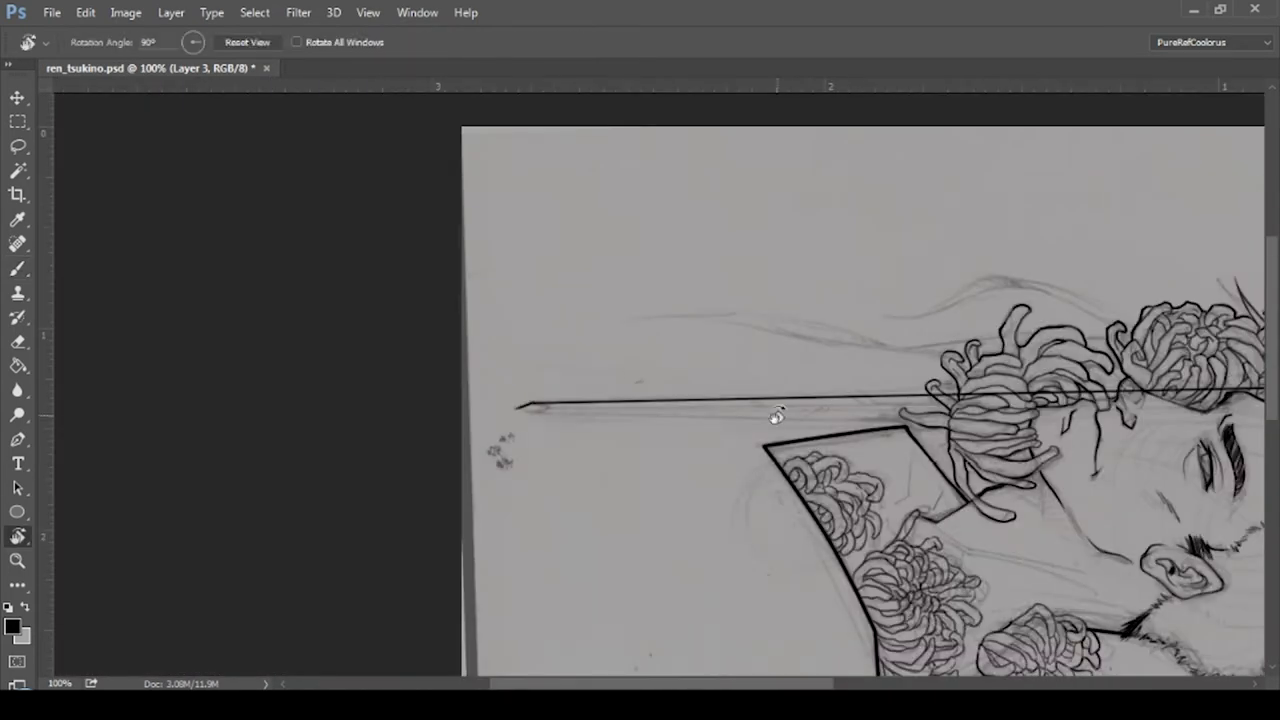
# - Paste a copy of the sword line and position it as the mirrored second edge
pyautogui.hotkey('ctrl', 'v')
pyautogui.hotkey('ctrl', 't')
pyautogui.moveTo(461, 178); pyautogui.dragTo(705, 200)
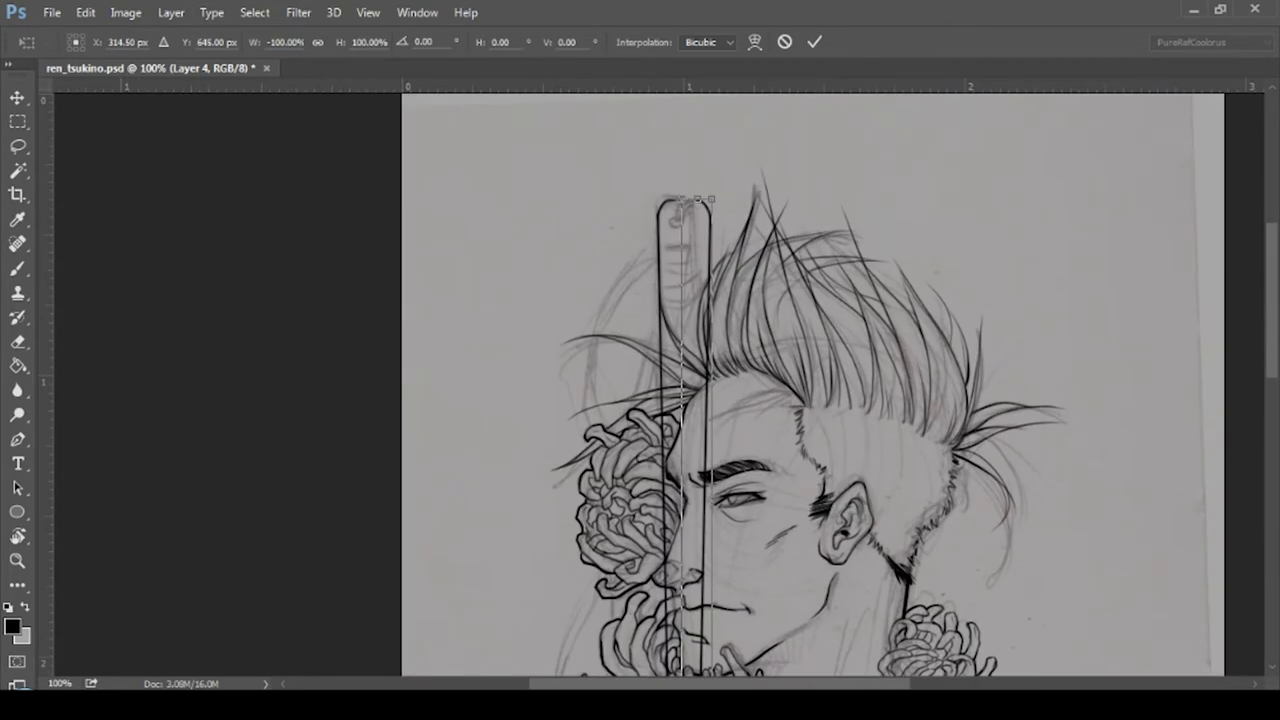
# - Commit the mirrored sword edge's placement and merge it into the layer below
pyautogui.press('Return')
pyautogui.press('r')
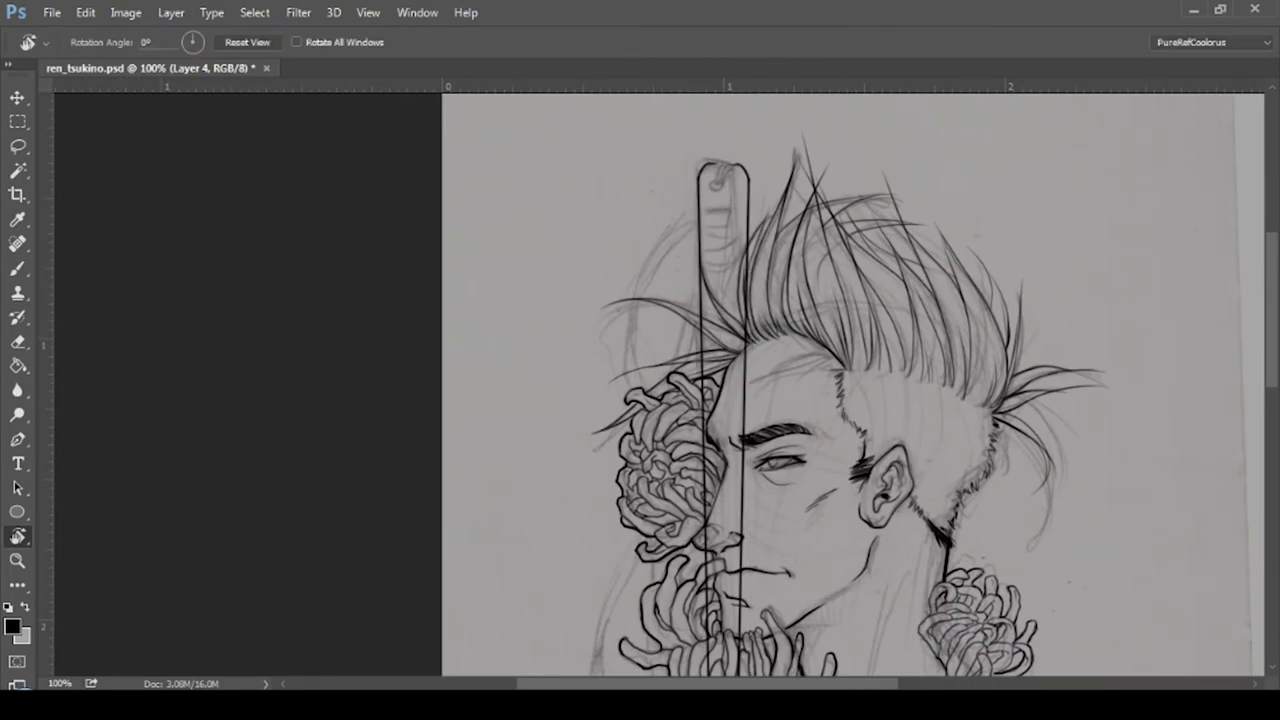
pyautogui.hotkey('ctrl', 't')
pyautogui.scroll(-5, 1131, 380)
pyautogui.scroll(3, 1131, 380)
pyautogui.scroll(4, 1131, 380)
pyautogui.press('Return')
pyautogui.press('r')
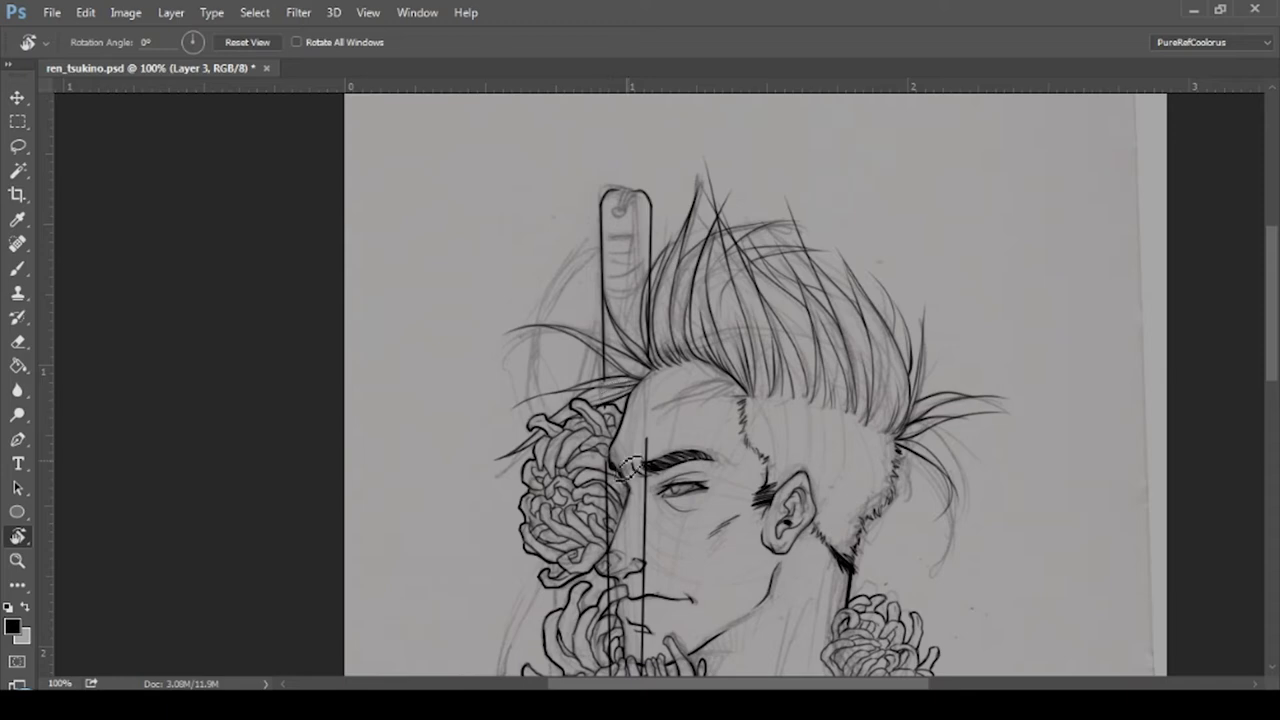
# - Select and clean up the sword's top where it crosses the hair, then deselect
pyautogui.moveTo(670, 546); pyautogui.dragTo(668, 300)
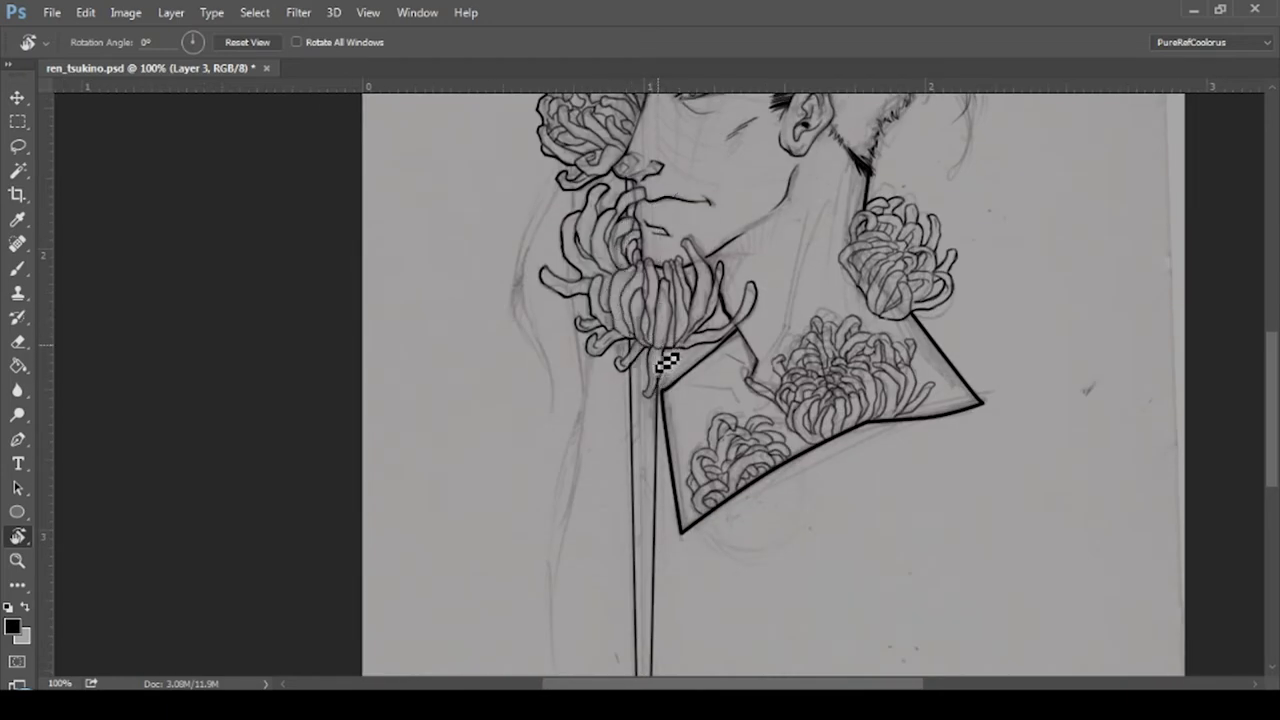
pyautogui.scroll(-2, 640, 375)
pyautogui.scroll(6, 600, 350)
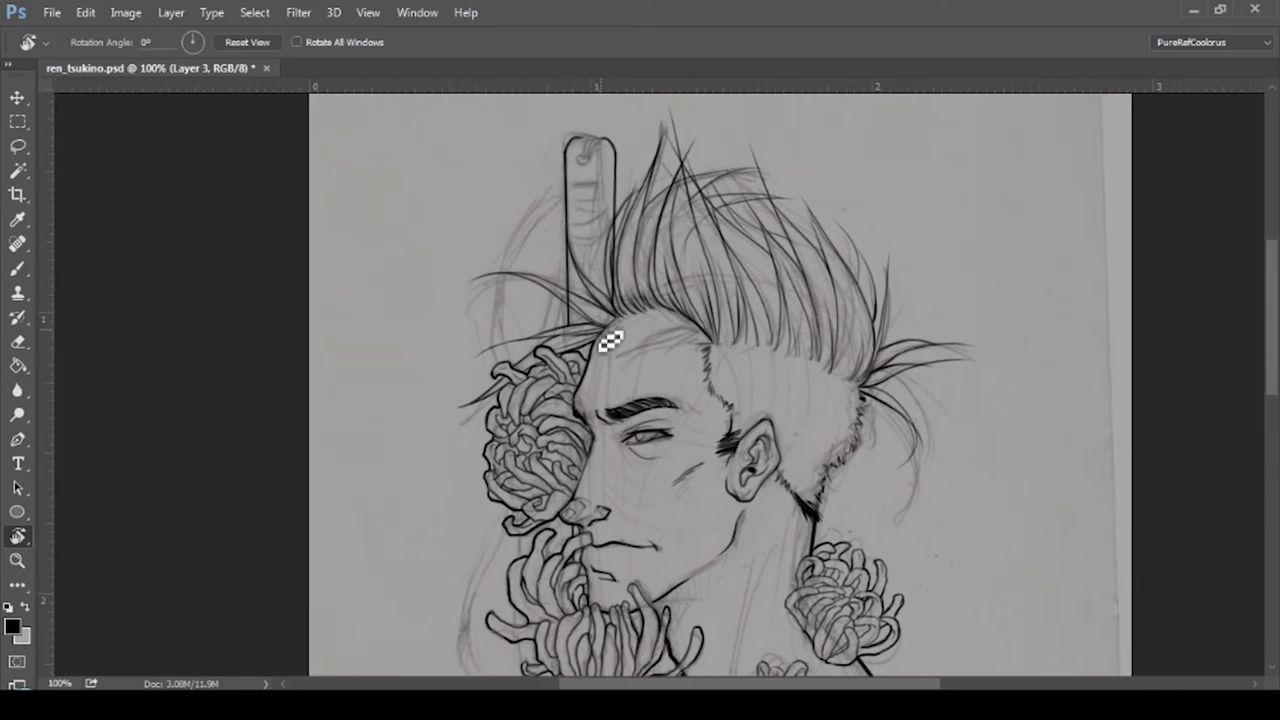
pyautogui.press('w')
pyautogui.click(588, 180)
pyautogui.press('v')
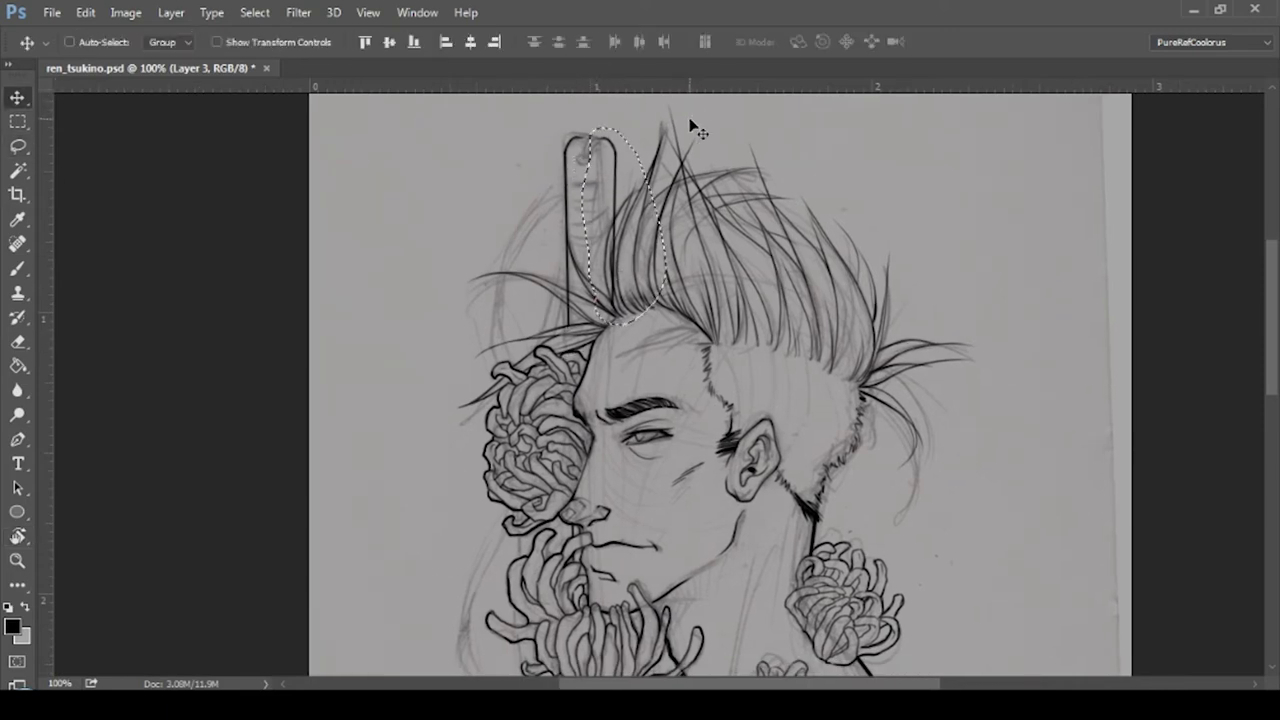
pyautogui.hotkey('ctrl', 'd')
pyautogui.scroll(-3, 697, 300)
pyautogui.scroll(3, 700, 300)
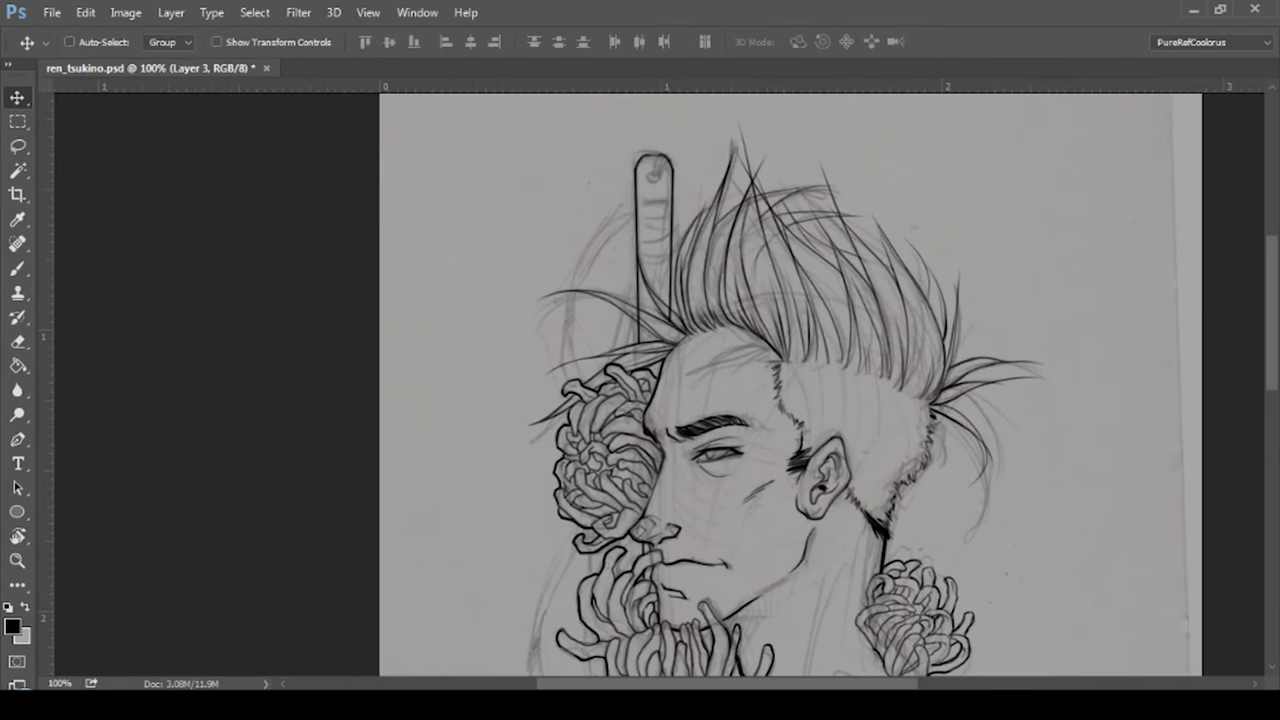
# - Draw the hilt band, a small ring and a cord looping up from it
pyautogui.scroll(2, 780, 347)
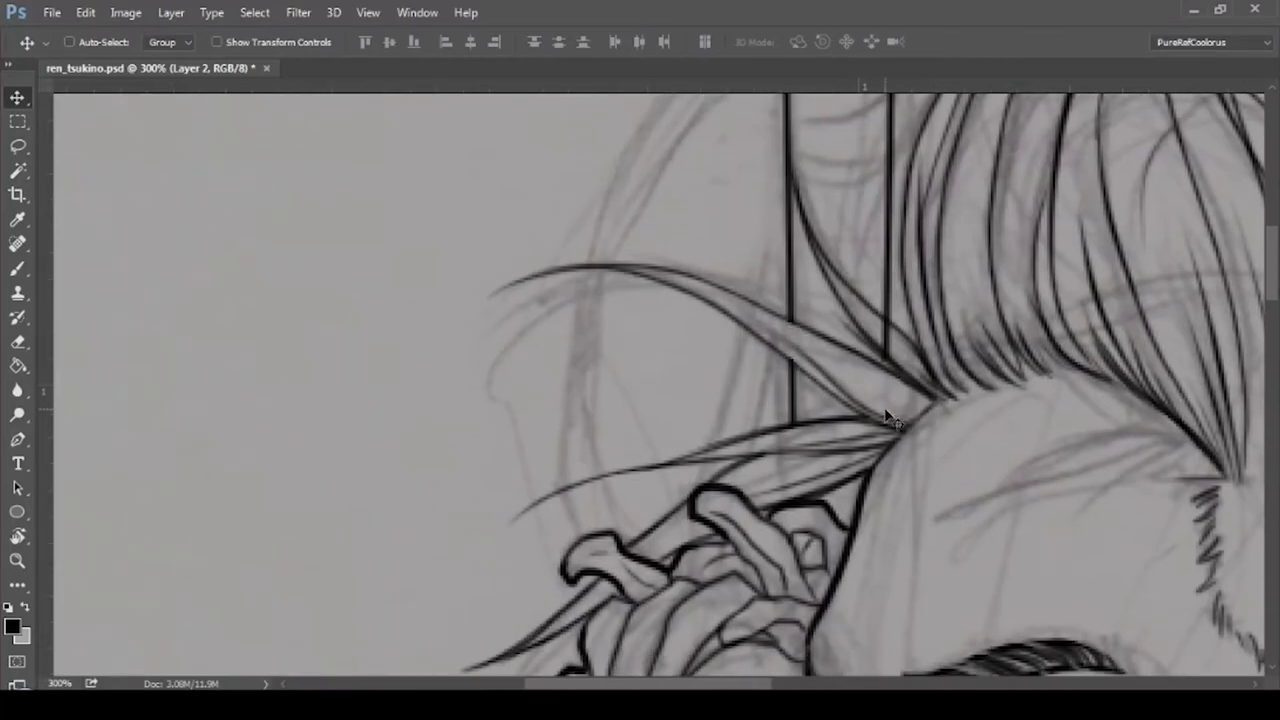
pyautogui.press('b')
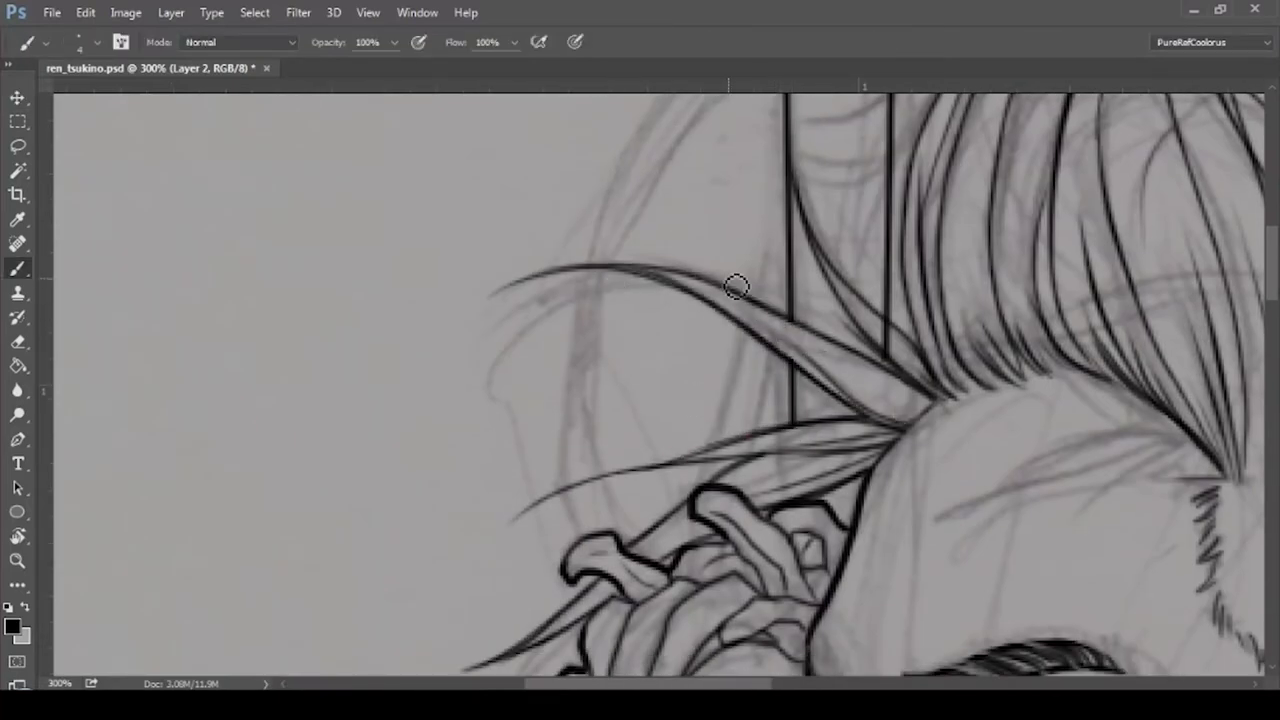
pyautogui.scroll(5, 736, 287)
pyautogui.moveTo(760, 321); pyautogui.dragTo(864, 318)
pyautogui.moveTo(808, 232); pyautogui.dragTo(806, 236)
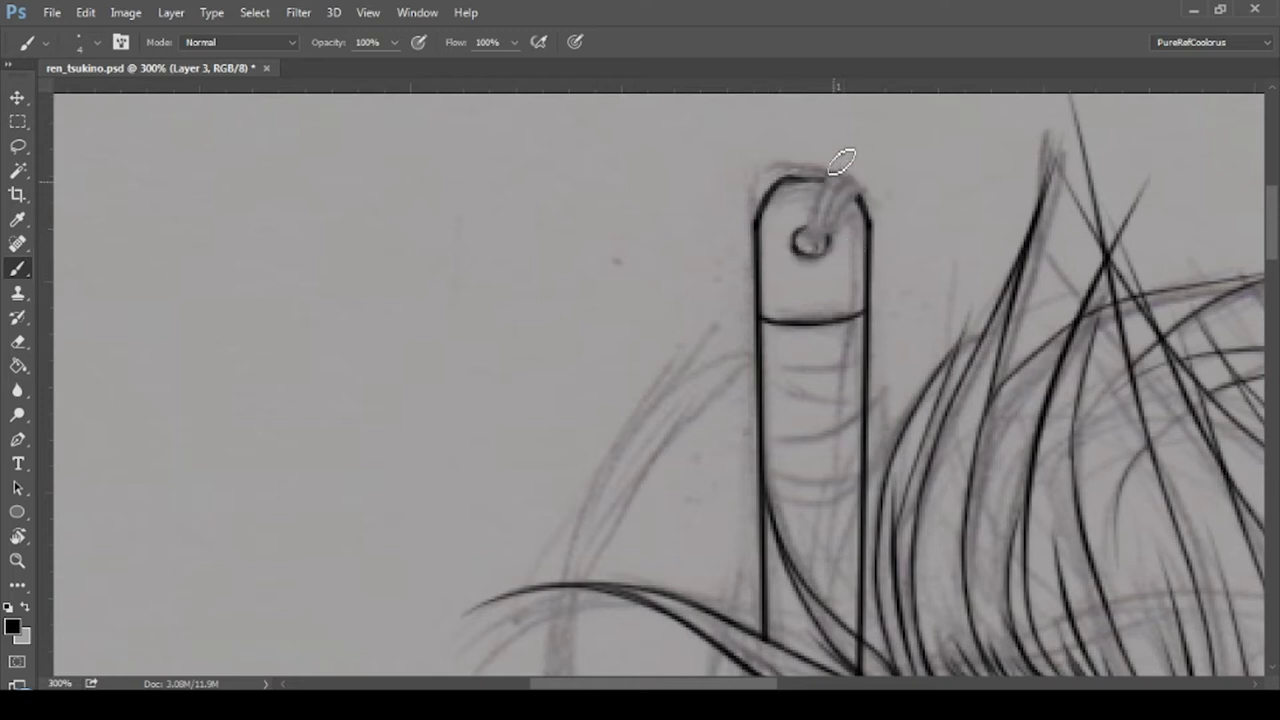
pyautogui.moveTo(812, 238)
pyautogui.mouseDown()
pyautogui.moveTo(863, 191)
pyautogui.moveTo(823, 211)
pyautogui.moveTo(801, 182)
pyautogui.moveTo(846, 186)
pyautogui.moveTo(808, 232)
pyautogui.moveTo(802, 156)
pyautogui.mouseUp()
# - Draw eight horizontal wrap lines down the sword grip
pyautogui.moveTo(710, 250); pyautogui.dragTo(812, 246)
pyautogui.moveTo(710, 279); pyautogui.dragTo(805, 284)
pyautogui.moveTo(710, 310); pyautogui.dragTo(806, 306)
pyautogui.moveTo(710, 345); pyautogui.dragTo(806, 332)
pyautogui.moveTo(714, 373); pyautogui.dragTo(806, 372)
pyautogui.moveTo(712, 395); pyautogui.dragTo(806, 394)
pyautogui.moveTo(712, 440); pyautogui.dragTo(806, 437)
pyautogui.moveTo(712, 465)
pyautogui.mouseDown()
pyautogui.moveTo(814, 469)
pyautogui.moveTo(712, 500)
pyautogui.moveTo(806, 522)
pyautogui.mouseUp()
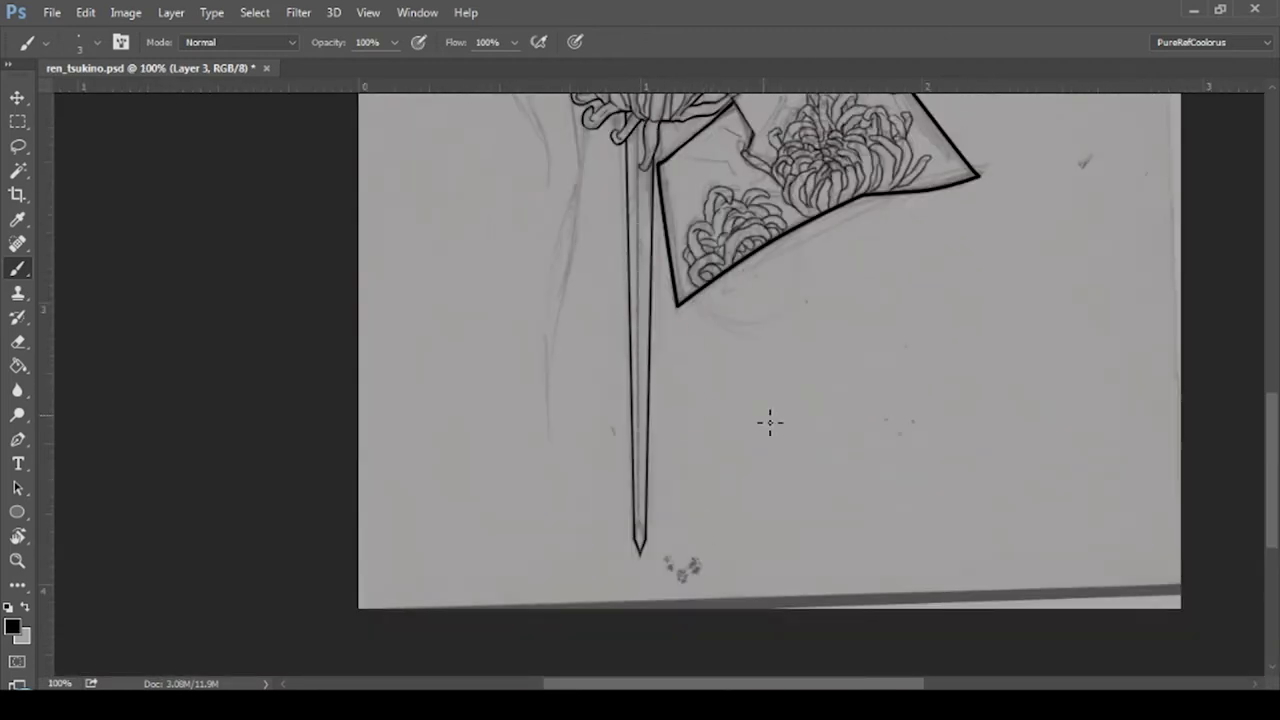
# - Hatch the blade with diagonal strokes between its edges and review the whole figure
pyautogui.scroll(1, 705, 530)
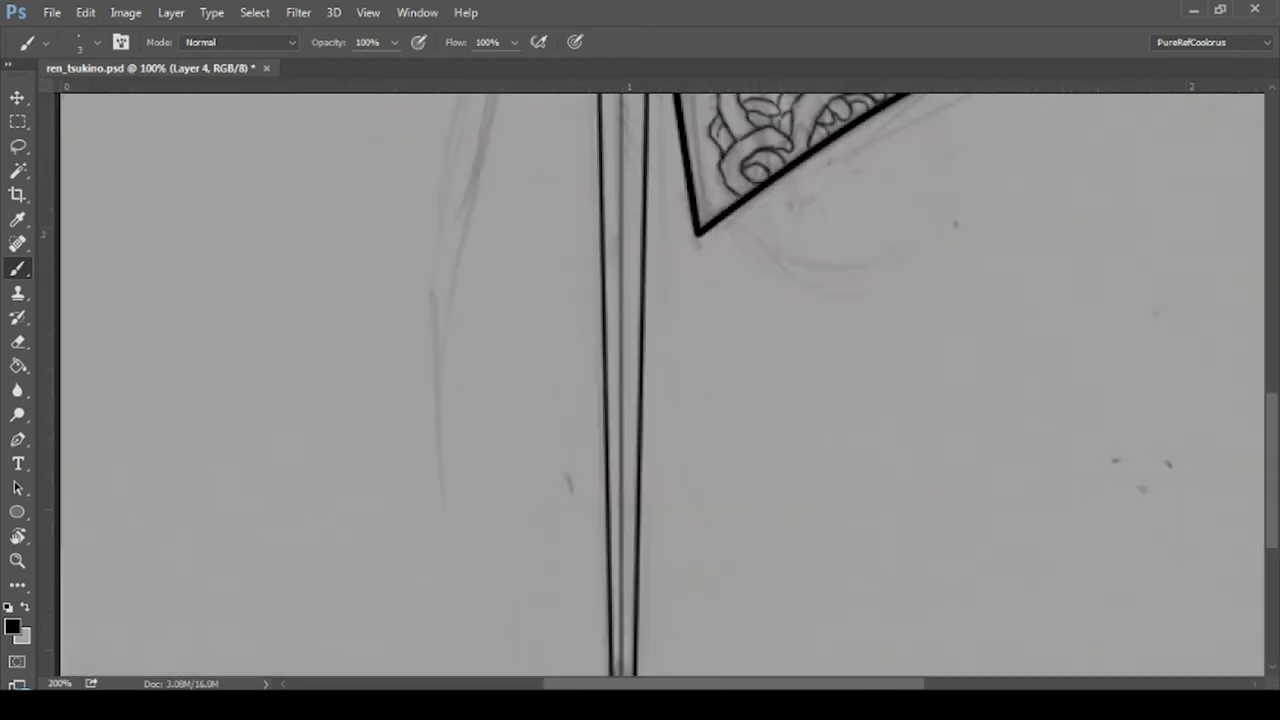
pyautogui.scroll(1, 712, 483)
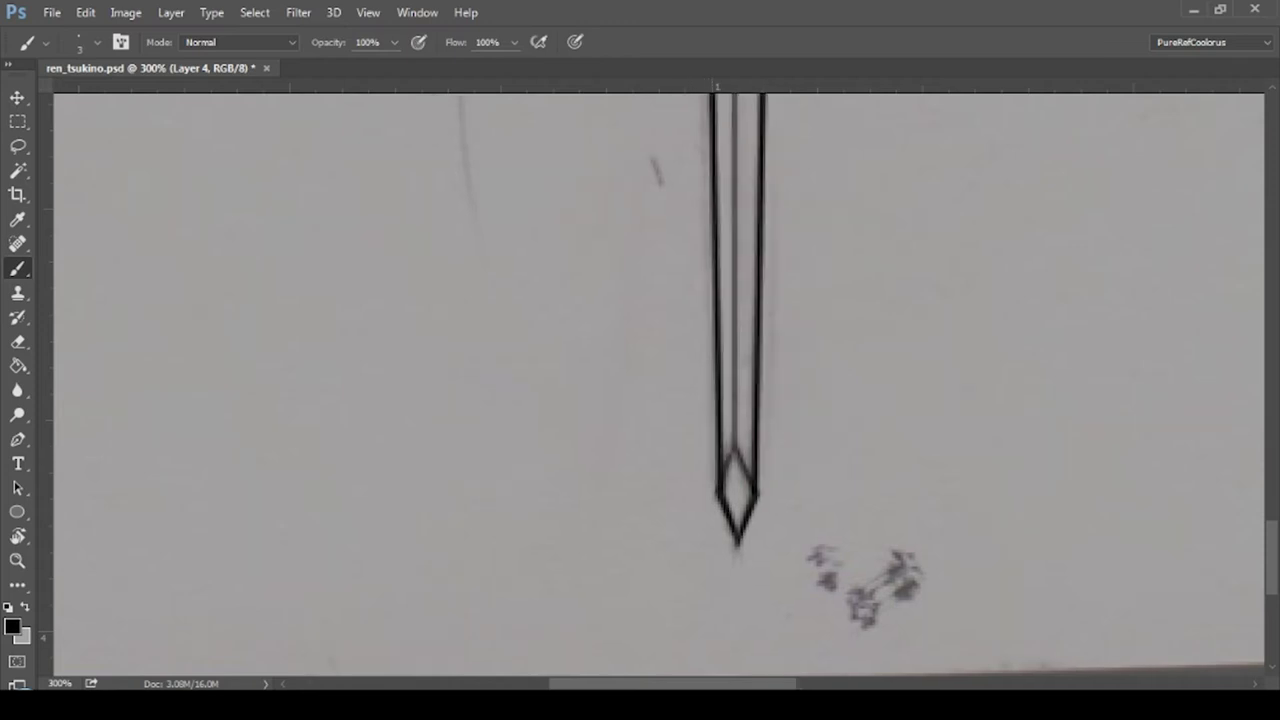
pyautogui.scroll(10, 730, 420)
pyautogui.moveTo(736, 478)
pyautogui.mouseDown()
pyautogui.moveTo(768, 512)
pyautogui.moveTo(774, 592)
pyautogui.mouseUp()
pyautogui.scroll(-10, 852, 574)
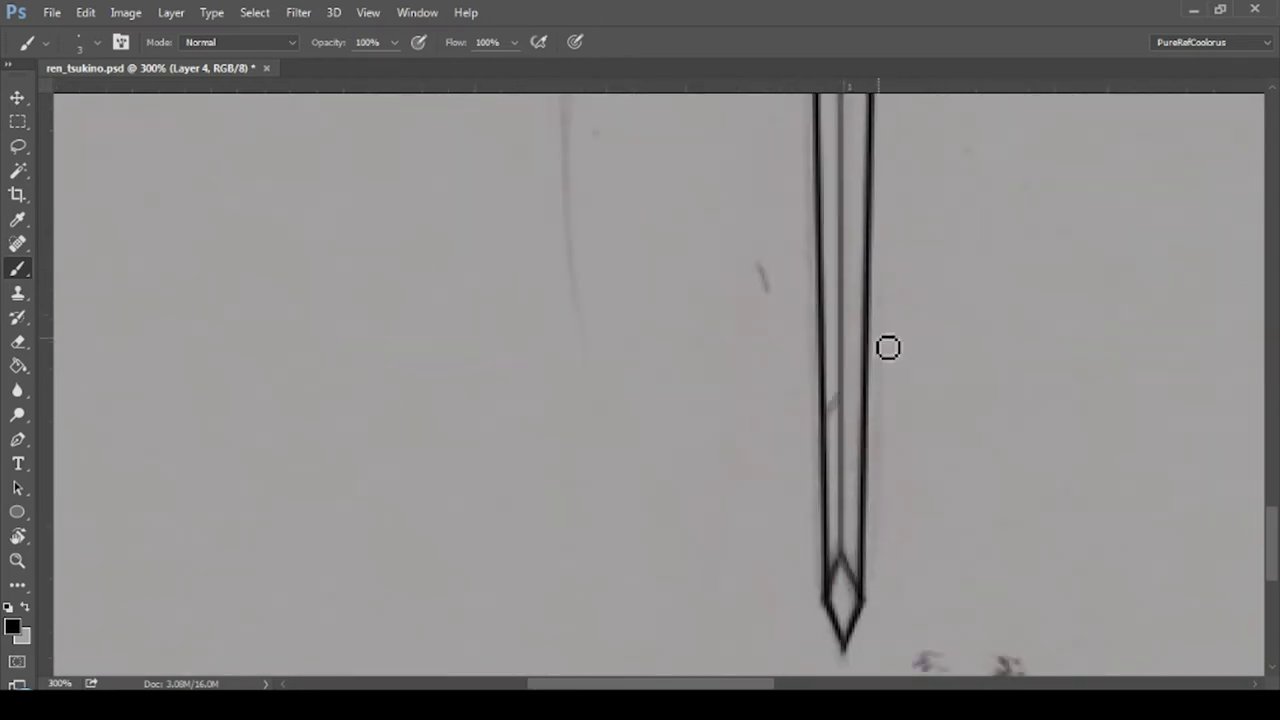
pyautogui.scroll(6, 873, 492)
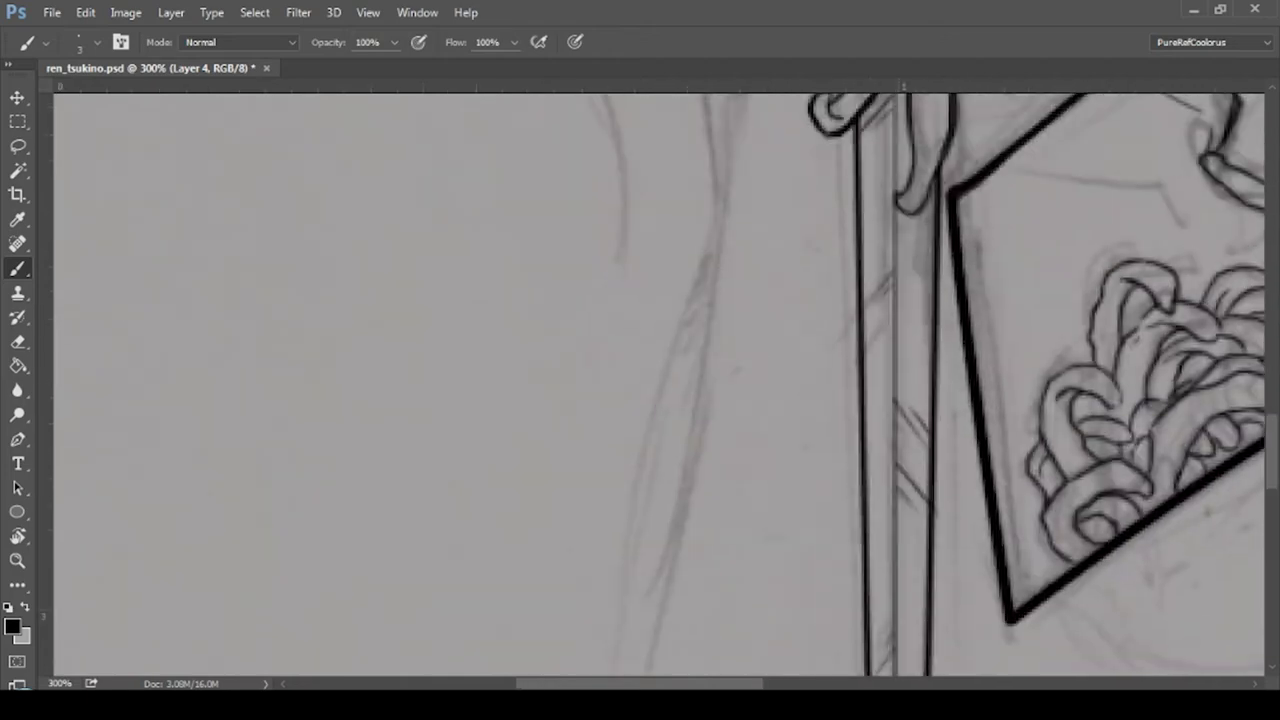
pyautogui.scroll(-5, 877, 471)
pyautogui.scroll(3, 877, 471)
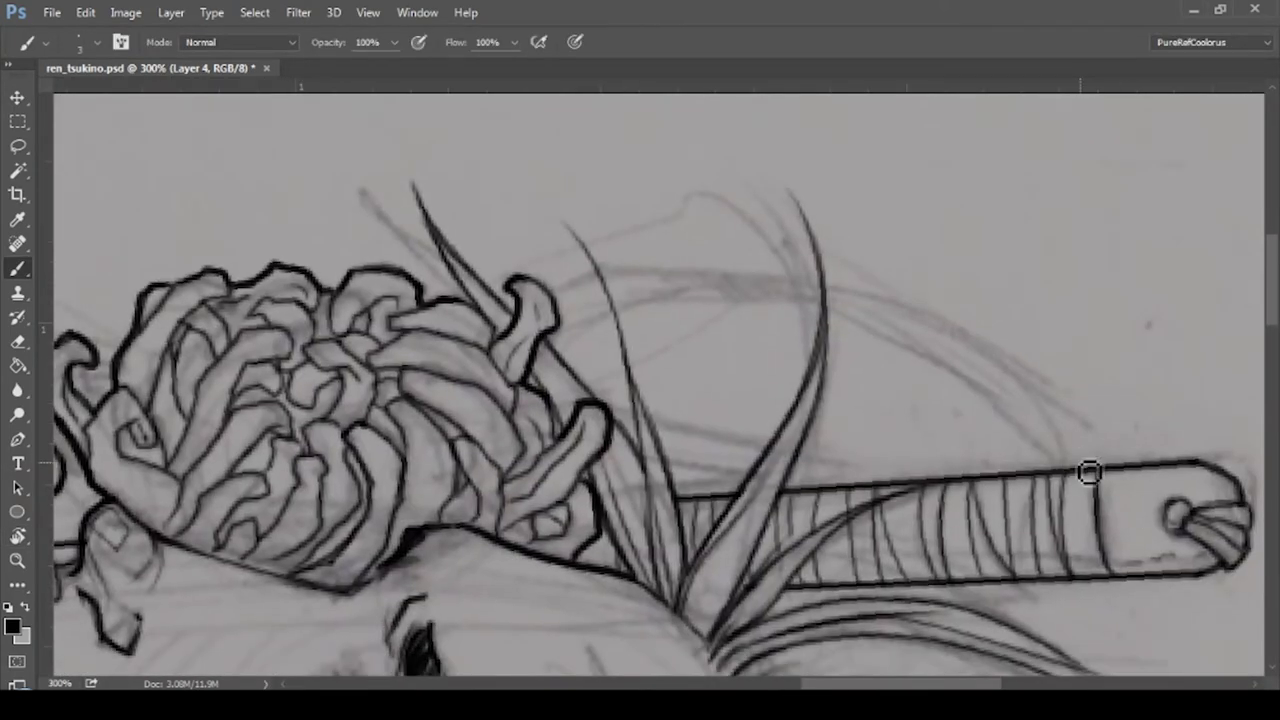
# - Try inking the long cord curve freehand, undoing both attempts
pyautogui.moveTo(1085, 465); pyautogui.dragTo(568, 290)
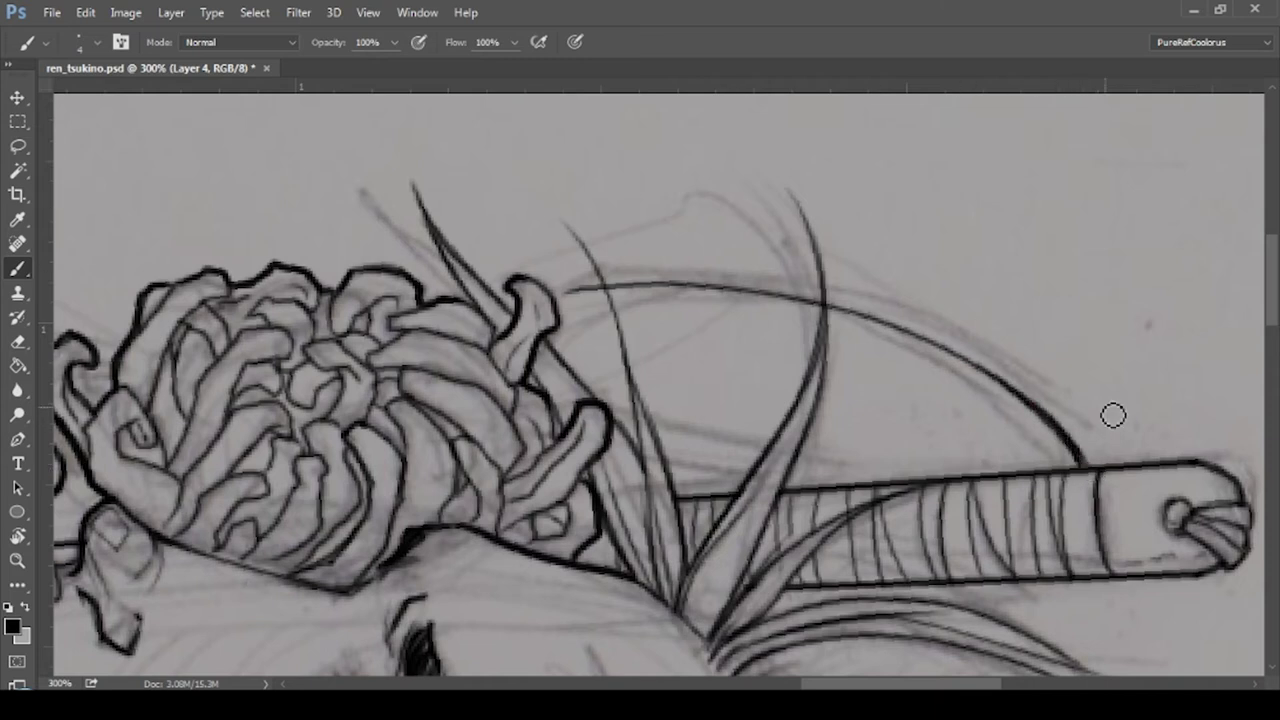
pyautogui.hotkey('ctrl', 'z')
pyautogui.moveTo(1063, 466)
pyautogui.mouseDown()
pyautogui.moveTo(612, 282)
pyautogui.moveTo(1130, 462)
pyautogui.mouseUp()
pyautogui.hotkey('ctrl', 'z')
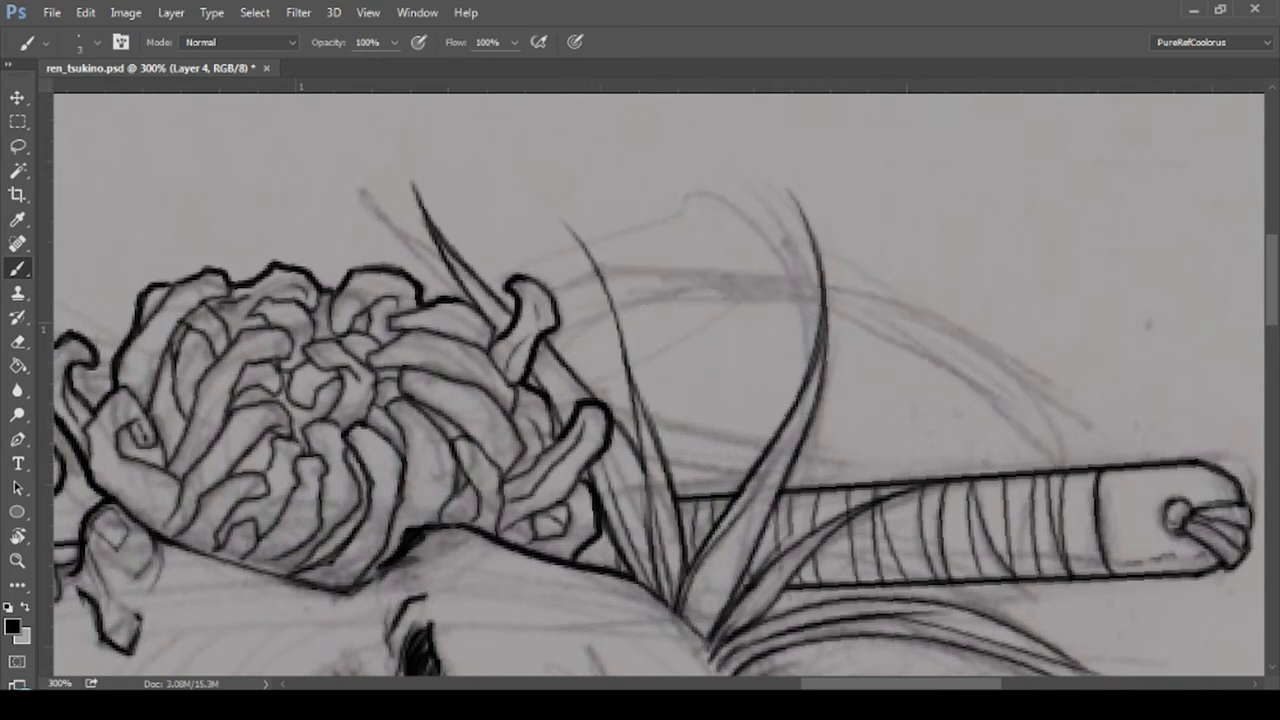
# - Draw a three-point Pen path along the curve, stroke it with the brush, then undo
pyautogui.press('p')
pyautogui.click(1093, 462)
pyautogui.click(850, 293)
pyautogui.click(622, 267)
pyautogui.rightClick(900, 295)
pyautogui.press('Escape')
pyautogui.rightClick(849, 271)
pyautogui.click(1034, 360)
pyautogui.hotkey('ctrl', 'z')
# - Redraw the doubled cord curve freehand from the flowers to the hilt with hatching
pyautogui.press('b')
pyautogui.moveTo(1083, 466)
pyautogui.mouseDown()
pyautogui.moveTo(609, 337)
pyautogui.moveTo(545, 288)
pyautogui.mouseUp()
pyautogui.moveTo(660, 285)
pyautogui.mouseDown()
pyautogui.moveTo(686, 294)
pyautogui.moveTo(545, 320)
pyautogui.mouseUp()
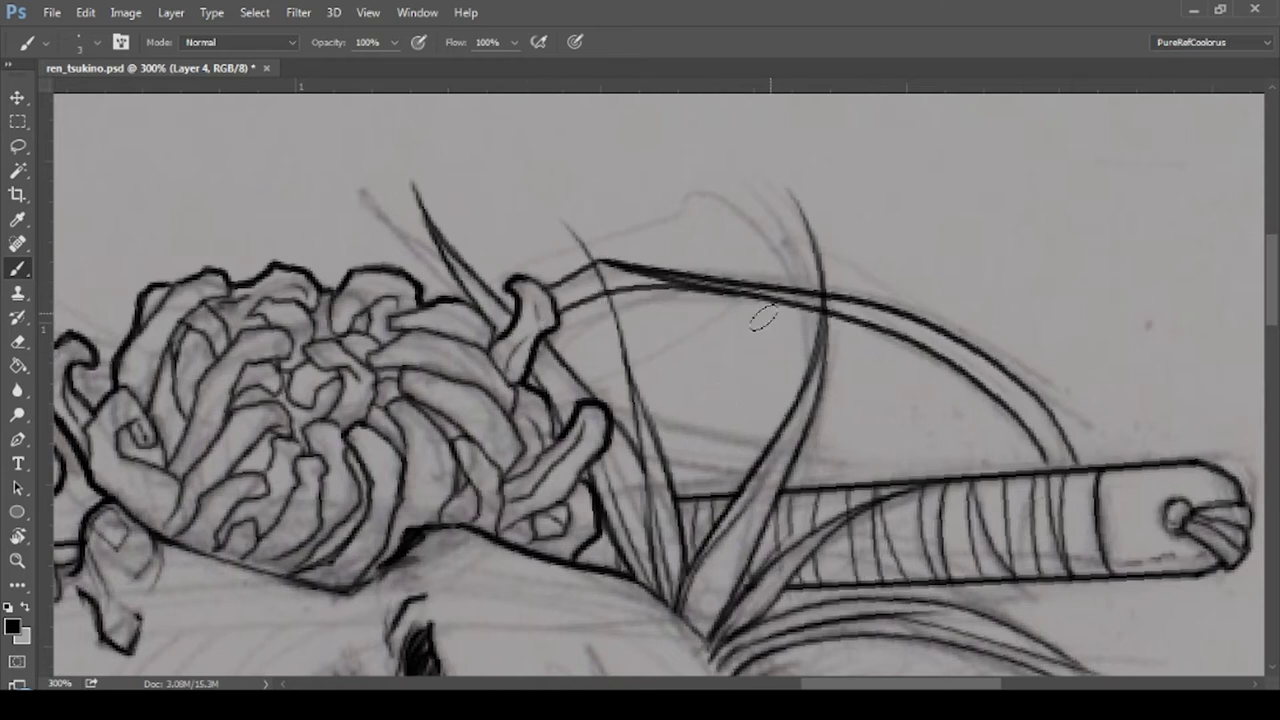
pyautogui.hotkey('ctrl', 'alt', 'z')
pyautogui.hotkey('ctrl', 'alt', 'z')
pyautogui.moveTo(618, 262)
pyautogui.mouseDown()
pyautogui.moveTo(958, 352)
pyautogui.moveTo(1090, 462)
pyautogui.mouseUp()
pyautogui.moveTo(591, 289)
pyautogui.mouseDown()
pyautogui.moveTo(726, 297)
pyautogui.moveTo(634, 283)
pyautogui.moveTo(567, 317)
pyautogui.mouseUp()
pyautogui.moveTo(1055, 465); pyautogui.dragTo(966, 378)
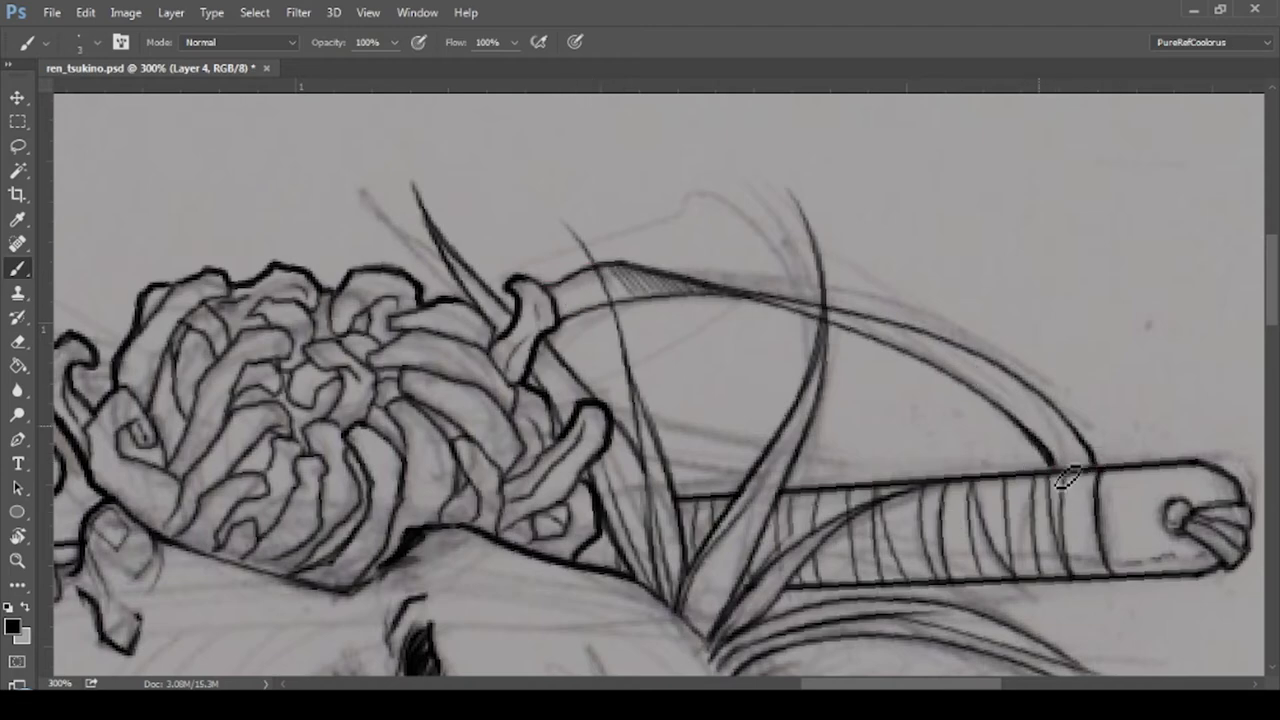
pyautogui.hscroll(-10, 640, 384)
pyautogui.scroll(3, 1011, 331)
# - Ink the sketched ribbon curves above the flower as tapered parallel lines with hatching
pyautogui.hotkey('ctrl', 'z')
pyautogui.moveTo(1011, 331)
pyautogui.mouseDown()
pyautogui.moveTo(570, 208)
pyautogui.moveTo(160, 322)
pyautogui.mouseUp()
pyautogui.moveTo(930, 340); pyautogui.dragTo(540, 210)
pyautogui.moveTo(615, 226); pyautogui.dragTo(234, 297)
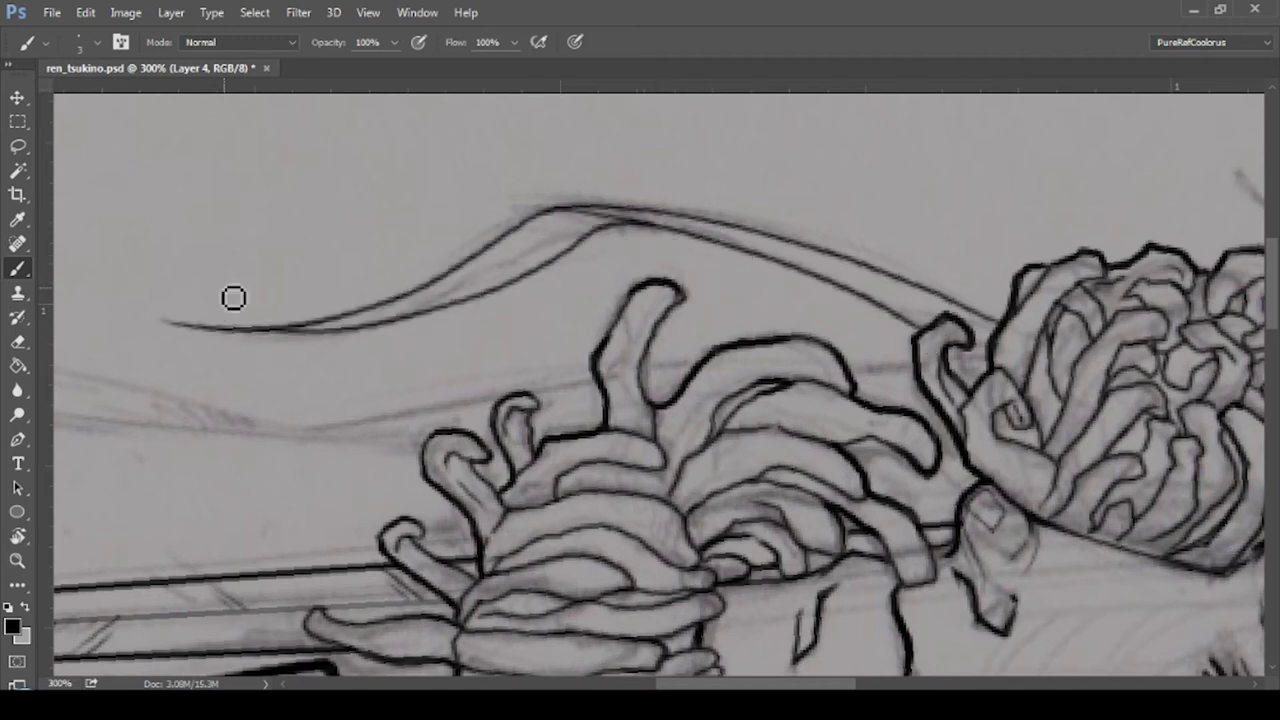
pyautogui.moveTo(594, 246); pyautogui.dragTo(540, 225)
pyautogui.hscroll(2, 735, 410)
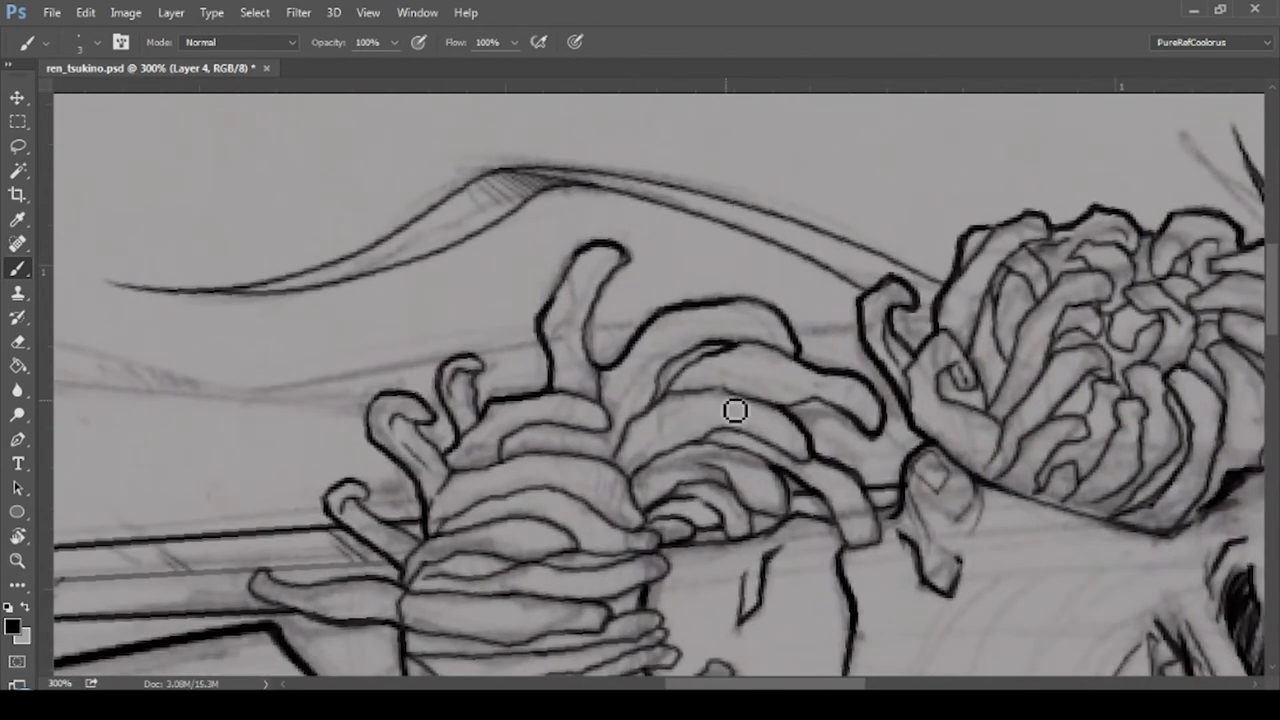
pyautogui.hscroll(-3, 637, 209)
pyautogui.scroll(-1, 637, 209)
pyautogui.moveTo(990, 268); pyautogui.dragTo(333, 337)
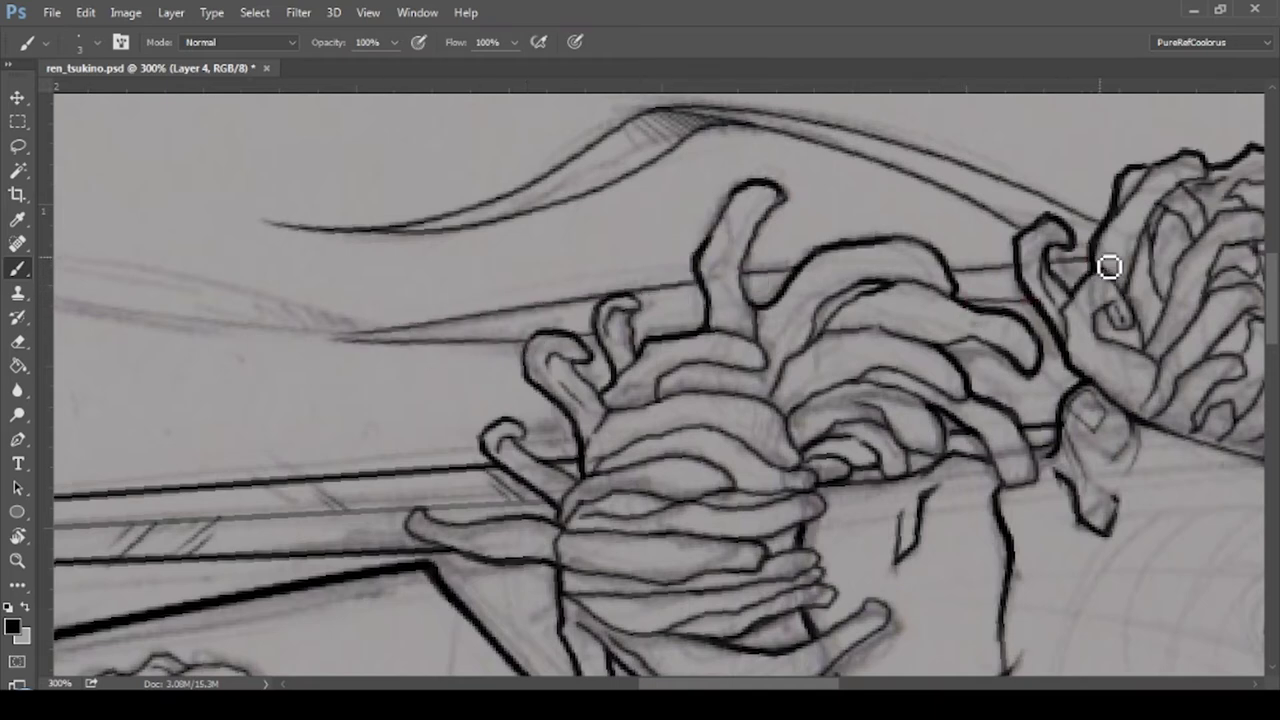
pyautogui.hscroll(-3, 763, 389)
pyautogui.moveTo(754, 318)
pyautogui.mouseDown()
pyautogui.moveTo(96, 240)
pyautogui.moveTo(650, 307)
pyautogui.mouseUp()
# - Add short strokes where the cord meets the hilt, a blade top-edge line and blade hatching
pyautogui.hotkey('ctrl', '-')
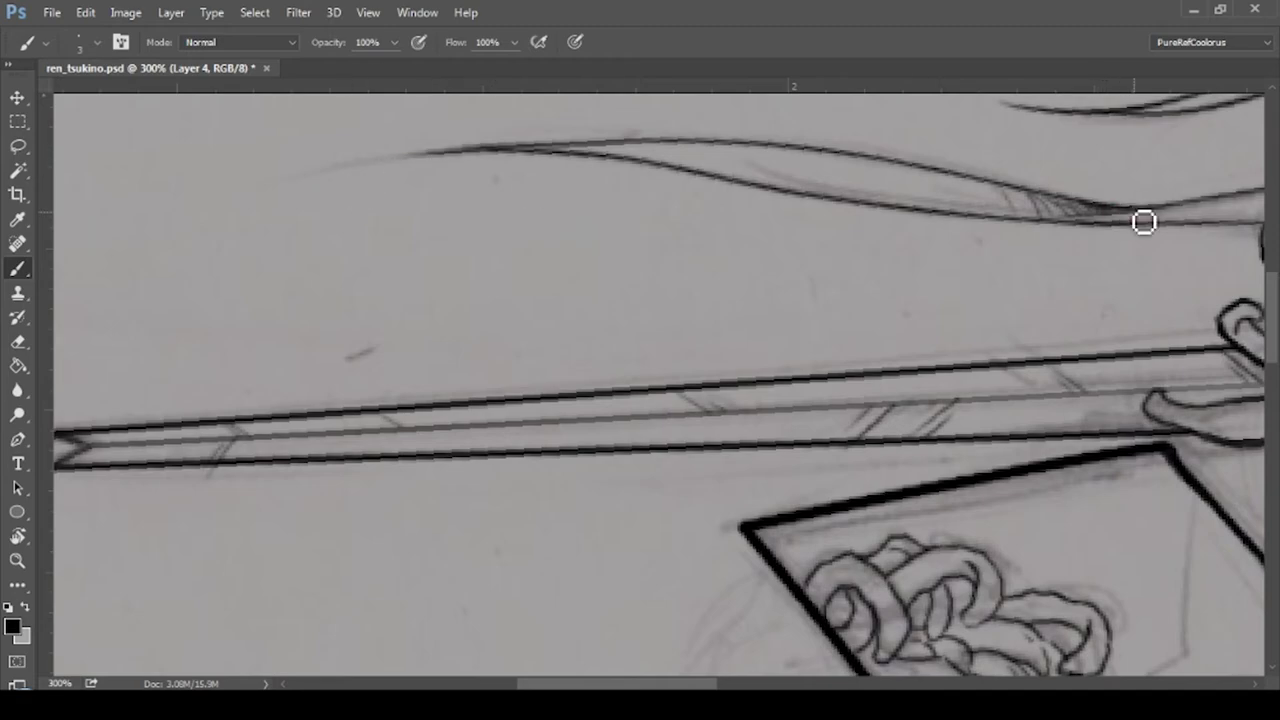
pyautogui.hotkey('ctrl', '-')
pyautogui.hotkey('ctrl', '-')
pyautogui.hotkey('ctrl', '+')
pyautogui.hotkey('ctrl', '+')
pyautogui.hotkey('ctrl', '+')
pyautogui.scroll(5, 509, 371)
pyautogui.moveTo(509, 371)
pyautogui.mouseDown()
pyautogui.moveTo(705, 419)
pyautogui.moveTo(784, 406)
pyautogui.moveTo(504, 362)
pyautogui.moveTo(656, 448)
pyautogui.mouseUp()
pyautogui.hotkey('ctrl', 'z')
pyautogui.moveTo(965, 415); pyautogui.dragTo(991, 394)
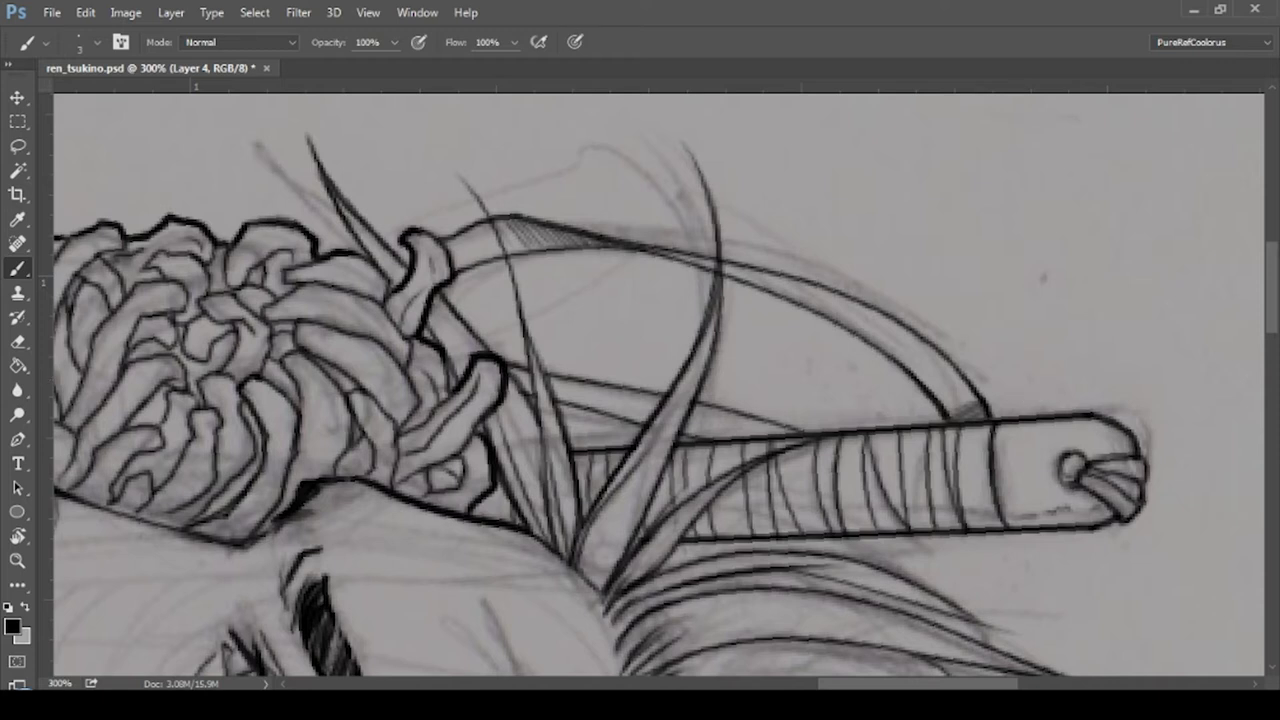
pyautogui.moveTo(522, 383); pyautogui.dragTo(769, 439)
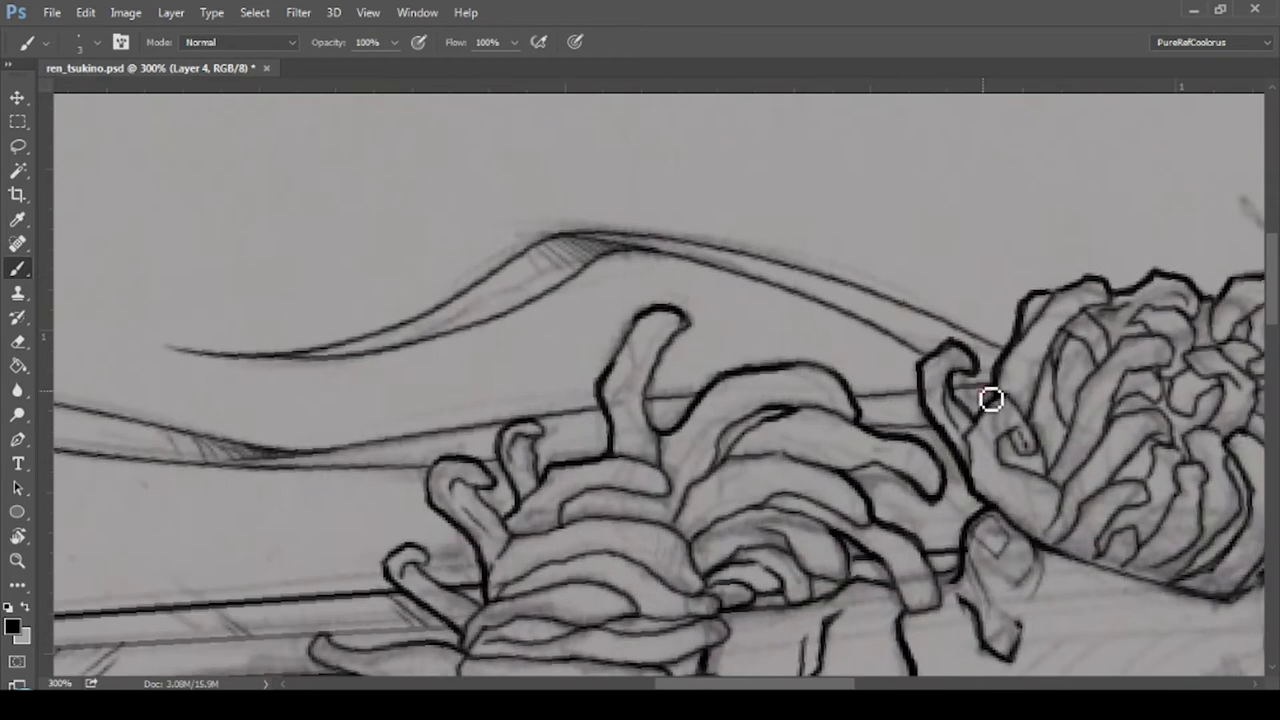
pyautogui.moveTo(985, 390); pyautogui.dragTo(903, 434)
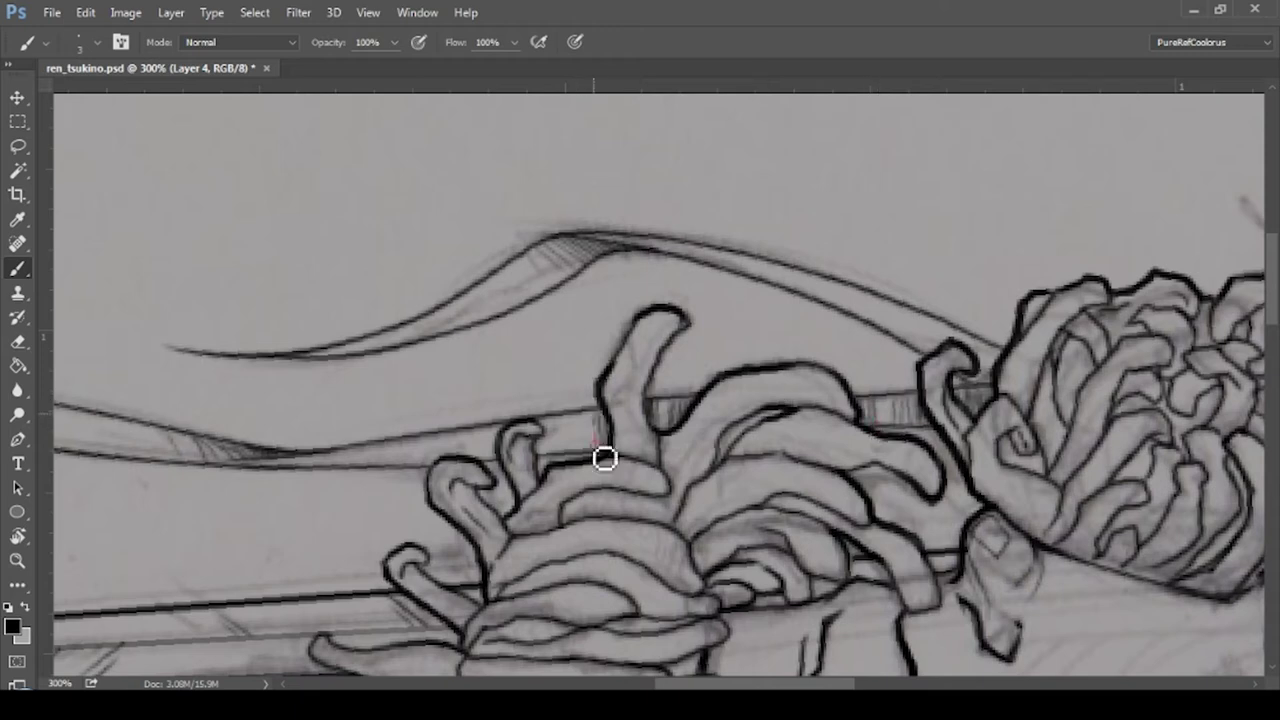
# - Hatch the hilt band, then draw a long diagonal line right of the central chest flower
pyautogui.moveTo(605, 458)
pyautogui.mouseDown()
pyautogui.moveTo(500, 449)
pyautogui.moveTo(557, 446)
pyautogui.mouseUp()
pyautogui.press('r')
pyautogui.press('Escape')
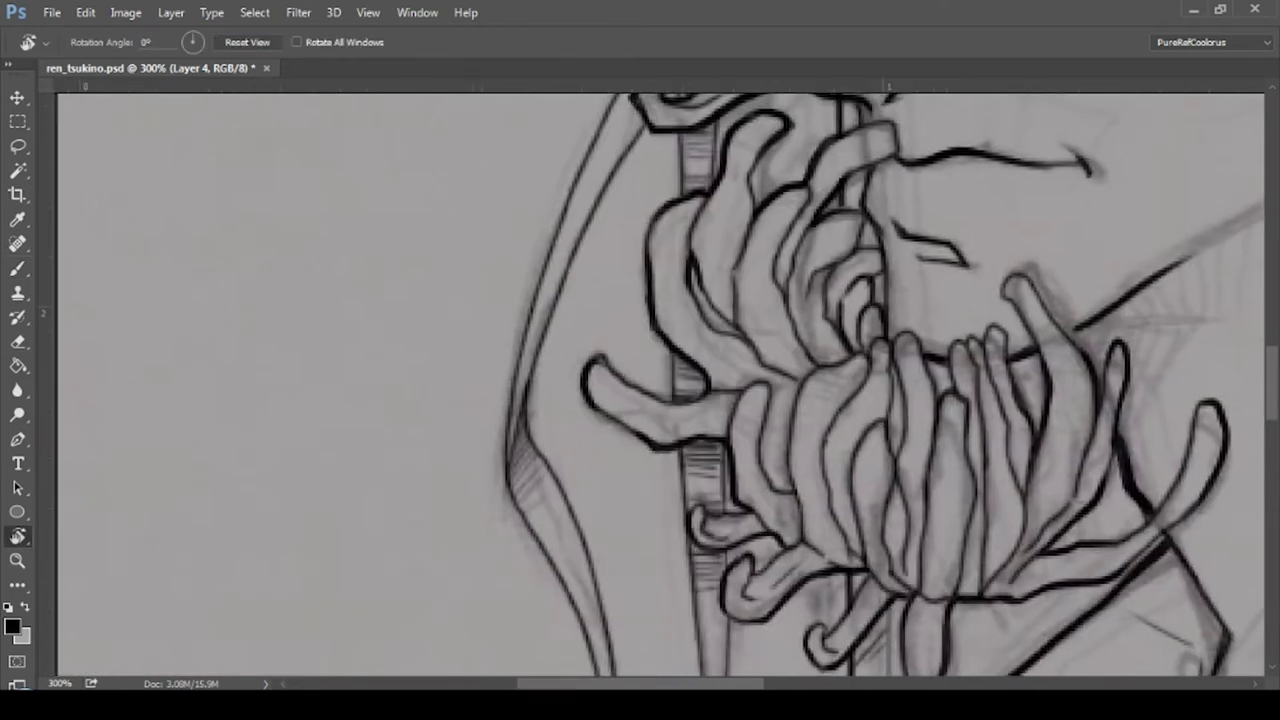
pyautogui.hotkey('ctrl', '-')
pyautogui.hotkey('ctrl', '-')
pyautogui.hotkey('ctrl', '-')
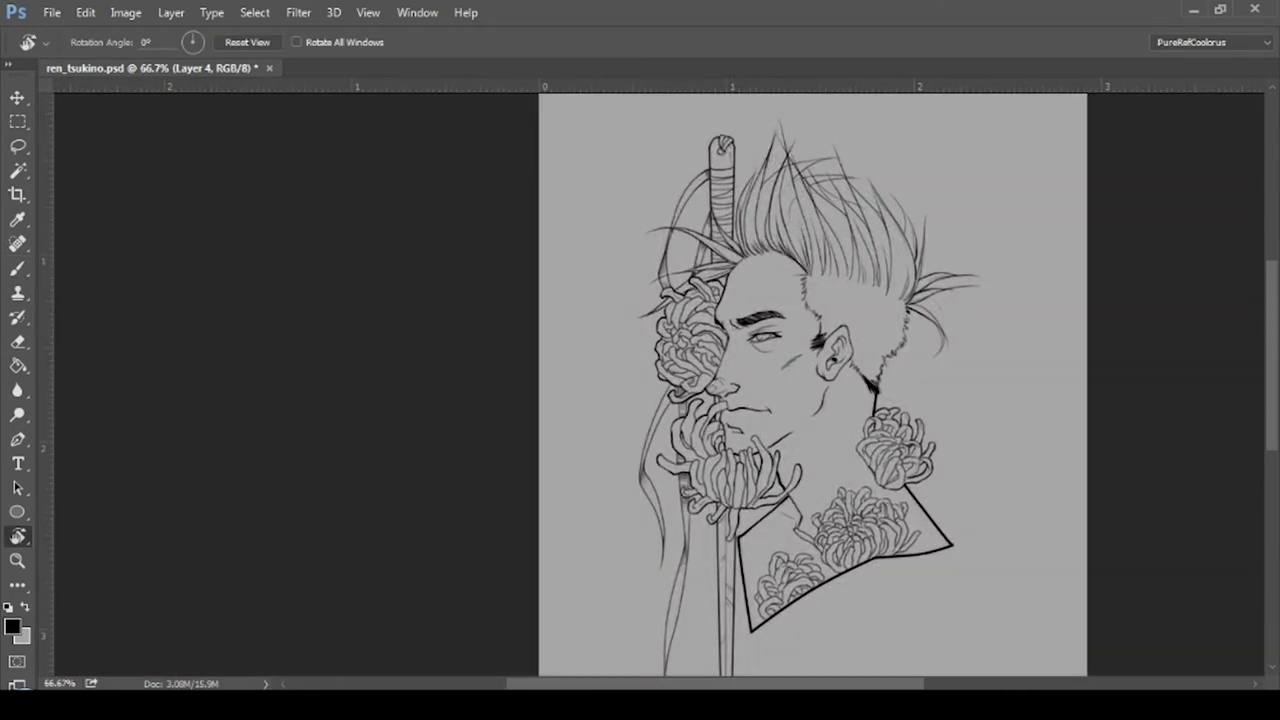
pyautogui.hotkey('ctrl', '+')
pyautogui.hotkey('ctrl', '+')
pyautogui.moveTo(700, 330); pyautogui.dragTo(760, 300)
pyautogui.press('b')
pyautogui.moveTo(940, 298)
pyautogui.mouseDown()
pyautogui.moveTo(668, 362)
pyautogui.moveTo(575, 356)
pyautogui.mouseUp()
pyautogui.hotkey('alt', '[')
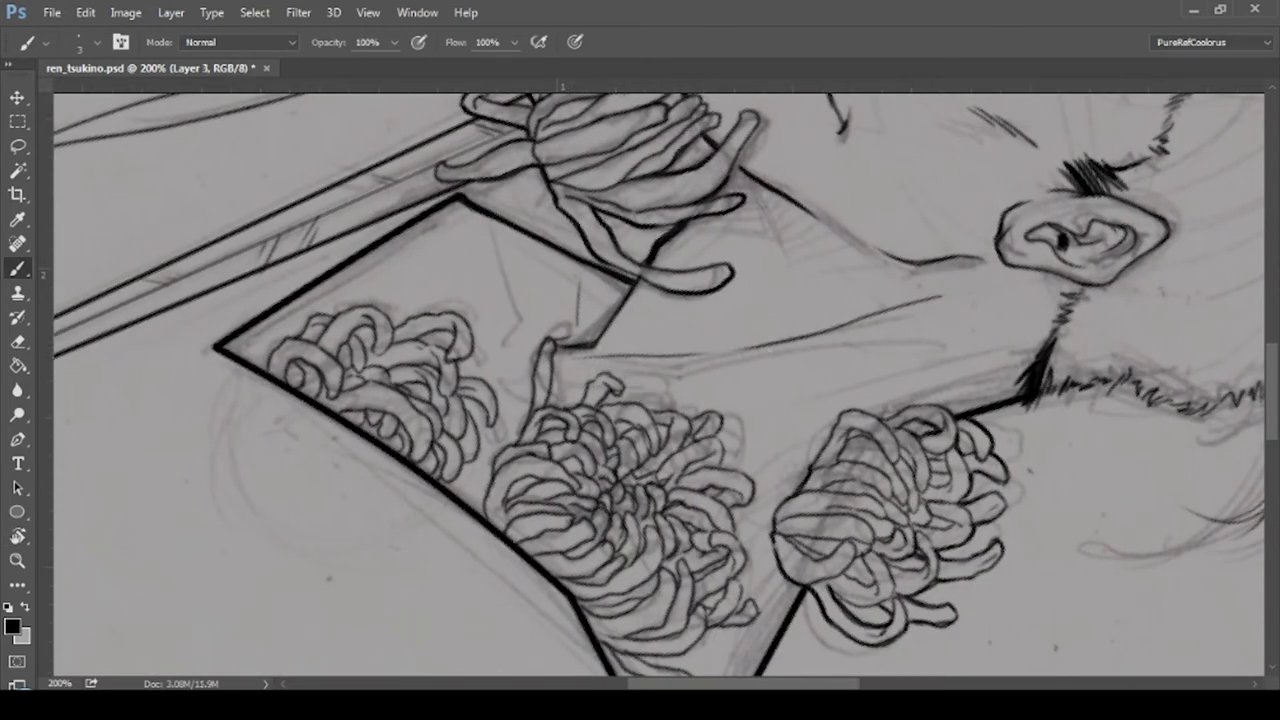
# - Lasso the new long line near the neck, copy it to a layer, then undo
pyautogui.press('l')
pyautogui.moveTo(1000, 285); pyautogui.dragTo(575, 350)
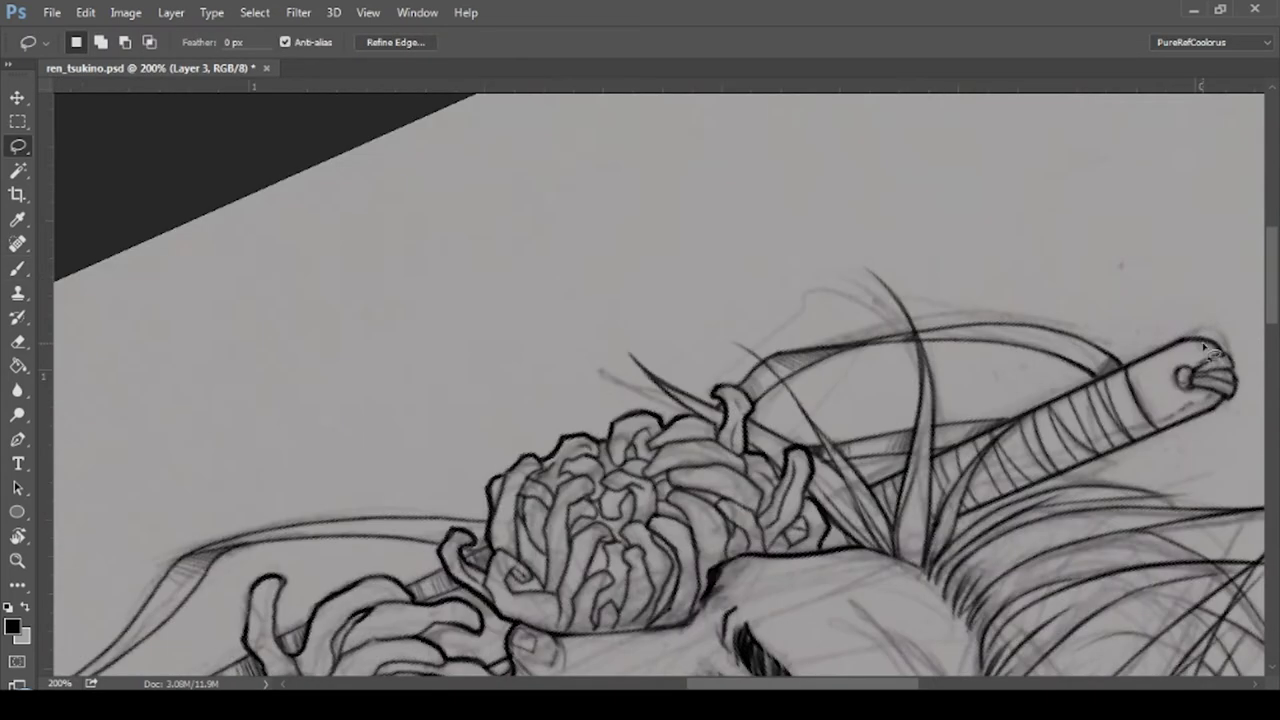
pyautogui.moveTo(1203, 345); pyautogui.dragTo(1148, 341)
pyautogui.click(1150, 345)
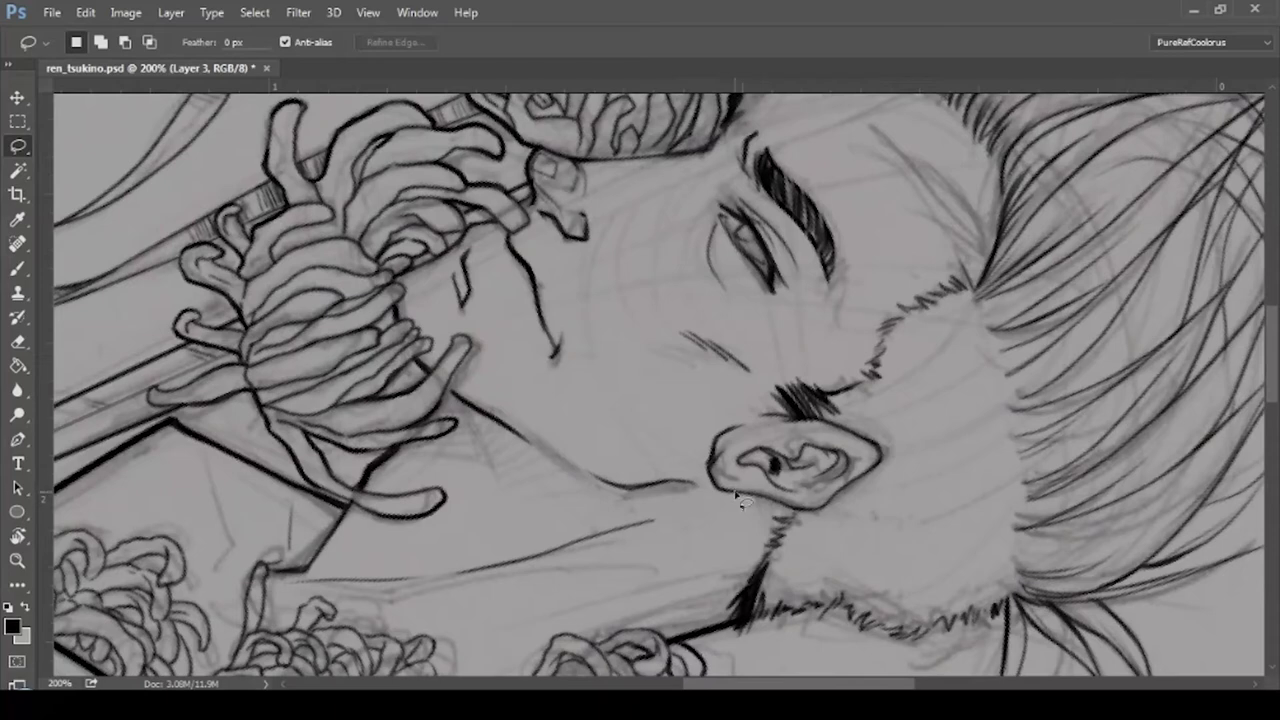
pyautogui.moveTo(740, 500); pyautogui.dragTo(690, 495)
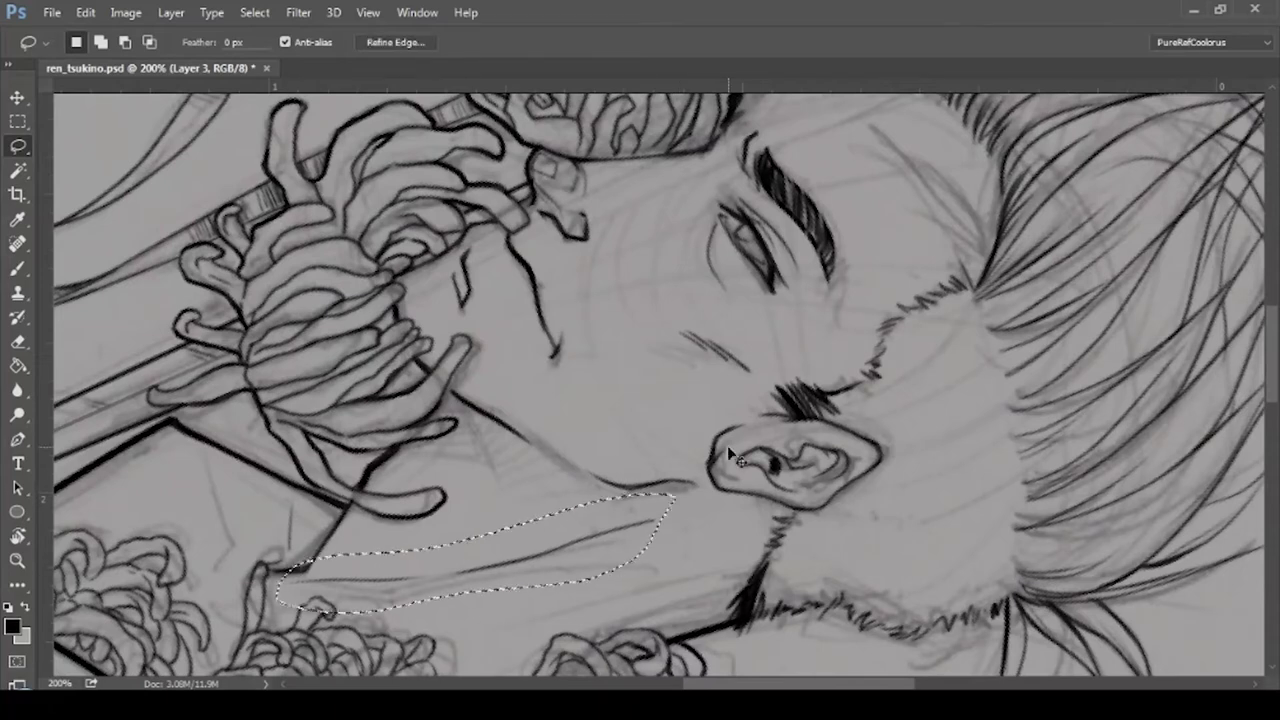
pyautogui.hotkey('ctrl', 'j')
pyautogui.hotkey('ctrl', 'z')
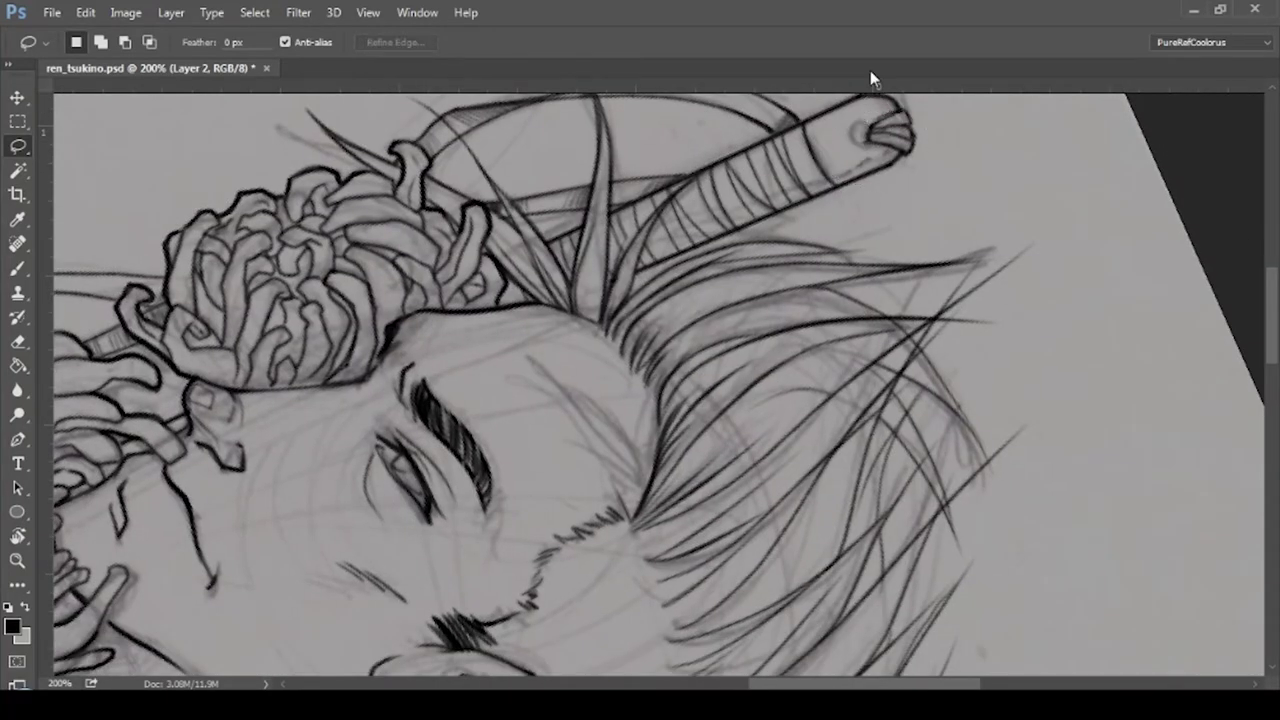
# - Nudge the sword pommel detail, then show the drawing upright and fully zoomed out
pyautogui.press('v')
pyautogui.moveTo(851, 123); pyautogui.dragTo(855, 127)
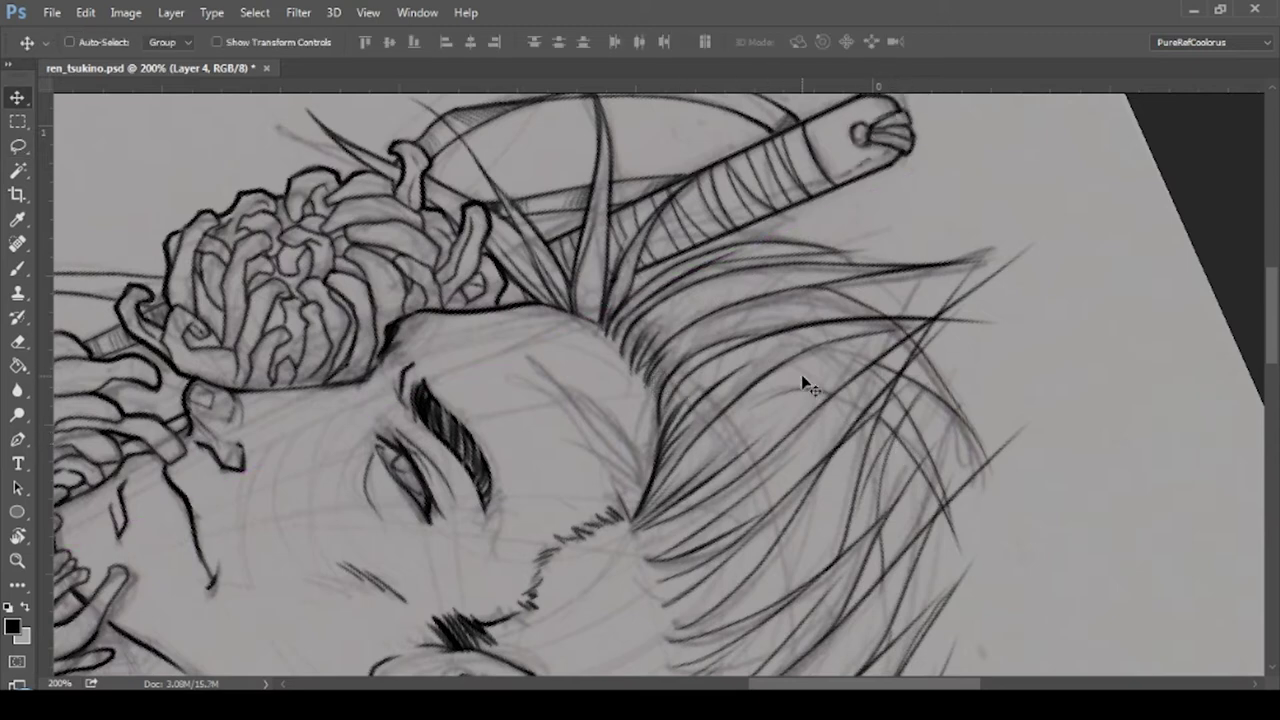
pyautogui.hotkey('ctrl', '-')
pyautogui.hotkey('ctrl', '-')
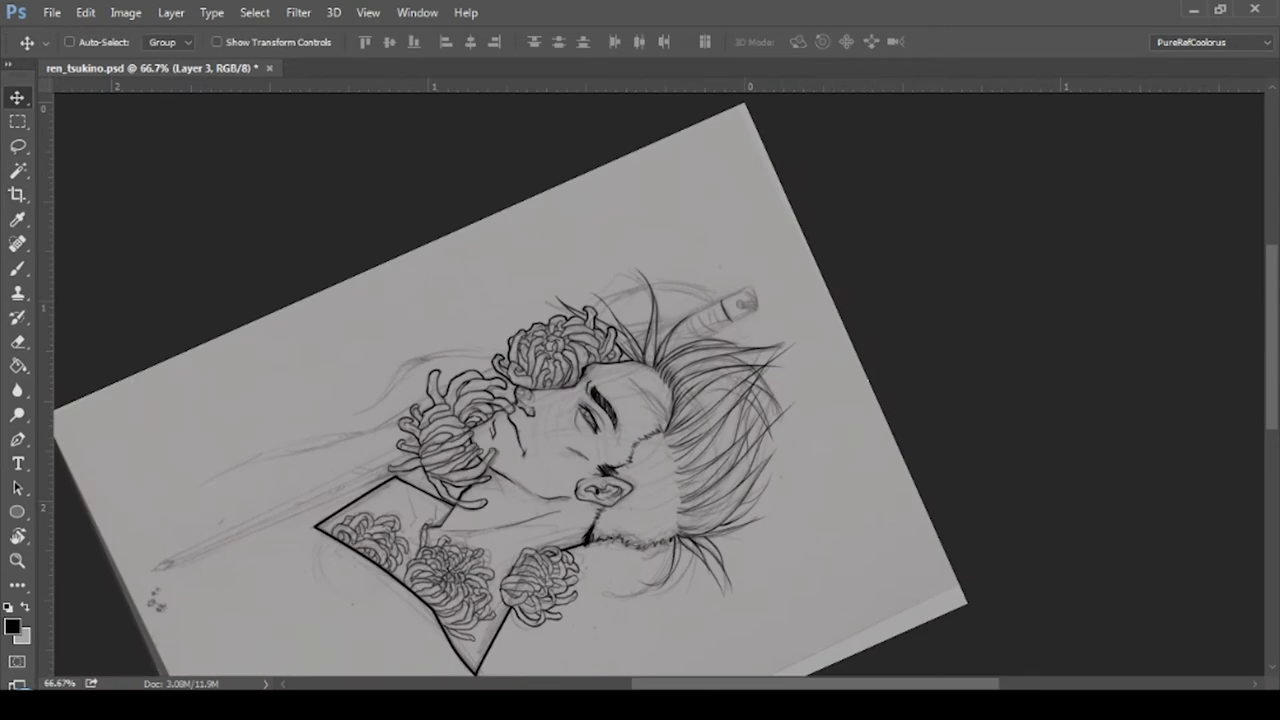
pyautogui.press('r')
pyautogui.click(247, 42)
pyautogui.hotkey('ctrl', '+')
pyautogui.hotkey('ctrl', '+')
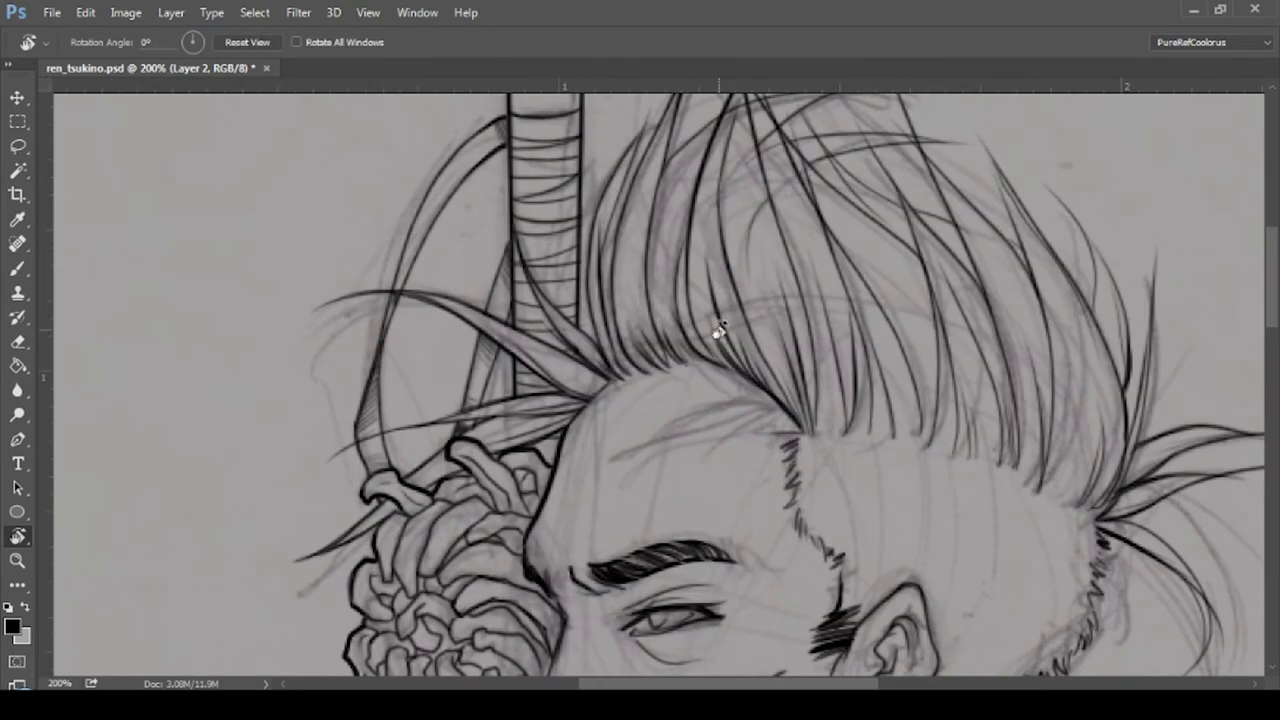
pyautogui.press('l')
pyautogui.hotkey('ctrl', 'shift', 'alt', 'n')
pyautogui.press('v')
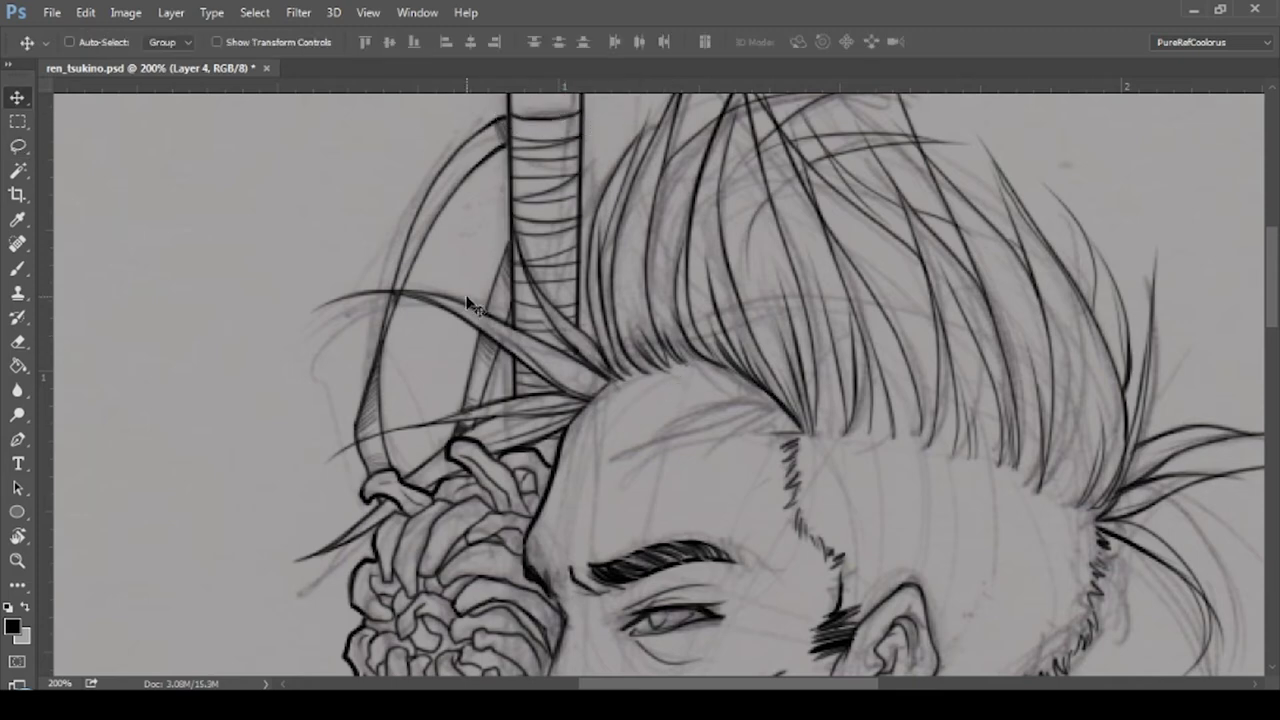
pyautogui.hotkey('ctrl', '-')
pyautogui.hotkey('ctrl', '-')
pyautogui.hotkey('ctrl', '-')
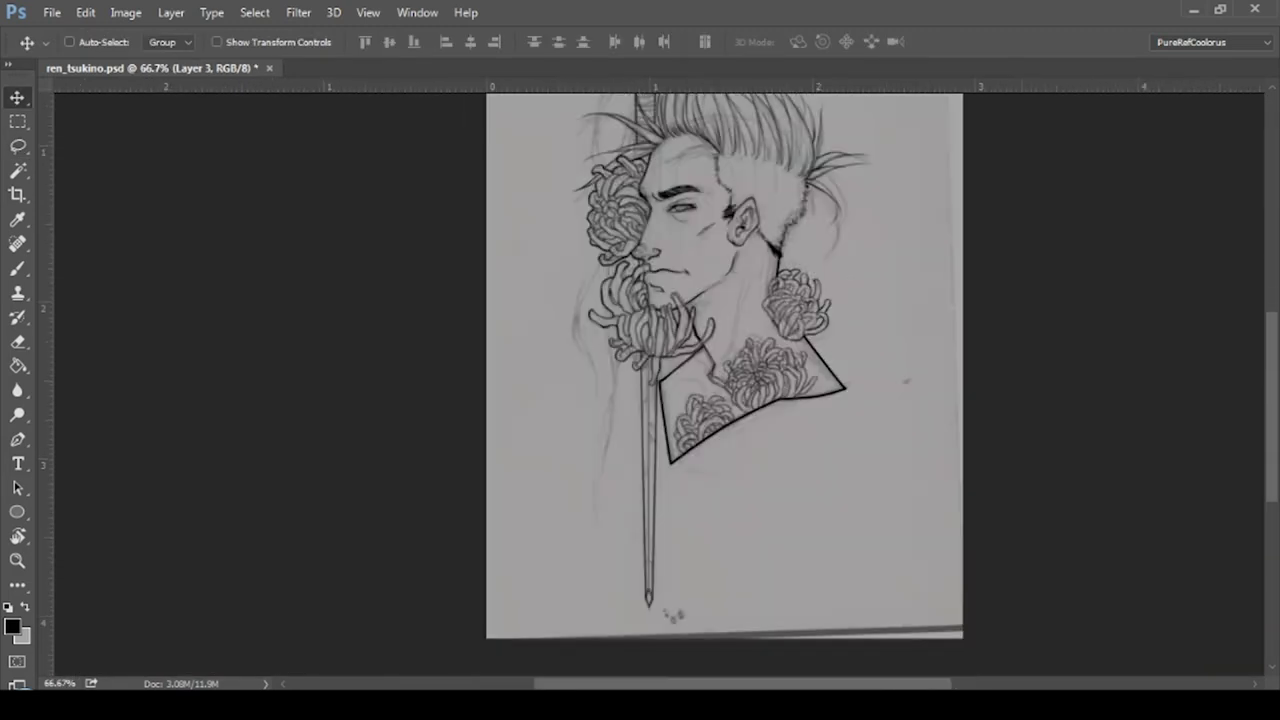
# - Shift the line art slightly up and right, then bring up the reference photo document
pyautogui.moveTo(667, 340); pyautogui.dragTo(680, 334)
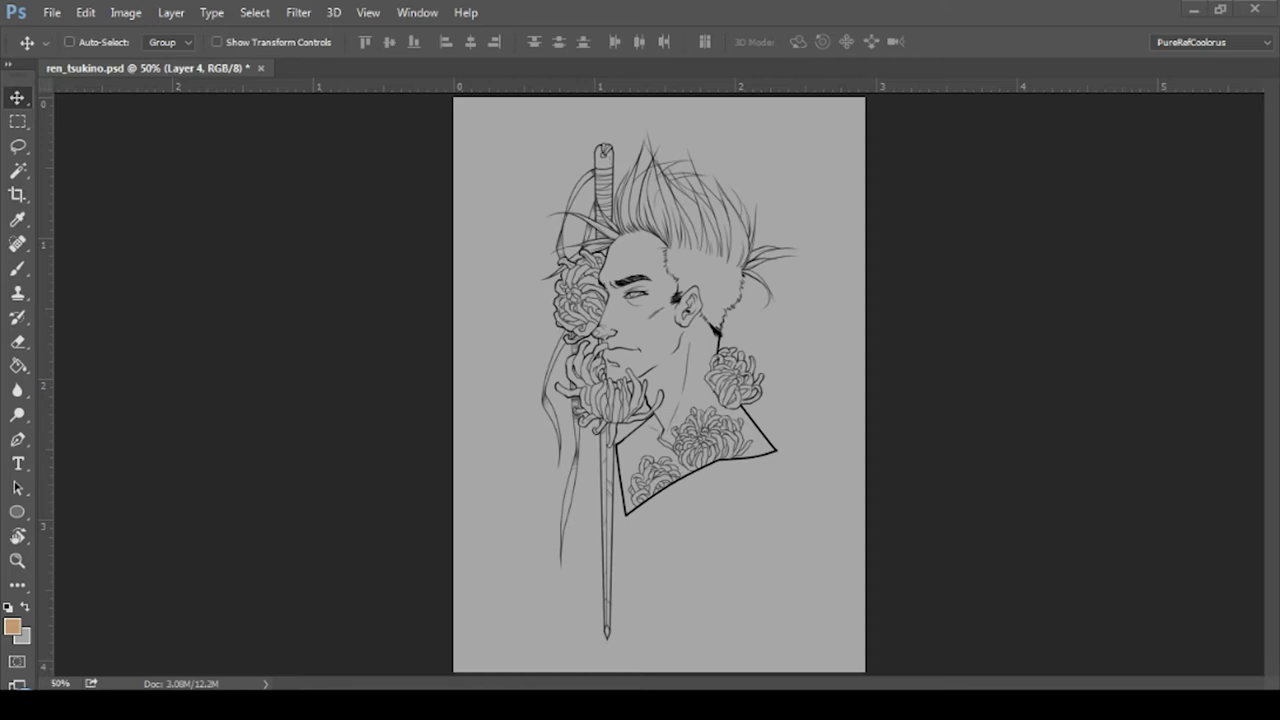
pyautogui.click(465, 12)
# - Open the reference photo from the Reference folder
pyautogui.click(397, 103)
pyautogui.hotkey('ctrl', 'o')
pyautogui.click(1075, 472)
pyautogui.doubleClick(531, 334)
pyautogui.doubleClick(531, 334)
# - Apply the Crystallize pixelate filter to the reference photo, after first trying Mosaic
pyautogui.click(300, 12)
pyautogui.click(200, 368)
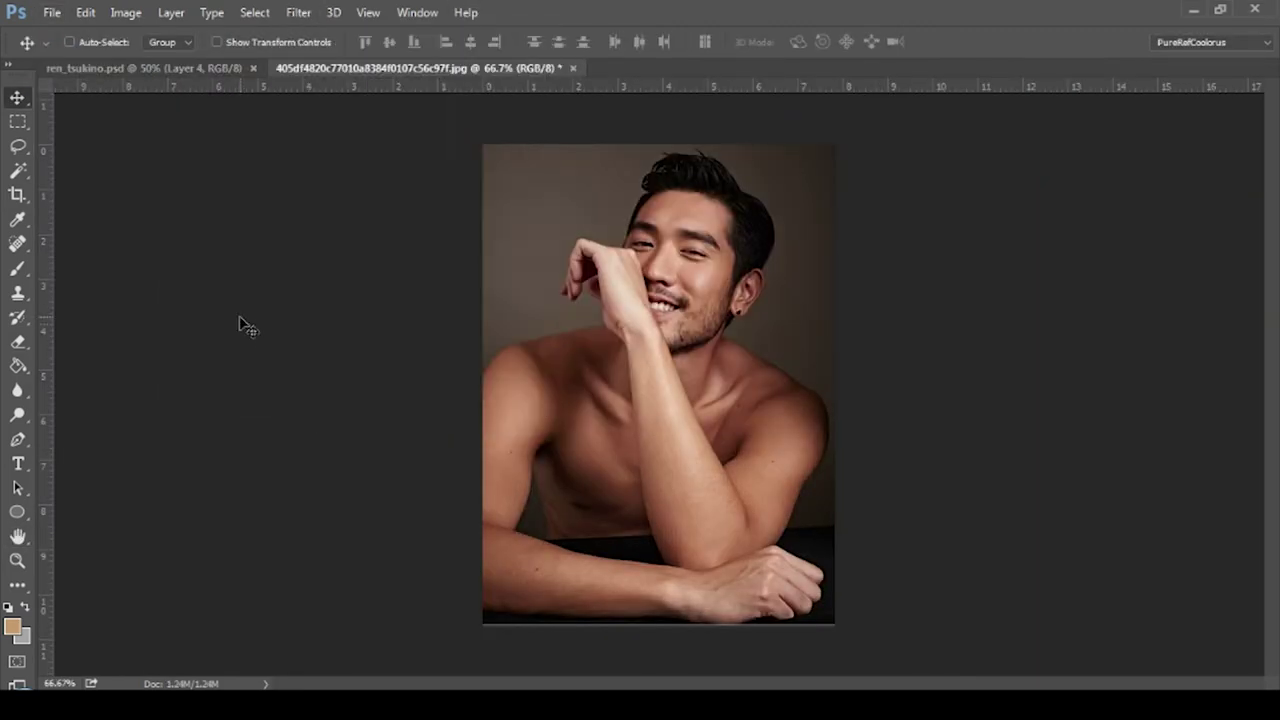
pyautogui.click(298, 12)
pyautogui.click(220, 309)
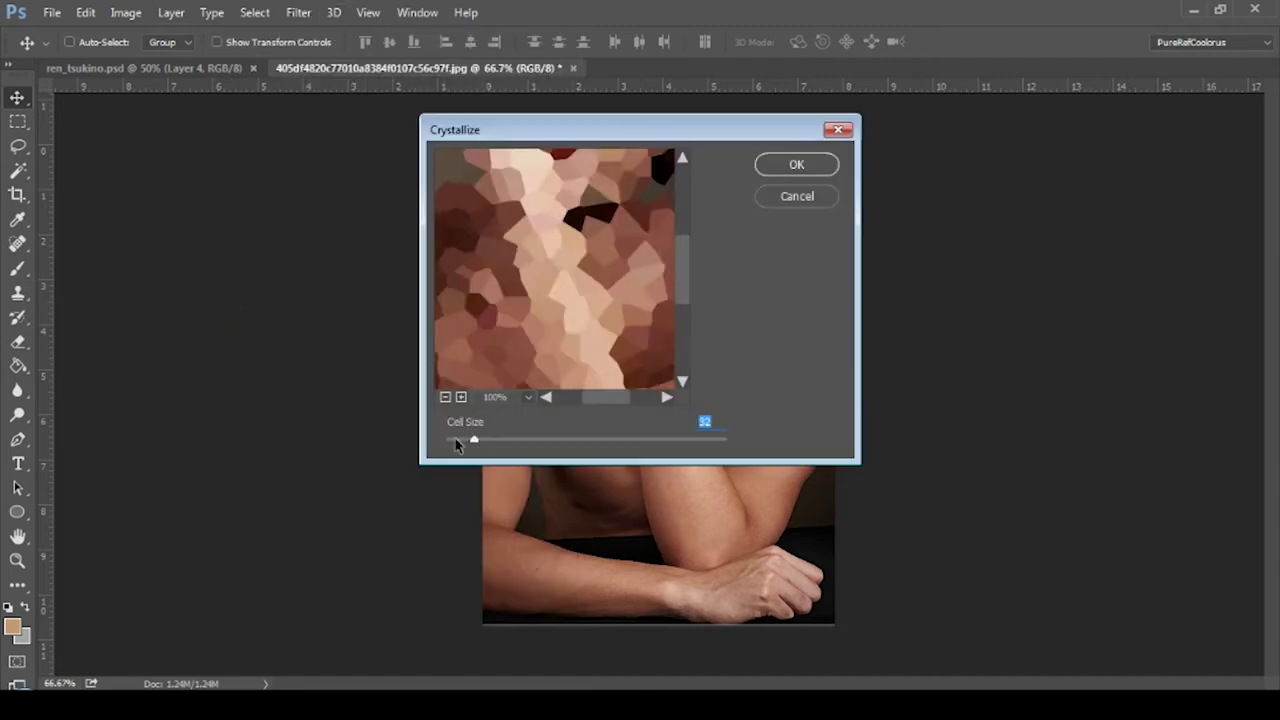
pyautogui.click(779, 168)
# - Paste the filtered photo into ren_tsukino.psd and scale it into the top-left corner
pyautogui.hotkey('ctrl', 'a')
pyautogui.hotkey('ctrl', 'c')
pyautogui.hotkey('ctrl', 'Tab')
pyautogui.hotkey('ctrl', 'v')
pyautogui.hotkey('ctrl', 't')
pyautogui.moveTo(848, 200); pyautogui.dragTo(637, 413)
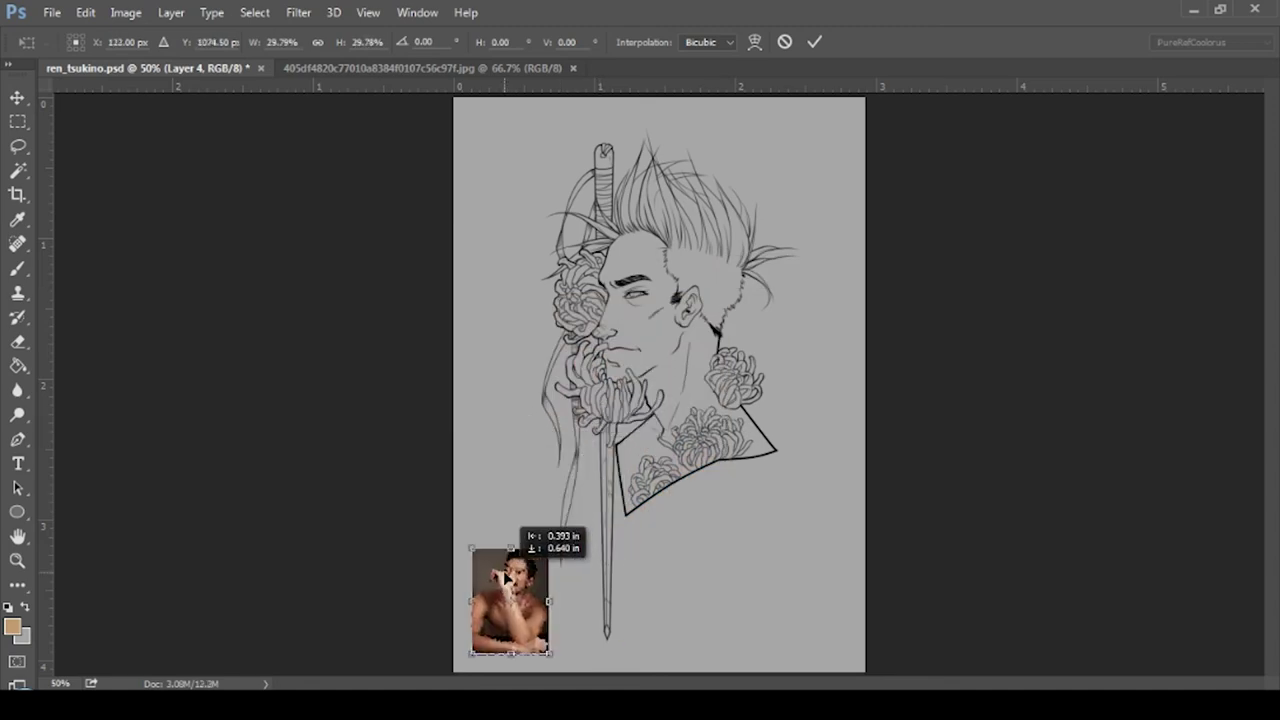
pyautogui.moveTo(583, 490); pyautogui.dragTo(500, 165)
pyautogui.moveTo(543, 222); pyautogui.dragTo(563, 247)
pyautogui.press('Return')
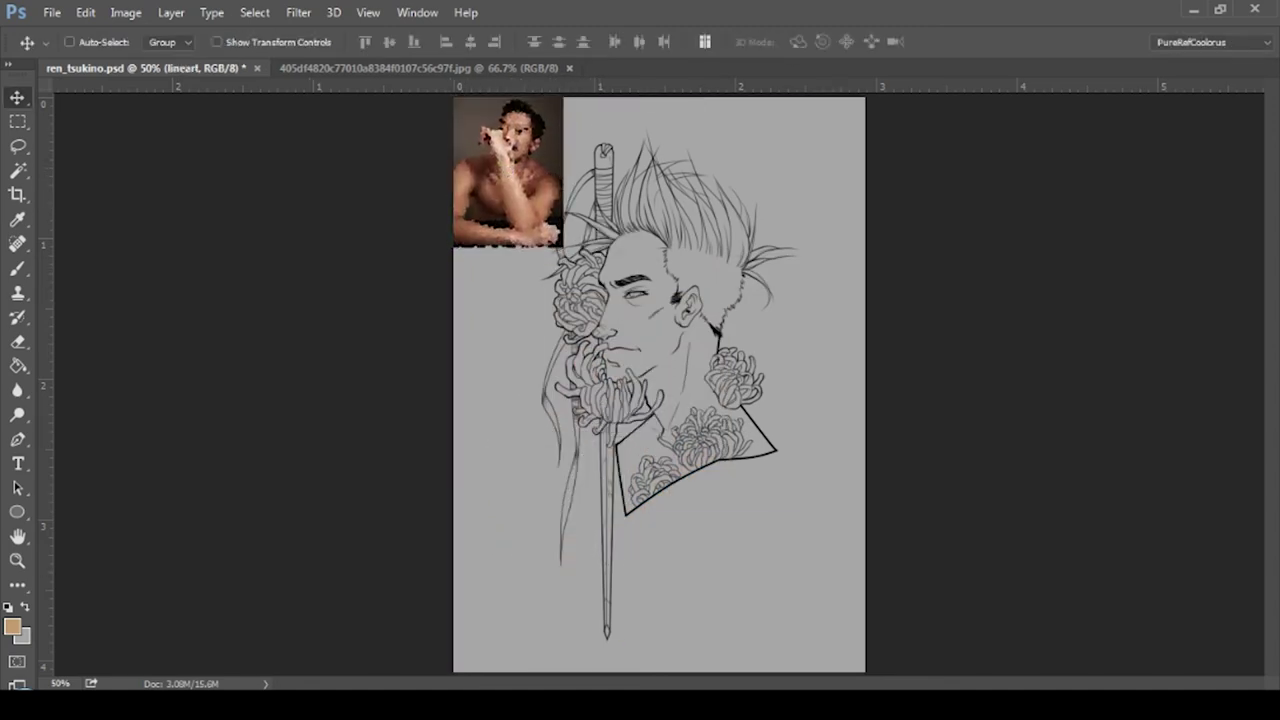
# - Zoom in on the reference photo's skin and sample a skin tone for the brush
pyautogui.hotkey('ctrl', 'shift', 'alt', 'n')
pyautogui.scroll(2, 590, 150)
pyautogui.scroll(1, 590, 150)
pyautogui.press('z')
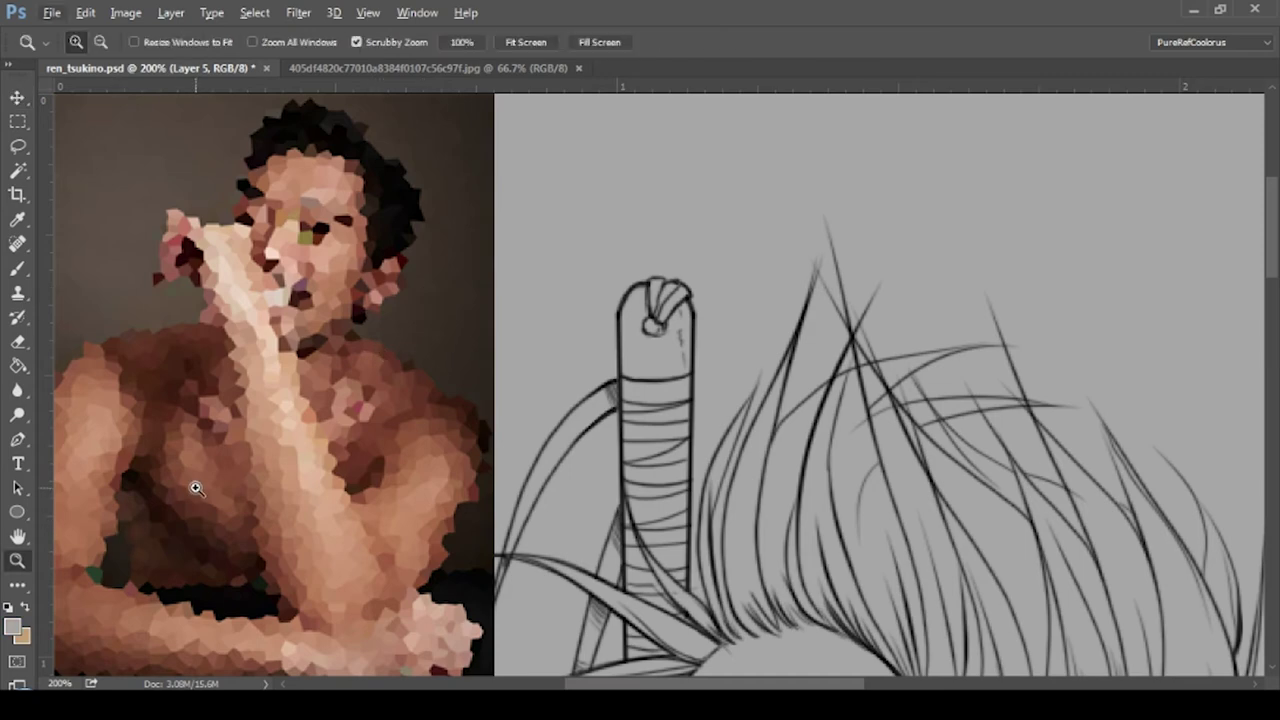
pyautogui.click(210, 483)
pyautogui.press('b')
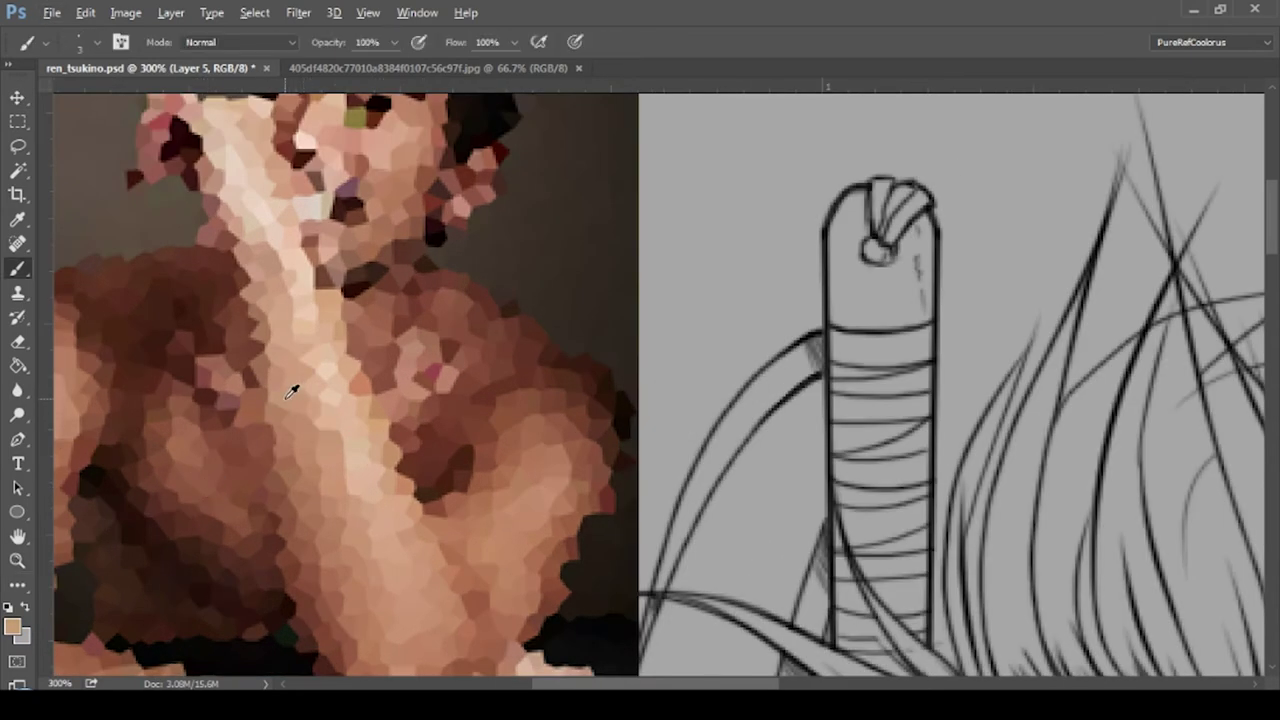
pyautogui.keyDown('alt'); pyautogui.click(540, 497); pyautogui.keyUp('alt')
# - Paint the skin tone over the eye, cheek, forehead, temple and ear
pyautogui.scroll(-1, 1018, 453)
pyautogui.scroll(-1, 1018, 453)
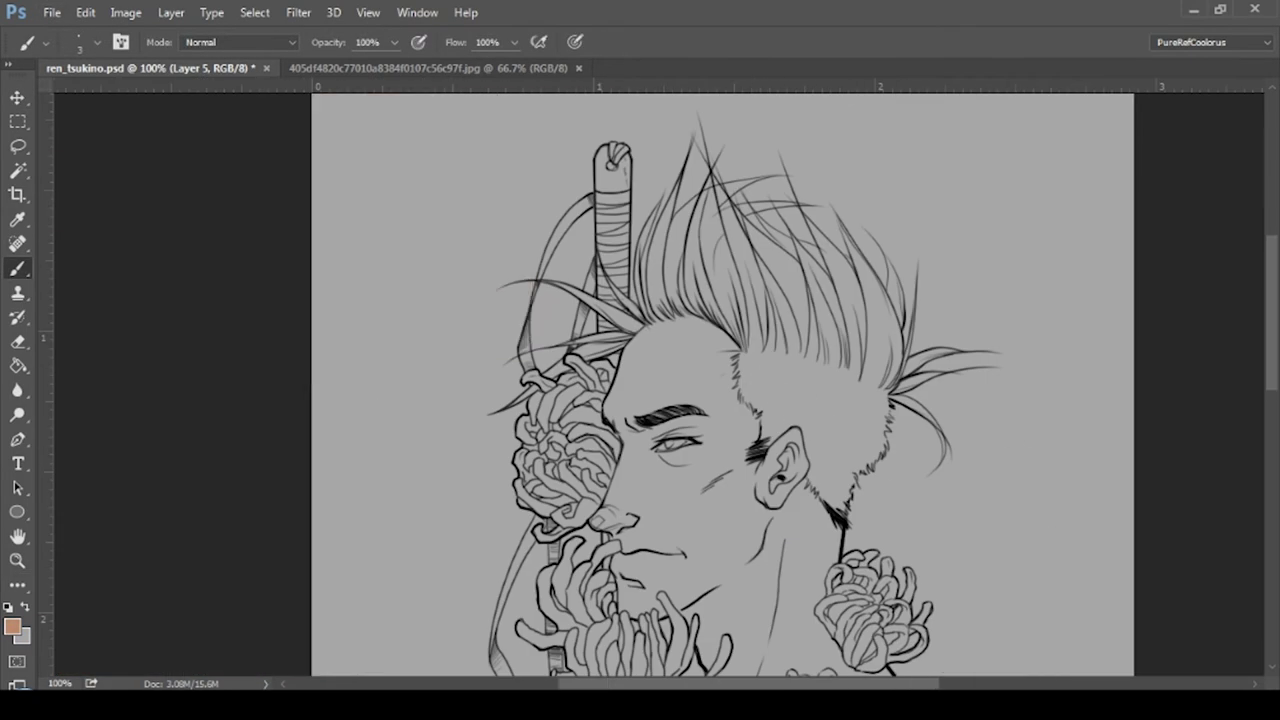
pyautogui.scroll(2, 680, 445)
pyautogui.moveTo(705, 325); pyautogui.dragTo(690, 410)
pyautogui.moveTo(600, 434)
pyautogui.mouseDown()
pyautogui.moveTo(377, 318)
pyautogui.moveTo(430, 195)
pyautogui.mouseUp()
pyautogui.moveTo(506, 226); pyautogui.dragTo(360, 150)
pyautogui.moveTo(500, 400)
pyautogui.mouseDown()
pyautogui.moveTo(608, 243)
pyautogui.moveTo(690, 160)
pyautogui.mouseUp()
pyautogui.moveTo(870, 480); pyautogui.dragTo(735, 350)
pyautogui.moveTo(785, 215)
pyautogui.mouseDown()
pyautogui.moveTo(775, 330)
pyautogui.moveTo(700, 410)
pyautogui.mouseUp()
pyautogui.moveTo(600, 470)
pyautogui.mouseDown()
pyautogui.moveTo(720, 230)
pyautogui.moveTo(830, 400)
pyautogui.mouseUp()
pyautogui.moveTo(700, 560); pyautogui.dragTo(430, 380)
# - Fill the nose, mouth, chin, jaw and neck with the skin tone
pyautogui.moveTo(620, 580); pyautogui.dragTo(260, 380)
pyautogui.moveTo(400, 420); pyautogui.dragTo(270, 530)
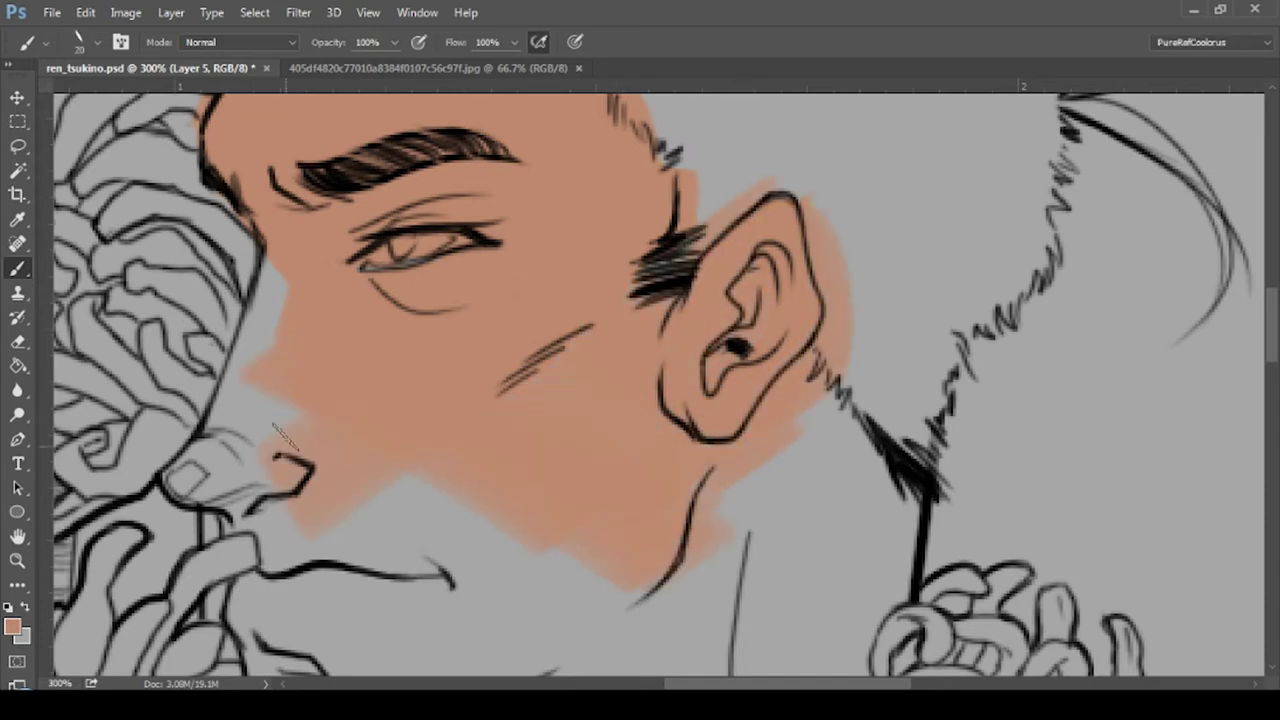
pyautogui.moveTo(280, 430); pyautogui.dragTo(175, 500)
pyautogui.moveTo(300, 300); pyautogui.dragTo(190, 440)
pyautogui.moveTo(220, 540)
pyautogui.mouseDown()
pyautogui.moveTo(476, 515)
pyautogui.moveTo(414, 274)
pyautogui.moveTo(572, 251)
pyautogui.mouseUp()
pyautogui.moveTo(640, 400); pyautogui.dragTo(350, 500)
pyautogui.moveTo(300, 300); pyautogui.dragTo(470, 440)
pyautogui.moveTo(820, 130); pyautogui.dragTo(1000, 320)
pyautogui.moveTo(1000, 280); pyautogui.dragTo(580, 480)
pyautogui.moveTo(1040, 410)
pyautogui.mouseDown()
pyautogui.moveTo(500, 580)
pyautogui.moveTo(840, 640)
pyautogui.mouseUp()
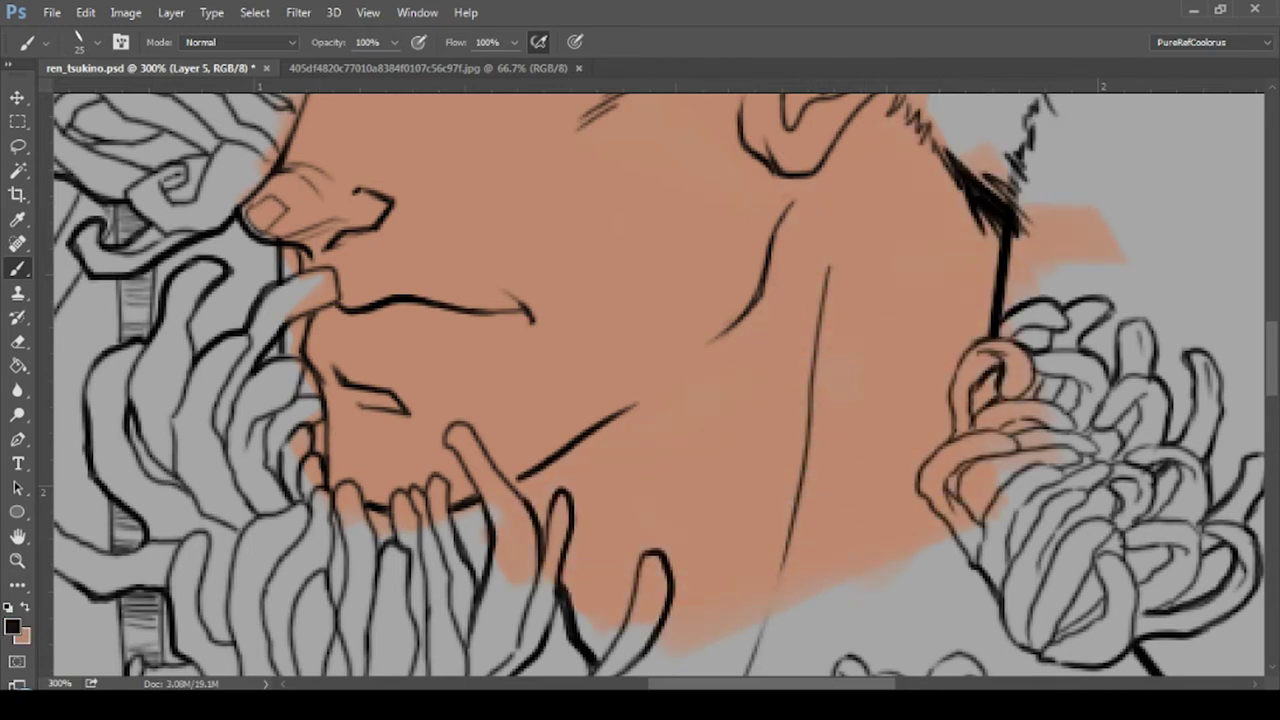
# - Add small dark hatch strokes on the chin, then restore skin colour with a larger brush
pyautogui.press('[')
pyautogui.press('[')
pyautogui.press('[')
pyautogui.press('capslock')
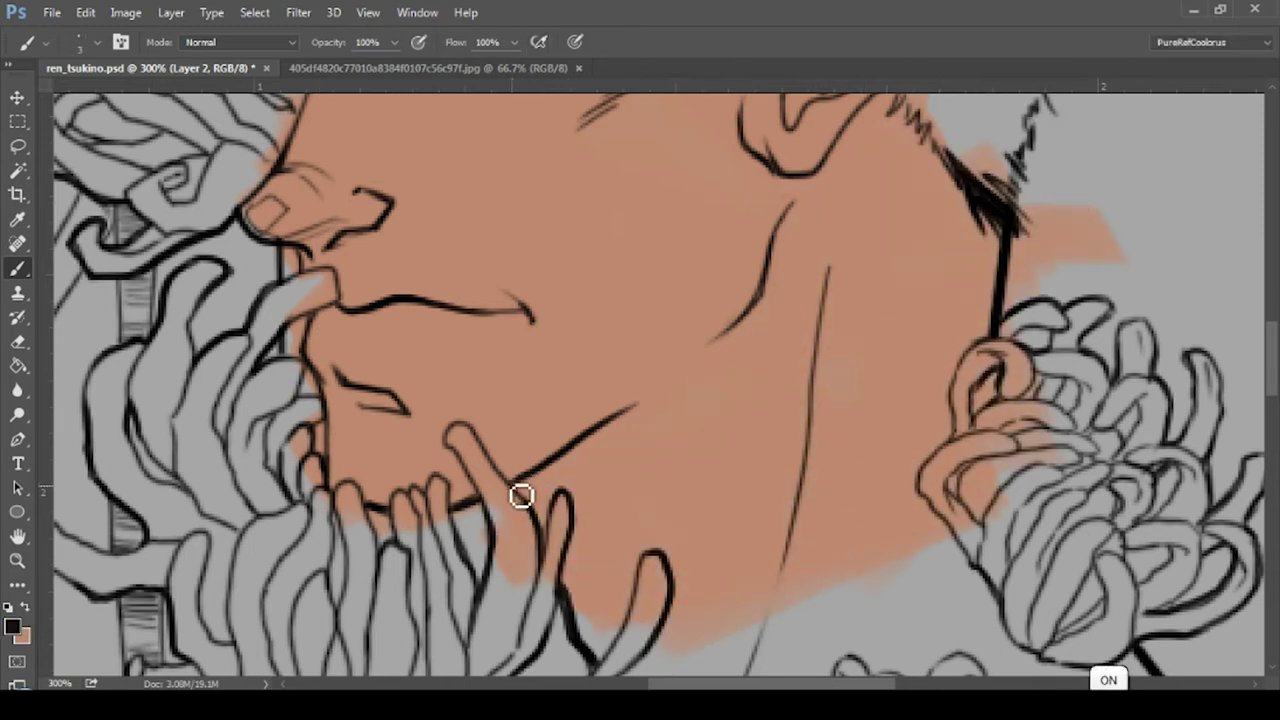
pyautogui.moveTo(552, 470); pyautogui.dragTo(516, 490)
pyautogui.hotkey('alt', ']')
pyautogui.hotkey('alt', ']')
pyautogui.hotkey('alt', ']')
pyautogui.press('x')
pyautogui.press('.')
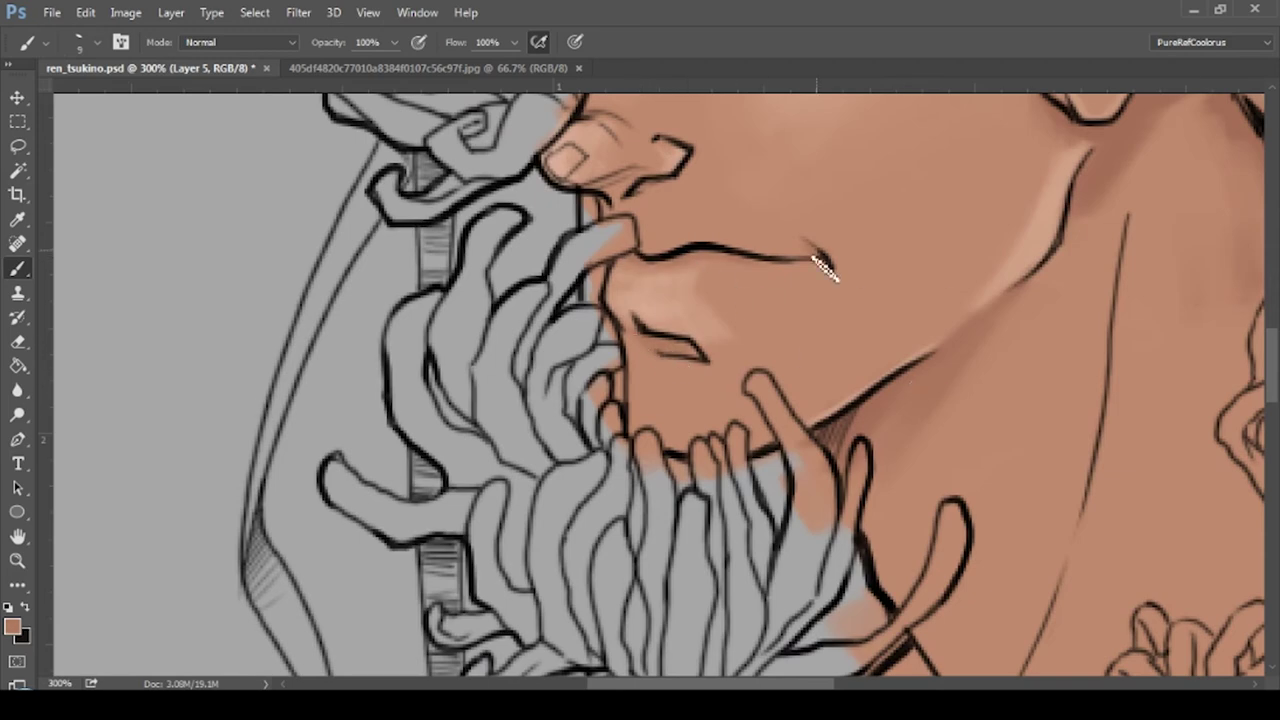
# - Hook the mouth line, darken shadows under the neck line, and highlight the neck edge
pyautogui.moveTo(822, 265); pyautogui.dragTo(832, 270)
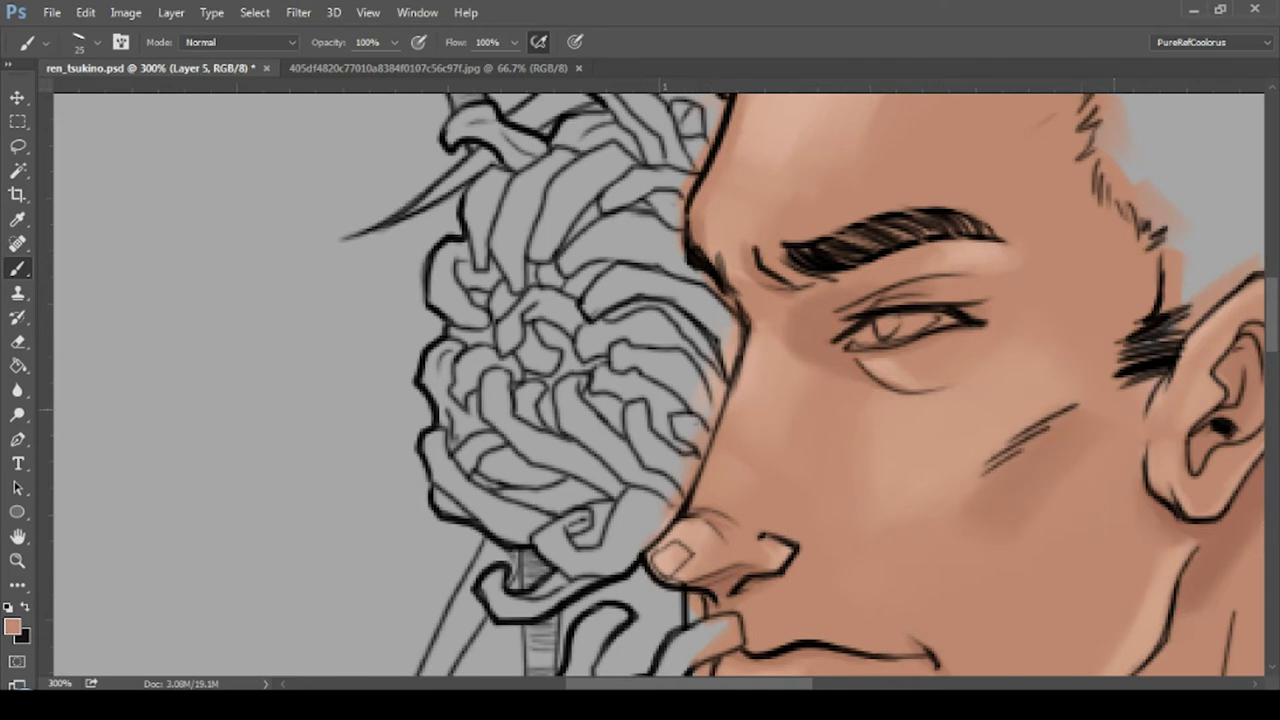
pyautogui.moveTo(1121, 461); pyautogui.dragTo(911, 651)
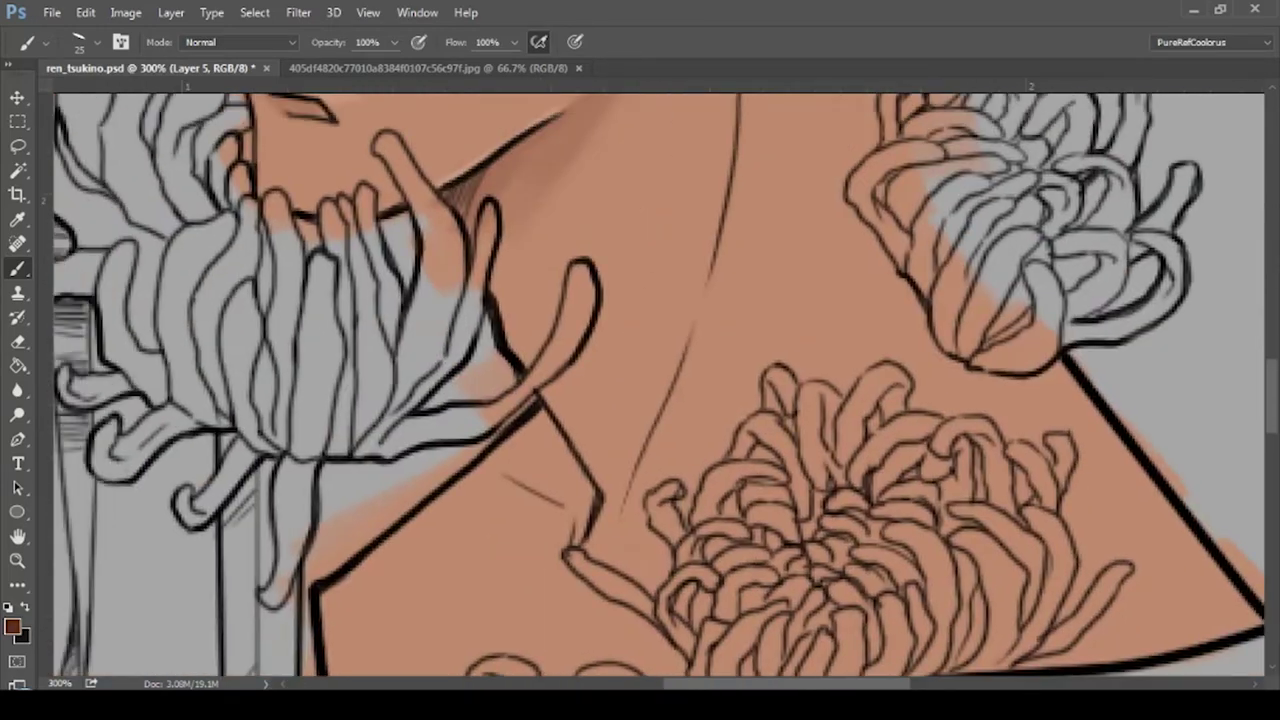
pyautogui.moveTo(530, 410); pyautogui.dragTo(585, 510)
pyautogui.moveTo(540, 460); pyautogui.dragTo(600, 550)
pyautogui.moveTo(530, 420)
pyautogui.mouseDown()
pyautogui.moveTo(470, 530)
pyautogui.moveTo(470, 580)
pyautogui.mouseUp()
pyautogui.moveTo(550, 560); pyautogui.dragTo(400, 630)
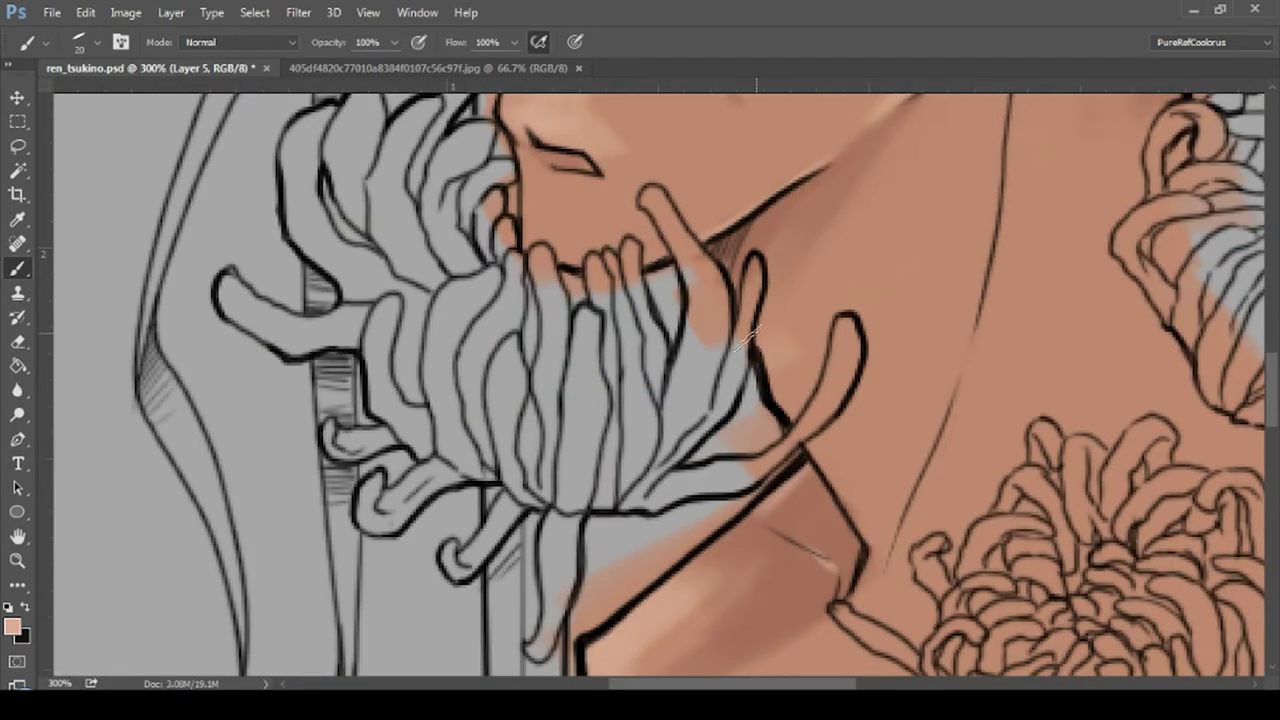
pyautogui.moveTo(745, 340); pyautogui.dragTo(800, 420)
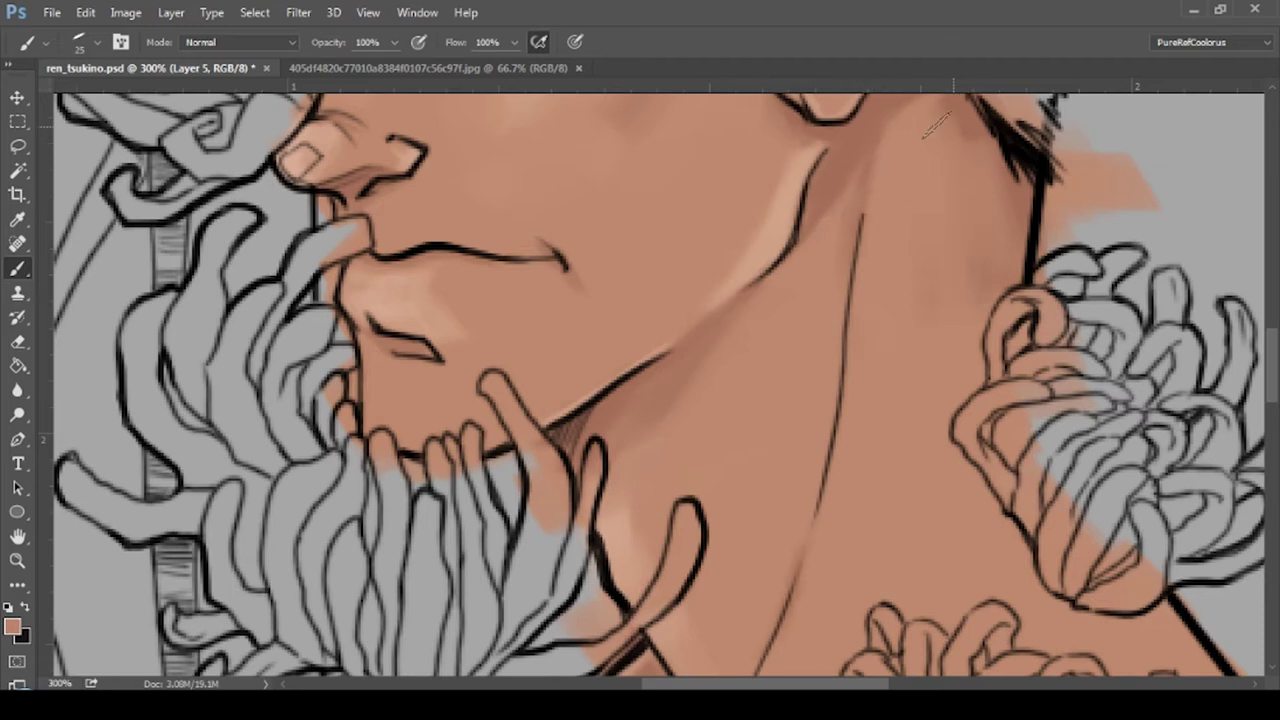
pyautogui.hotkey('ctrl', '0')
pyautogui.hotkey('ctrl', '+')
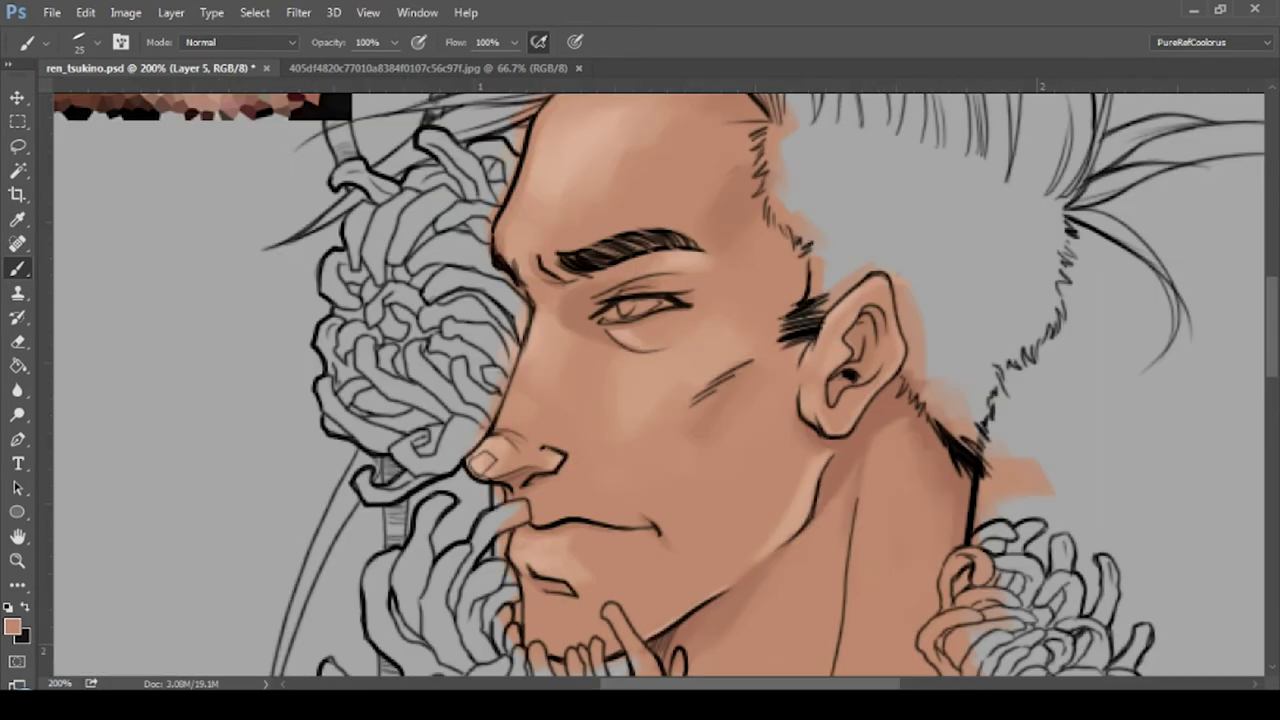
# - Lasso and paint highlights on the cheek, brow, beside the ear, lower lip and jaw
pyautogui.press('l')
pyautogui.moveTo(625, 358); pyautogui.dragTo(616, 356)
pyautogui.click(634, 332)
pyautogui.moveTo(666, 258); pyautogui.dragTo(668, 262)
pyautogui.moveTo(840, 318); pyautogui.dragTo(842, 316)
pyautogui.moveTo(560, 542); pyautogui.dragTo(516, 540)
pyautogui.moveTo(830, 458); pyautogui.dragTo(764, 546)
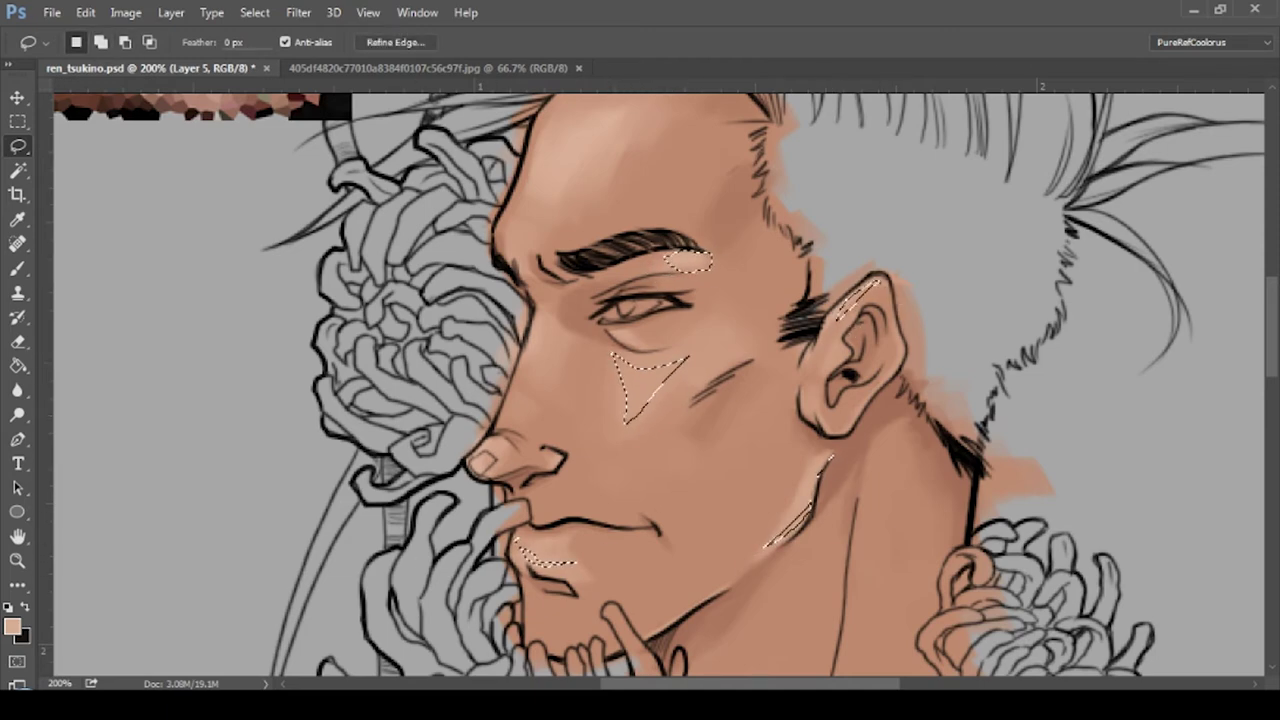
pyautogui.press('b')
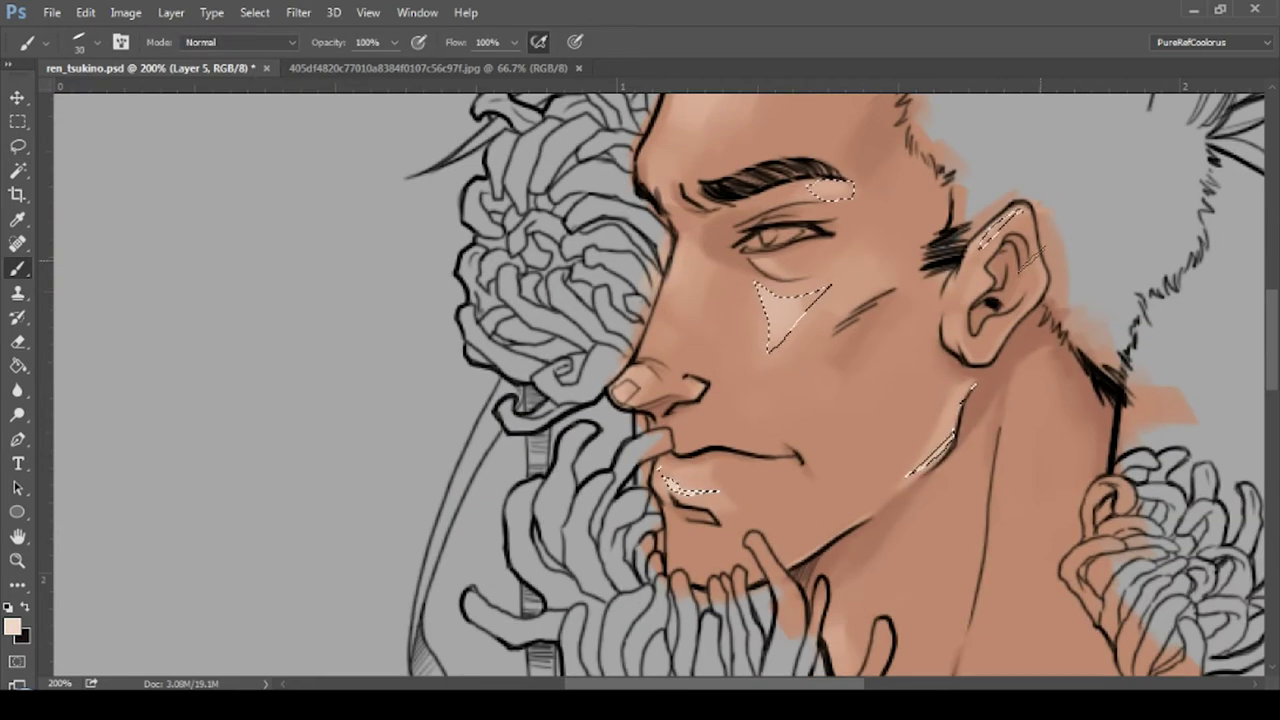
pyautogui.hotkey('ctrl', 'd')
# - Add the ear and cheek slash marks to the selection and sample the light peach highlight
pyautogui.press('l')
pyautogui.press('b')
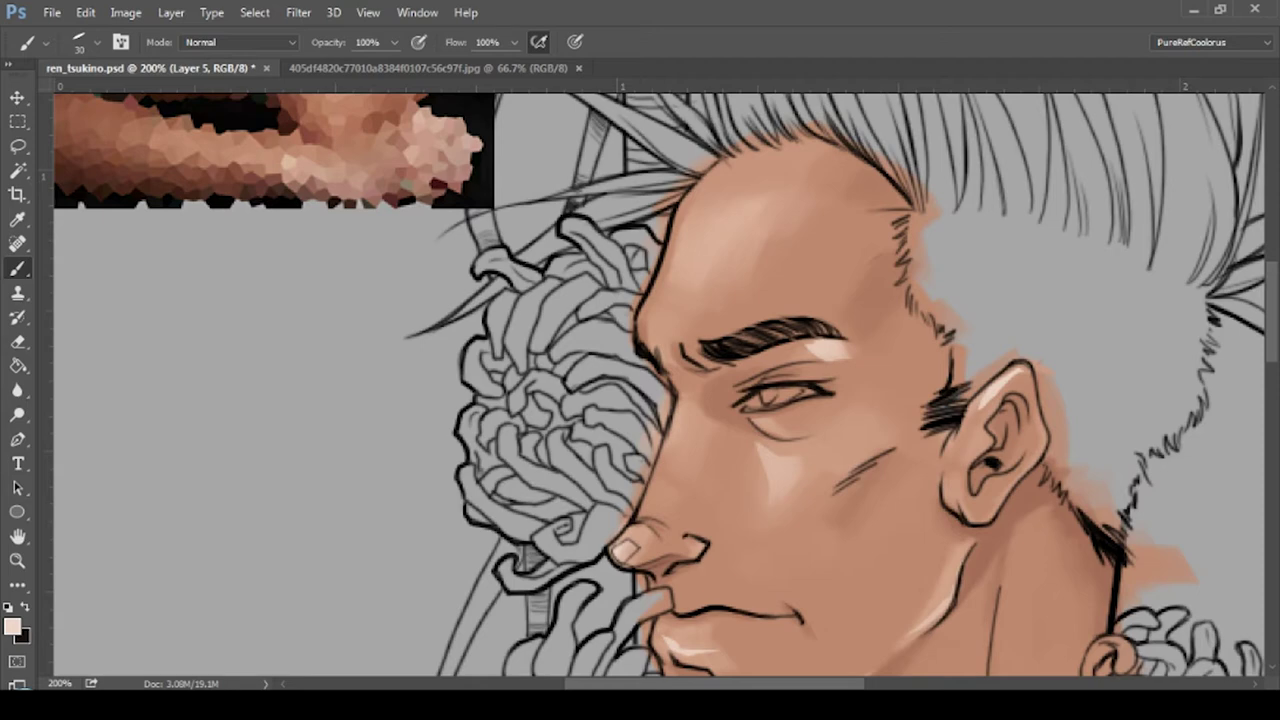
pyautogui.press('l')
pyautogui.press('shift')
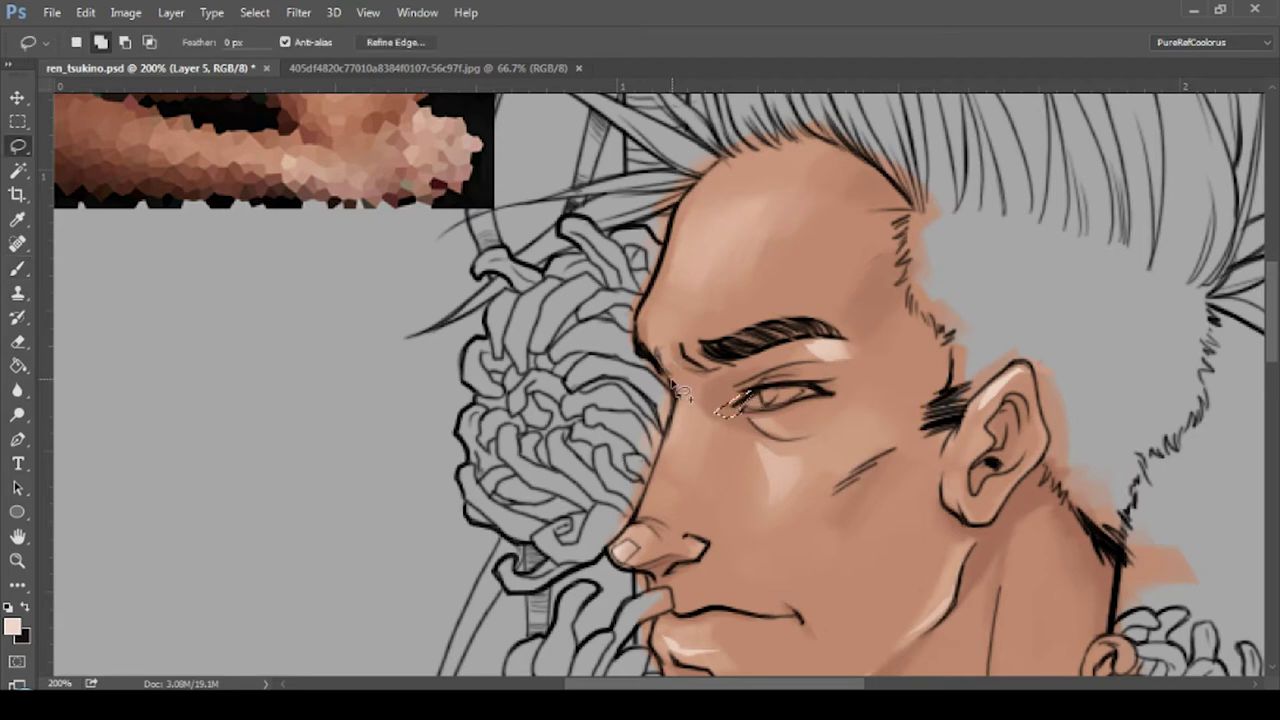
pyautogui.moveTo(977, 485); pyautogui.dragTo(851, 355)
pyautogui.moveTo(775, 330); pyautogui.dragTo(708, 372)
pyautogui.press('b')
pyautogui.scroll(5, 222, 240)
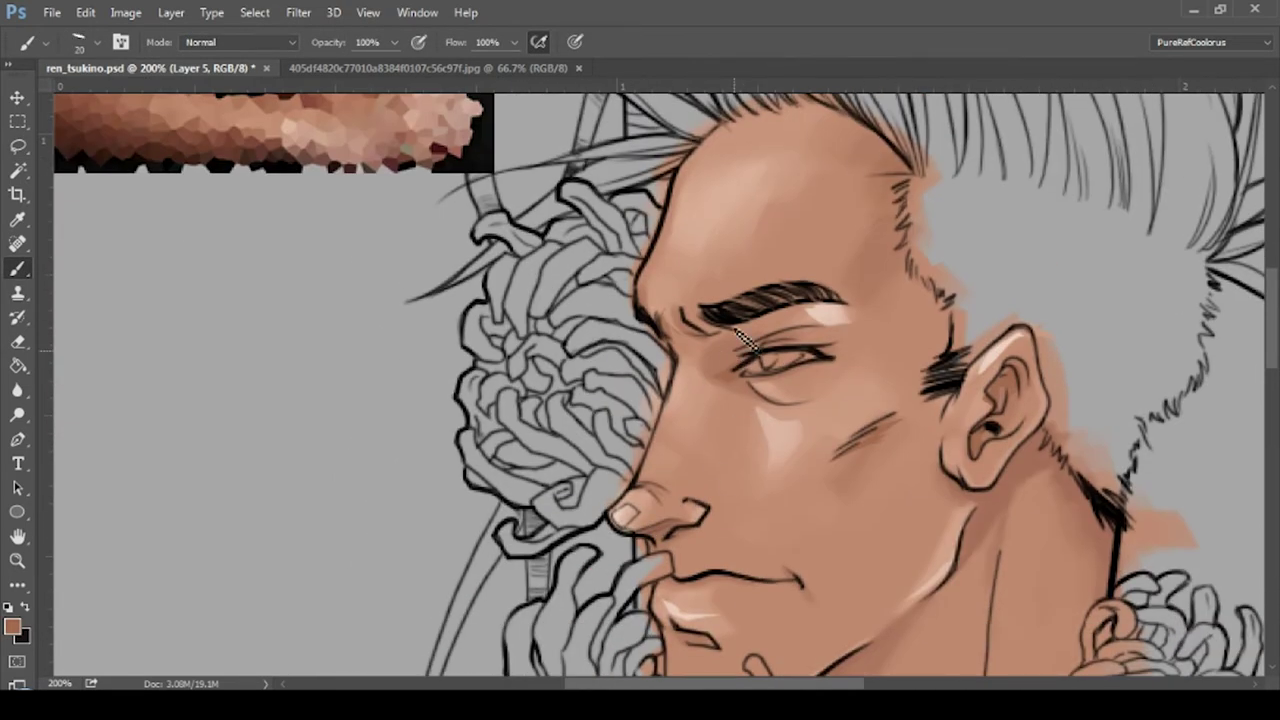
pyautogui.keyDown('alt'); pyautogui.click(275, 155); pyautogui.keyUp('alt')
# - Paint a soft darker-tan shadow under the eye with a small brush
pyautogui.press('[')
pyautogui.press('[')
pyautogui.press('[')
pyautogui.keyDown('alt'); pyautogui.click(824, 316); pyautogui.keyUp('alt')
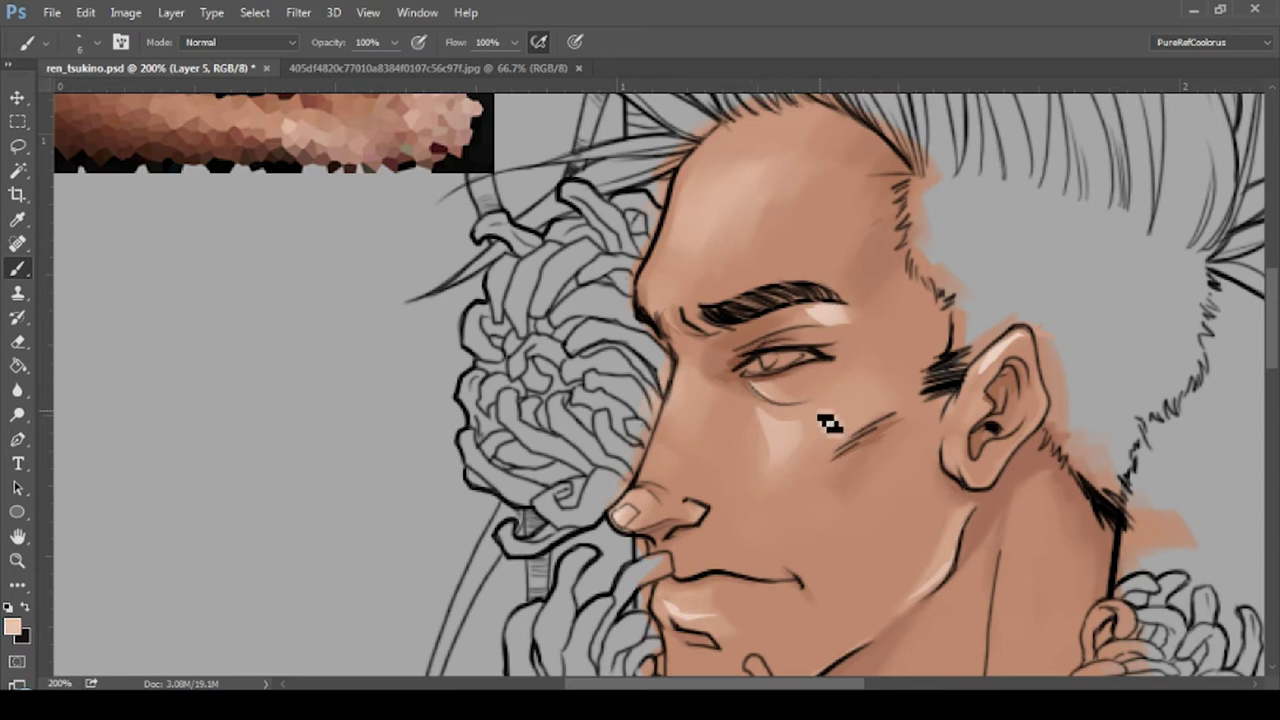
pyautogui.keyDown('alt'); pyautogui.click(875, 367); pyautogui.keyUp('alt')
pyautogui.moveTo(750, 385); pyautogui.dragTo(815, 400)
pyautogui.press(']')
pyautogui.keyDown('alt'); pyautogui.click(894, 428); pyautogui.keyUp('alt')
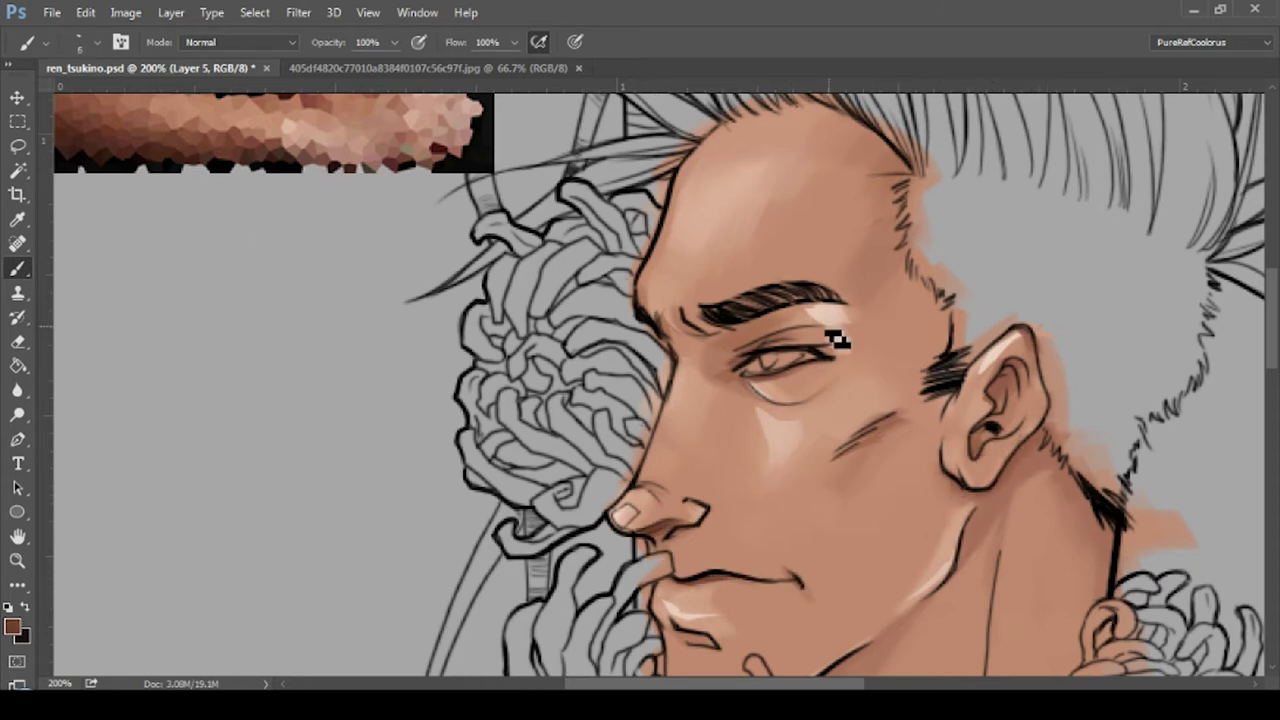
# - Shade the collar's right and lower edges in darker brown and touch up the collar edge
pyautogui.moveTo(832, 370); pyautogui.dragTo(667, 105)
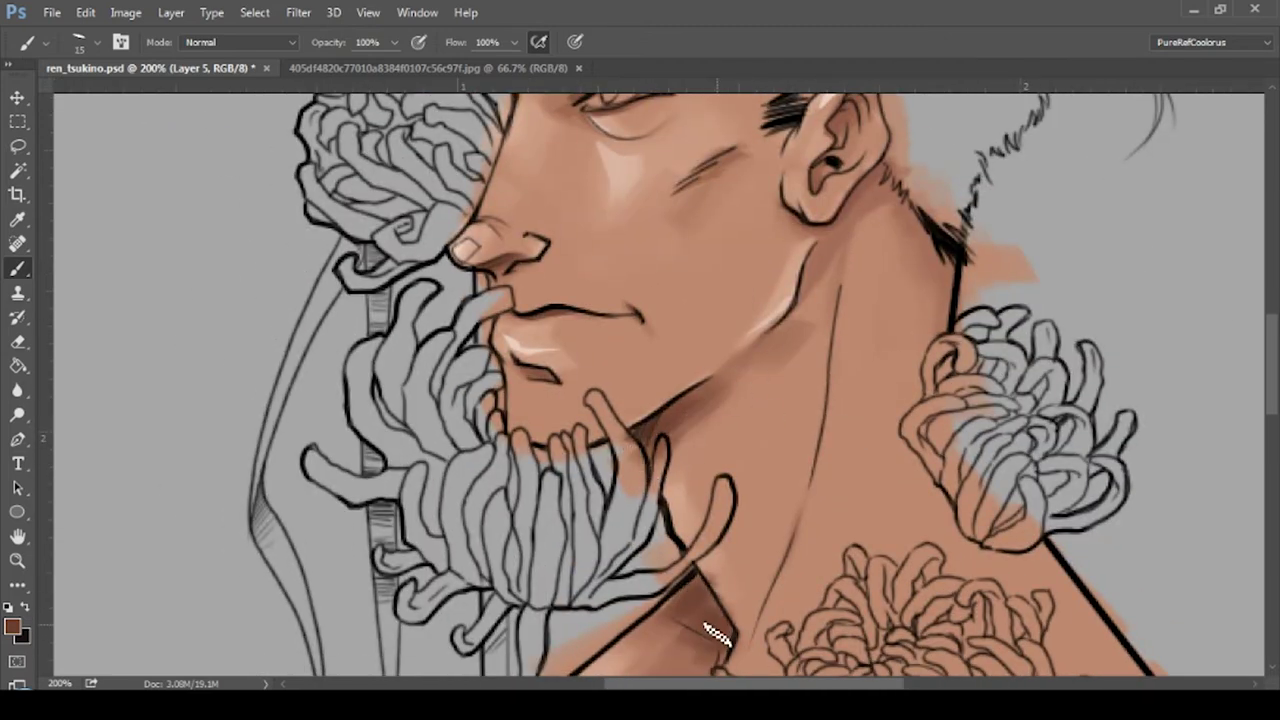
pyautogui.moveTo(715, 606); pyautogui.dragTo(480, 356)
pyautogui.press(']')
pyautogui.press(']')
pyautogui.press(']')
pyautogui.moveTo(820, 262)
pyautogui.mouseDown()
pyautogui.moveTo(945, 435)
pyautogui.moveTo(780, 478)
pyautogui.mouseUp()
pyautogui.moveTo(830, 320); pyautogui.dragTo(950, 450)
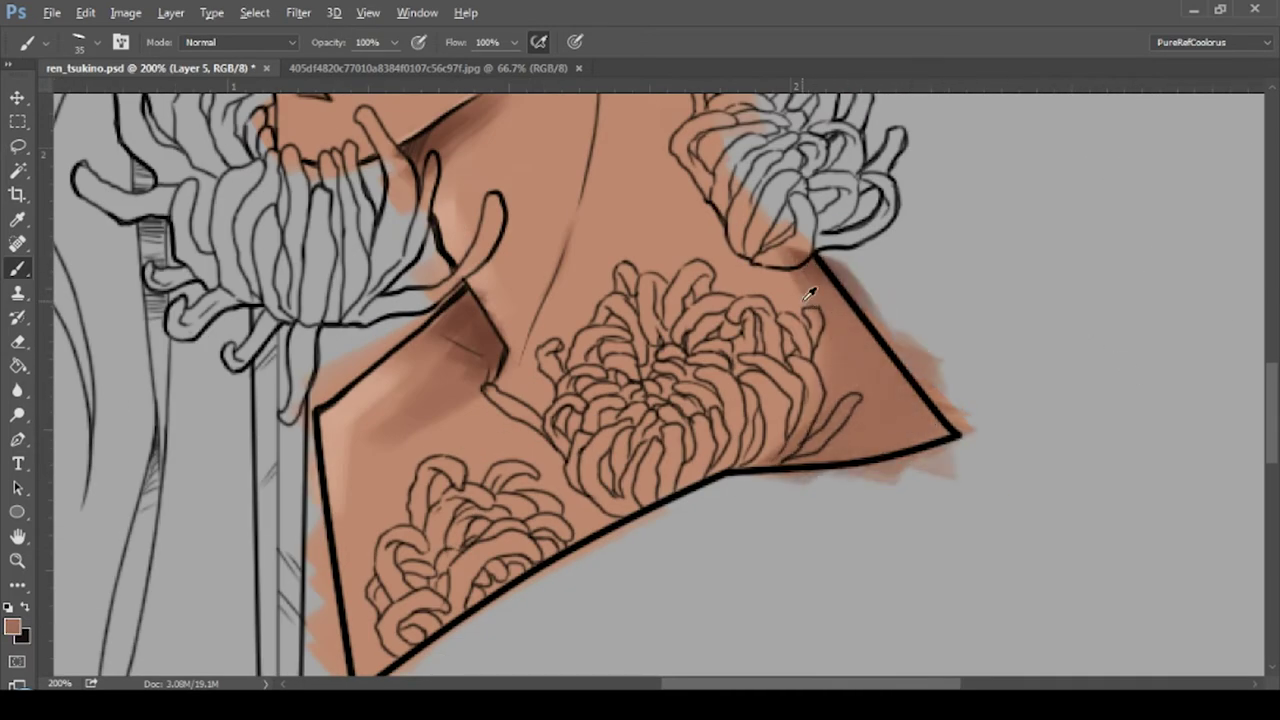
pyautogui.keyDown('alt'); pyautogui.click(770, 410); pyautogui.keyUp('alt')
pyautogui.keyDown('alt'); pyautogui.click(457, 333); pyautogui.keyUp('alt')
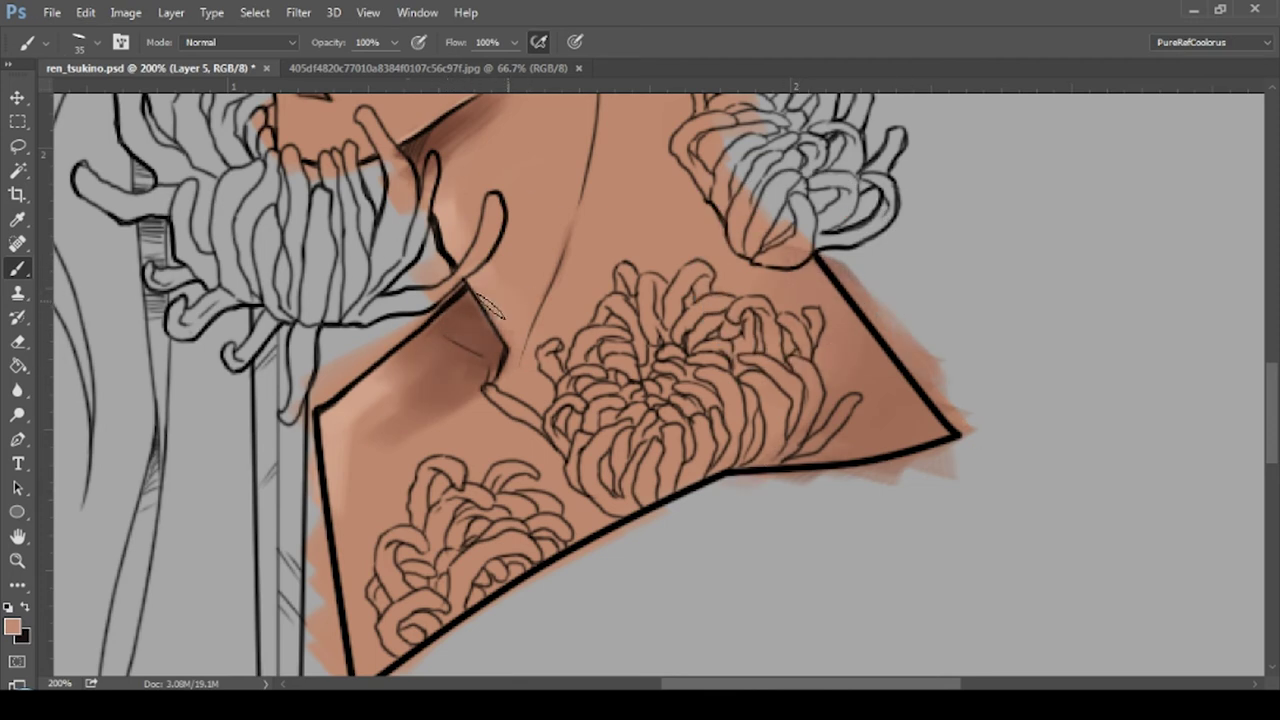
pyautogui.moveTo(401, 430); pyautogui.dragTo(382, 393)
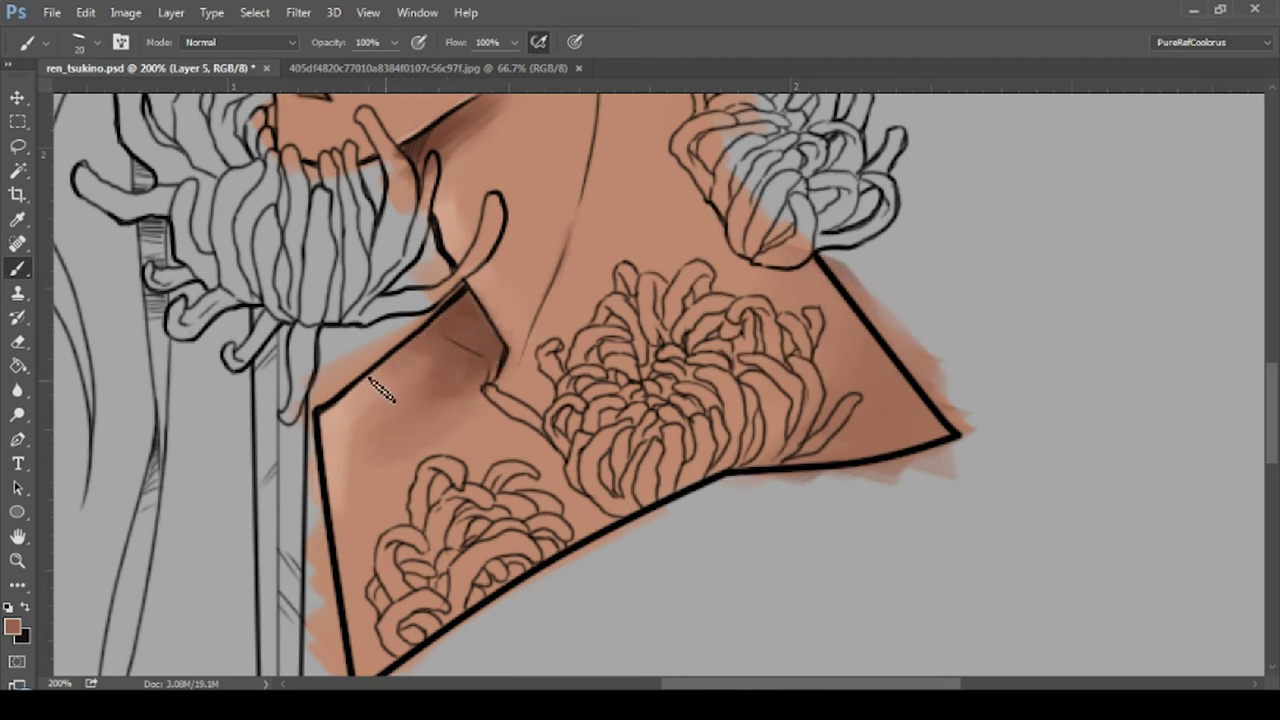
pyautogui.press('[')
pyautogui.press('[')
pyautogui.press('[')
# - Paint soft light-peach shading on the cheek and jaw
pyautogui.moveTo(590, 265); pyautogui.dragTo(680, 420)
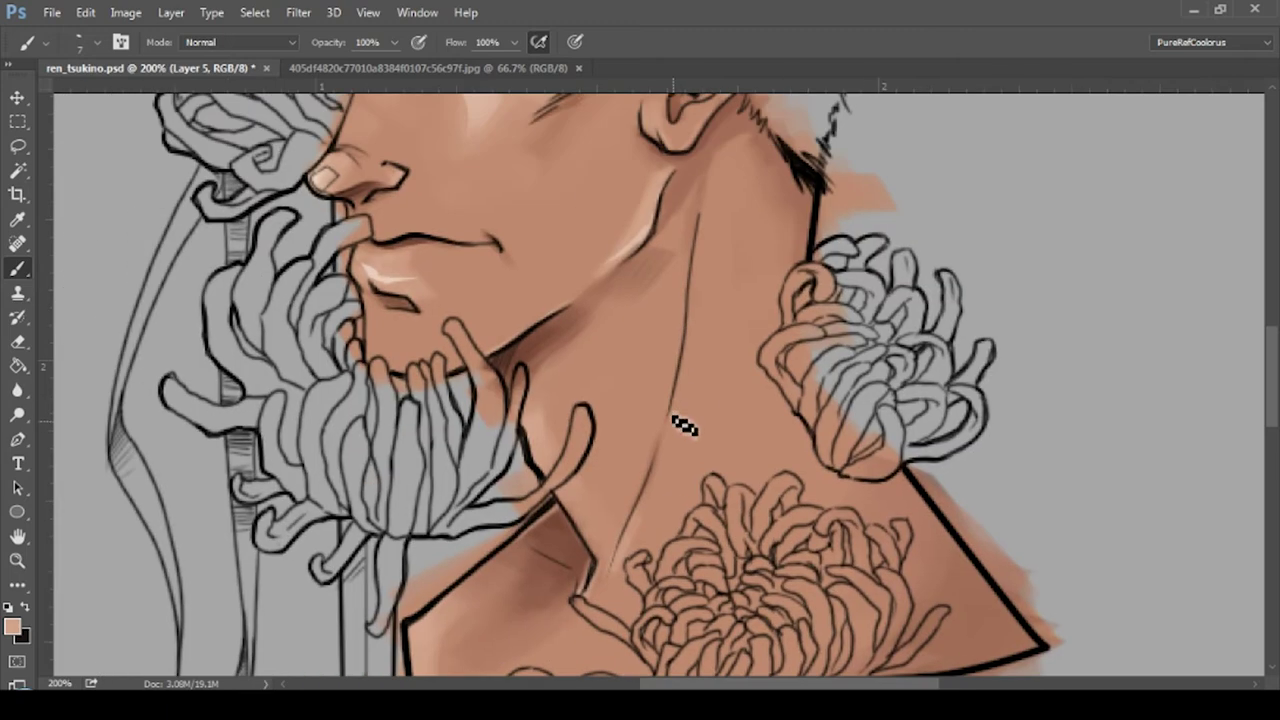
pyautogui.press(']')
pyautogui.press(']')
pyautogui.press(']')
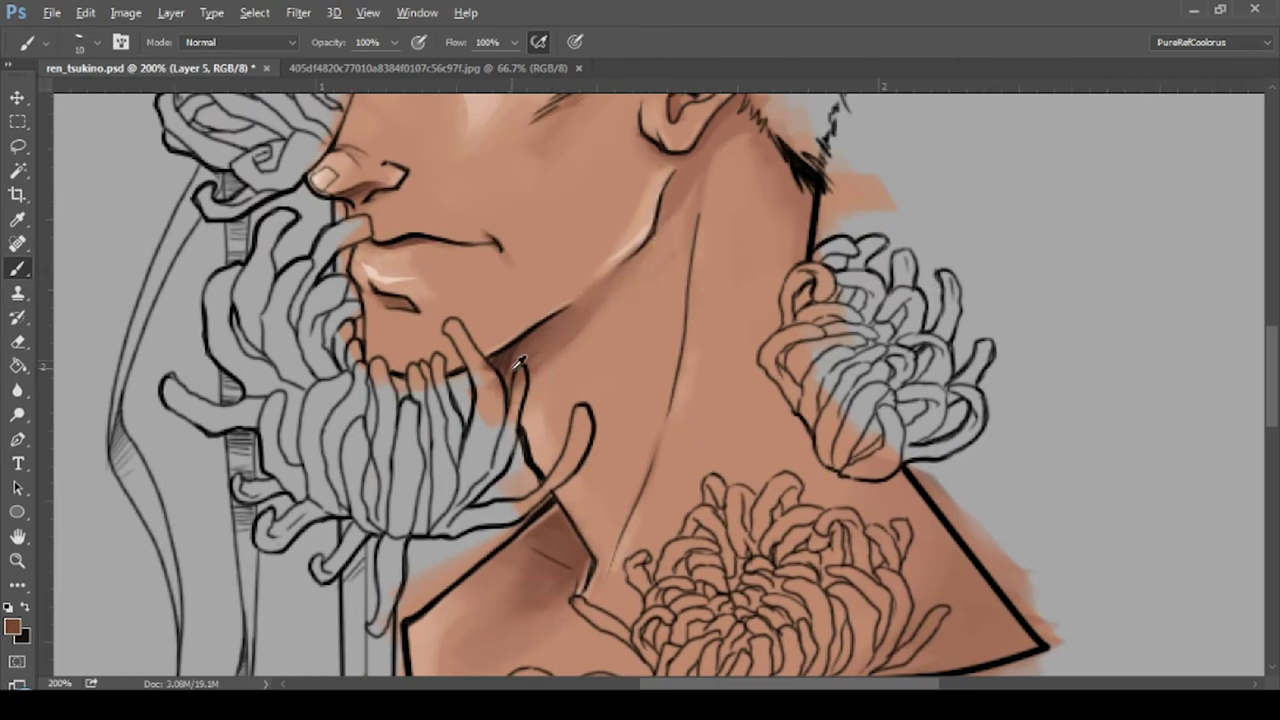
pyautogui.moveTo(657, 266); pyautogui.dragTo(727, 421)
pyautogui.press('[')
pyautogui.keyDown('alt'); pyautogui.click(445, 487); pyautogui.keyUp('alt')
pyautogui.keyDown('alt'); pyautogui.click(653, 195); pyautogui.keyUp('alt')
pyautogui.moveTo(660, 330); pyautogui.dragTo(680, 370)
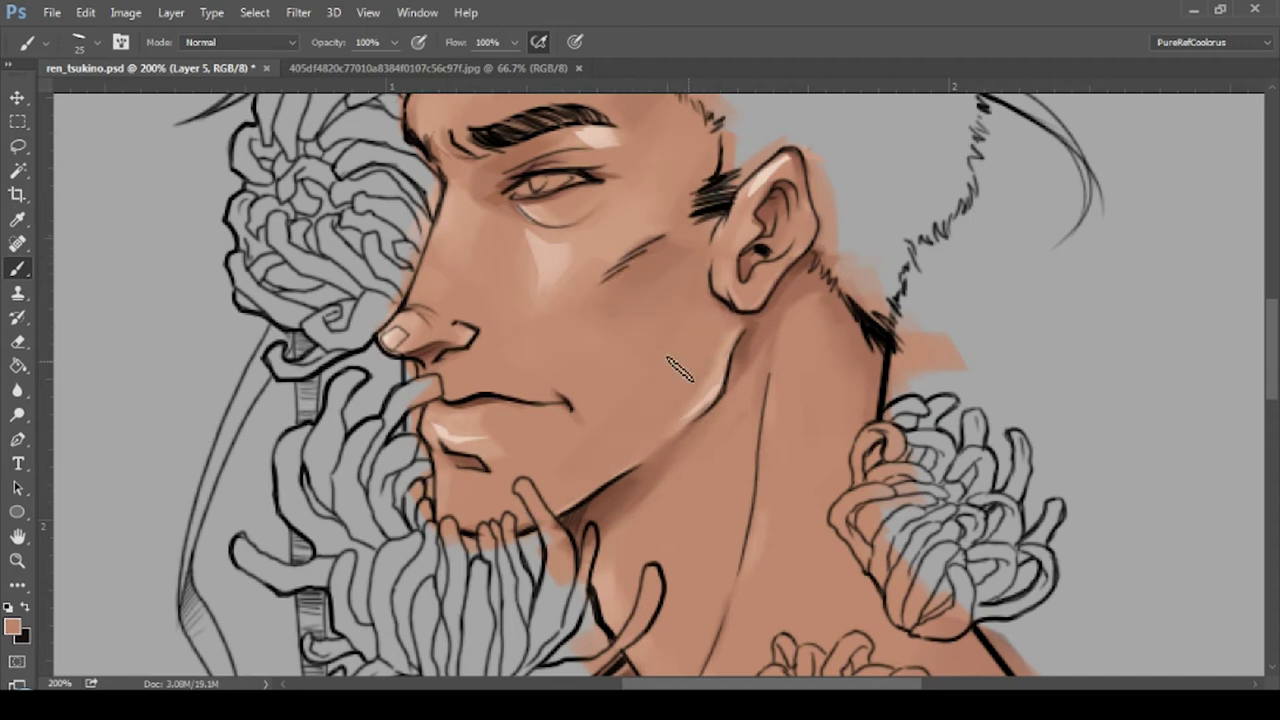
# - Lasso highlight areas on the forehead, nose edge, beside the ear and along the neck
pyautogui.moveTo(1049, 260); pyautogui.dragTo(909, 380)
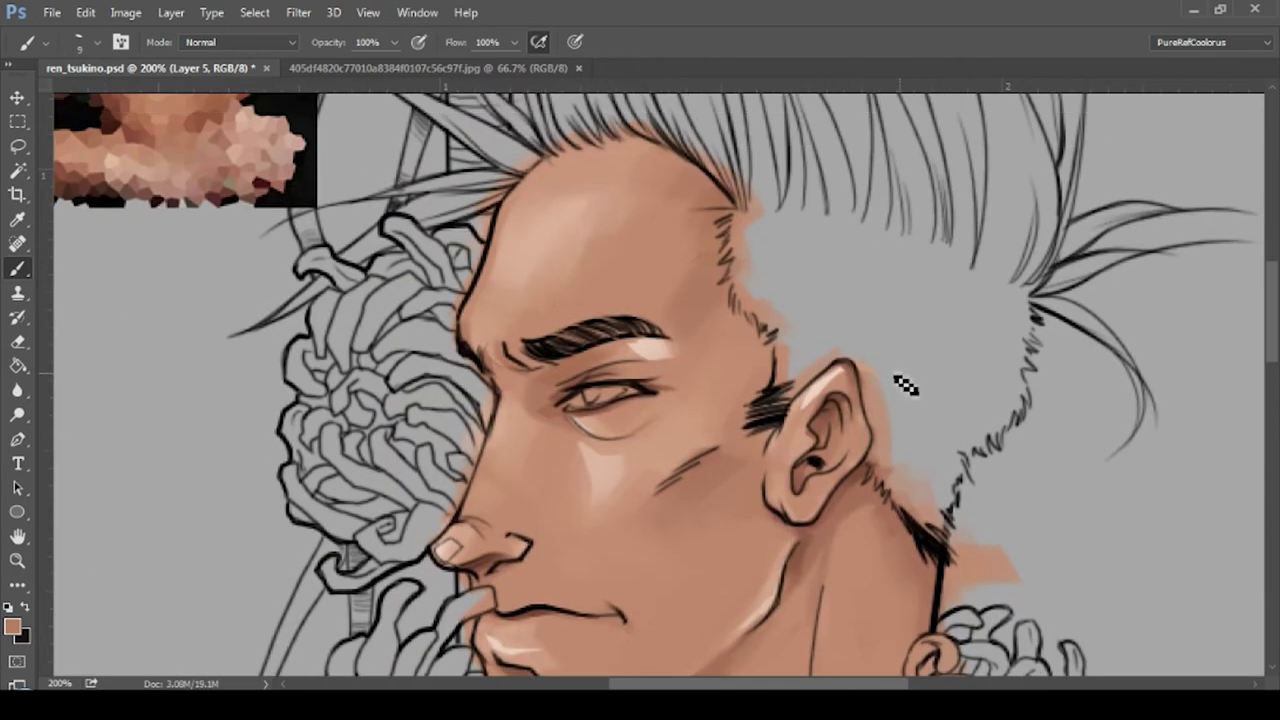
pyautogui.press('l')
pyautogui.moveTo(540, 195); pyautogui.dragTo(530, 182)
pyautogui.moveTo(505, 395); pyautogui.dragTo(490, 440)
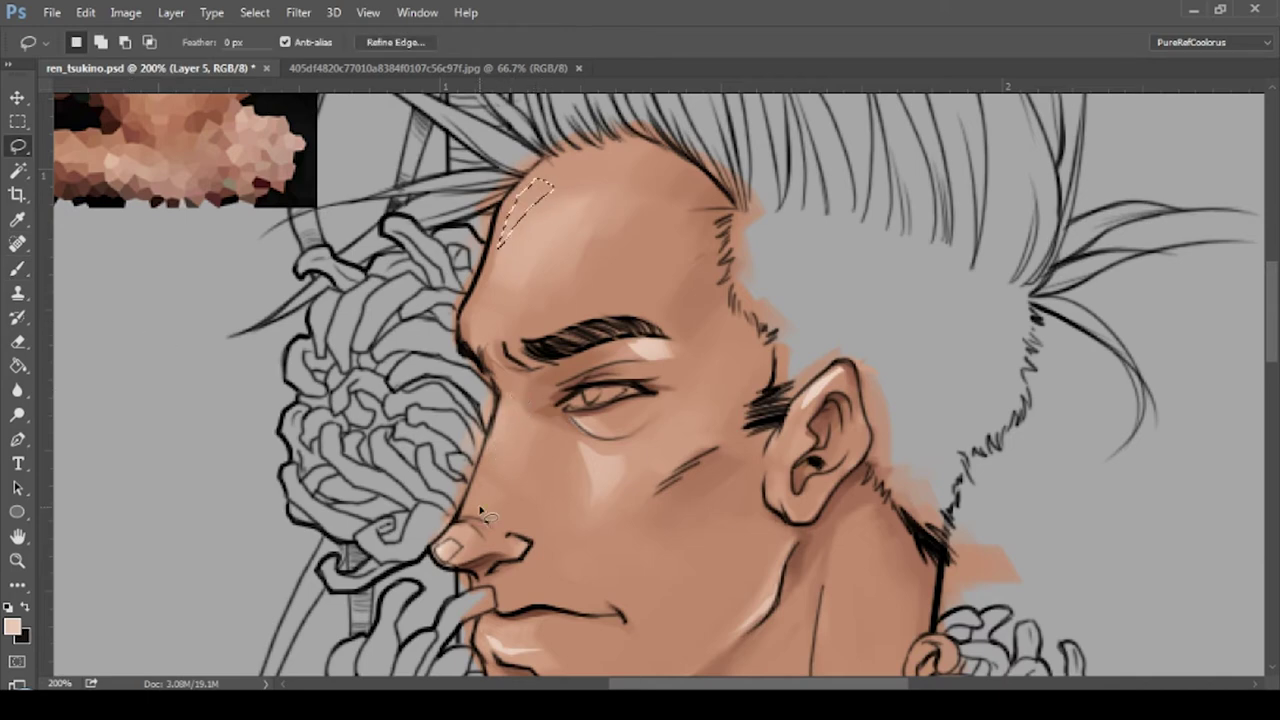
pyautogui.moveTo(786, 435); pyautogui.dragTo(787, 520)
pyautogui.moveTo(560, 660); pyautogui.dragTo(620, 180)
pyautogui.moveTo(640, 440); pyautogui.dragTo(578, 500)
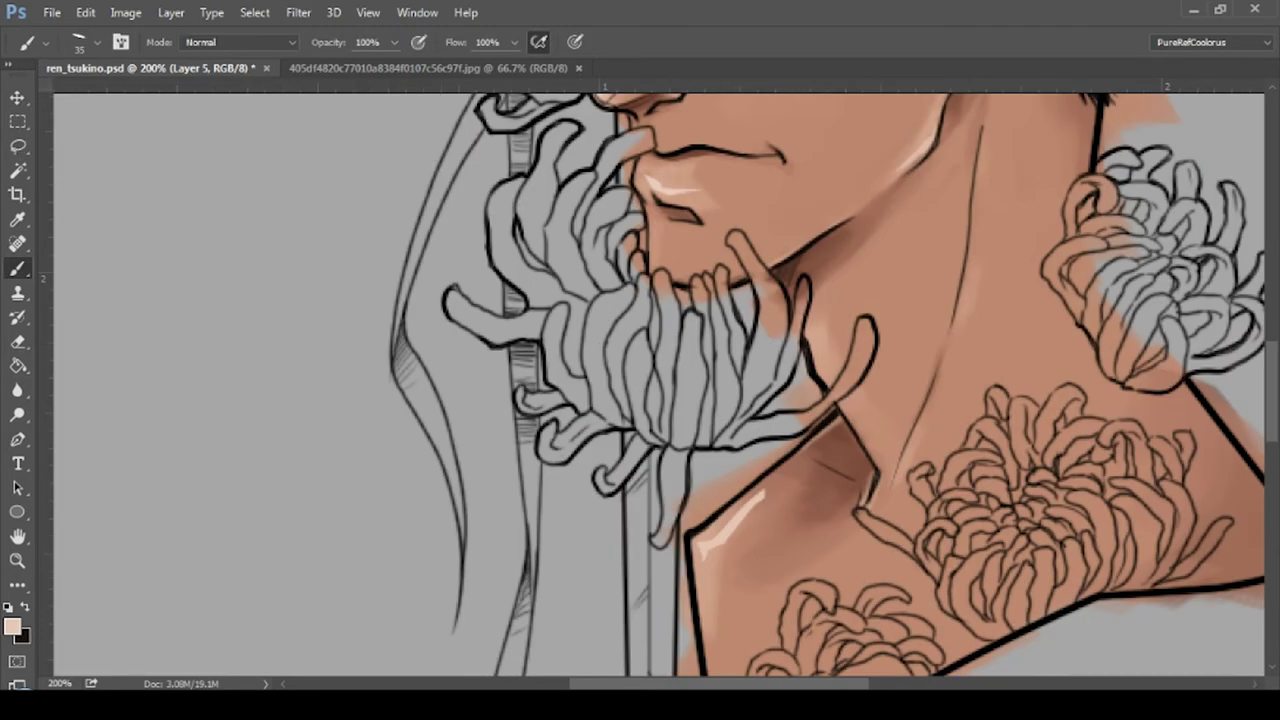
pyautogui.hotkey('ctrl', '0')
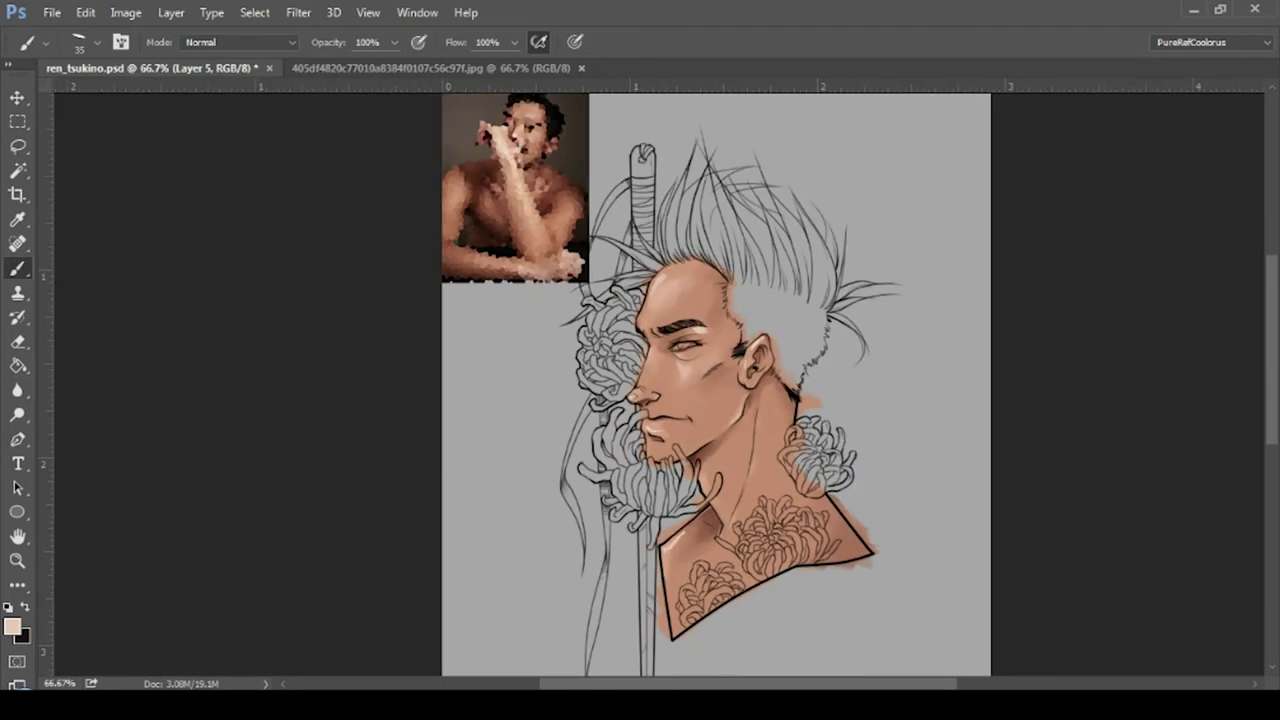
# - Brush a pale highlight on the eye, sample a light beige, and select the 'white' layer
pyautogui.scroll(5, 690, 340)
pyautogui.click(12, 626)
pyautogui.click(1074, 362)
pyautogui.moveTo(810, 320); pyautogui.dragTo(745, 340)
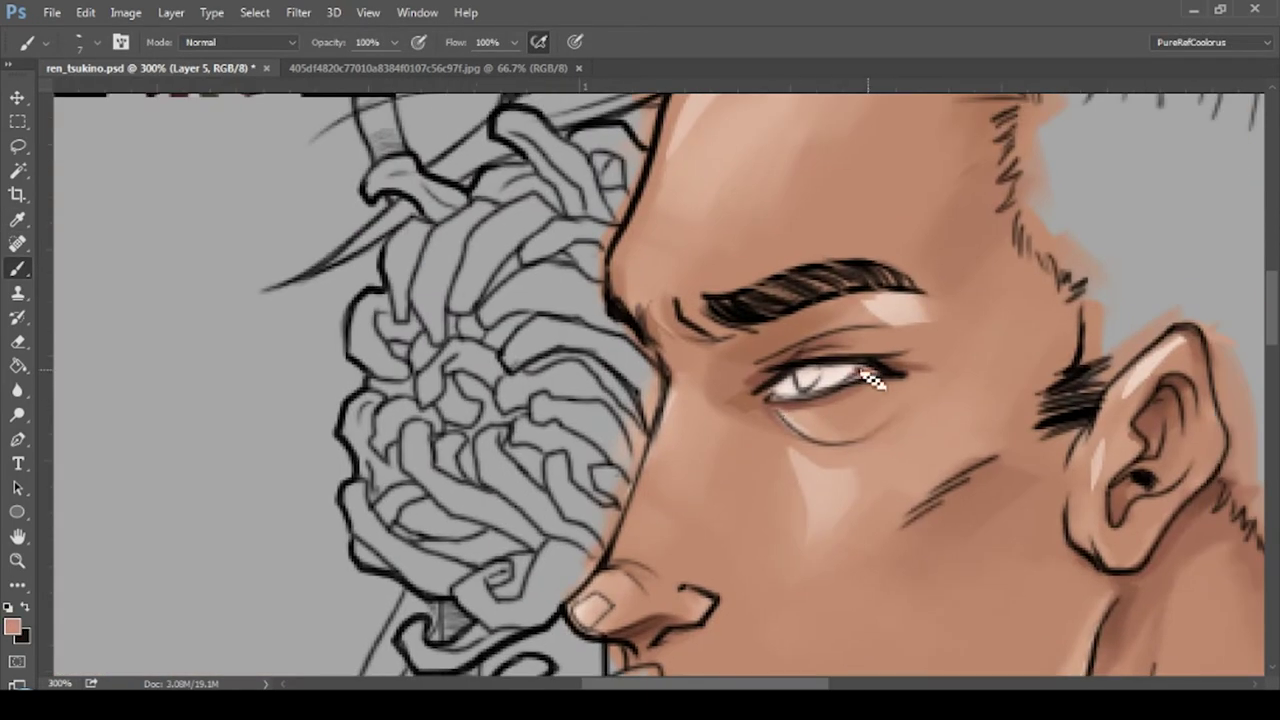
pyautogui.hscroll(2, 659, 388)
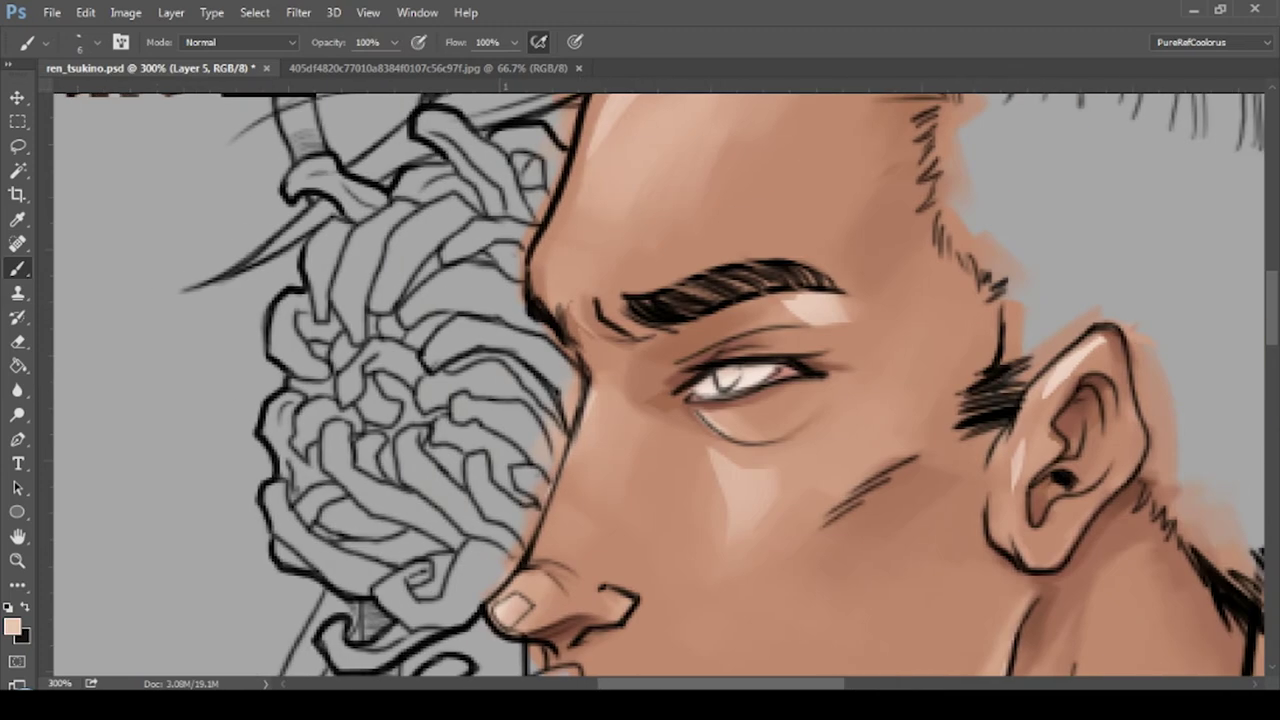
pyautogui.keyDown('alt'); pyautogui.click(738, 384); pyautogui.keyUp('alt')
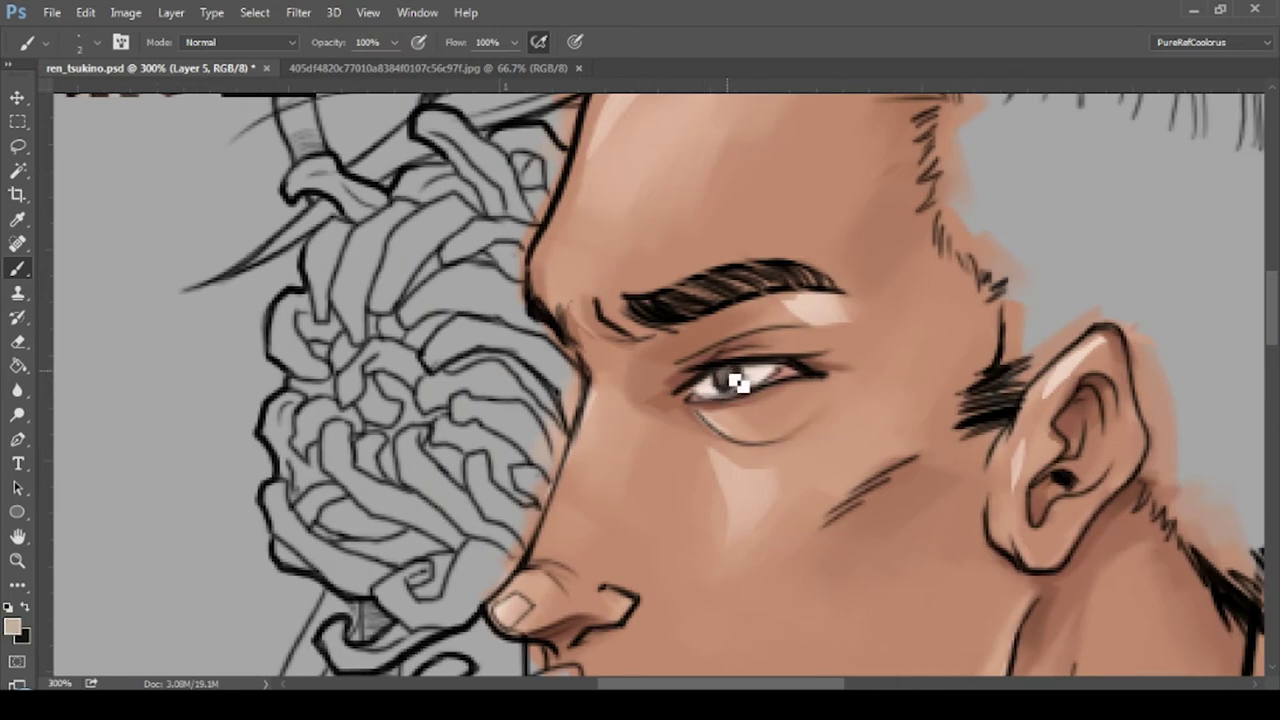
pyautogui.press('x')
pyautogui.keyDown('ctrl'); pyautogui.click(730, 395); pyautogui.keyUp('ctrl')
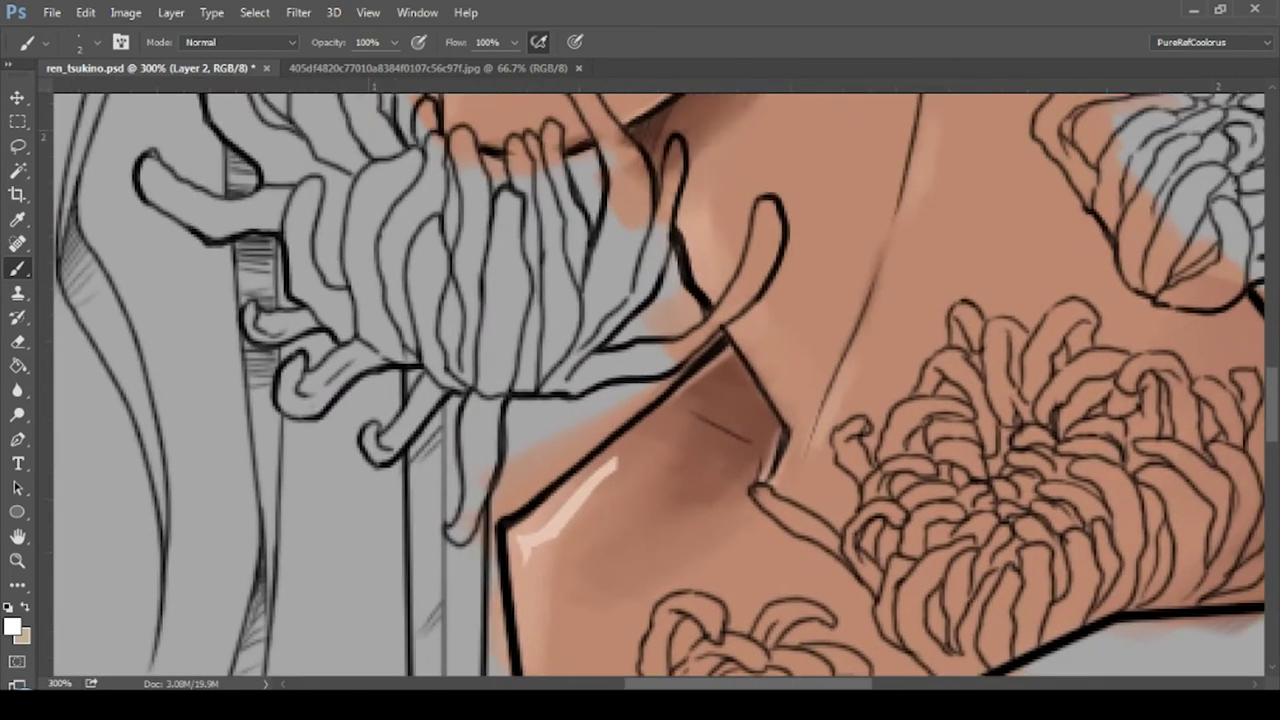
# - Repaint the neck shading in sampled skin tone, outline the neck edge in black, and save
pyautogui.keyDown('alt'); pyautogui.click(645, 457); pyautogui.keyUp('alt')
pyautogui.moveTo(628, 449)
pyautogui.mouseDown()
pyautogui.moveTo(543, 508)
pyautogui.moveTo(638, 453)
pyautogui.mouseUp()
pyautogui.moveTo(497, 549); pyautogui.dragTo(725, 365)
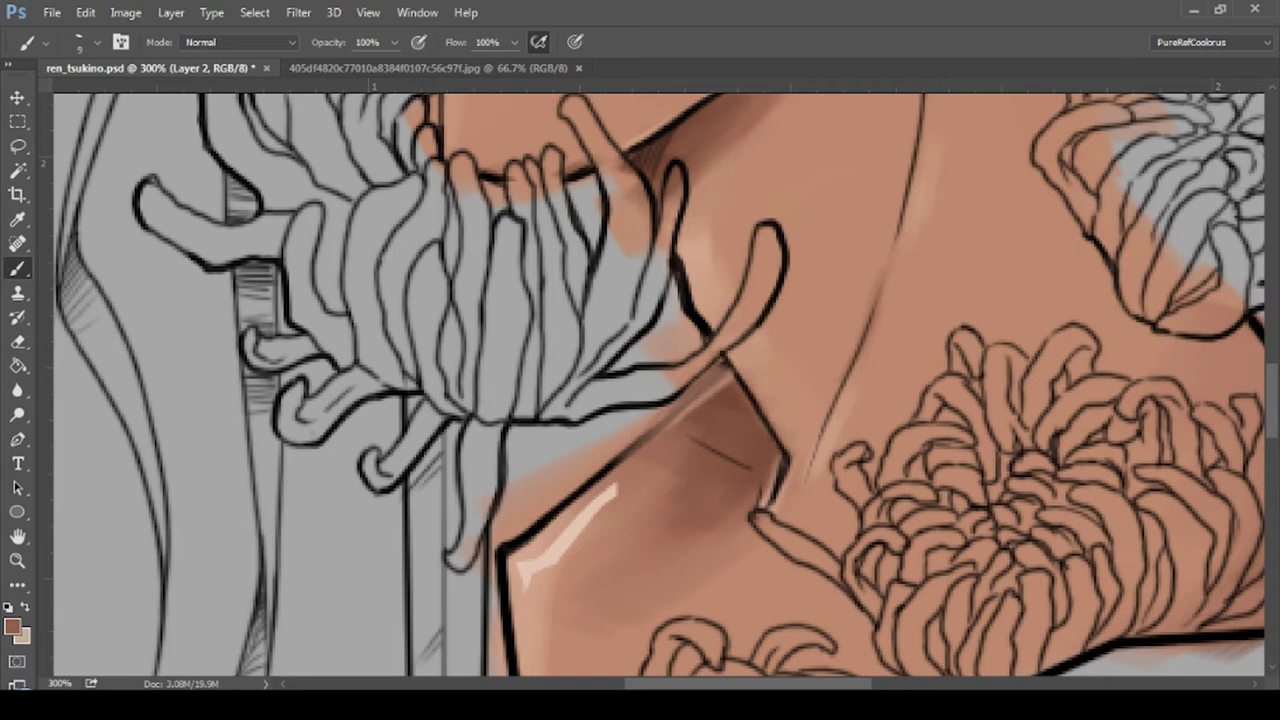
pyautogui.hotkey('ctrl', 's')
# - Paint grey over skin spill along the neck, chest, ear and the petals by the lips and chin
pyautogui.hotkey('ctrl', '-')
pyautogui.moveTo(684, 545)
pyautogui.mouseDown()
pyautogui.moveTo(662, 395)
pyautogui.moveTo(665, 265)
pyautogui.moveTo(795, 140)
pyautogui.moveTo(495, 125)
pyautogui.mouseUp()
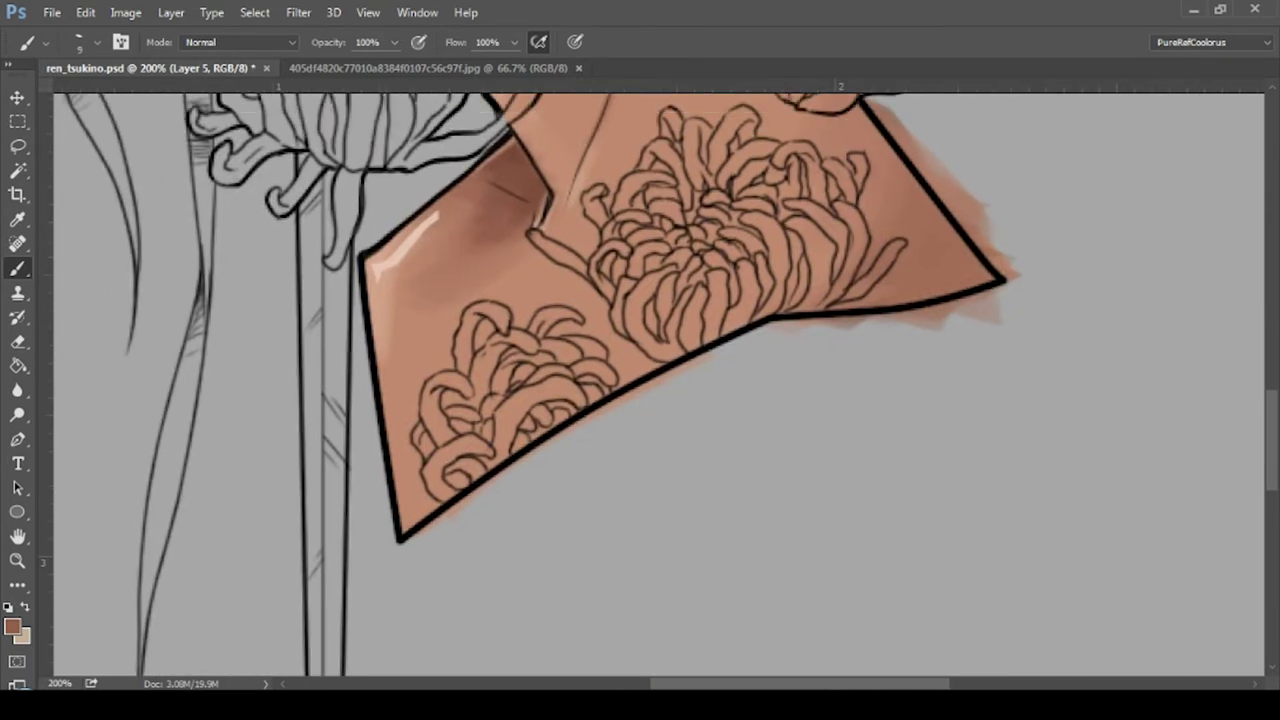
pyautogui.moveTo(740, 332)
pyautogui.mouseDown()
pyautogui.moveTo(1000, 316)
pyautogui.moveTo(965, 556)
pyautogui.mouseUp()
pyautogui.moveTo(835, 115)
pyautogui.mouseDown()
pyautogui.moveTo(1025, 432)
pyautogui.moveTo(975, 400)
pyautogui.moveTo(908, 243)
pyautogui.mouseUp()
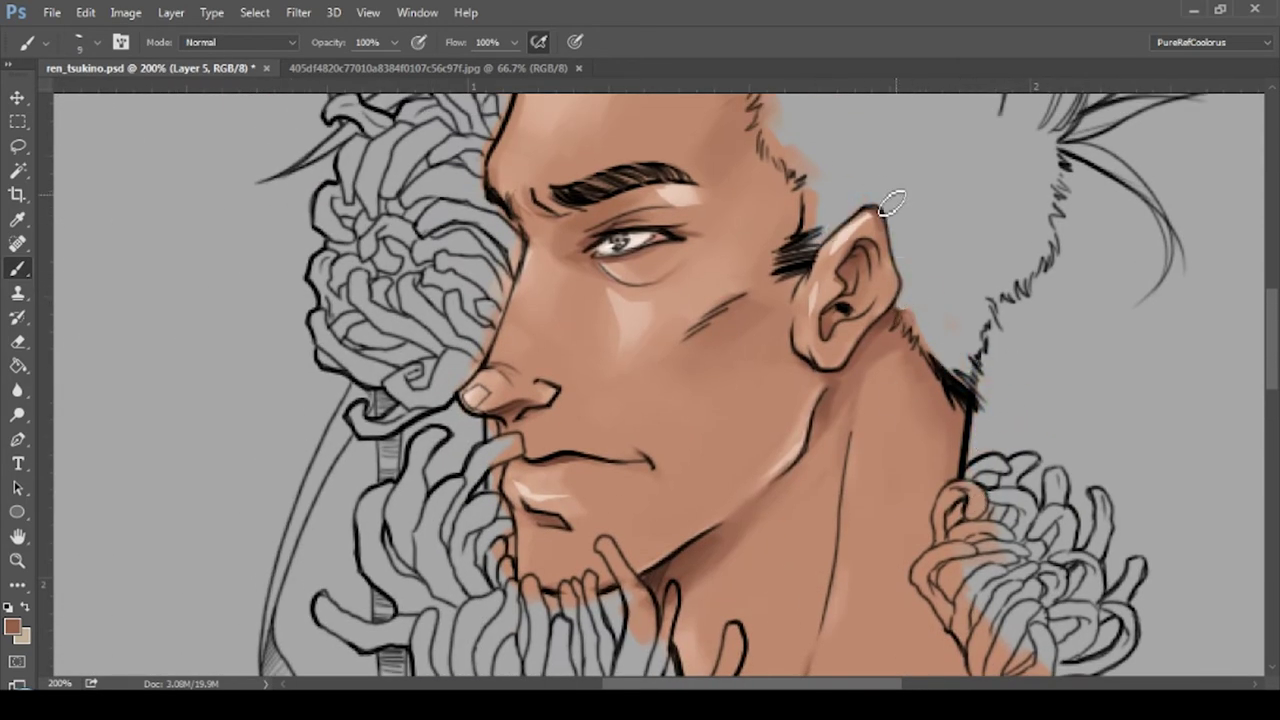
pyautogui.moveTo(964, 339); pyautogui.dragTo(913, 315)
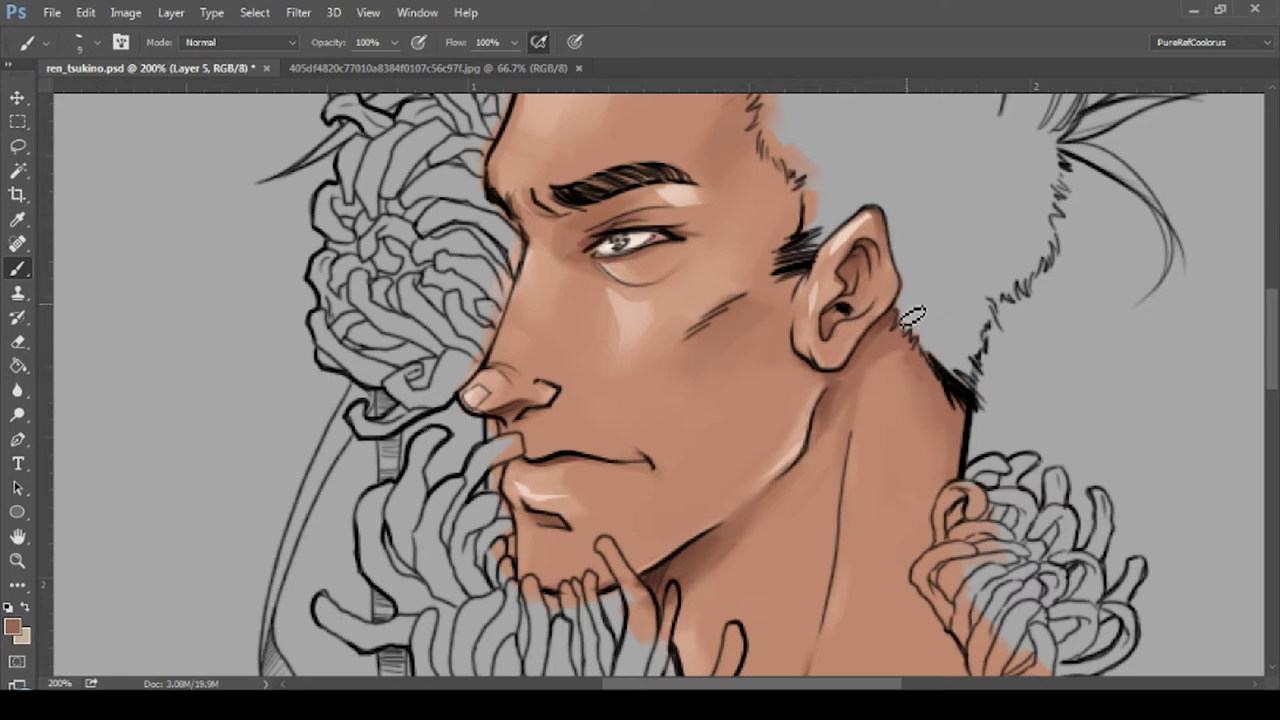
pyautogui.moveTo(503, 470)
pyautogui.mouseDown()
pyautogui.moveTo(490, 540)
pyautogui.moveTo(510, 607)
pyautogui.mouseUp()
pyautogui.moveTo(638, 595); pyautogui.dragTo(664, 660)
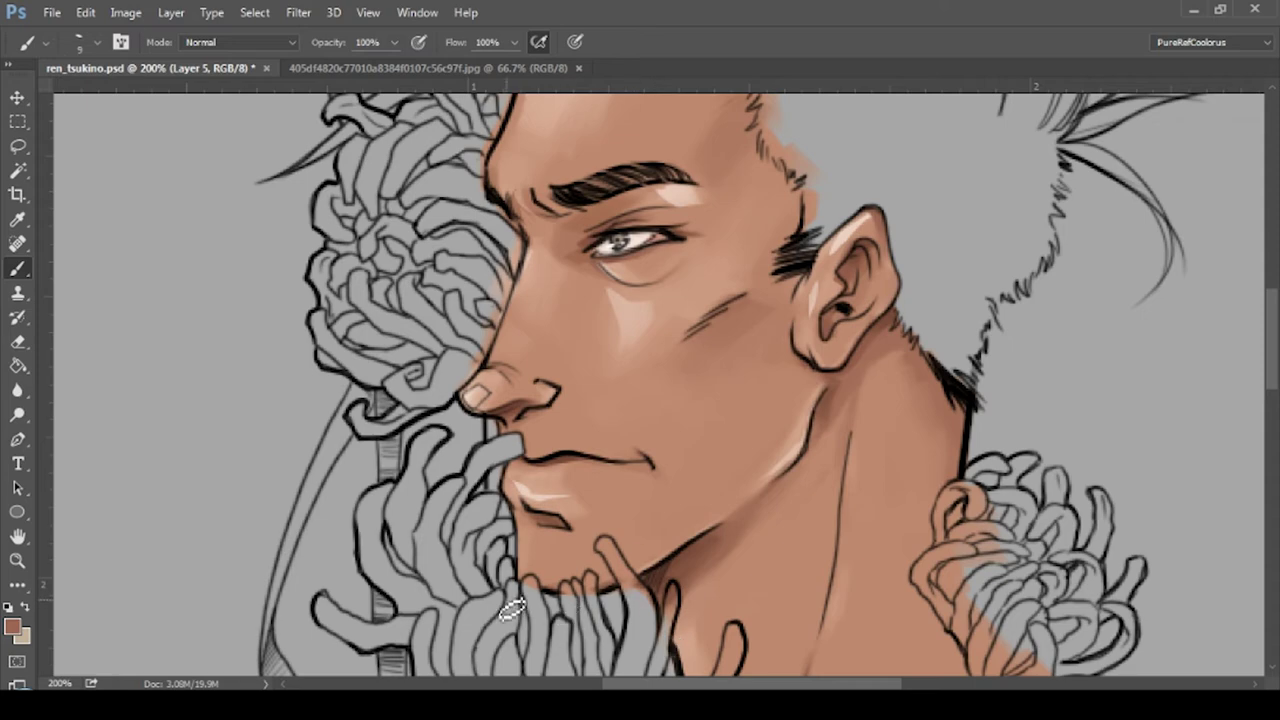
# - Pan across the nose, forehead and hair, then zoom out to show the head and chest
pyautogui.hotkey('ctrl', '+')
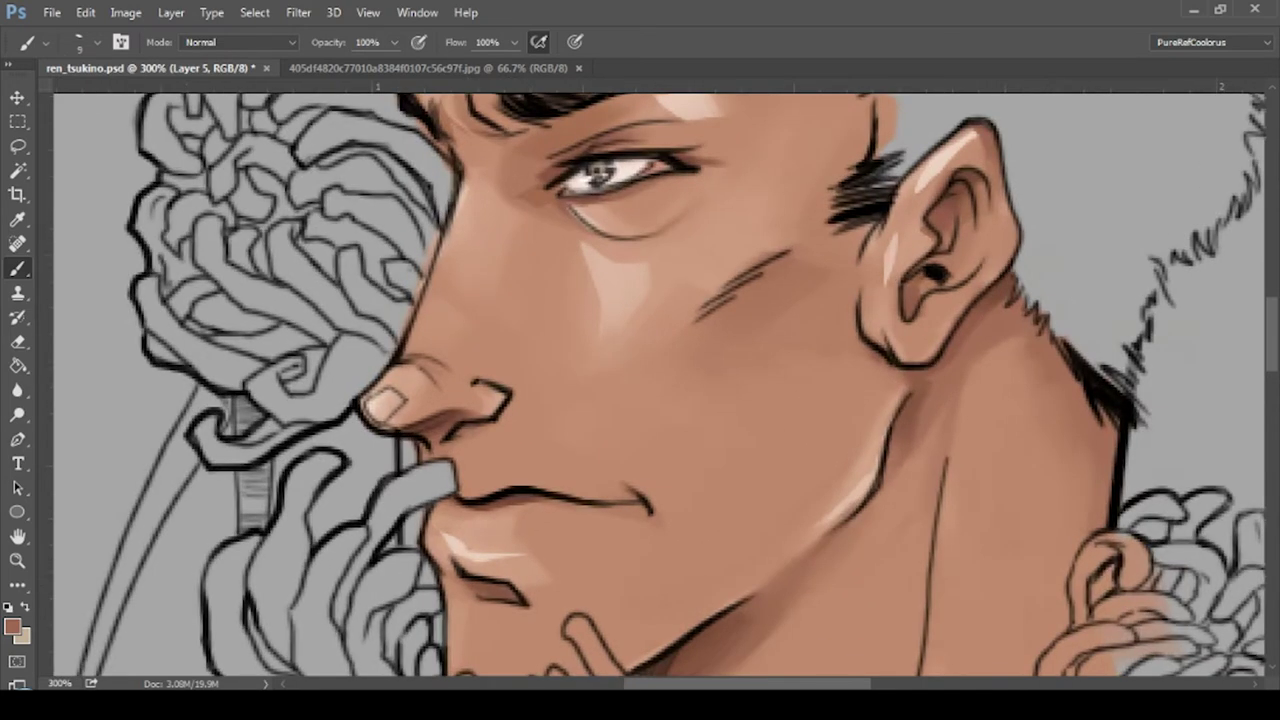
pyautogui.moveTo(441, 186); pyautogui.dragTo(755, 340)
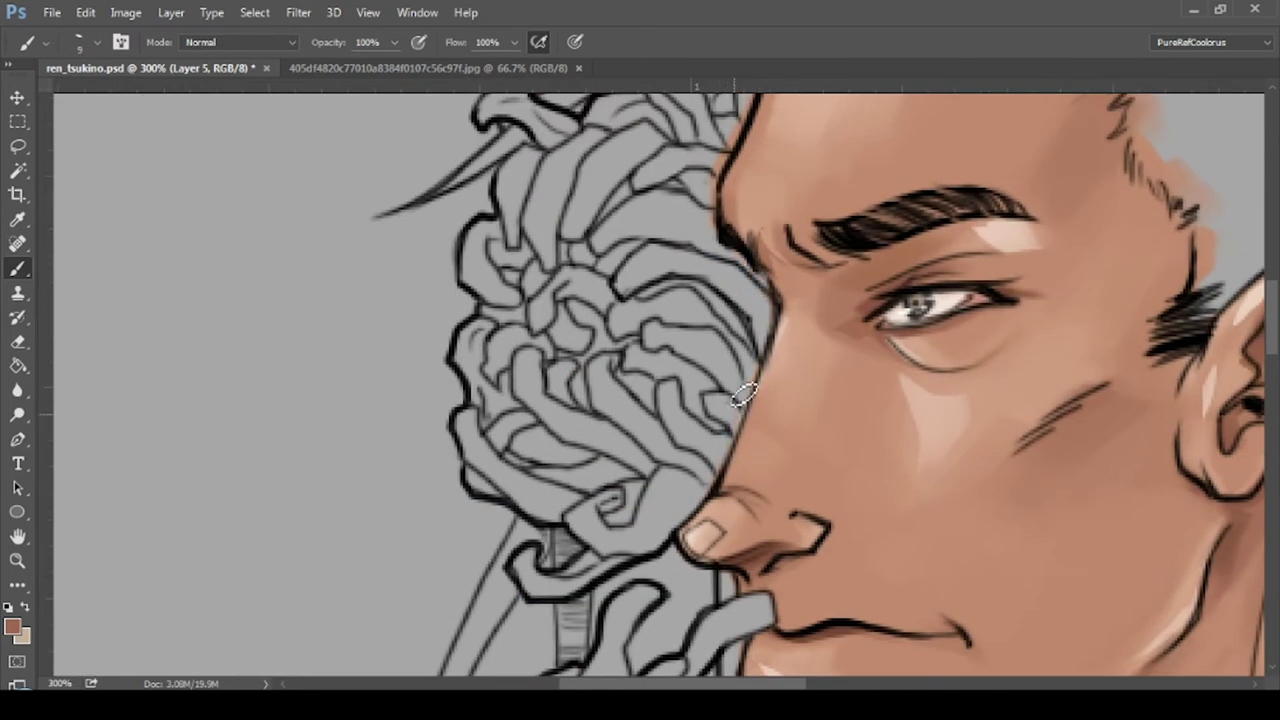
pyautogui.moveTo(700, 150); pyautogui.dragTo(810, 420)
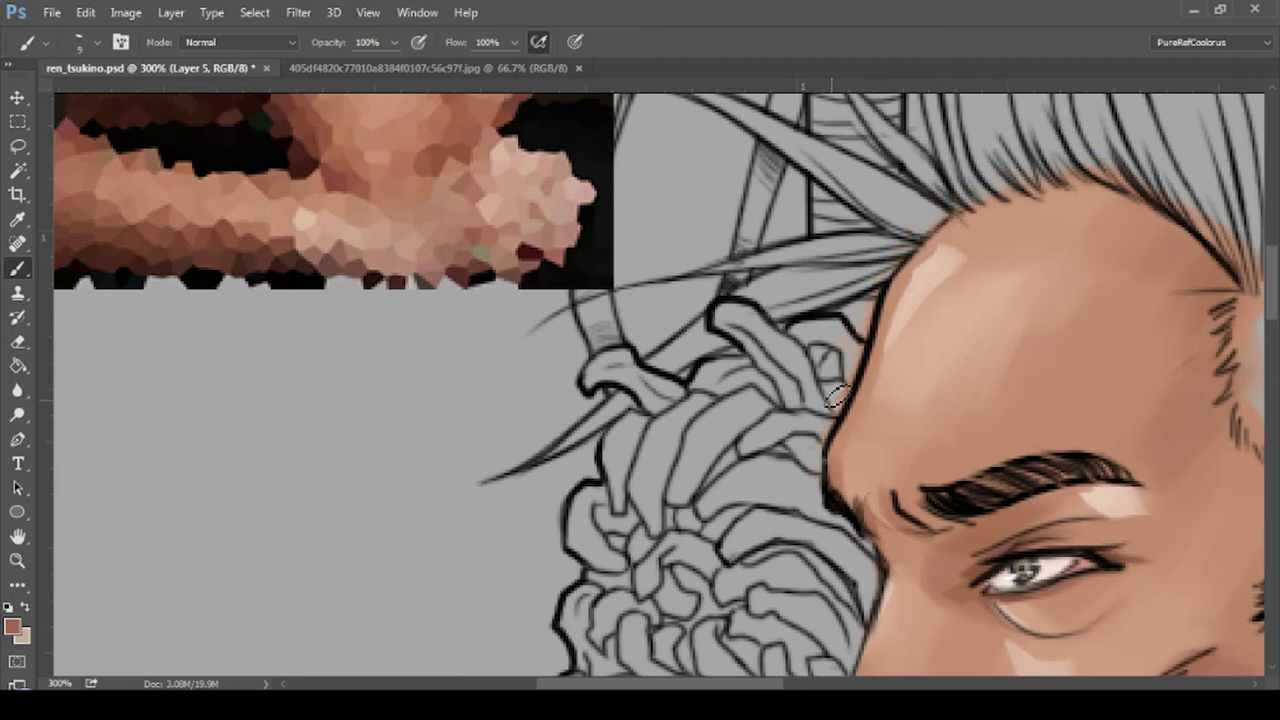
pyautogui.moveTo(873, 303); pyautogui.dragTo(930, 485)
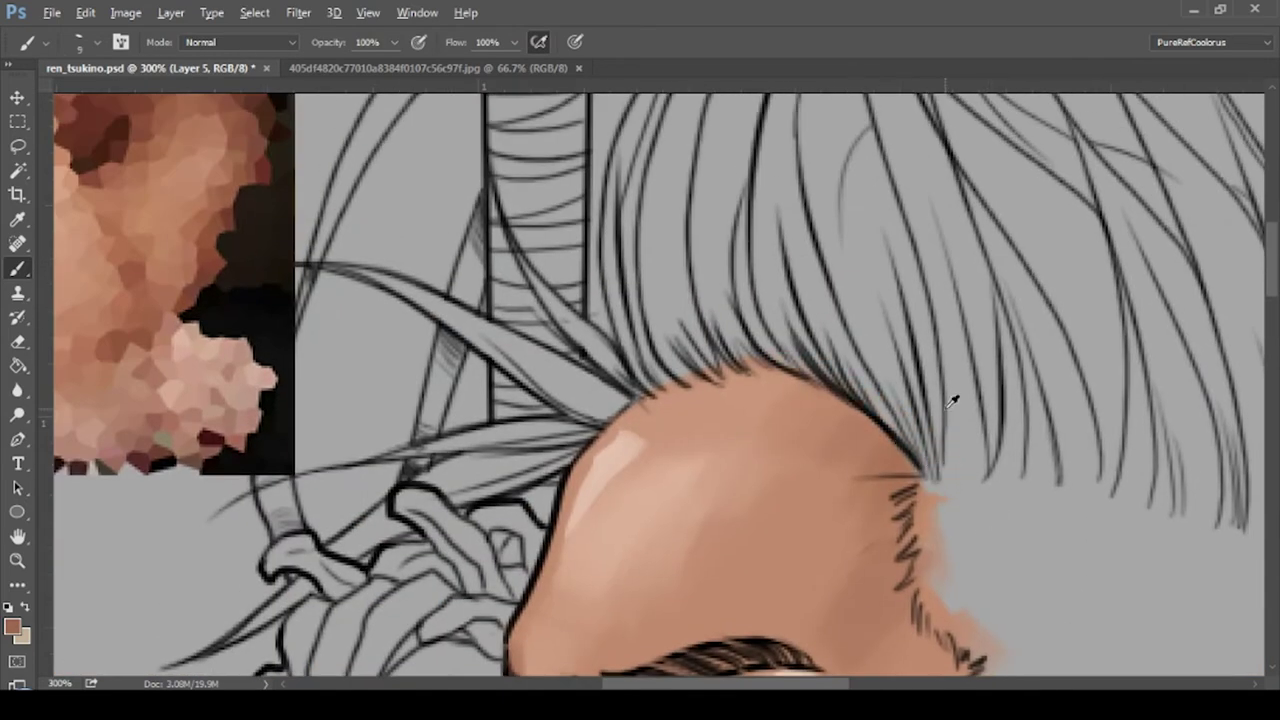
pyautogui.scroll(-3, 594, 450)
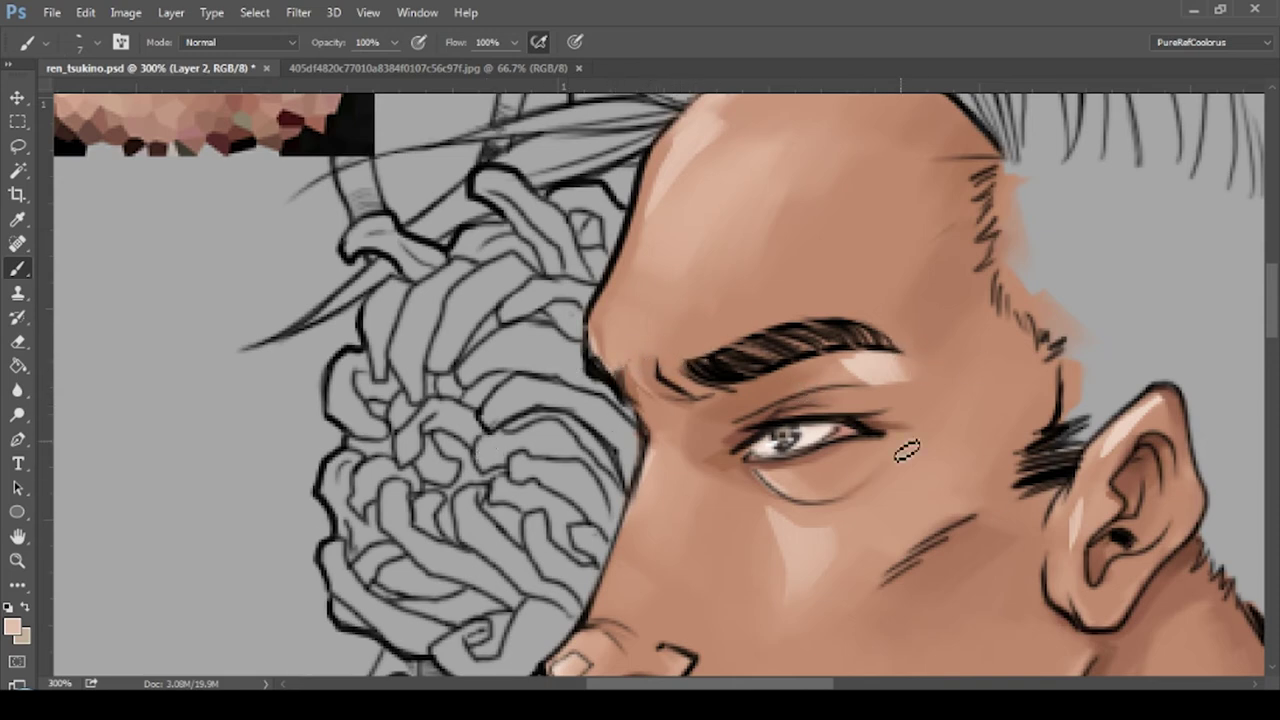
pyautogui.hotkey('ctrl', '1')
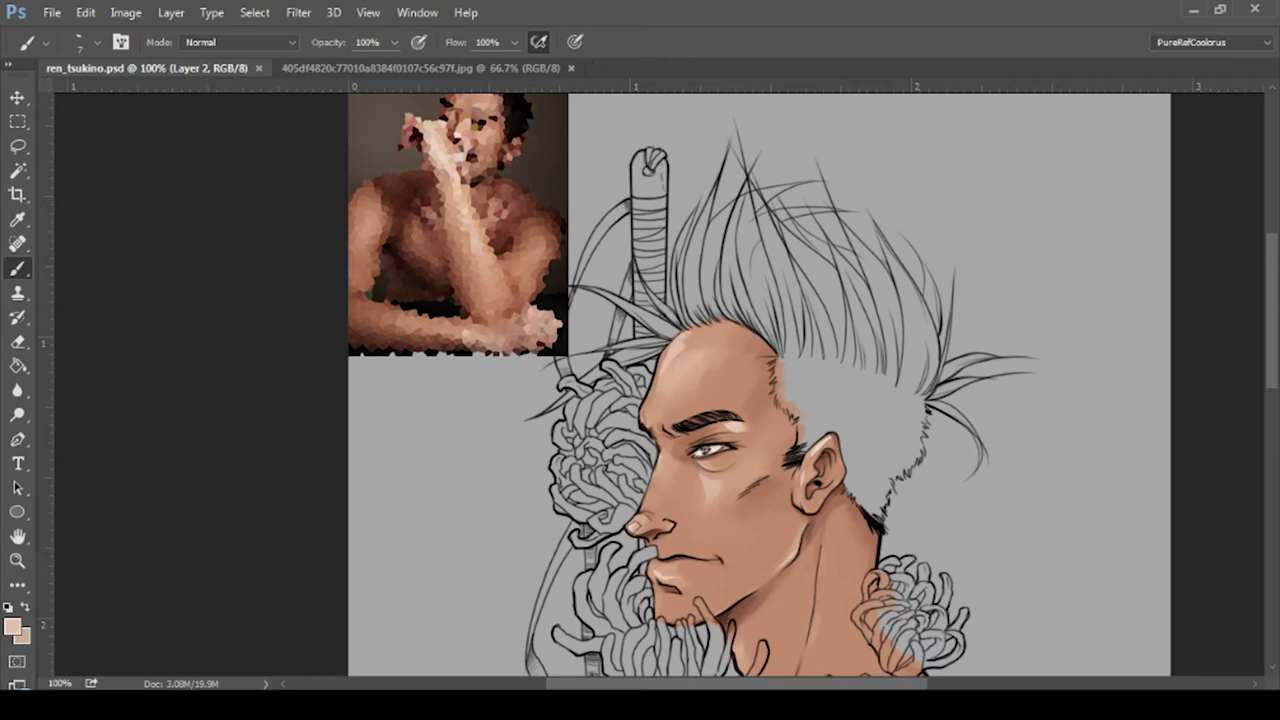
pyautogui.scroll(3, 790, 385)
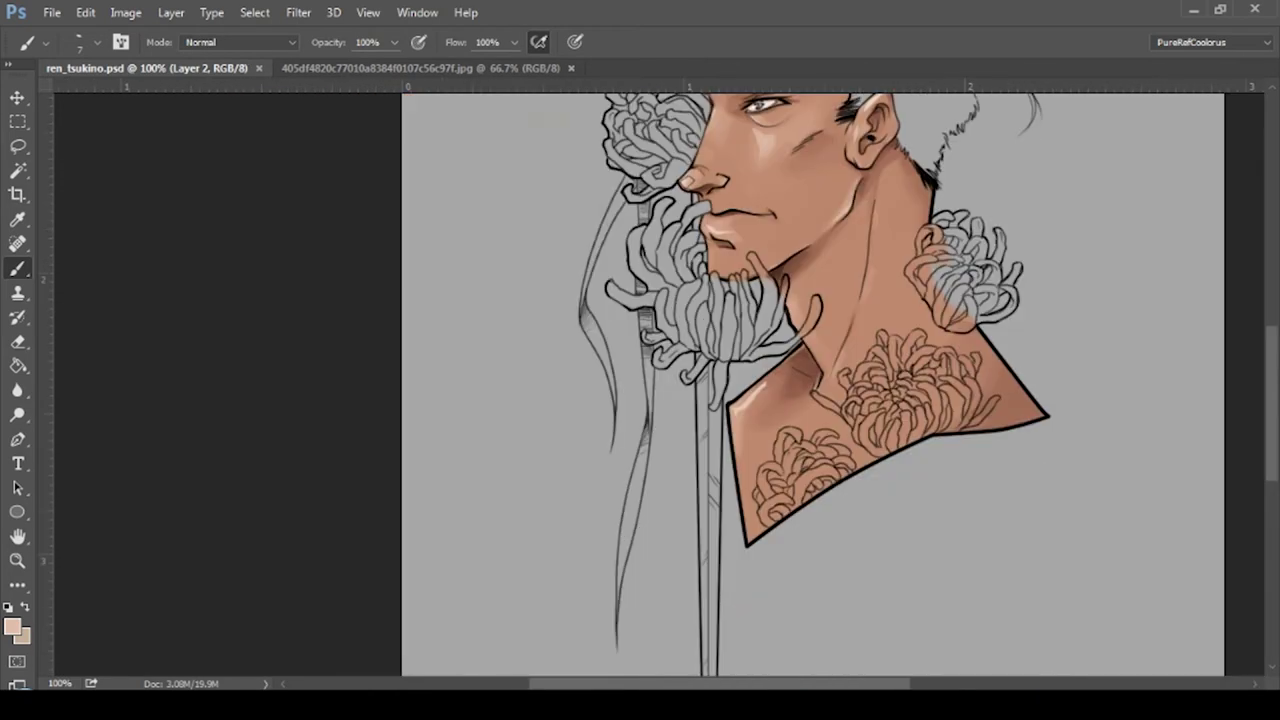
pyautogui.hscroll(-2, 790, 385)
# - Move to the flowers layer and start painting red onto the chrysanthemum beside the neck
pyautogui.hotkey('alt', '[')
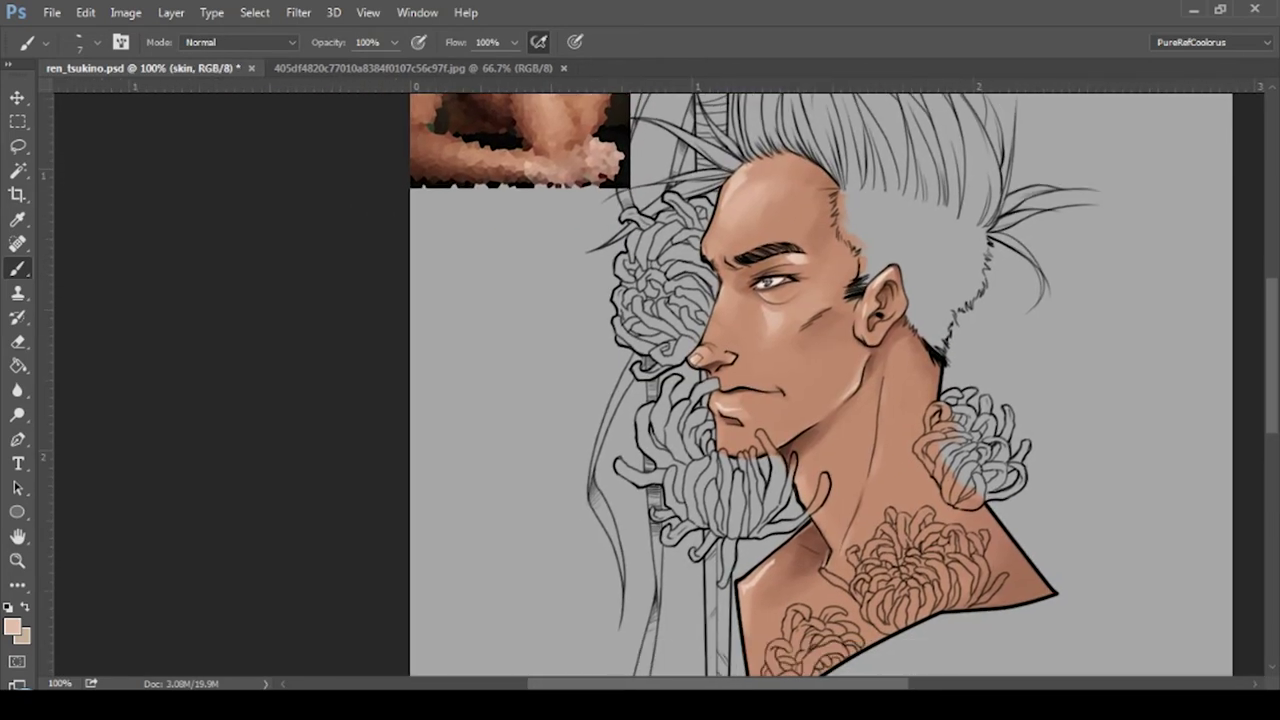
pyautogui.hotkey('alt', ']')
pyautogui.hotkey('alt', ']')
pyautogui.hotkey('alt', ']')
pyautogui.hotkey('ctrl', '+')
pyautogui.moveTo(1200, 620)
pyautogui.mouseDown()
pyautogui.moveTo(850, 320)
pyautogui.moveTo(914, 337)
pyautogui.moveTo(870, 190)
pyautogui.moveTo(900, 337)
pyautogui.moveTo(1030, 280)
pyautogui.moveTo(1020, 220)
pyautogui.moveTo(960, 290)
pyautogui.moveTo(910, 210)
pyautogui.mouseUp()
# - Sample the flower's red and fill the neck chrysanthemum solid red on the flowers layer
pyautogui.hotkey('ctrl', '+')
pyautogui.hotkey('alt', '[')
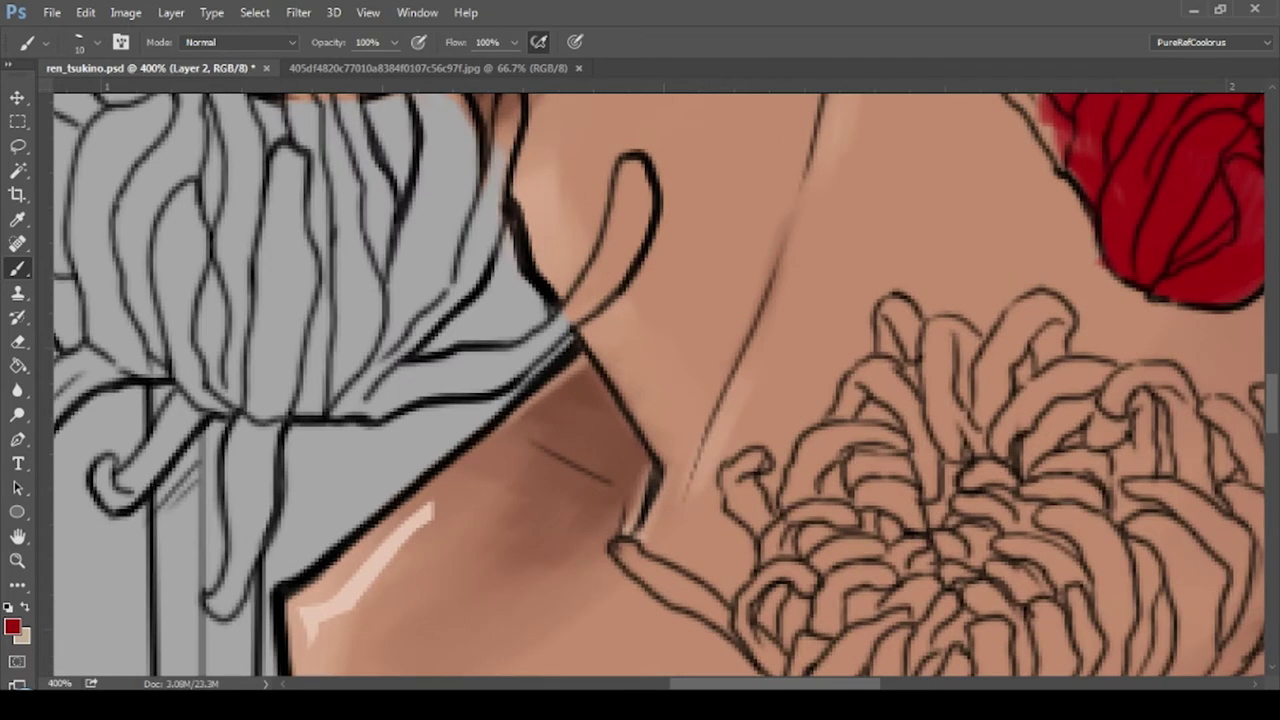
pyautogui.moveTo(800, 400); pyautogui.dragTo(410, 505)
pyautogui.press('d')
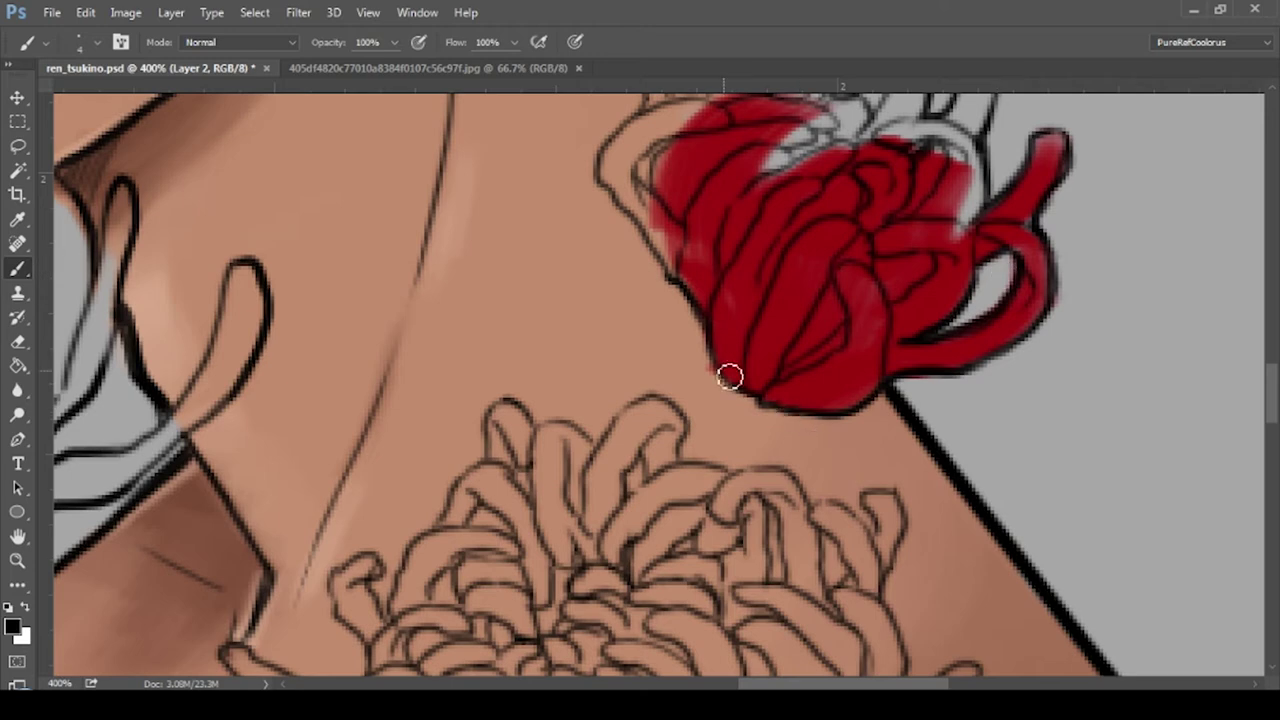
pyautogui.moveTo(966, 105); pyautogui.dragTo(996, 310)
pyautogui.keyDown('alt'); pyautogui.click(916, 490); pyautogui.keyUp('alt')
pyautogui.hotkey('alt', '[')
pyautogui.moveTo(700, 455)
pyautogui.mouseDown()
pyautogui.moveTo(780, 325)
pyautogui.moveTo(829, 357)
pyautogui.moveTo(990, 400)
pyautogui.moveTo(938, 343)
pyautogui.moveTo(995, 365)
pyautogui.moveTo(965, 300)
pyautogui.moveTo(845, 240)
pyautogui.moveTo(688, 292)
pyautogui.moveTo(695, 245)
pyautogui.moveTo(840, 225)
pyautogui.moveTo(770, 165)
pyautogui.moveTo(872, 150)
pyautogui.moveTo(920, 205)
pyautogui.moveTo(925, 175)
pyautogui.mouseUp()
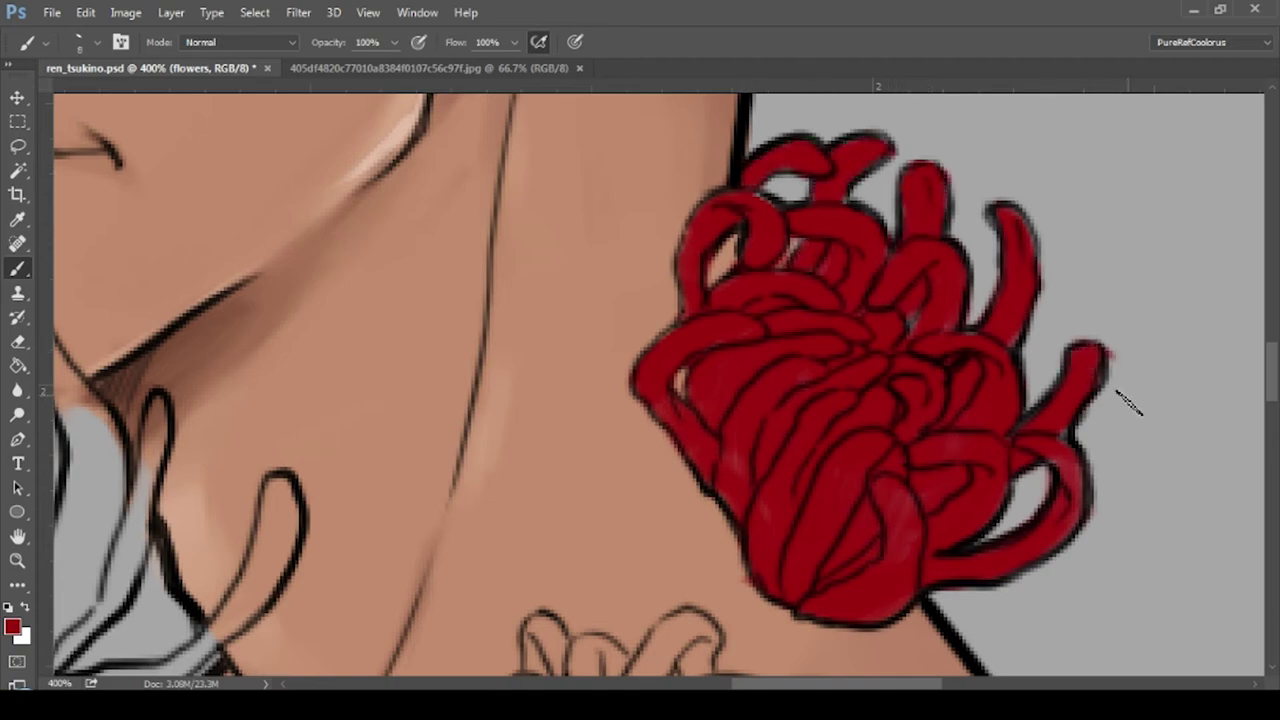
pyautogui.moveTo(1060, 445); pyautogui.dragTo(1095, 500)
# - Trace the chest tattoo flower's right and lower petals in red
pyautogui.moveTo(808, 302); pyautogui.dragTo(581, 422)
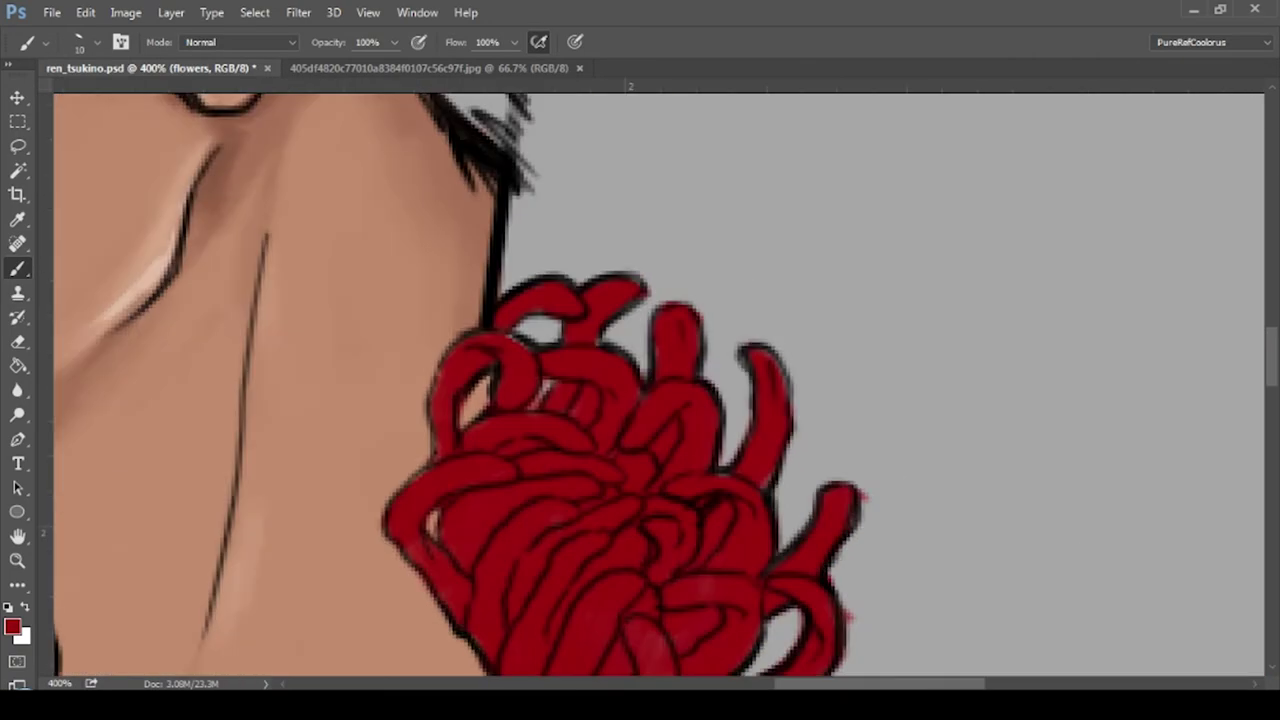
pyautogui.moveTo(600, 600); pyautogui.dragTo(650, 150)
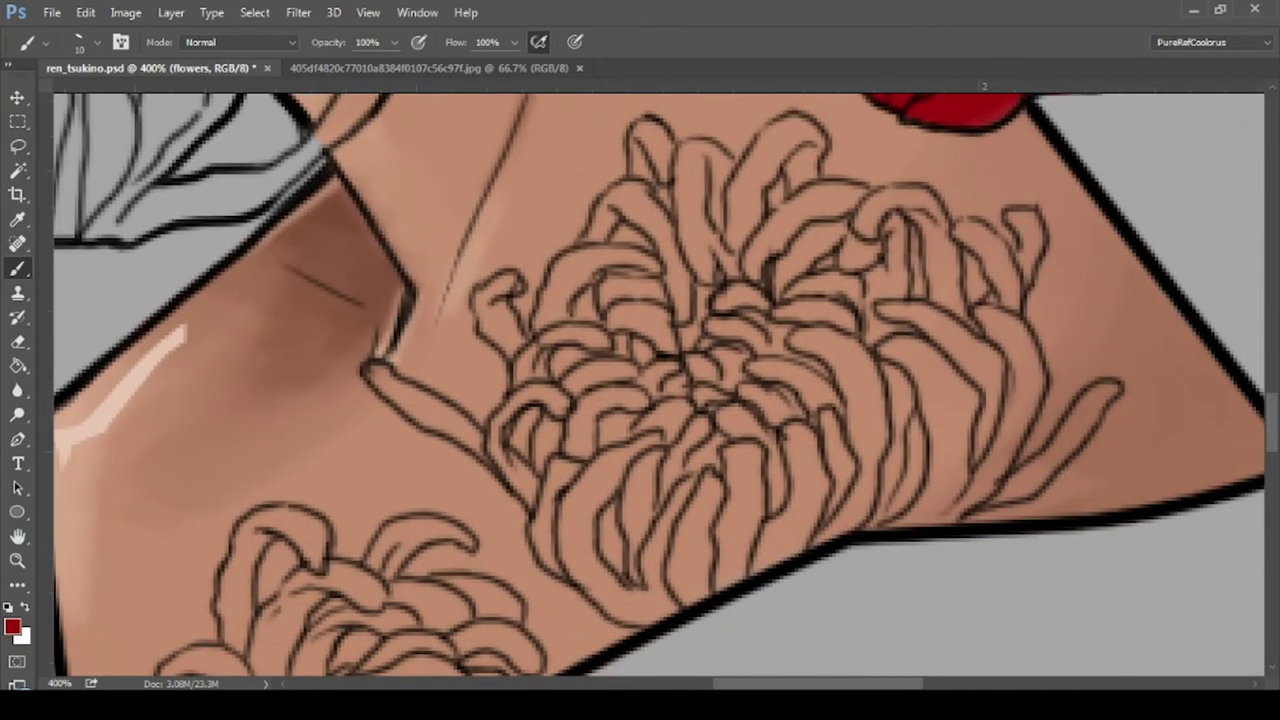
pyautogui.moveTo(1000, 230)
pyautogui.mouseDown()
pyautogui.moveTo(600, 470)
pyautogui.moveTo(840, 530)
pyautogui.mouseUp()
pyautogui.moveTo(1120, 385); pyautogui.dragTo(840, 495)
# - Retrace the central tattoo flower's outlines, left petals, stem and top petals in red
pyautogui.moveTo(760, 330); pyautogui.dragTo(560, 480)
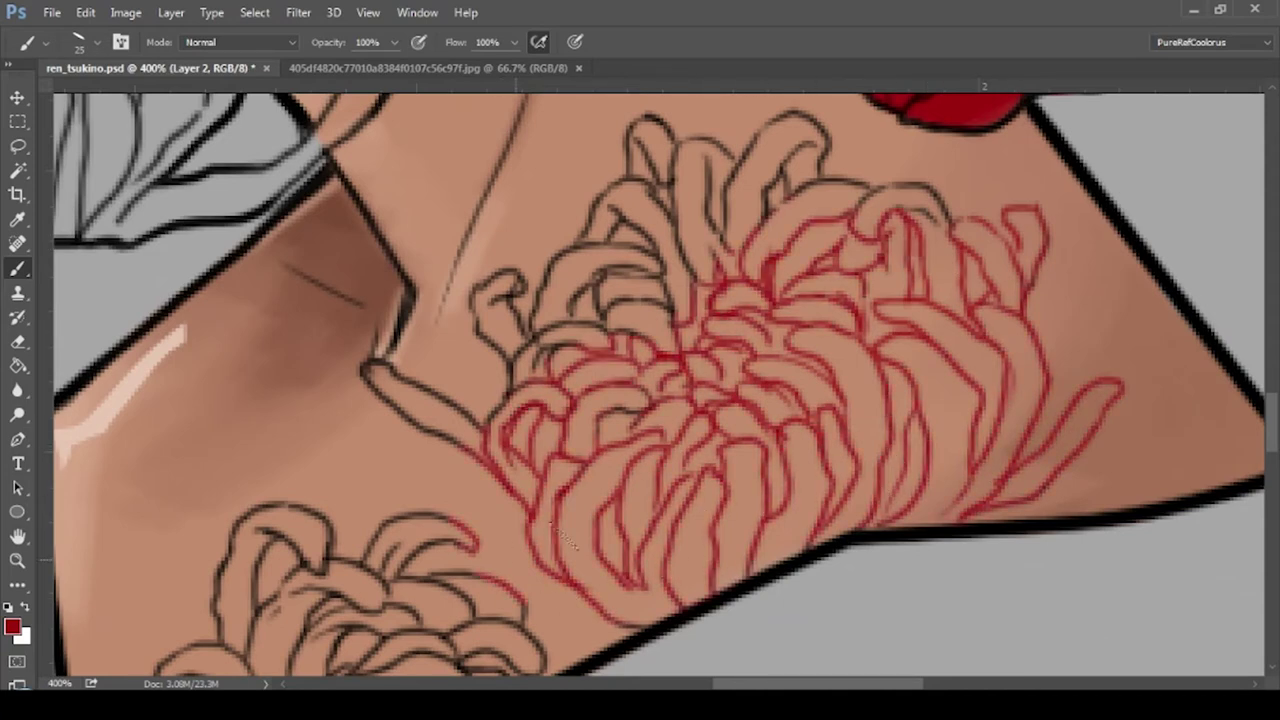
pyautogui.moveTo(475, 425); pyautogui.dragTo(365, 370)
pyautogui.moveTo(545, 355); pyautogui.dragTo(512, 390)
pyautogui.moveTo(660, 250); pyautogui.dragTo(489, 300)
pyautogui.moveTo(600, 230); pyautogui.dragTo(910, 210)
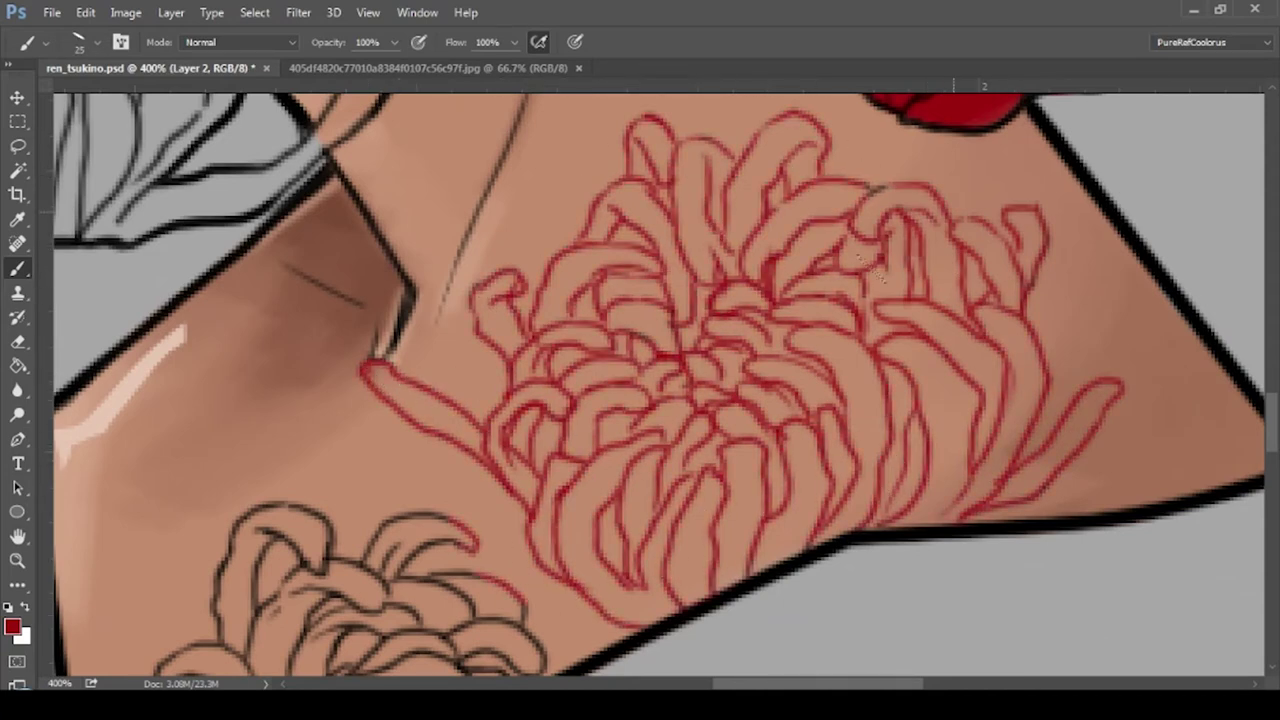
# - Trace the lower-left tattoo flower and its curl in red
pyautogui.moveTo(500, 500); pyautogui.dragTo(620, 320)
pyautogui.moveTo(700, 330); pyautogui.dragTo(400, 520)
pyautogui.moveTo(500, 300); pyautogui.dragTo(320, 630)
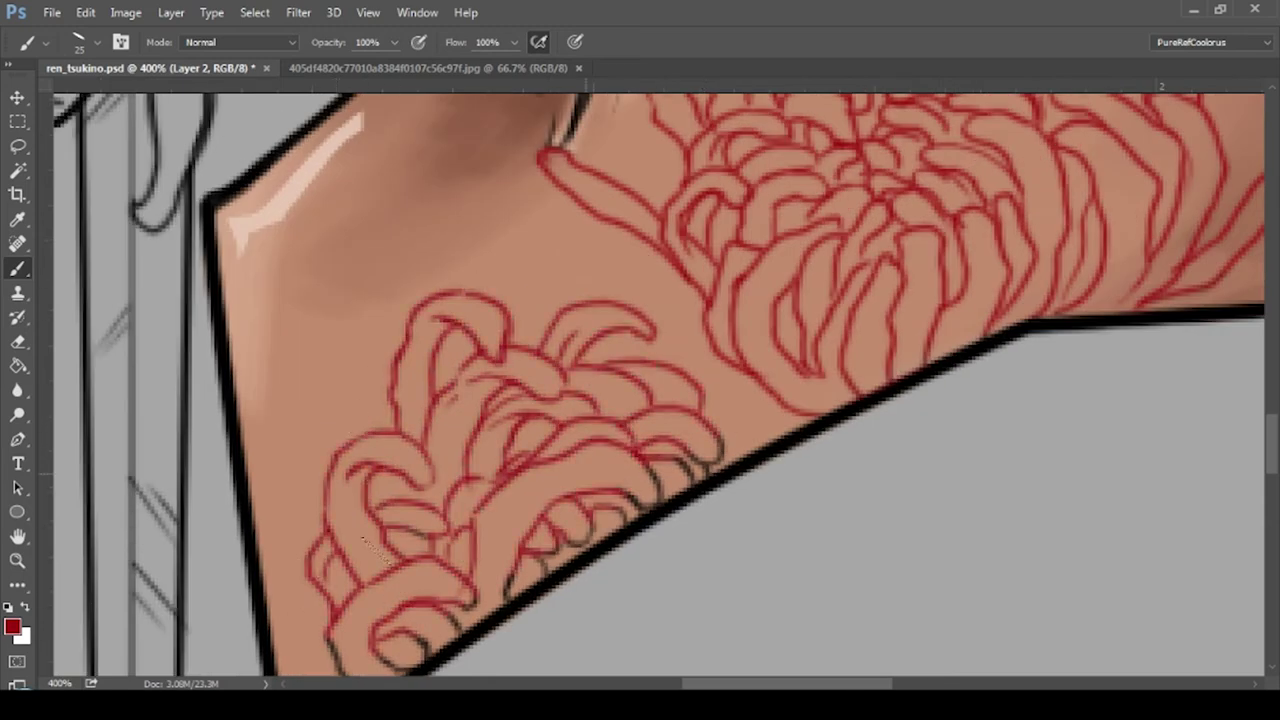
pyautogui.moveTo(600, 400); pyautogui.dragTo(750, 310)
pyautogui.moveTo(860, 345); pyautogui.dragTo(725, 425)
pyautogui.moveTo(552, 537); pyautogui.dragTo(490, 580)
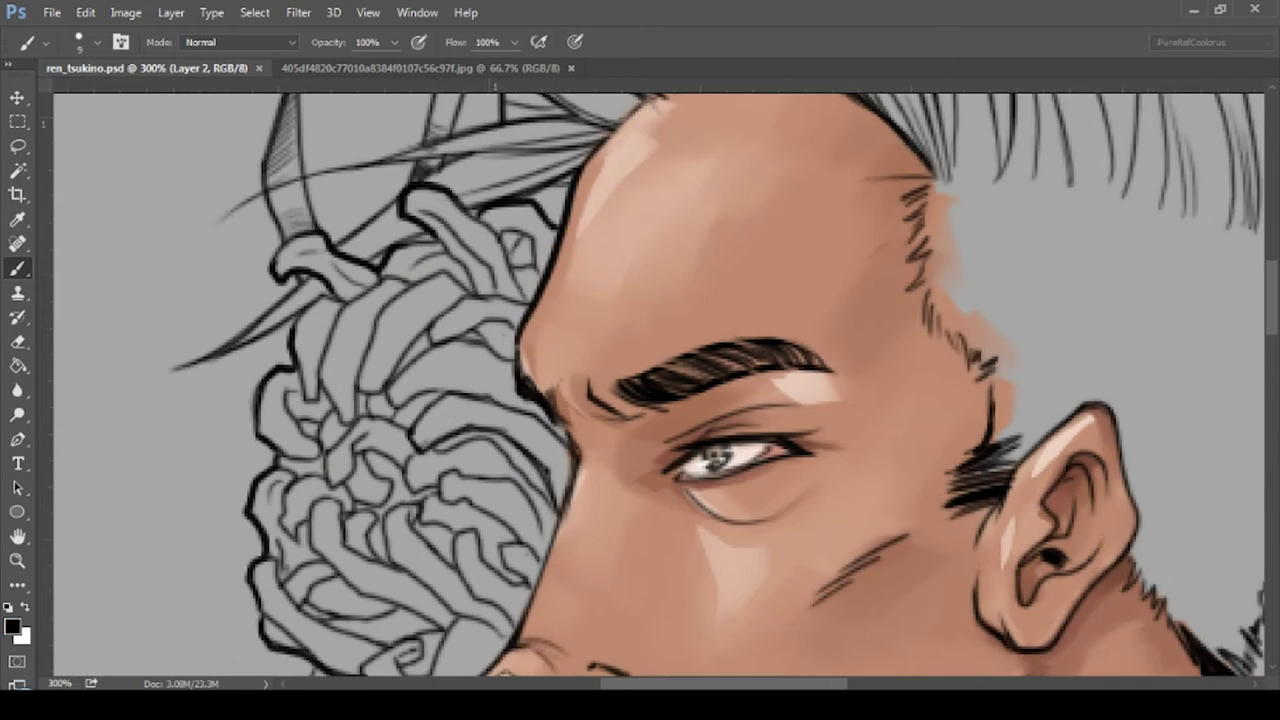
# - Add dark contour strokes at the temple hairline and sample red from the tattoo
pyautogui.moveTo(975, 360); pyautogui.dragTo(925, 315)
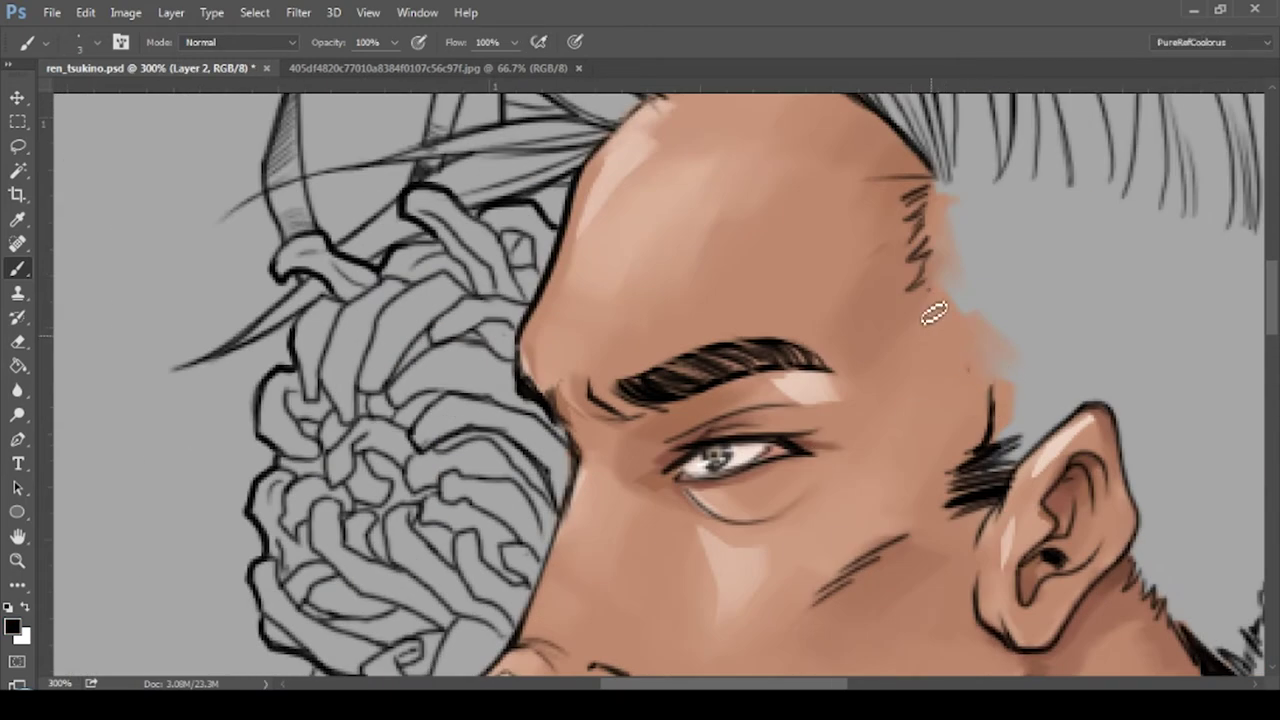
pyautogui.moveTo(926, 285); pyautogui.dragTo(1005, 415)
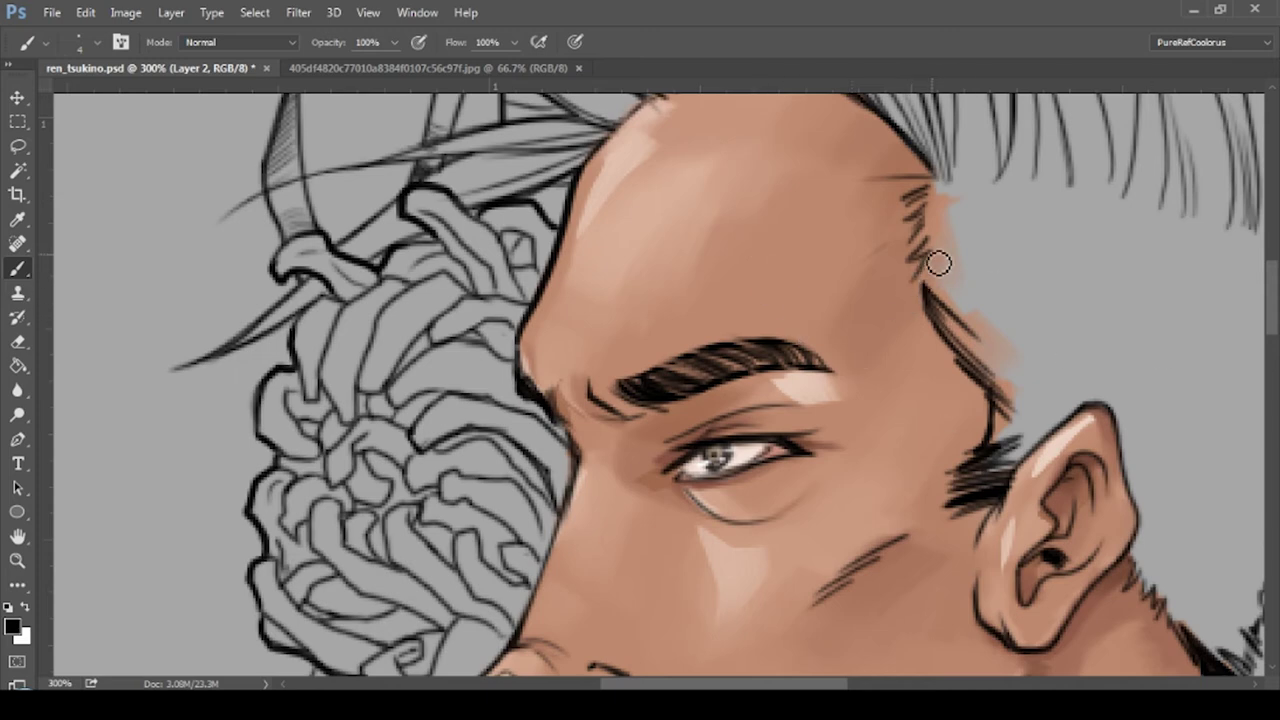
pyautogui.moveTo(938, 263); pyautogui.dragTo(943, 78)
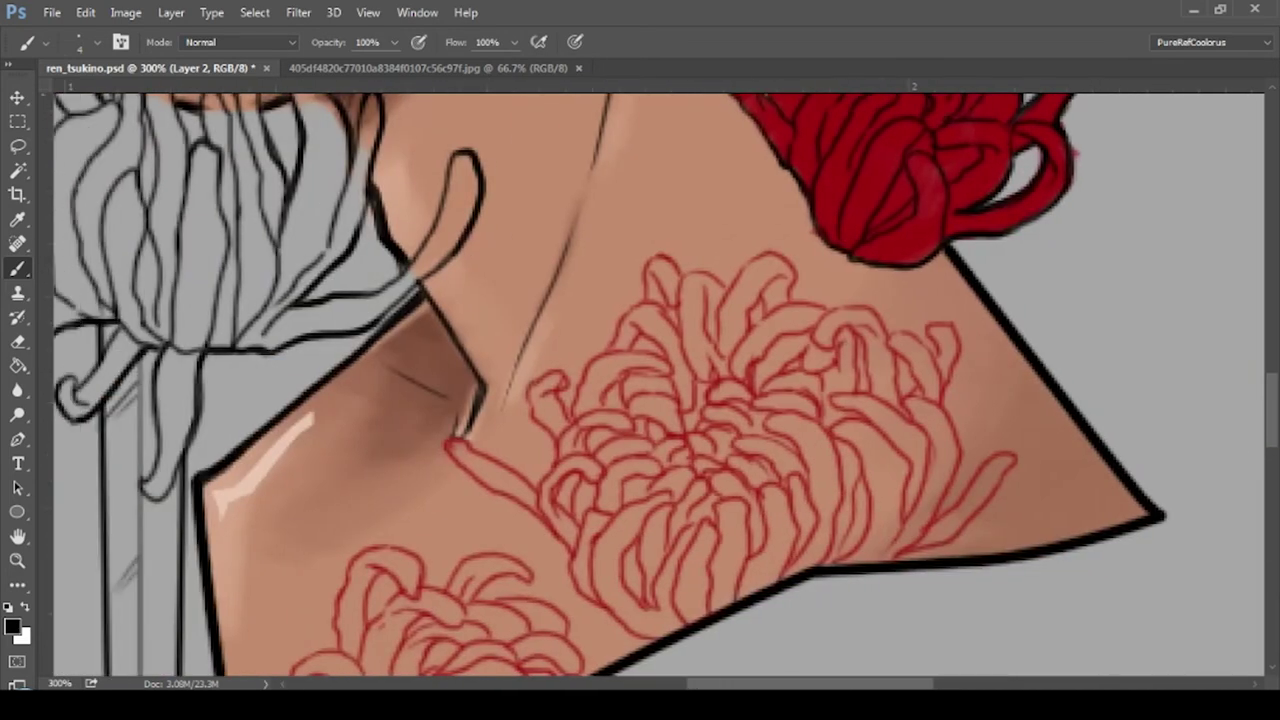
pyautogui.keyDown('alt'); pyautogui.click(918, 268); pyautogui.keyUp('alt')
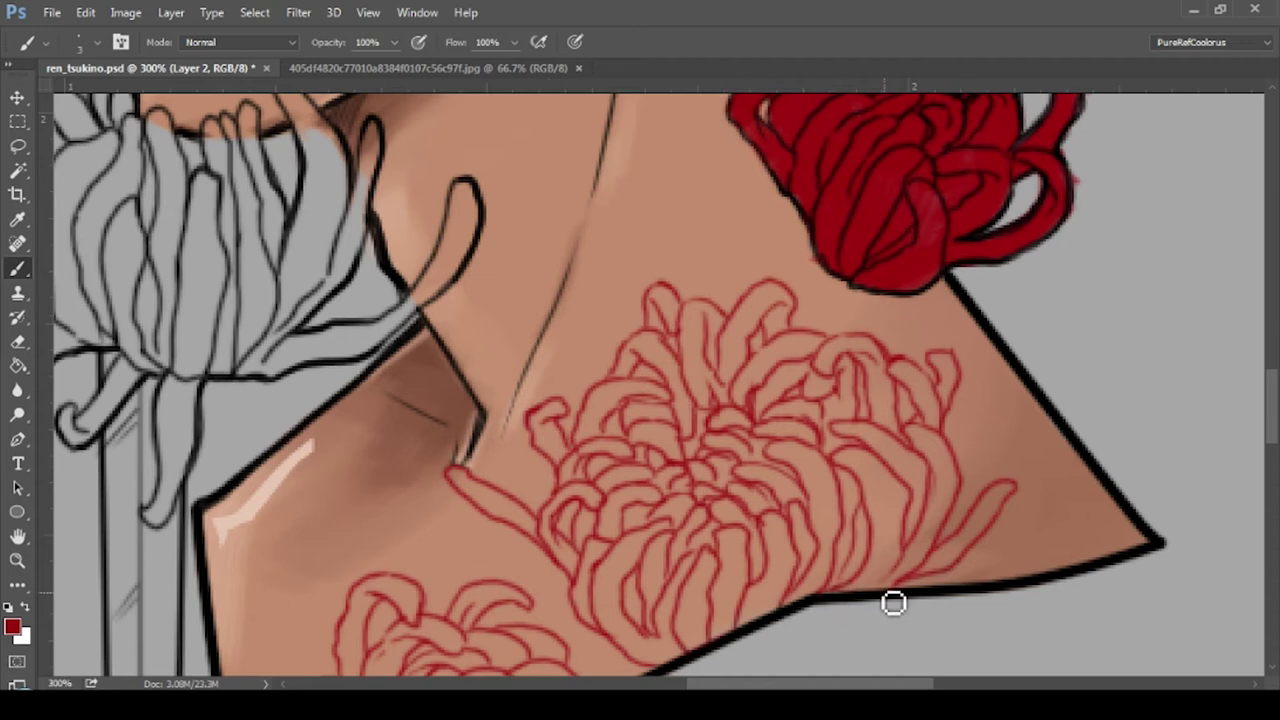
pyautogui.moveTo(934, 589); pyautogui.dragTo(1070, 440)
pyautogui.moveTo(848, 531); pyautogui.dragTo(874, 451)
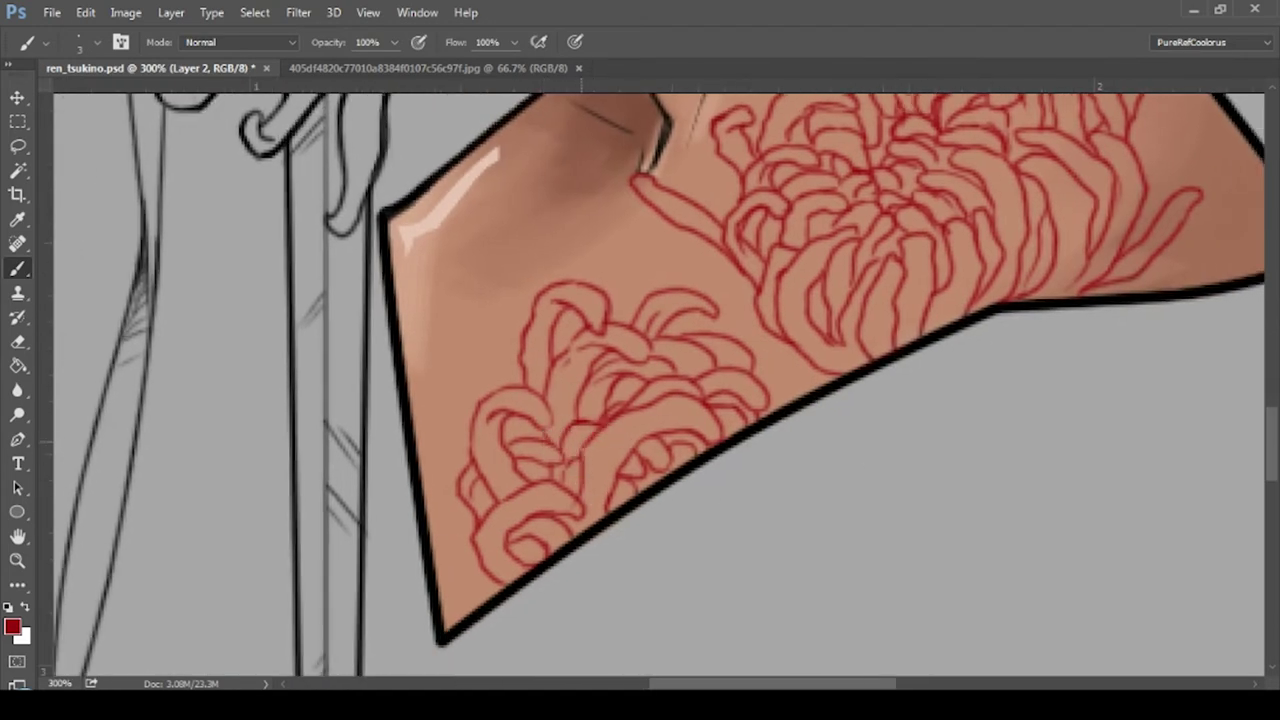
pyautogui.moveTo(337, 586)
pyautogui.mouseDown()
pyautogui.moveTo(250, 700)
pyautogui.moveTo(196, 700)
pyautogui.mouseUp()
# - On the flowers layer, choose a brighter red in the Color Picker and shrink the brush
pyautogui.hotkey('alt', ']')
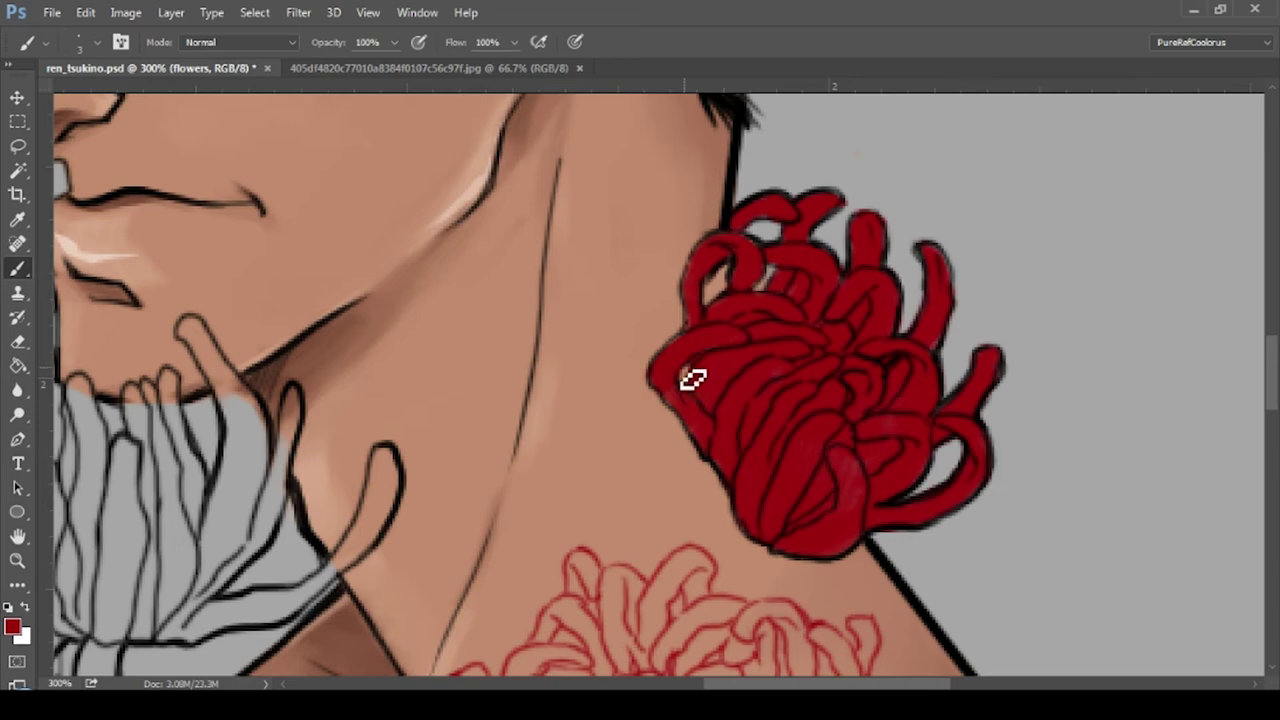
pyautogui.moveTo(674, 463)
pyautogui.mouseDown()
pyautogui.moveTo(537, 573)
pyautogui.moveTo(566, 488)
pyautogui.mouseUp()
pyautogui.click(12, 626)
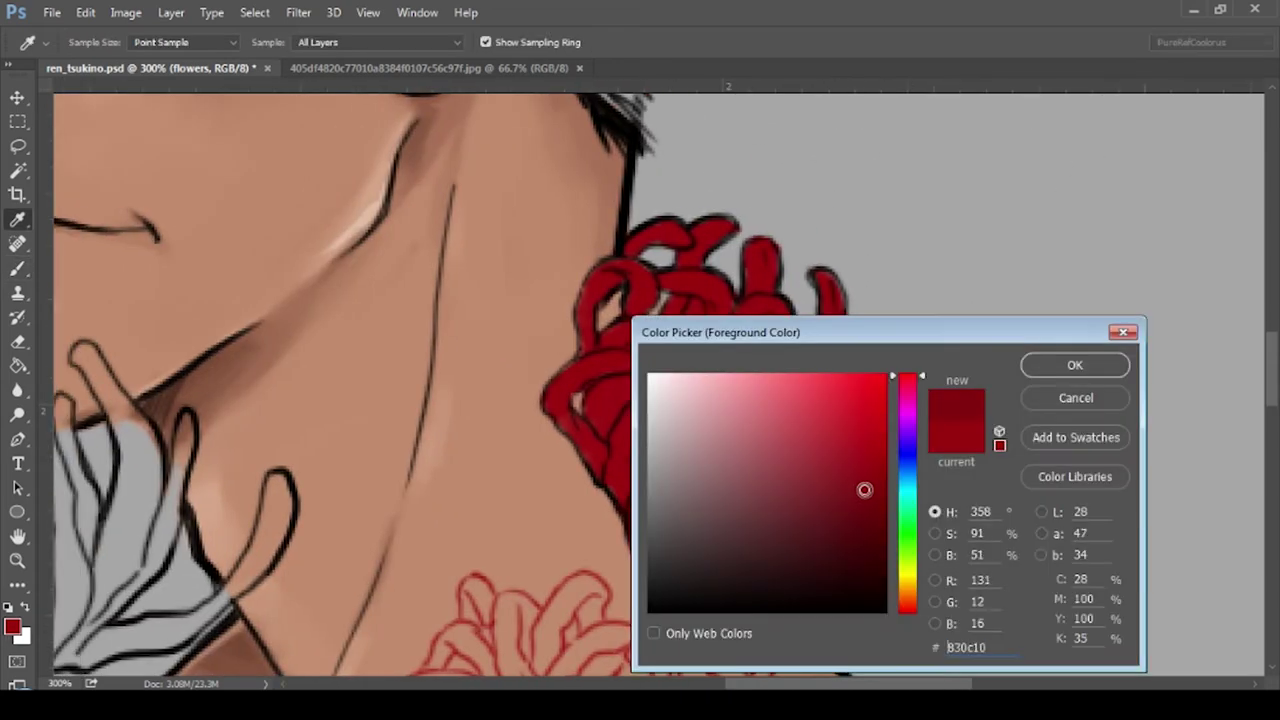
pyautogui.click(1075, 366)
pyautogui.press('[')
pyautogui.press('[')
pyautogui.press('[')
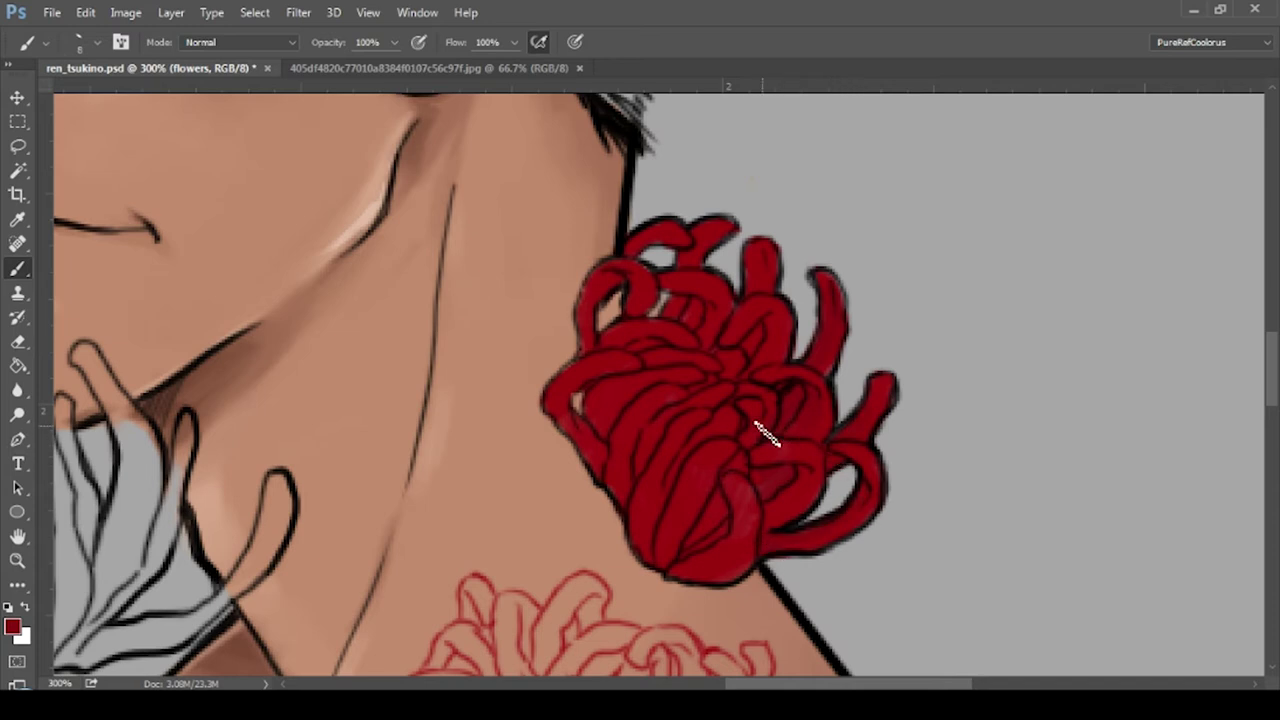
pyautogui.click(12, 626)
pyautogui.click(1076, 364)
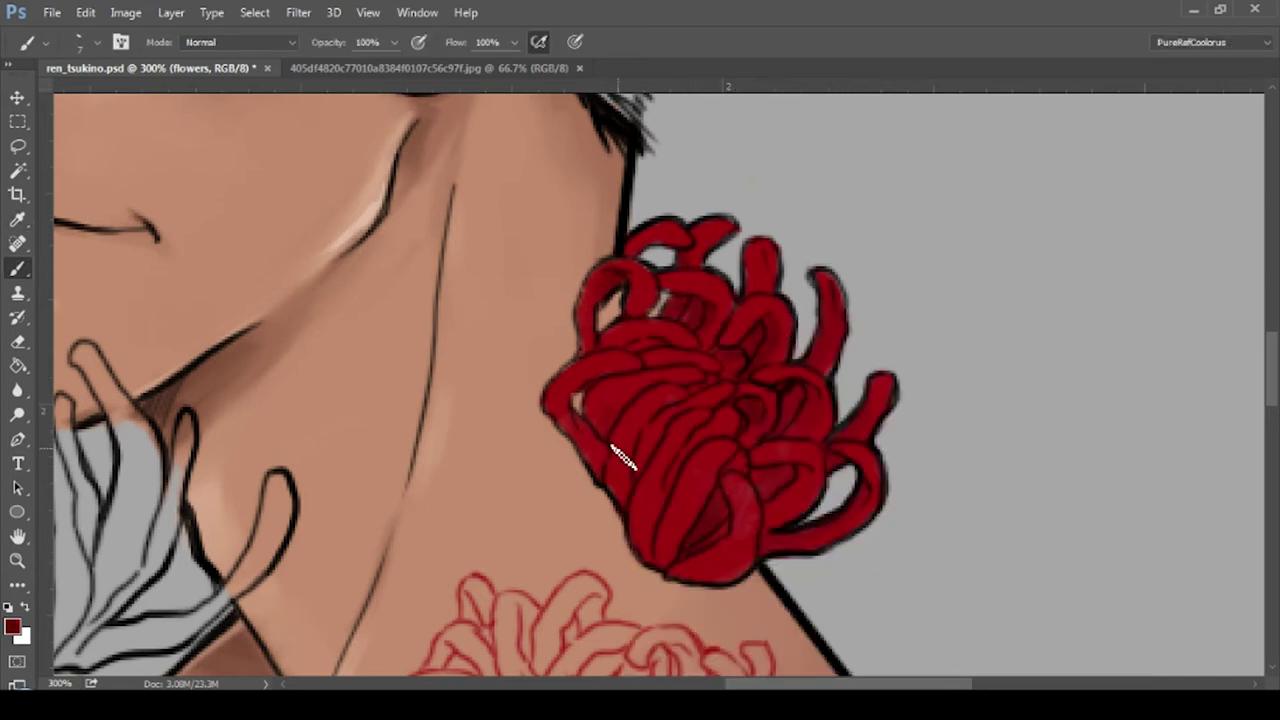
pyautogui.click(12, 626)
pyautogui.click(851, 437)
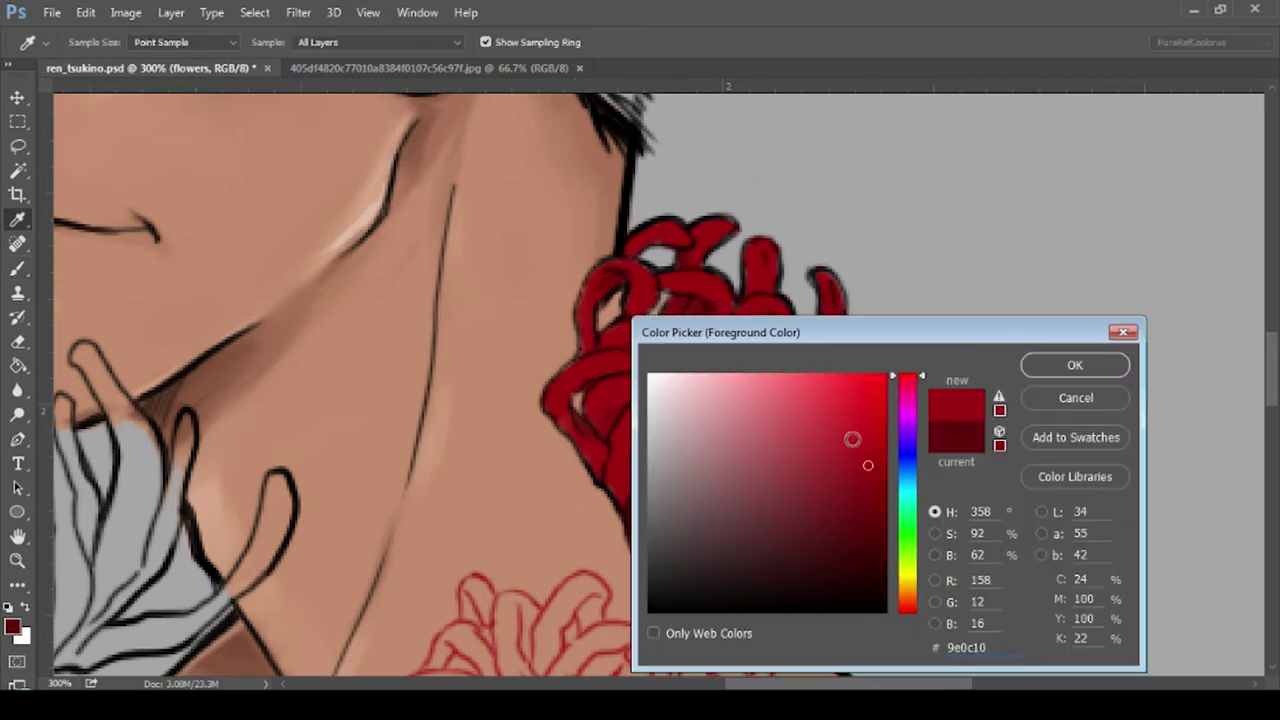
pyautogui.click(1076, 364)
# - Brighten the neck flower's top, right, central, left and lower petals with the brighter red
pyautogui.moveTo(648, 304); pyautogui.dragTo(593, 297)
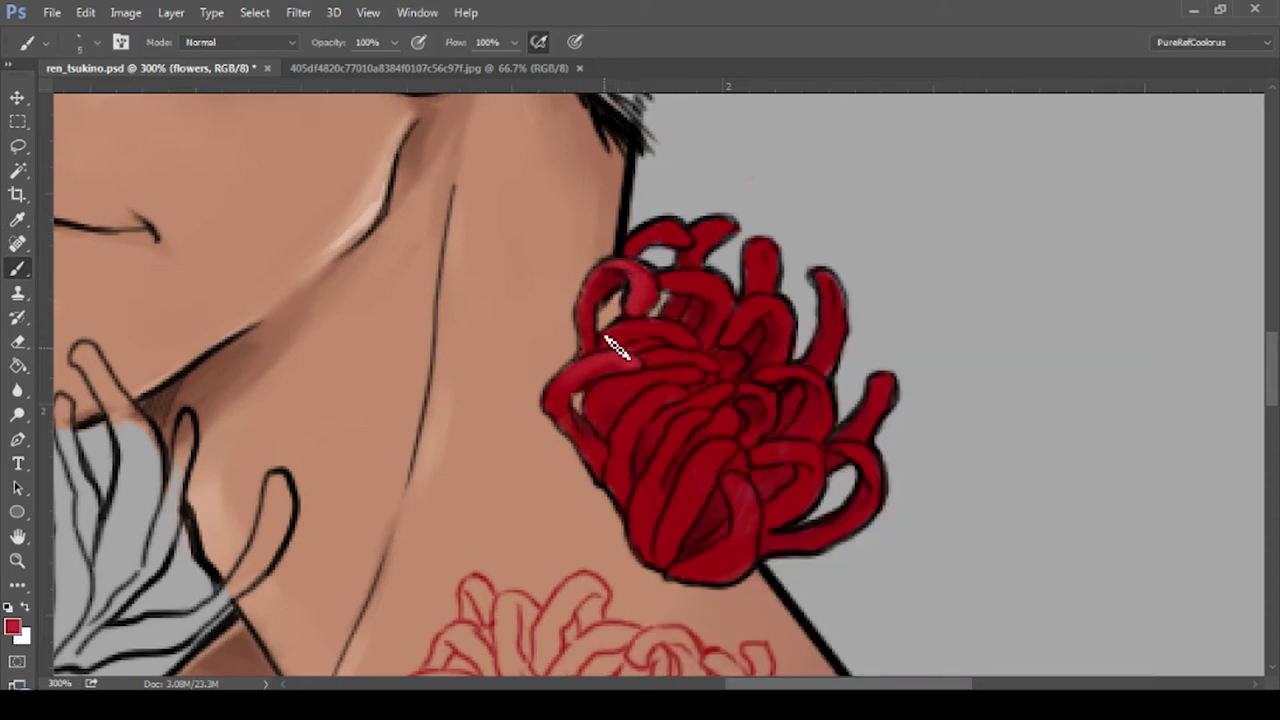
pyautogui.moveTo(614, 347); pyautogui.dragTo(684, 340)
pyautogui.moveTo(686, 237)
pyautogui.mouseDown()
pyautogui.moveTo(766, 251)
pyautogui.moveTo(766, 306)
pyautogui.moveTo(862, 400)
pyautogui.mouseUp()
pyautogui.moveTo(820, 455)
pyautogui.mouseDown()
pyautogui.moveTo(686, 471)
pyautogui.moveTo(686, 429)
pyautogui.moveTo(634, 423)
pyautogui.moveTo(676, 362)
pyautogui.mouseUp()
pyautogui.moveTo(742, 478); pyautogui.dragTo(700, 573)
pyautogui.moveTo(870, 480); pyautogui.dragTo(850, 528)
# - Add light red highlights across the central petals and darken the bottom petal
pyautogui.moveTo(622, 516); pyautogui.dragTo(648, 569)
pyautogui.click(12, 627)
pyautogui.press('Return')
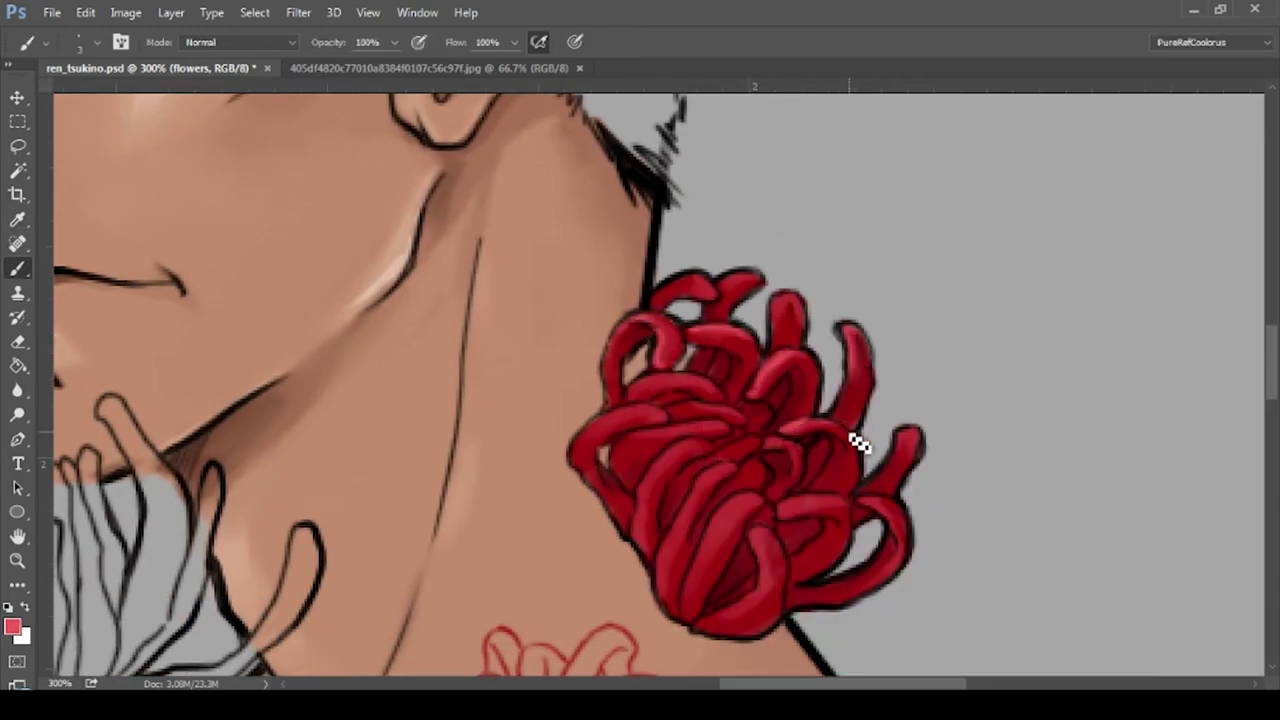
pyautogui.moveTo(765, 565); pyautogui.dragTo(760, 530)
pyautogui.moveTo(720, 606)
pyautogui.mouseDown()
pyautogui.moveTo(700, 500)
pyautogui.moveTo(677, 466)
pyautogui.moveTo(678, 392)
pyautogui.mouseUp()
pyautogui.keyDown('alt'); pyautogui.click(735, 560); pyautogui.keyUp('alt')
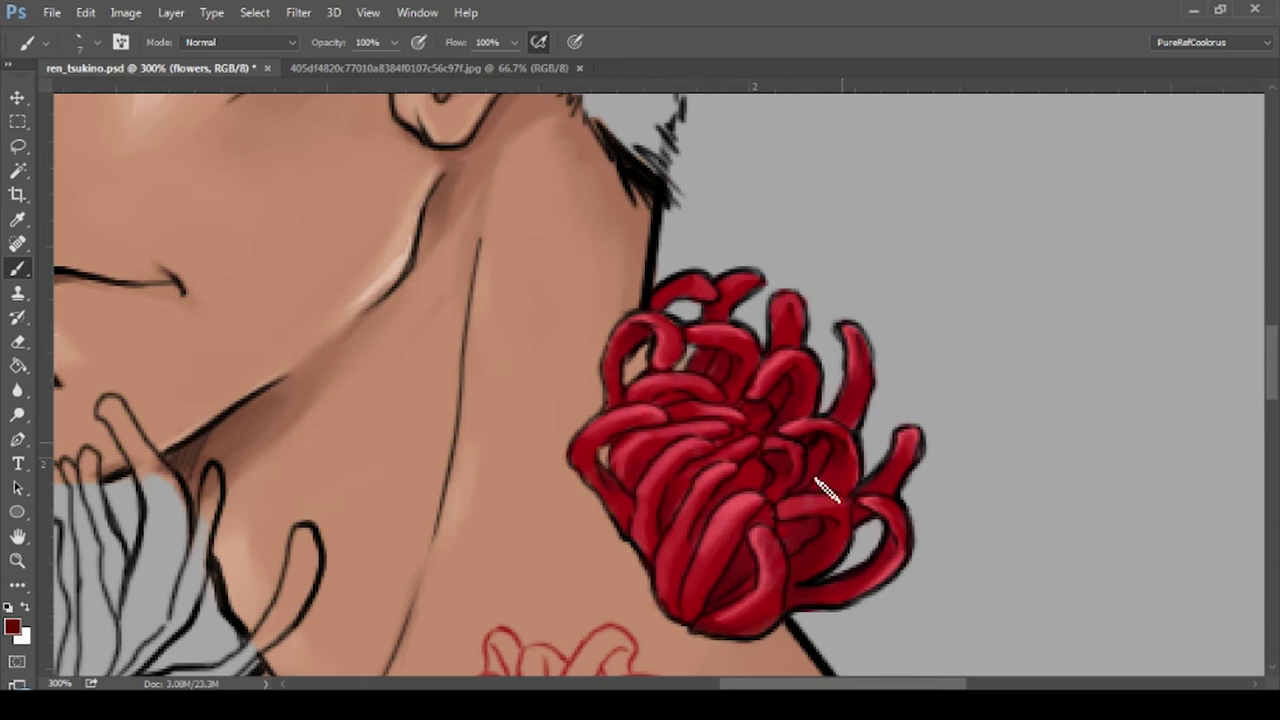
pyautogui.moveTo(690, 468); pyautogui.dragTo(712, 522)
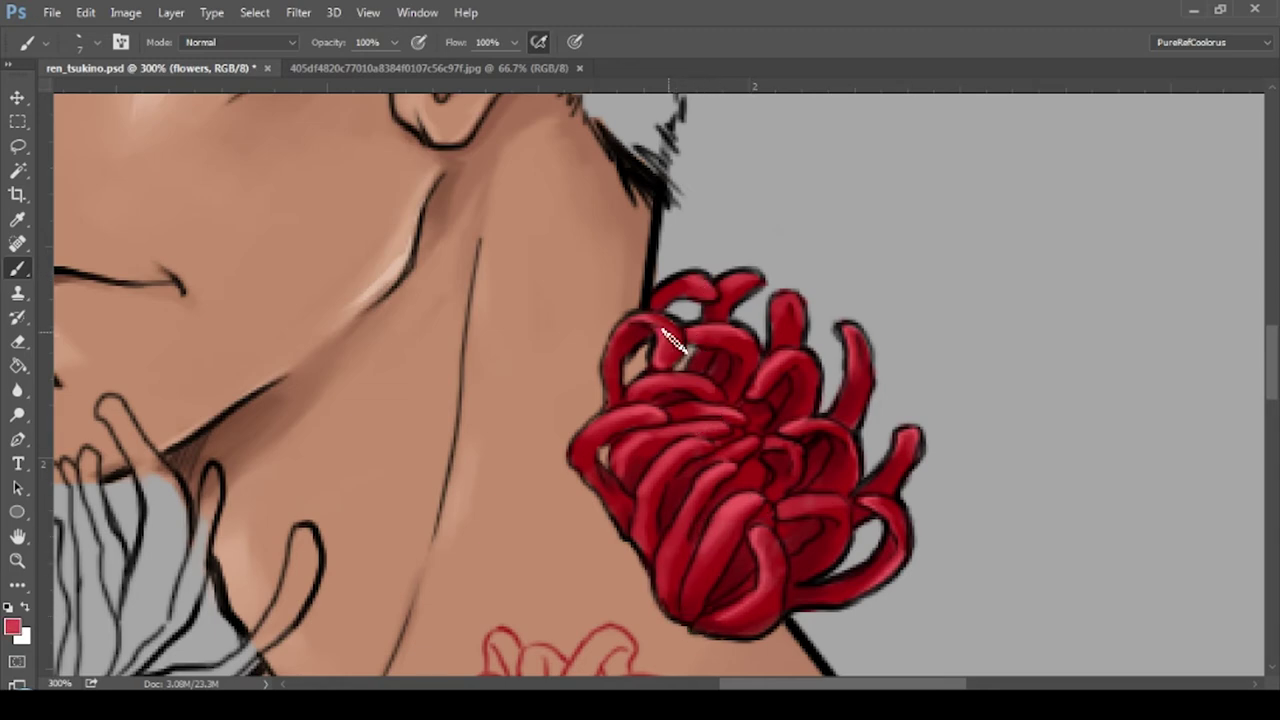
pyautogui.hotkey('ctrl', '0')
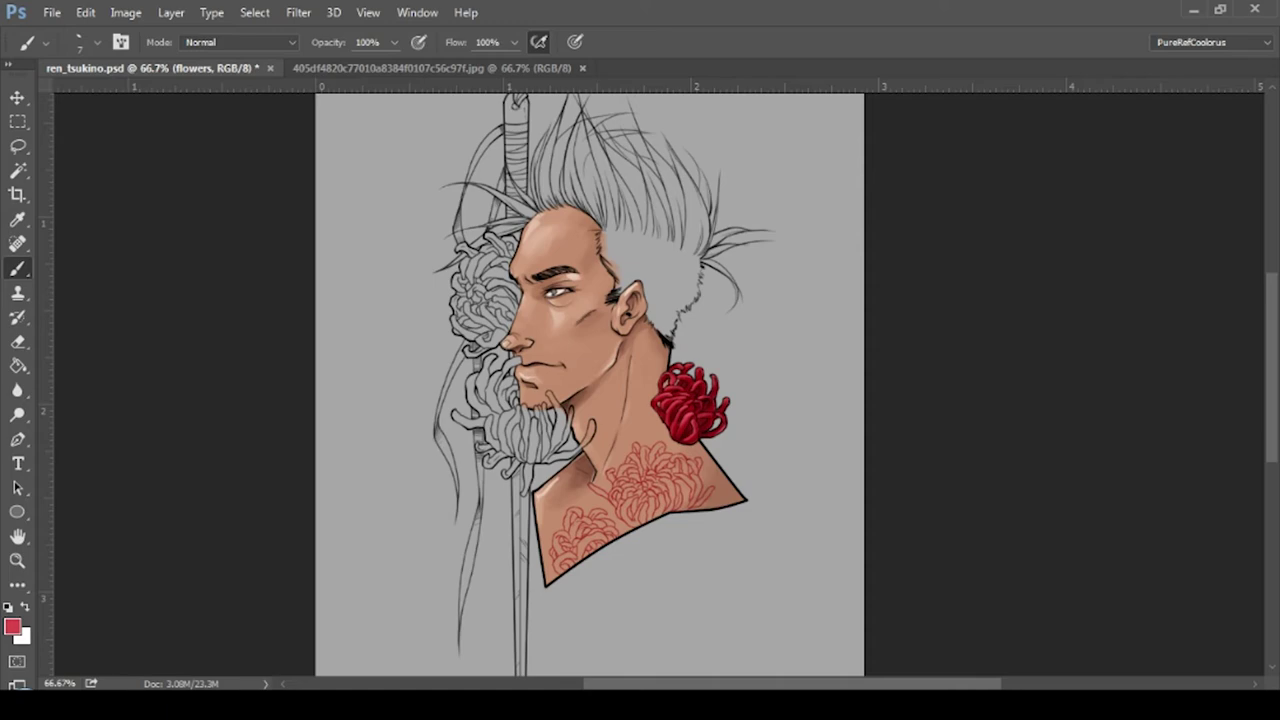
# - Fill the flowers beside the forehead and under the chin with flat red
pyautogui.hotkey('ctrl', '+')
pyautogui.hotkey('ctrl', '+')
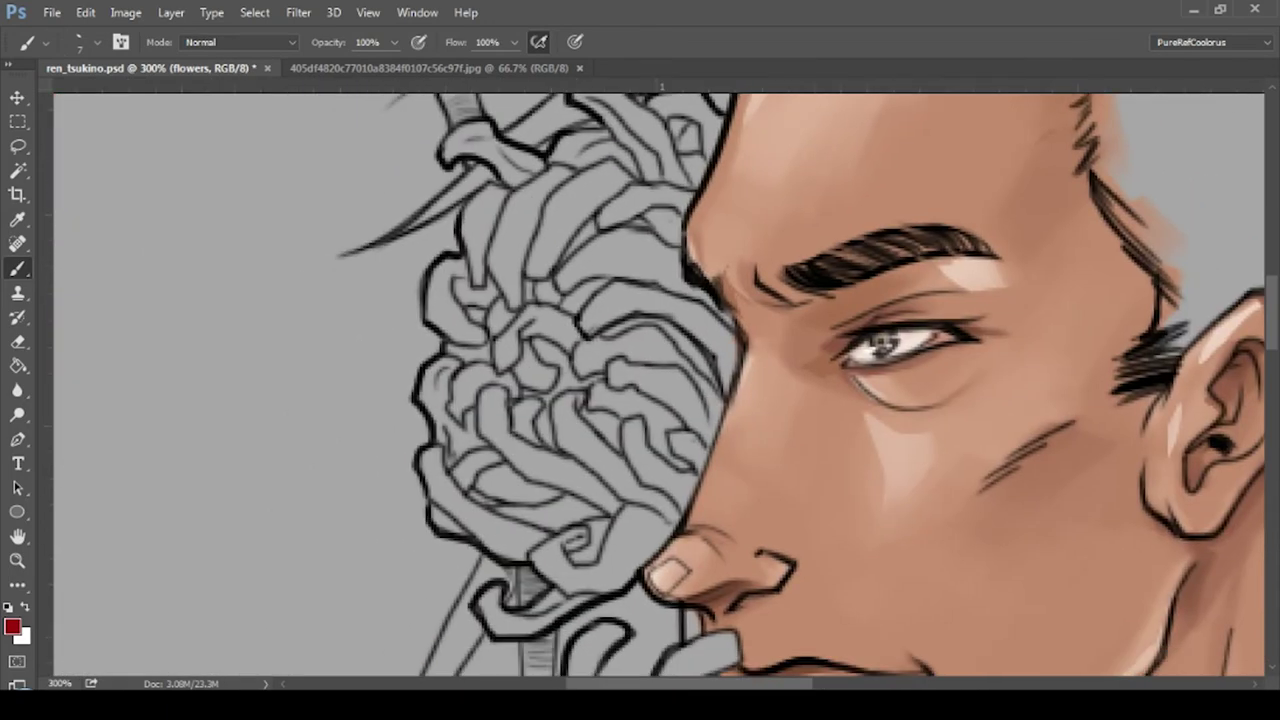
pyautogui.moveTo(361, 105); pyautogui.dragTo(810, 366)
pyautogui.moveTo(690, 300)
pyautogui.mouseDown()
pyautogui.moveTo(650, 440)
pyautogui.moveTo(560, 540)
pyautogui.moveTo(480, 400)
pyautogui.moveTo(620, 210)
pyautogui.moveTo(700, 280)
pyautogui.mouseUp()
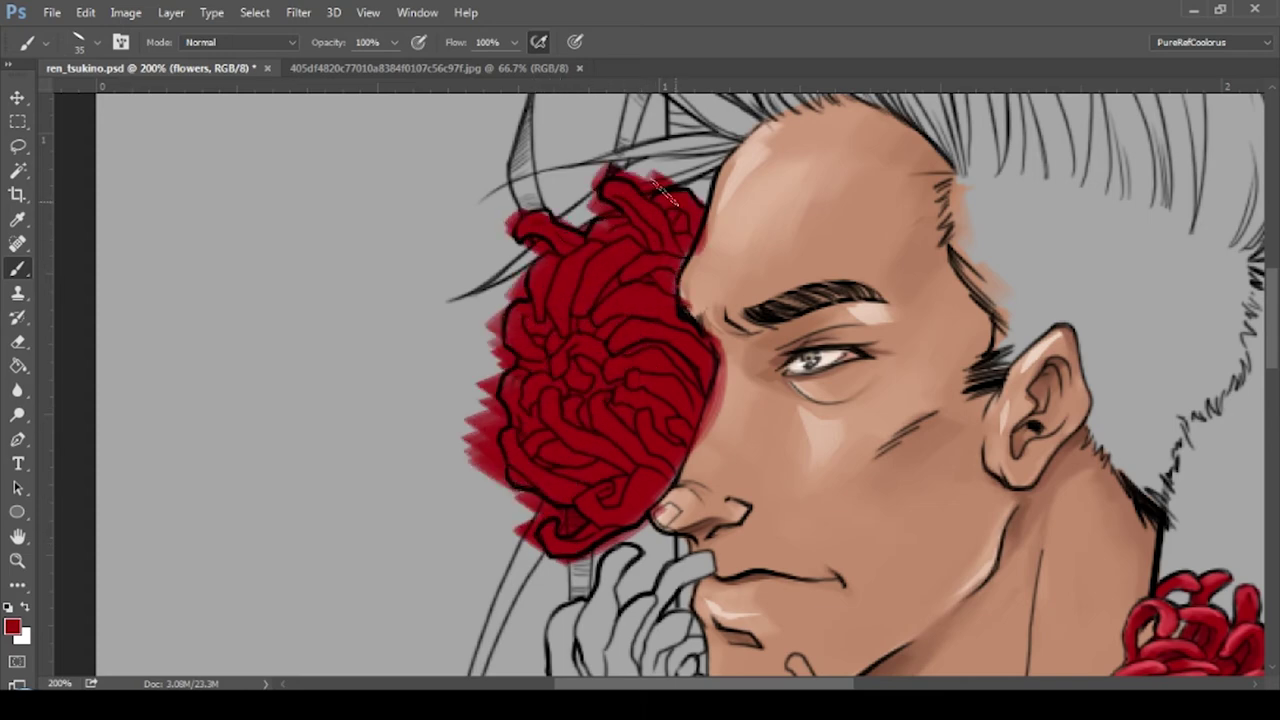
pyautogui.moveTo(720, 500); pyautogui.dragTo(680, 200)
pyautogui.moveTo(690, 520)
pyautogui.mouseDown()
pyautogui.moveTo(761, 418)
pyautogui.moveTo(800, 540)
pyautogui.moveTo(850, 560)
pyautogui.moveTo(885, 455)
pyautogui.mouseUp()
pyautogui.moveTo(640, 560); pyautogui.dragTo(530, 330)
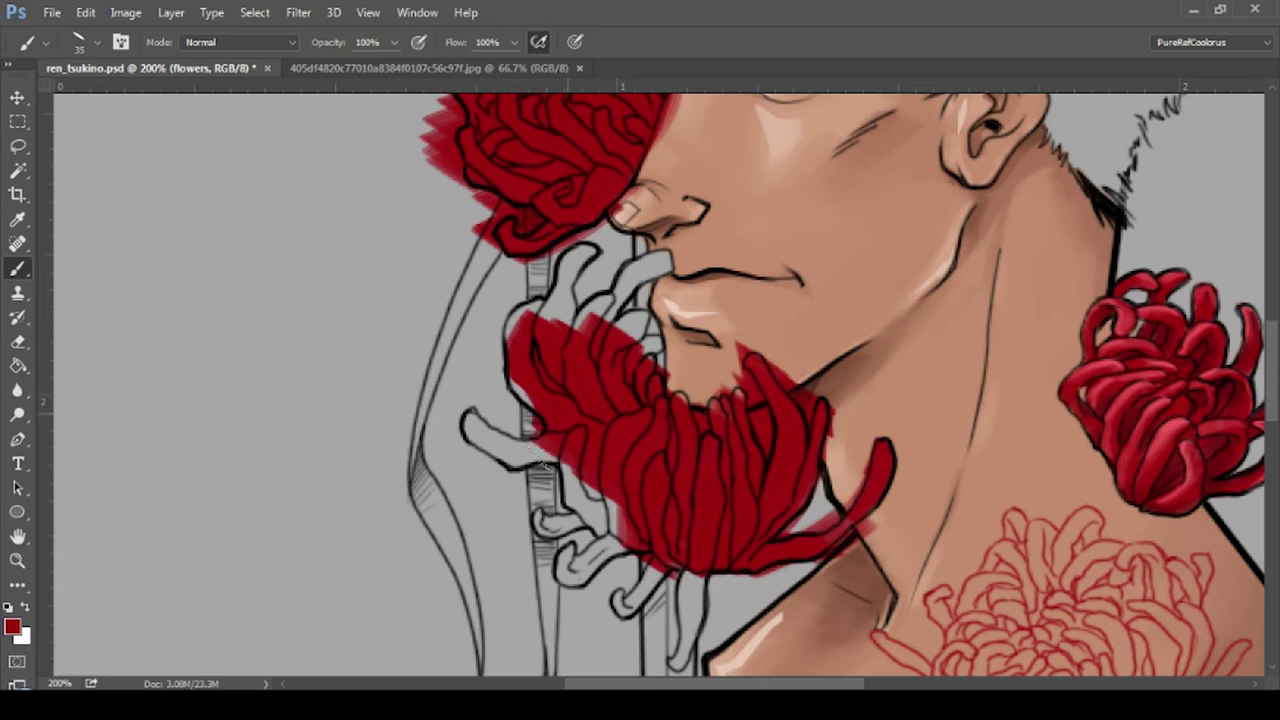
# - Fill the left grey flower and remaining grey lower petals with red
pyautogui.moveTo(540, 420); pyautogui.dragTo(465, 430)
pyautogui.moveTo(520, 350); pyautogui.dragTo(567, 293)
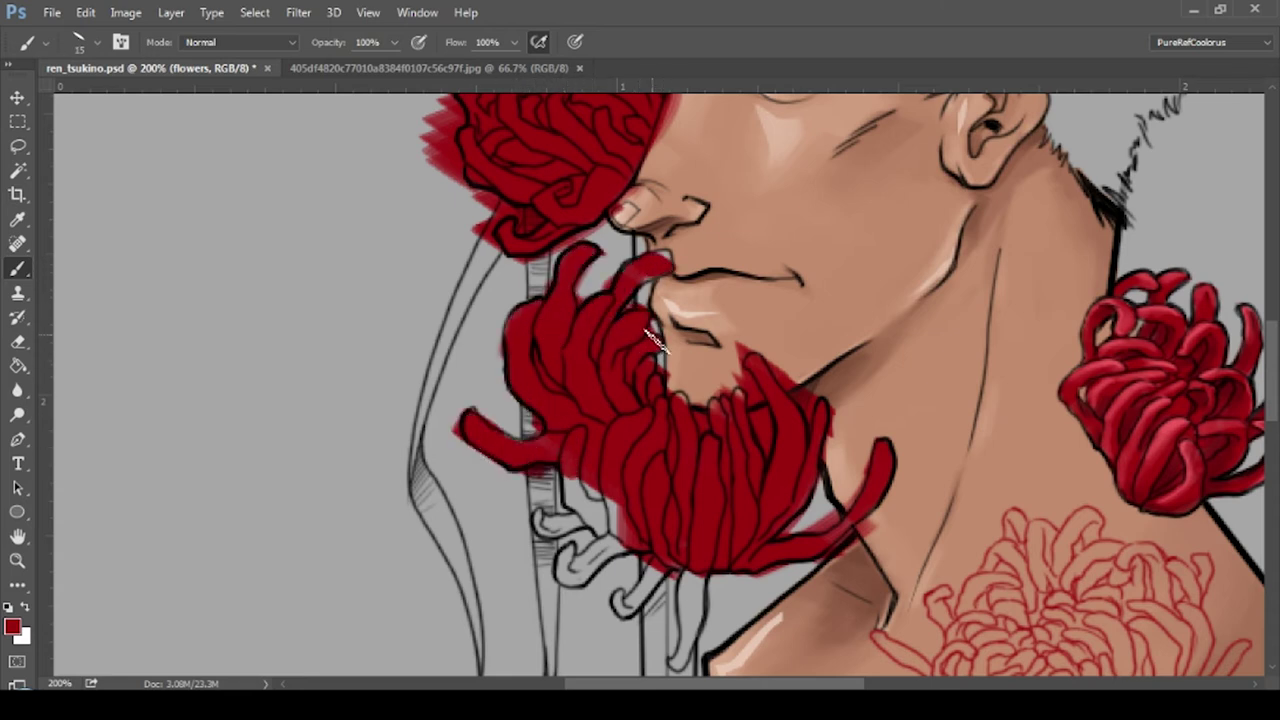
pyautogui.moveTo(698, 595)
pyautogui.mouseDown()
pyautogui.moveTo(620, 600)
pyautogui.moveTo(560, 540)
pyautogui.mouseUp()
pyautogui.moveTo(600, 500); pyautogui.dragTo(530, 515)
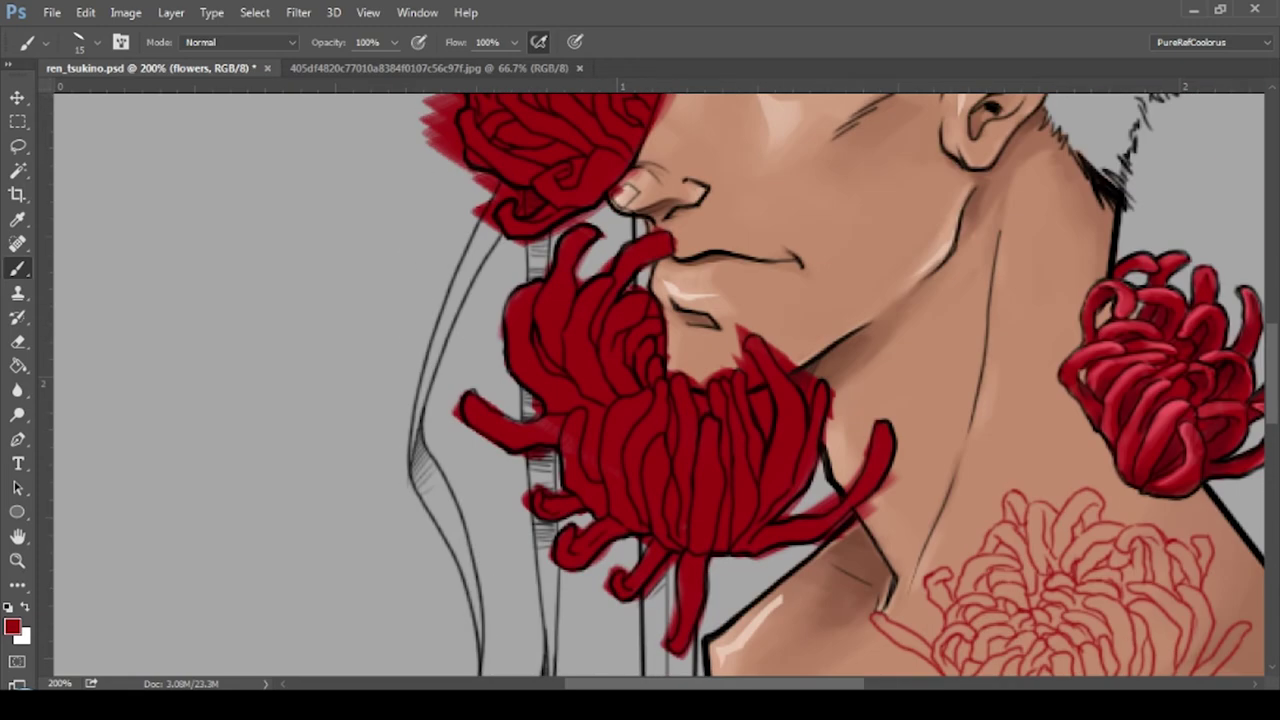
# - Cover the red bleed along the face and forehead edge with skin tone
pyautogui.hotkey('ctrl', '+')
pyautogui.scroll(5, 770, 490)
pyautogui.moveTo(840, 420)
pyautogui.mouseDown()
pyautogui.moveTo(864, 277)
pyautogui.moveTo(800, 135)
pyautogui.mouseUp()
pyautogui.moveTo(791, 194)
pyautogui.mouseDown()
pyautogui.moveTo(931, 406)
pyautogui.moveTo(948, 228)
pyautogui.moveTo(866, 220)
pyautogui.moveTo(819, 264)
pyautogui.moveTo(687, 273)
pyautogui.mouseUp()
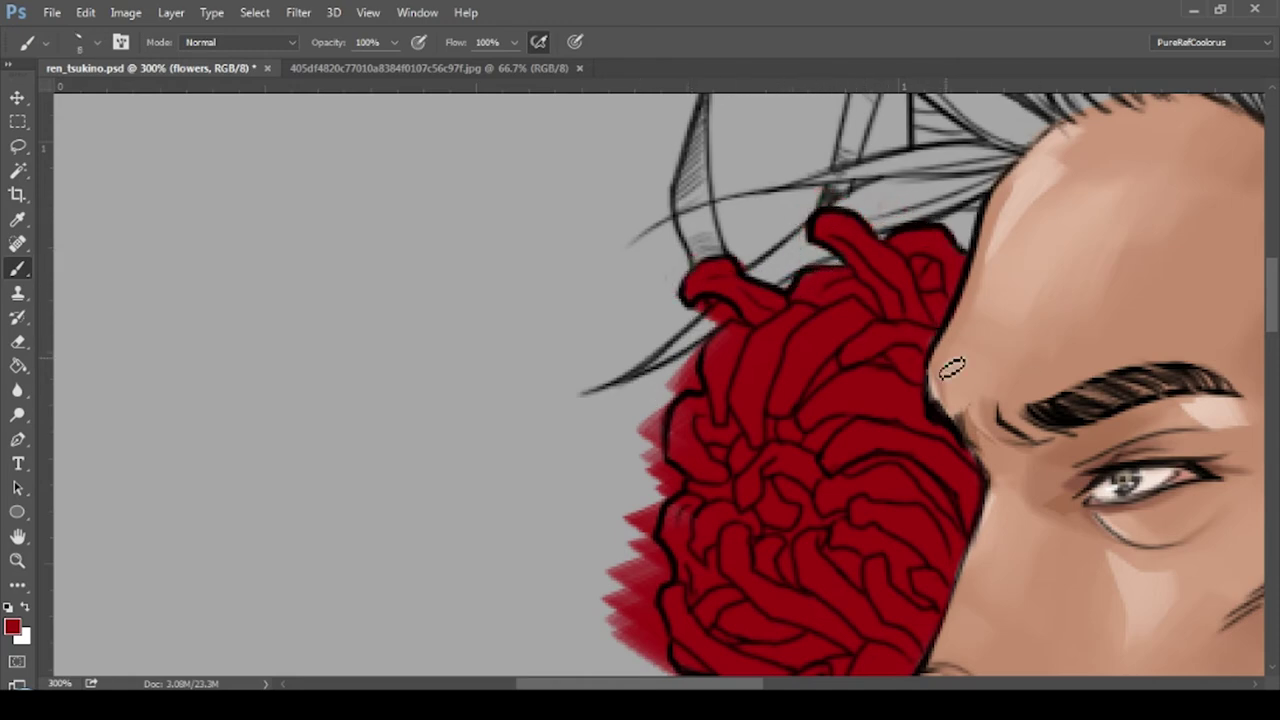
# - Paint grey and skin over red spill below the flower, near the chin and the lower-right petal
pyautogui.scroll(-5, 686, 363)
pyautogui.moveTo(720, 450)
pyautogui.mouseDown()
pyautogui.moveTo(686, 414)
pyautogui.moveTo(757, 414)
pyautogui.moveTo(698, 391)
pyautogui.mouseUp()
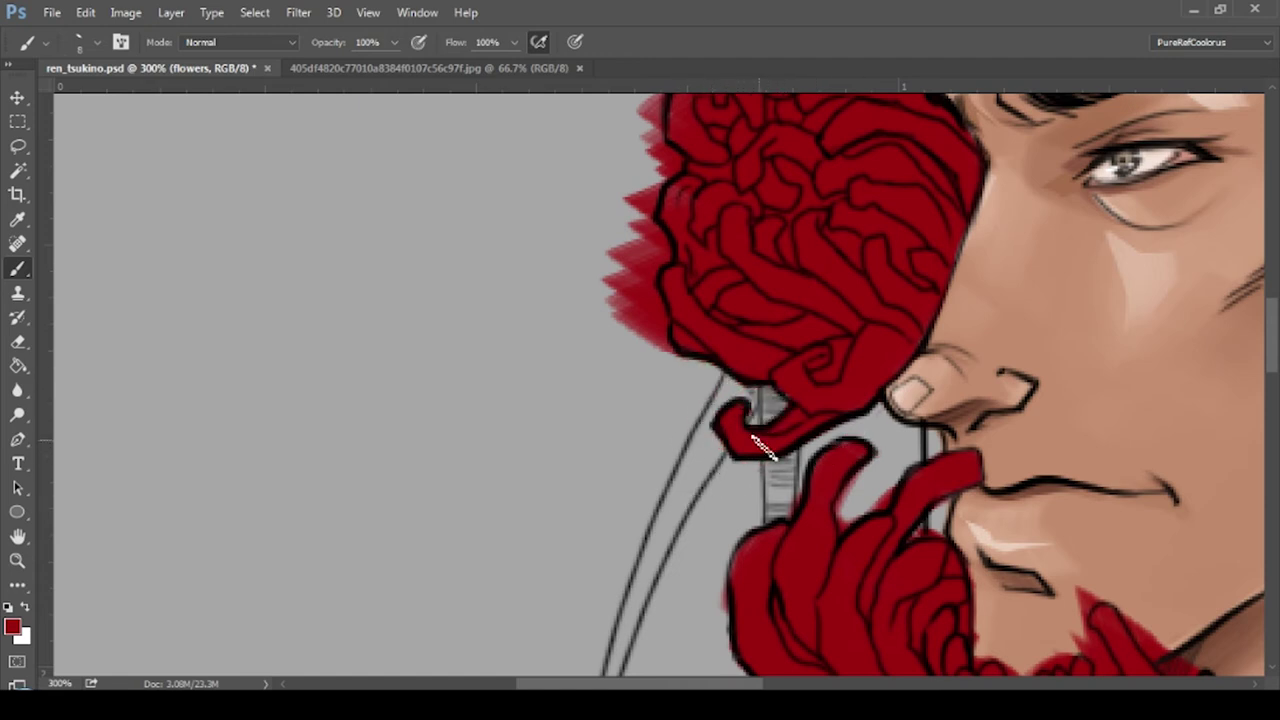
pyautogui.scroll(3, 606, 509)
pyautogui.moveTo(606, 509)
pyautogui.mouseDown()
pyautogui.moveTo(652, 397)
pyautogui.moveTo(660, 254)
pyautogui.mouseUp()
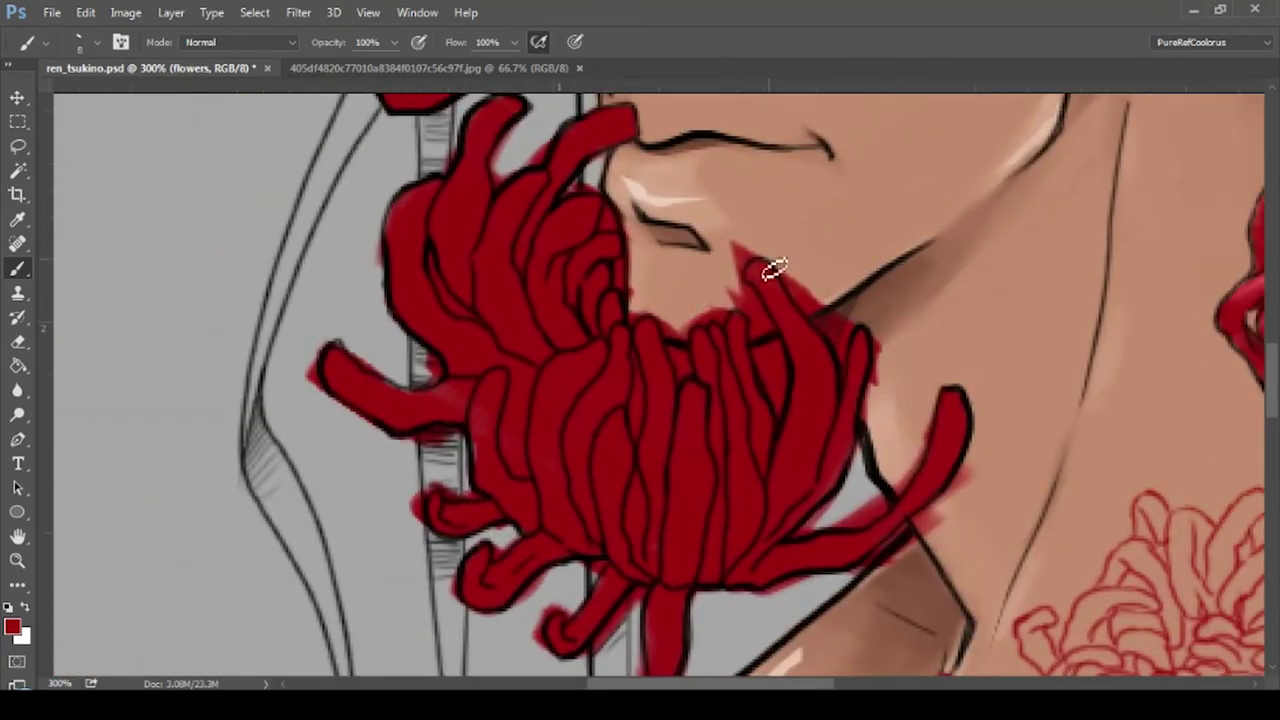
pyautogui.moveTo(771, 266)
pyautogui.mouseDown()
pyautogui.moveTo(800, 280)
pyautogui.moveTo(826, 328)
pyautogui.moveTo(724, 312)
pyautogui.mouseUp()
pyautogui.moveTo(866, 360); pyautogui.dragTo(880, 424)
pyautogui.moveTo(808, 534)
pyautogui.mouseDown()
pyautogui.moveTo(900, 500)
pyautogui.moveTo(857, 580)
pyautogui.mouseUp()
pyautogui.moveTo(930, 480); pyautogui.dragTo(955, 530)
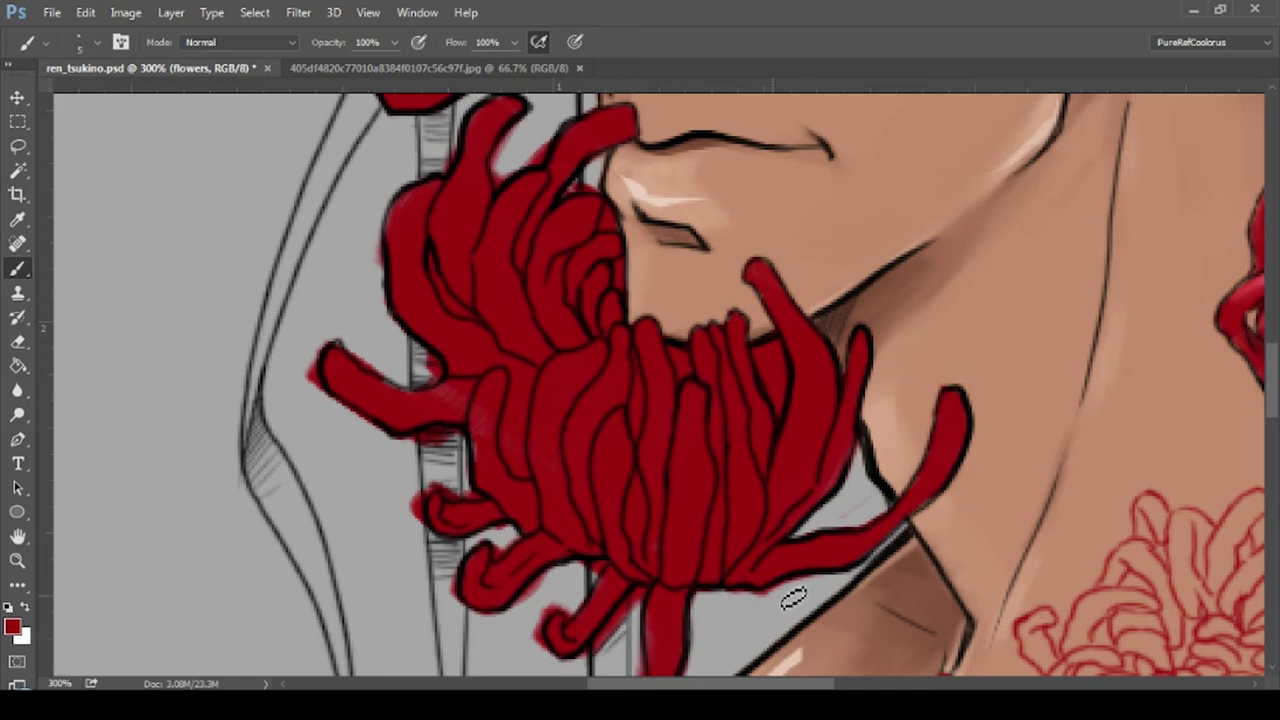
pyautogui.moveTo(716, 596); pyautogui.dragTo(758, 598)
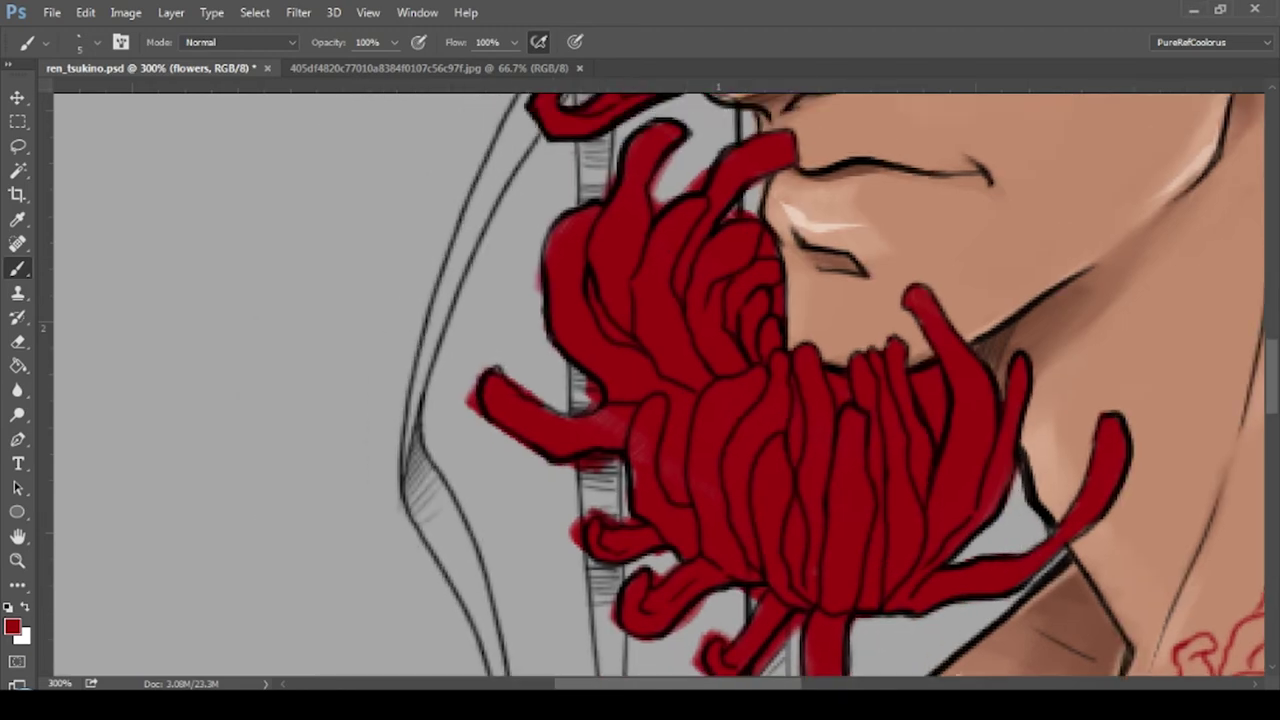
# - With a smaller brush, clear red spill between the lower petals, the left petal tip and petal gaps
pyautogui.moveTo(805, 690); pyautogui.dragTo(938, 537)
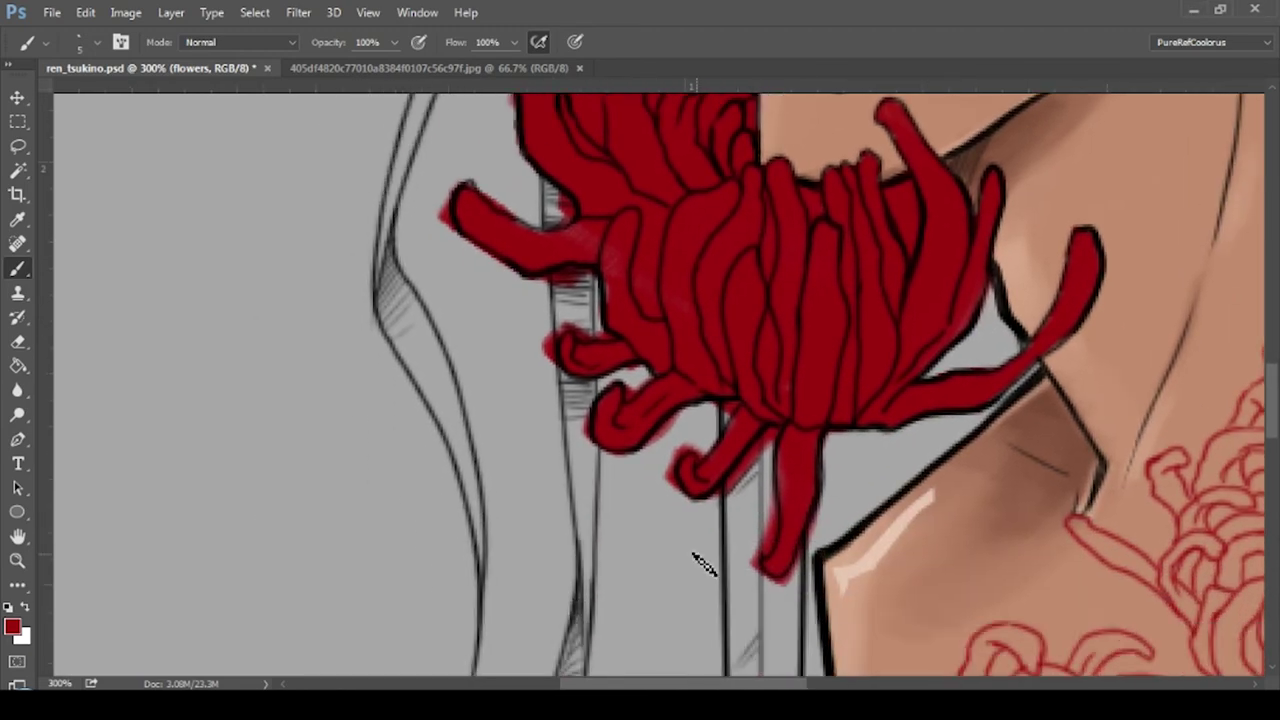
pyautogui.moveTo(777, 541); pyautogui.dragTo(702, 518)
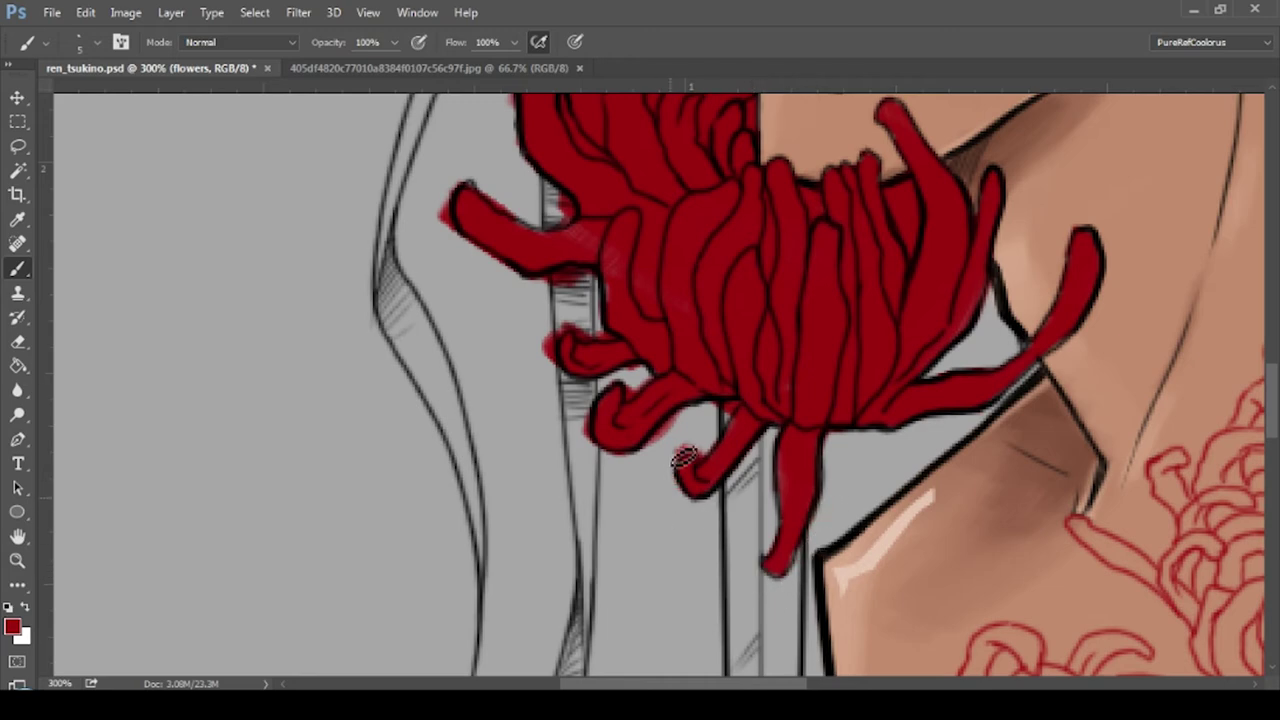
pyautogui.press('[')
pyautogui.press('[')
pyautogui.moveTo(549, 371); pyautogui.dragTo(573, 338)
pyautogui.hscroll(-3, 580, 352)
pyautogui.scroll(5, 862, 332)
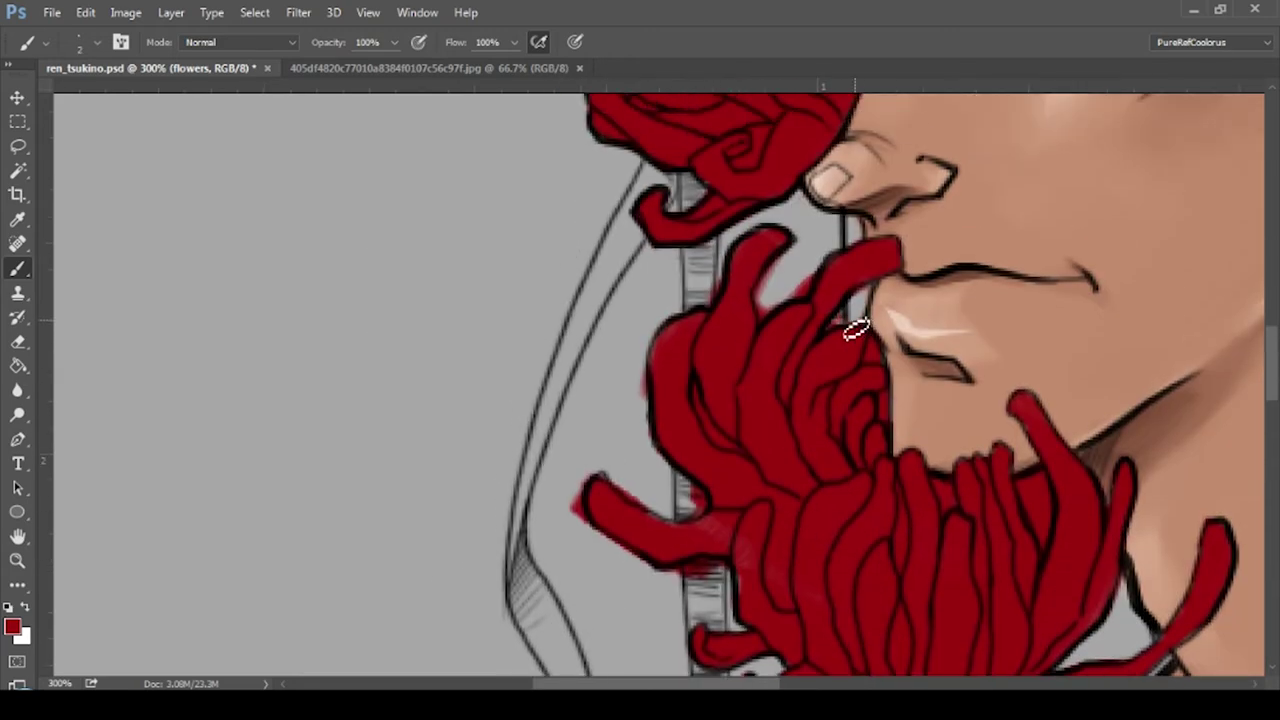
pyautogui.moveTo(770, 272); pyautogui.dragTo(781, 296)
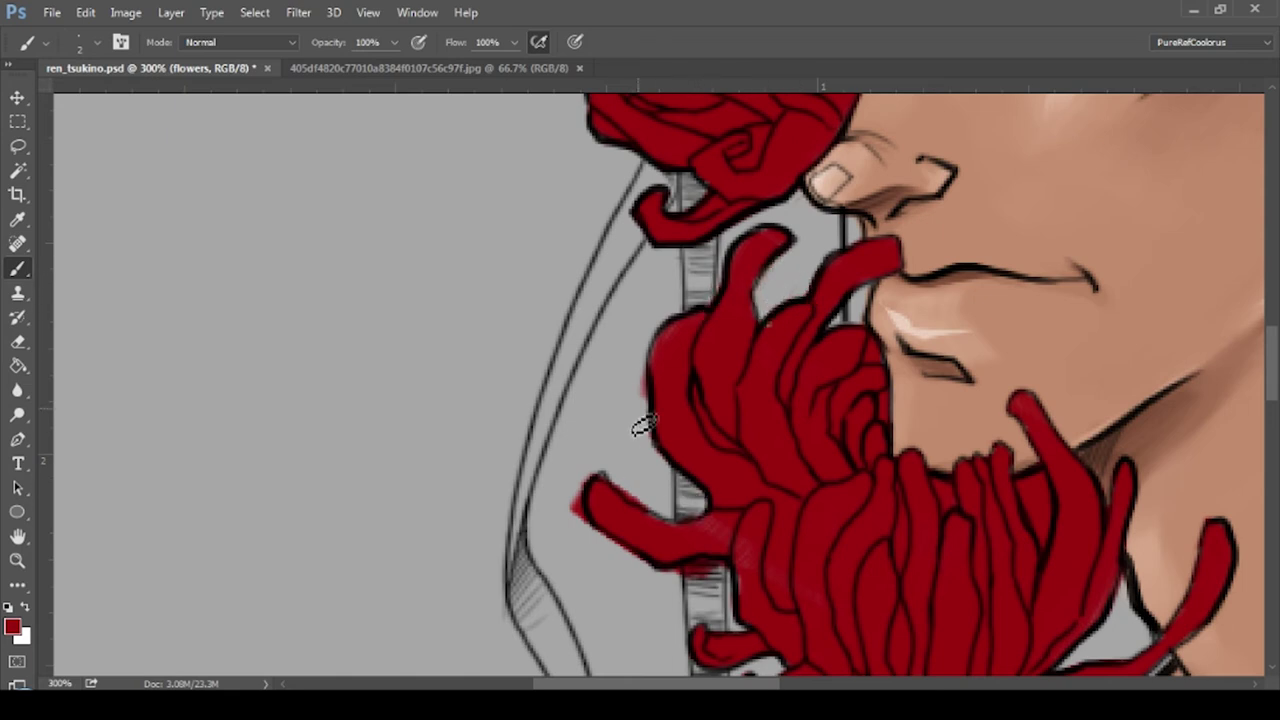
pyautogui.moveTo(685, 588); pyautogui.dragTo(583, 543)
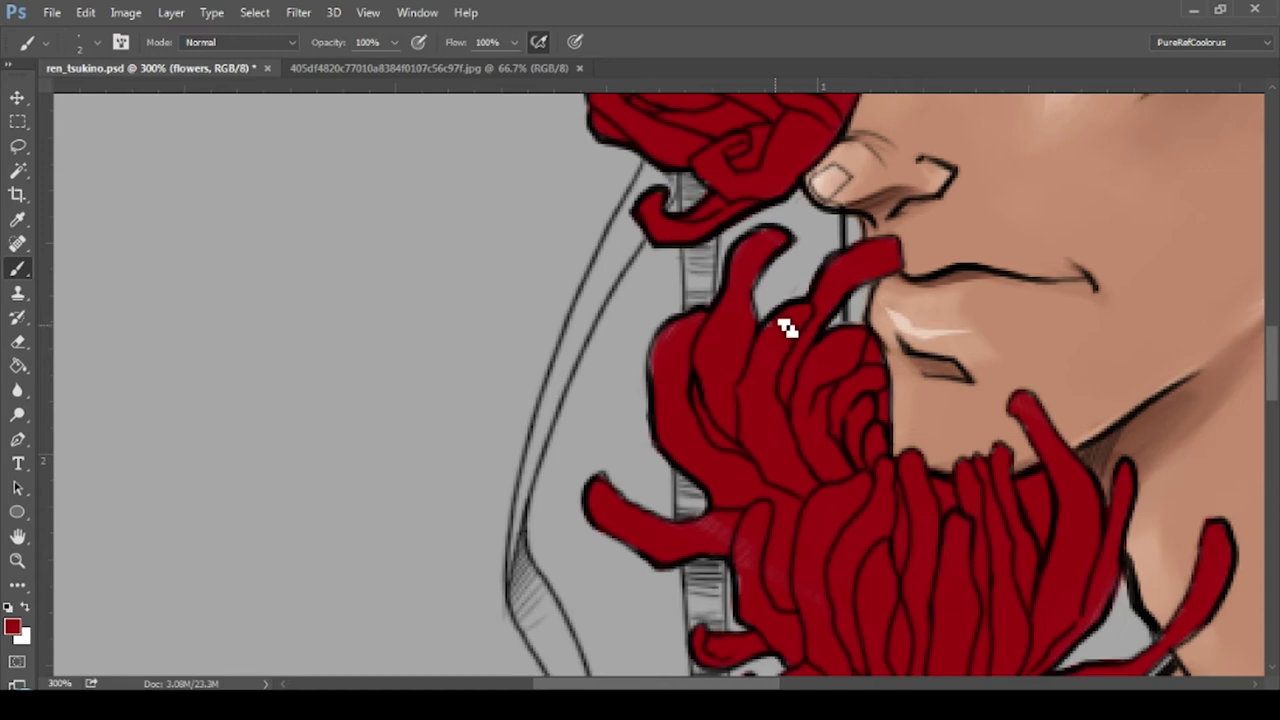
pyautogui.hscroll(5, 1200, 495)
pyautogui.scroll(-2, 1200, 495)
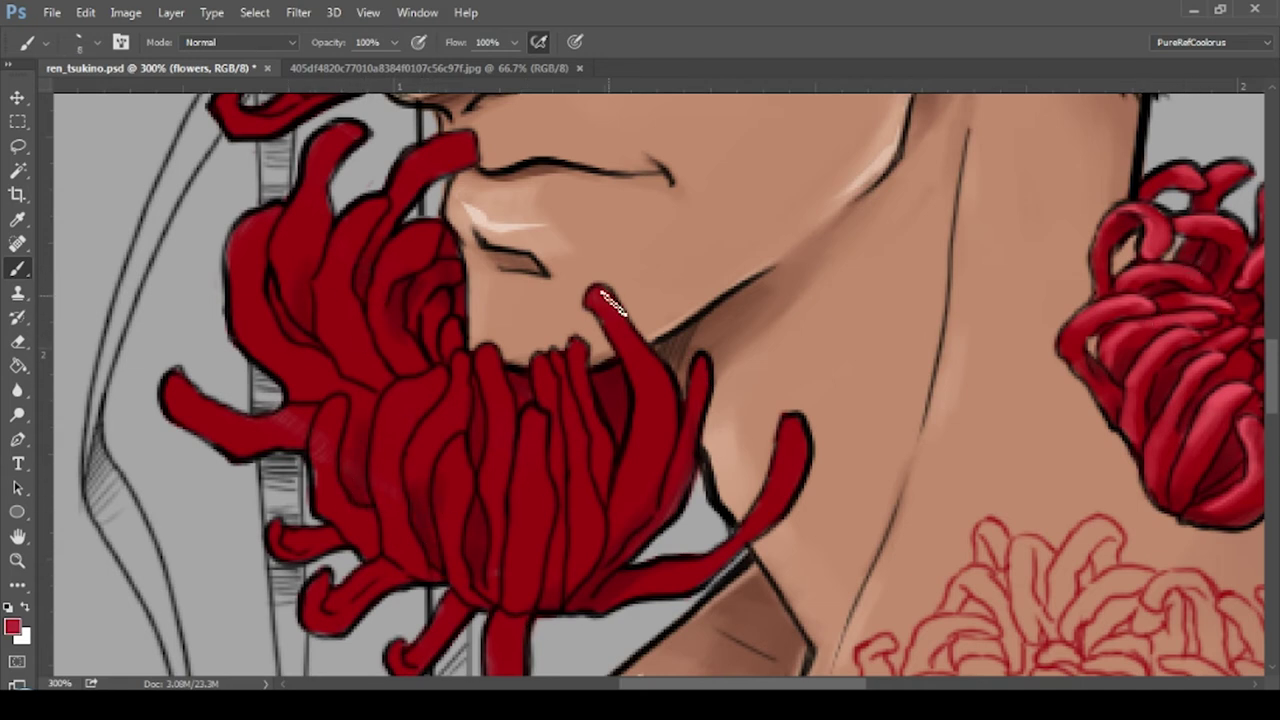
# - Paint light highlights along the central flower's petals and the lower-left red petals
pyautogui.moveTo(610, 300); pyautogui.dragTo(650, 490)
pyautogui.moveTo(700, 363); pyautogui.dragTo(690, 530)
pyautogui.moveTo(795, 430); pyautogui.dragTo(700, 560)
pyautogui.moveTo(545, 360); pyautogui.dragTo(570, 520)
pyautogui.moveTo(540, 410); pyautogui.dragTo(540, 545)
pyautogui.moveTo(490, 350)
pyautogui.mouseDown()
pyautogui.moveTo(510, 460)
pyautogui.moveTo(450, 585)
pyautogui.mouseUp()
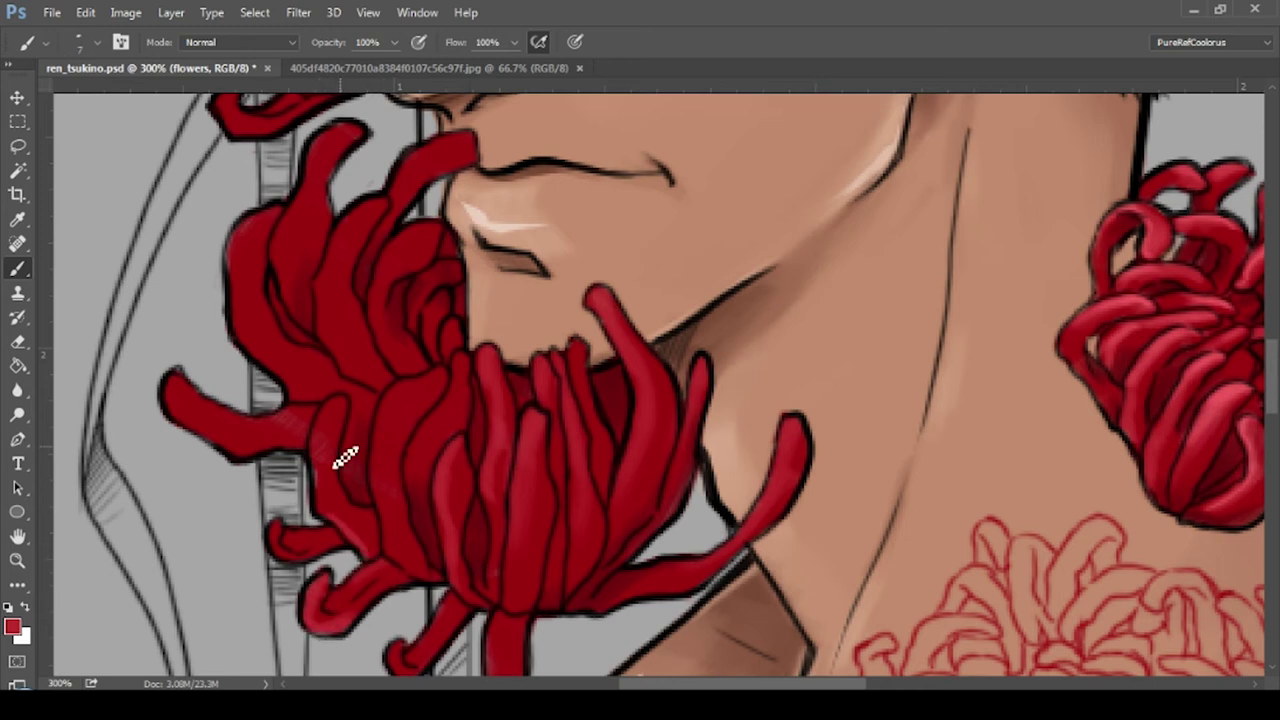
pyautogui.moveTo(345, 457); pyautogui.dragTo(330, 545)
# - Highlight the upper-left flower's petals and more central petals
pyautogui.moveTo(280, 222); pyautogui.dragTo(245, 355)
pyautogui.moveTo(375, 202); pyautogui.dragTo(330, 290)
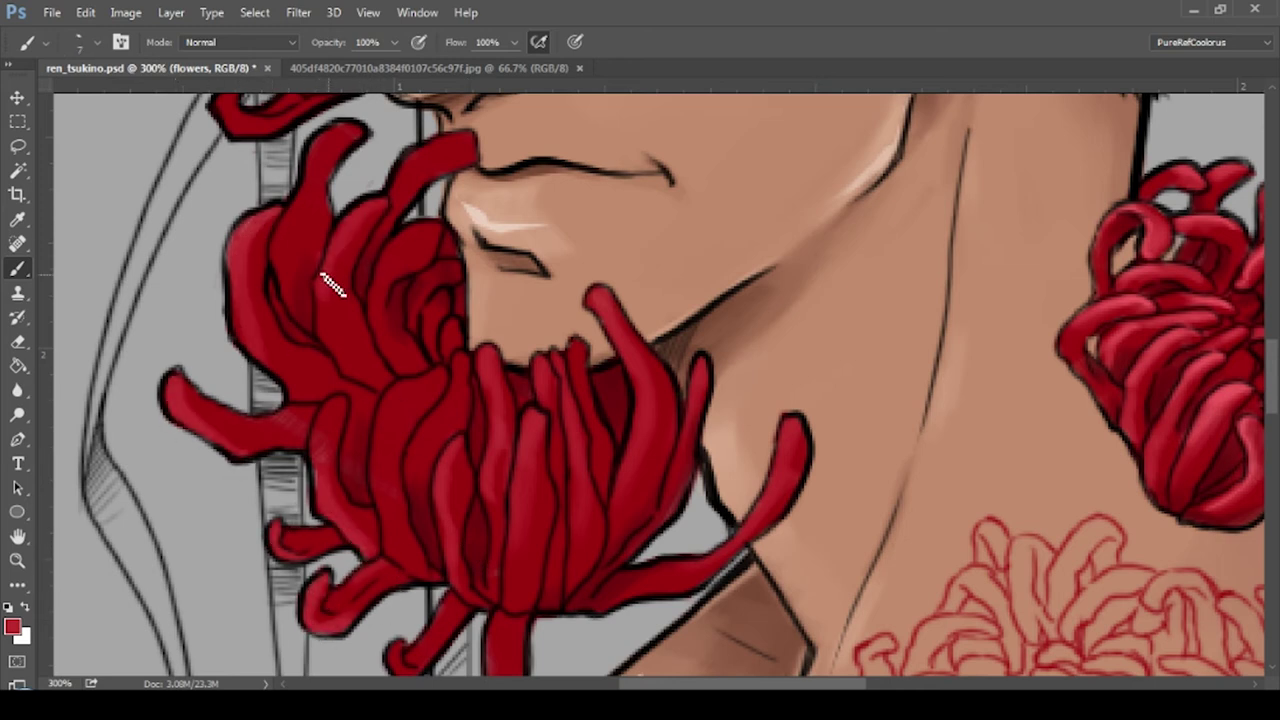
pyautogui.moveTo(440, 235); pyautogui.dragTo(385, 340)
pyautogui.moveTo(415, 380); pyautogui.dragTo(372, 510)
pyautogui.moveTo(460, 390); pyautogui.dragTo(420, 465)
pyautogui.moveTo(350, 125); pyautogui.dragTo(305, 200)
pyautogui.moveTo(470, 135); pyautogui.dragTo(410, 190)
pyautogui.moveTo(515, 490); pyautogui.dragTo(535, 590)
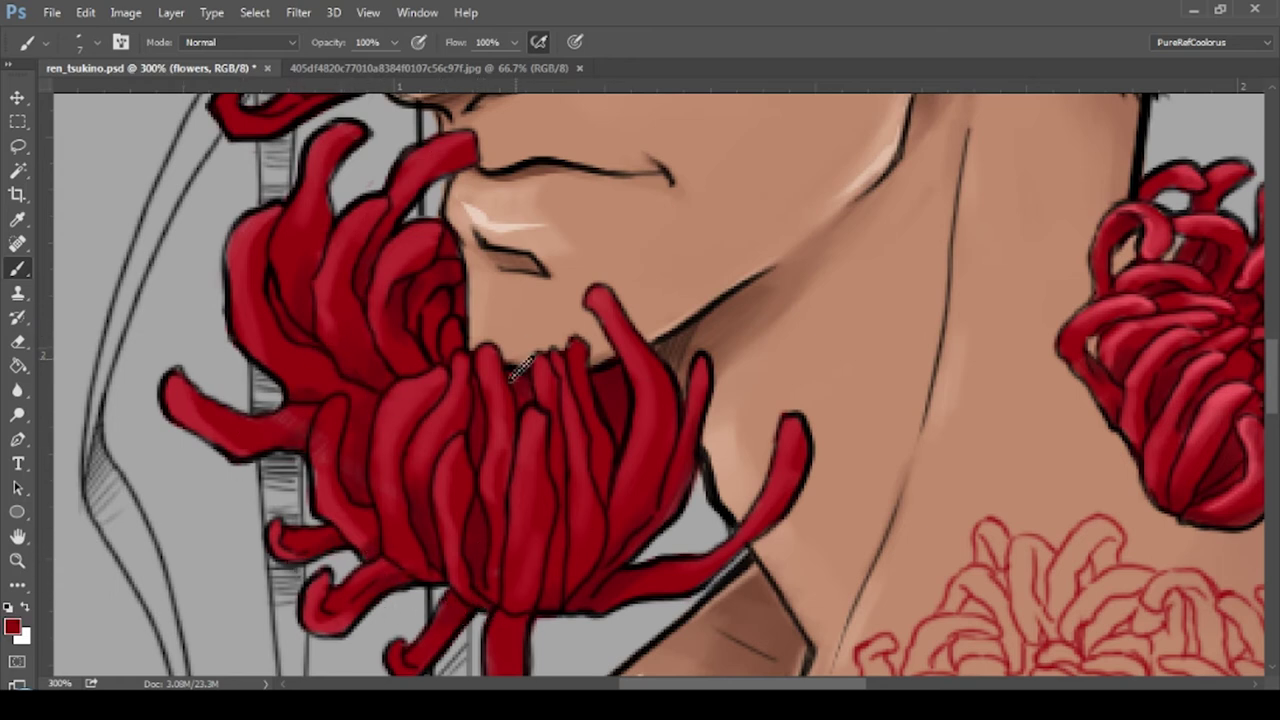
# - Add further highlights to the face-side flowers and the central flower's right-side petals
pyautogui.moveTo(365, 205); pyautogui.dragTo(330, 262)
pyautogui.moveTo(430, 245)
pyautogui.mouseDown()
pyautogui.moveTo(390, 330)
pyautogui.moveTo(395, 455)
pyautogui.mouseUp()
pyautogui.moveTo(400, 385); pyautogui.dragTo(378, 480)
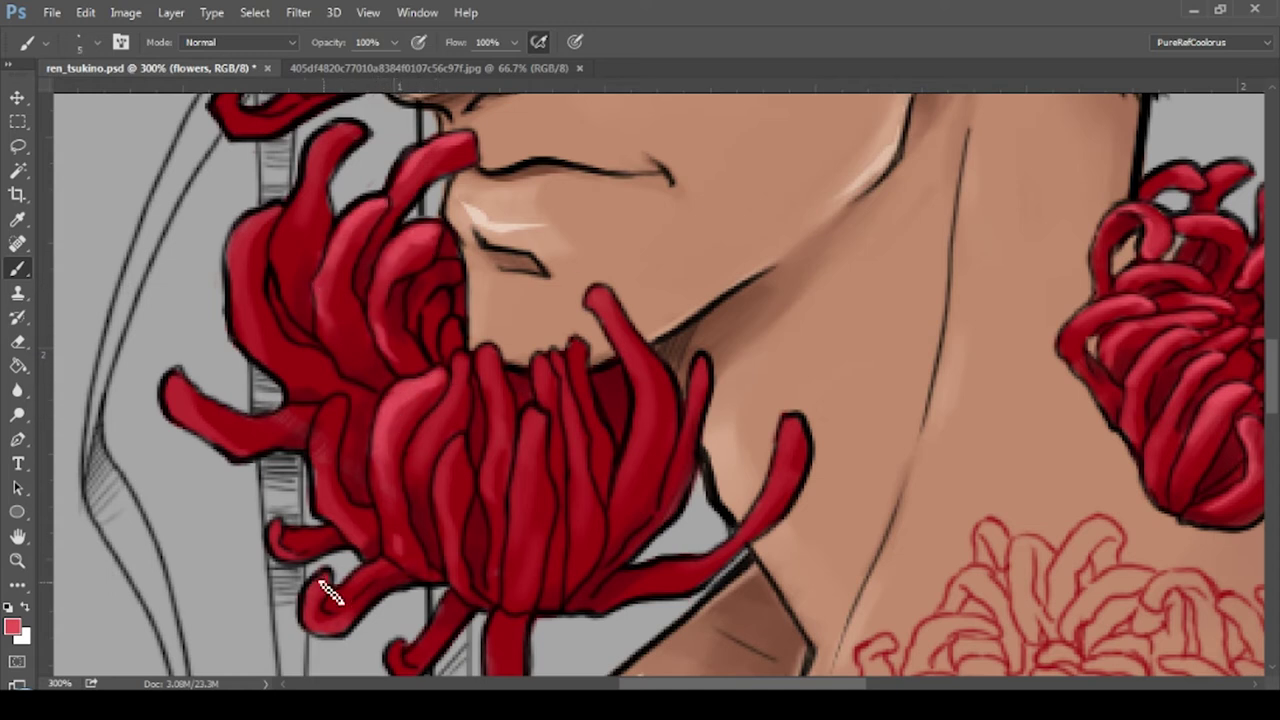
pyautogui.moveTo(466, 386)
pyautogui.mouseDown()
pyautogui.moveTo(470, 430)
pyautogui.moveTo(550, 380)
pyautogui.mouseUp()
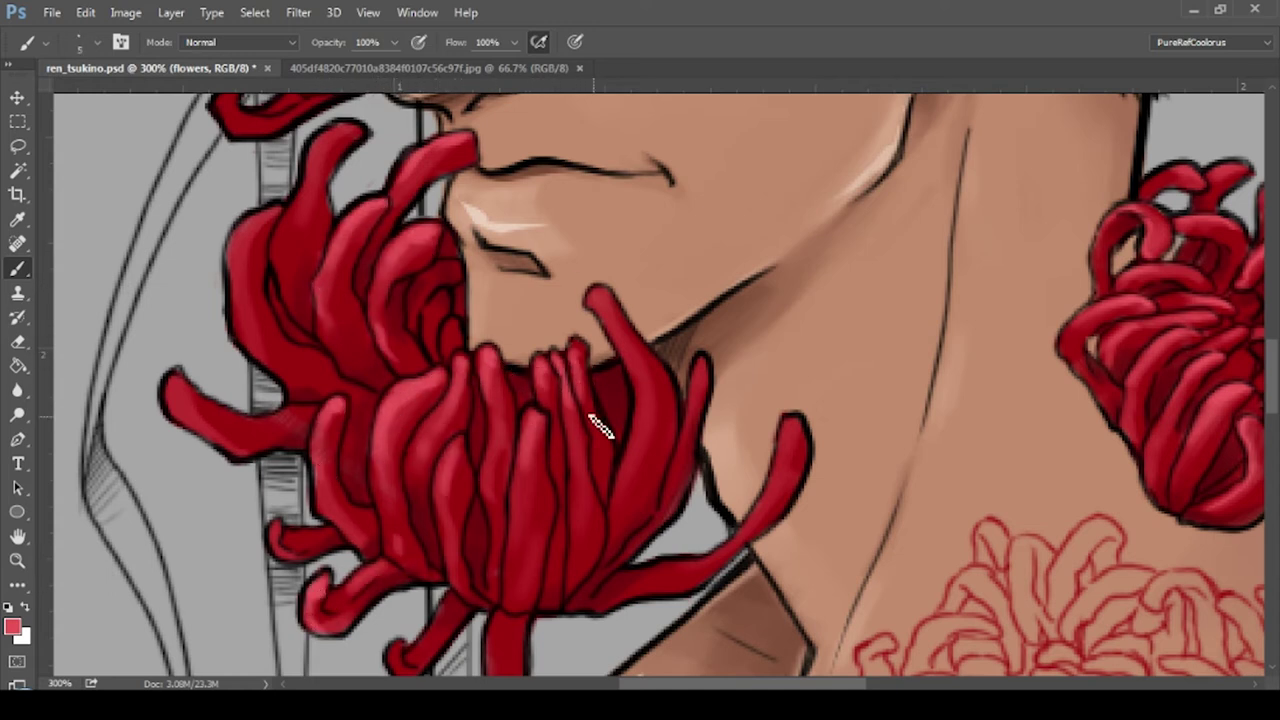
pyautogui.moveTo(610, 300); pyautogui.dragTo(640, 405)
pyautogui.moveTo(700, 370); pyautogui.dragTo(790, 450)
pyautogui.moveTo(495, 636); pyautogui.dragTo(580, 486)
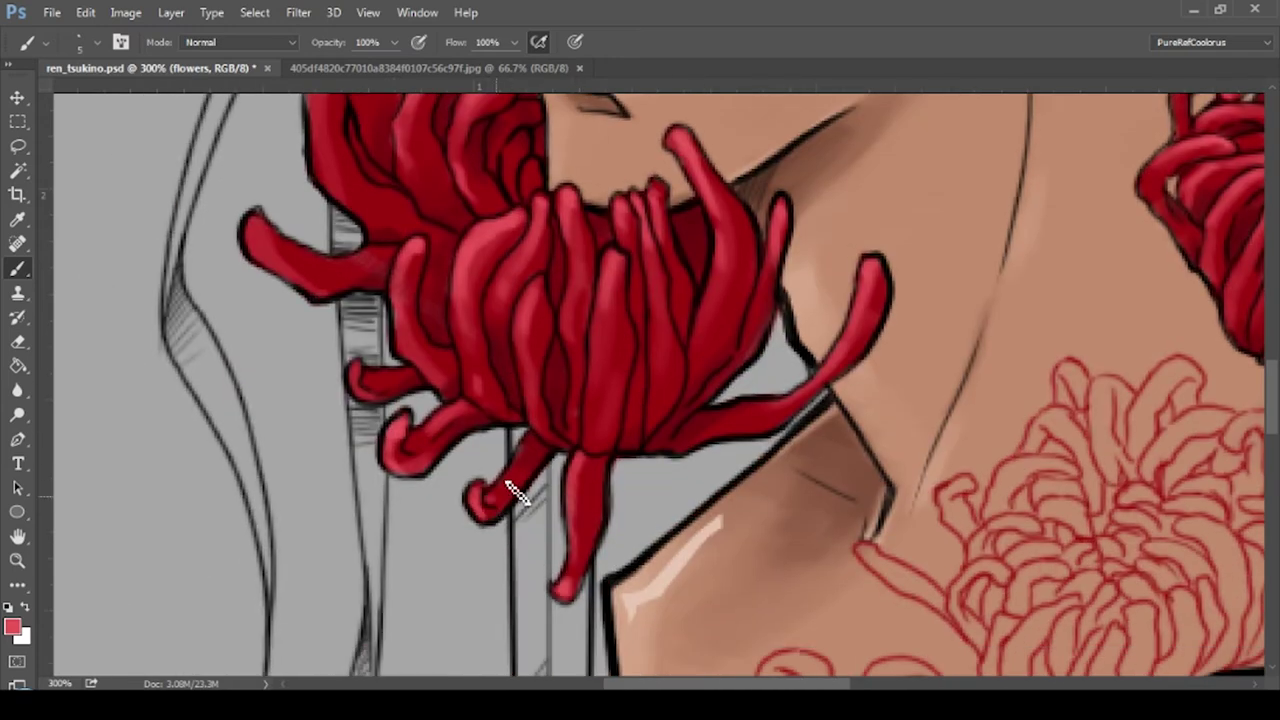
# - Highlight the left red flower, then fit the whole illustration on screen
pyautogui.scroll(5, 365, 490)
pyautogui.moveTo(335, 425); pyautogui.dragTo(310, 545)
pyautogui.moveTo(435, 340); pyautogui.dragTo(365, 490)
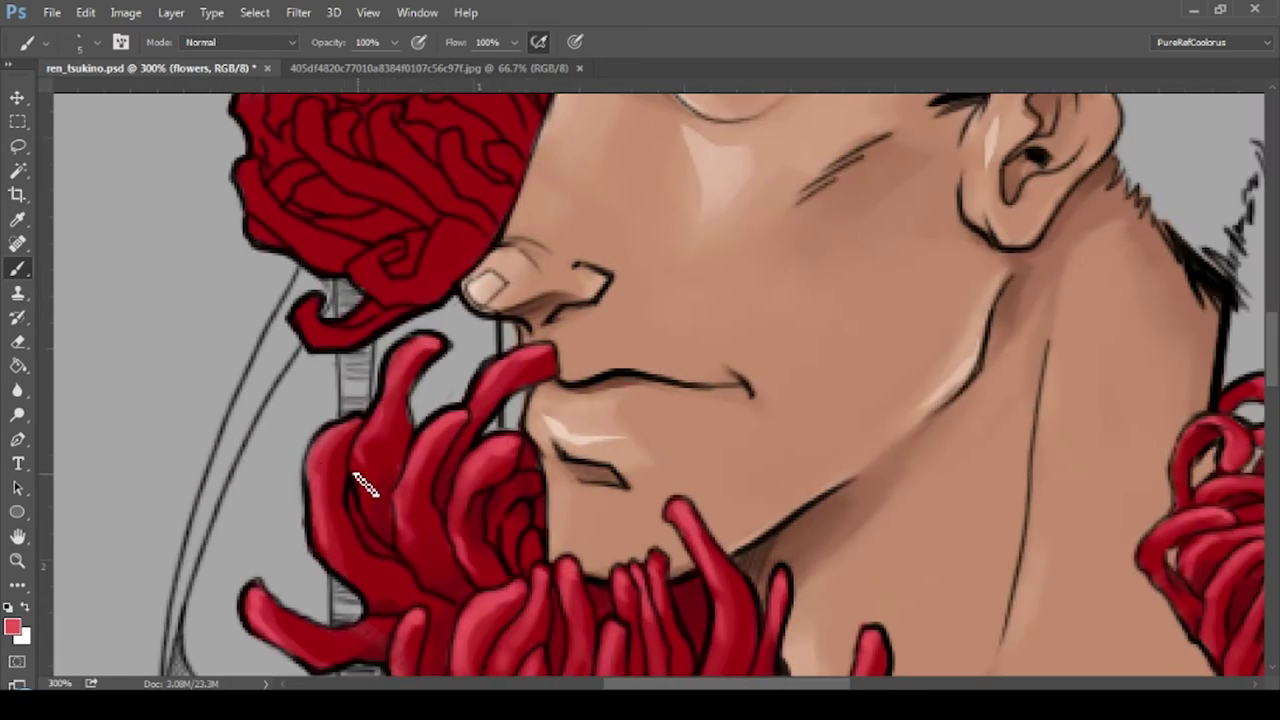
pyautogui.hotkey('ctrl', '0')
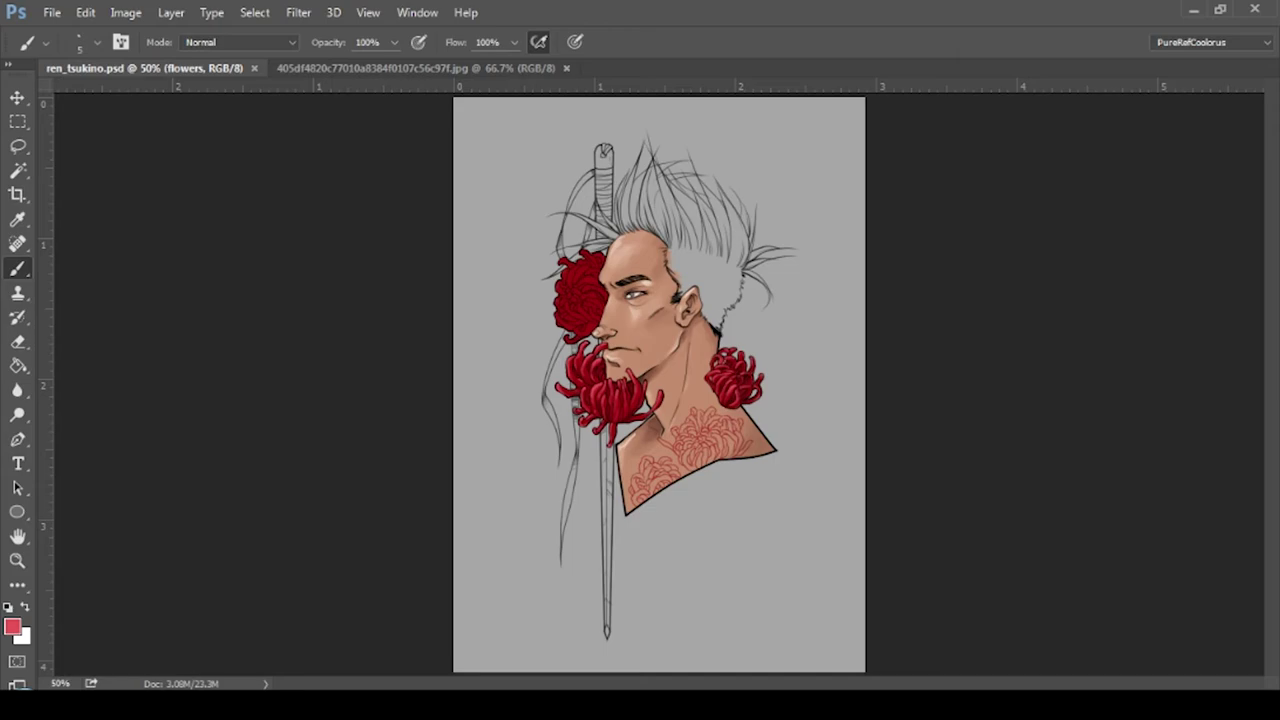
# - Shade the flower beside the eye with sampled dark red and lighten its upper petals, then return to 100% view
pyautogui.hotkey('ctrl', '+')
pyautogui.hotkey('ctrl', '+')
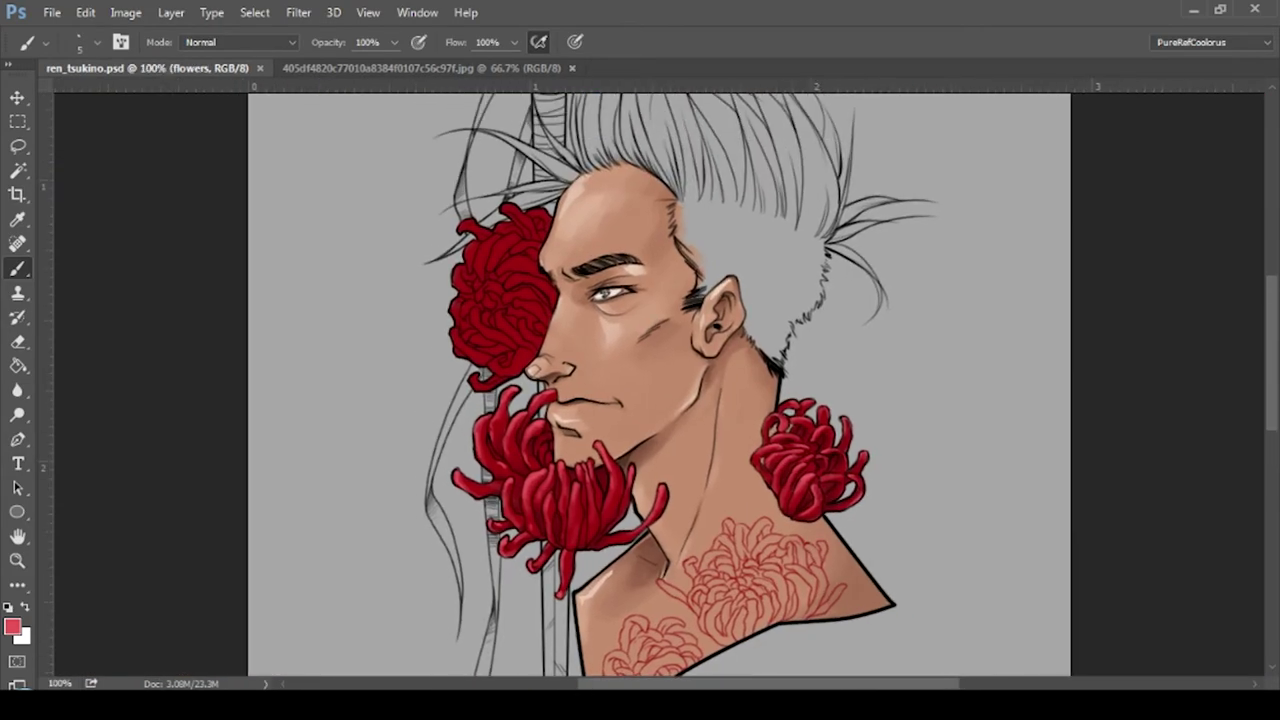
pyautogui.hotkey('ctrl', '+')
pyautogui.hotkey('ctrl', '+')
pyautogui.keyDown('alt'); pyautogui.click(1100, 366); pyautogui.keyUp('alt')
pyautogui.moveTo(600, 460); pyautogui.dragTo(545, 505)
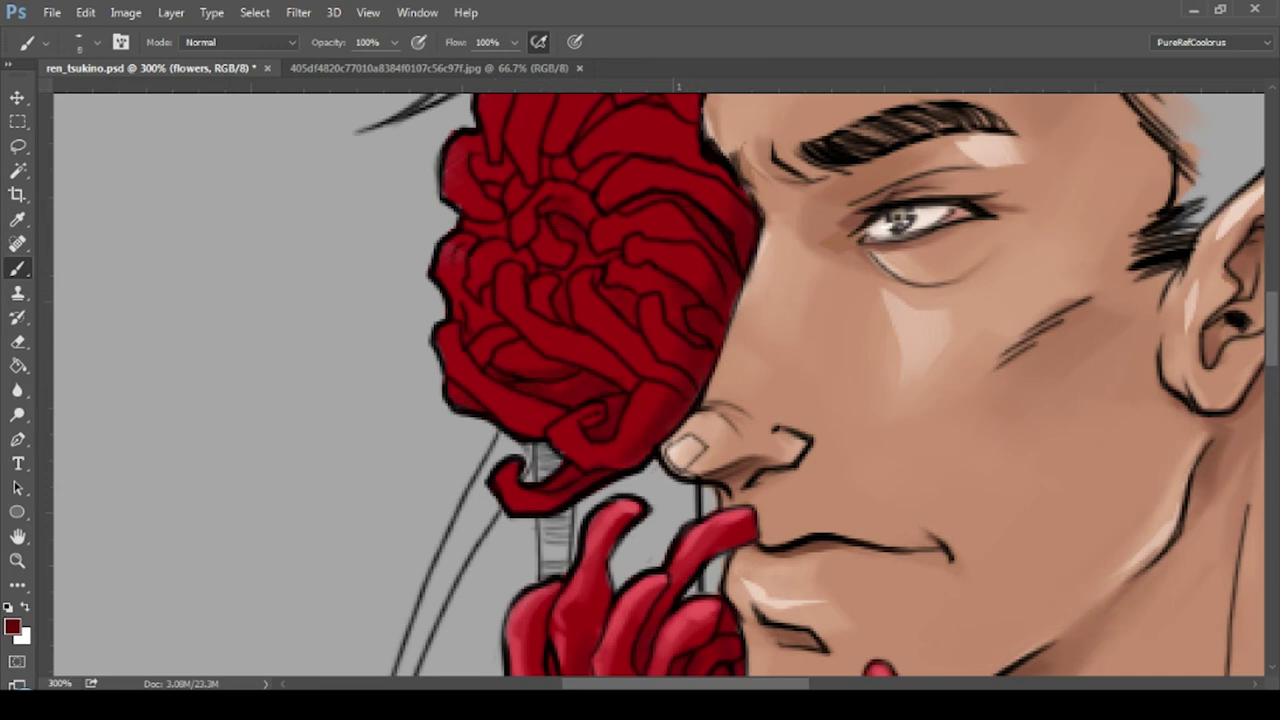
pyautogui.moveTo(663, 139); pyautogui.dragTo(843, 309)
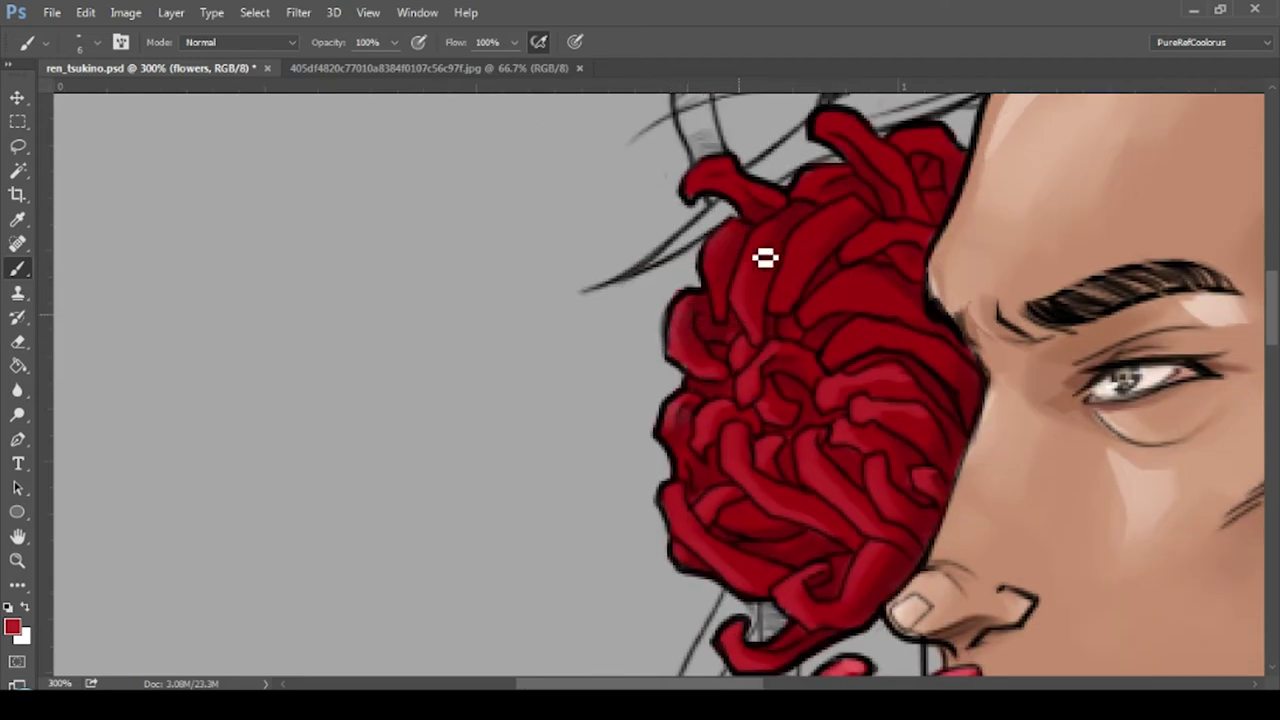
pyautogui.scroll(3, 797, 393)
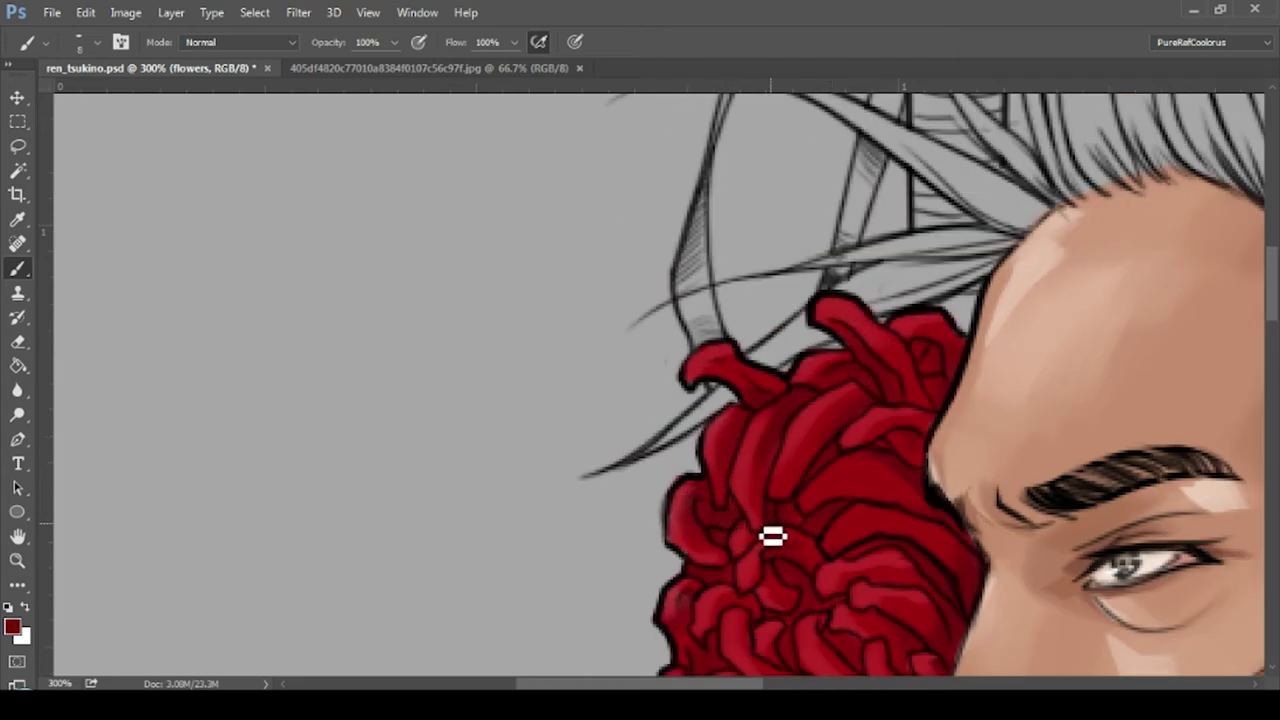
pyautogui.scroll(-3, 877, 523)
pyautogui.scroll(-4, 752, 428)
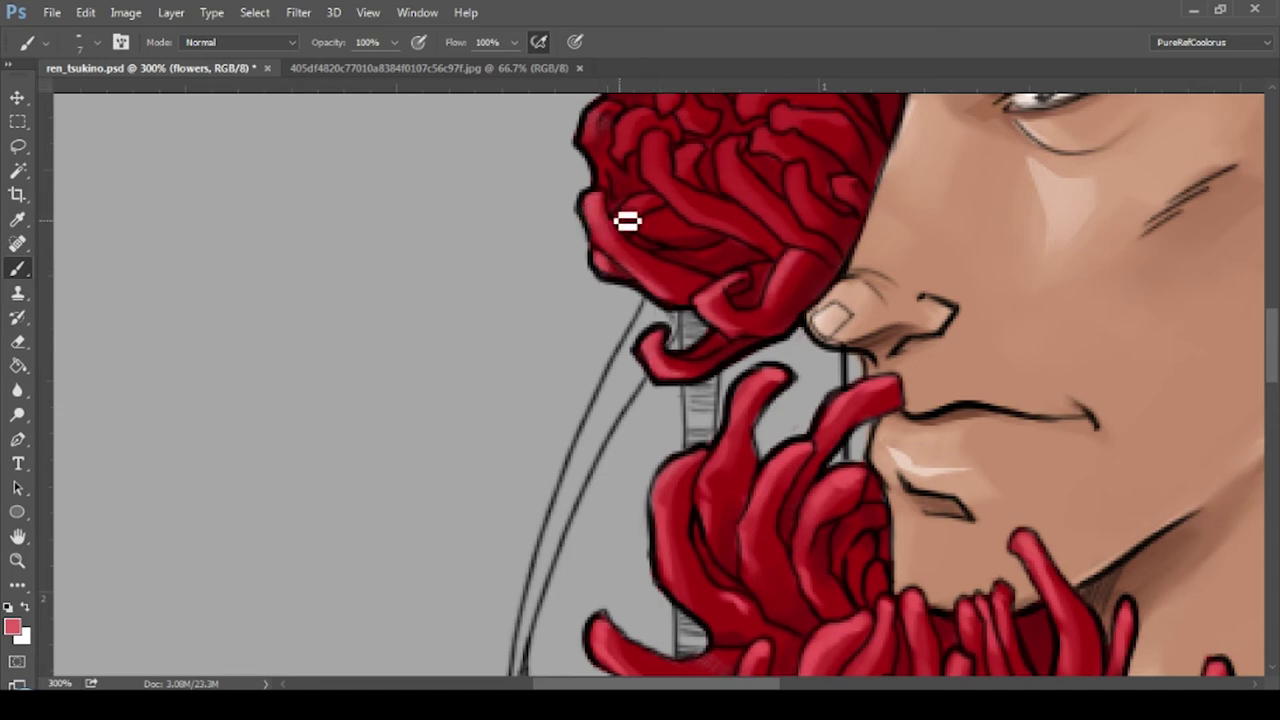
pyautogui.moveTo(620, 228); pyautogui.dragTo(710, 463)
pyautogui.moveTo(720, 367)
pyautogui.mouseDown()
pyautogui.moveTo(777, 377)
pyautogui.moveTo(851, 243)
pyautogui.moveTo(731, 186)
pyautogui.moveTo(868, 197)
pyautogui.moveTo(840, 354)
pyautogui.mouseUp()
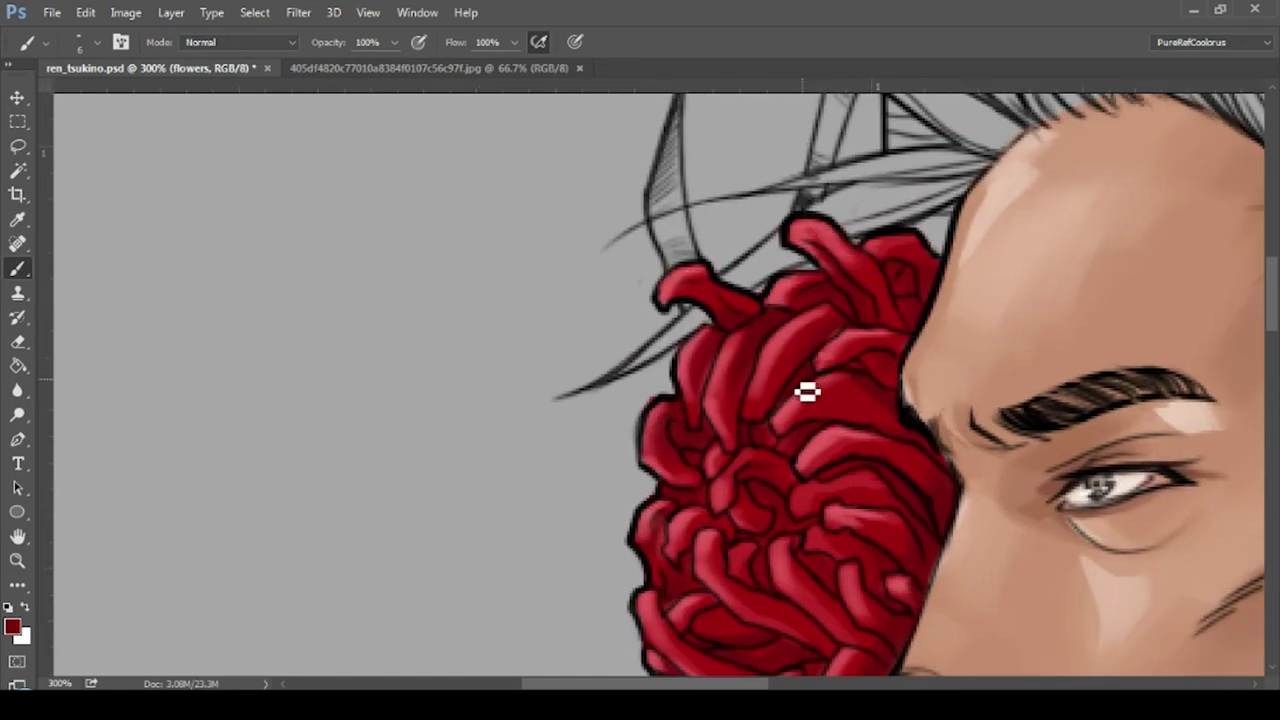
pyautogui.hotkey('ctrl', '1')
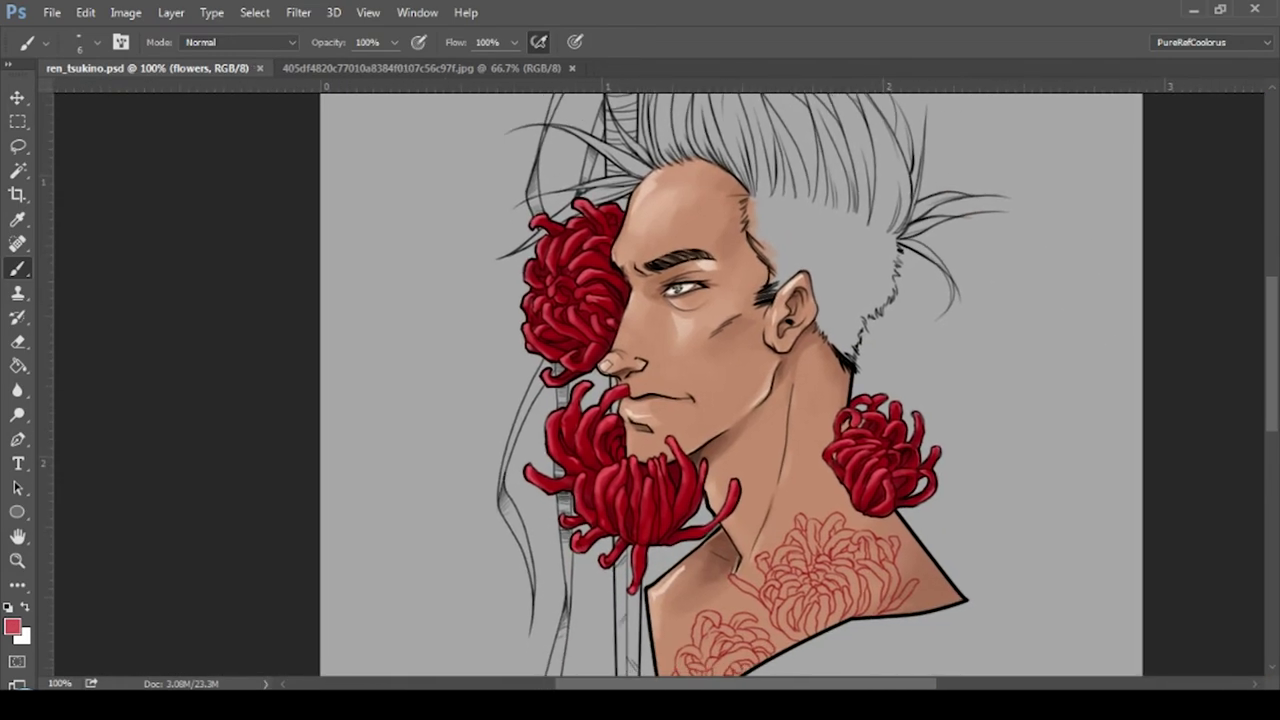
# - Recolour the three chrysanthemums yellow using Hue/Saturation with Hue +50 and Saturation +38
pyautogui.click(211, 12)
pyautogui.moveTo(154, 60)
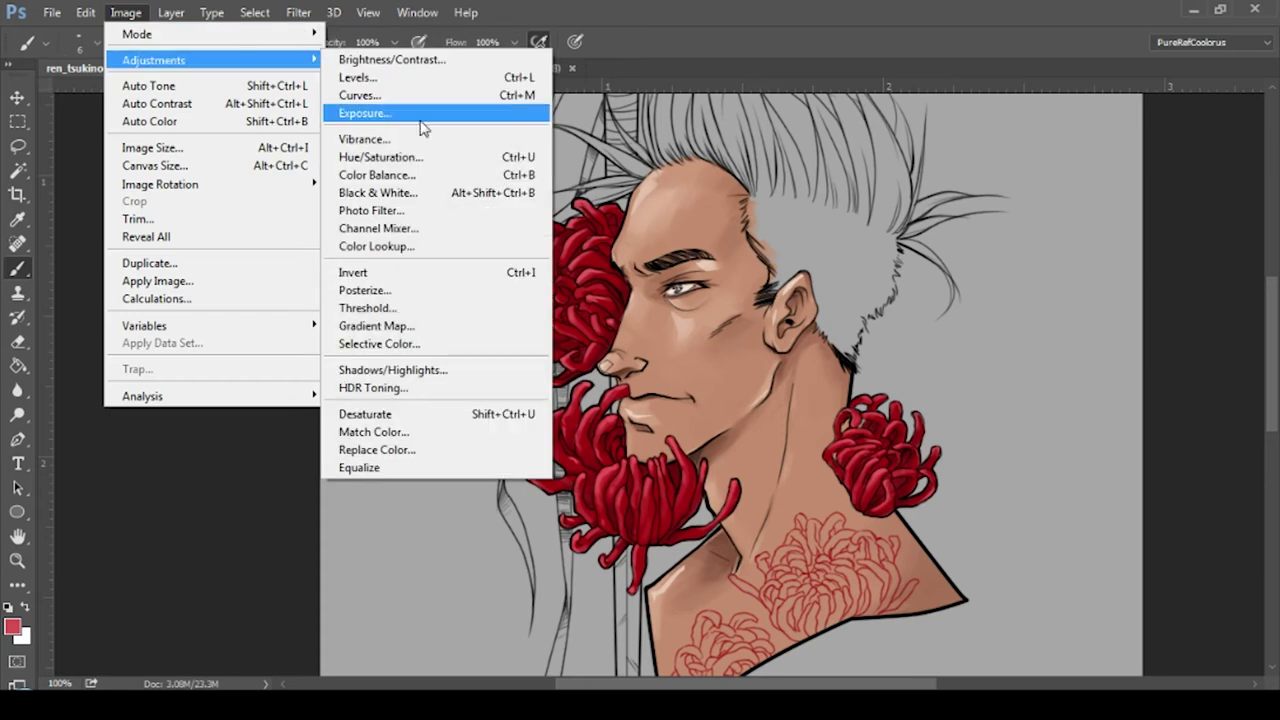
pyautogui.click(398, 160)
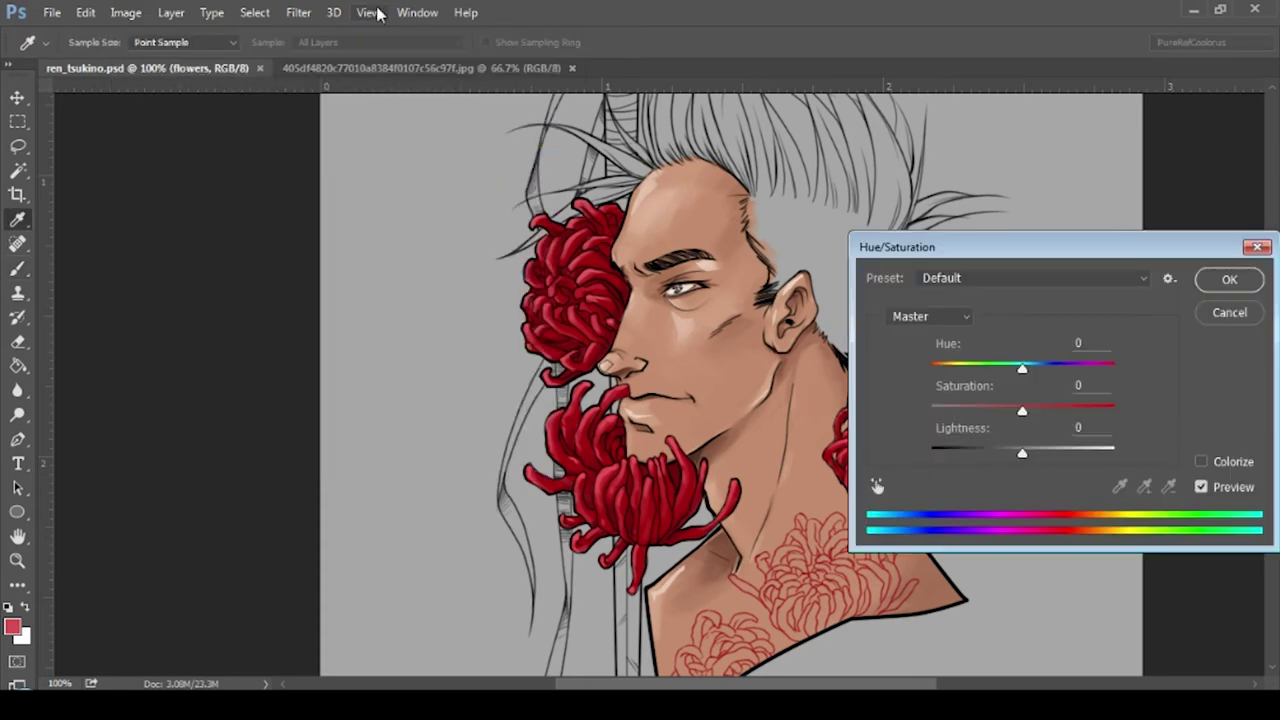
pyautogui.moveTo(1022, 368)
pyautogui.mouseDown()
pyautogui.moveTo(980, 368)
pyautogui.moveTo(1068, 371)
pyautogui.moveTo(941, 380)
pyautogui.moveTo(1066, 370)
pyautogui.mouseUp()
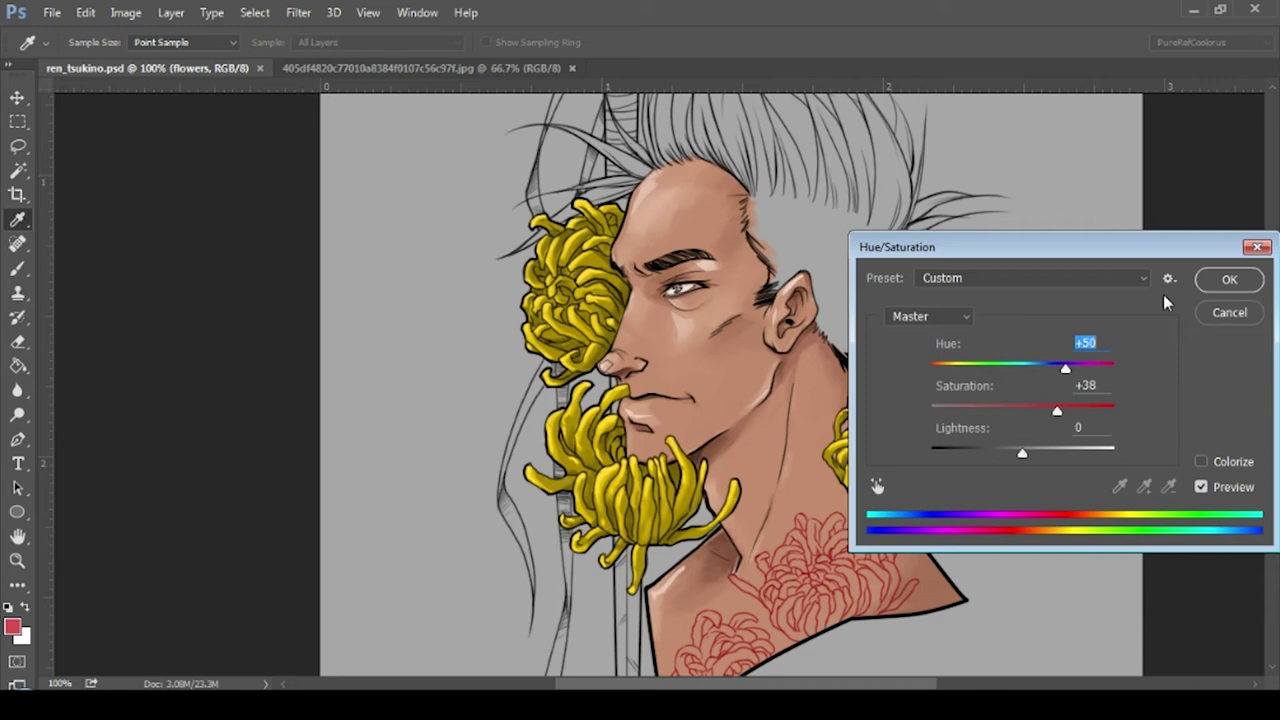
pyautogui.click(1229, 279)
# - On Layer 2, trace the upper chest tattoo flower in yellow with a small brush
pyautogui.press('b')
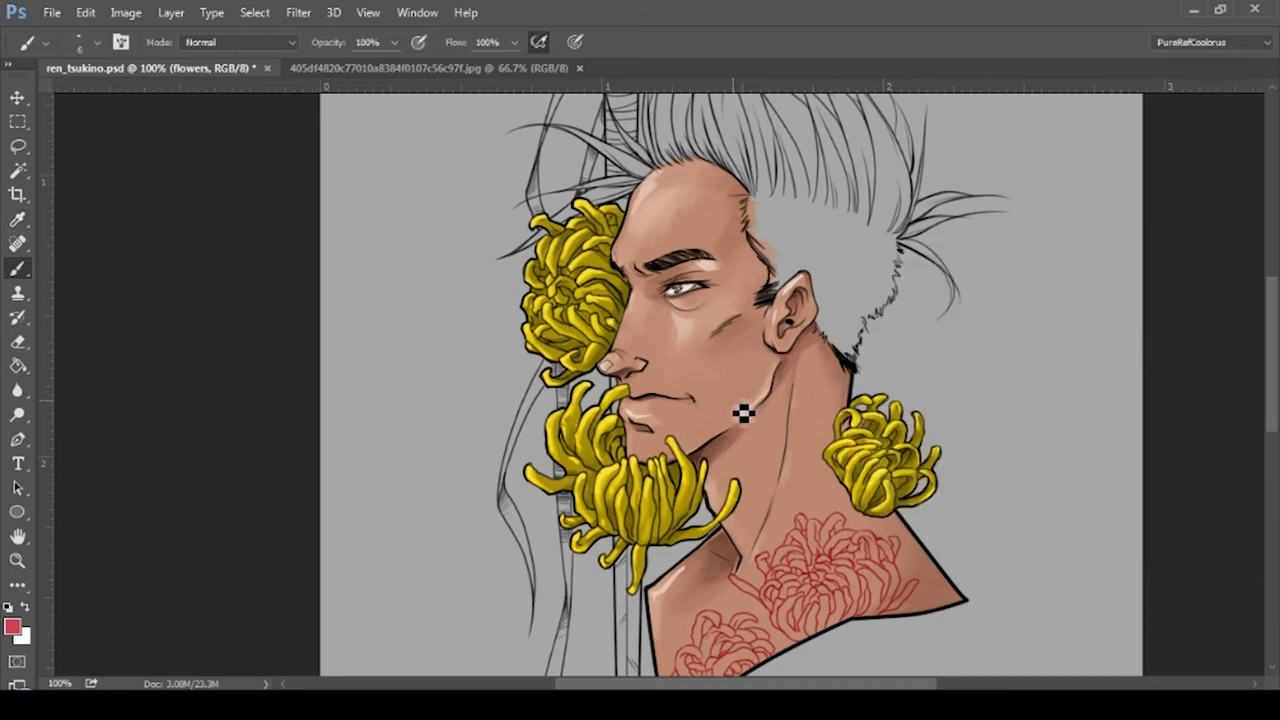
pyautogui.hotkey('alt', '[')
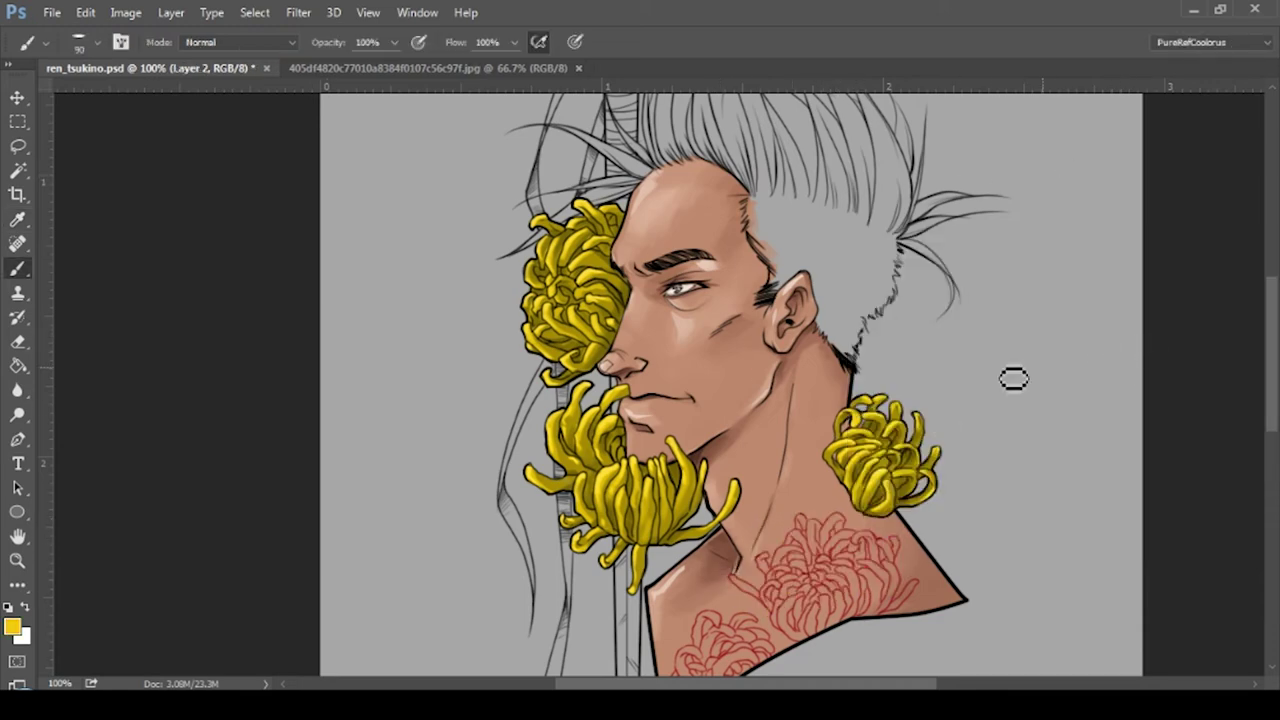
pyautogui.hotkey('ctrl', '+')
pyautogui.hotkey('ctrl', '+')
pyautogui.press('[')
pyautogui.press('[')
pyautogui.press('[')
pyautogui.moveTo(820, 240)
pyautogui.mouseDown()
pyautogui.moveTo(671, 191)
pyautogui.moveTo(380, 394)
pyautogui.moveTo(503, 425)
pyautogui.moveTo(904, 393)
pyautogui.moveTo(823, 491)
pyautogui.moveTo(546, 537)
pyautogui.moveTo(591, 580)
pyautogui.moveTo(720, 523)
pyautogui.mouseUp()
pyautogui.press('[')
pyautogui.press('[')
# - Trace the lower tattoo flower in yellow and save the document
pyautogui.press('d')
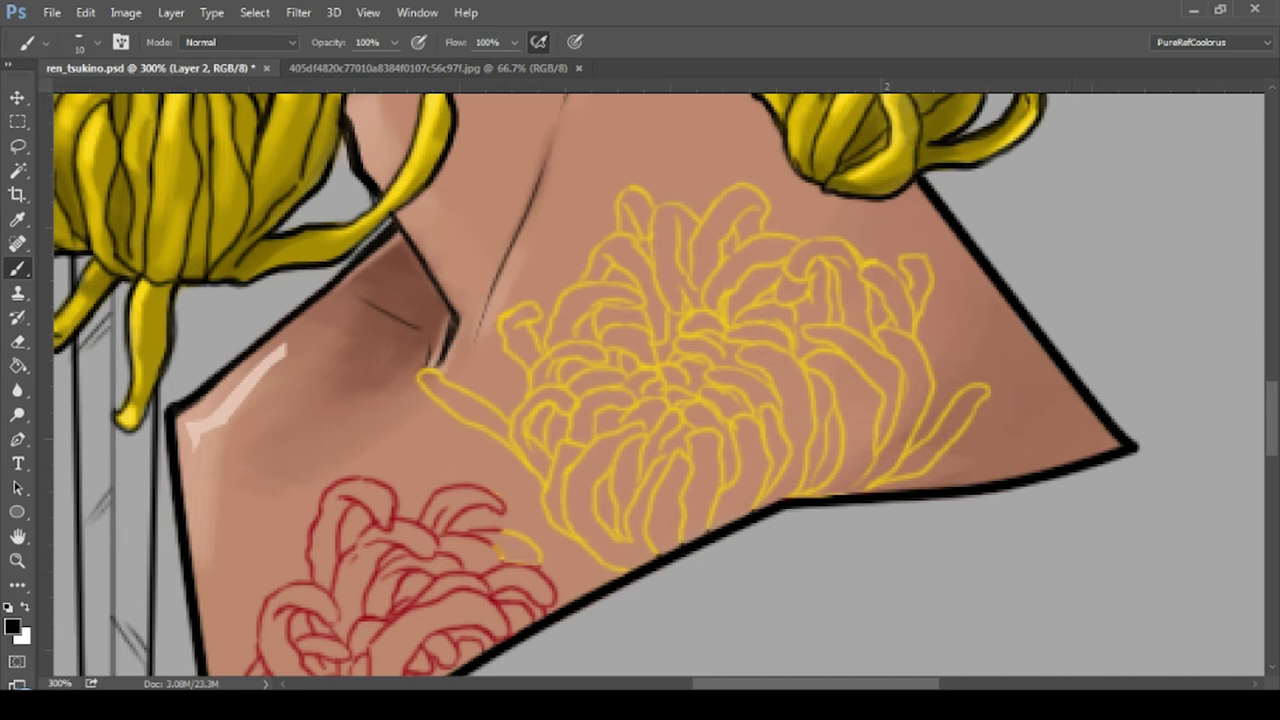
pyautogui.moveTo(489, 590); pyautogui.dragTo(849, 320)
pyautogui.moveTo(895, 275); pyautogui.dragTo(849, 320)
pyautogui.moveTo(883, 189)
pyautogui.mouseDown()
pyautogui.moveTo(814, 294)
pyautogui.moveTo(726, 500)
pyautogui.moveTo(746, 563)
pyautogui.moveTo(1017, 403)
pyautogui.mouseUp()
pyautogui.keyDown('alt'); pyautogui.click(1017, 403); pyautogui.keyUp('alt')
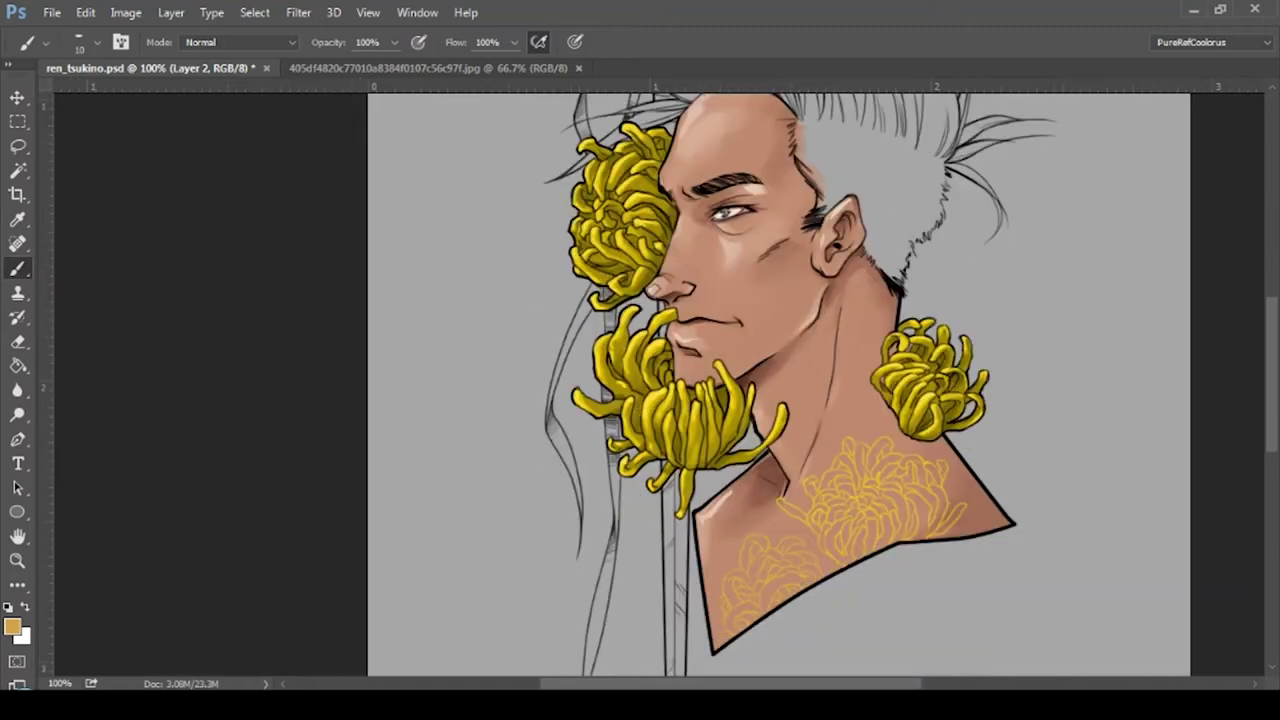
pyautogui.hotkey('ctrl', 's')
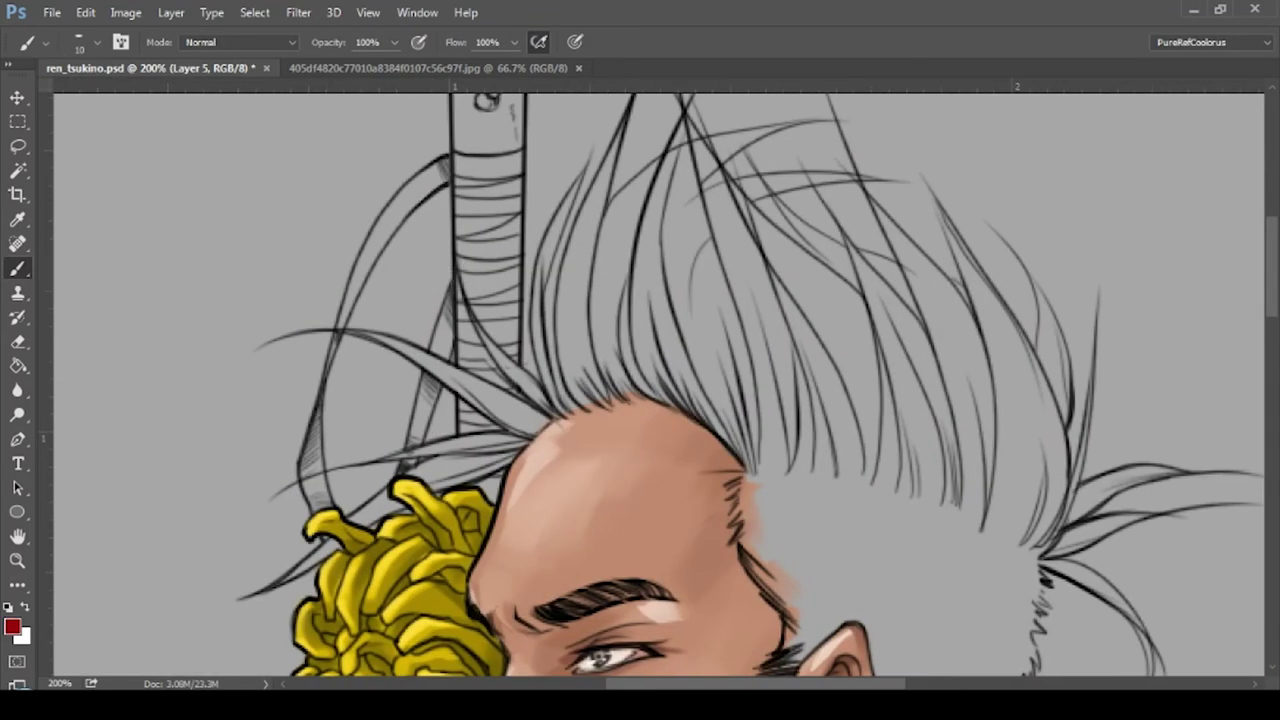
# - Paint the ribbon strands hanging from the sword hilt in dark red
pyautogui.moveTo(455, 168)
pyautogui.mouseDown()
pyautogui.moveTo(325, 400)
pyautogui.moveTo(300, 500)
pyautogui.mouseUp()
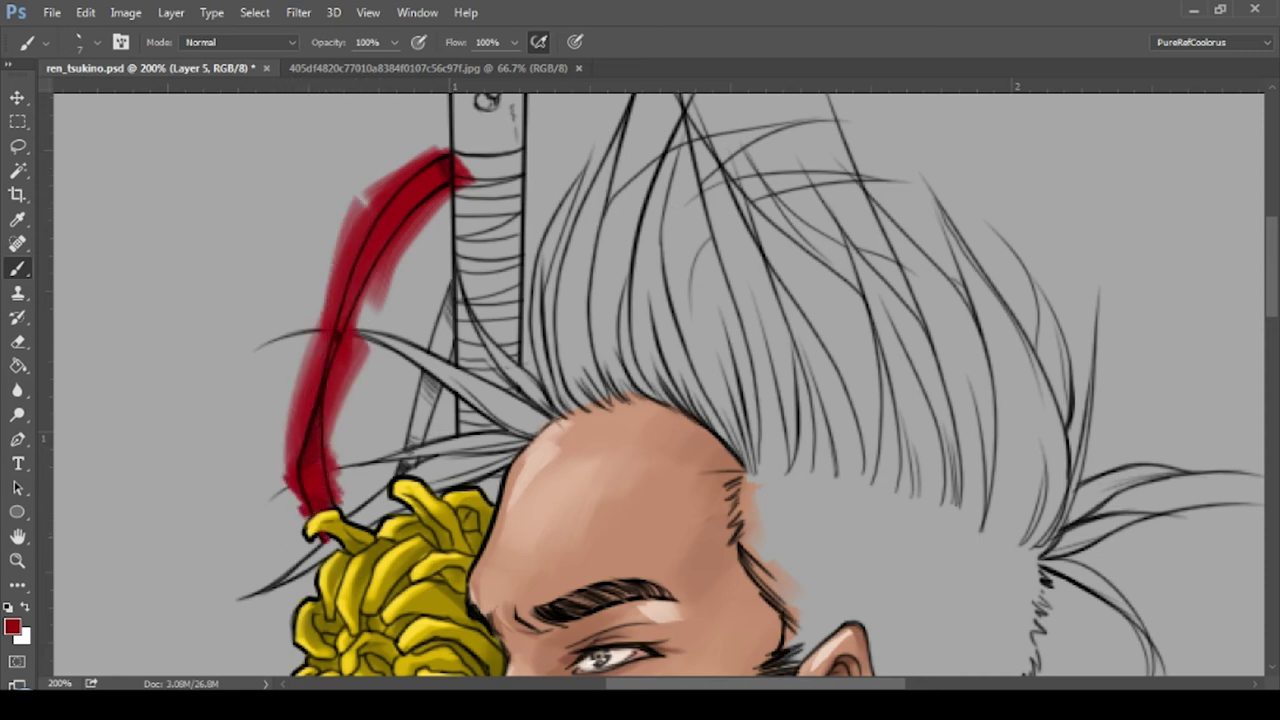
pyautogui.moveTo(405, 465); pyautogui.dragTo(452, 285)
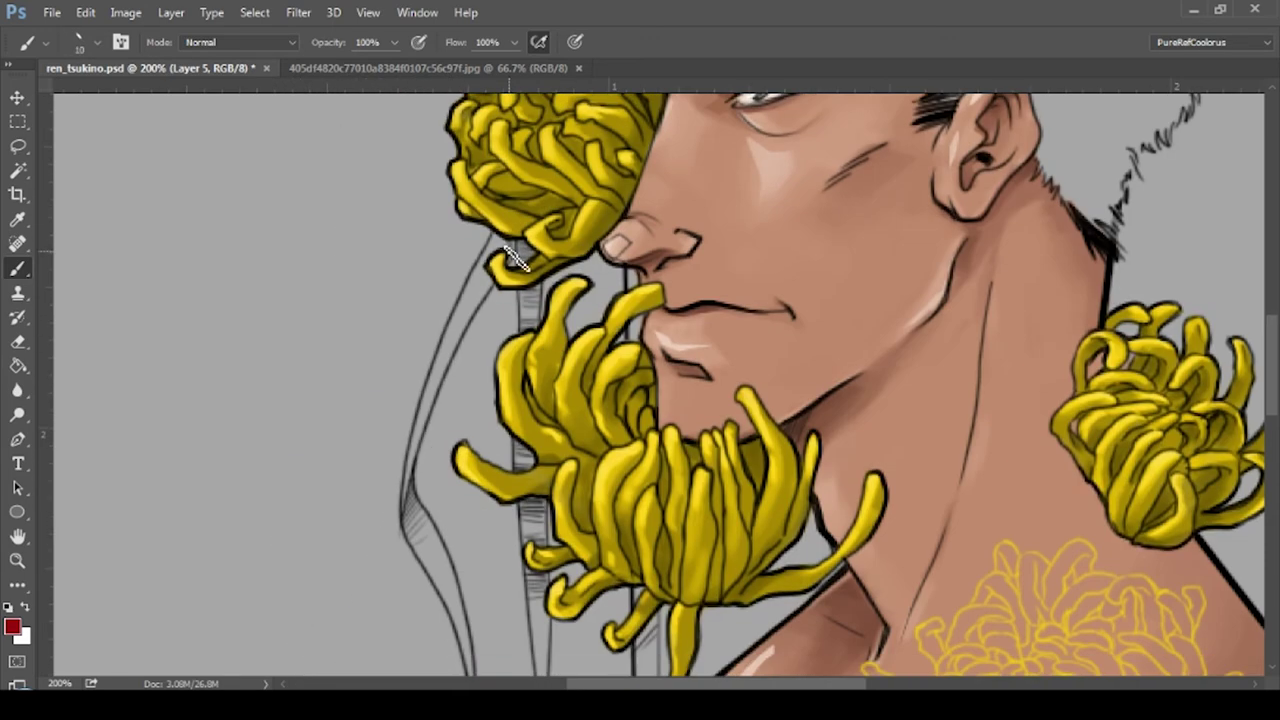
pyautogui.moveTo(500, 230); pyautogui.dragTo(392, 555)
pyautogui.moveTo(440, 160); pyautogui.dragTo(457, 309)
pyautogui.moveTo(545, 150); pyautogui.dragTo(548, 350)
pyautogui.moveTo(560, 290); pyautogui.dragTo(525, 590)
pyautogui.scroll(-3, 560, 617)
pyautogui.moveTo(555, 250)
pyautogui.mouseDown()
pyautogui.moveTo(490, 440)
pyautogui.moveTo(480, 606)
pyautogui.mouseUp()
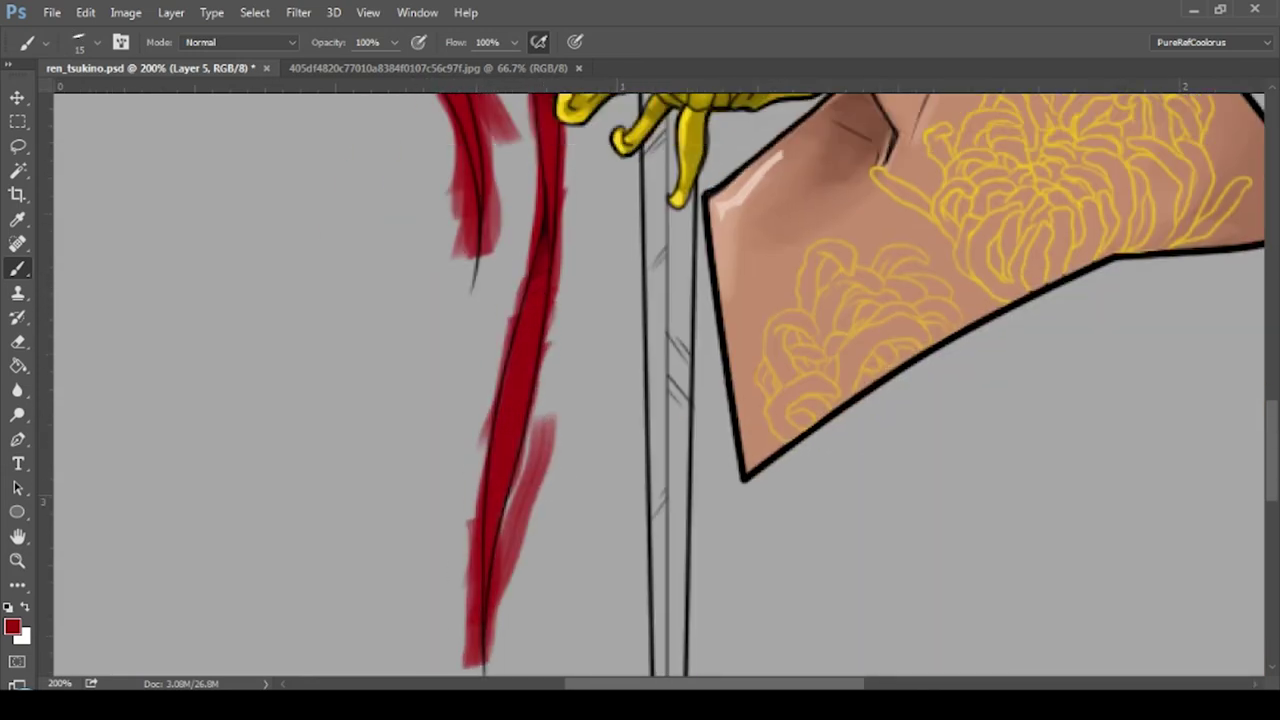
pyautogui.scroll(6, 840, 460)
pyautogui.scroll(-1, 1195, 318)
pyautogui.moveTo(610, 135); pyautogui.dragTo(495, 310)
# - Add lighter red highlights and fill the gaps and thin spots in the ribbon strands
pyautogui.keyDown('alt'); pyautogui.click(540, 240); pyautogui.keyUp('alt')
pyautogui.moveTo(610, 290); pyautogui.dragTo(585, 318)
pyautogui.scroll(-7, 470, 450)
pyautogui.moveTo(505, 170); pyautogui.dragTo(425, 362)
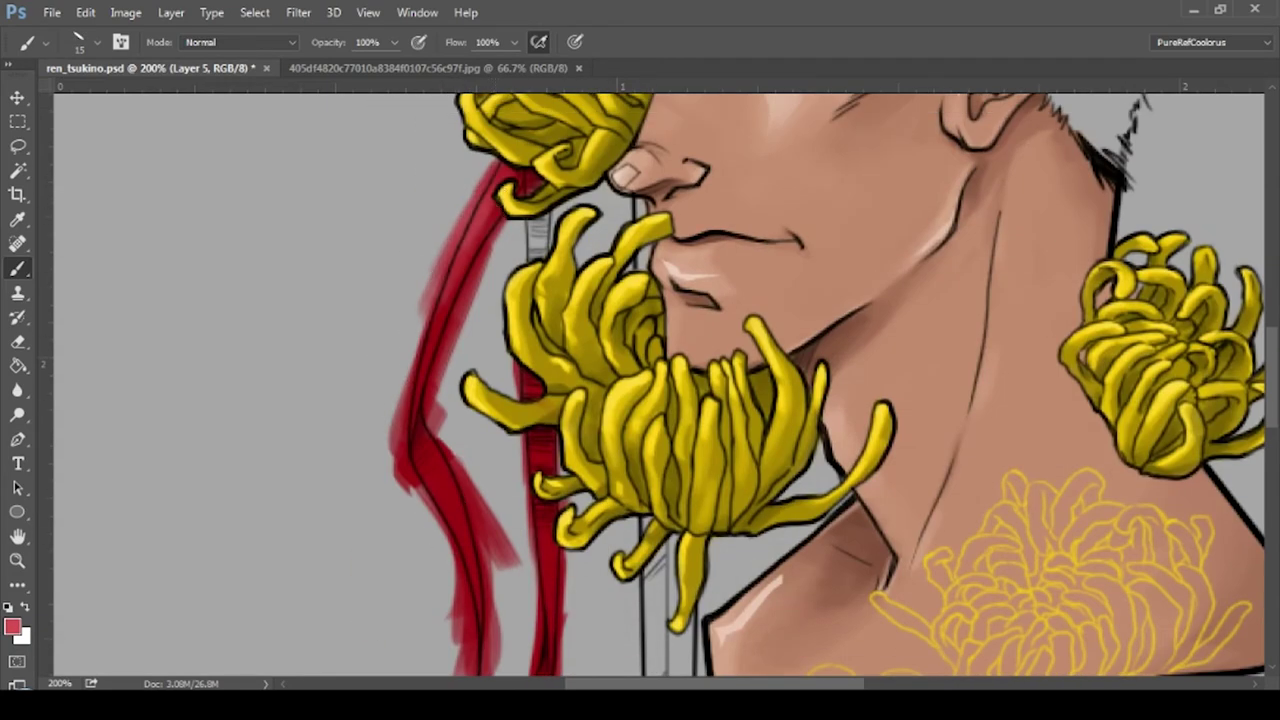
pyautogui.scroll(-5, 500, 570)
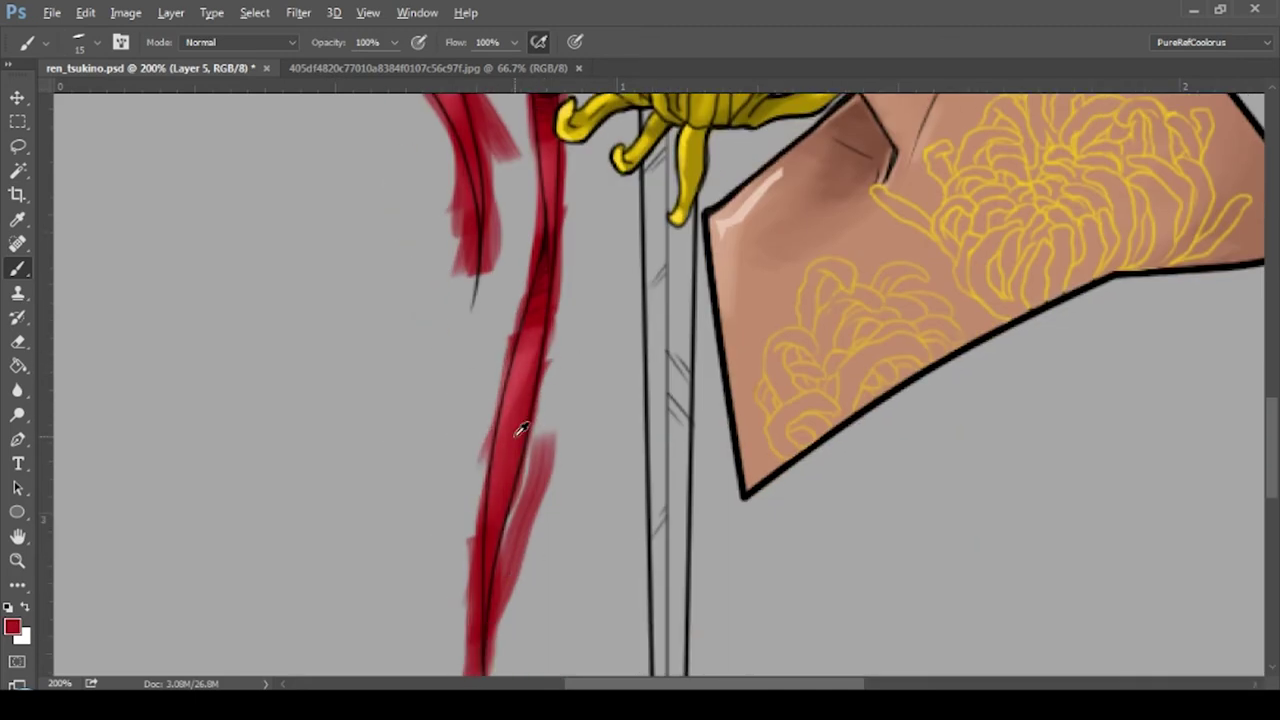
pyautogui.scroll(5, 1143, 390)
pyautogui.moveTo(535, 245); pyautogui.dragTo(540, 335)
pyautogui.moveTo(500, 230); pyautogui.dragTo(460, 390)
pyautogui.moveTo(443, 545); pyautogui.dragTo(420, 620)
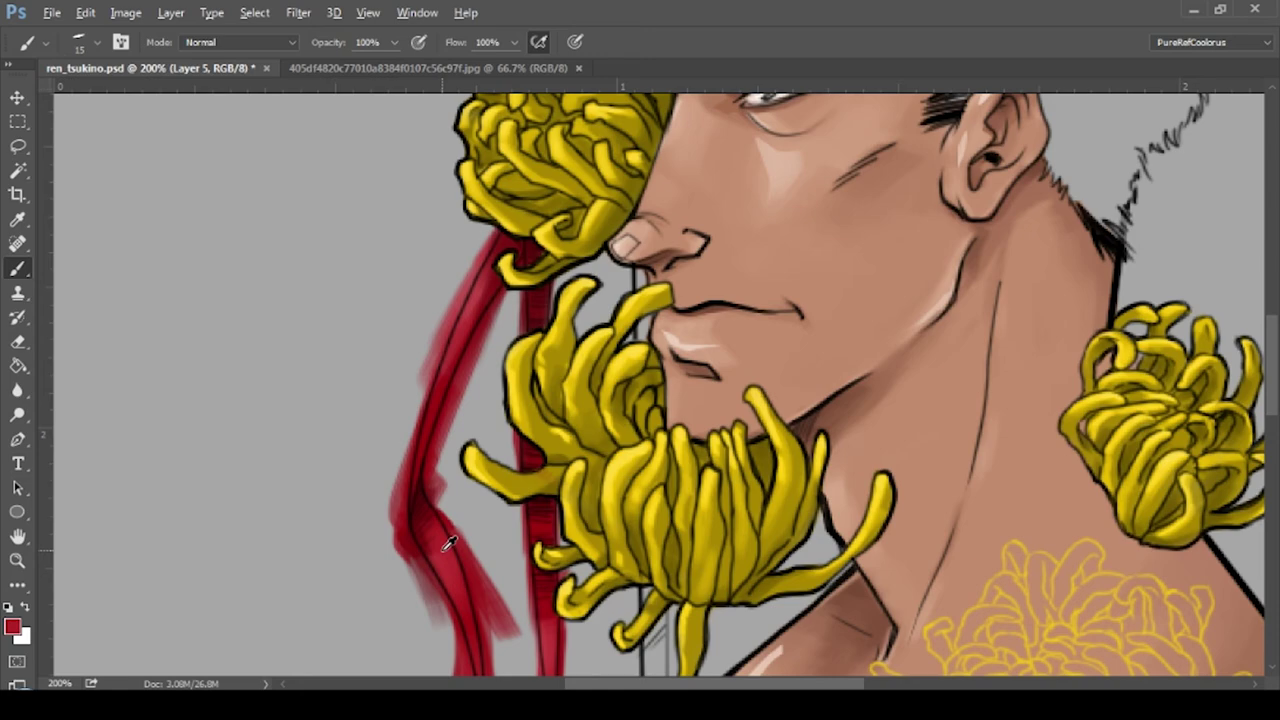
pyautogui.scroll(-5, 450, 538)
pyautogui.scroll(12, 450, 538)
pyautogui.scroll(-5, 887, 614)
pyautogui.scroll(5, 600, 250)
pyautogui.scroll(1, 610, 260)
# - Paint background grey over the red overspill around the ribbon strands and tip
pyautogui.moveTo(605, 212); pyautogui.dragTo(540, 335)
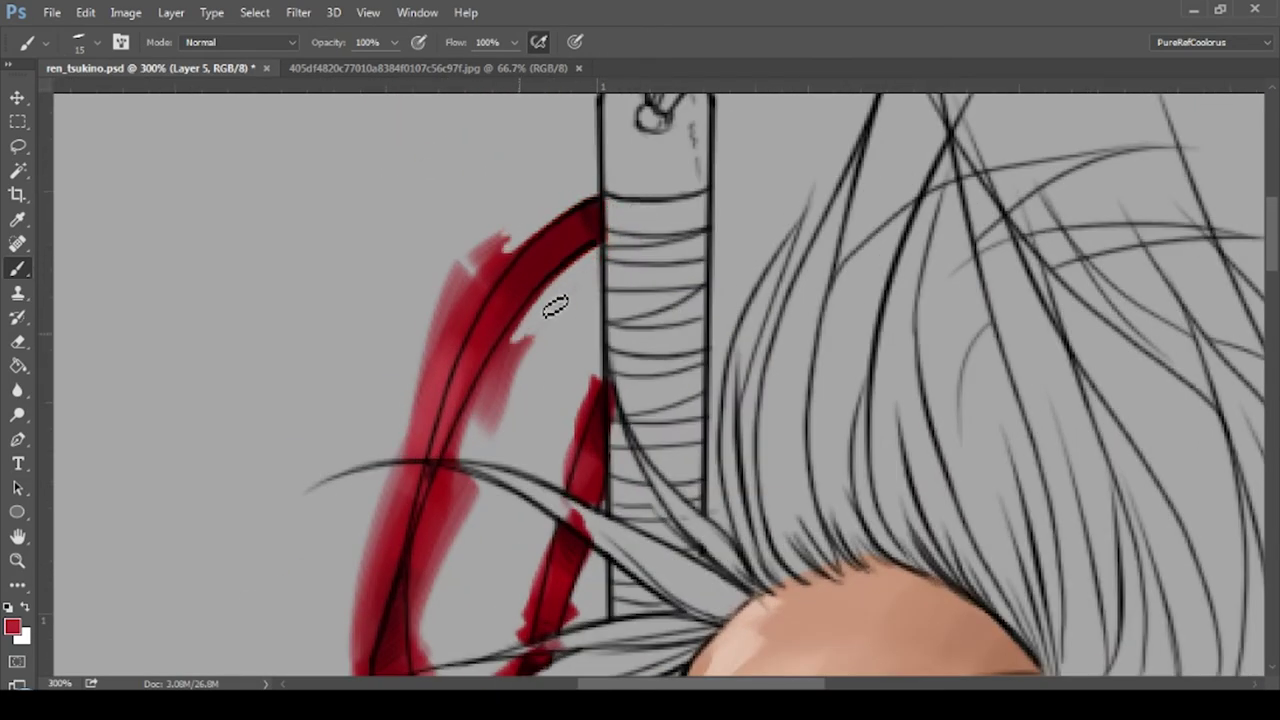
pyautogui.moveTo(590, 245); pyautogui.dragTo(477, 446)
pyautogui.moveTo(545, 290); pyautogui.dragTo(455, 455)
pyautogui.moveTo(500, 235)
pyautogui.mouseDown()
pyautogui.moveTo(445, 332)
pyautogui.moveTo(474, 297)
pyautogui.moveTo(606, 371)
pyautogui.moveTo(543, 514)
pyautogui.mouseUp()
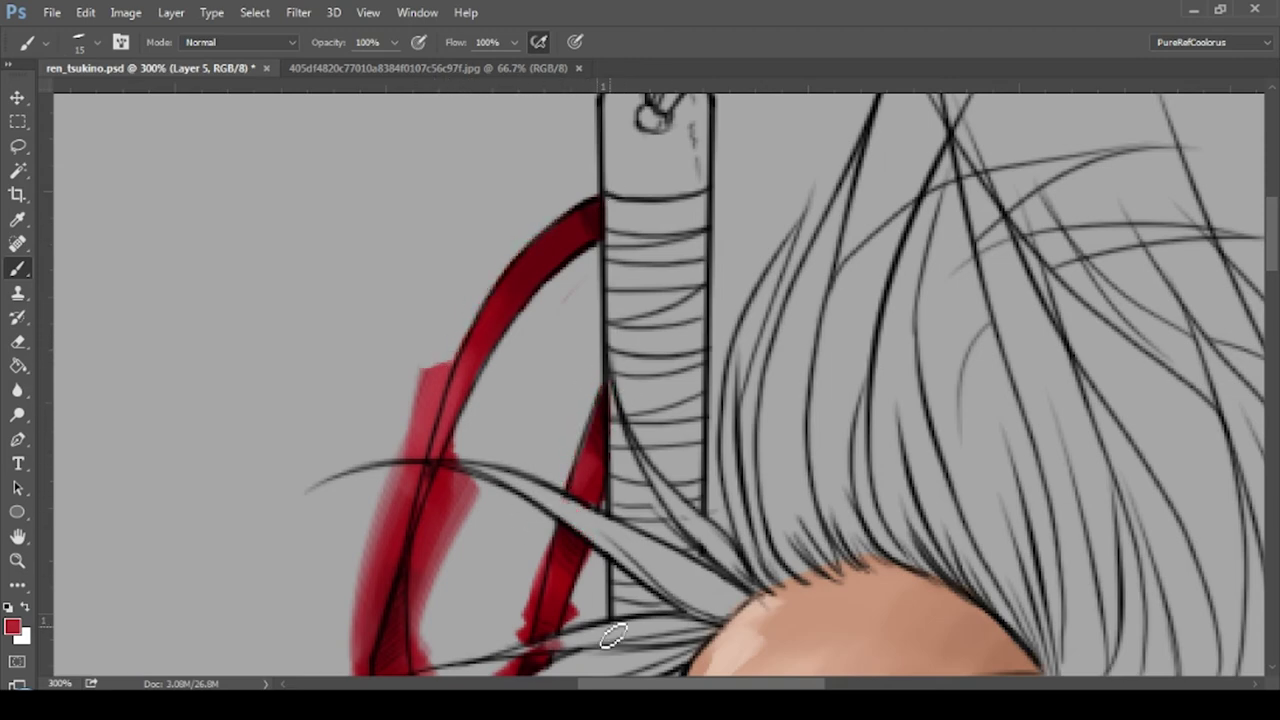
pyautogui.scroll(-5, 553, 318)
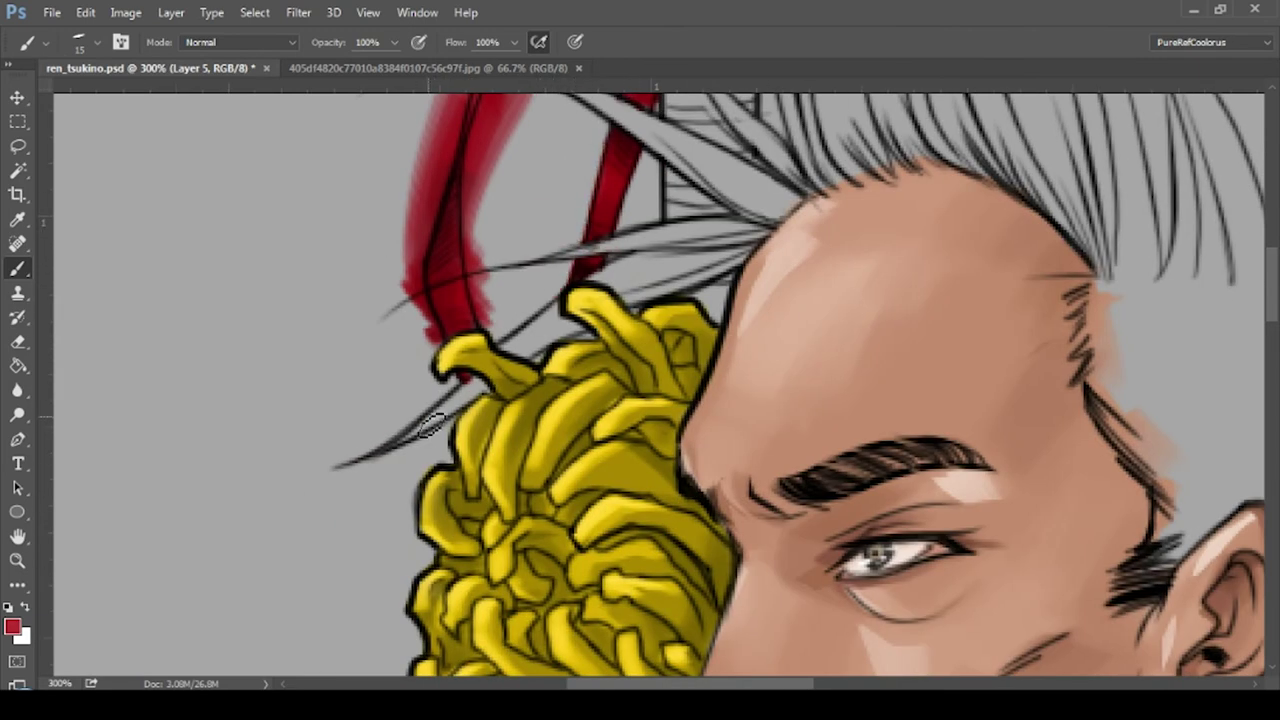
pyautogui.scroll(2, 480, 300)
pyautogui.scroll(2, 540, 340)
pyautogui.moveTo(485, 389); pyautogui.dragTo(488, 437)
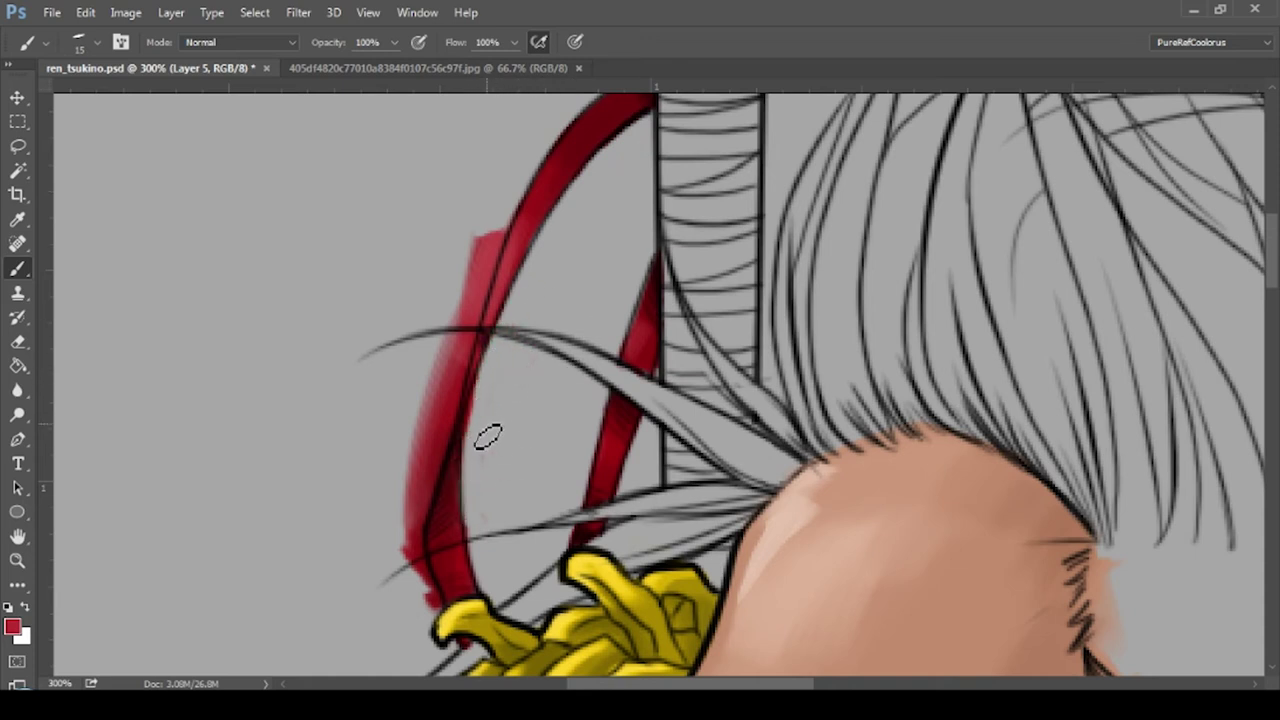
pyautogui.moveTo(408, 600)
pyautogui.mouseDown()
pyautogui.moveTo(430, 400)
pyautogui.moveTo(477, 302)
pyautogui.mouseUp()
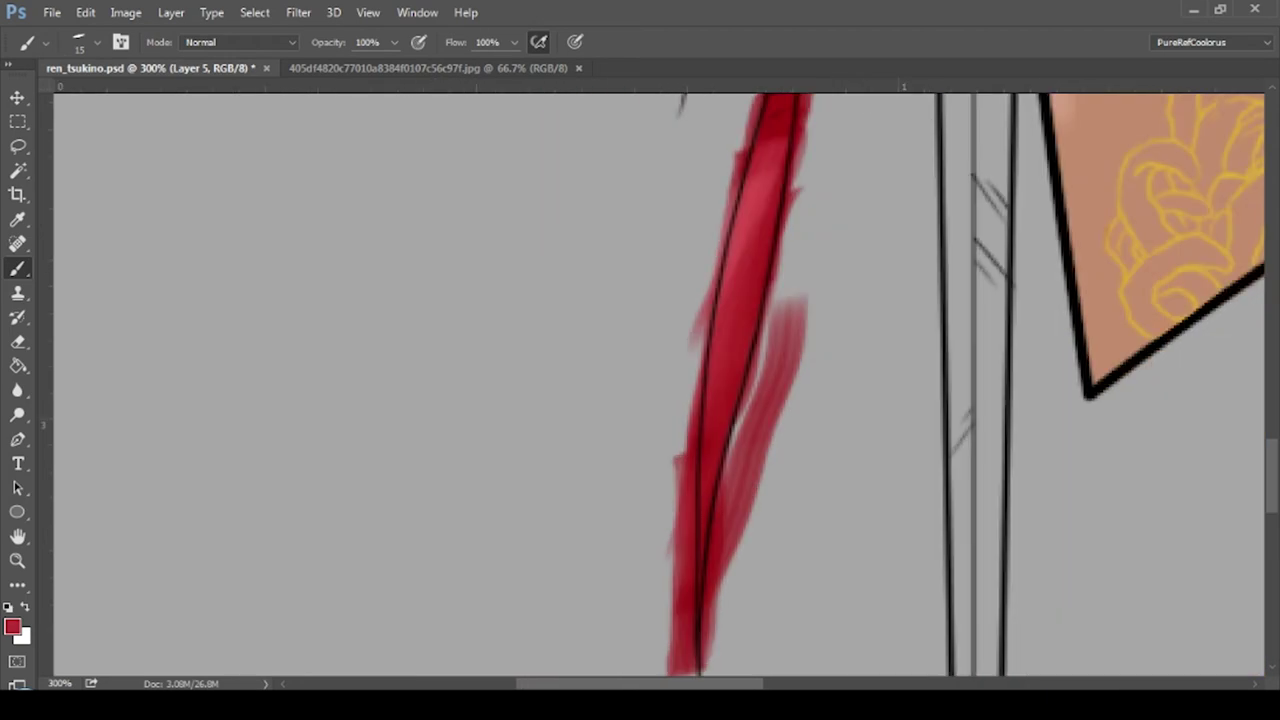
pyautogui.moveTo(700, 560)
pyautogui.mouseDown()
pyautogui.moveTo(729, 494)
pyautogui.moveTo(709, 417)
pyautogui.moveTo(693, 427)
pyautogui.moveTo(780, 277)
pyautogui.moveTo(766, 217)
pyautogui.moveTo(820, 382)
pyautogui.moveTo(648, 314)
pyautogui.moveTo(663, 385)
pyautogui.mouseUp()
pyautogui.press('r')
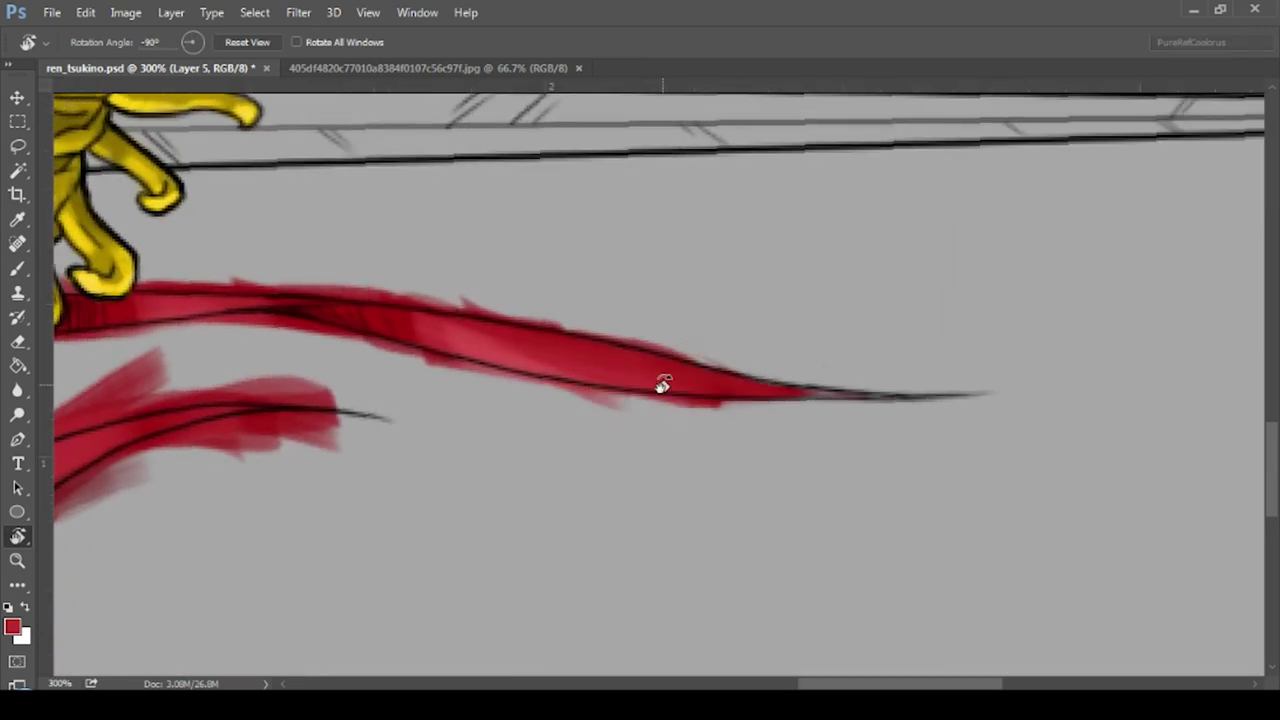
# - Smooth and firm up the upper and lower edges of the lower red ribbon
pyautogui.moveTo(832, 385)
pyautogui.mouseDown()
pyautogui.moveTo(563, 337)
pyautogui.moveTo(726, 346)
pyautogui.moveTo(150, 285)
pyautogui.moveTo(176, 285)
pyautogui.mouseUp()
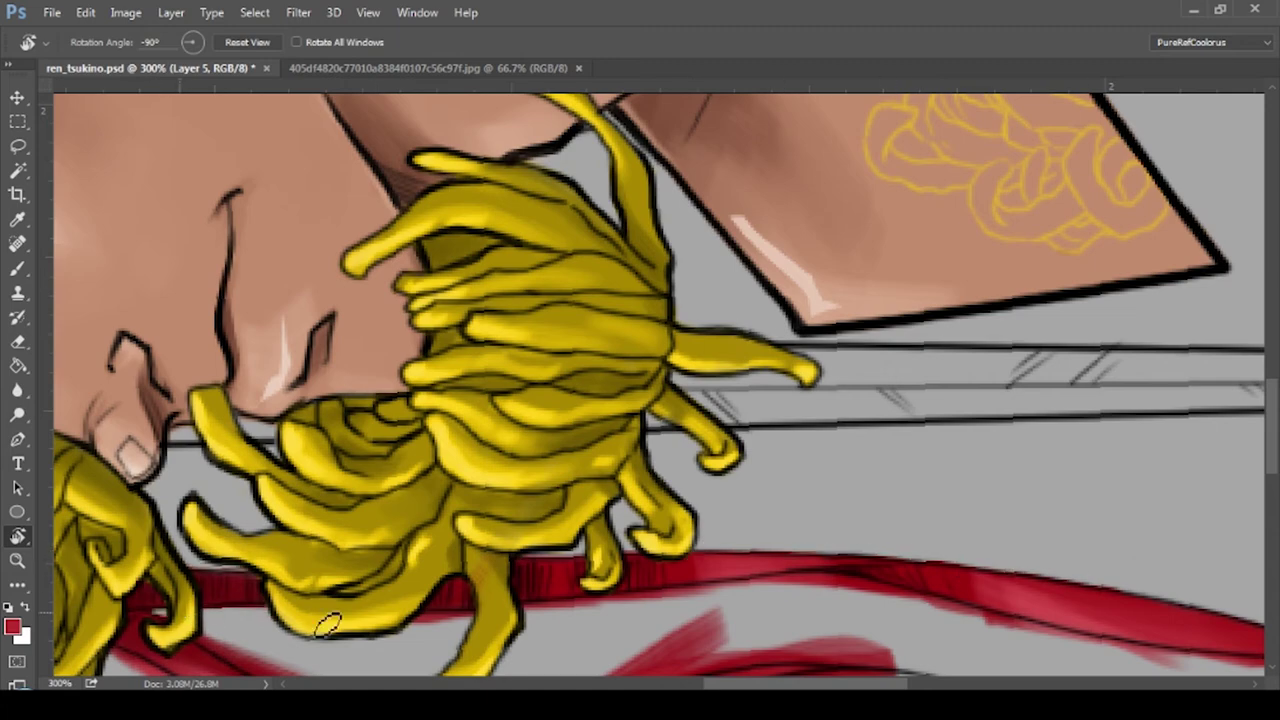
pyautogui.scroll(3, 900, 500)
pyautogui.scroll(-5, 1173, 420)
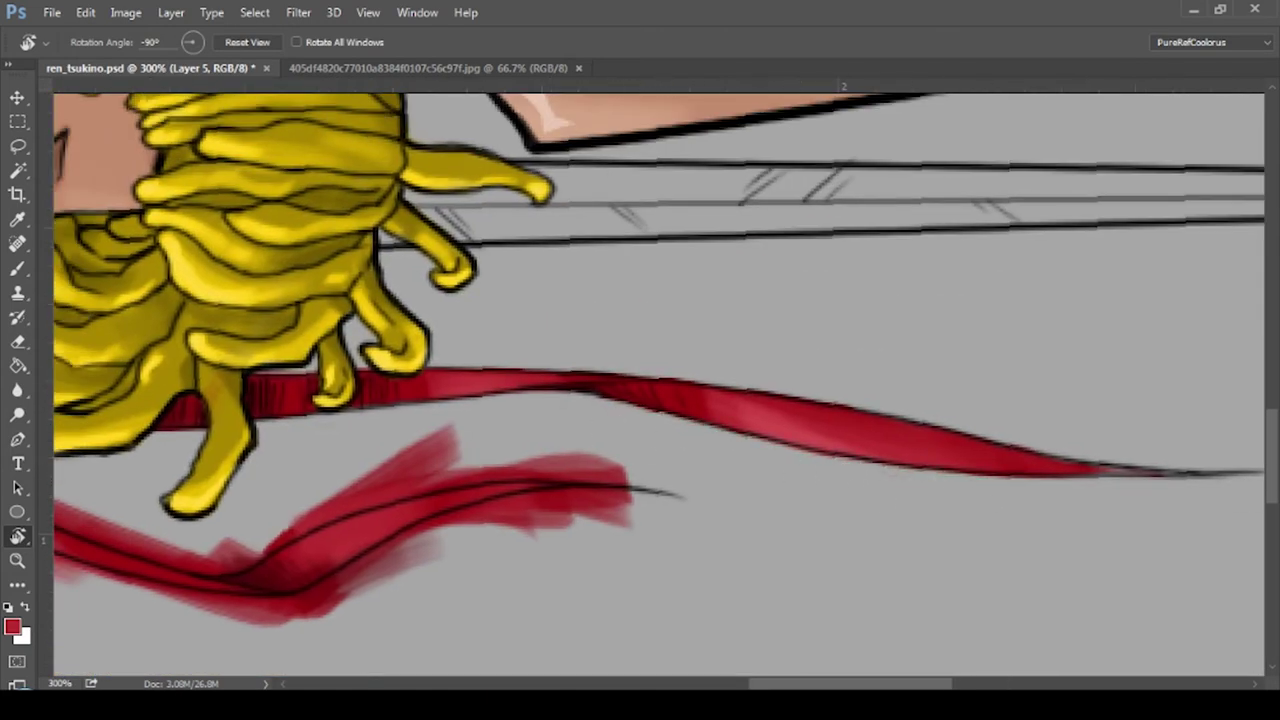
pyautogui.scroll(-5, 1000, 497)
pyautogui.scroll(3, 1123, 477)
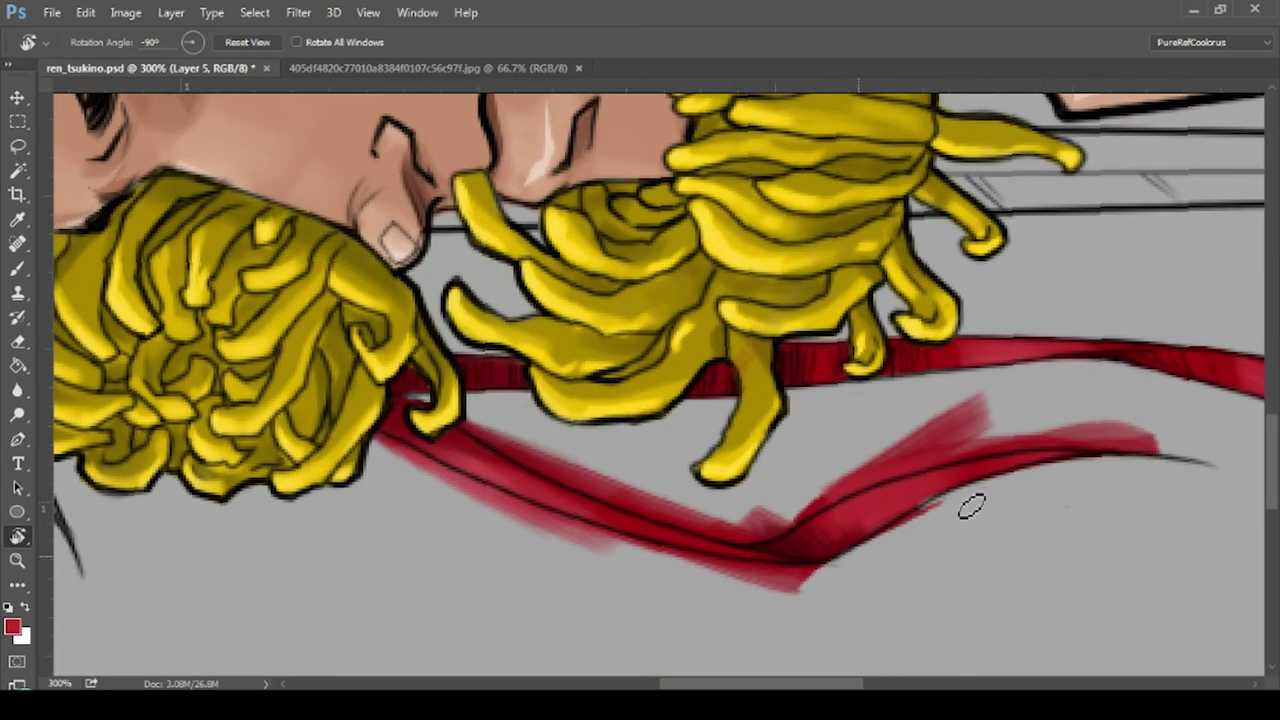
pyautogui.moveTo(814, 580)
pyautogui.mouseDown()
pyautogui.moveTo(400, 457)
pyautogui.moveTo(586, 571)
pyautogui.moveTo(409, 457)
pyautogui.moveTo(698, 580)
pyautogui.moveTo(829, 586)
pyautogui.moveTo(686, 540)
pyautogui.moveTo(626, 551)
pyautogui.moveTo(714, 571)
pyautogui.moveTo(548, 526)
pyautogui.mouseUp()
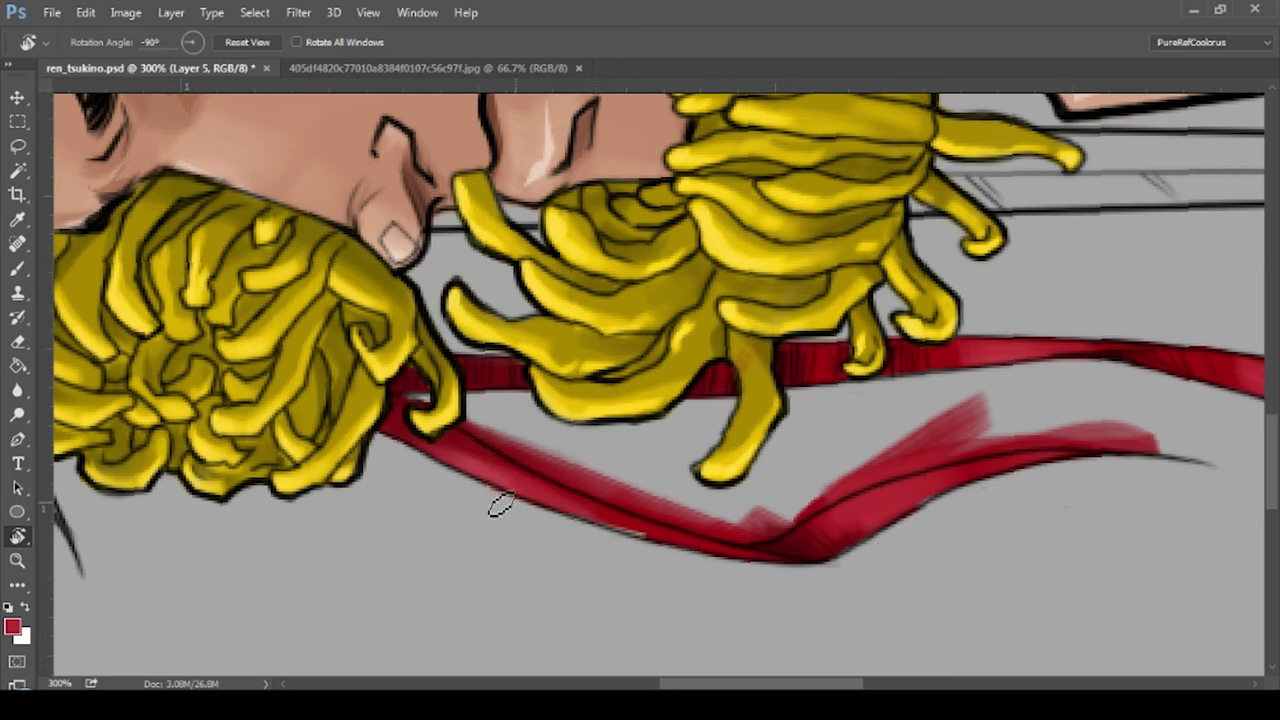
pyautogui.moveTo(888, 528); pyautogui.dragTo(515, 533)
pyautogui.moveTo(577, 437)
pyautogui.mouseDown()
pyautogui.moveTo(466, 431)
pyautogui.moveTo(774, 537)
pyautogui.moveTo(1203, 451)
pyautogui.moveTo(814, 510)
pyautogui.moveTo(897, 414)
pyautogui.moveTo(743, 537)
pyautogui.moveTo(688, 525)
pyautogui.mouseUp()
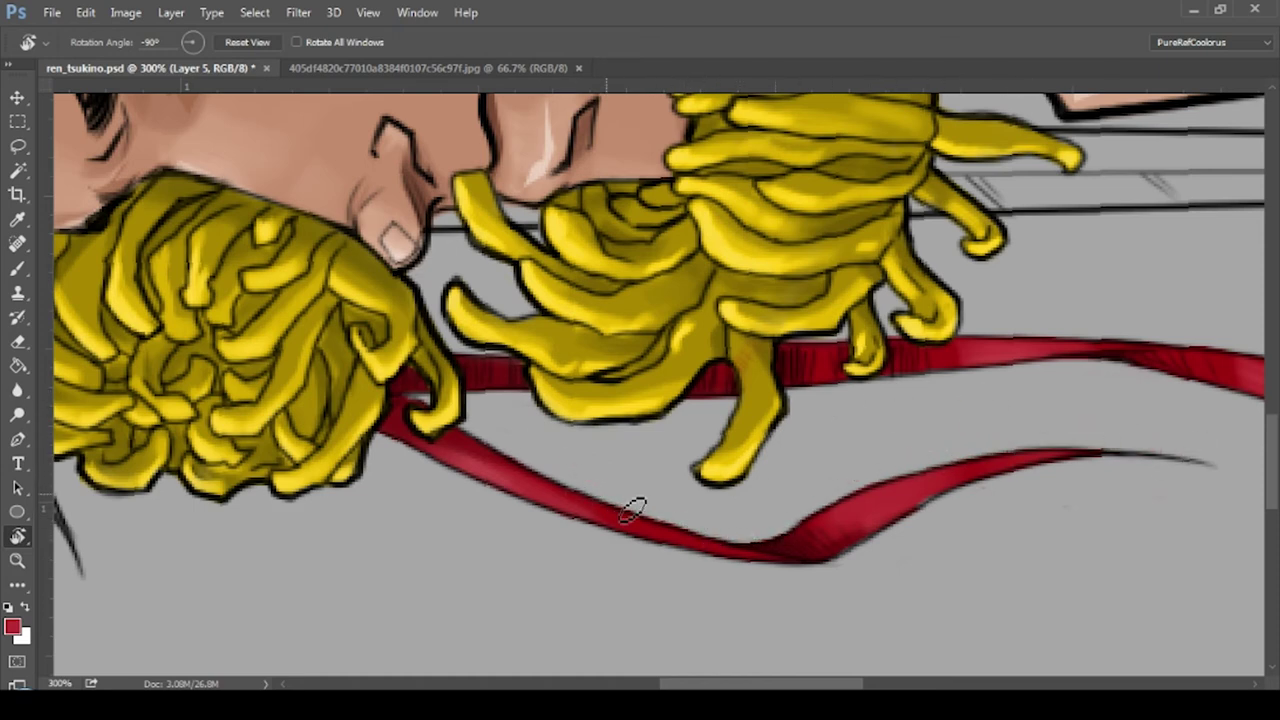
# - Turn the canvas upright and paint the sword pommel tip in dark red
pyautogui.moveTo(696, 641); pyautogui.dragTo(700, 357)
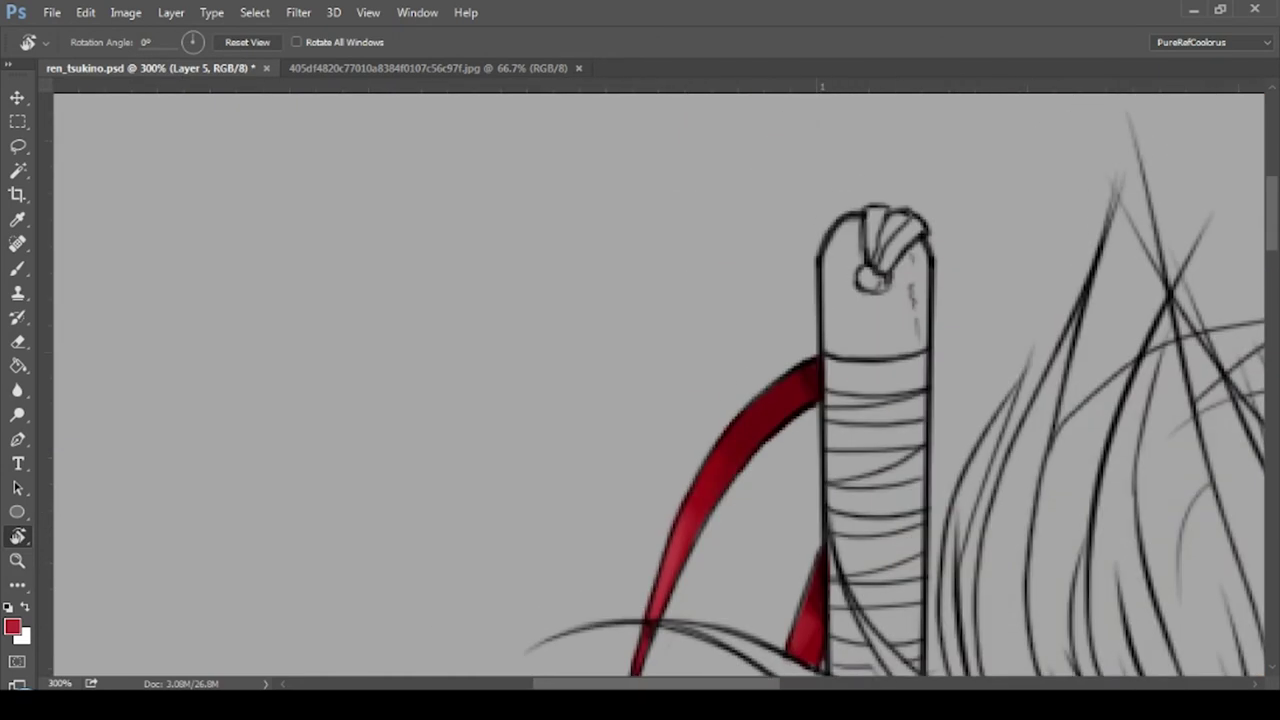
pyautogui.press('b')
pyautogui.moveTo(810, 208)
pyautogui.mouseDown()
pyautogui.moveTo(822, 185)
pyautogui.moveTo(800, 165)
pyautogui.moveTo(828, 178)
pyautogui.mouseUp()
pyautogui.keyDown('alt'); pyautogui.click(818, 195); pyautogui.keyUp('alt')
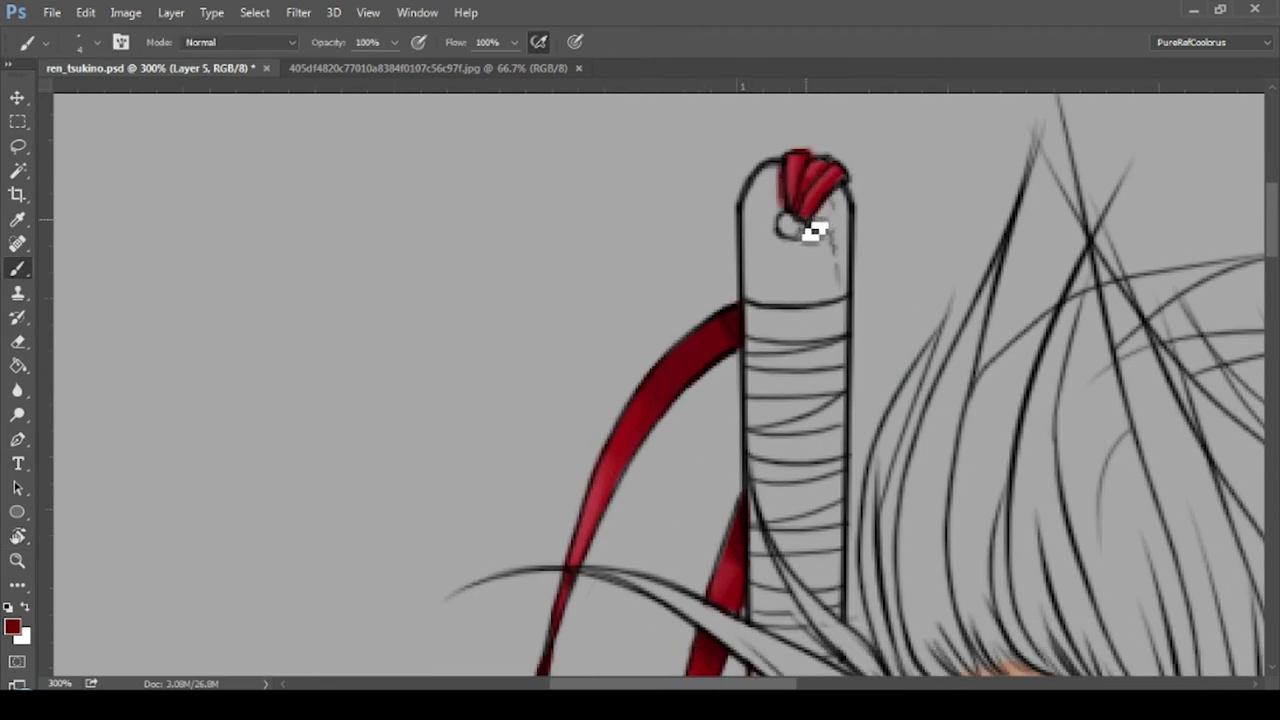
# - Zoom out to review the whole illustration, then switch to the hair layer
pyautogui.hotkey('ctrl', '0')
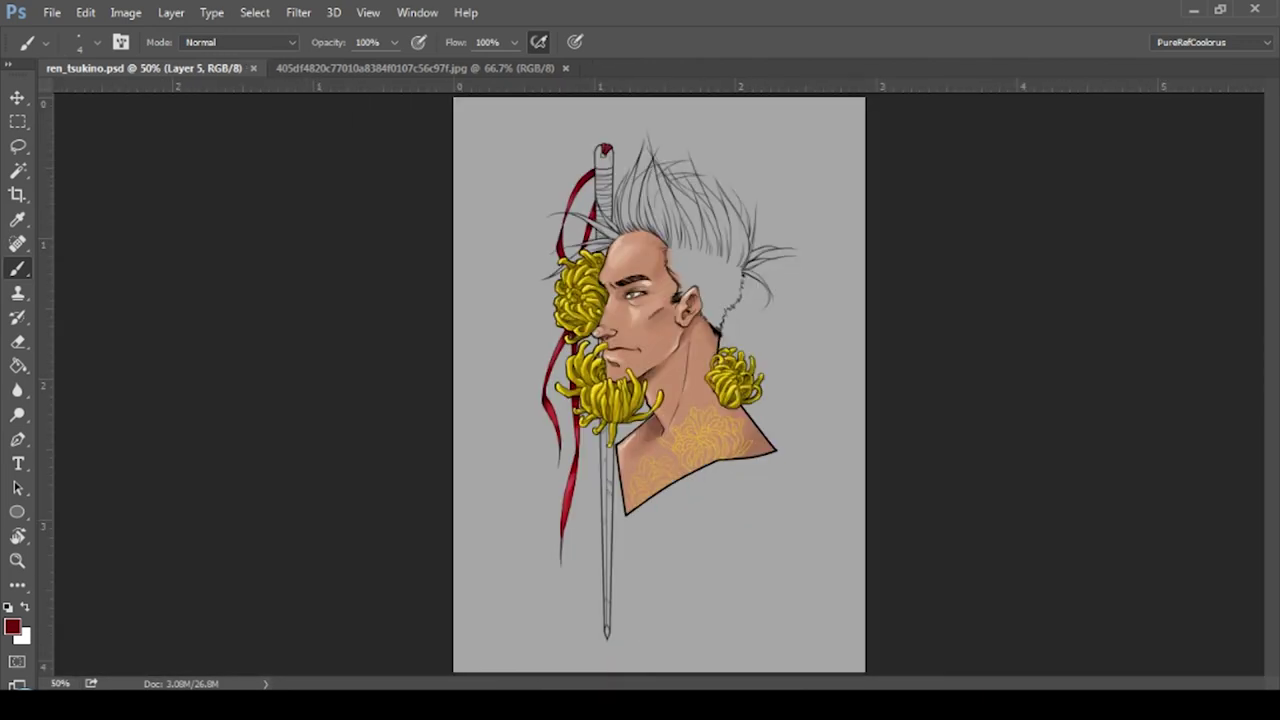
pyautogui.hotkey('ctrl', '1')
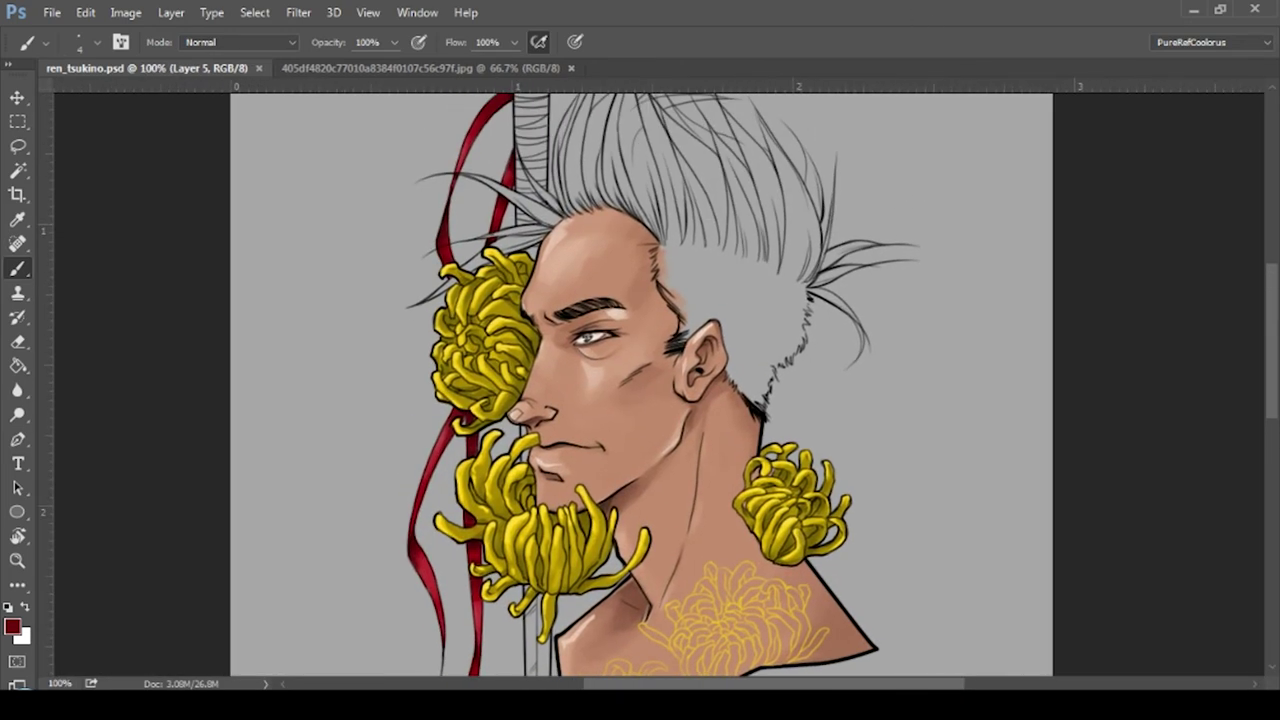
pyautogui.hotkey('alt', '[')
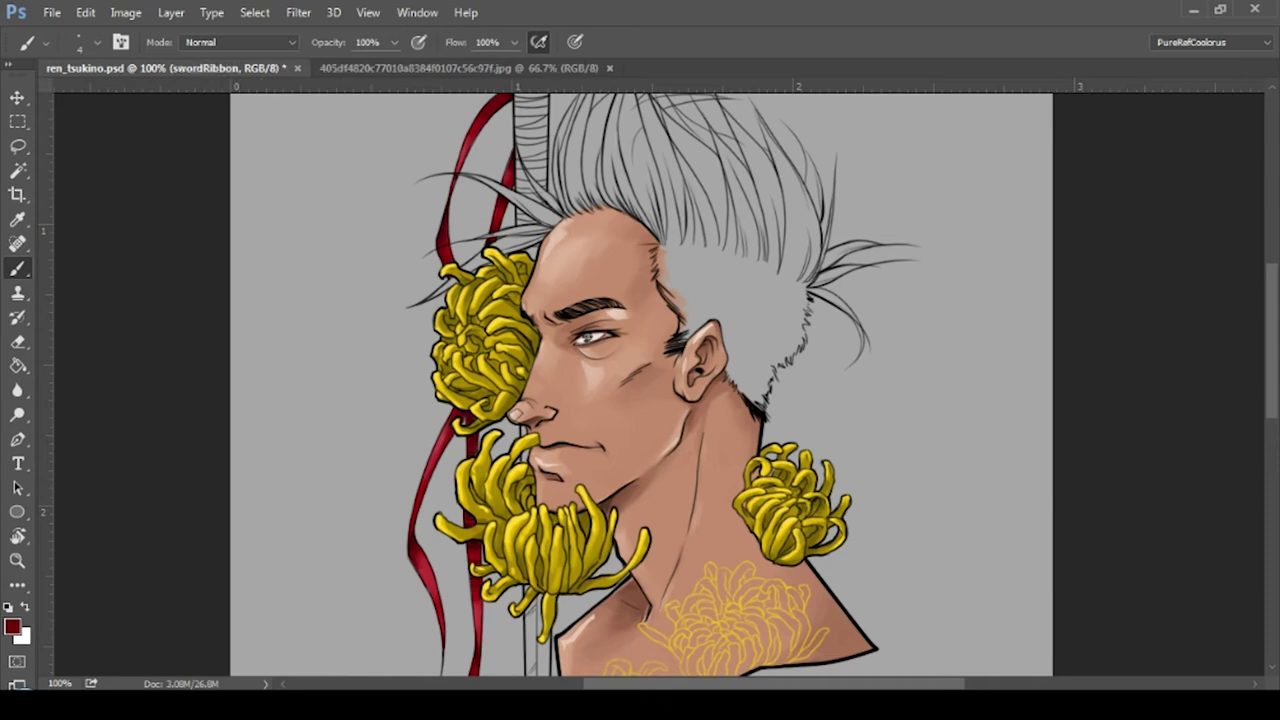
pyautogui.hotkey('alt', ']')
pyautogui.hotkey('alt', ']')
pyautogui.hotkey('ctrl', '+')
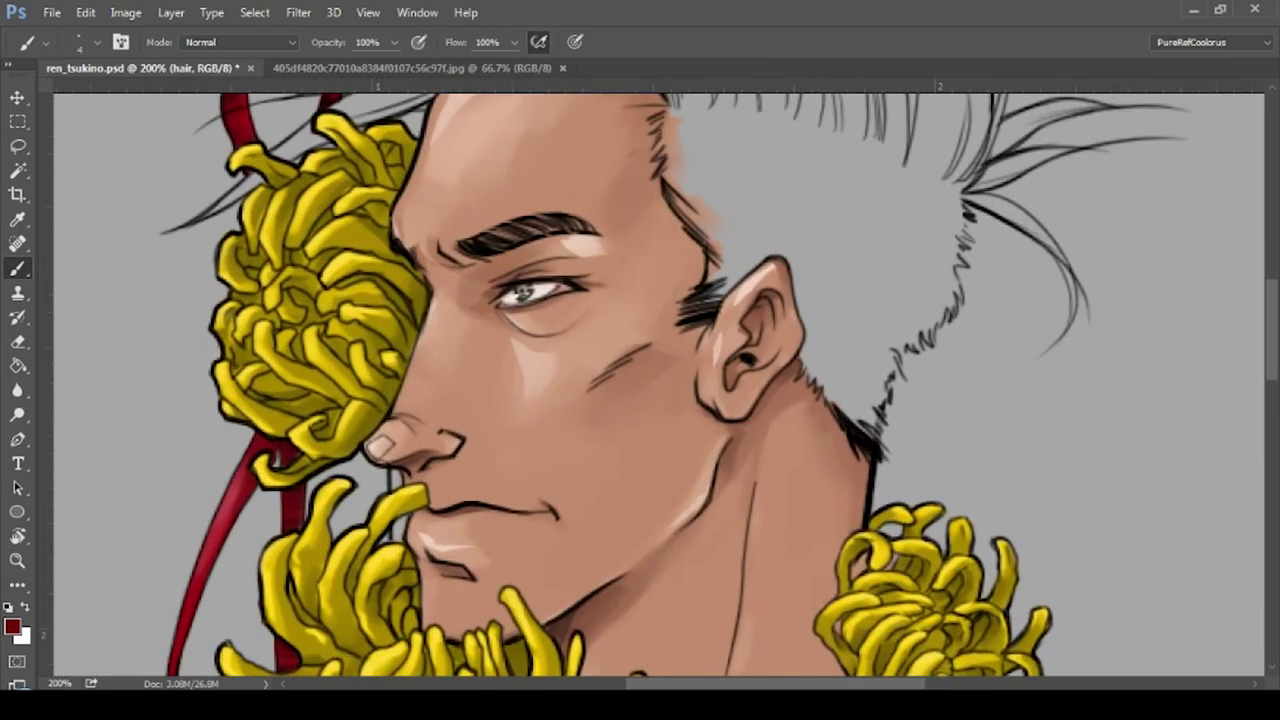
# - Block in dark brown hair behind the ear, through the tuft and down past the yellow flower
pyautogui.moveTo(860, 360)
pyautogui.mouseDown()
pyautogui.moveTo(851, 406)
pyautogui.moveTo(790, 330)
pyautogui.moveTo(950, 638)
pyautogui.moveTo(903, 417)
pyautogui.moveTo(1063, 463)
pyautogui.moveTo(857, 451)
pyautogui.moveTo(732, 243)
pyautogui.moveTo(785, 340)
pyautogui.mouseUp()
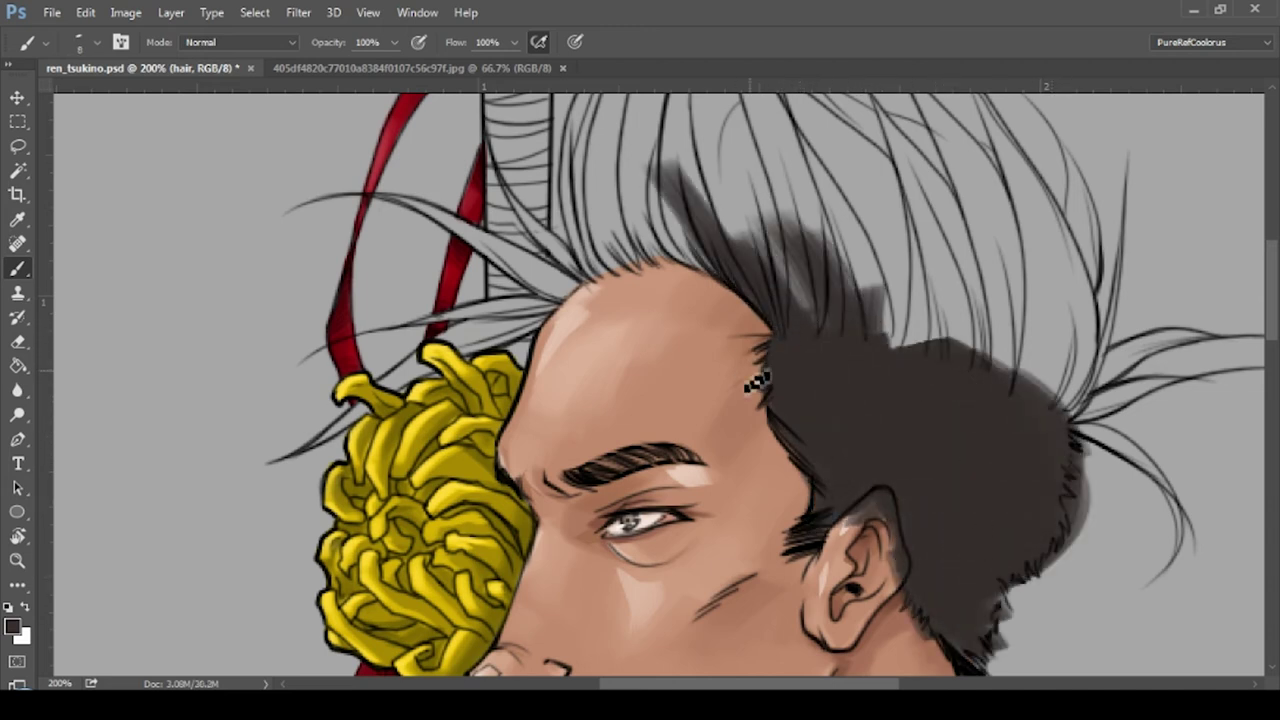
pyautogui.moveTo(796, 279); pyautogui.dragTo(936, 459)
pyautogui.moveTo(840, 360)
pyautogui.mouseDown()
pyautogui.moveTo(770, 440)
pyautogui.moveTo(729, 423)
pyautogui.moveTo(758, 282)
pyautogui.moveTo(694, 334)
pyautogui.mouseUp()
pyautogui.press('[')
pyautogui.moveTo(614, 337)
pyautogui.mouseDown()
pyautogui.moveTo(680, 457)
pyautogui.moveTo(470, 372)
pyautogui.mouseUp()
pyautogui.press(']')
pyautogui.moveTo(700, 470); pyautogui.dragTo(405, 635)
pyautogui.moveTo(670, 515); pyautogui.dragTo(390, 640)
pyautogui.press('[')
pyautogui.moveTo(825, 370); pyautogui.dragTo(898, 224)
pyautogui.moveTo(860, 310)
pyautogui.mouseDown()
pyautogui.moveTo(785, 212)
pyautogui.moveTo(975, 160)
pyautogui.mouseUp()
pyautogui.moveTo(890, 242); pyautogui.dragTo(1062, 222)
# - Fill and widen the upper-right hair mass, including gaps between strands, with dark brown
pyautogui.moveTo(1050, 510)
pyautogui.mouseDown()
pyautogui.moveTo(890, 325)
pyautogui.moveTo(850, 245)
pyautogui.mouseUp()
pyautogui.moveTo(940, 320); pyautogui.dragTo(900, 245)
pyautogui.moveTo(1100, 510); pyautogui.dragTo(936, 310)
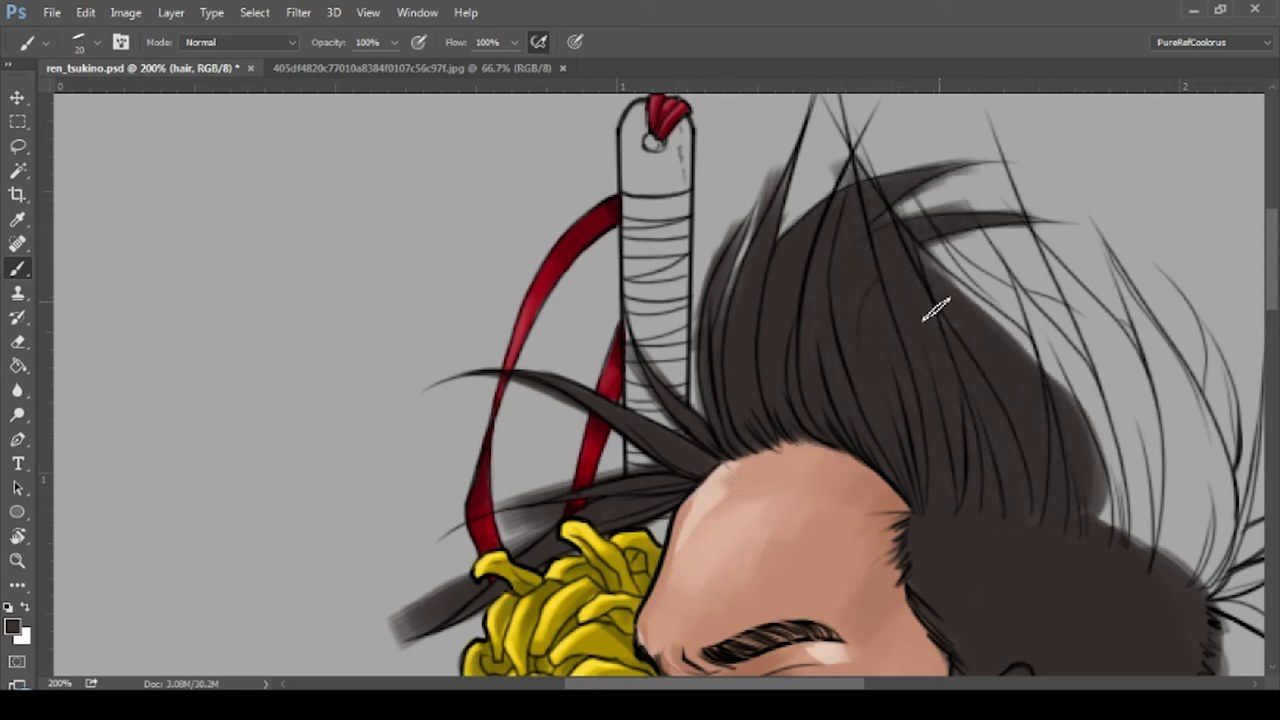
pyautogui.moveTo(1040, 495); pyautogui.dragTo(1000, 323)
pyautogui.moveTo(1025, 393); pyautogui.dragTo(940, 255)
pyautogui.moveTo(1037, 336); pyautogui.dragTo(950, 245)
pyautogui.moveTo(1155, 392)
pyautogui.mouseDown()
pyautogui.moveTo(1038, 316)
pyautogui.moveTo(1143, 586)
pyautogui.moveTo(1194, 457)
pyautogui.moveTo(1114, 391)
pyautogui.mouseUp()
pyautogui.moveTo(1150, 440); pyautogui.dragTo(1075, 290)
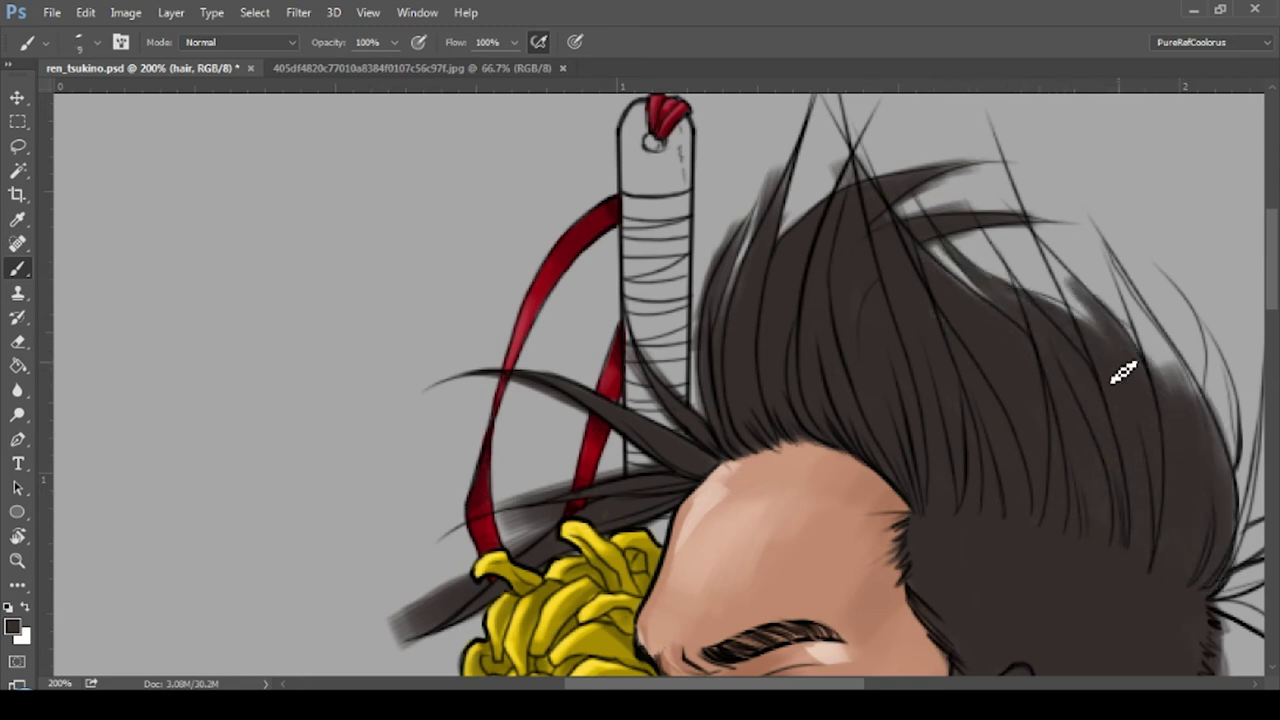
pyautogui.moveTo(1123, 372); pyautogui.dragTo(1131, 294)
pyautogui.moveTo(1170, 400); pyautogui.dragTo(1114, 286)
pyautogui.moveTo(1150, 380); pyautogui.dragTo(1090, 230)
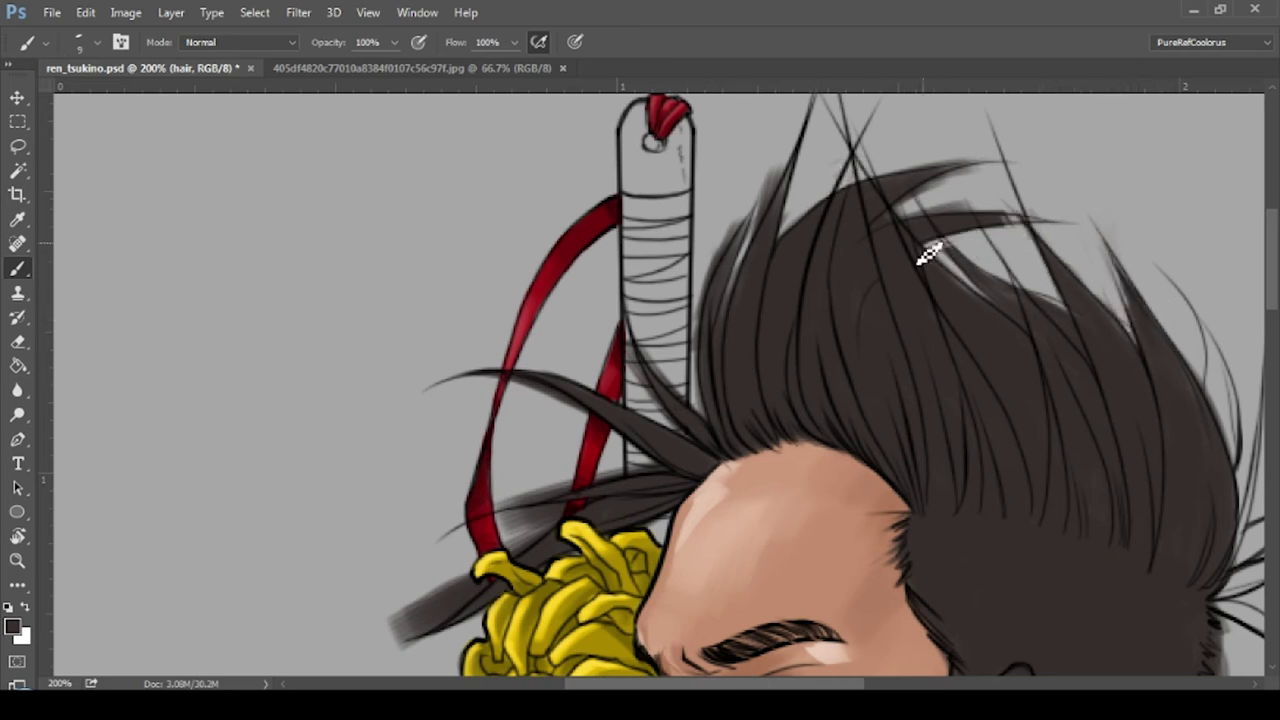
pyautogui.moveTo(1228, 478); pyautogui.dragTo(1228, 406)
# - Paint a new dark tuft at the right and darken the upper-right strands
pyautogui.scroll(-5, 1220, 408)
pyautogui.hscroll(5, 1220, 408)
pyautogui.moveTo(1085, 500); pyautogui.dragTo(970, 392)
pyautogui.moveTo(1030, 362)
pyautogui.mouseDown()
pyautogui.moveTo(1057, 300)
pyautogui.moveTo(986, 363)
pyautogui.moveTo(1110, 295)
pyautogui.mouseUp()
pyautogui.scroll(3, 1130, 383)
pyautogui.hscroll(-1, 1130, 383)
pyautogui.moveTo(922, 178); pyautogui.dragTo(770, 330)
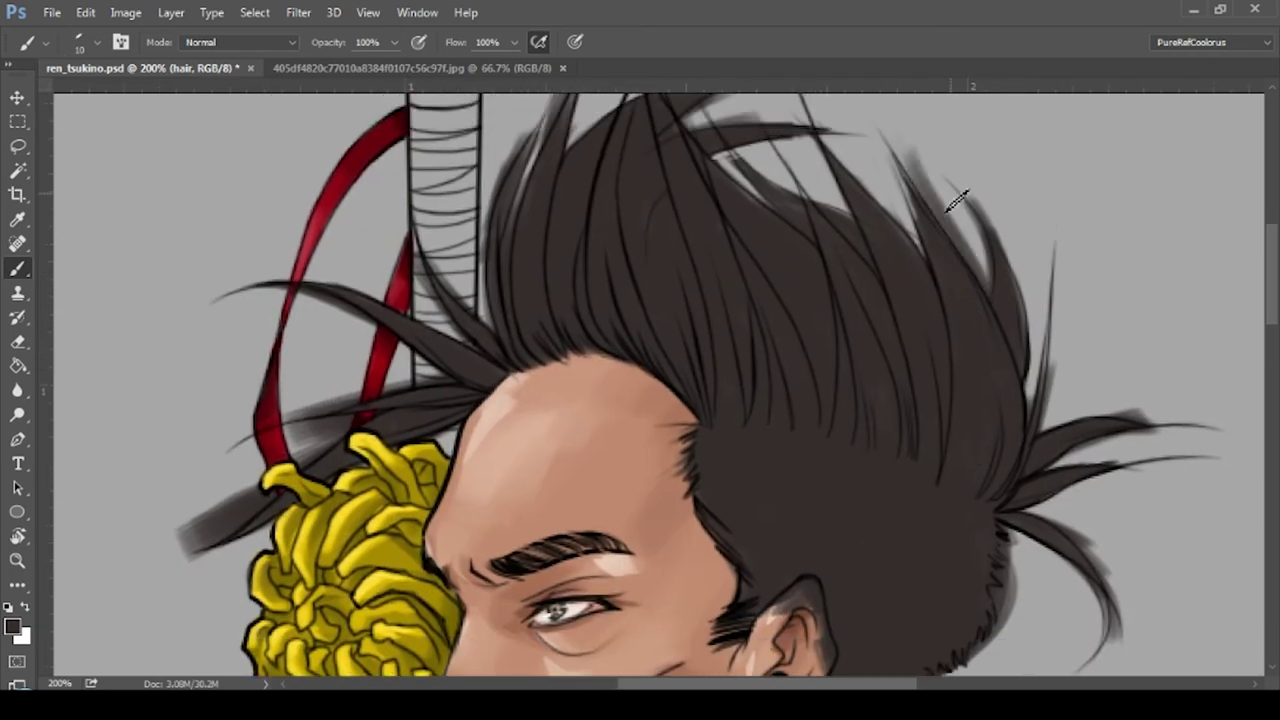
# - Shade across the hair mass and right spikes with a slightly darker brown at brush size 25
pyautogui.click(12, 627)
pyautogui.click(1071, 363)
pyautogui.moveTo(855, 486)
pyautogui.mouseDown()
pyautogui.moveTo(794, 406)
pyautogui.moveTo(886, 257)
pyautogui.moveTo(838, 410)
pyautogui.mouseUp()
pyautogui.rightClick(826, 376)
pyautogui.press('Escape')
pyautogui.moveTo(960, 505)
pyautogui.mouseDown()
pyautogui.moveTo(920, 258)
pyautogui.moveTo(840, 460)
pyautogui.mouseUp()
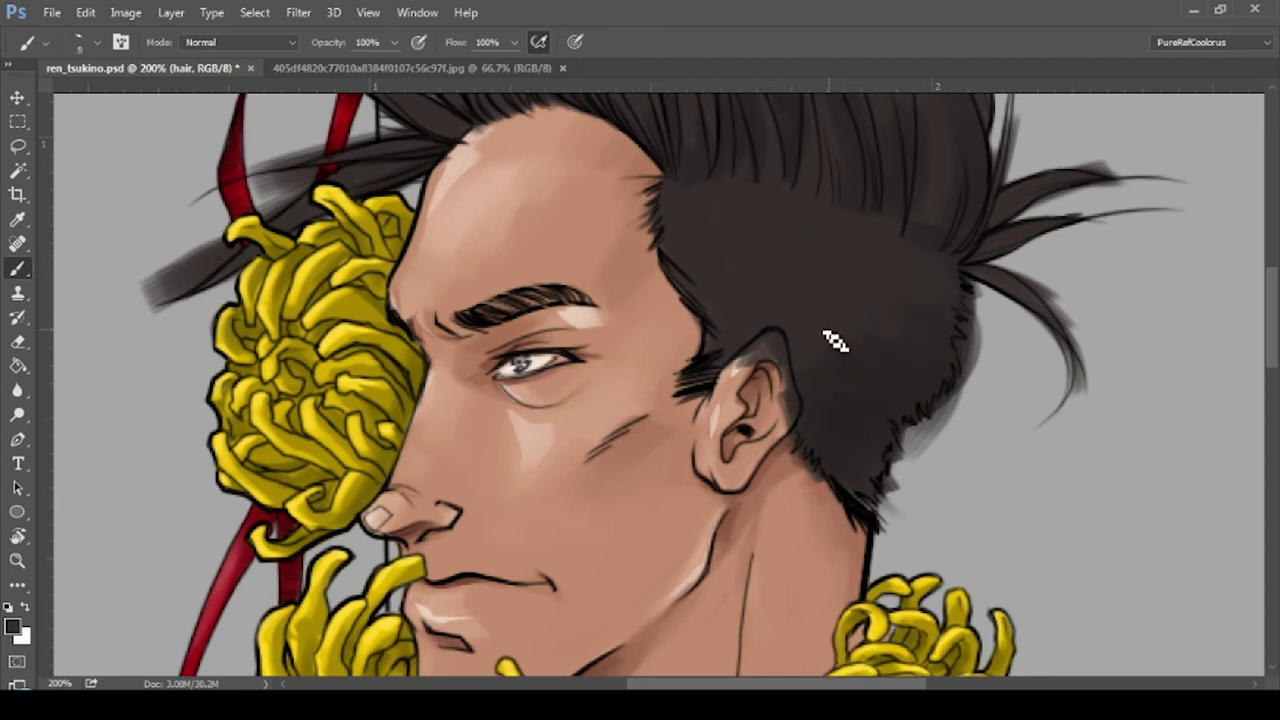
pyautogui.press(']')
pyautogui.press(']')
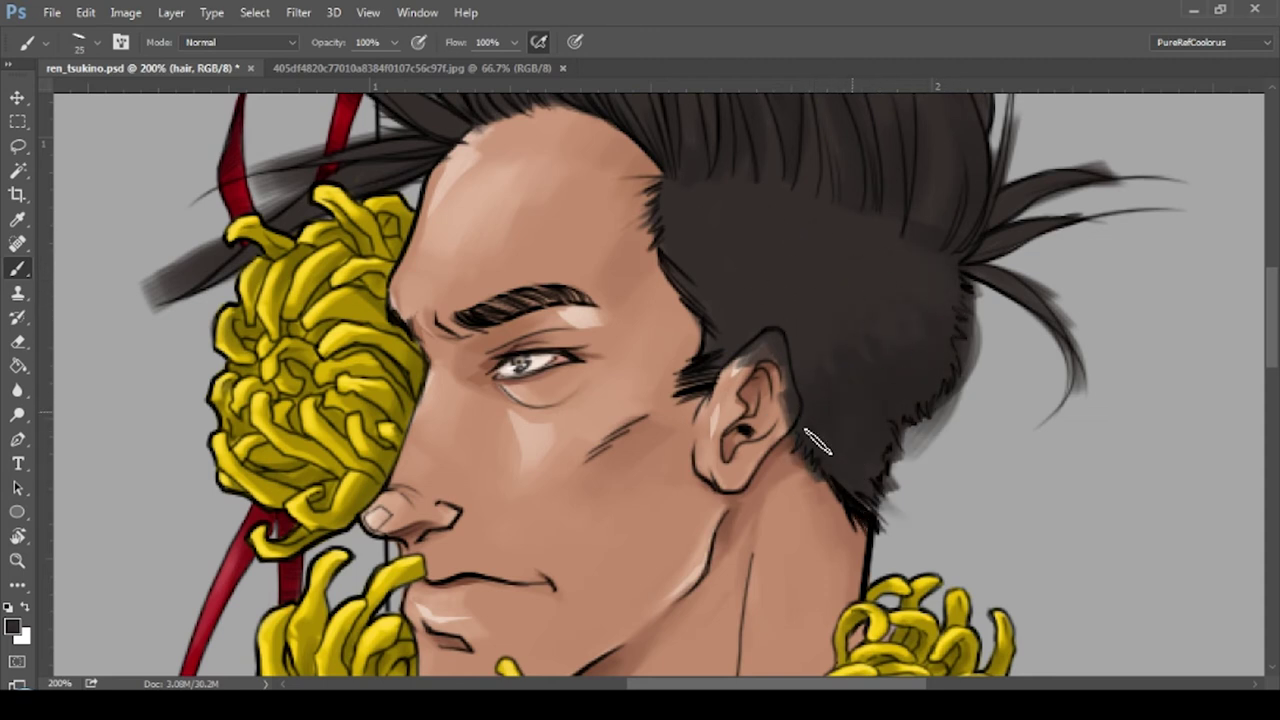
pyautogui.moveTo(740, 95); pyautogui.dragTo(710, 325)
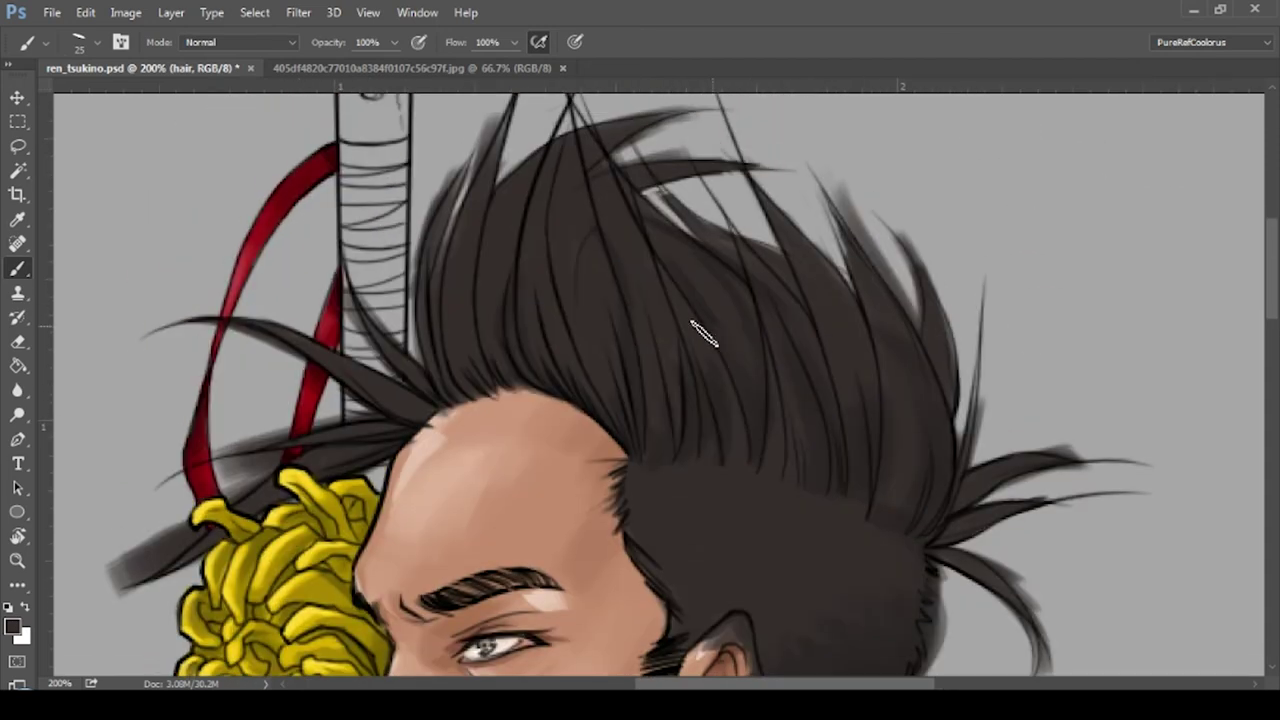
pyautogui.moveTo(868, 490); pyautogui.dragTo(824, 453)
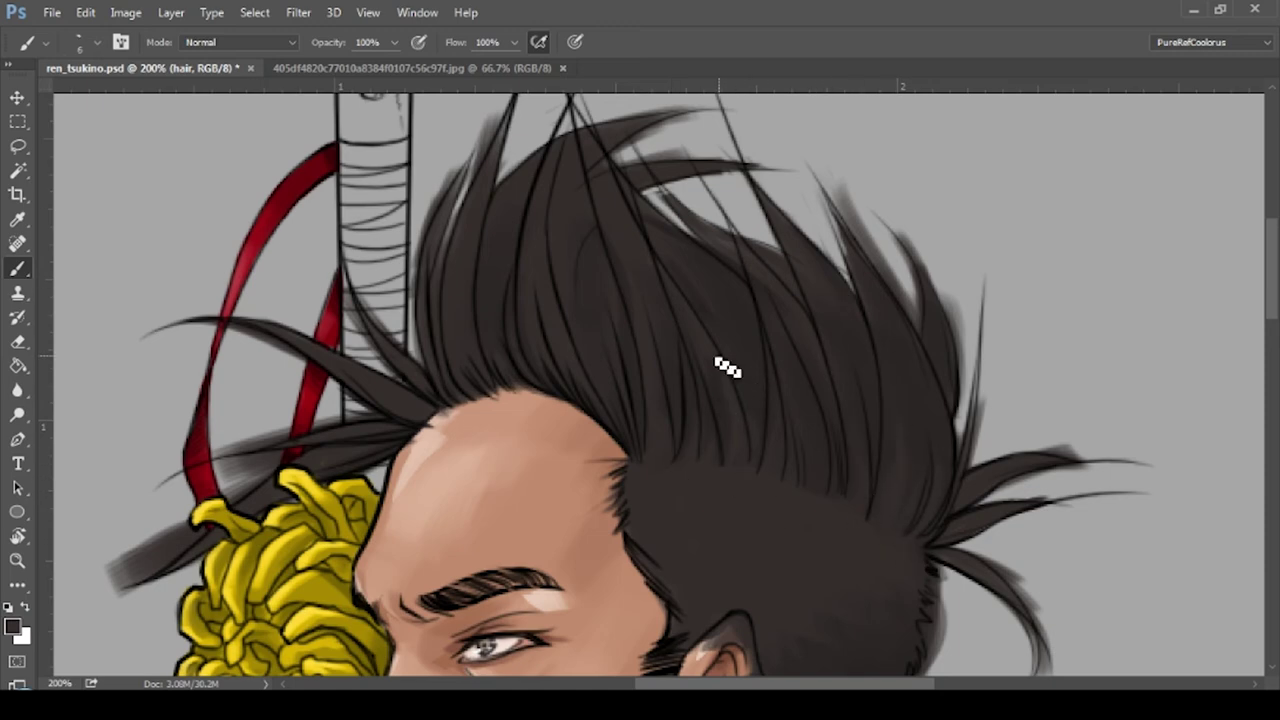
# - Pick a new shading colour and darken the hair above and behind the ear
pyautogui.click(12, 626)
pyautogui.click(1074, 363)
pyautogui.scroll(-5, 843, 478)
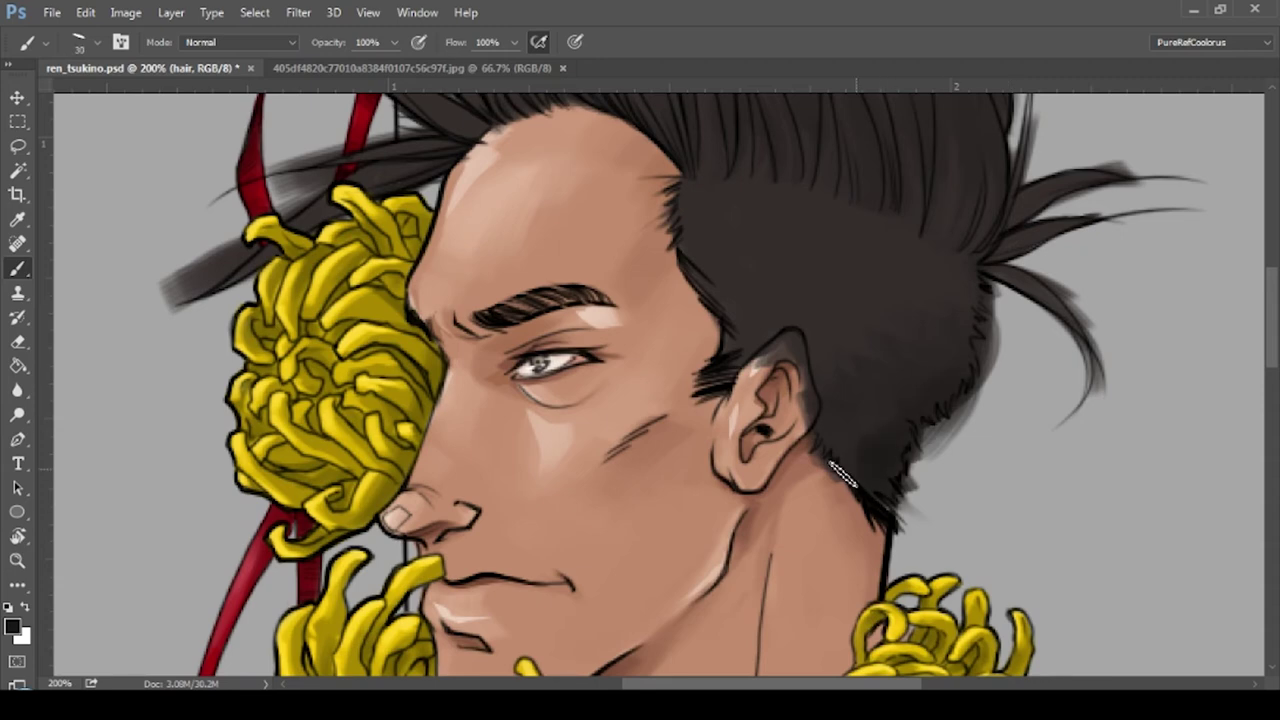
pyautogui.moveTo(843, 478); pyautogui.dragTo(875, 420)
pyautogui.press('[')
pyautogui.moveTo(720, 375)
pyautogui.mouseDown()
pyautogui.moveTo(760, 318)
pyautogui.moveTo(810, 305)
pyautogui.mouseUp()
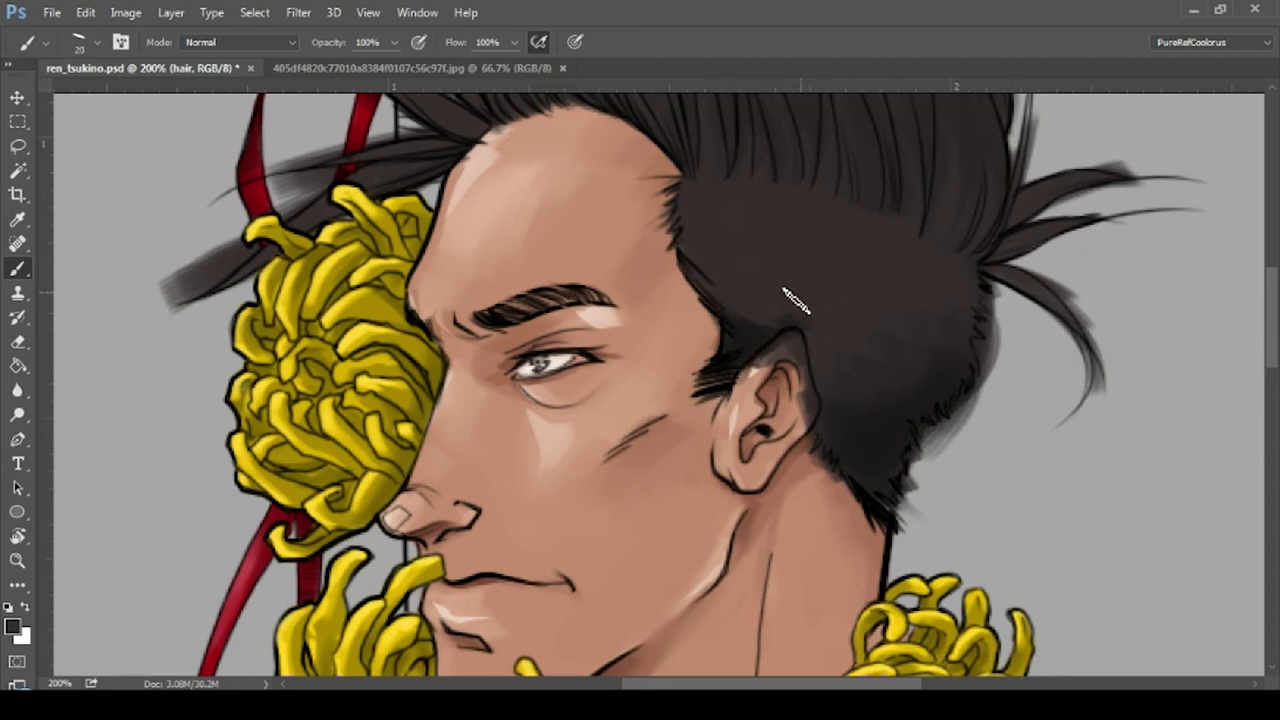
pyautogui.scroll(4, 933, 400)
pyautogui.press('[')
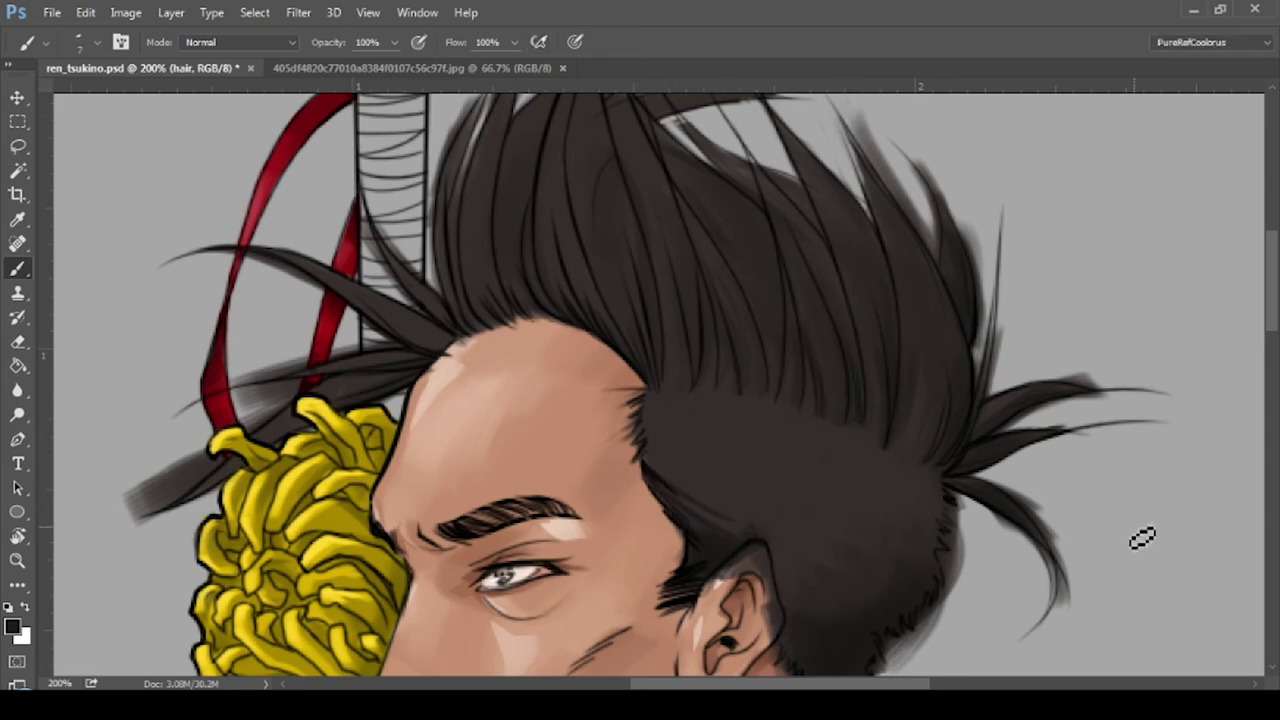
pyautogui.scroll(-3, 1137, 537)
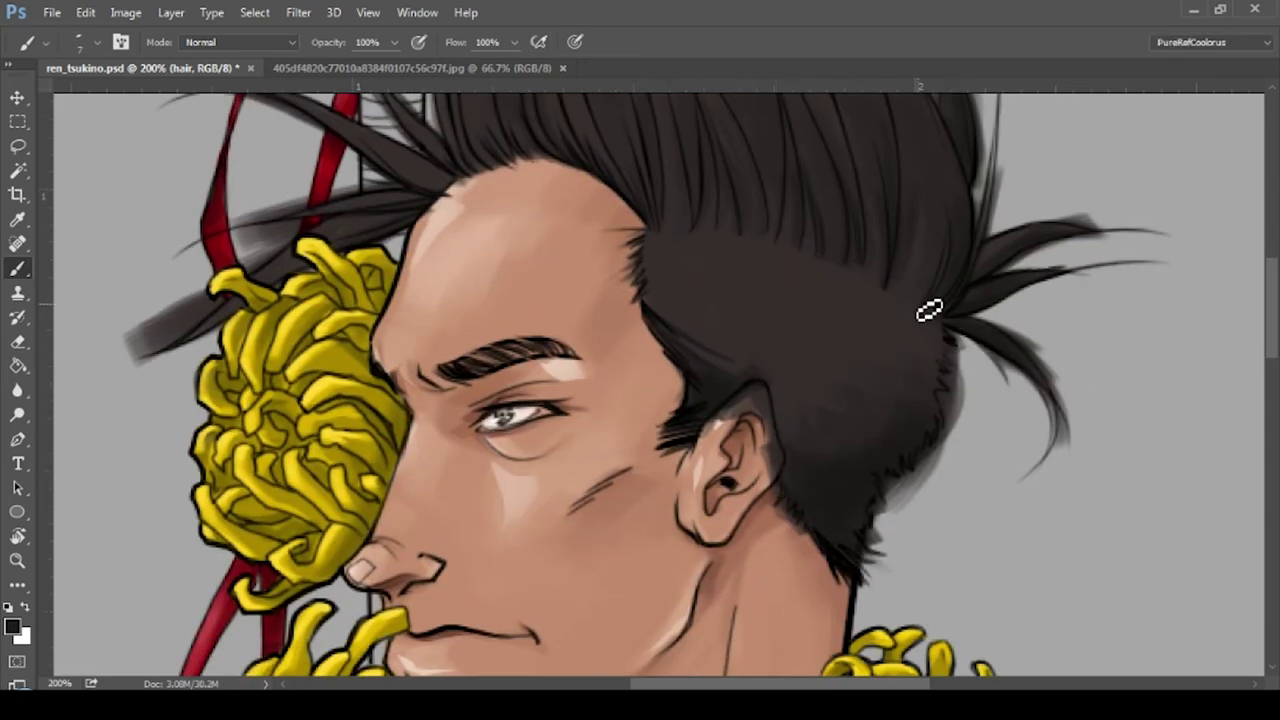
pyautogui.scroll(5, 924, 312)
# - Rotate the canvas a quarter turn and repaint dark strands on the lower-left and upper hair edge
pyautogui.press('r')
pyautogui.moveTo(474, 491); pyautogui.dragTo(631, 324)
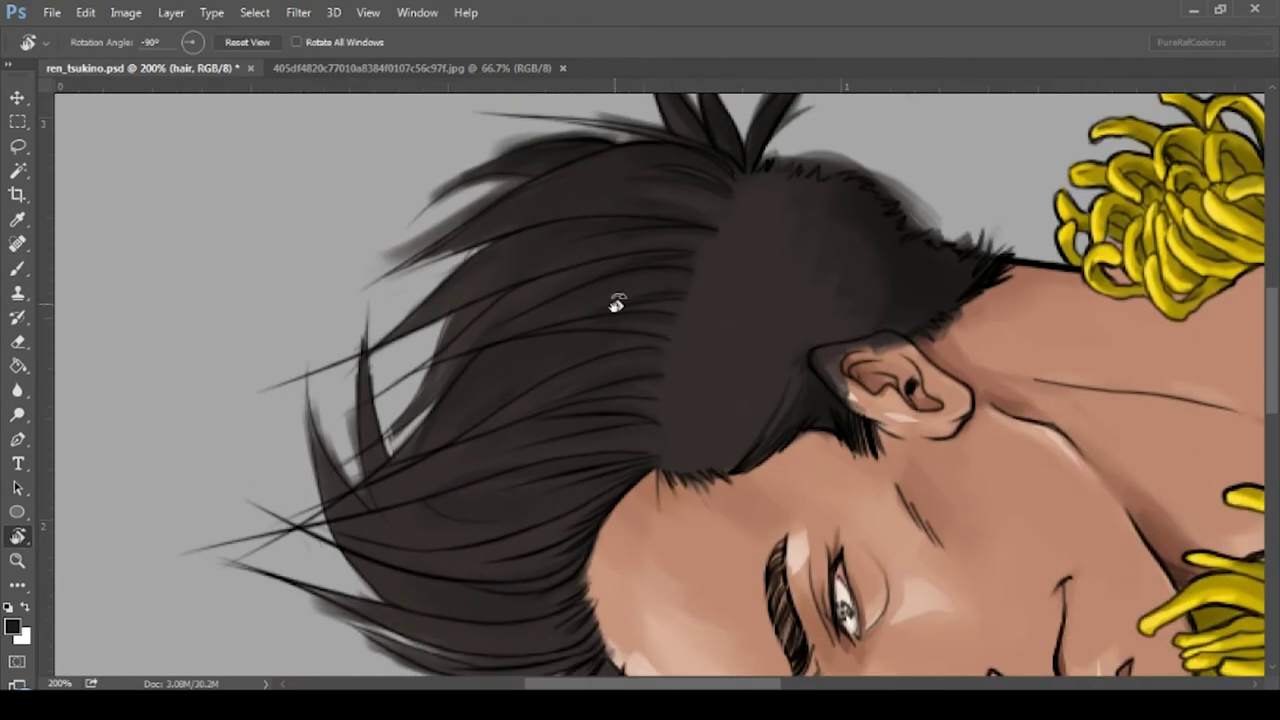
pyautogui.press('b')
pyautogui.moveTo(314, 557); pyautogui.dragTo(634, 451)
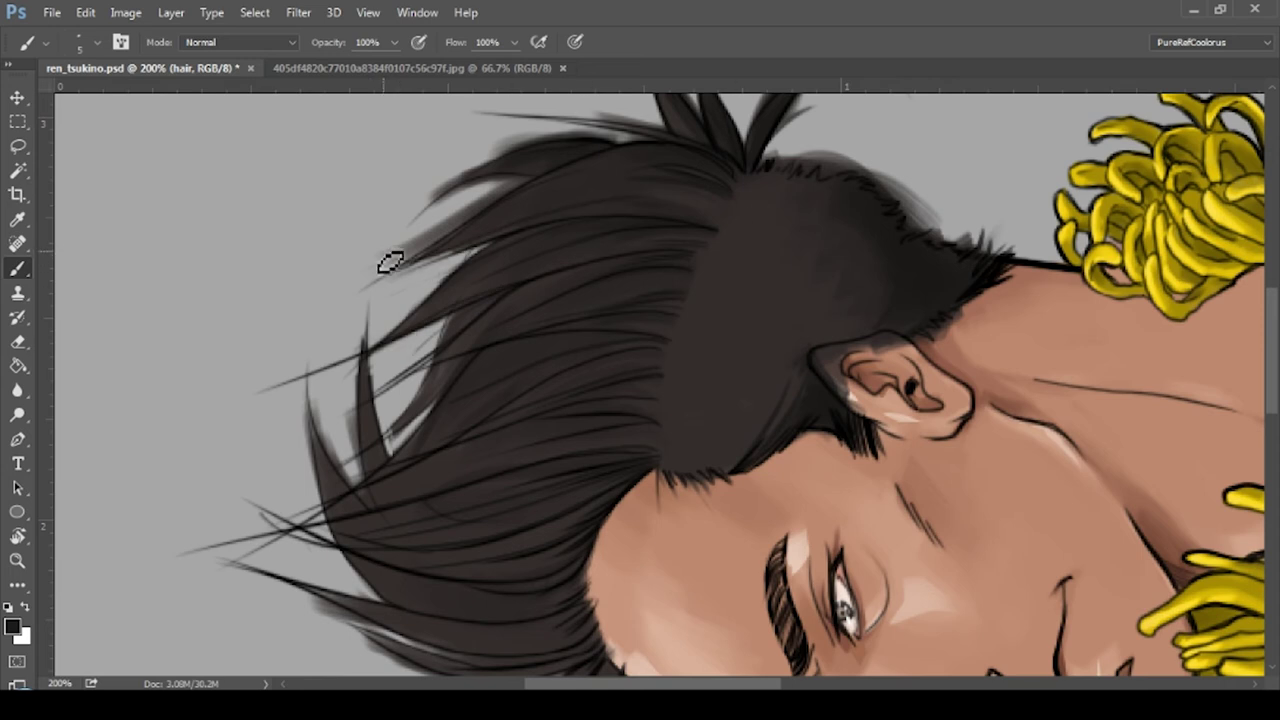
pyautogui.moveTo(391, 243)
pyautogui.mouseDown()
pyautogui.moveTo(485, 210)
pyautogui.moveTo(440, 185)
pyautogui.mouseUp()
pyautogui.moveTo(560, 145); pyautogui.dragTo(530, 190)
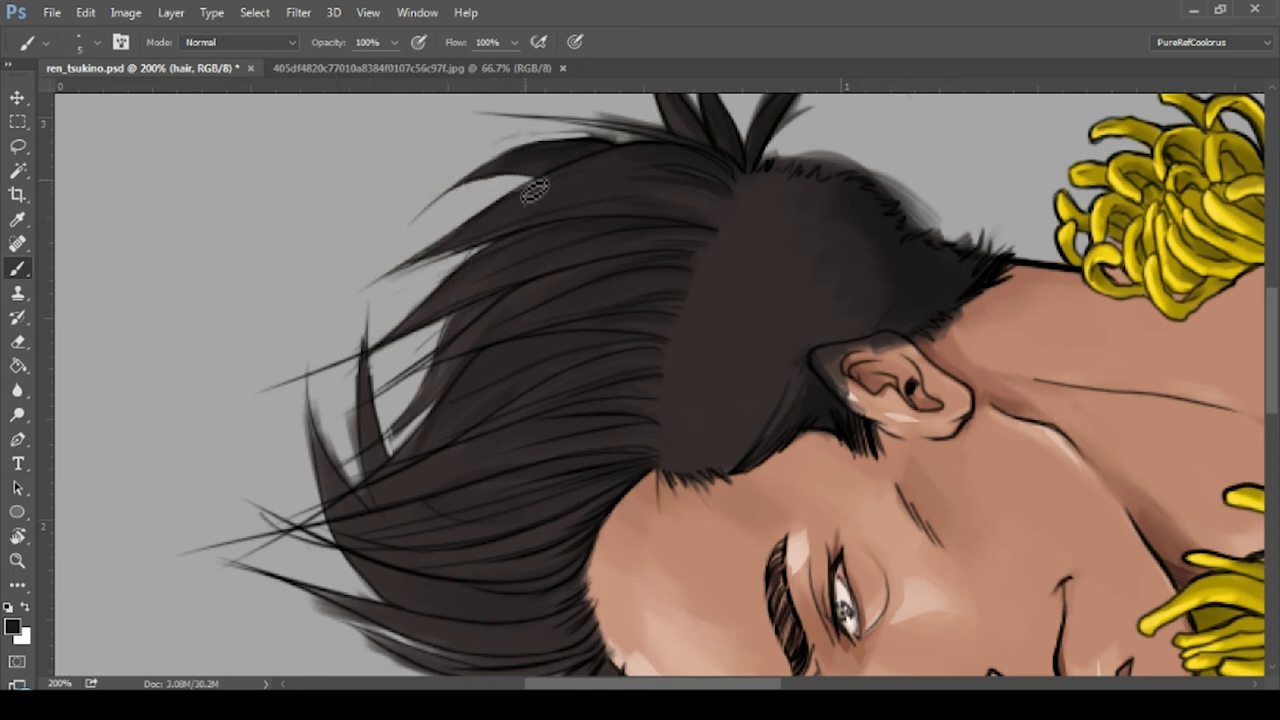
# - Cover the light hairline strip with spiky strands, thin the upswept strand, and fill the gap
pyautogui.scroll(5, 397, 458)
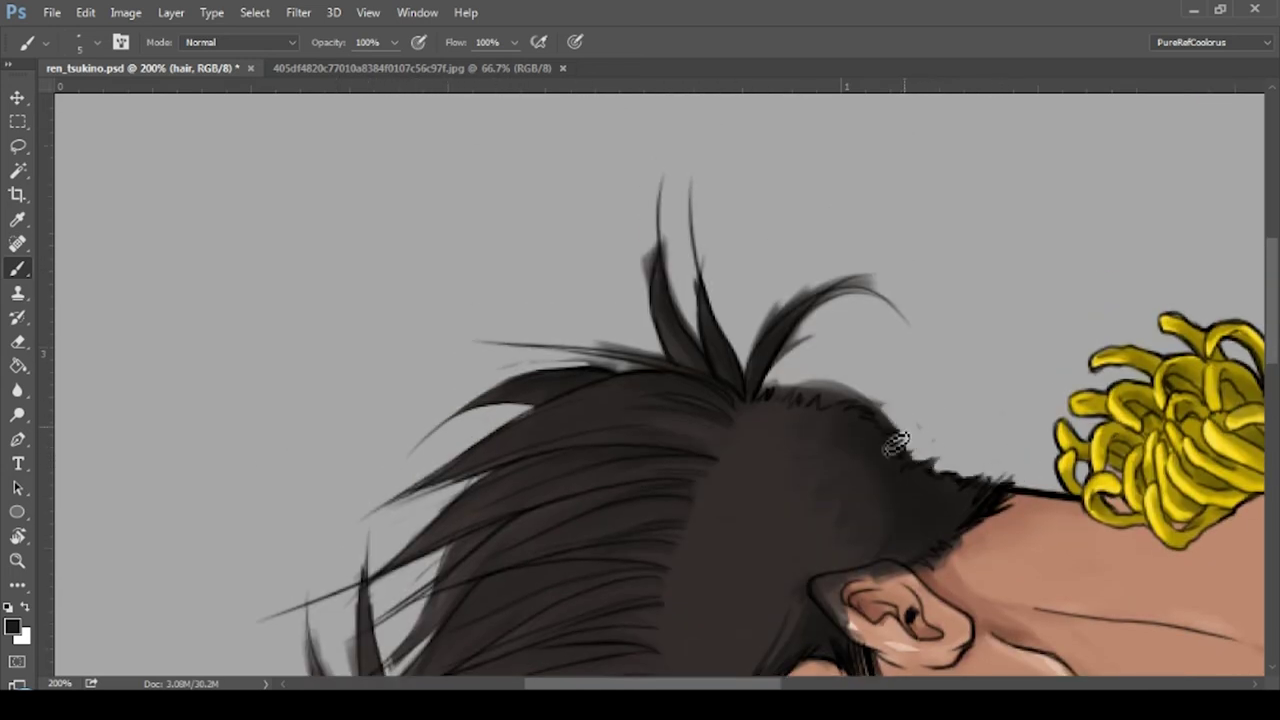
pyautogui.moveTo(875, 401)
pyautogui.mouseDown()
pyautogui.moveTo(771, 397)
pyautogui.moveTo(905, 411)
pyautogui.mouseUp()
pyautogui.moveTo(748, 366)
pyautogui.mouseDown()
pyautogui.moveTo(860, 282)
pyautogui.moveTo(775, 400)
pyautogui.mouseUp()
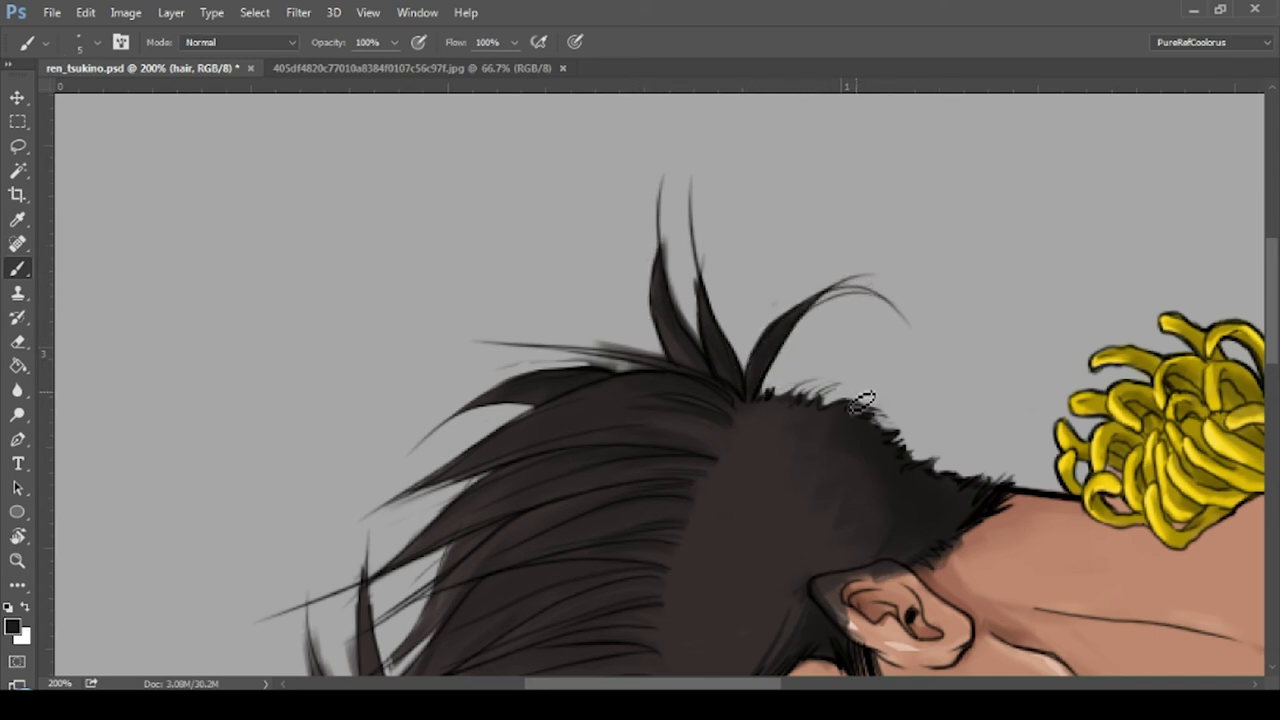
pyautogui.press('r')
pyautogui.moveTo(651, 337); pyautogui.dragTo(597, 337)
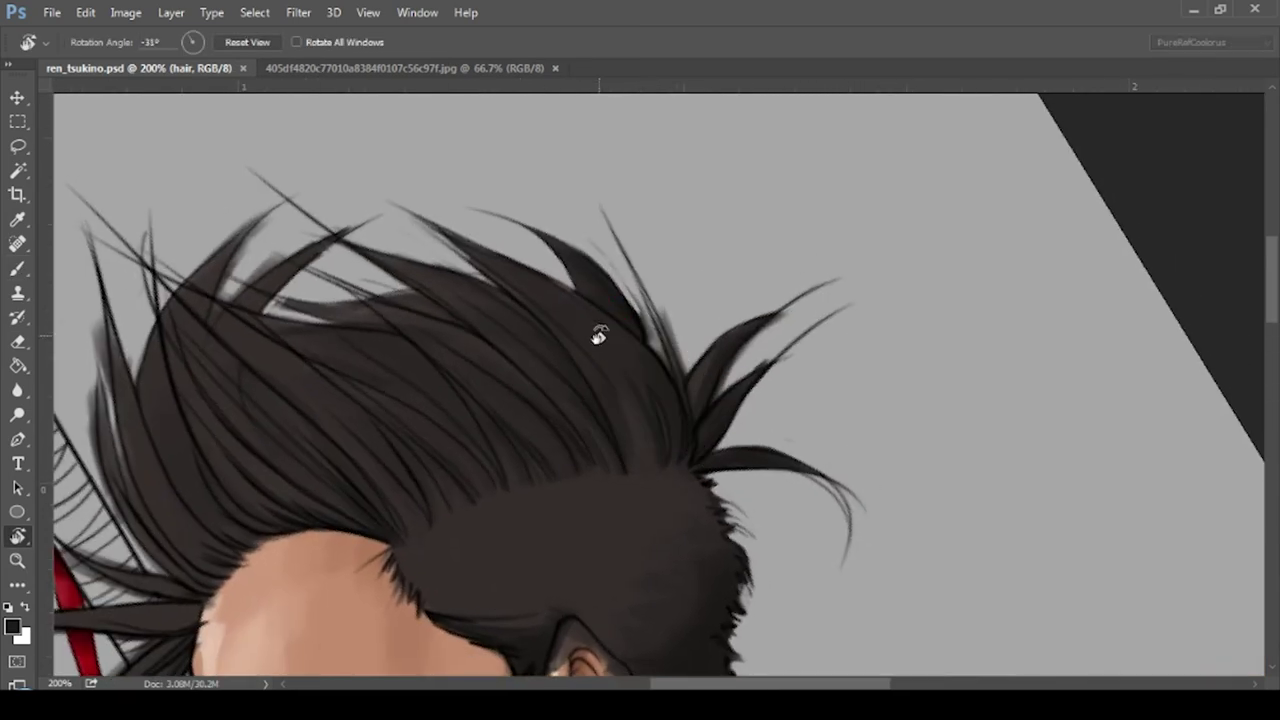
pyautogui.press('b')
pyautogui.moveTo(723, 380); pyautogui.dragTo(785, 336)
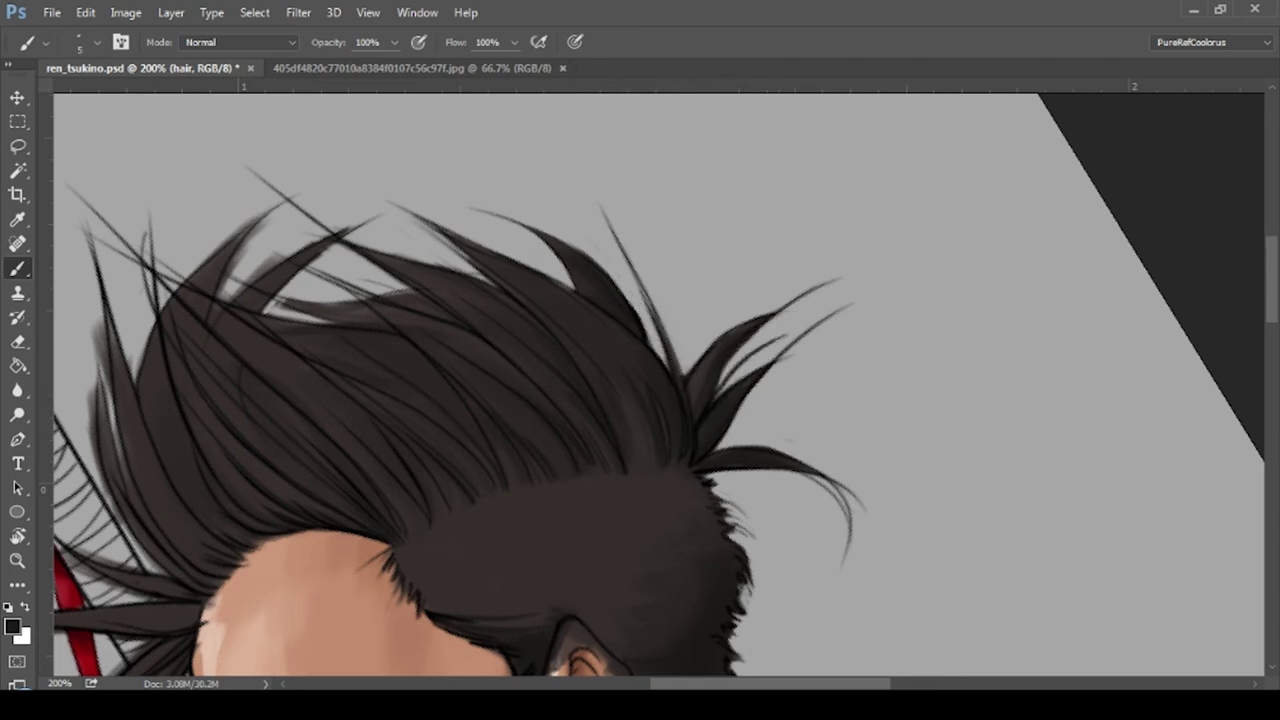
# - Clean the grey smudge and forehead strand, and repaint the broad grey strand as thin dark hair
pyautogui.moveTo(678, 361); pyautogui.dragTo(600, 361)
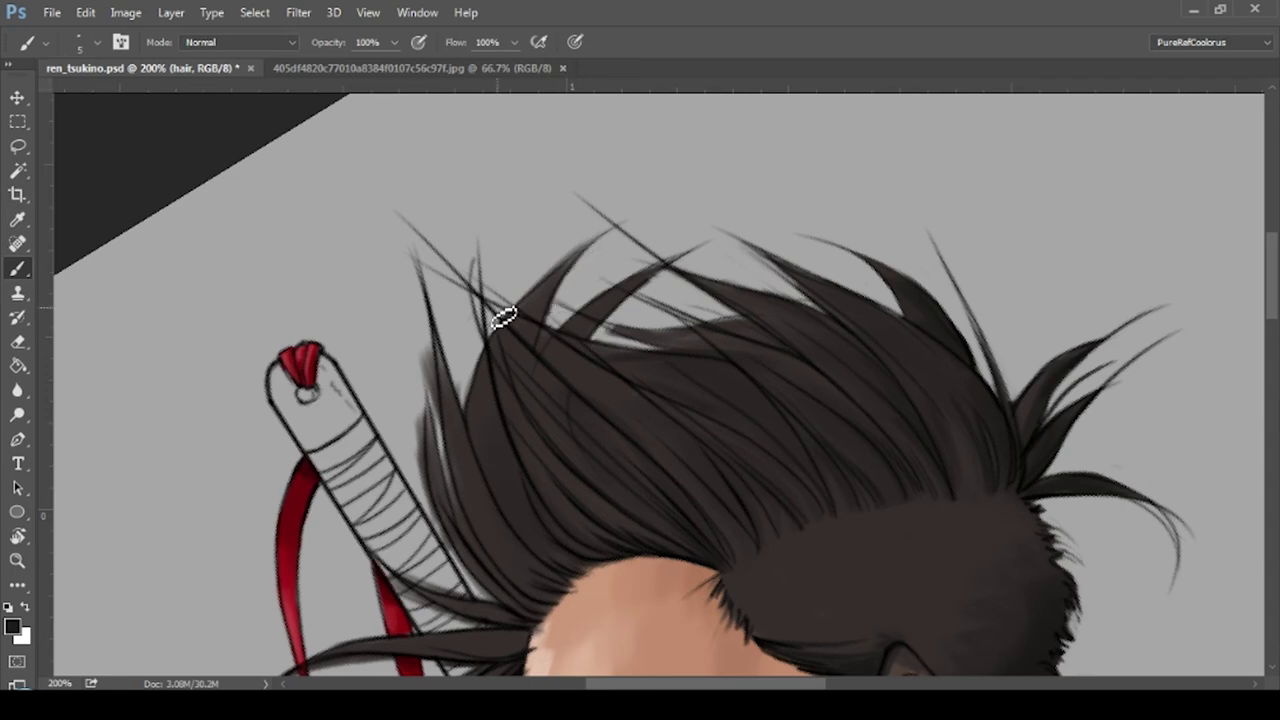
pyautogui.moveTo(422, 395); pyautogui.dragTo(440, 404)
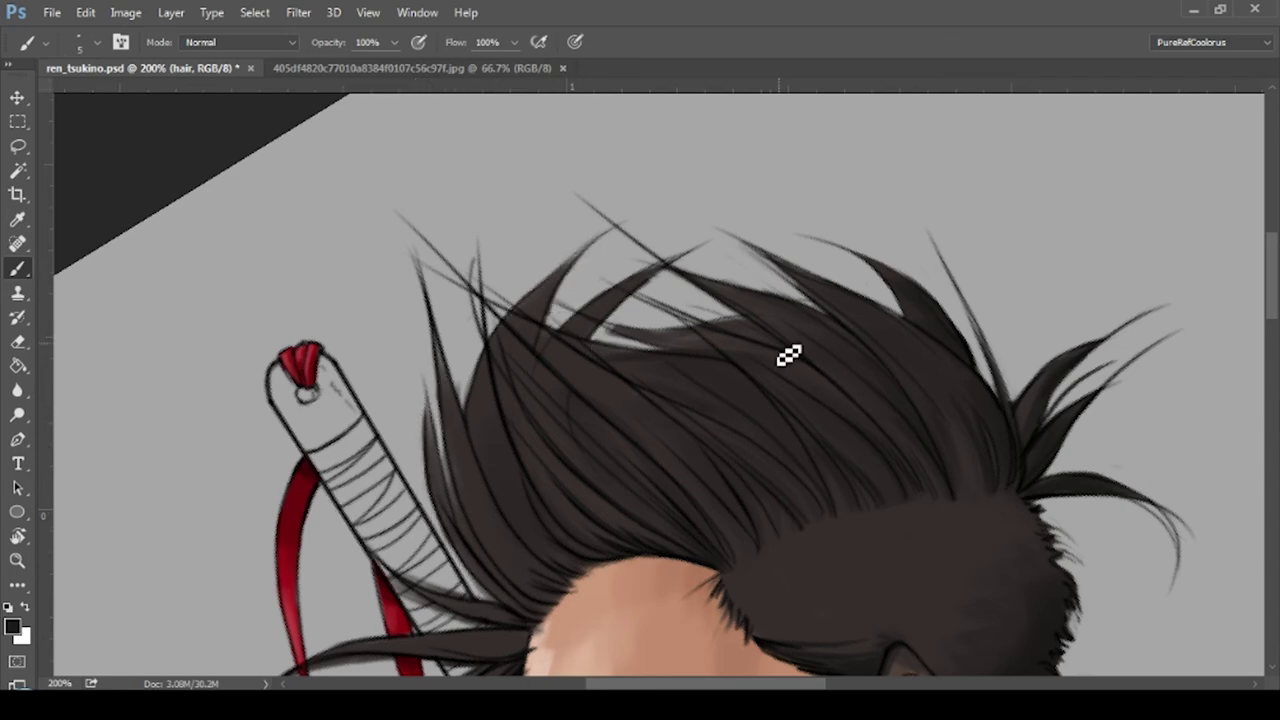
pyautogui.scroll(-3, 620, 354)
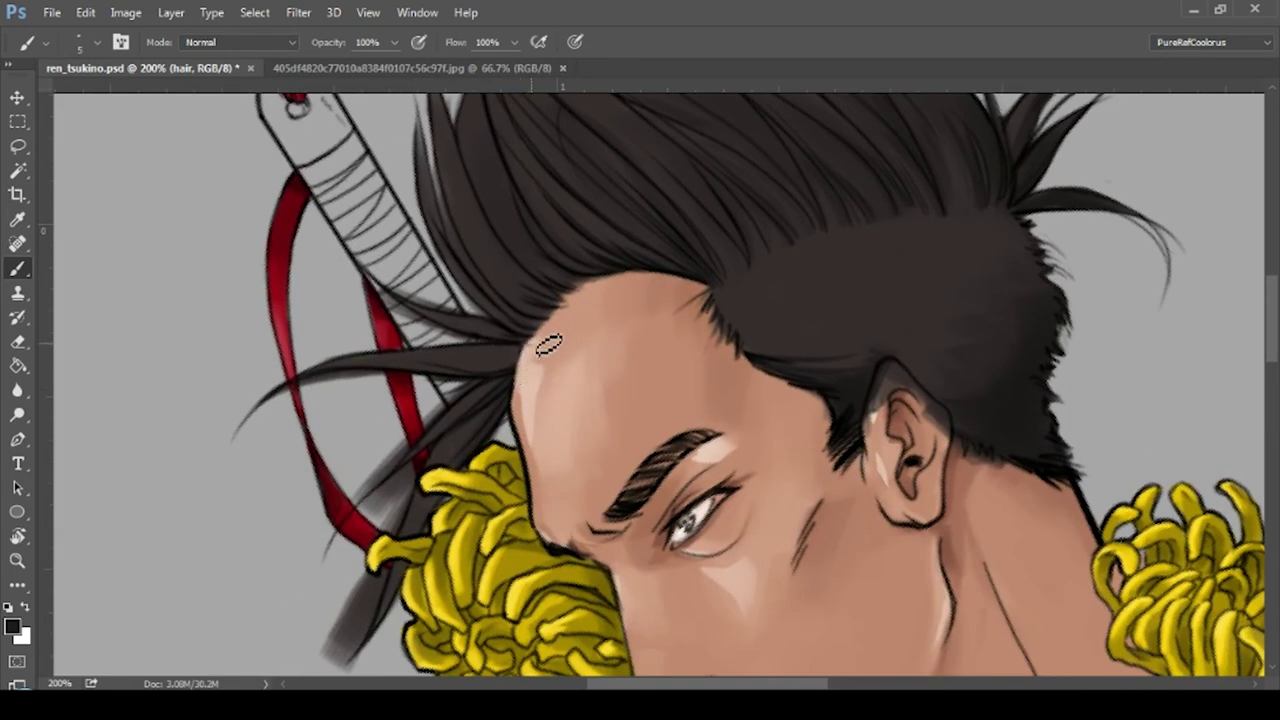
pyautogui.moveTo(522, 370); pyautogui.dragTo(395, 372)
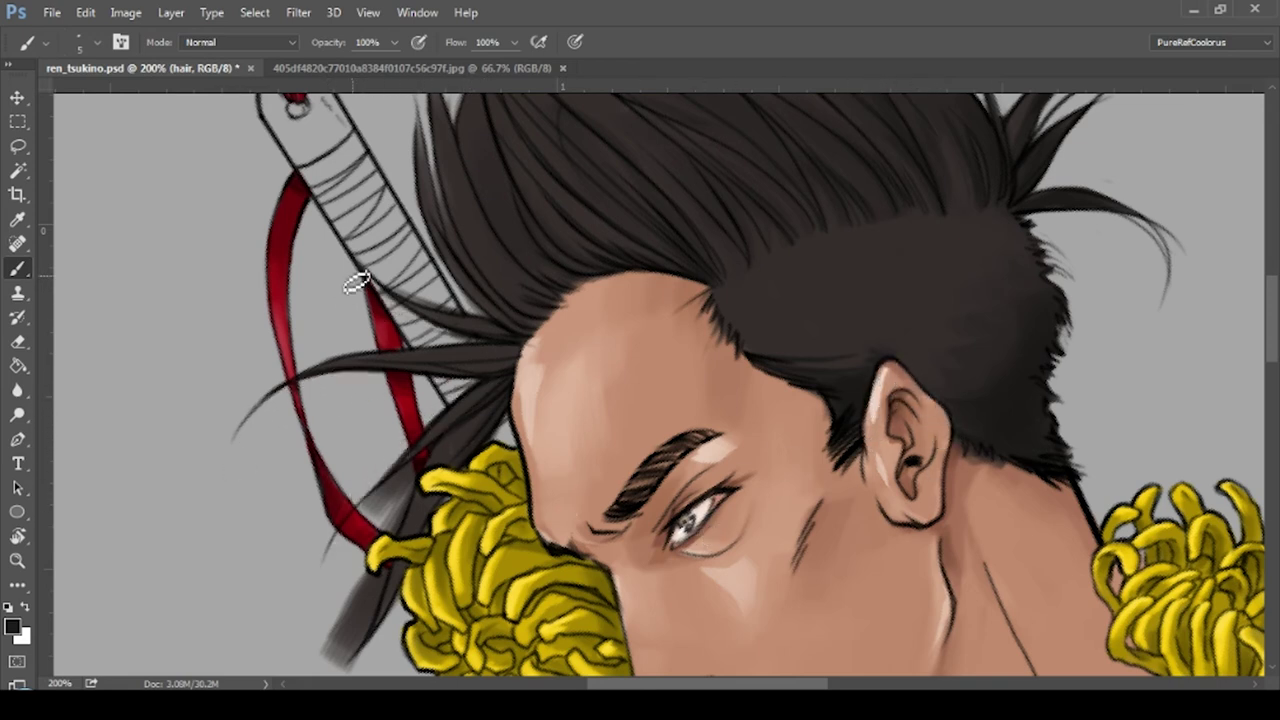
pyautogui.moveTo(402, 518); pyautogui.dragTo(340, 658)
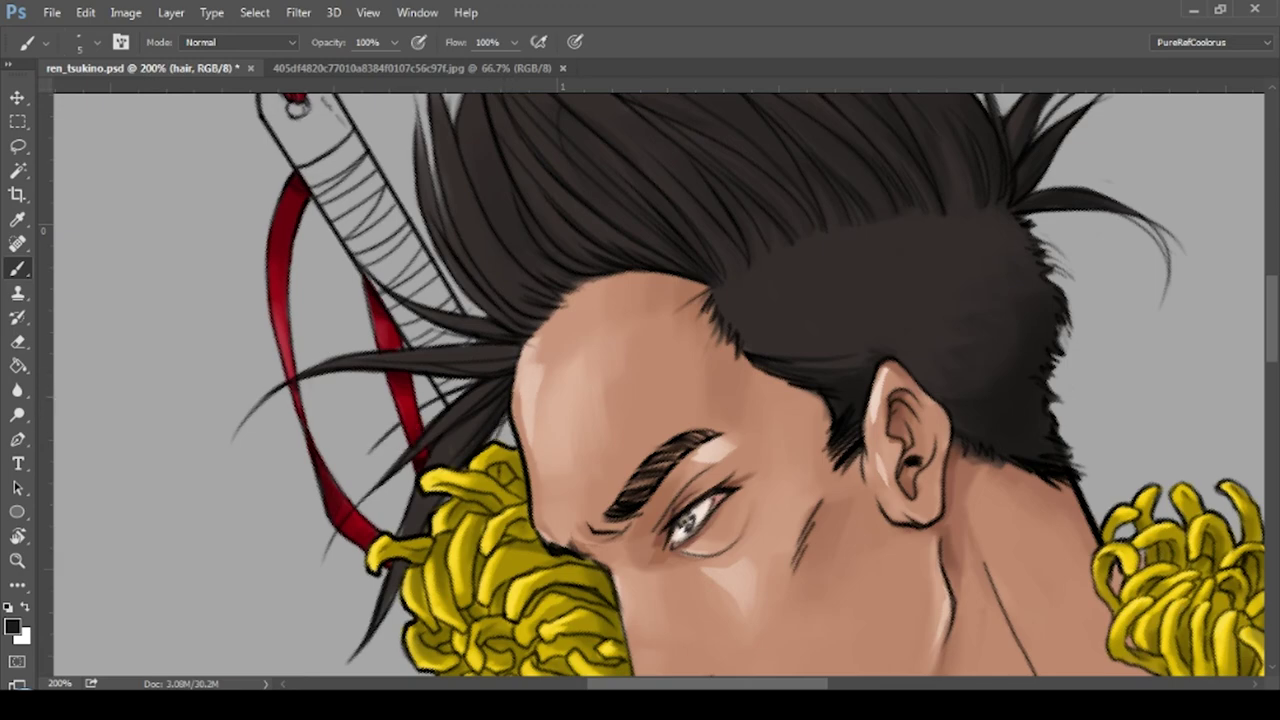
pyautogui.moveTo(512, 383); pyautogui.dragTo(547, 528)
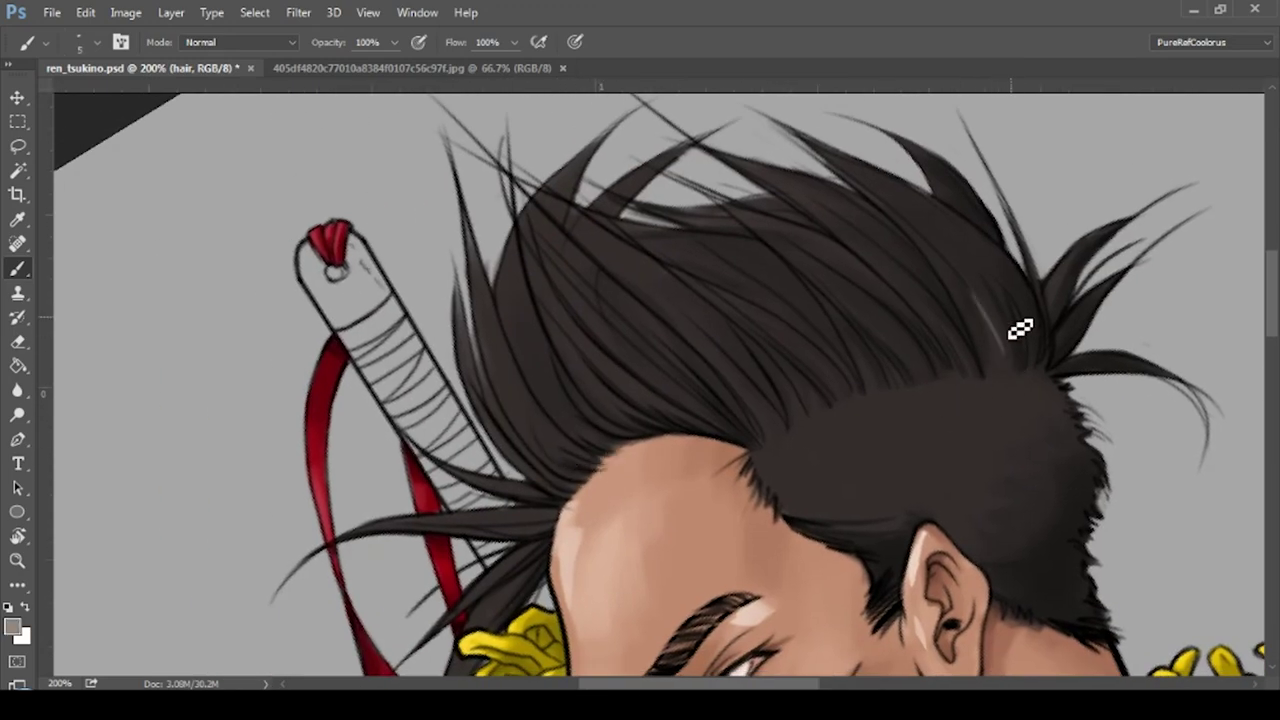
# - Paint thin light highlight strands across the rotated hair and fill dark strands near the peak
pyautogui.moveTo(915, 292); pyautogui.dragTo(845, 228)
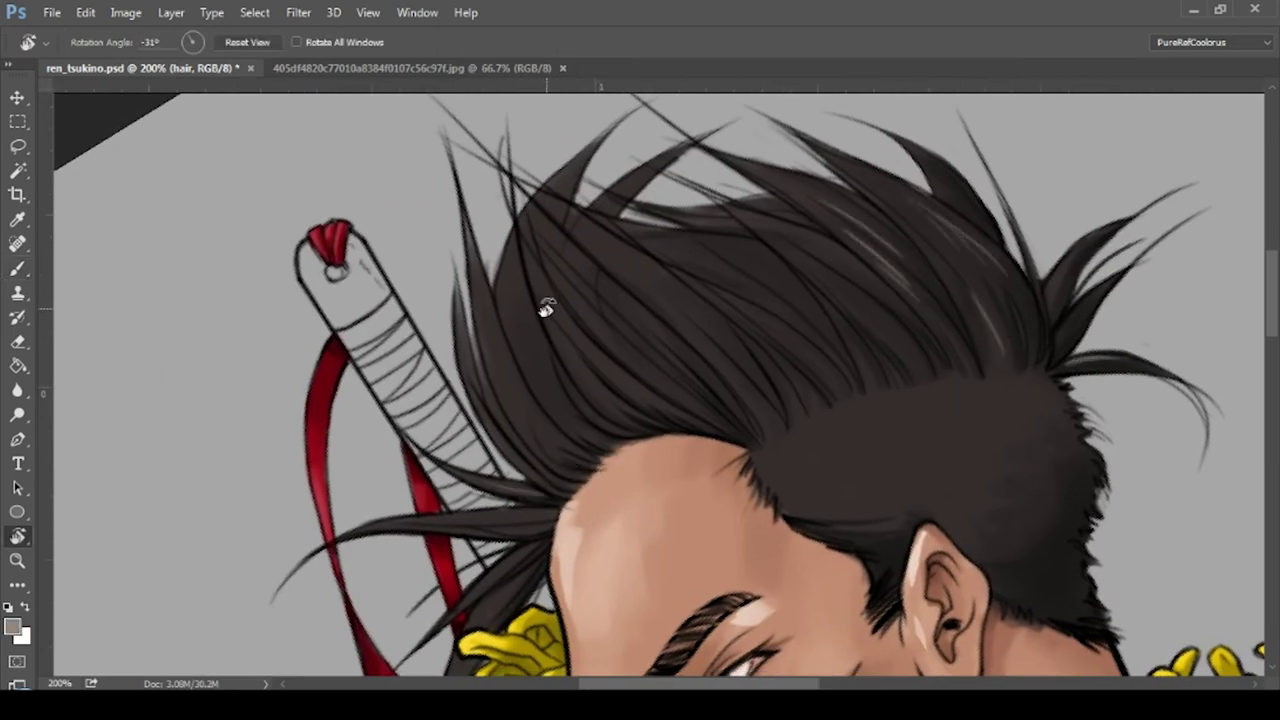
pyautogui.moveTo(549, 322); pyautogui.dragTo(640, 380)
pyautogui.moveTo(403, 296); pyautogui.dragTo(503, 300)
pyautogui.moveTo(760, 300); pyautogui.dragTo(767, 415)
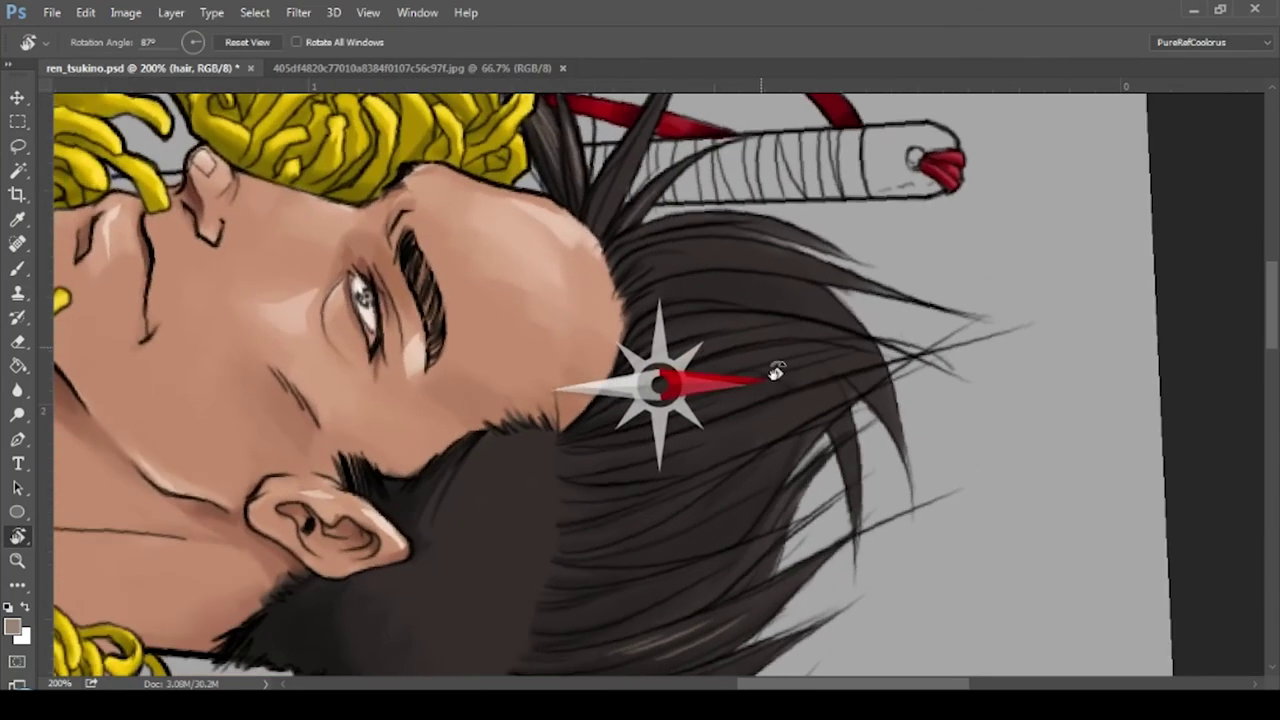
pyautogui.moveTo(694, 400); pyautogui.dragTo(870, 425)
pyautogui.moveTo(724, 440); pyautogui.dragTo(866, 455)
pyautogui.moveTo(698, 505)
pyautogui.mouseDown()
pyautogui.moveTo(849, 514)
pyautogui.moveTo(820, 530)
pyautogui.mouseUp()
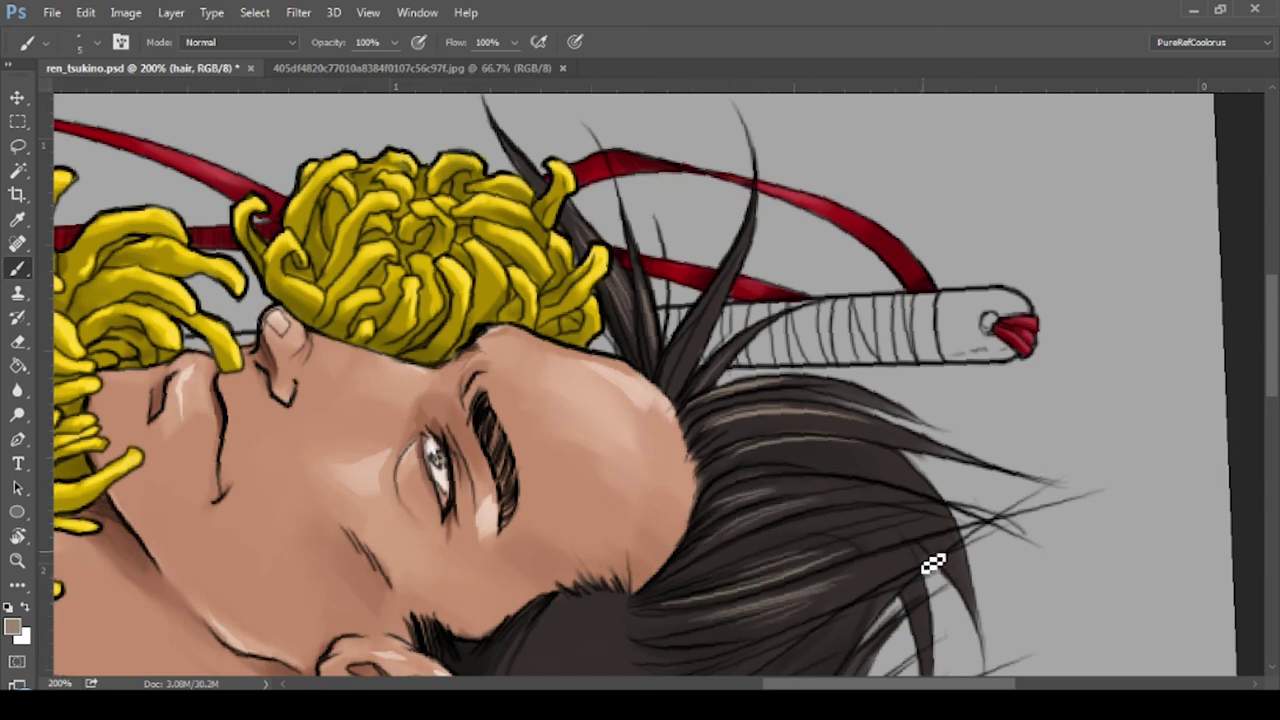
pyautogui.scroll(-5, 686, 391)
pyautogui.moveTo(780, 526); pyautogui.dragTo(857, 451)
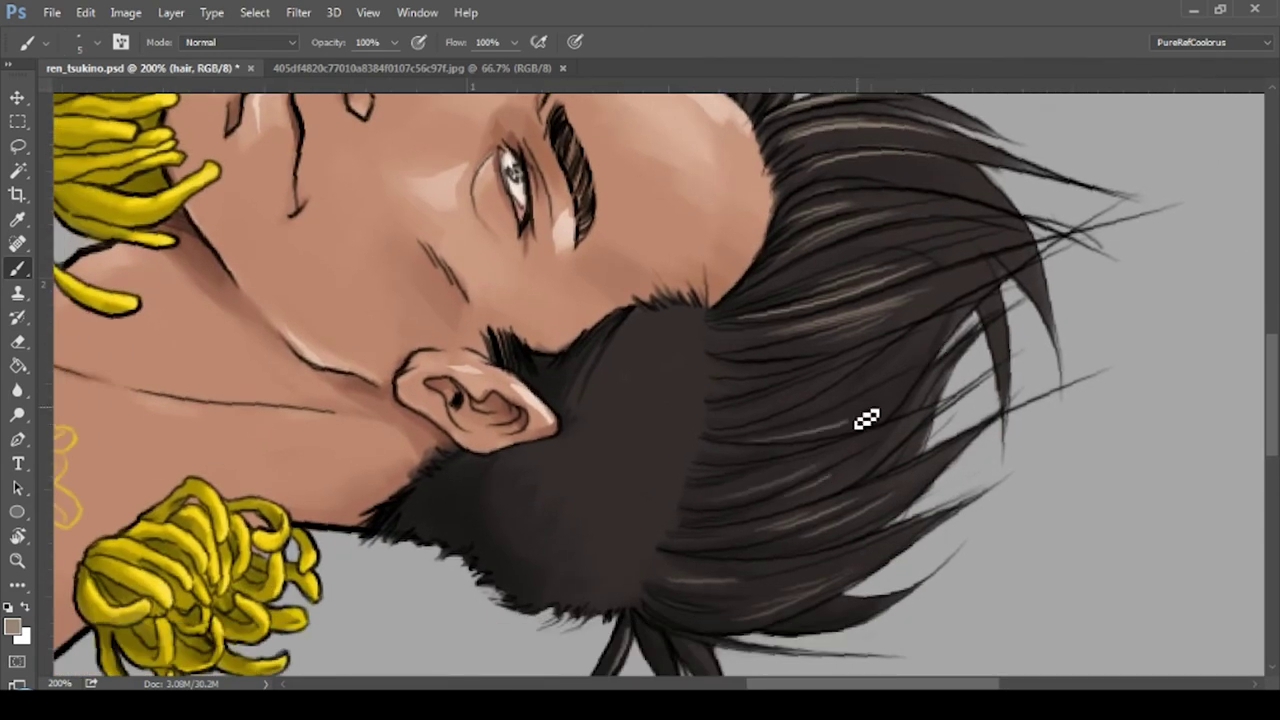
# - Reset the canvas rotation to 0°, rezoom on the hair, and choose a light beige brush colour
pyautogui.press('r')
pyautogui.press('Escape')
pyautogui.hotkey('ctrl', '0')
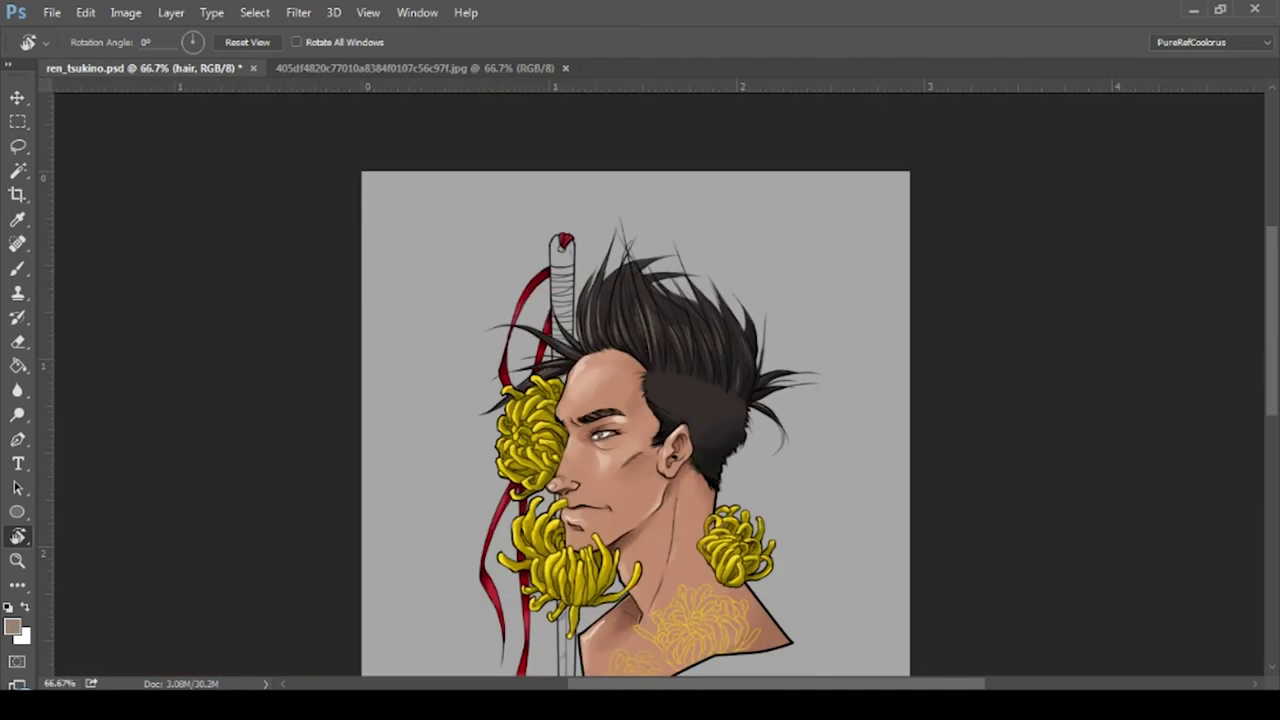
pyautogui.hotkey('ctrl', '+')
pyautogui.hotkey('ctrl', '+')
pyautogui.press('b')
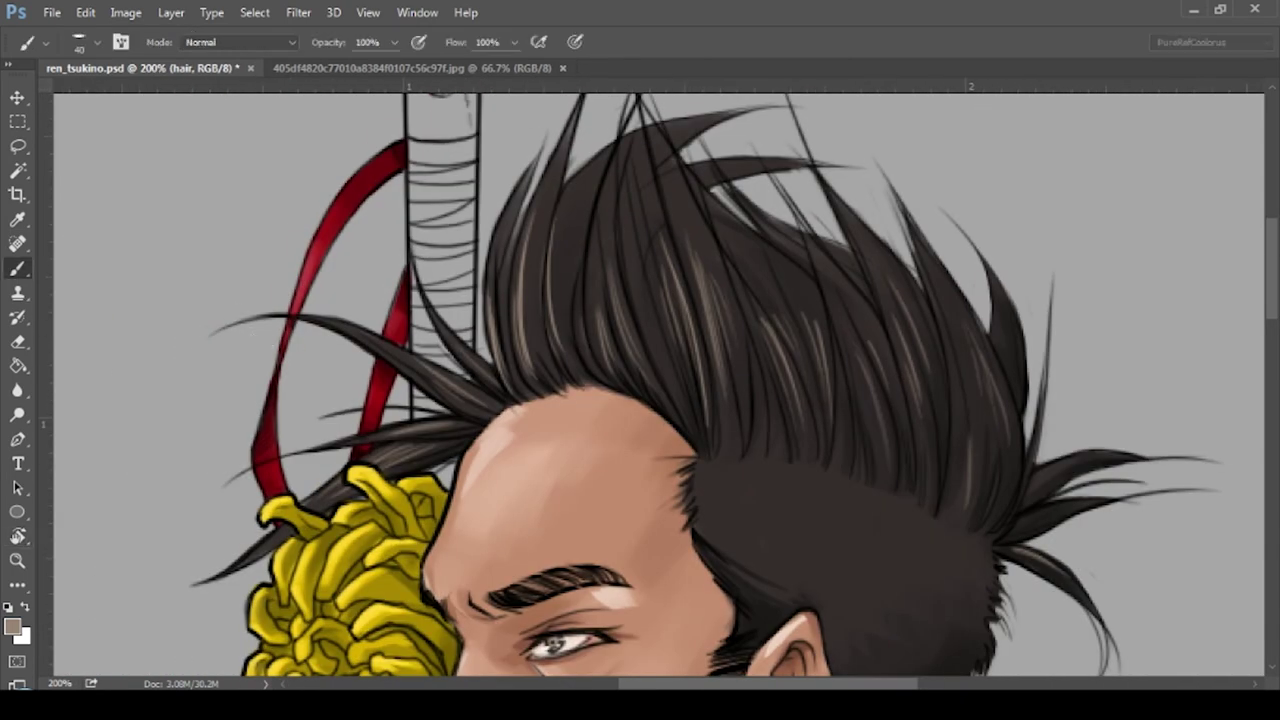
pyautogui.click(663, 400)
pyautogui.press('Return')
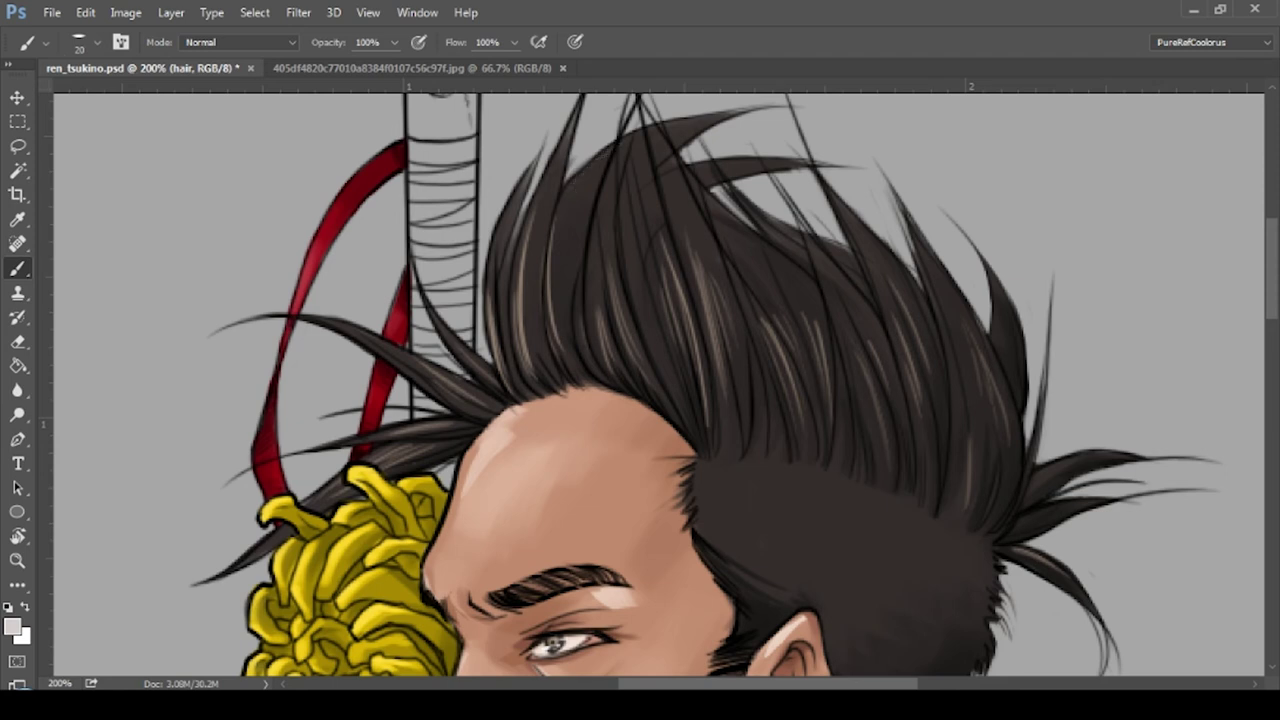
# - Undo a trial light stroke, cover the streaks with dark hair colour at size 30, and choose light grey
pyautogui.moveTo(750, 553)
pyautogui.mouseDown()
pyautogui.moveTo(800, 531)
pyautogui.moveTo(900, 580)
pyautogui.mouseUp()
pyautogui.hotkey('ctrl', 'alt', 'z')
pyautogui.hotkey('ctrl', 'alt', 'z')
pyautogui.press(']')
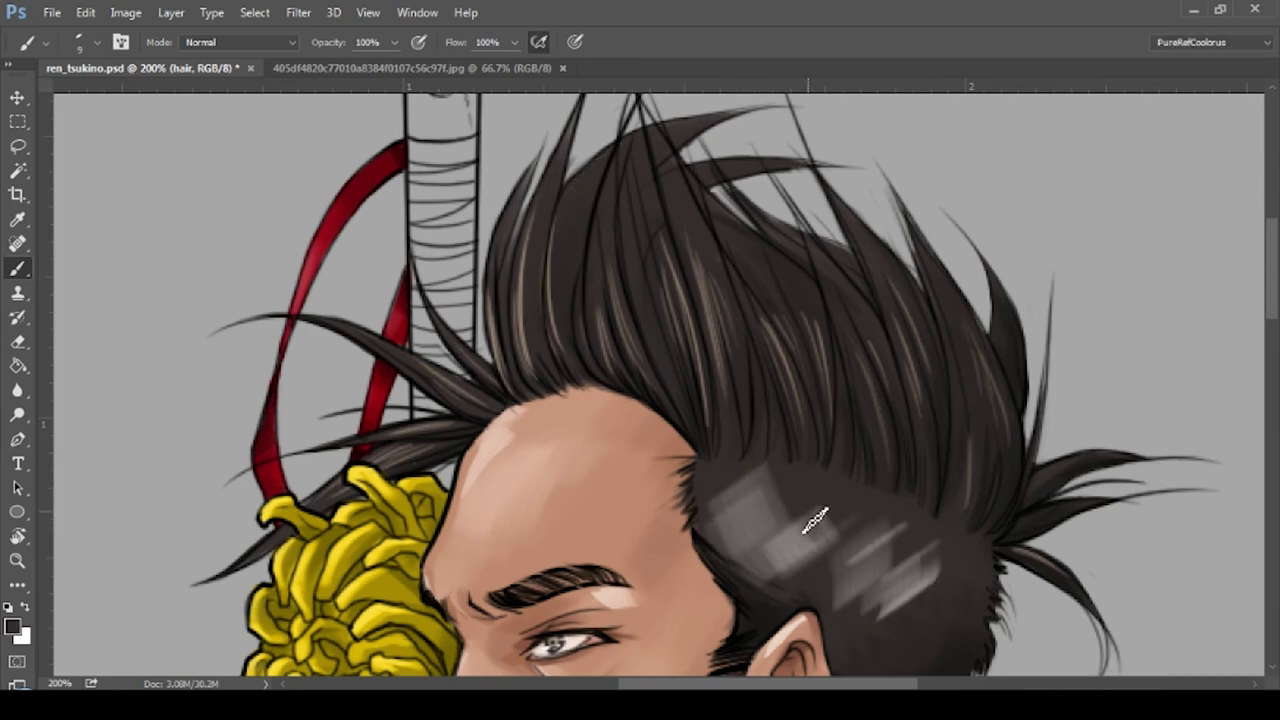
pyautogui.moveTo(775, 525)
pyautogui.mouseDown()
pyautogui.moveTo(890, 590)
pyautogui.moveTo(760, 560)
pyautogui.moveTo(930, 530)
pyautogui.mouseUp()
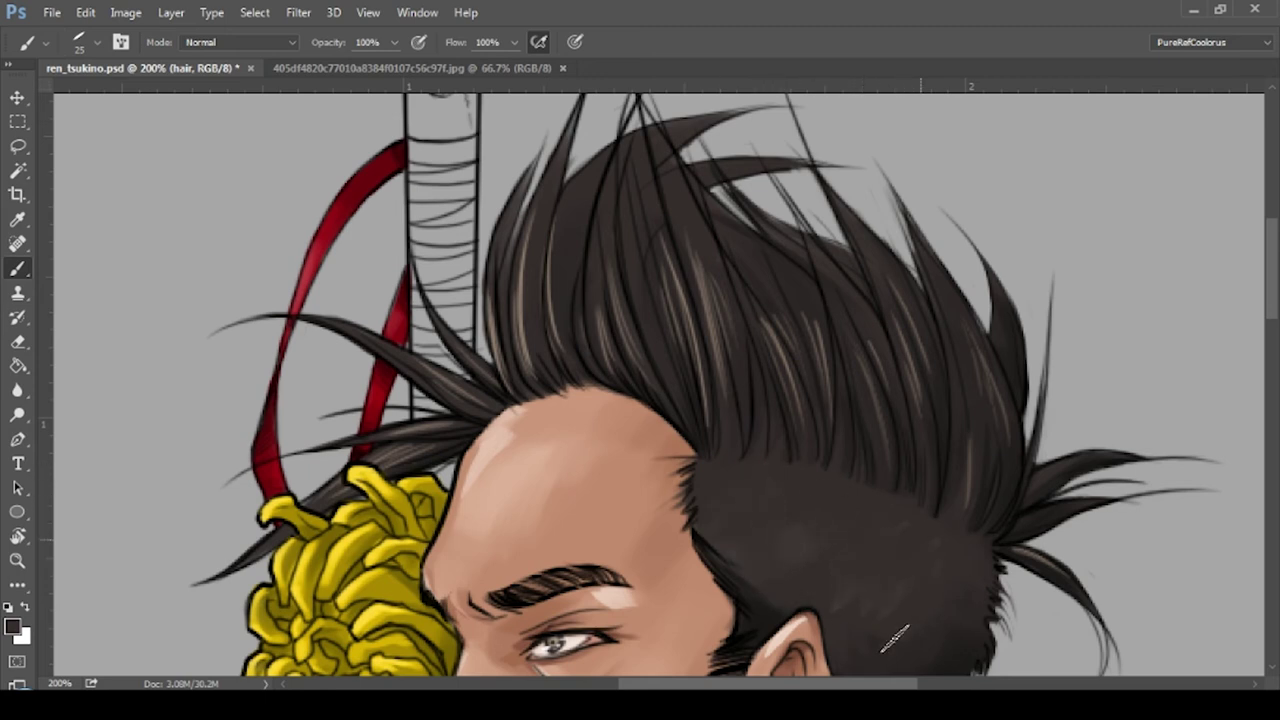
pyautogui.keyDown('alt'); pyautogui.click(737, 546); pyautogui.keyUp('alt')
pyautogui.click(12, 626)
pyautogui.press('Return')
# - Lasso-select a dozen individual hair strands across the top, centre and left of the hair
pyautogui.moveTo(385, 271); pyautogui.dragTo(677, 286)
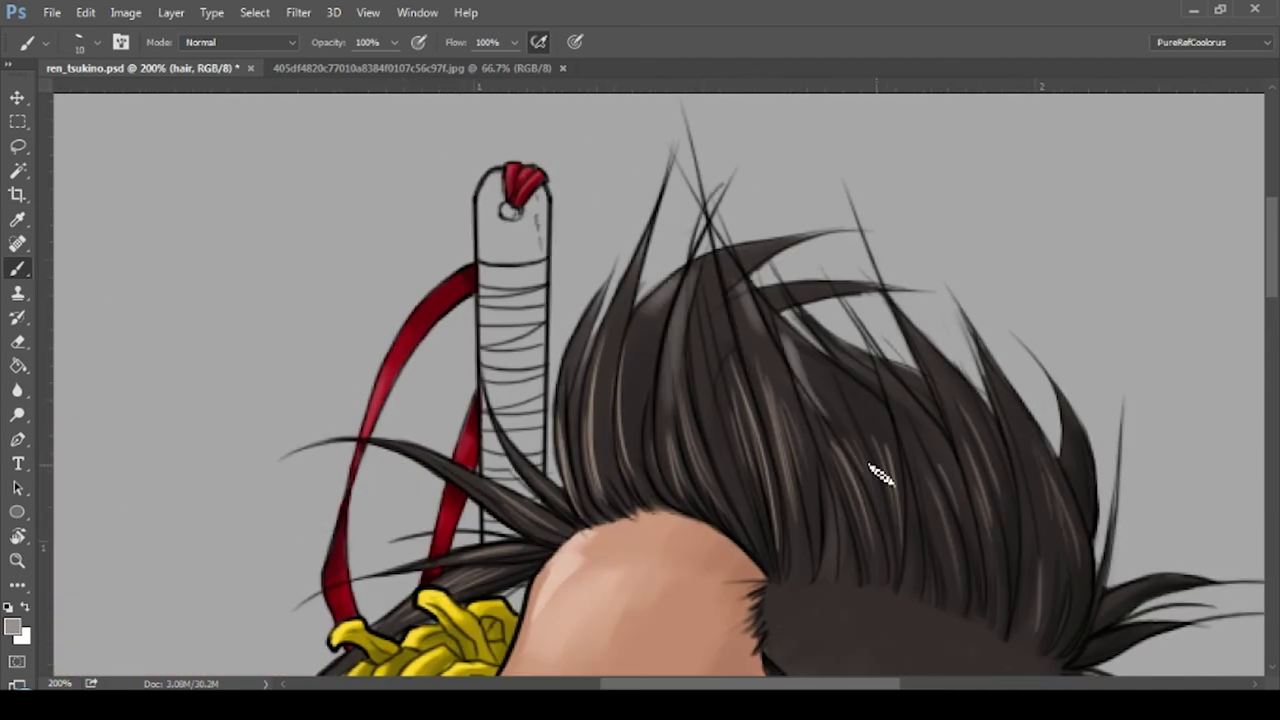
pyautogui.press('l')
pyautogui.moveTo(683, 280); pyautogui.dragTo(635, 360)
pyautogui.moveTo(710, 395); pyautogui.dragTo(745, 490)
pyautogui.moveTo(800, 420); pyautogui.dragTo(840, 545)
pyautogui.moveTo(850, 428)
pyautogui.mouseDown()
pyautogui.moveTo(897, 490)
pyautogui.moveTo(852, 430)
pyautogui.mouseUp()
pyautogui.moveTo(935, 440); pyautogui.dragTo(962, 585)
pyautogui.moveTo(985, 460); pyautogui.dragTo(1015, 590)
pyautogui.moveTo(1030, 470); pyautogui.dragTo(1056, 605)
pyautogui.moveTo(652, 385); pyautogui.dragTo(695, 492)
pyautogui.moveTo(578, 350); pyautogui.dragTo(605, 478)
pyautogui.moveTo(548, 522); pyautogui.dragTo(435, 450)
pyautogui.moveTo(525, 552); pyautogui.dragTo(405, 605)
pyautogui.moveTo(680, 365)
pyautogui.mouseDown()
pyautogui.moveTo(635, 395)
pyautogui.moveTo(1030, 520)
pyautogui.mouseUp()
# - Brush light grey highlights into the selected strands, deselect, fit the view and save the portrait
pyautogui.press('b')
pyautogui.hotkey('ctrl', 'd')
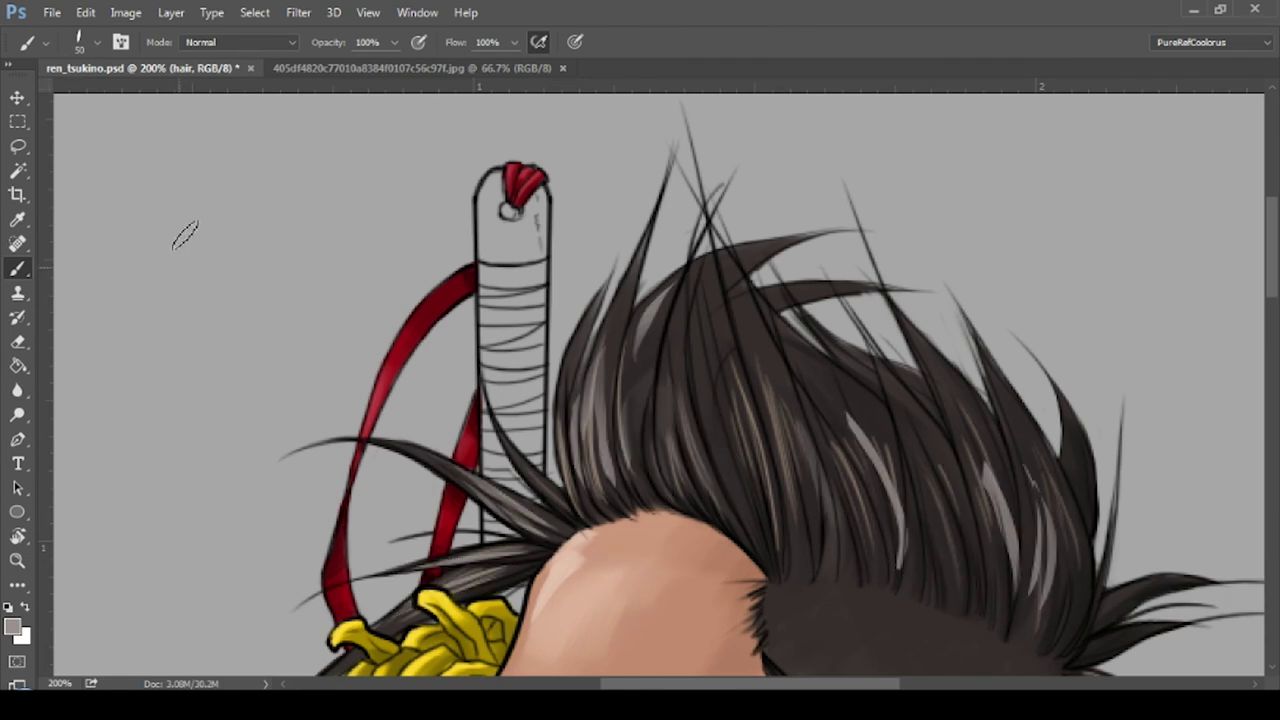
pyautogui.hotkey('ctrl', '0')
pyautogui.hotkey('ctrl', 's')
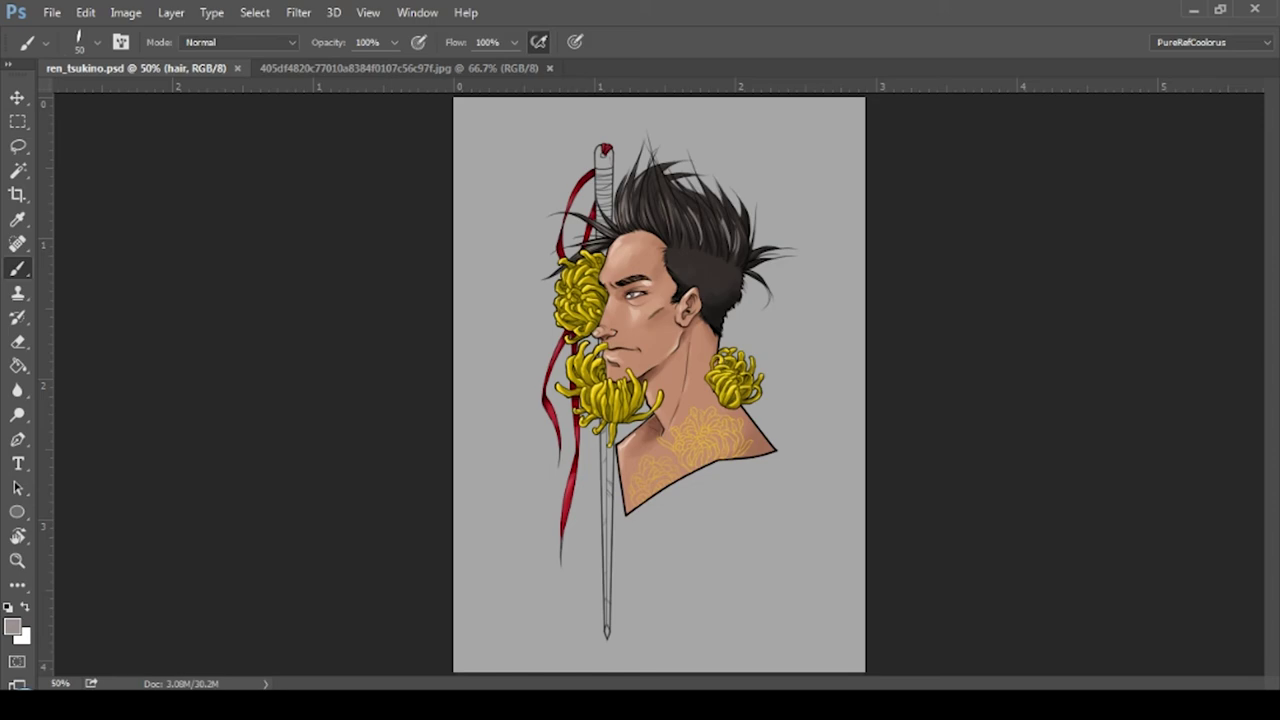
# - Zoom to 200% on the sword top and set the foreground colour to golden orange
pyautogui.hotkey('ctrl', '+')
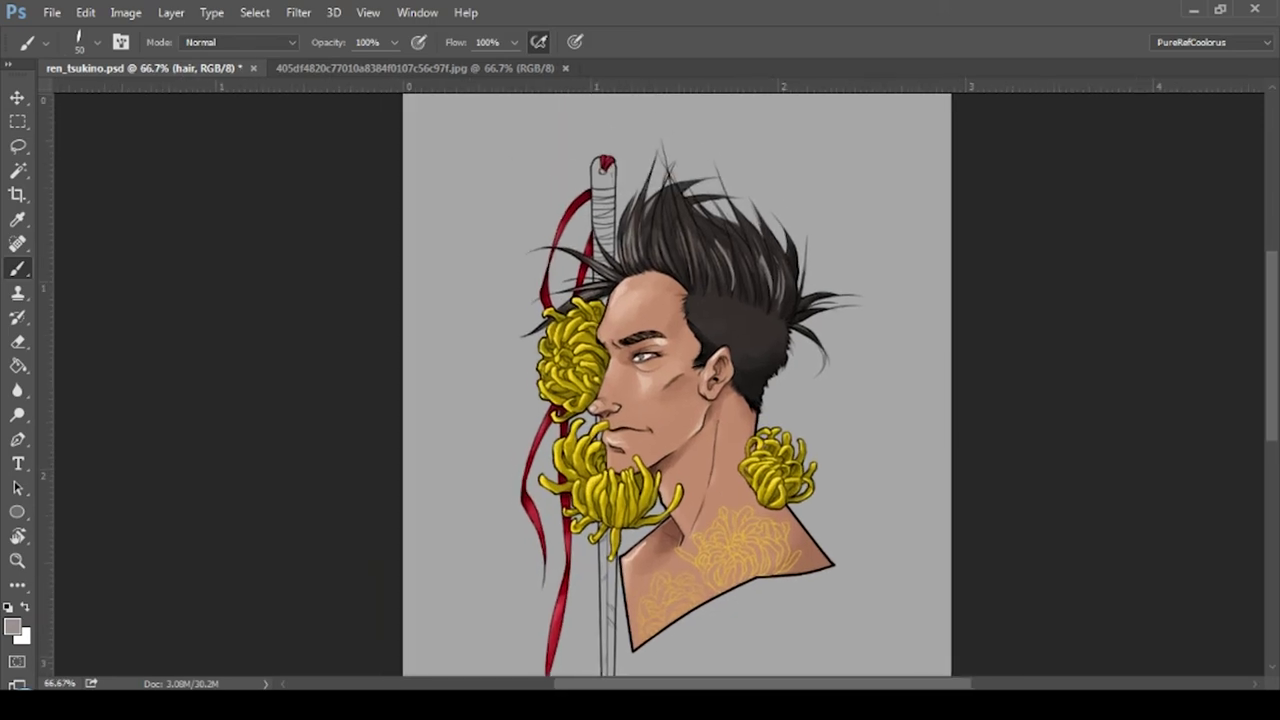
pyautogui.hotkey('ctrl', '+')
pyautogui.hotkey('ctrl', '+')
pyautogui.click(12, 628)
pyautogui.moveTo(754, 429); pyautogui.dragTo(860, 423)
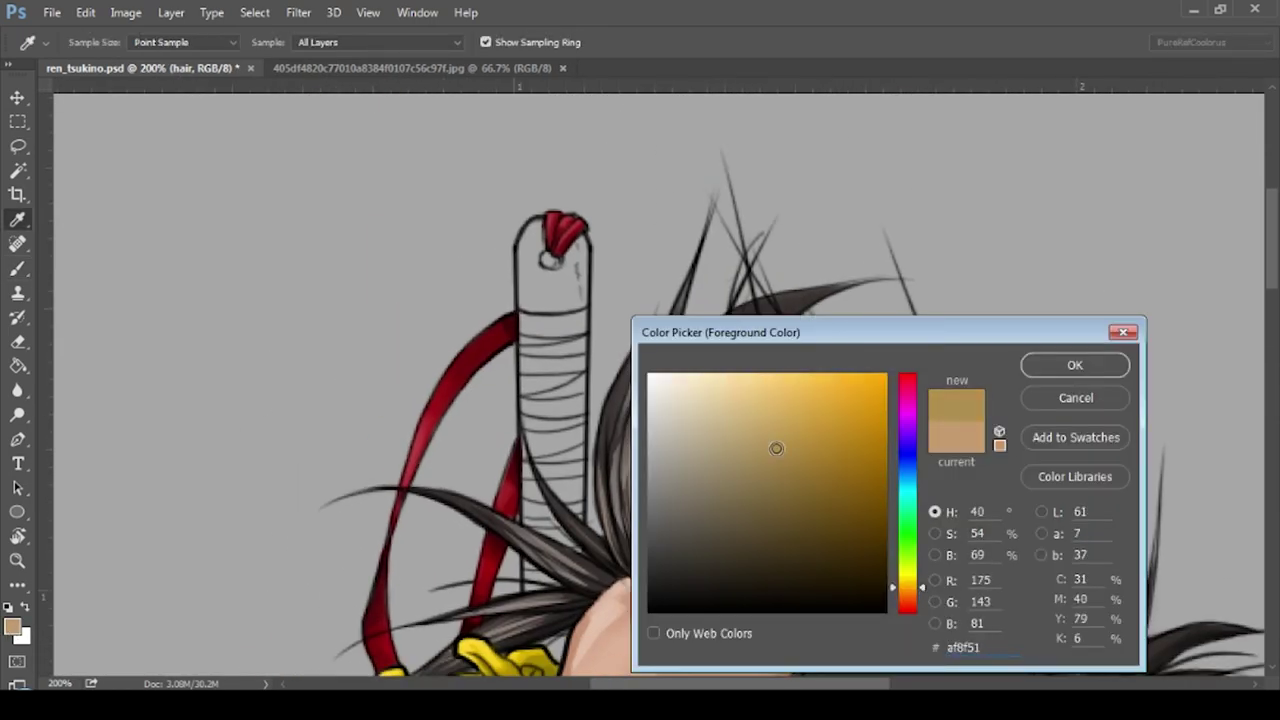
pyautogui.press('Return')
# - Fill the sword pommel with golden orange on a new layer, then pick a darker gold shade
pyautogui.hotkey('ctrl', 'shift', 'alt', 'n')
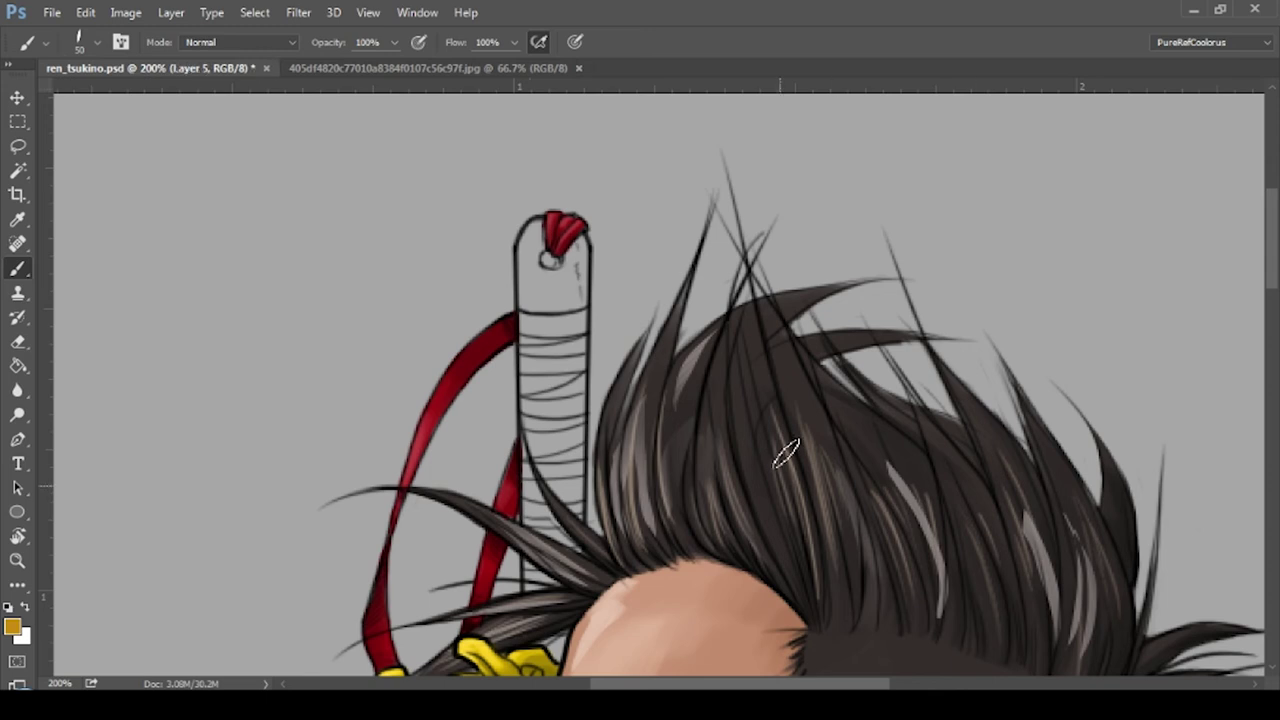
pyautogui.moveTo(555, 310); pyautogui.dragTo(597, 286)
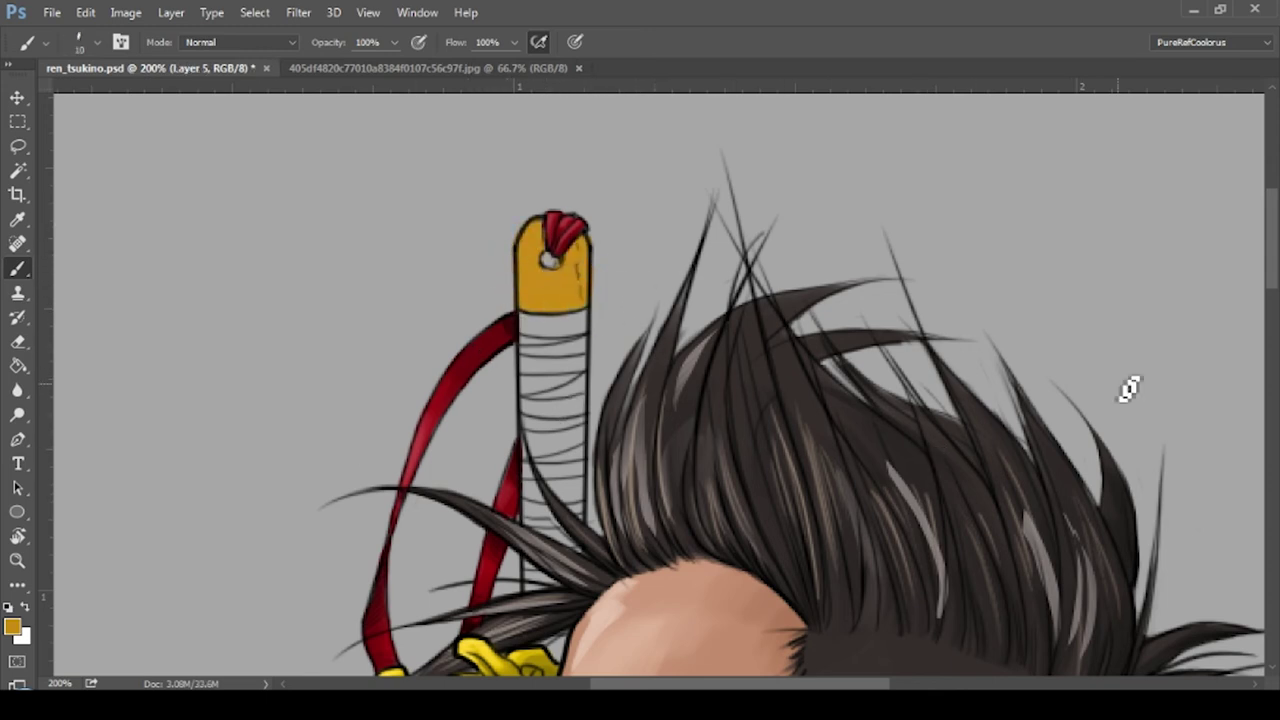
pyautogui.click(850, 457)
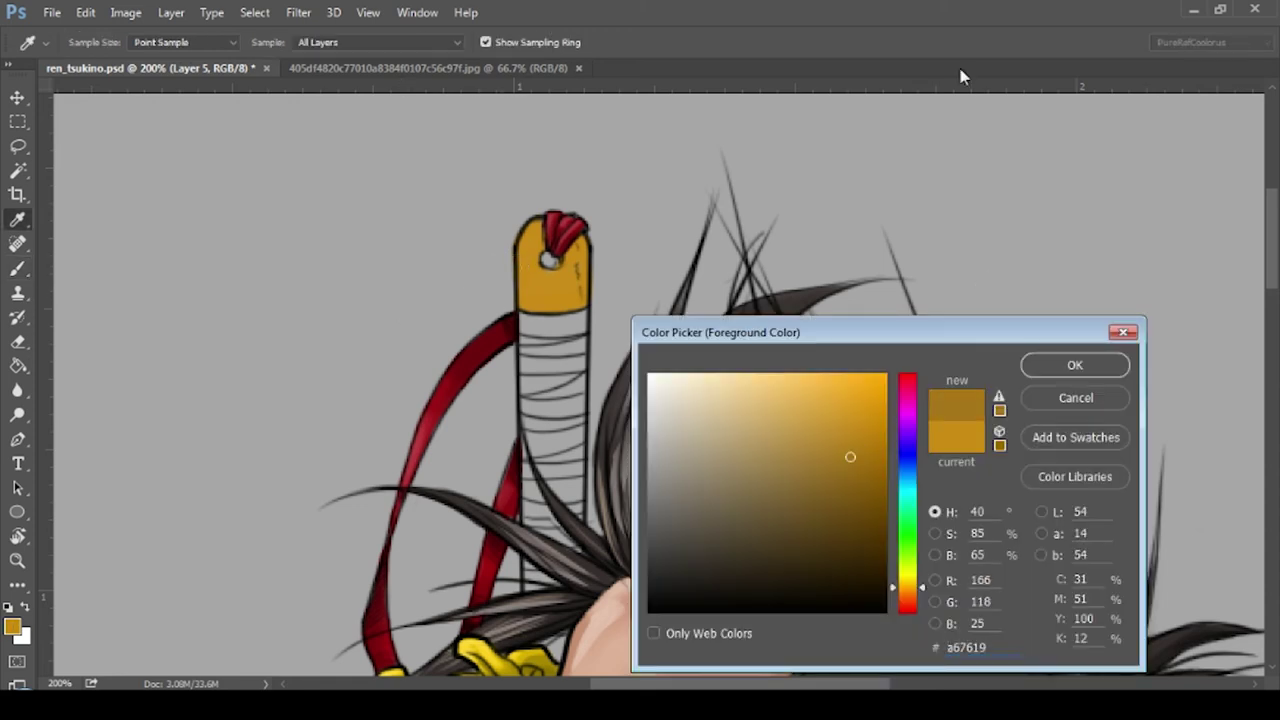
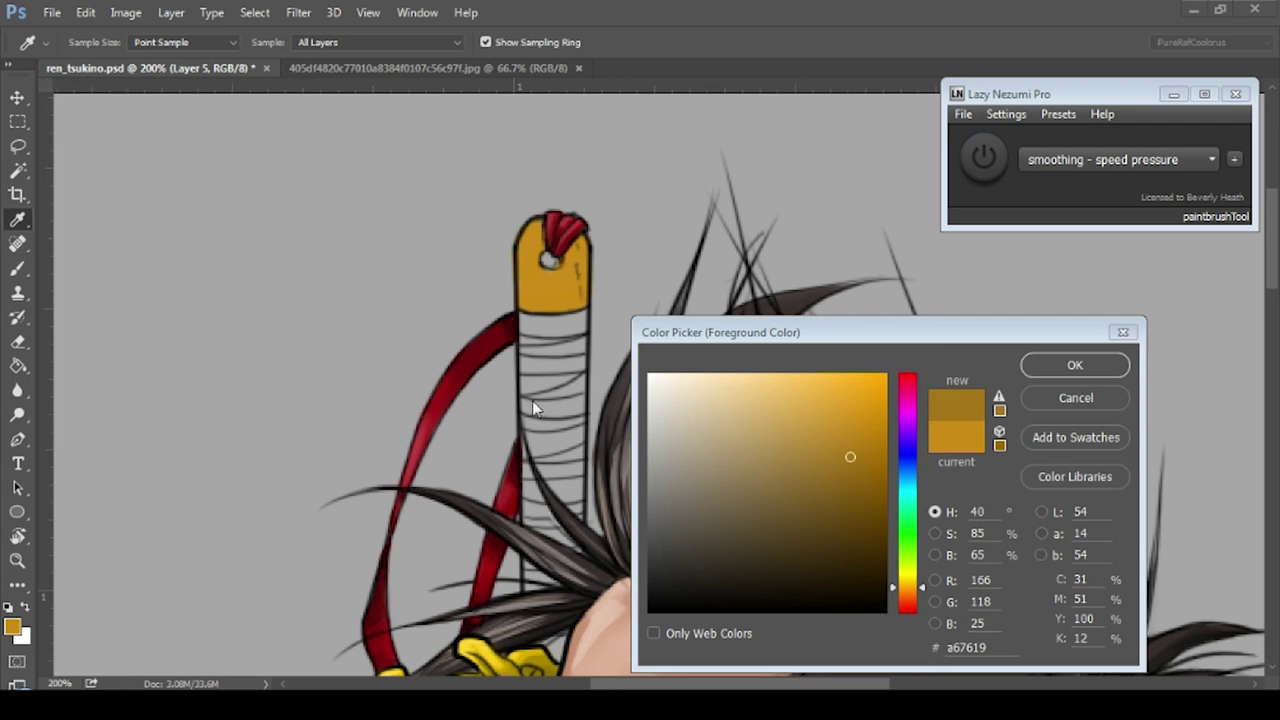
# - Shade the pommel's bottom with a darker gold and its right side with dark brown
pyautogui.click(854, 477)
pyautogui.click(857, 506)
pyautogui.press('Return')
pyautogui.press('b')
pyautogui.moveTo(547, 308)
pyautogui.mouseDown()
pyautogui.moveTo(585, 302)
pyautogui.moveTo(585, 250)
pyautogui.moveTo(525, 235)
pyautogui.mouseUp()
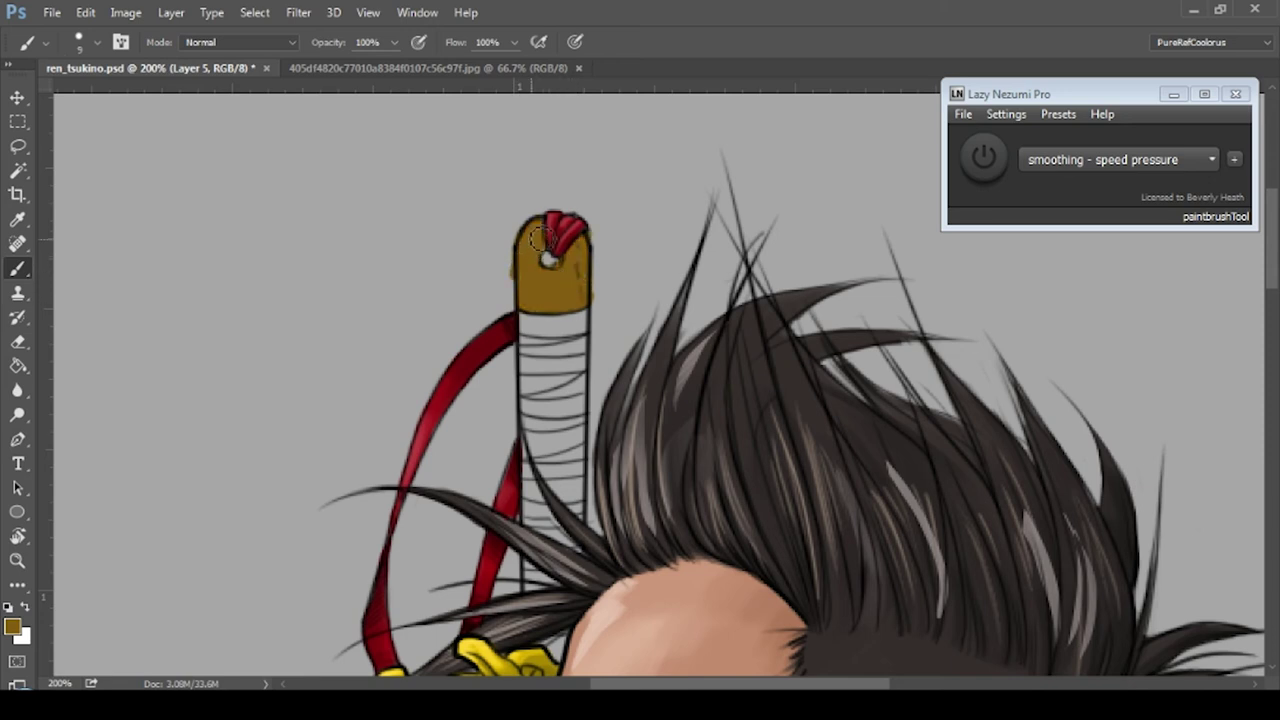
pyautogui.moveTo(700, 400); pyautogui.dragTo(558, 418)
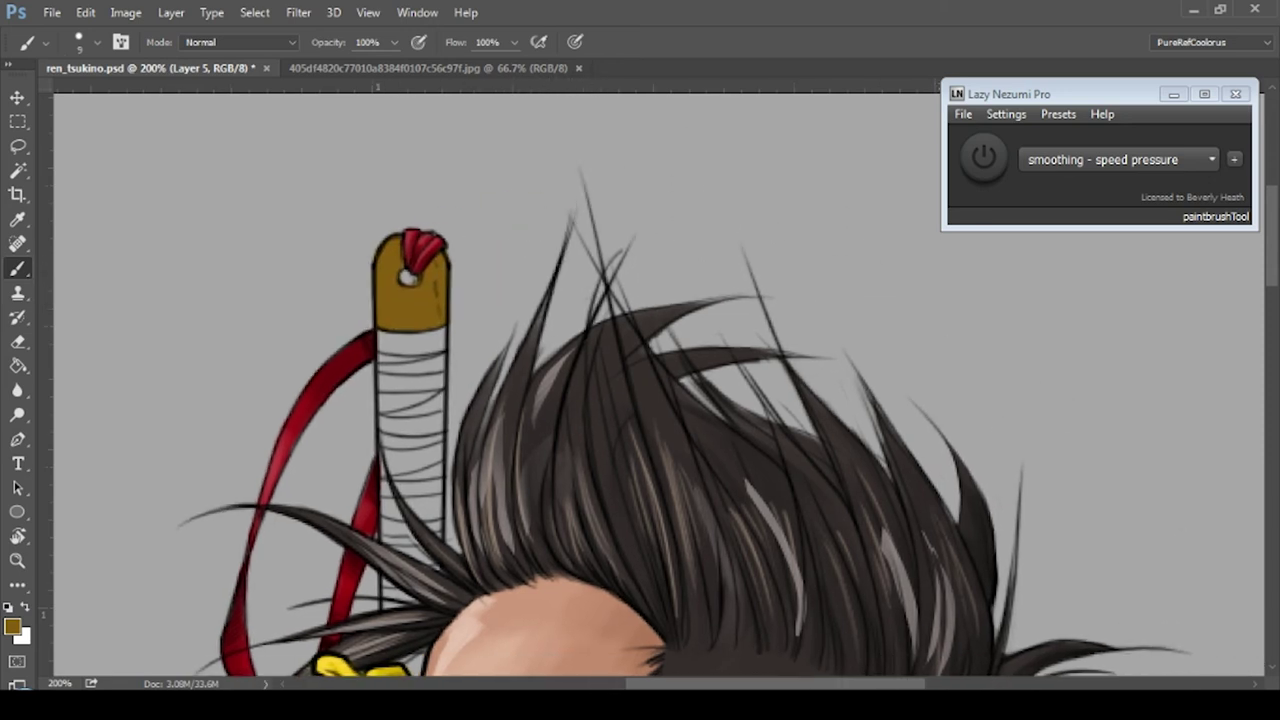
pyautogui.click(12, 627)
pyautogui.press('Return')
pyautogui.moveTo(403, 348)
pyautogui.mouseDown()
pyautogui.moveTo(400, 286)
pyautogui.moveTo(423, 234)
pyautogui.moveTo(427, 324)
pyautogui.mouseUp()
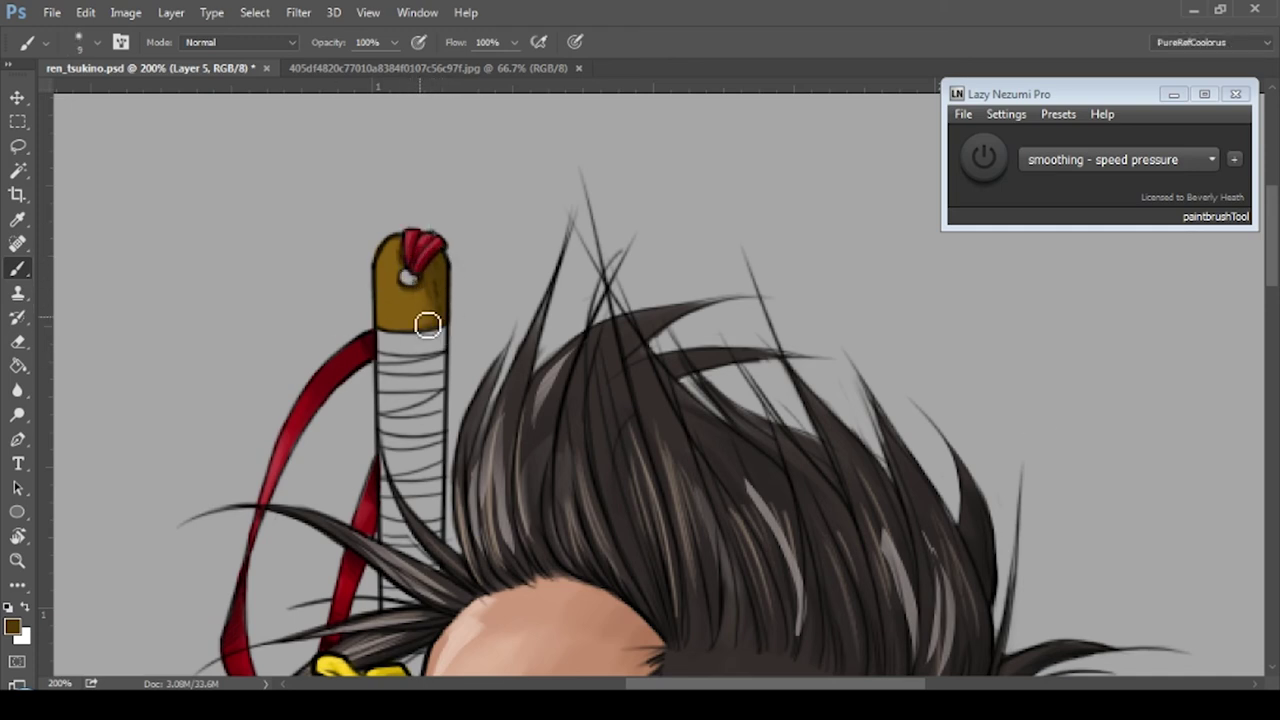
# - With a size-5 brush, repaint and blend the pommel in sampled darker and brighter yellows
pyautogui.click(12, 627)
pyautogui.click(392, 305)
pyautogui.press('Return')
pyautogui.press('[')
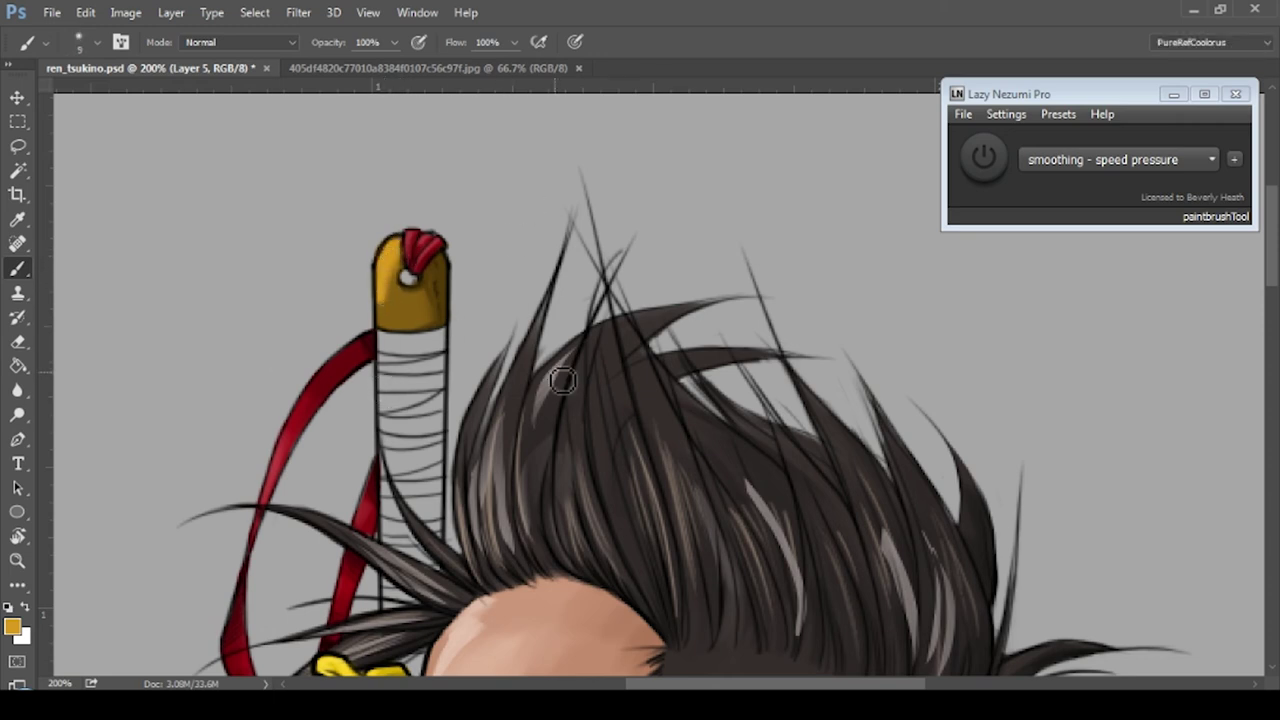
pyautogui.moveTo(390, 300); pyautogui.dragTo(395, 250)
pyautogui.press('[')
pyautogui.press('[')
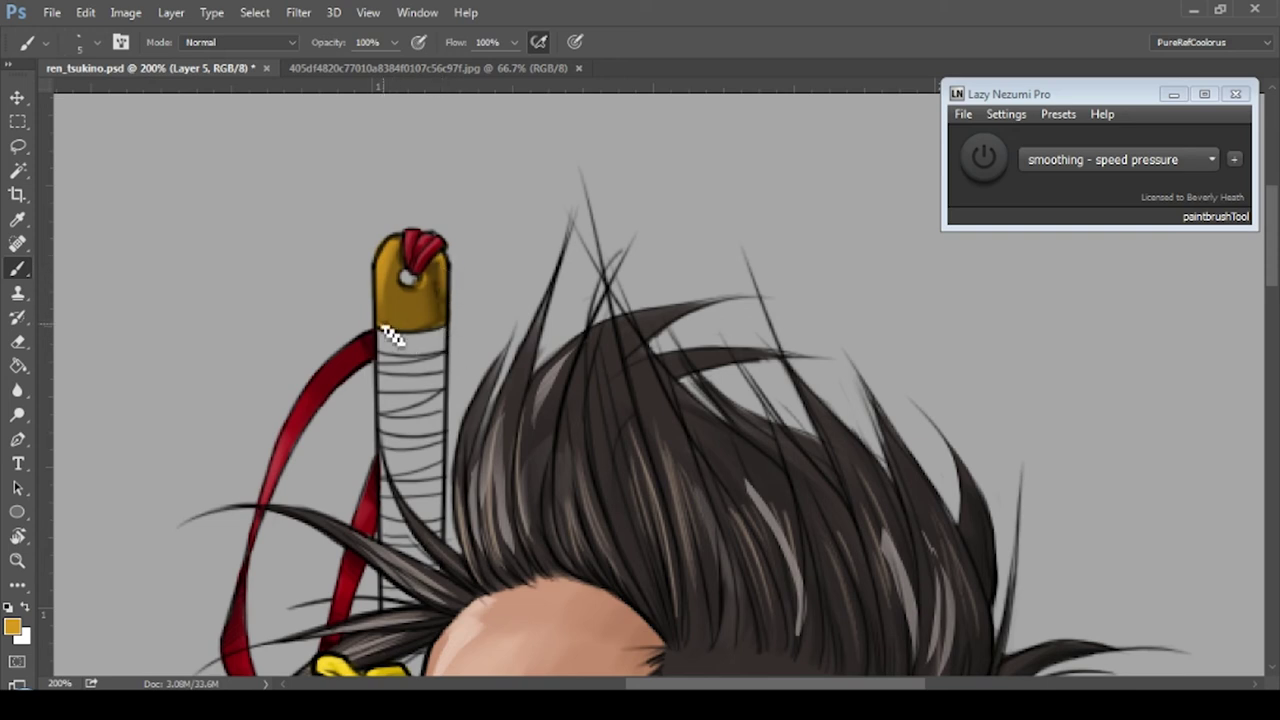
pyautogui.keyDown('alt'); pyautogui.click(400, 300); pyautogui.keyUp('alt')
pyautogui.moveTo(424, 293)
pyautogui.mouseDown()
pyautogui.moveTo(400, 271)
pyautogui.moveTo(414, 294)
pyautogui.mouseUp()
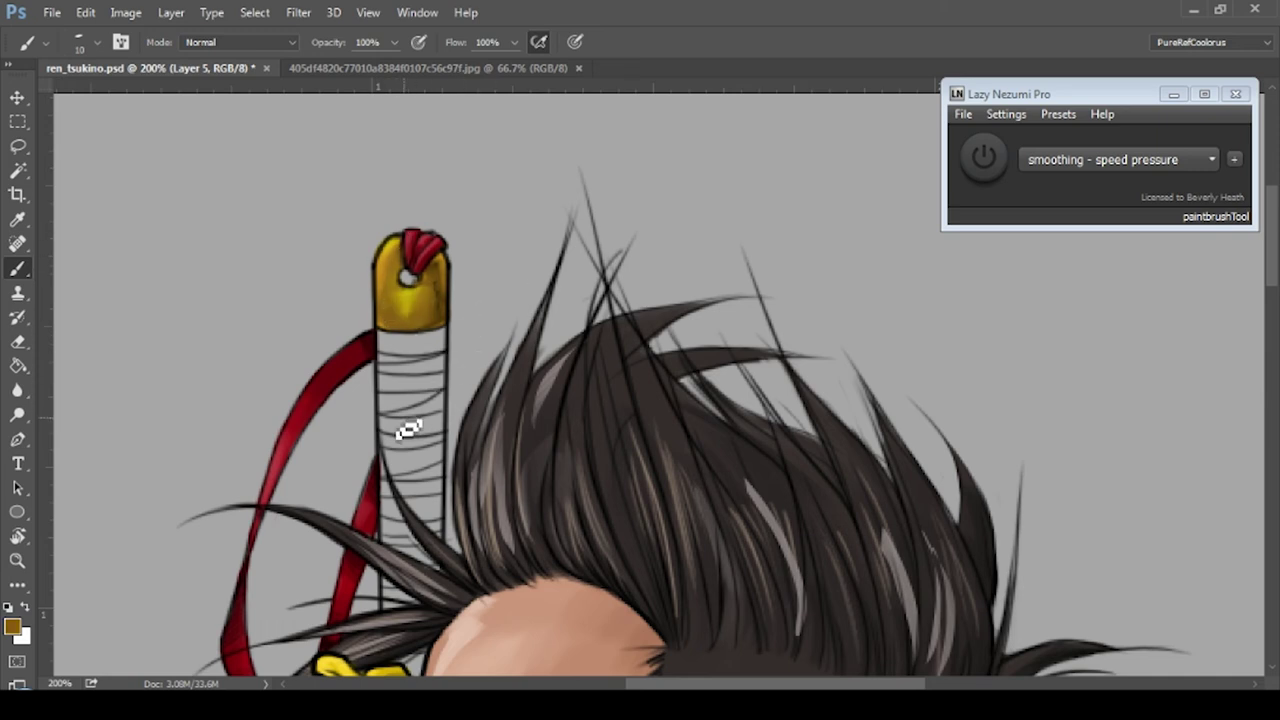
pyautogui.keyDown('alt'); pyautogui.click(409, 305); pyautogui.keyUp('alt')
pyautogui.moveTo(409, 319)
pyautogui.mouseDown()
pyautogui.moveTo(409, 340)
pyautogui.moveTo(391, 335)
pyautogui.mouseUp()
# - Paint white highlights along the pommel's left edge and top, then view the whole illustration
pyautogui.press('x')
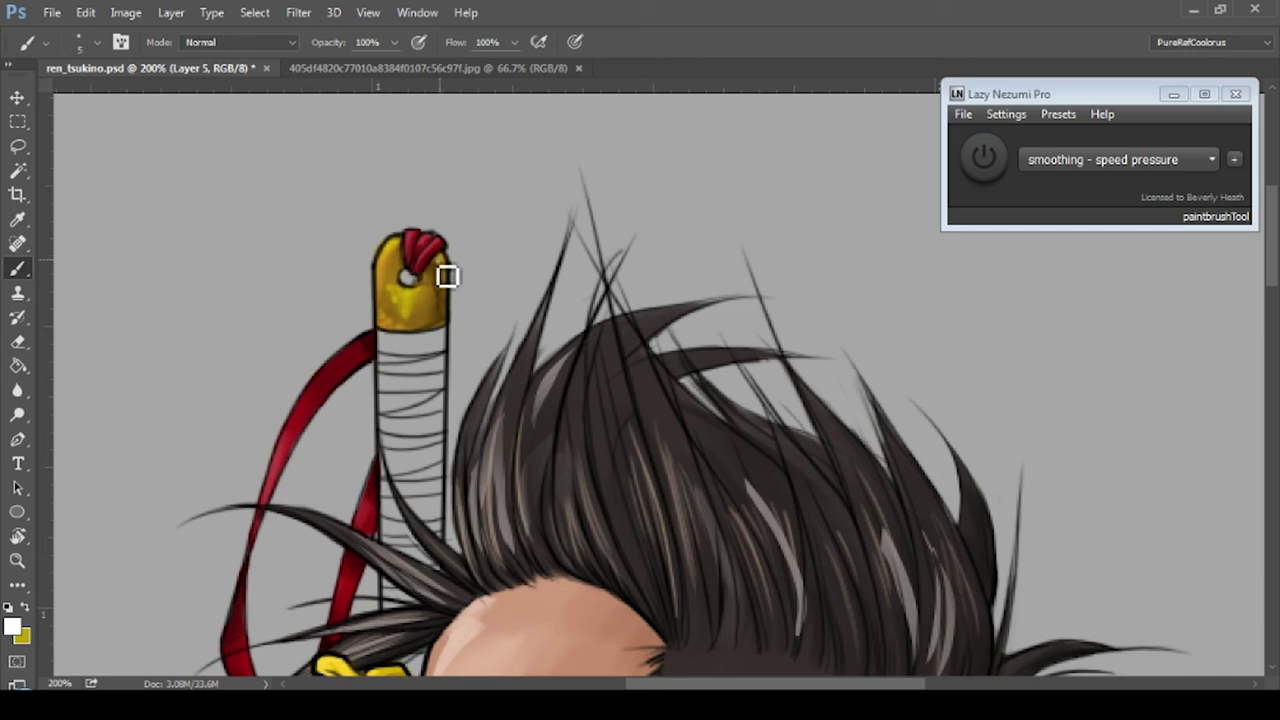
pyautogui.moveTo(409, 251)
pyautogui.mouseDown()
pyautogui.moveTo(380, 300)
pyautogui.moveTo(416, 317)
pyautogui.mouseUp()
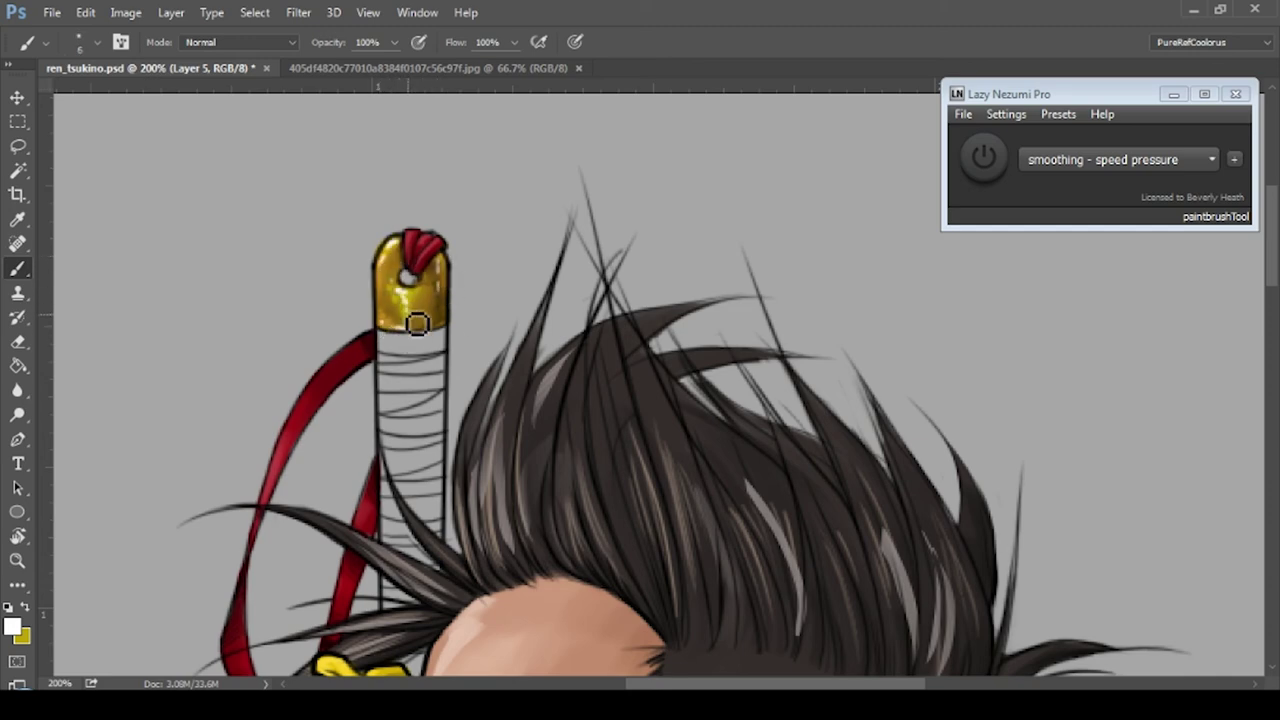
pyautogui.hotkey('ctrl', '0')
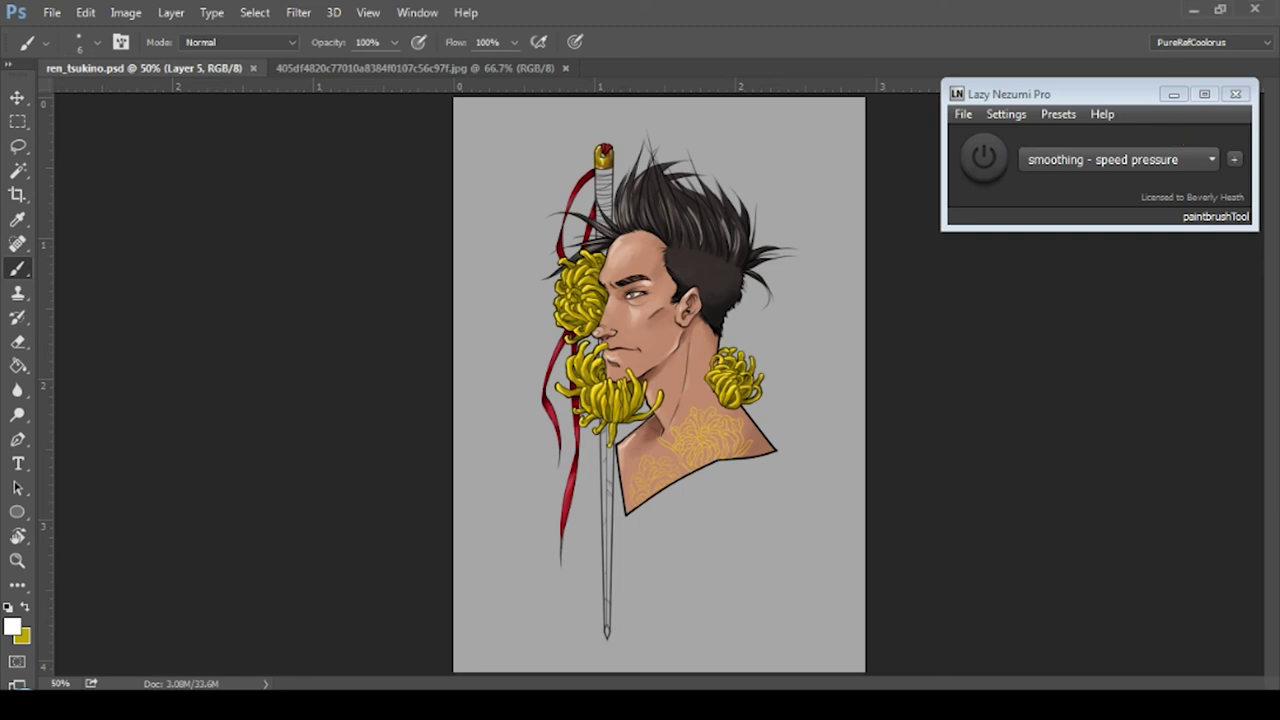
# - Review the full image, then step down the layer stack with Alt+[ to the sword layer
pyautogui.press('Return')
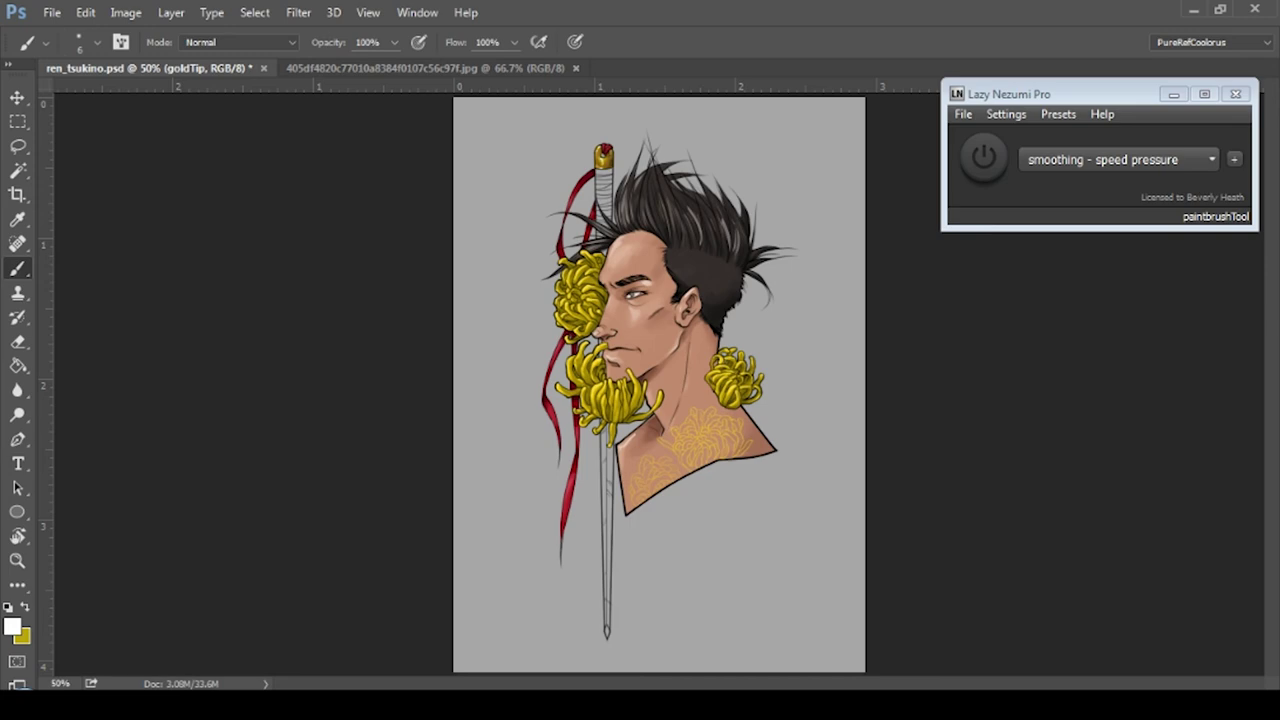
pyautogui.scroll(3, 620, 400)
pyautogui.scroll(2, 640, 380)
pyautogui.scroll(-3, 640, 380)
pyautogui.hotkey('alt', '[')
pyautogui.press('Escape')
pyautogui.hotkey('alt', '[')
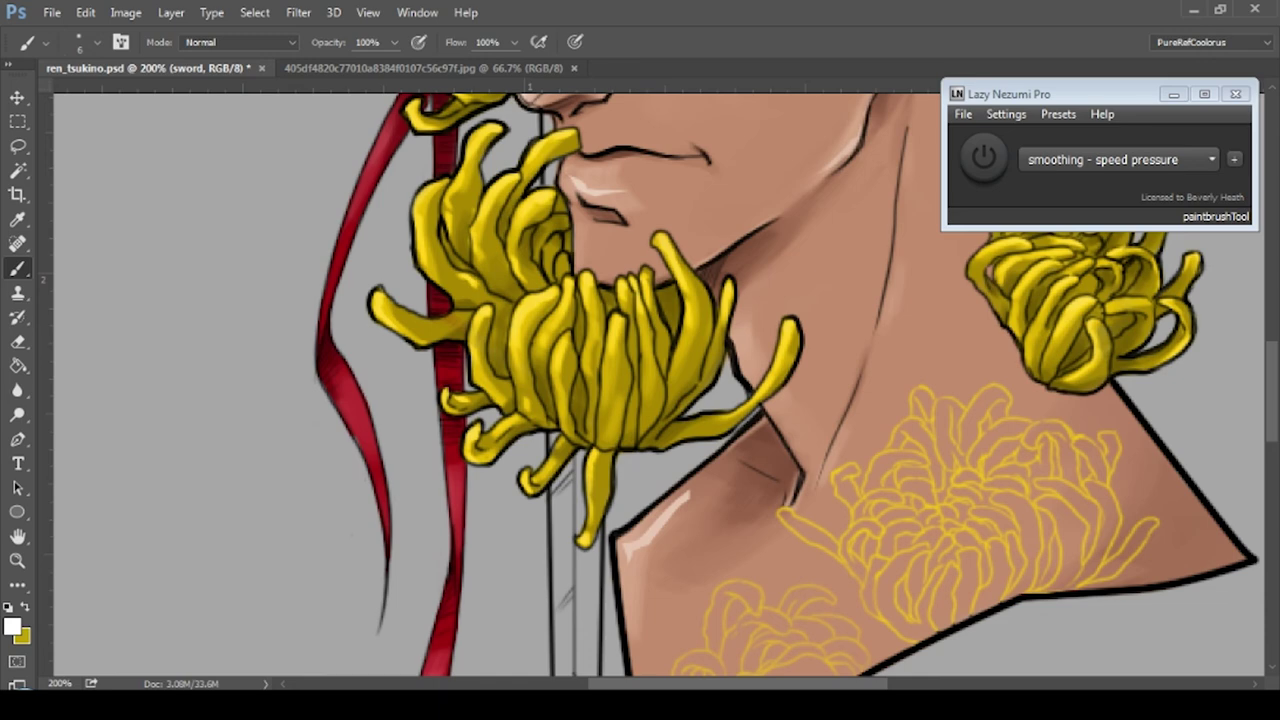
# - At 100% zoom, paint grey shading strokes down the sword blade to the tip
pyautogui.hscroll(2, 428, 348)
pyautogui.scroll(3, 428, 348)
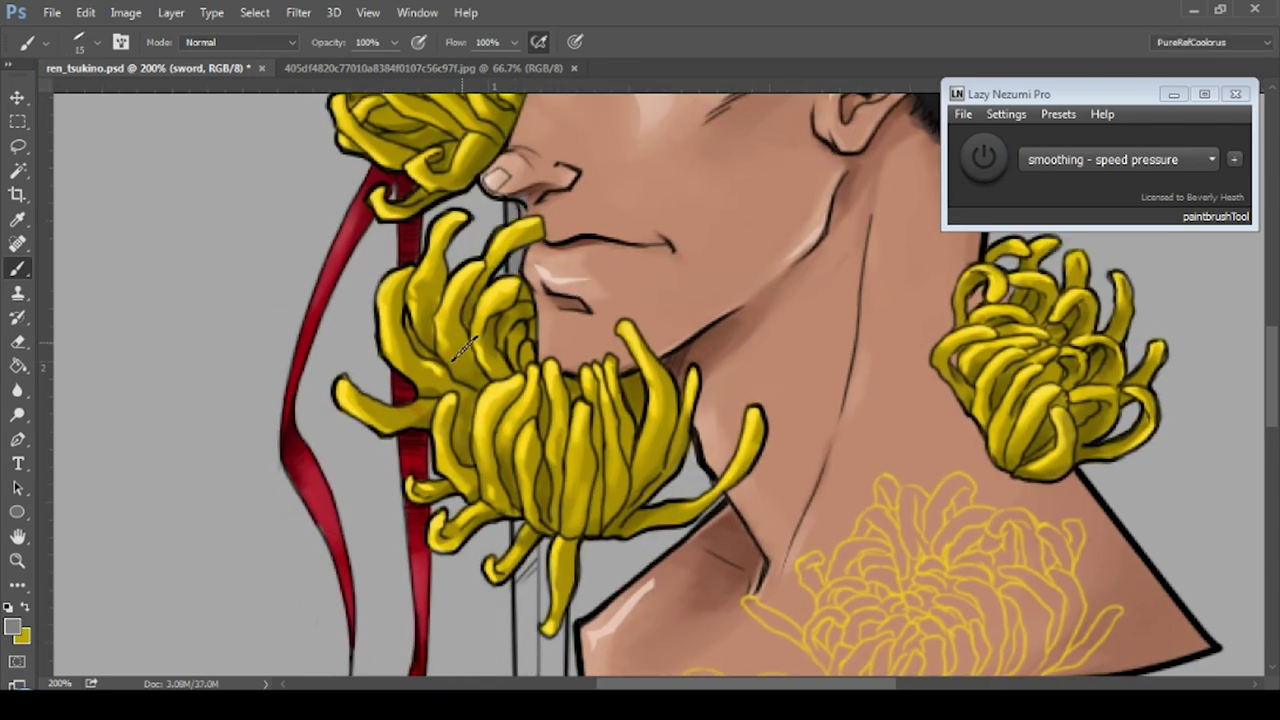
pyautogui.scroll(-5, 640, 380)
pyautogui.scroll(-5, 640, 380)
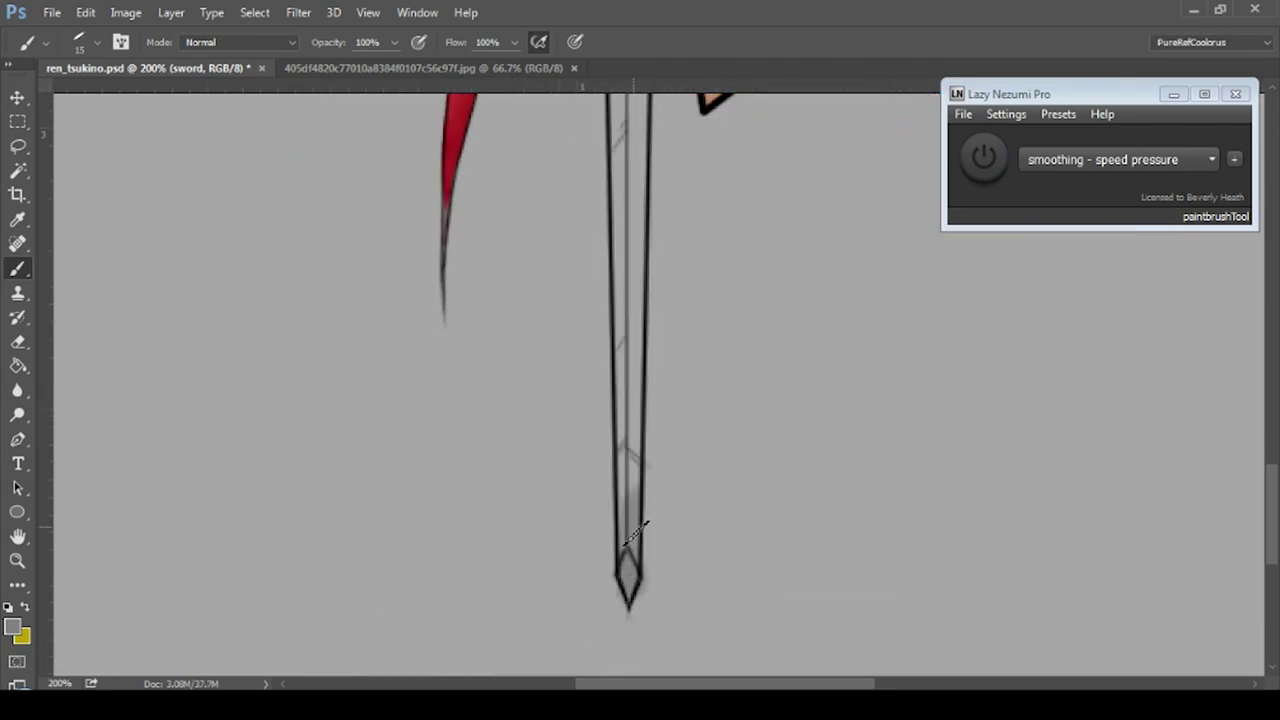
pyautogui.scroll(6, 640, 380)
pyautogui.hotkey('ctrl', '-')
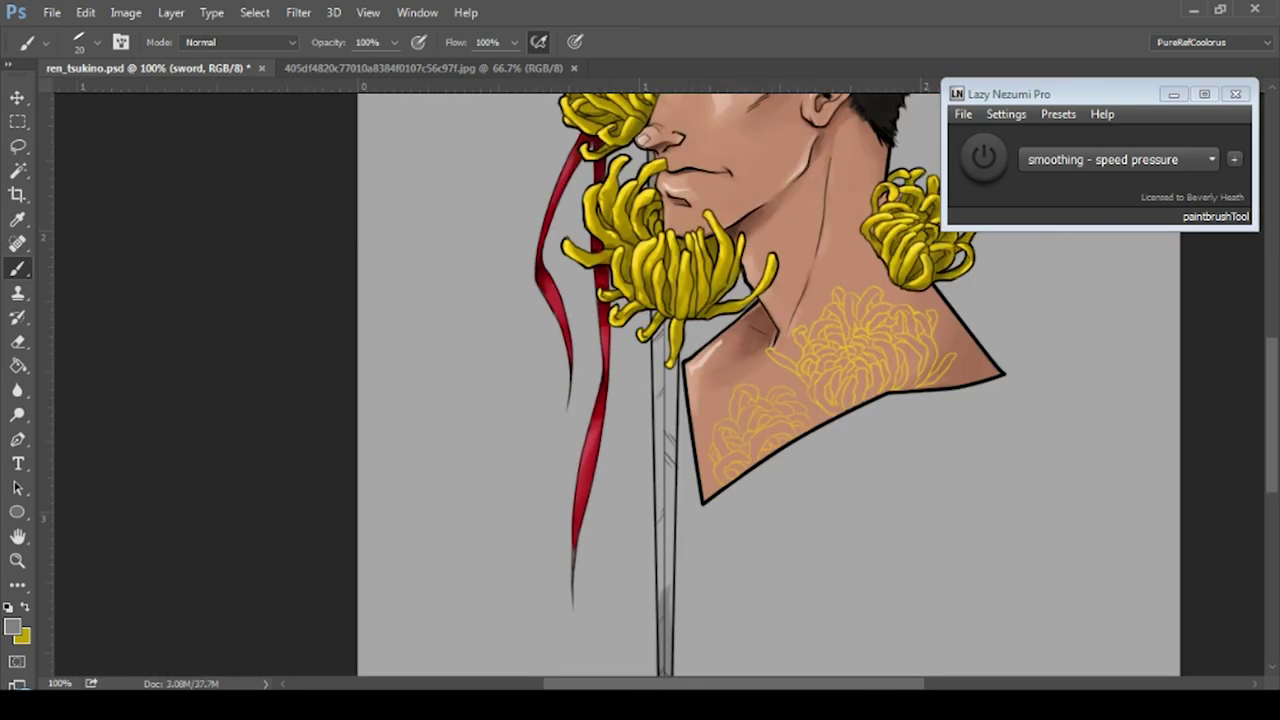
pyautogui.moveTo(662, 329); pyautogui.dragTo(668, 600)
pyautogui.moveTo(777, 447); pyautogui.dragTo(812, 332)
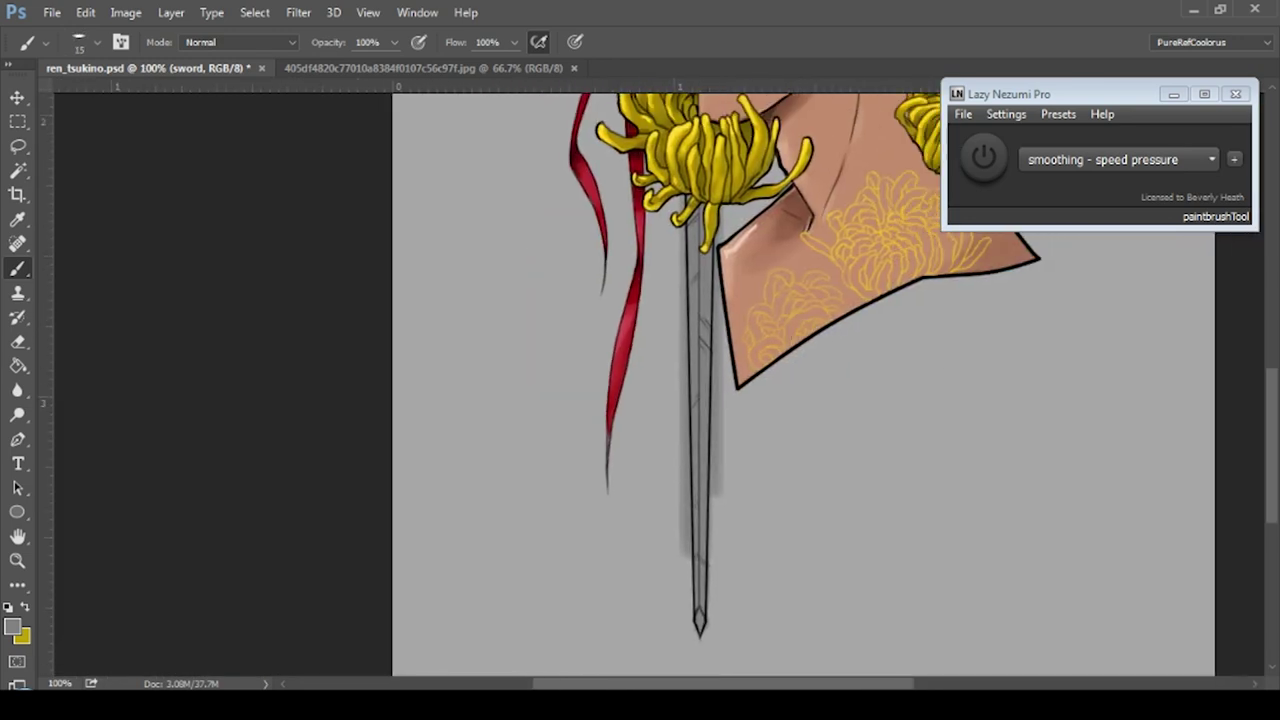
pyautogui.moveTo(703, 210)
pyautogui.mouseDown()
pyautogui.moveTo(706, 600)
pyautogui.moveTo(706, 244)
pyautogui.mouseUp()
pyautogui.hotkey('ctrl', 'z')
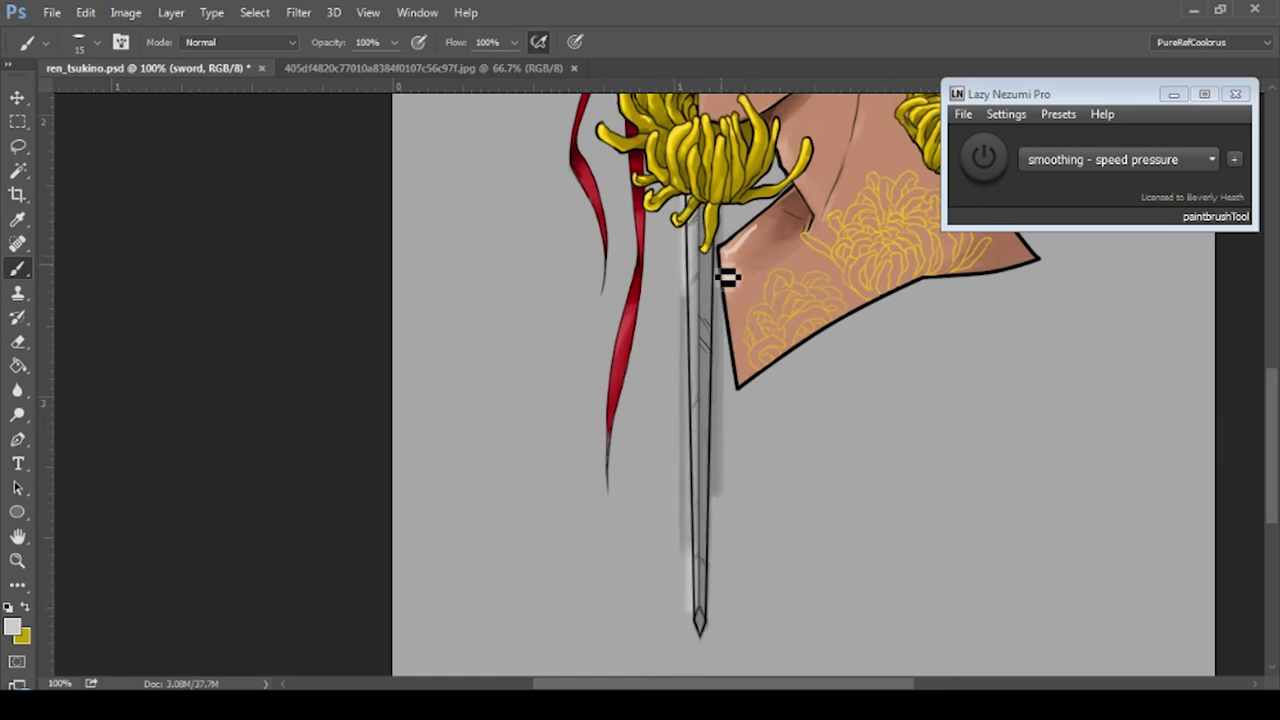
pyautogui.moveTo(706, 248); pyautogui.dragTo(716, 613)
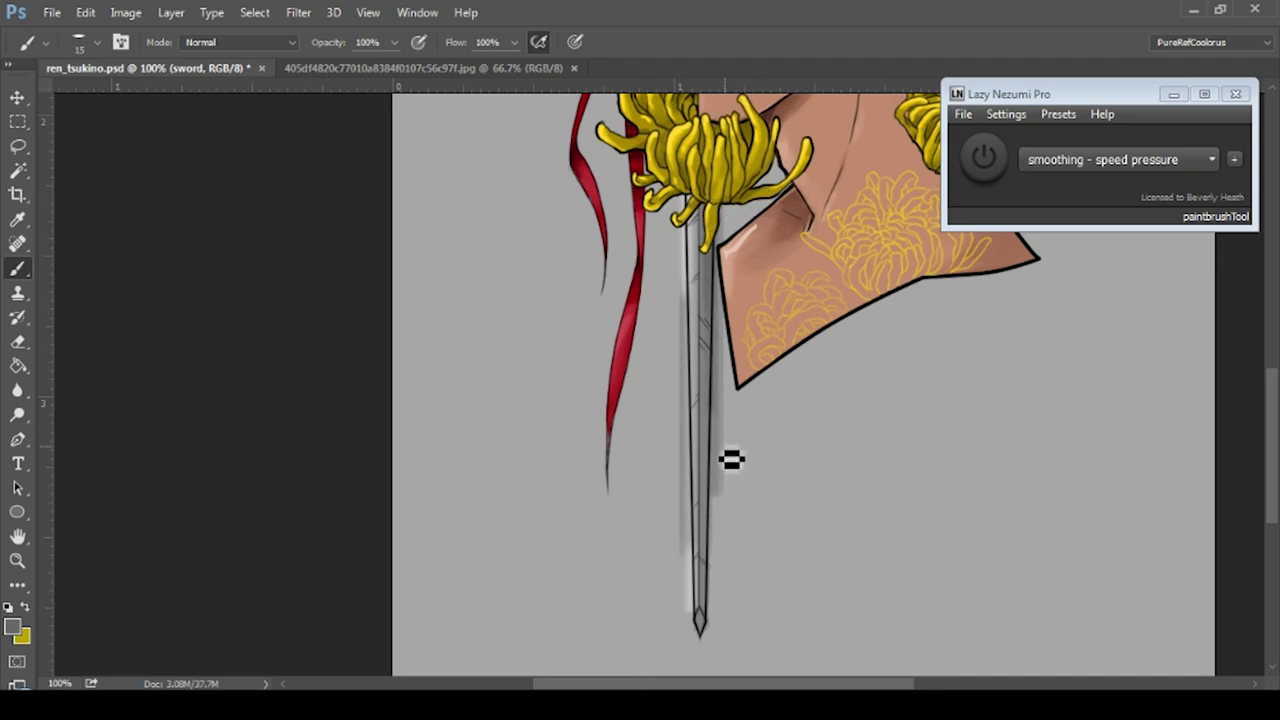
pyautogui.moveTo(711, 617); pyautogui.dragTo(543, 449)
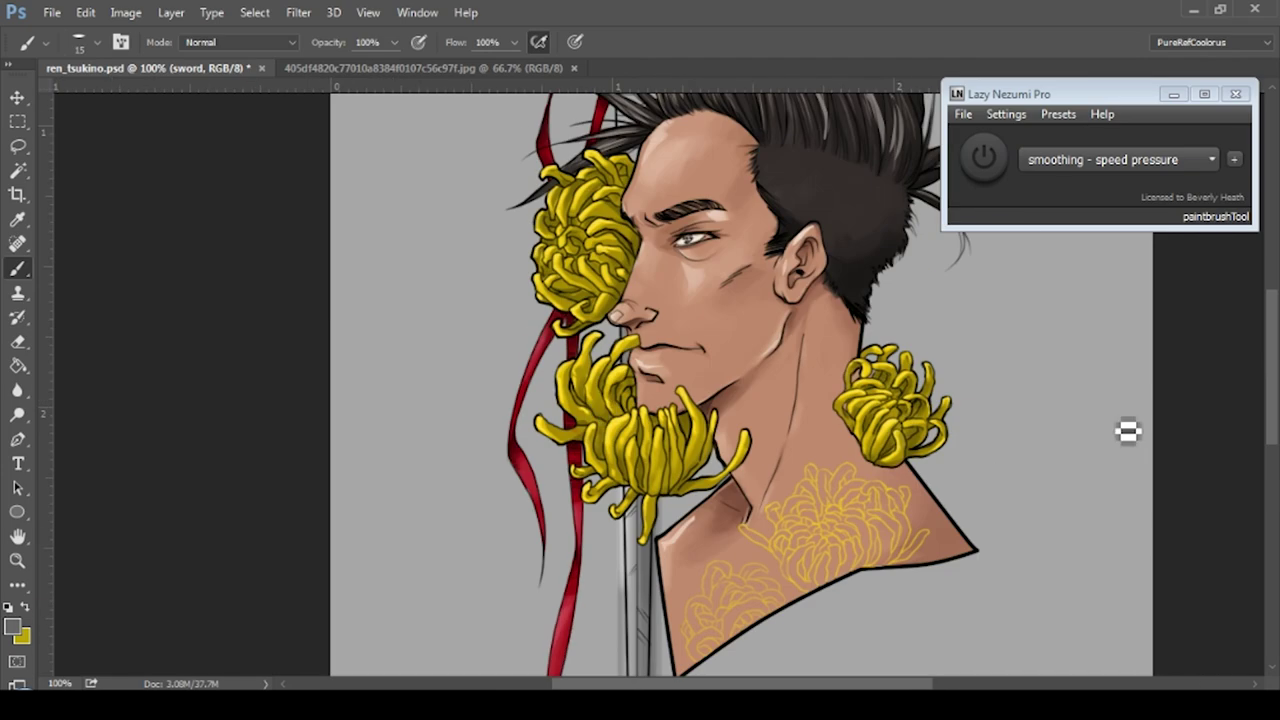
# - On a new layer, paint light highlights down the blade with a size-15 brush, then reselect the sword layer
pyautogui.hotkey('ctrl', 'shift', 'alt', 'n')
pyautogui.moveTo(720, 380); pyautogui.dragTo(729, 629)
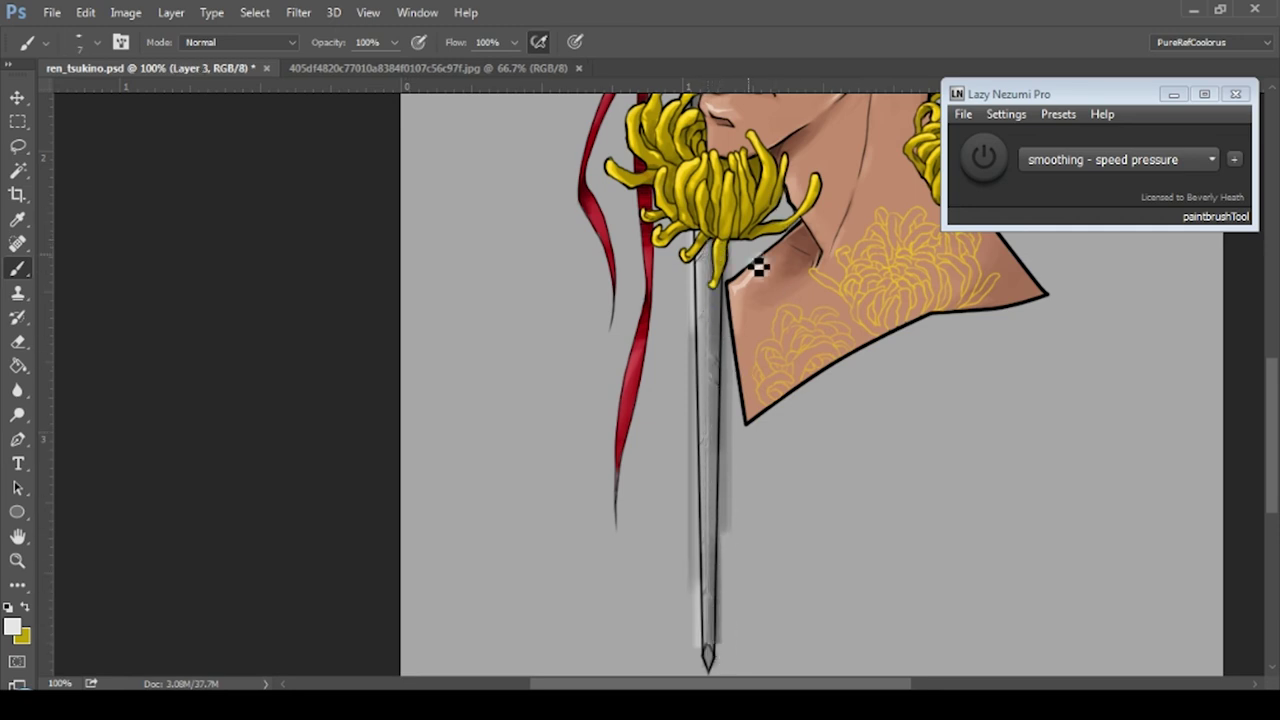
pyautogui.press(']')
pyautogui.press(']')
pyautogui.press(']')
pyautogui.moveTo(697, 240); pyautogui.dragTo(697, 323)
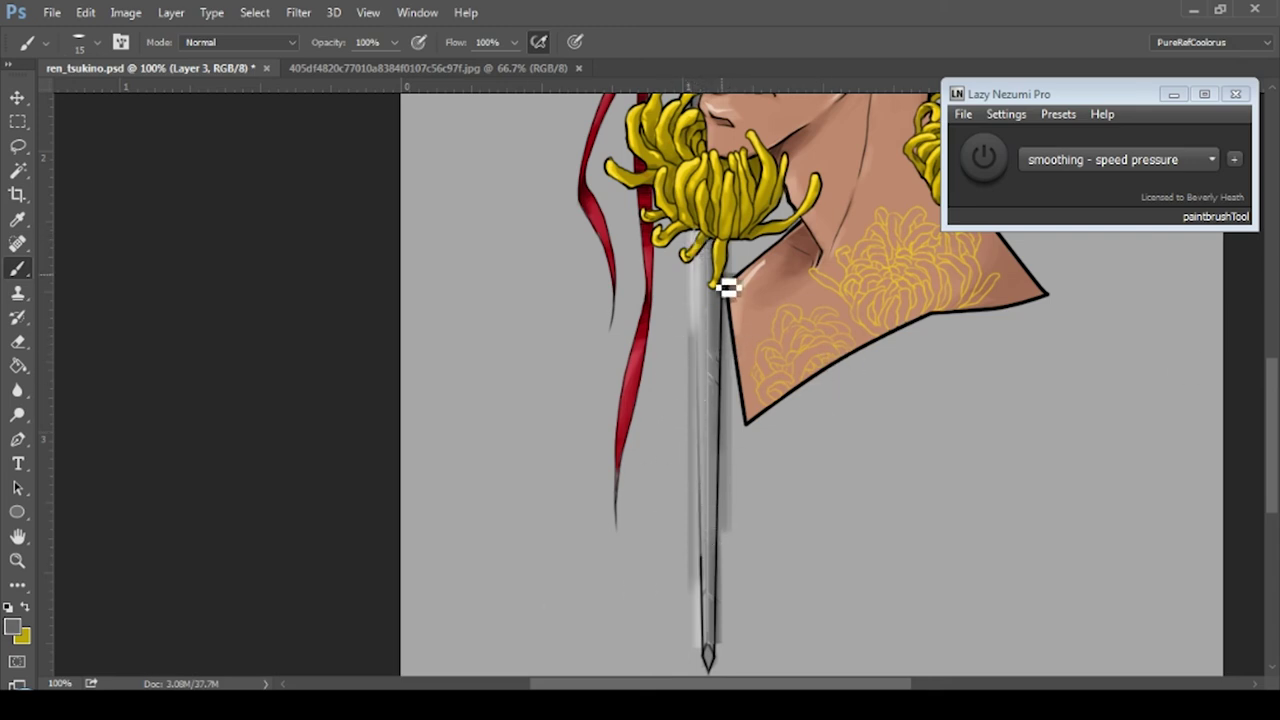
pyautogui.scroll(5, 714, 640)
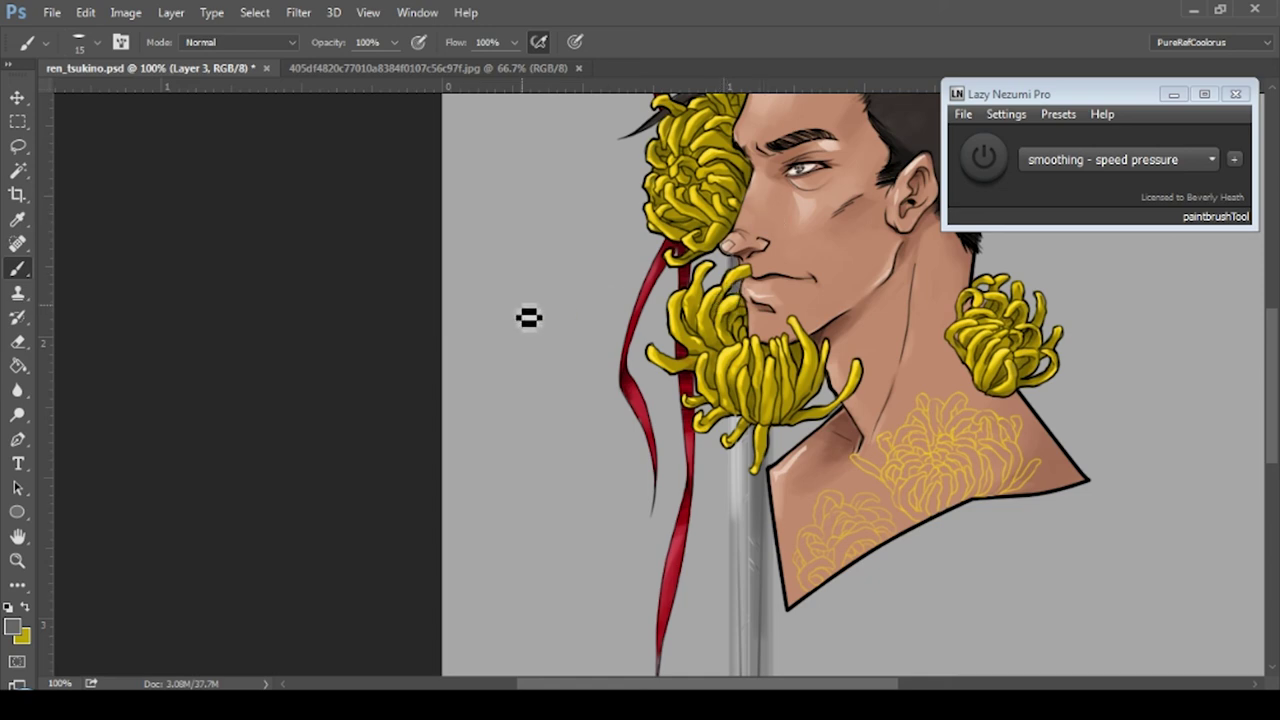
pyautogui.scroll(4, 530, 317)
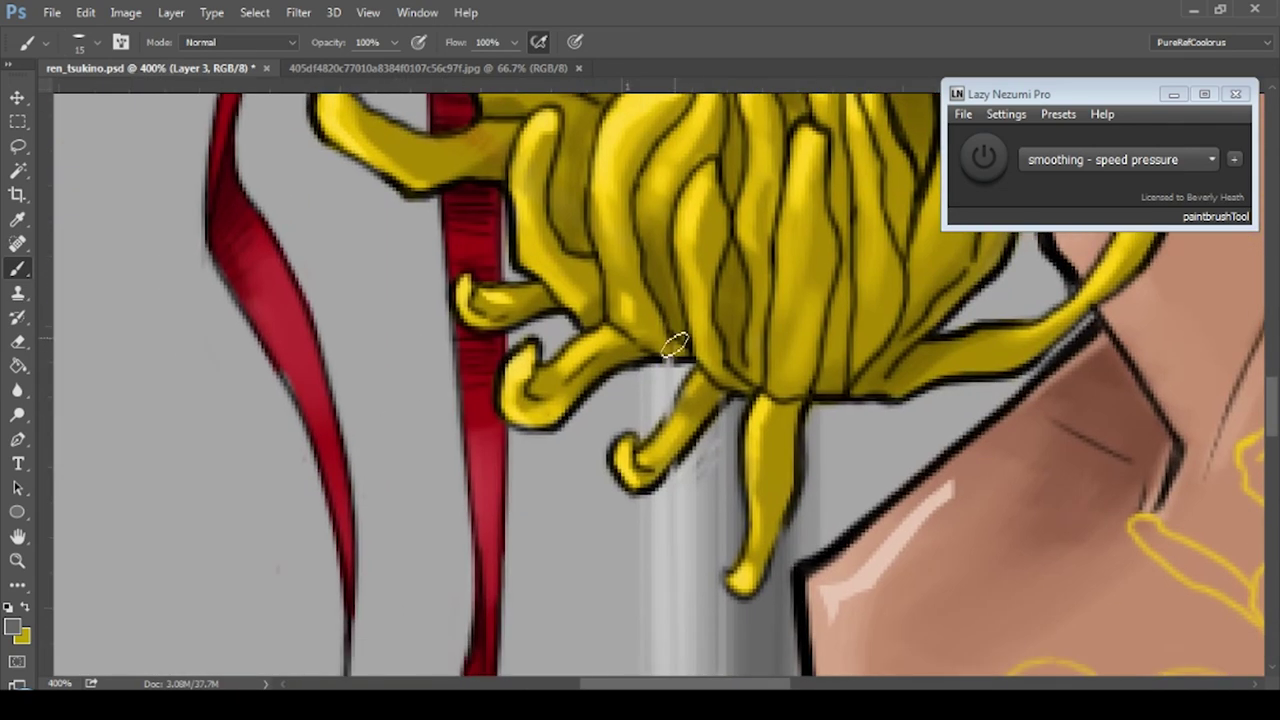
pyautogui.scroll(-5, 735, 590)
pyautogui.scroll(-4, 735, 590)
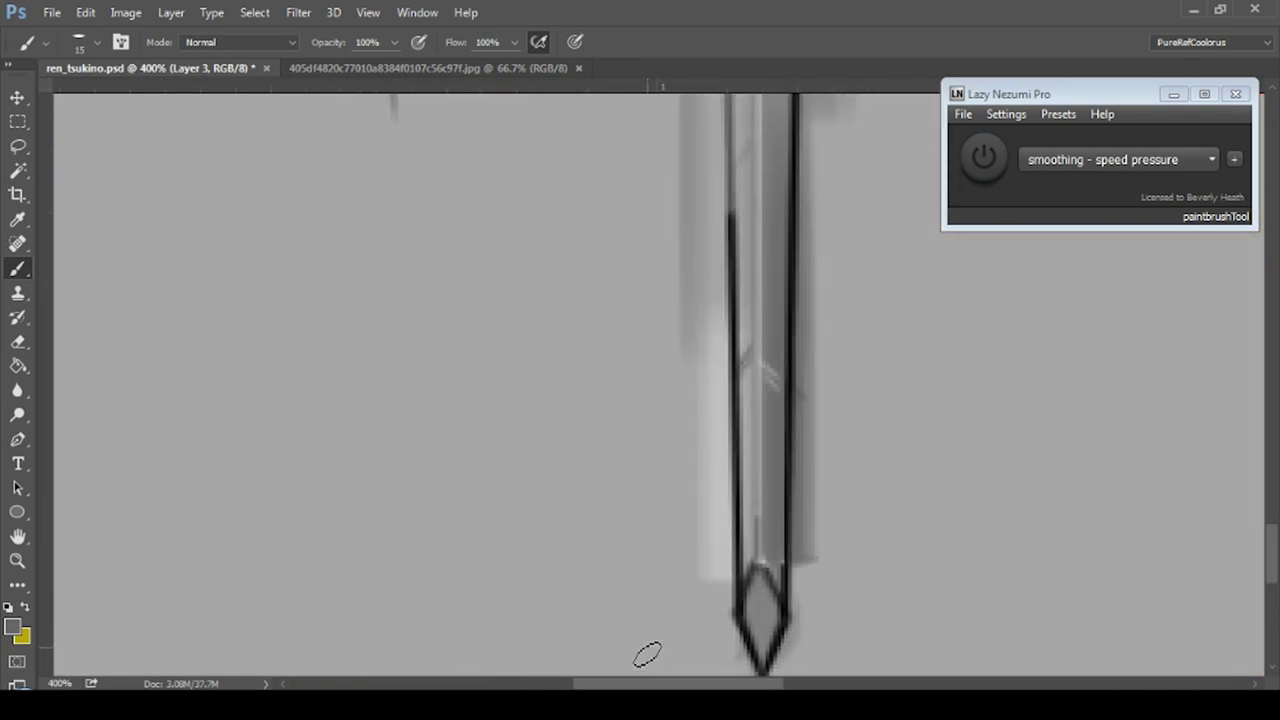
pyautogui.keyDown('ctrl'); pyautogui.click(691, 591); pyautogui.keyUp('ctrl')
pyautogui.scroll(5, 737, 120)
pyautogui.scroll(-5, 953, 466)
pyautogui.scroll(3, 953, 466)
pyautogui.scroll(-2, 629, 303)
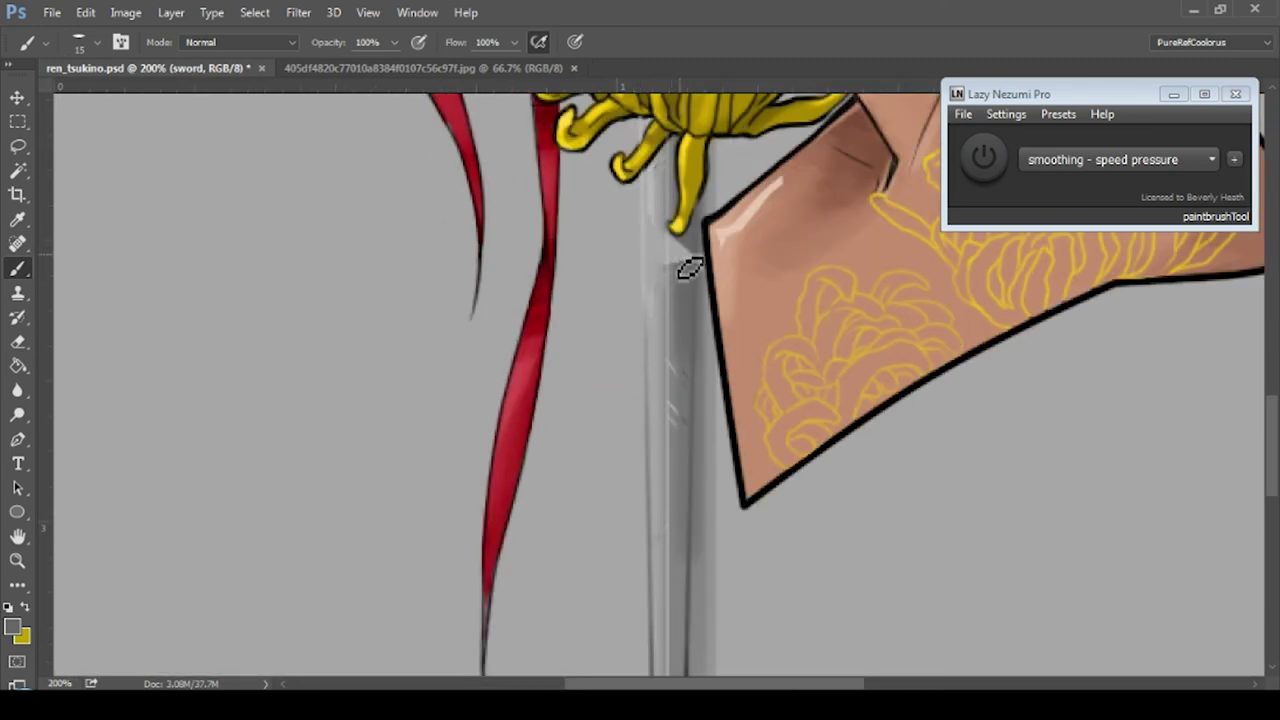
# - Fill the grey background area with red using the Paint Bucket
pyautogui.press('g')
pyautogui.click(210, 474)
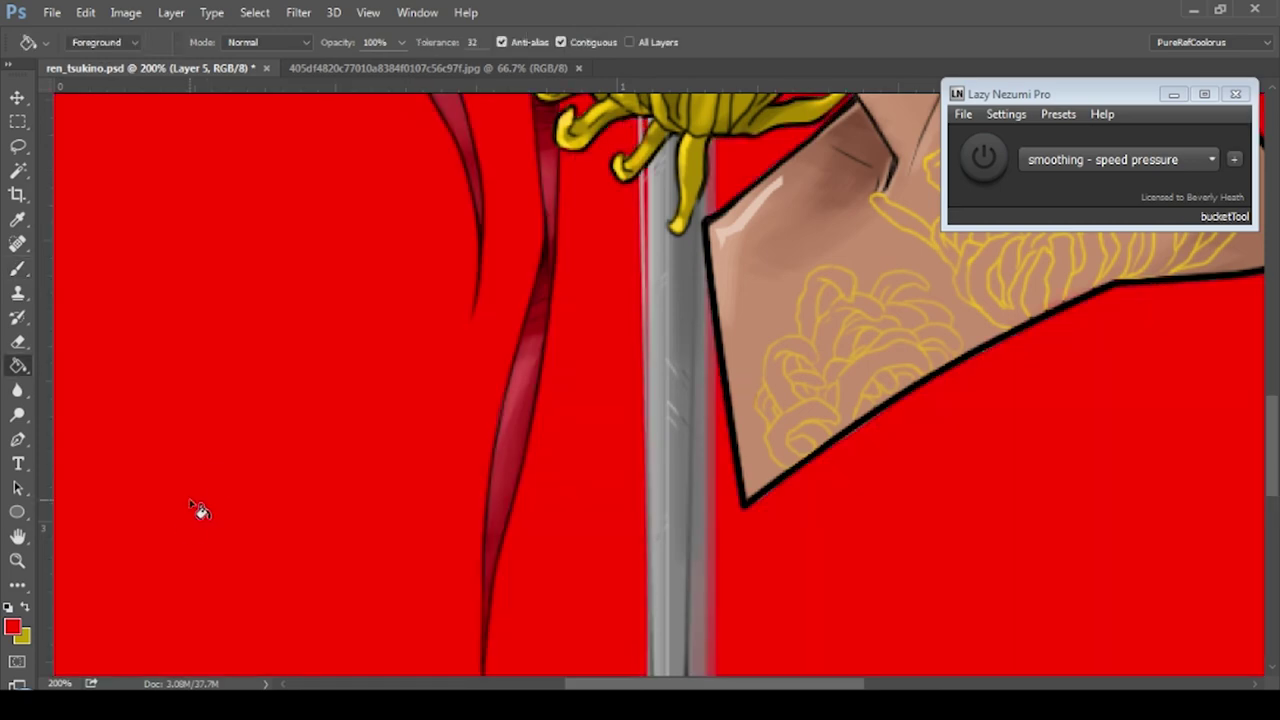
pyautogui.hotkey('ctrl', 'z')
pyautogui.click(160, 529)
pyautogui.scroll(5, 160, 529)
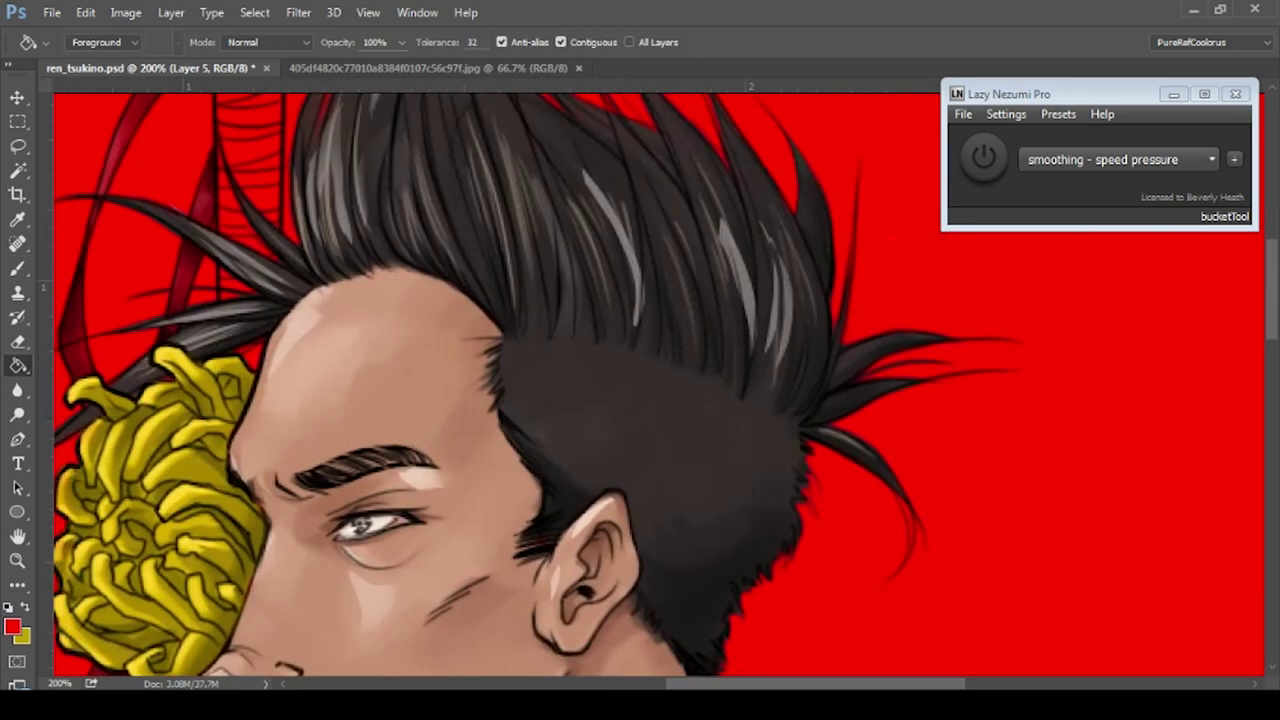
pyautogui.scroll(3, 160, 529)
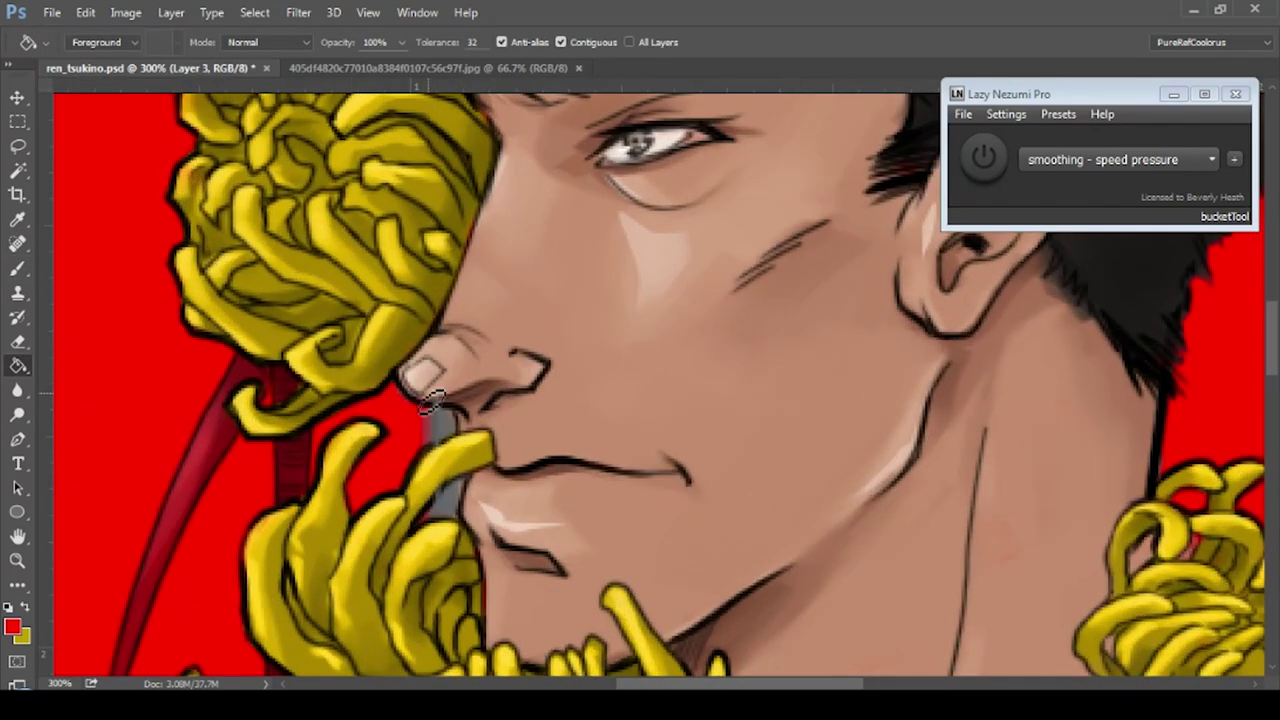
pyautogui.scroll(-10, 695, 437)
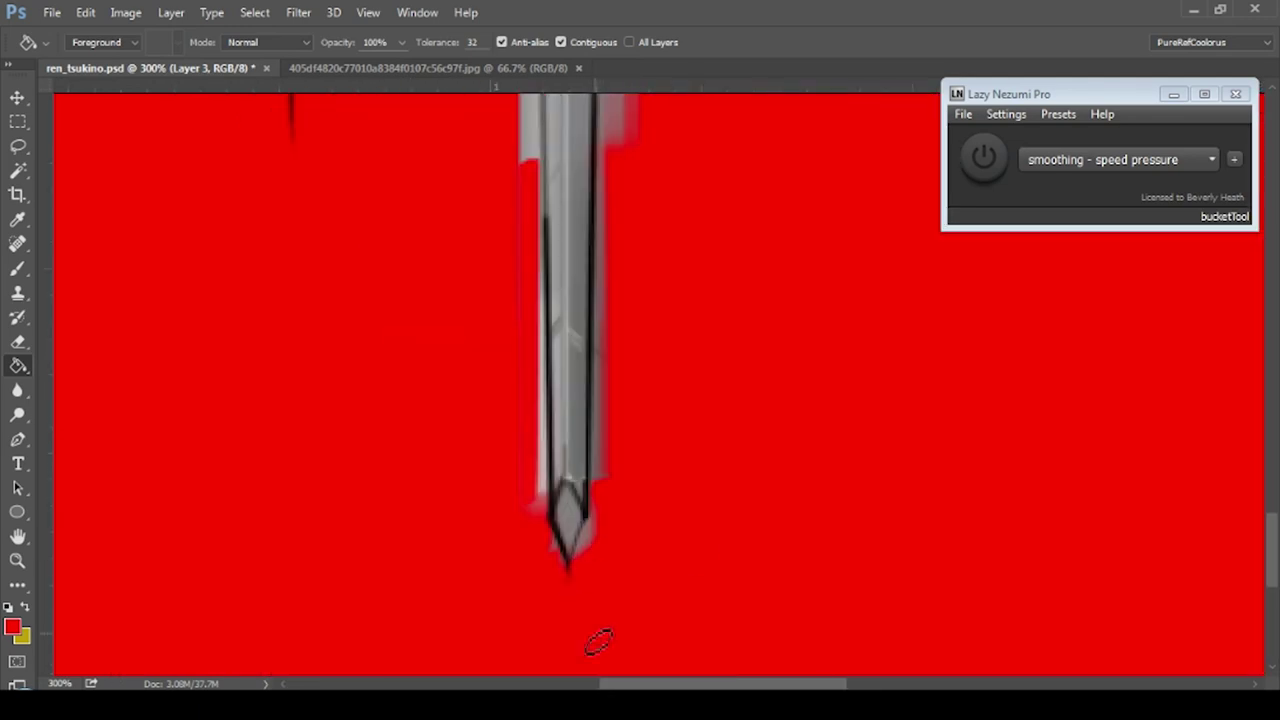
# - Paint red over the grey glow along the blade's left and right edges, undoing stray streaks
pyautogui.moveTo(590, 520); pyautogui.dragTo(510, 380)
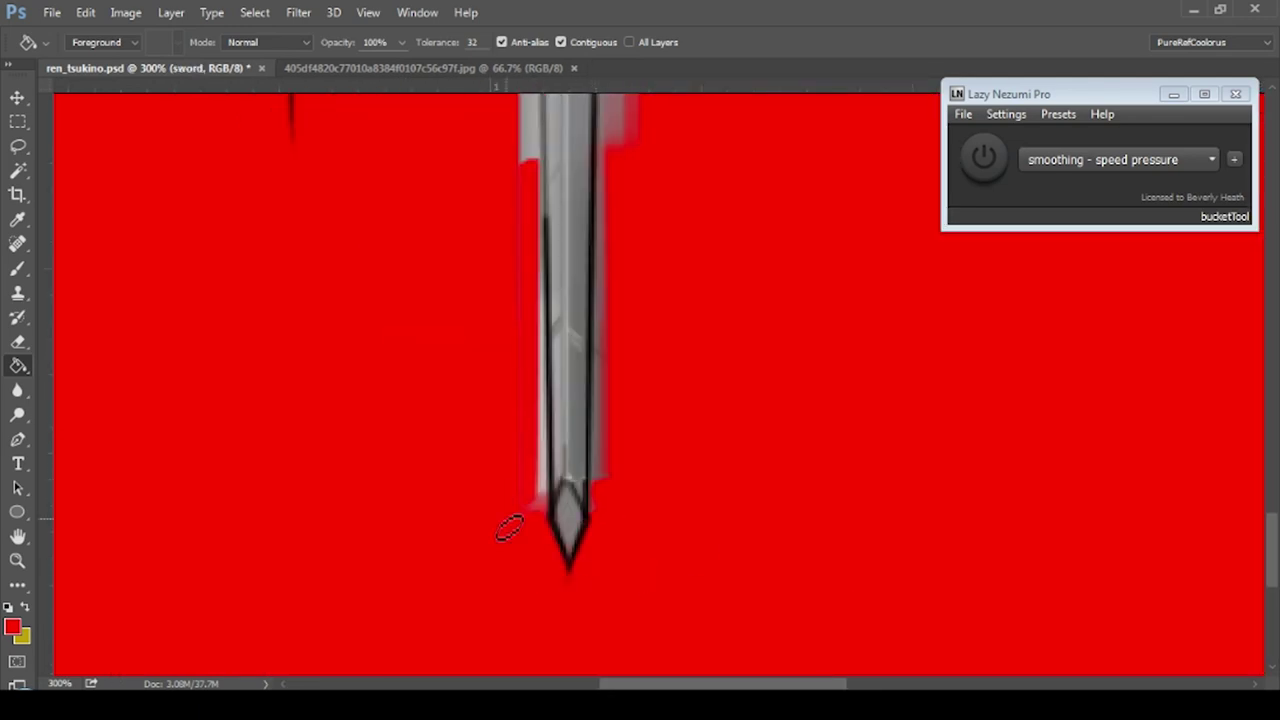
pyautogui.scroll(10, 510, 380)
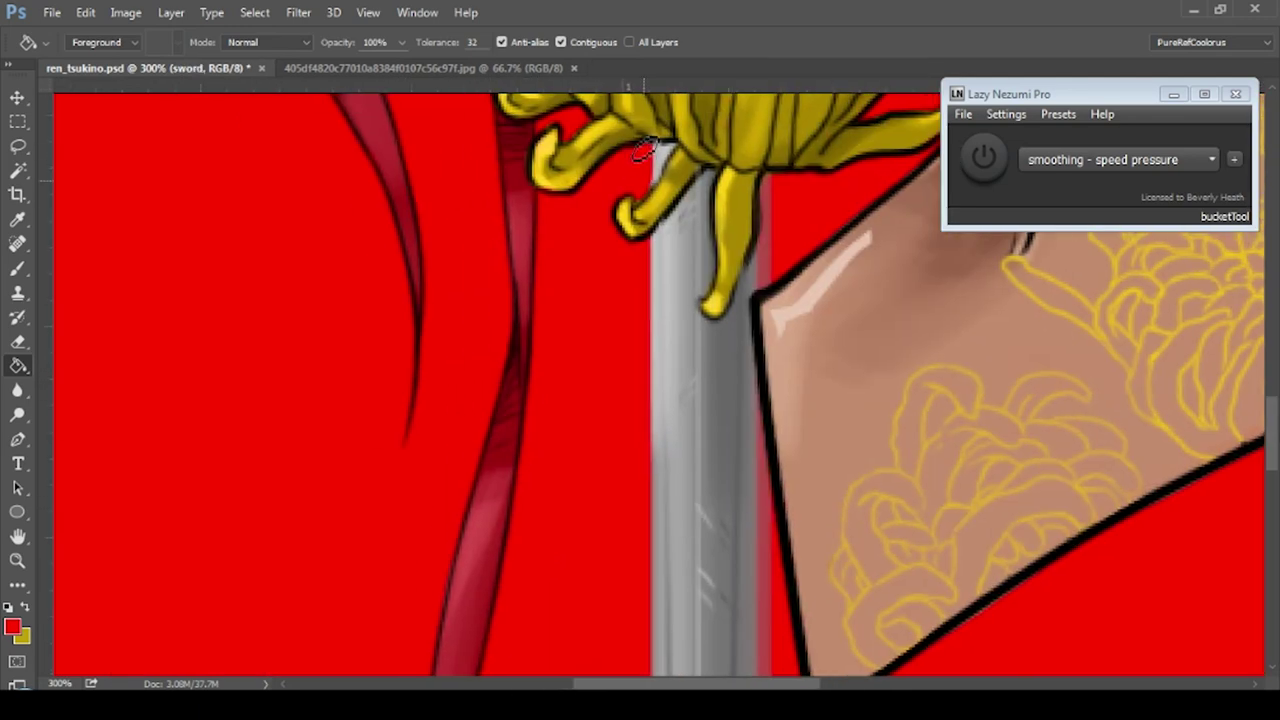
pyautogui.moveTo(651, 254); pyautogui.dragTo(641, 282)
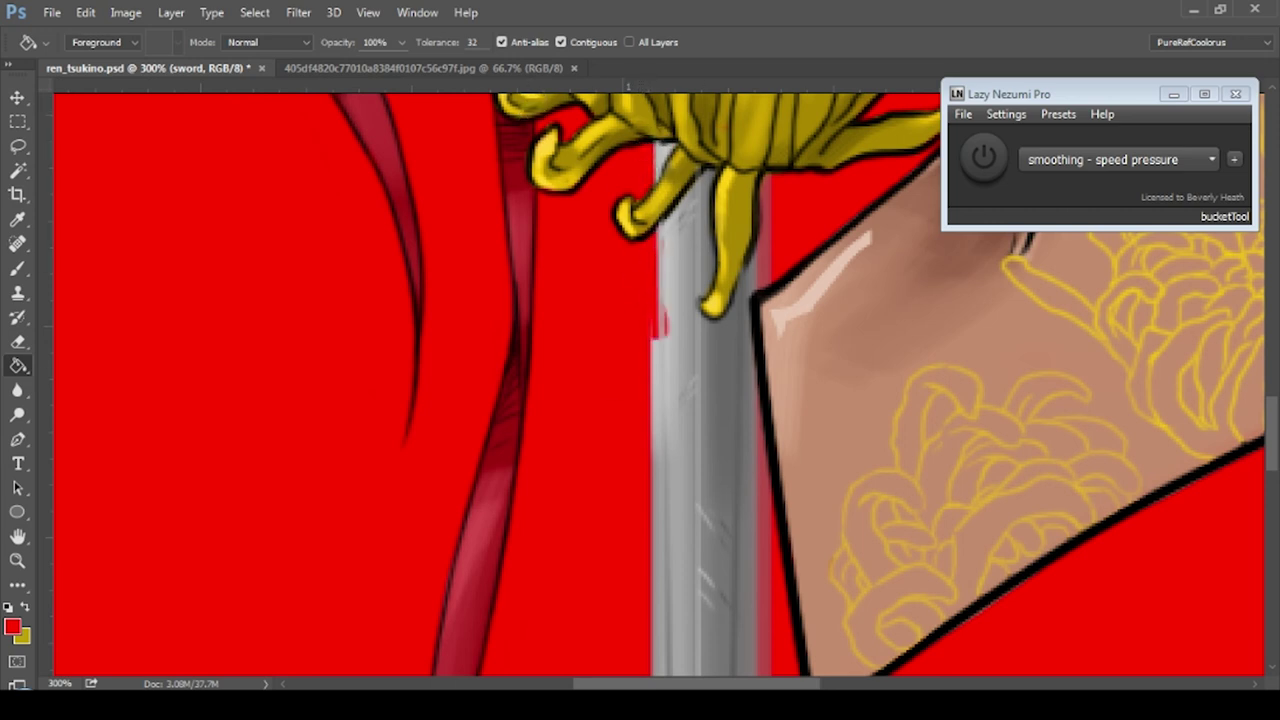
pyautogui.hotkey('ctrl', 'z')
pyautogui.moveTo(766, 300); pyautogui.dragTo(768, 600)
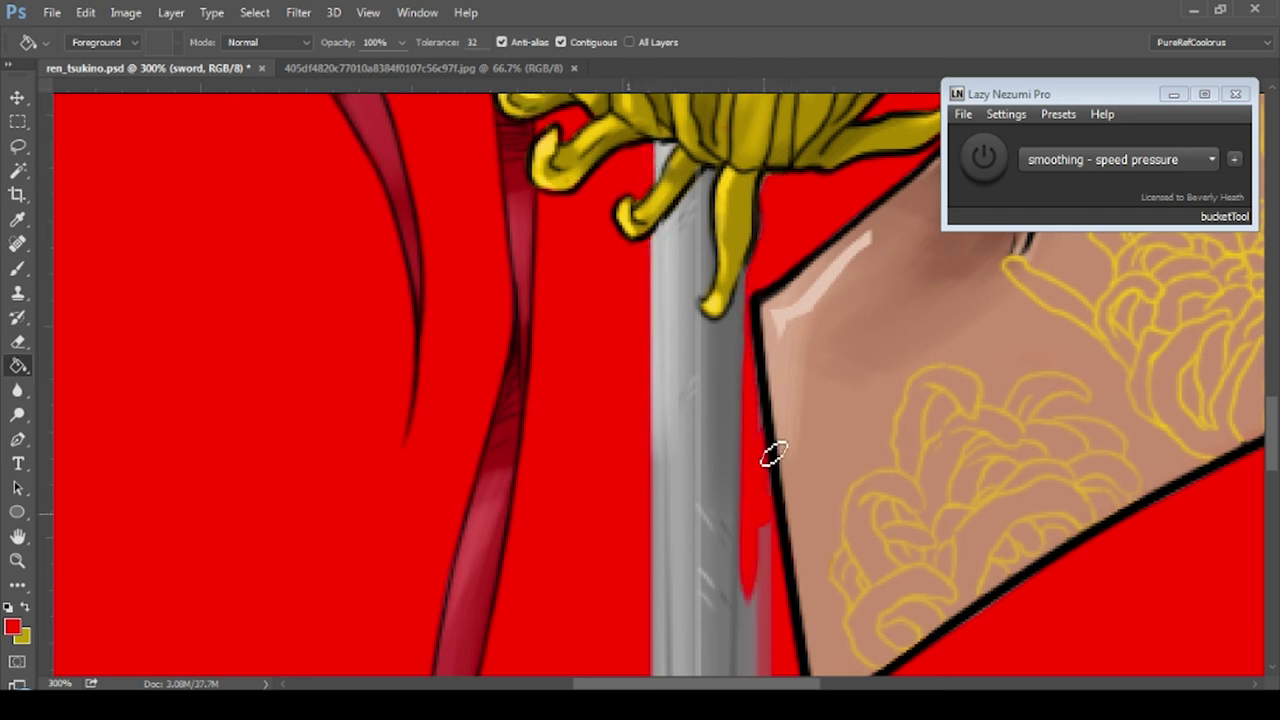
pyautogui.scroll(-2, 773, 453)
pyautogui.scroll(-5, 663, 451)
pyautogui.scroll(4, 663, 451)
pyautogui.moveTo(764, 498)
pyautogui.mouseDown()
pyautogui.moveTo(774, 386)
pyautogui.moveTo(800, 309)
pyautogui.mouseUp()
pyautogui.scroll(3, 800, 309)
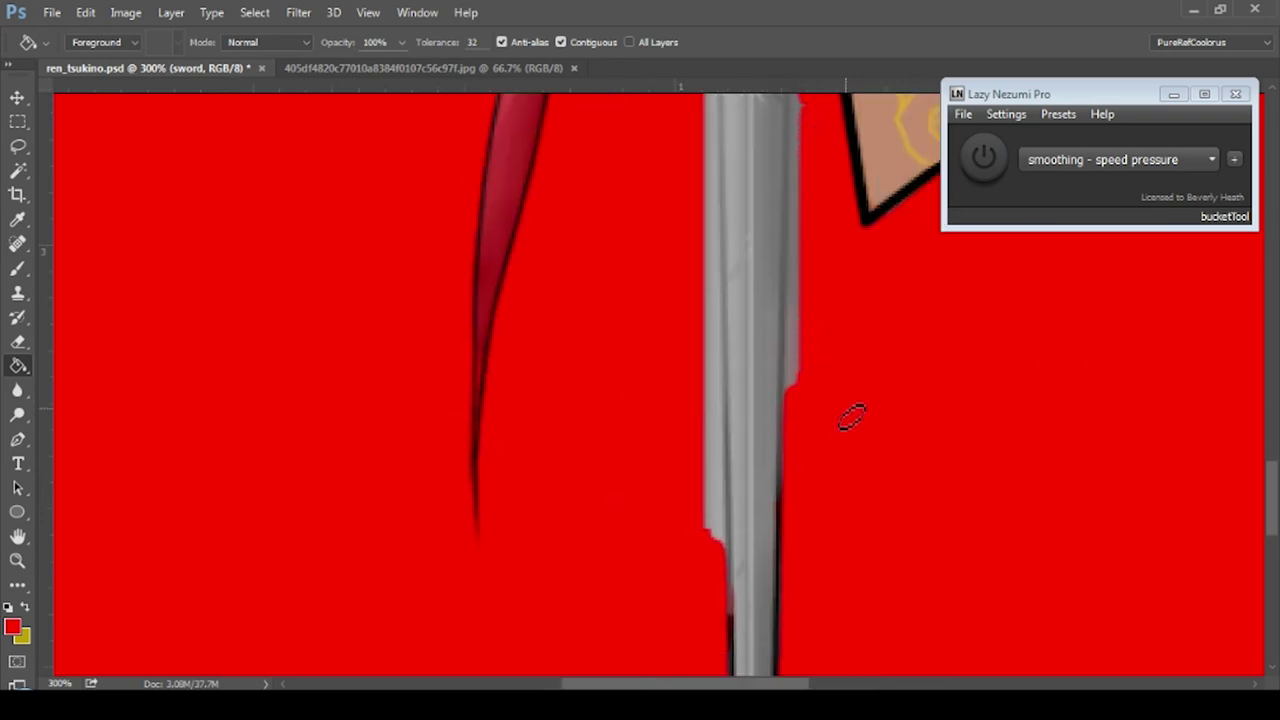
pyautogui.scroll(3, 851, 418)
pyautogui.hscroll(-2, 851, 418)
# - Finish covering both blade edges with red, then switch to Layer 3 and view at 100%
pyautogui.moveTo(880, 234); pyautogui.dragTo(880, 557)
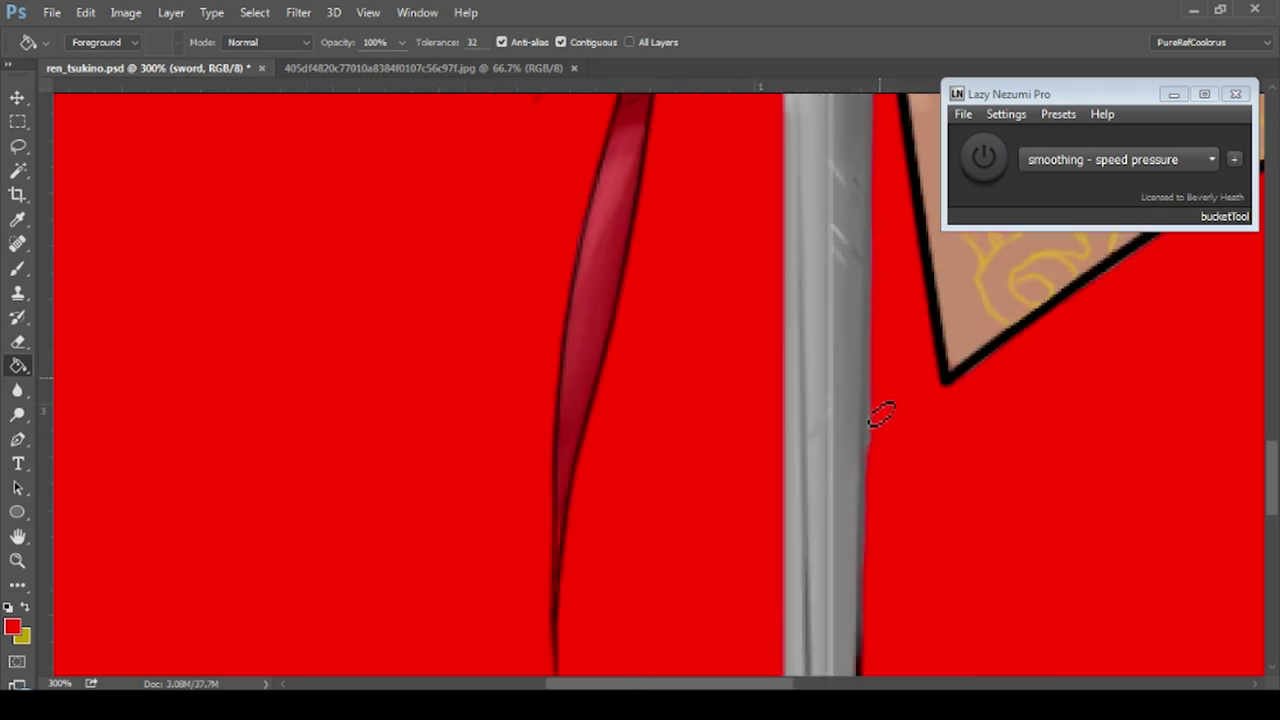
pyautogui.moveTo(881, 458); pyautogui.dragTo(880, 210)
pyautogui.scroll(3, 880, 210)
pyautogui.hscroll(2, 880, 210)
pyautogui.moveTo(684, 235); pyautogui.dragTo(680, 610)
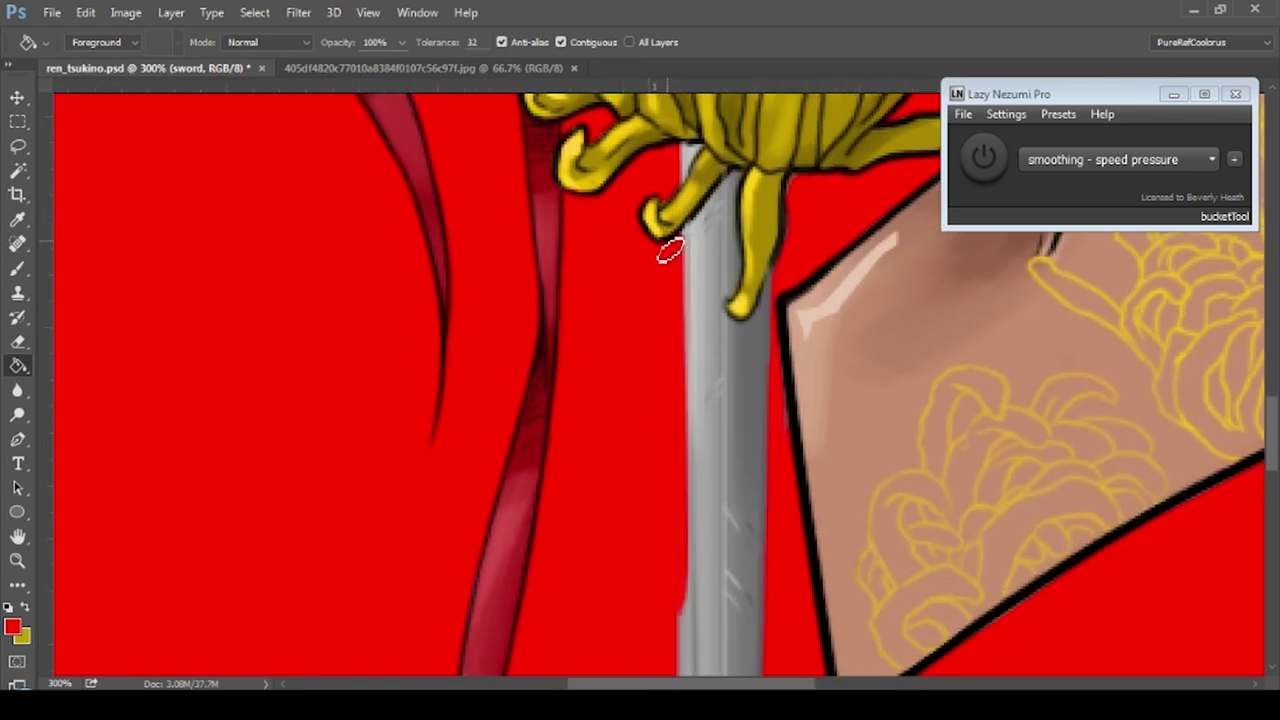
pyautogui.scroll(-3, 680, 610)
pyautogui.scroll(-3, 680, 610)
pyautogui.hscroll(-2, 680, 610)
pyautogui.moveTo(788, 150)
pyautogui.mouseDown()
pyautogui.moveTo(794, 320)
pyautogui.moveTo(777, 523)
pyautogui.moveTo(790, 600)
pyautogui.mouseUp()
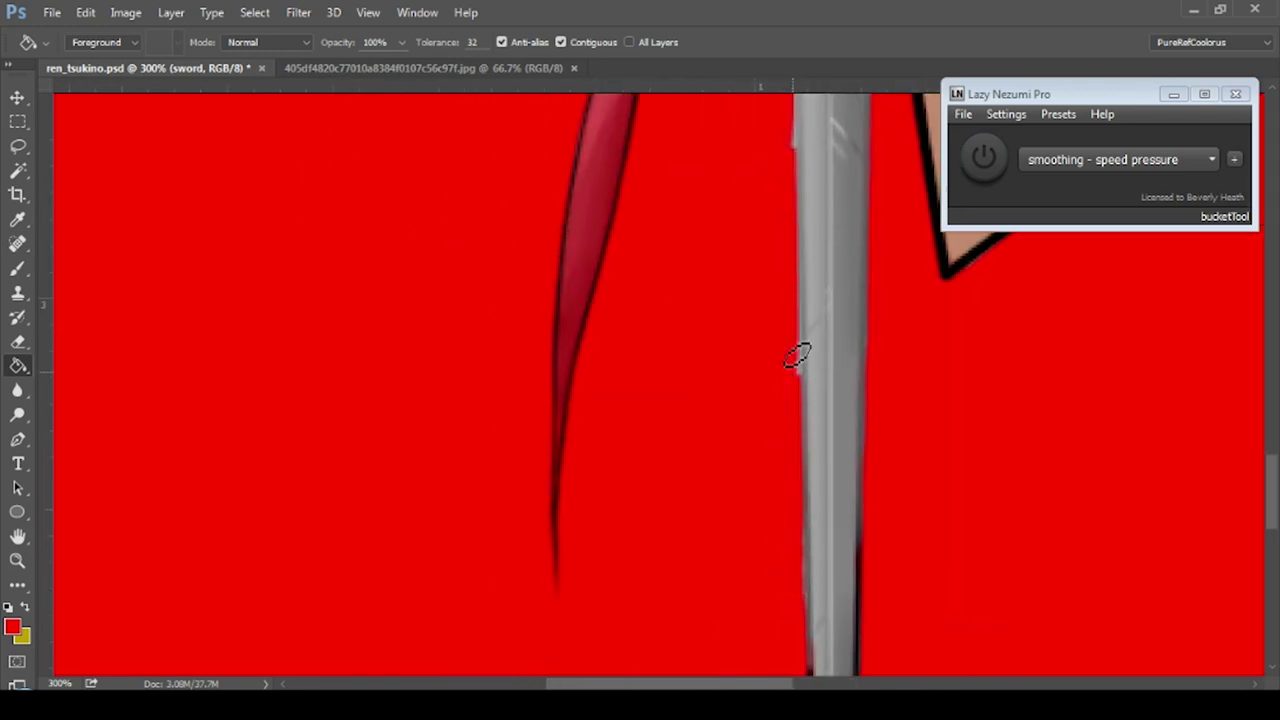
pyautogui.scroll(3, 792, 150)
pyautogui.hscroll(-2, 792, 150)
pyautogui.hotkey('alt', ']')
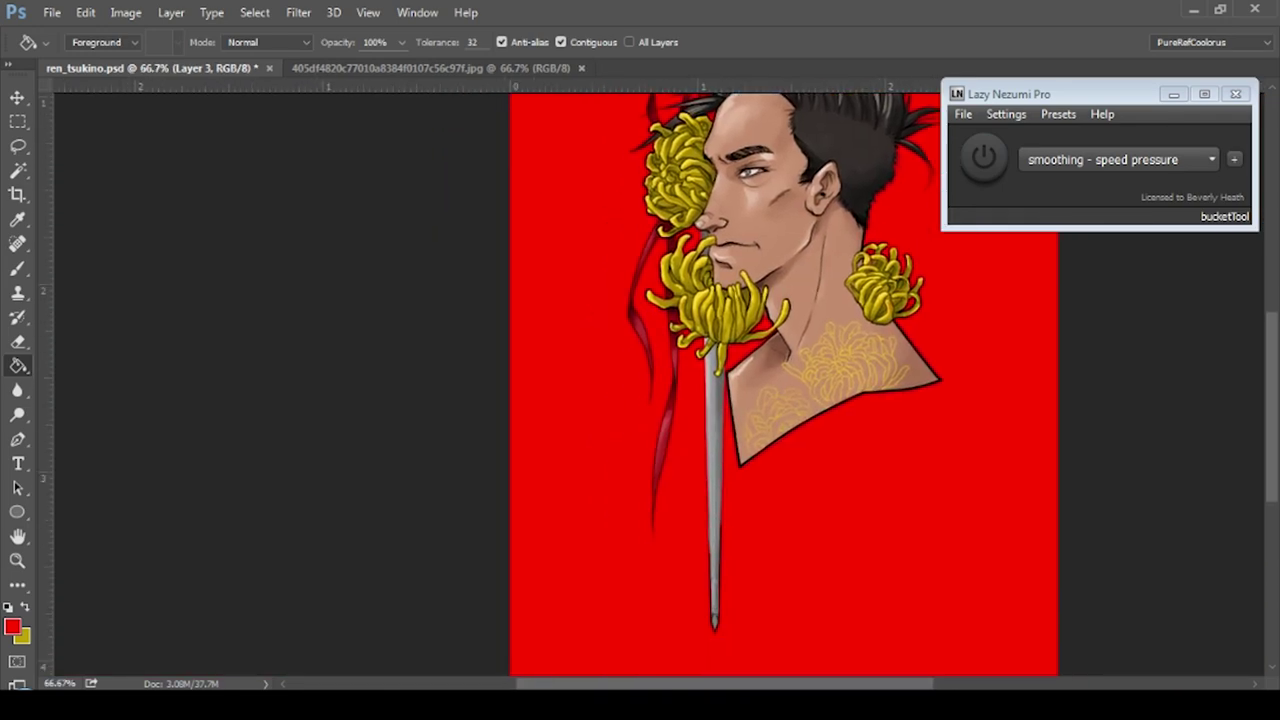
pyautogui.hotkey('ctrl', '1')
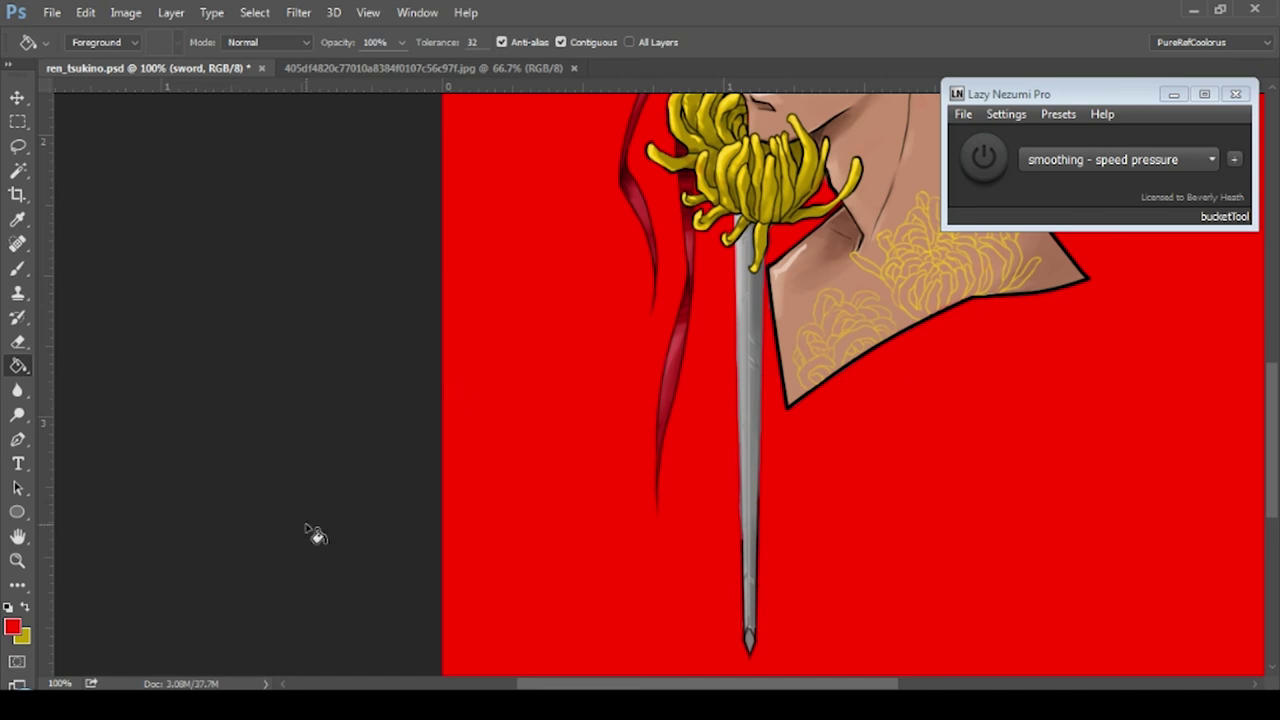
# - Reset colours to black and white, test a light blade highlight and undo it, then zoom out
pyautogui.press('d')
pyautogui.click(17, 268)
pyautogui.click(15, 270)
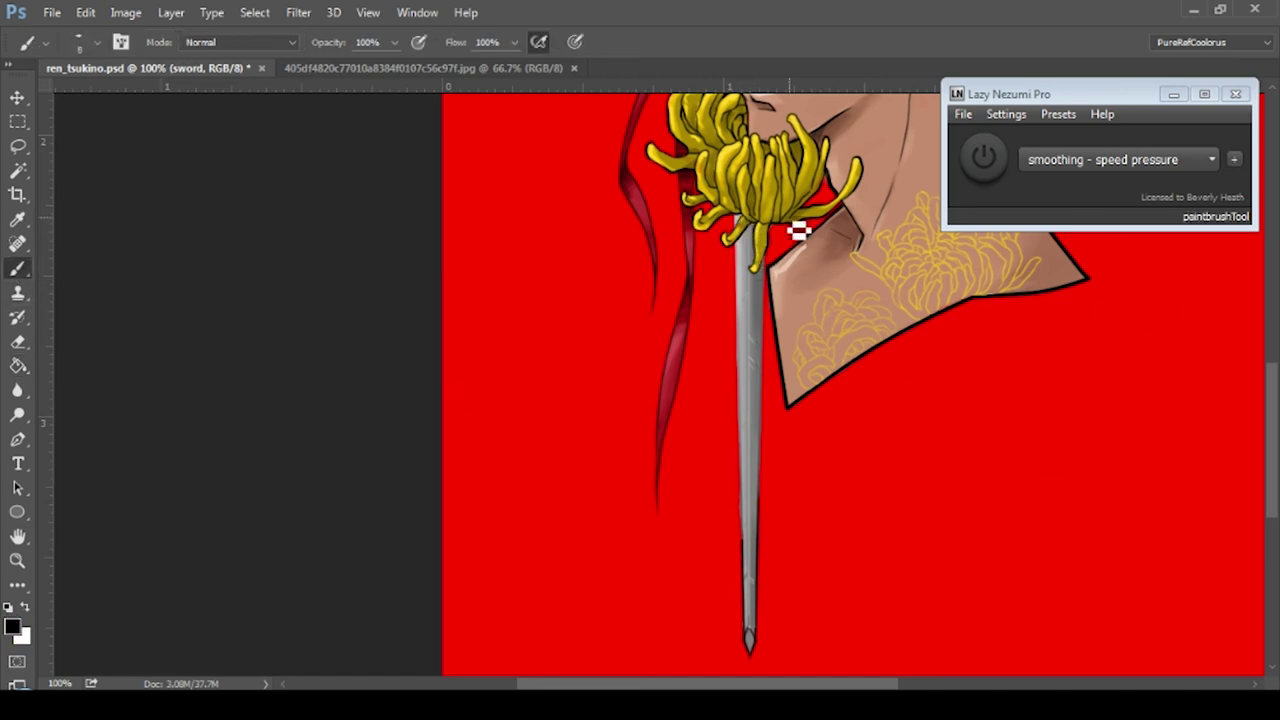
pyautogui.hotkey('ctrl', '+')
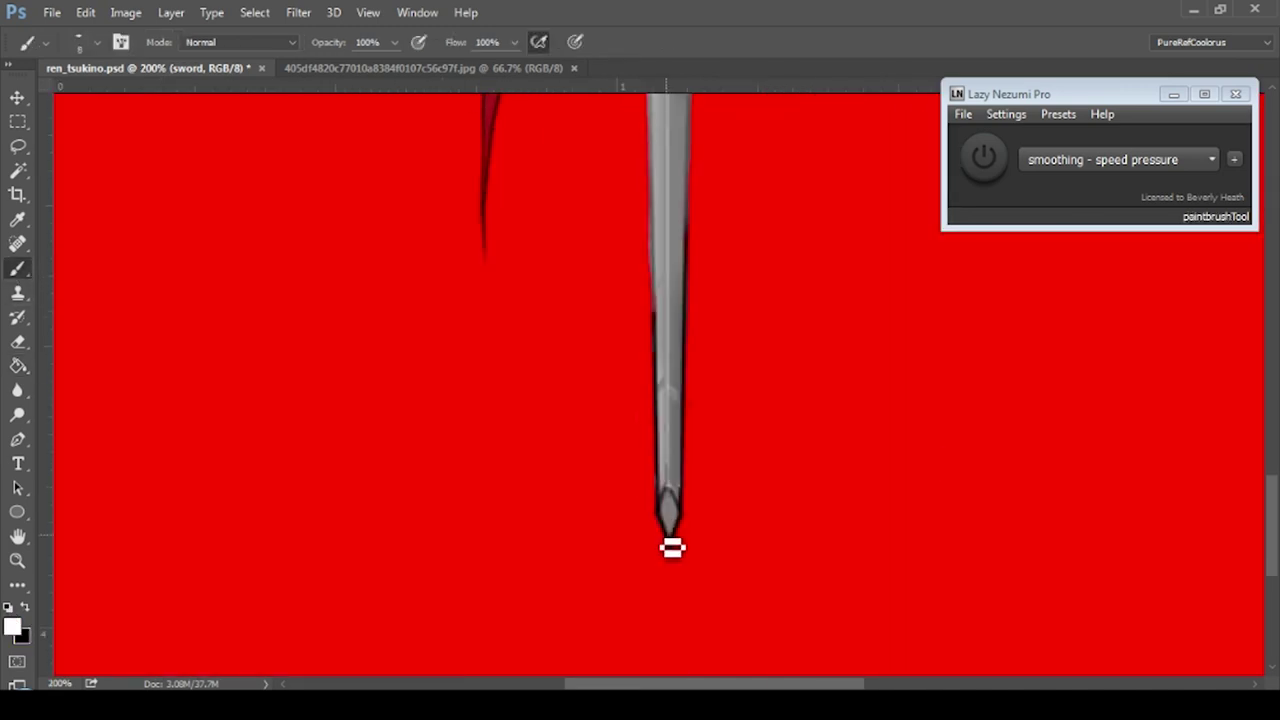
pyautogui.moveTo(679, 533); pyautogui.dragTo(643, 598)
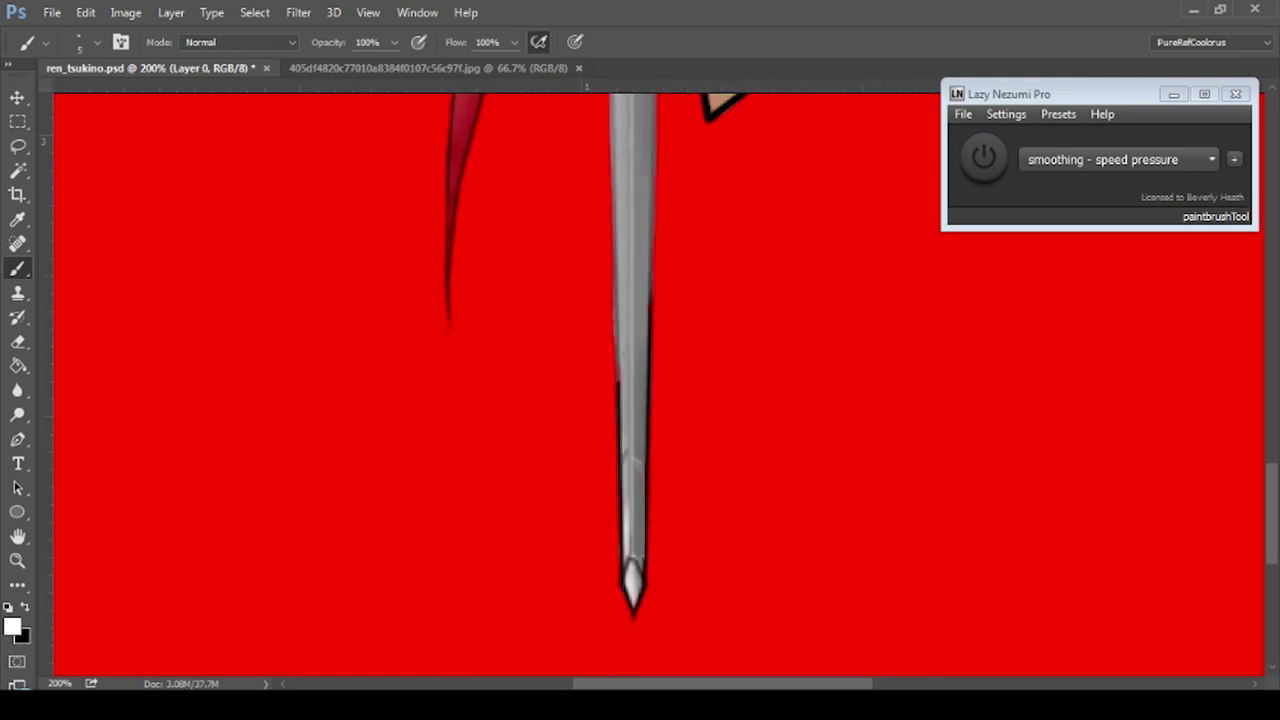
pyautogui.moveTo(618, 222); pyautogui.dragTo(640, 651)
pyautogui.hotkey('ctrl', 'z')
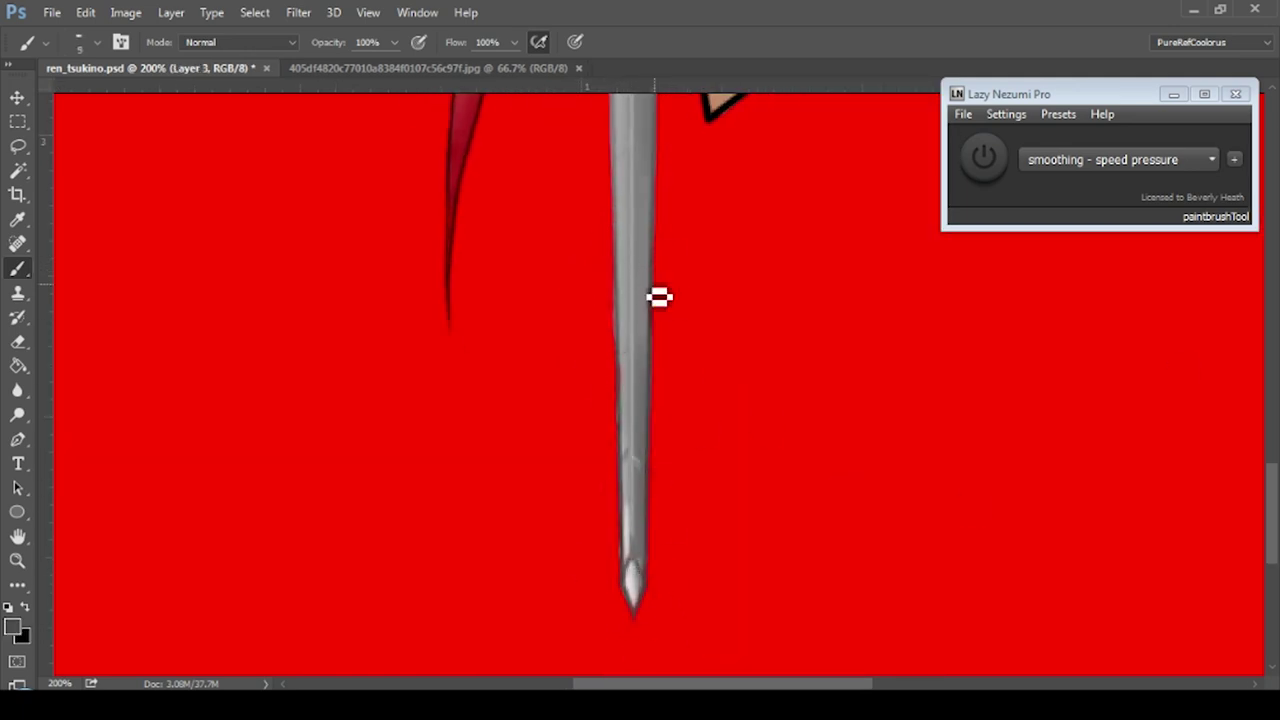
pyautogui.scroll(-5, 660, 380)
pyautogui.scroll(-4, 660, 380)
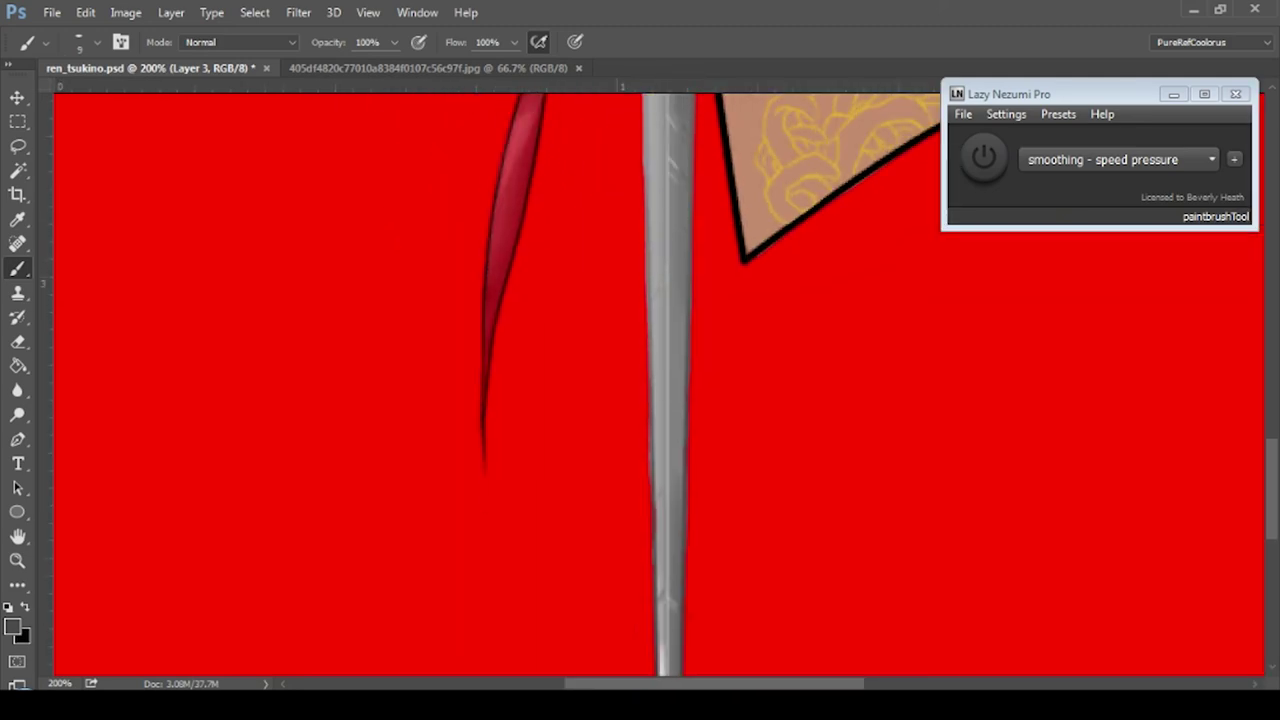
pyautogui.scroll(-3, 690, 545)
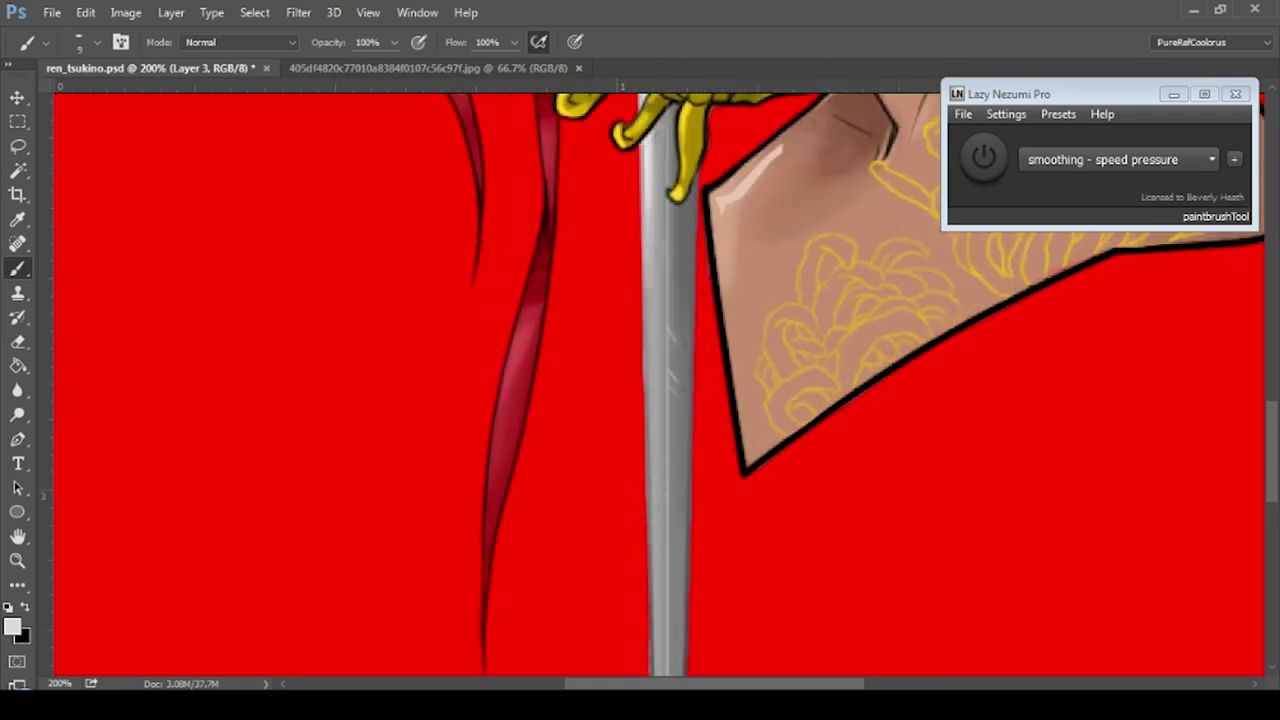
pyautogui.hotkey('ctrl', '-')
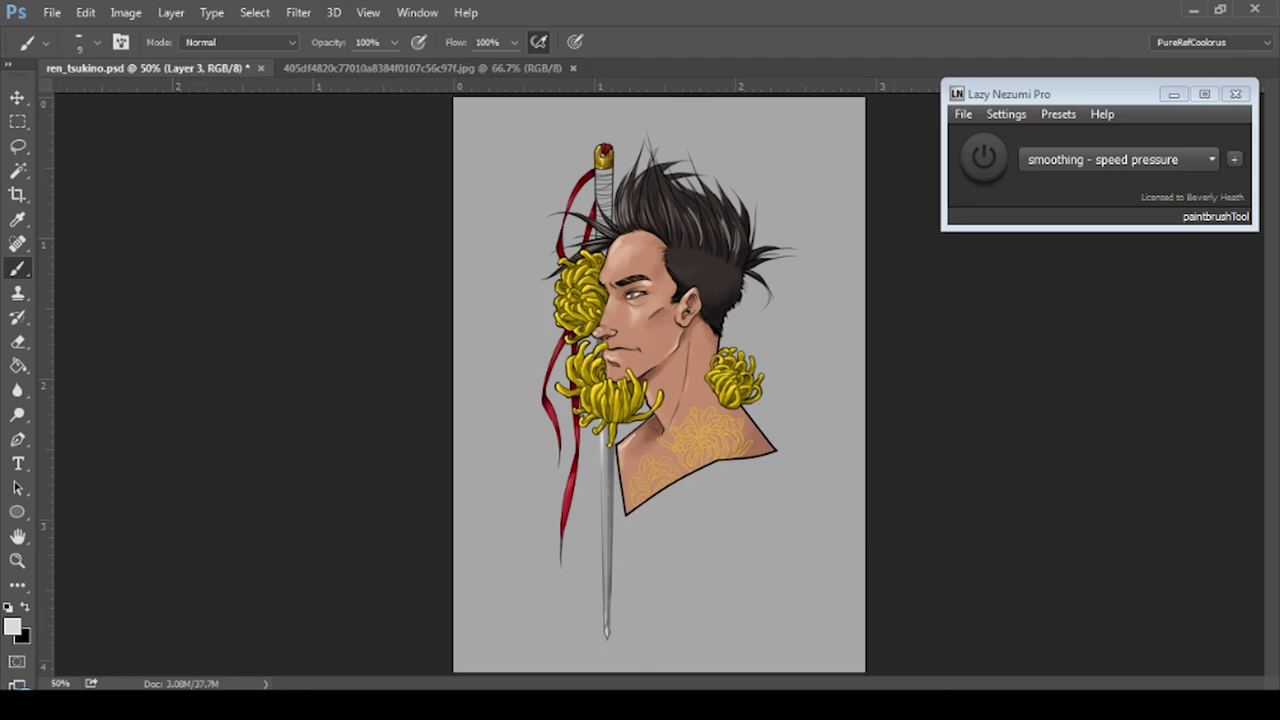
# - Outline the grip's top wrap and add black wrap lines across the sword grip
pyautogui.scroll(2, 584, 176)
pyautogui.scroll(1, 584, 176)
pyautogui.scroll(1, 584, 176)
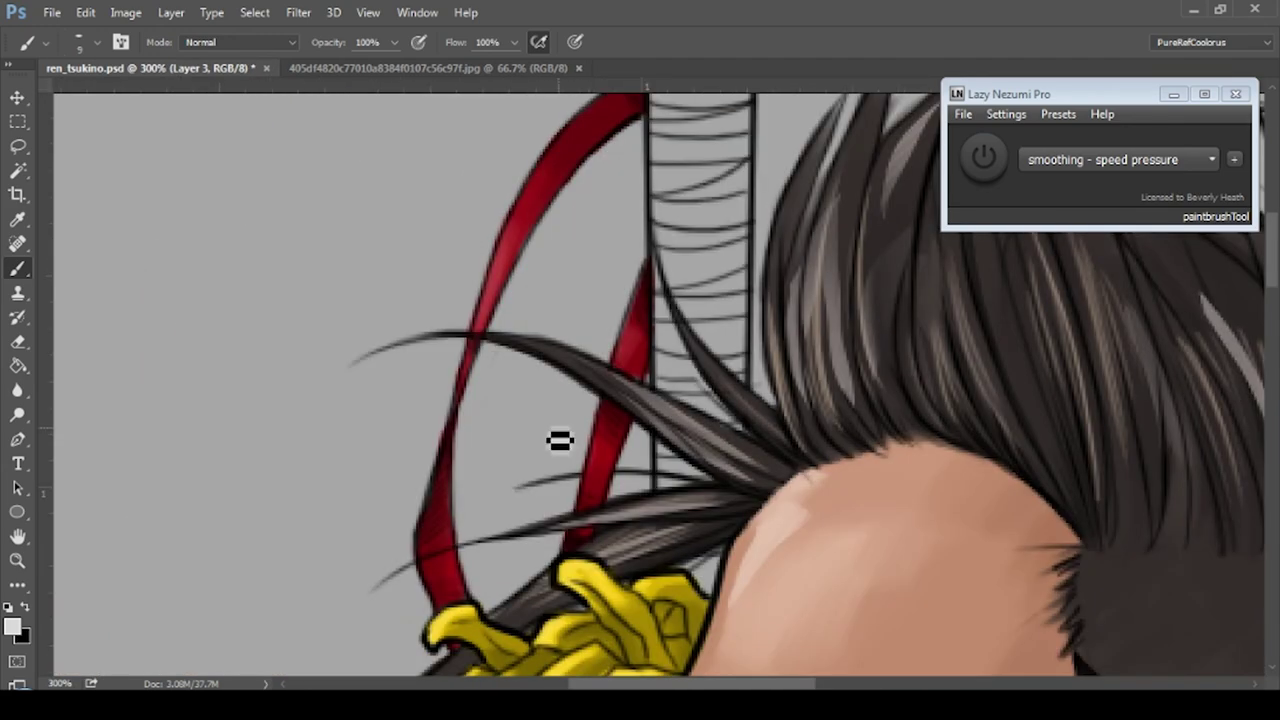
pyautogui.moveTo(875, 95); pyautogui.dragTo(900, 303)
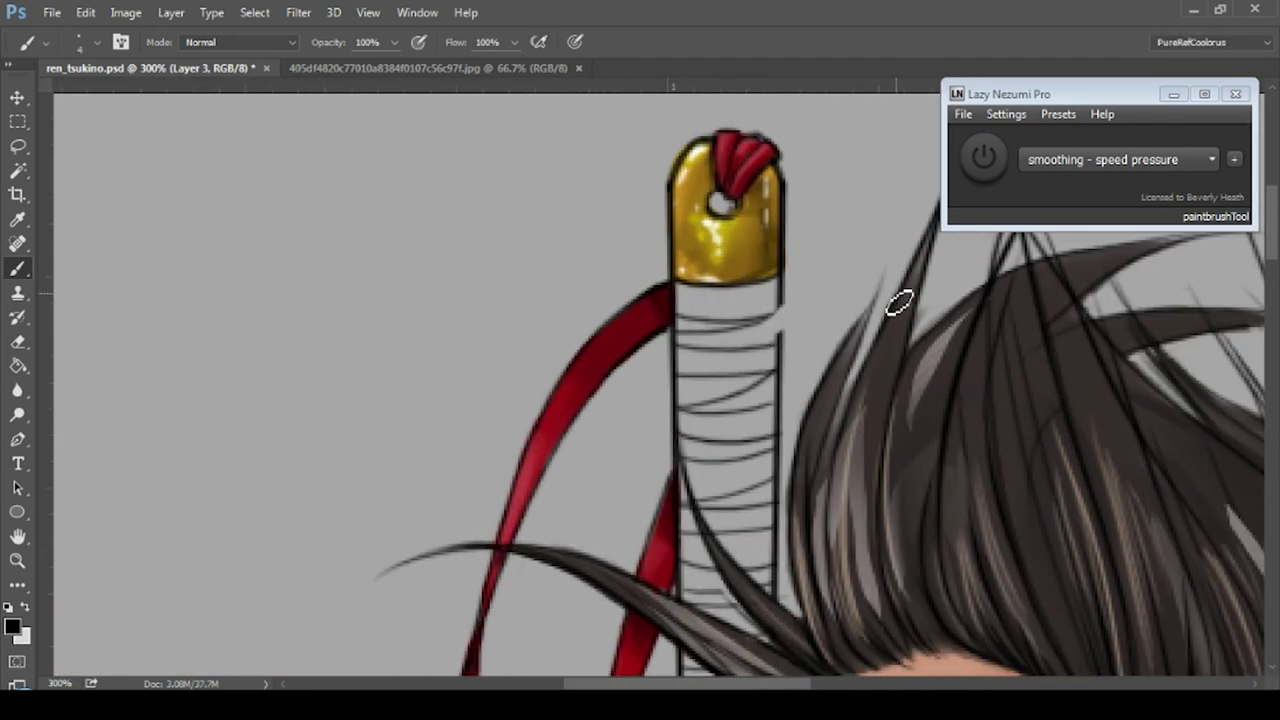
pyautogui.moveTo(783, 323); pyautogui.dragTo(797, 312)
pyautogui.moveTo(682, 395); pyautogui.dragTo(760, 397)
pyautogui.moveTo(689, 423); pyautogui.dragTo(705, 420)
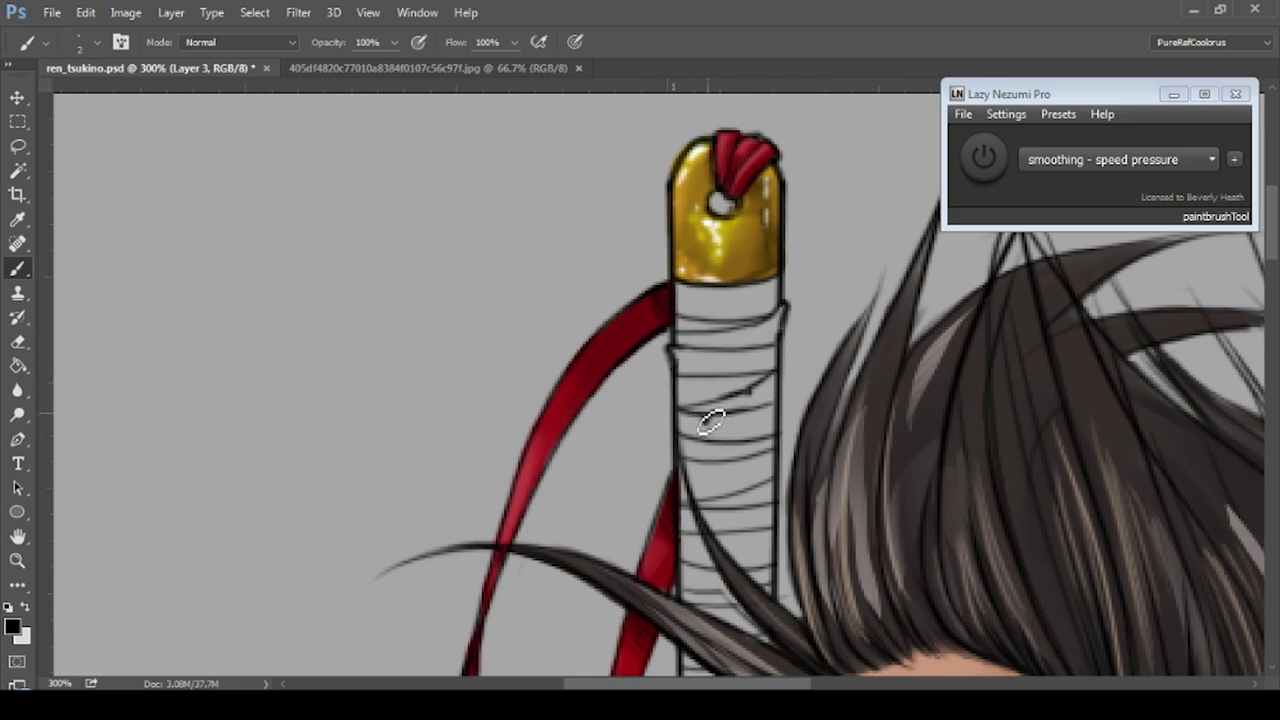
# - Add small tick marks under the grip wraps and switch to the sword layer
pyautogui.scroll(-3, 1023, 394)
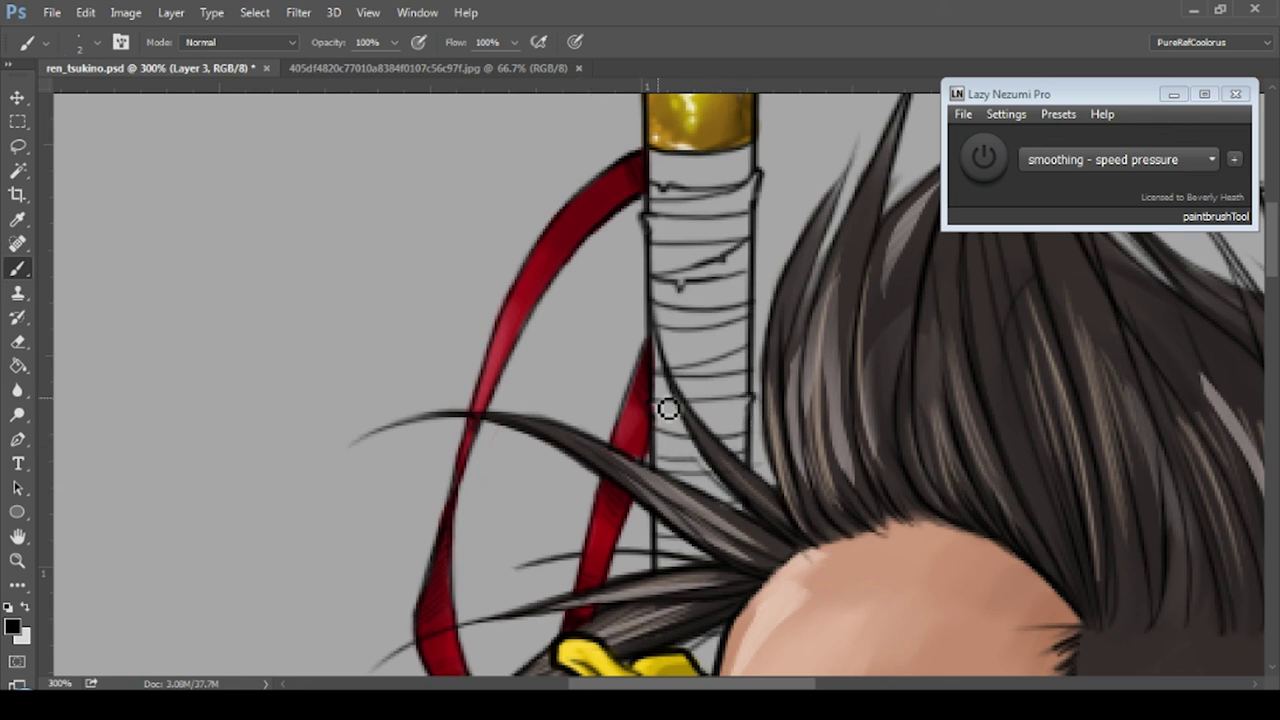
pyautogui.moveTo(704, 398); pyautogui.dragTo(716, 406)
pyautogui.moveTo(694, 362); pyautogui.dragTo(708, 370)
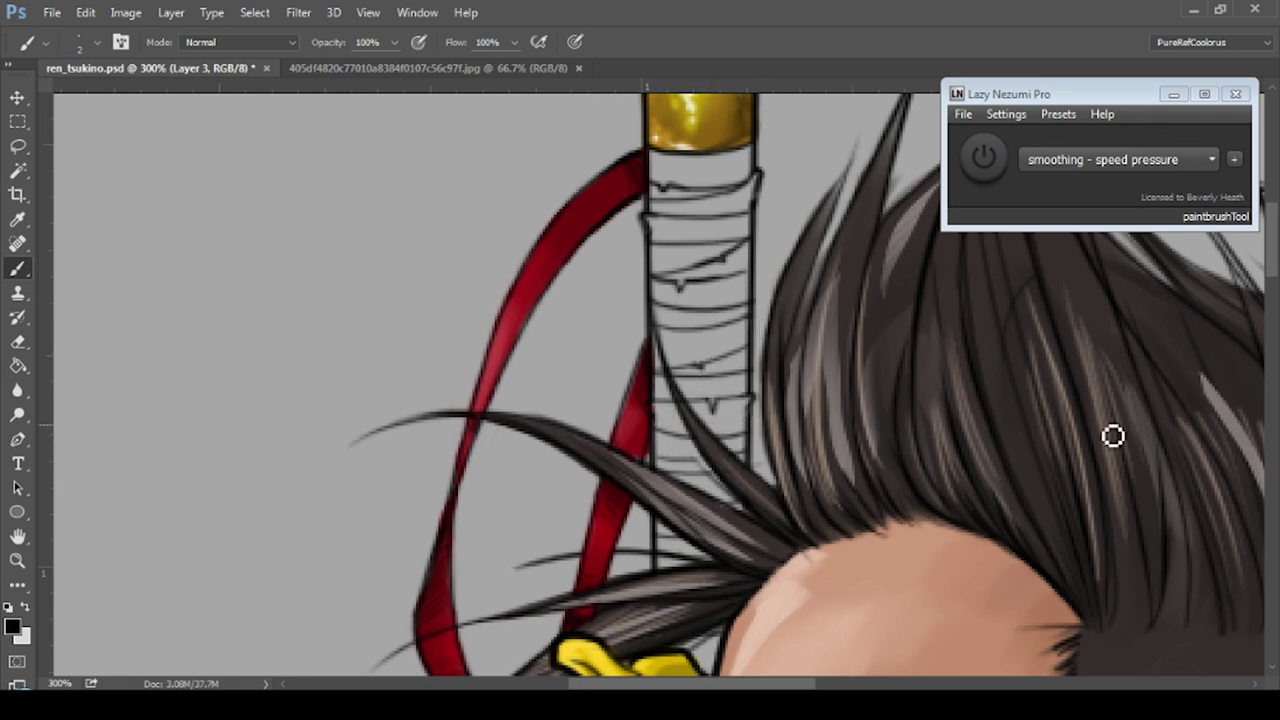
pyautogui.hotkey('alt', '[')
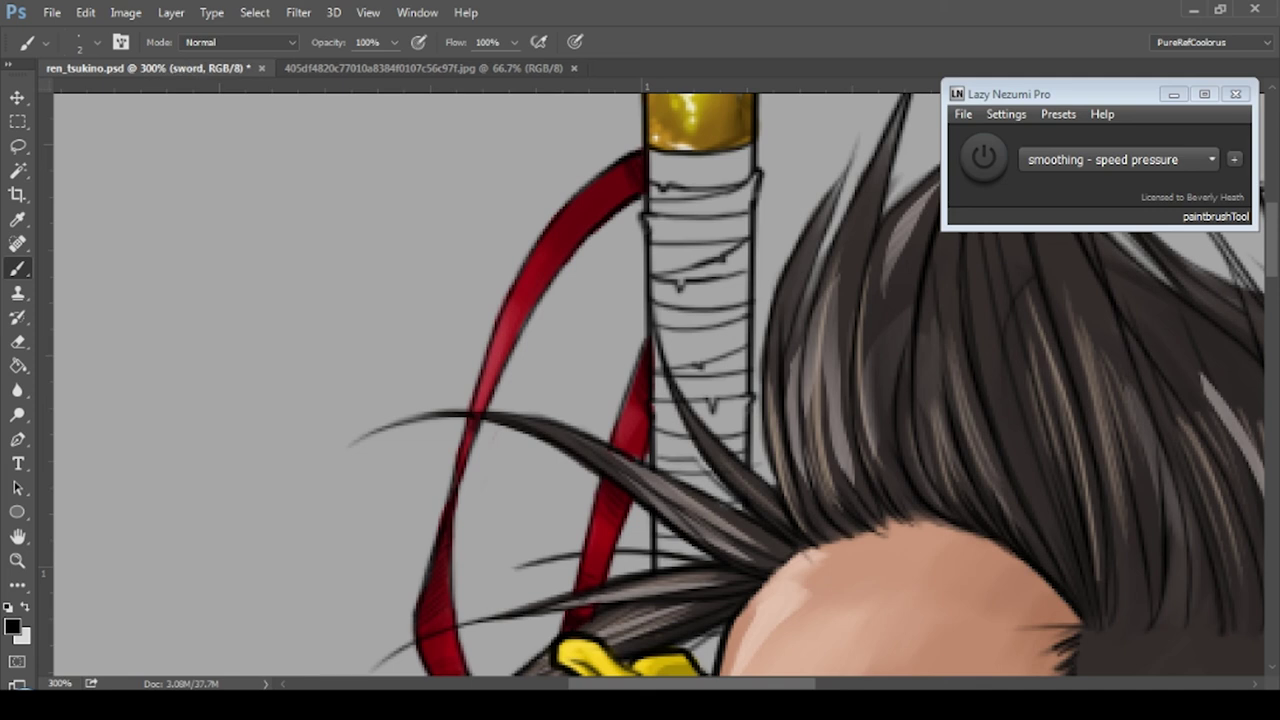
pyautogui.click(13, 627)
# - Paint the sword grip wrap pale peach and fill the gaps beside the hair with peach
pyautogui.click(688, 380)
pyautogui.click(1077, 366)
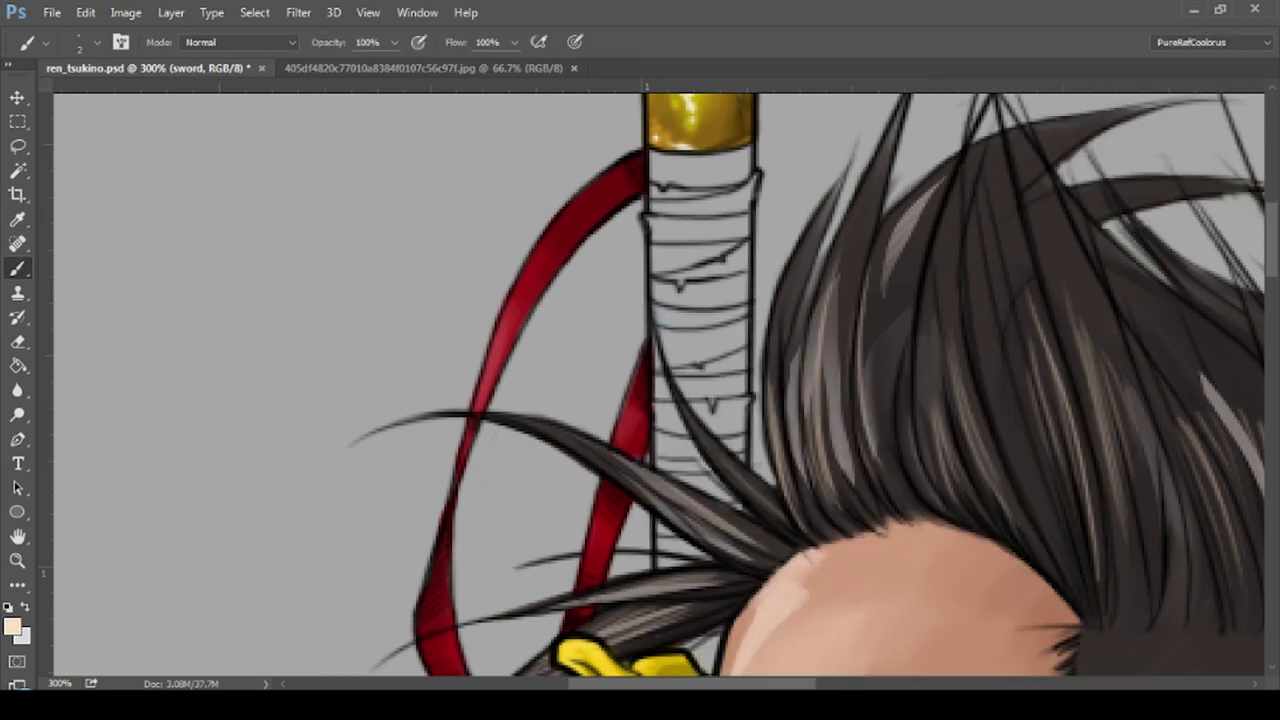
pyautogui.moveTo(700, 150); pyautogui.dragTo(710, 500)
pyautogui.moveTo(670, 360)
pyautogui.mouseDown()
pyautogui.moveTo(670, 560)
pyautogui.moveTo(755, 300)
pyautogui.mouseUp()
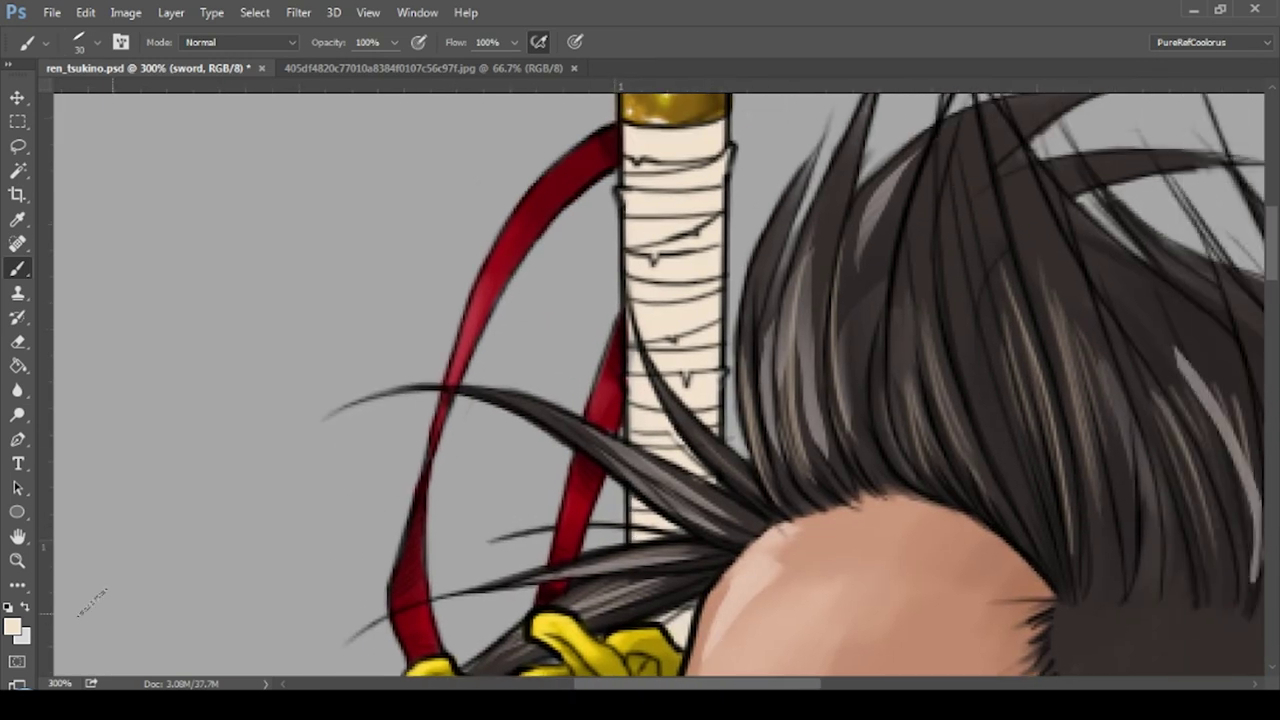
pyautogui.click(12, 626)
pyautogui.click(700, 400)
pyautogui.click(1071, 363)
pyautogui.moveTo(690, 525); pyautogui.dragTo(670, 630)
pyautogui.moveTo(655, 510)
pyautogui.mouseDown()
pyautogui.moveTo(735, 430)
pyautogui.moveTo(655, 455)
pyautogui.mouseUp()
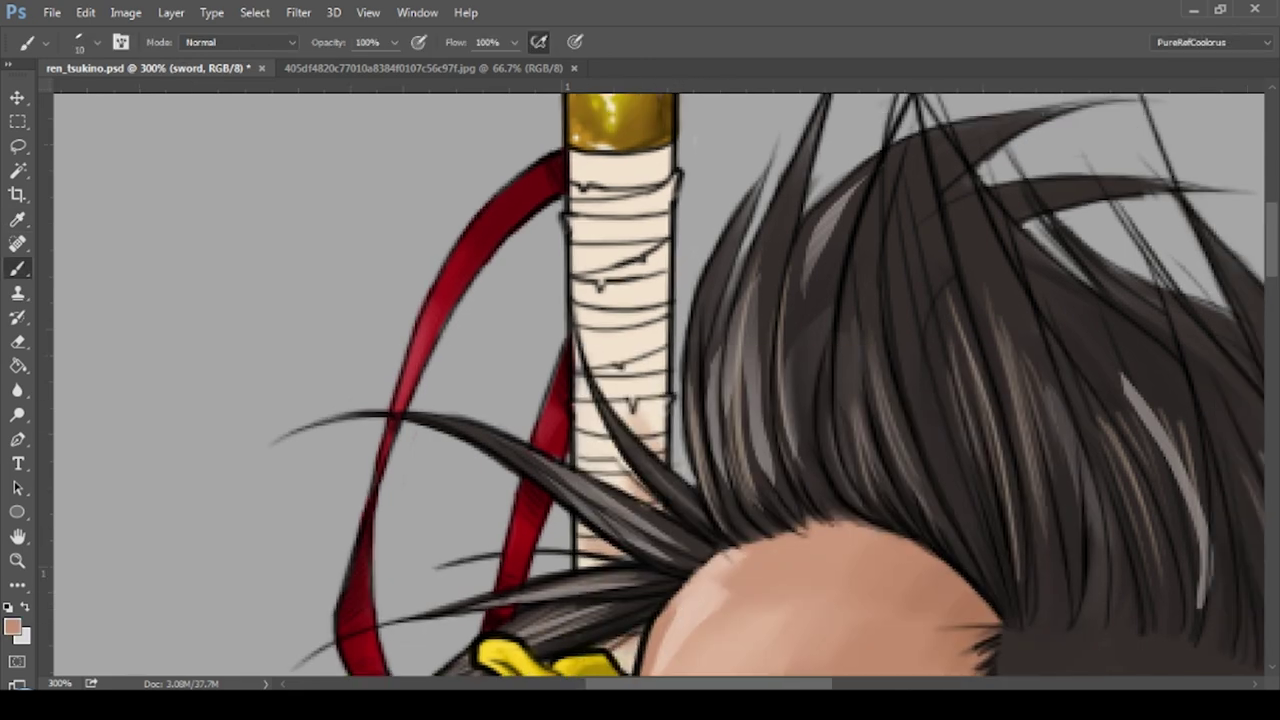
# - Sample the cream grip colour, adjust it to a paler shade, and view face and shoulders at 100%
pyautogui.keyDown('alt'); pyautogui.click(578, 183); pyautogui.keyUp('alt')
pyautogui.click(690, 415)
pyautogui.press('Return')
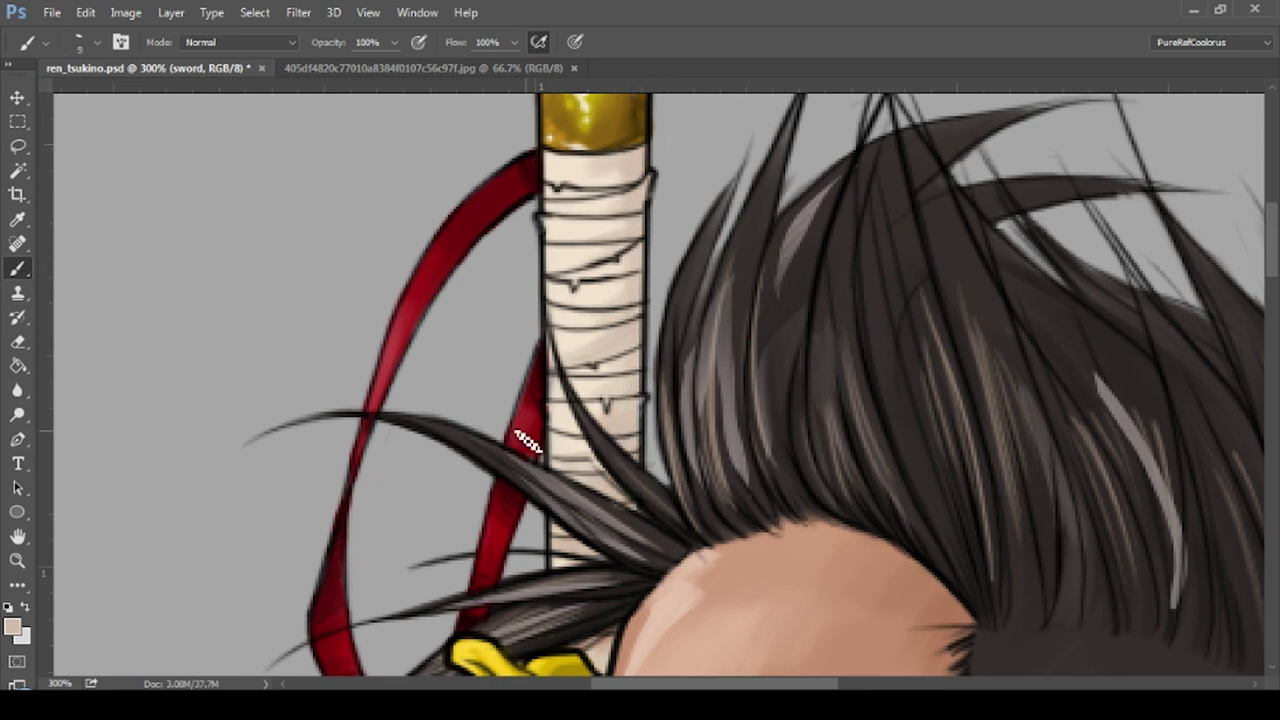
pyautogui.click(749, 414)
pyautogui.press('Return')
pyautogui.hotkey('ctrl', '1')
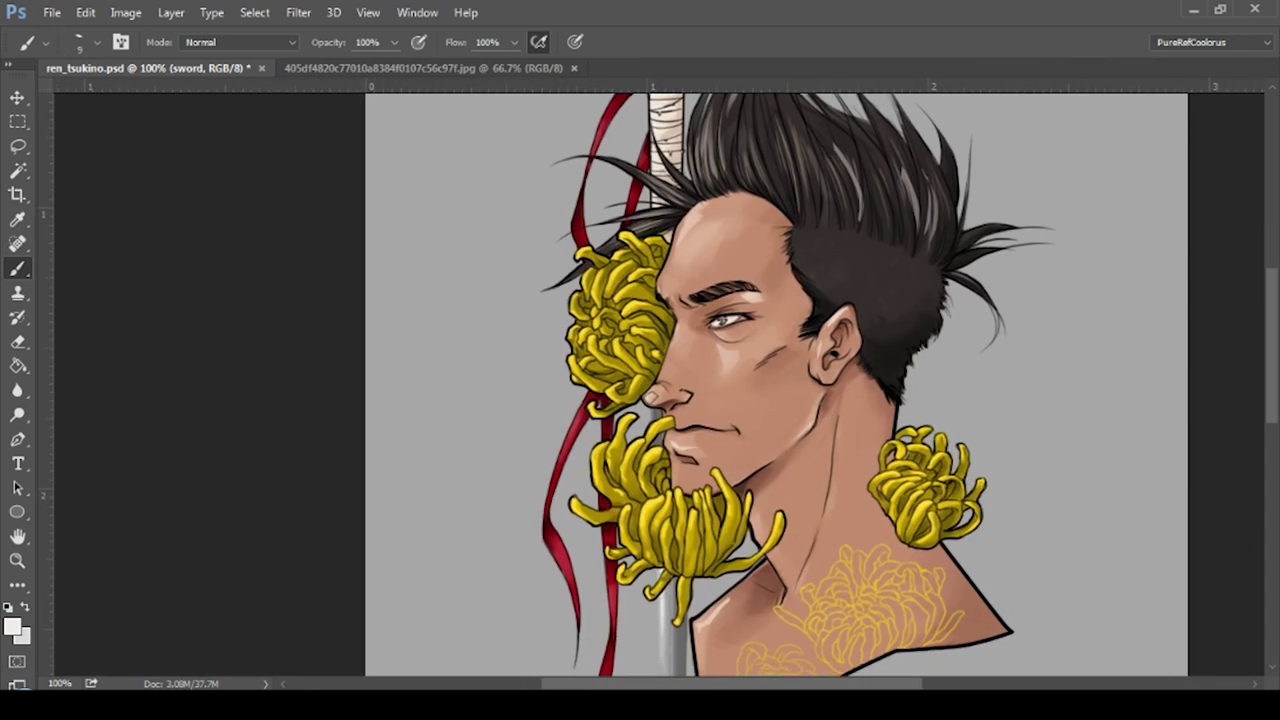
pyautogui.scroll(5, 680, 385)
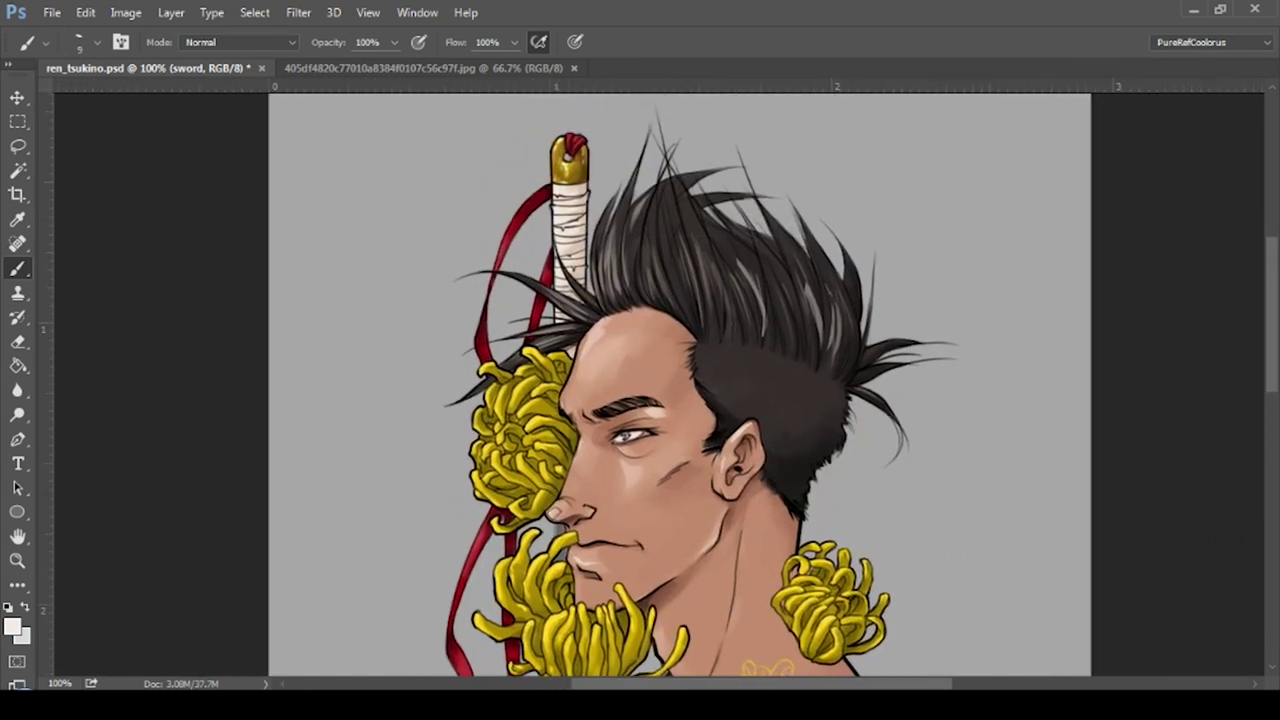
pyautogui.scroll(-10, 680, 385)
pyautogui.scroll(8, 680, 385)
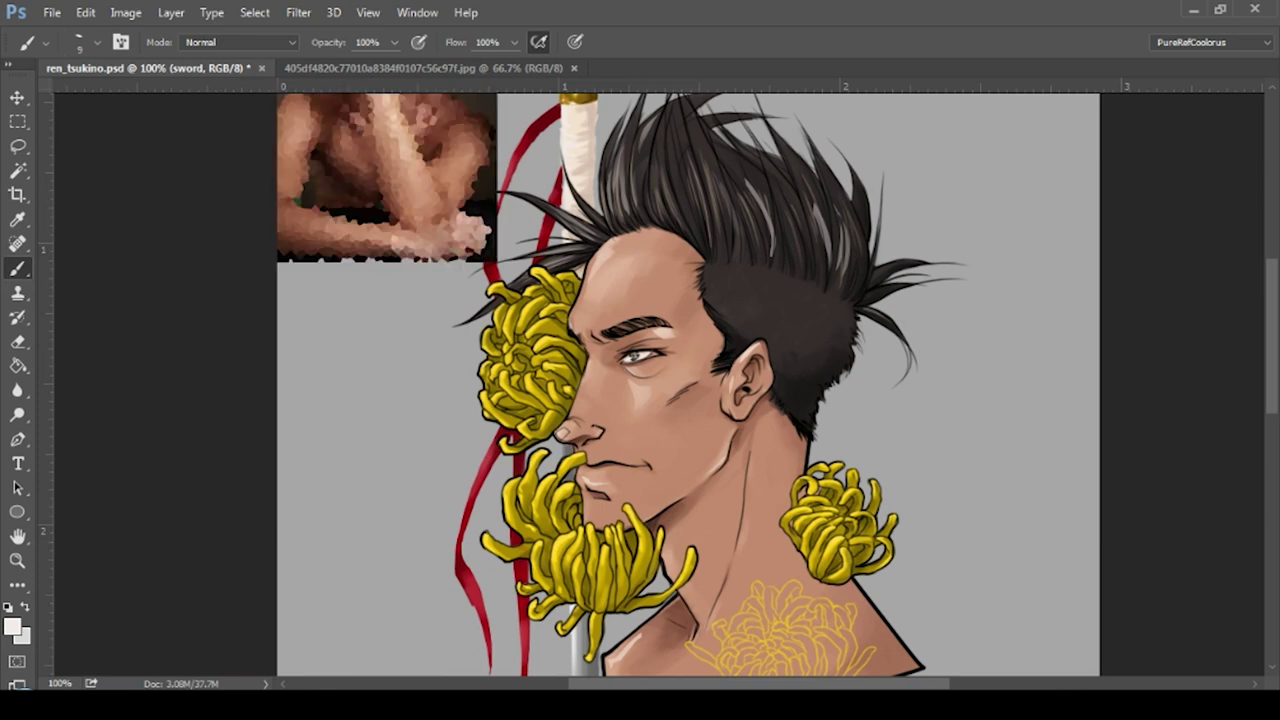
pyautogui.scroll(2, 735, 255)
# - Sample bright and dark gold tones to shade the sword pommel on Layer 3
pyautogui.keyDown('alt'); pyautogui.click(735, 255); pyautogui.keyUp('alt')
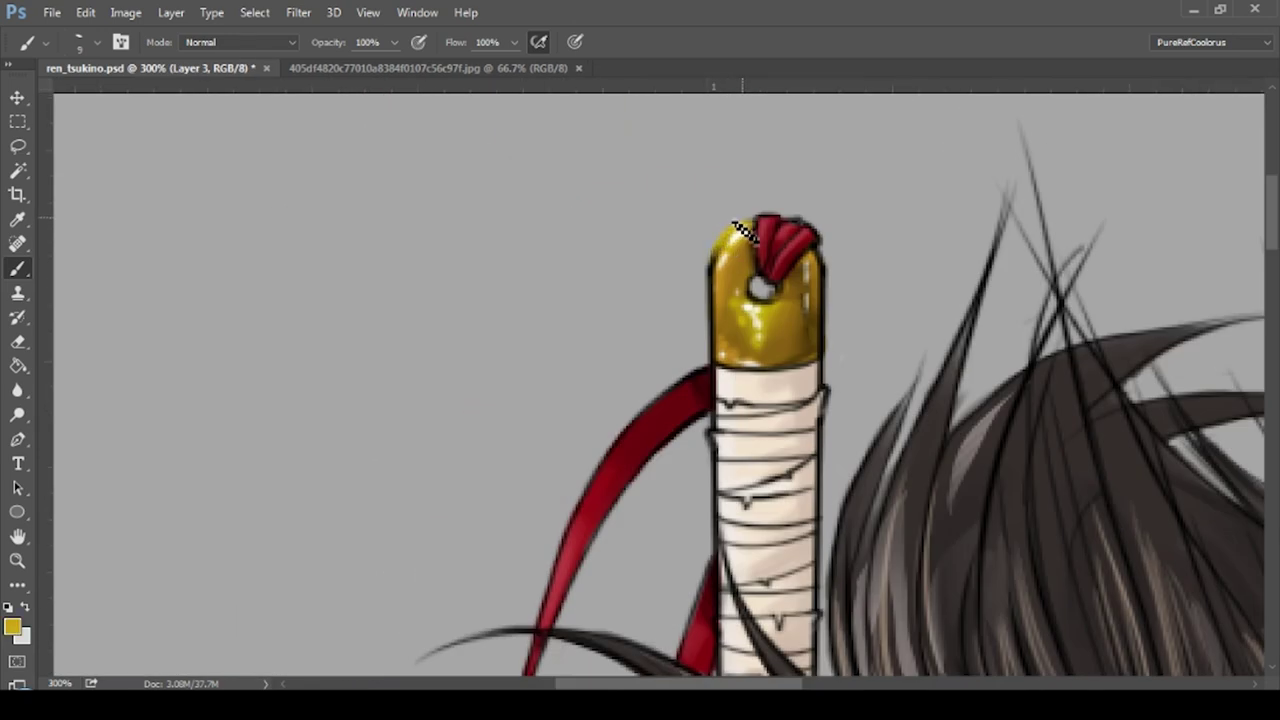
pyautogui.keyDown('alt'); pyautogui.click(820, 312); pyautogui.keyUp('alt')
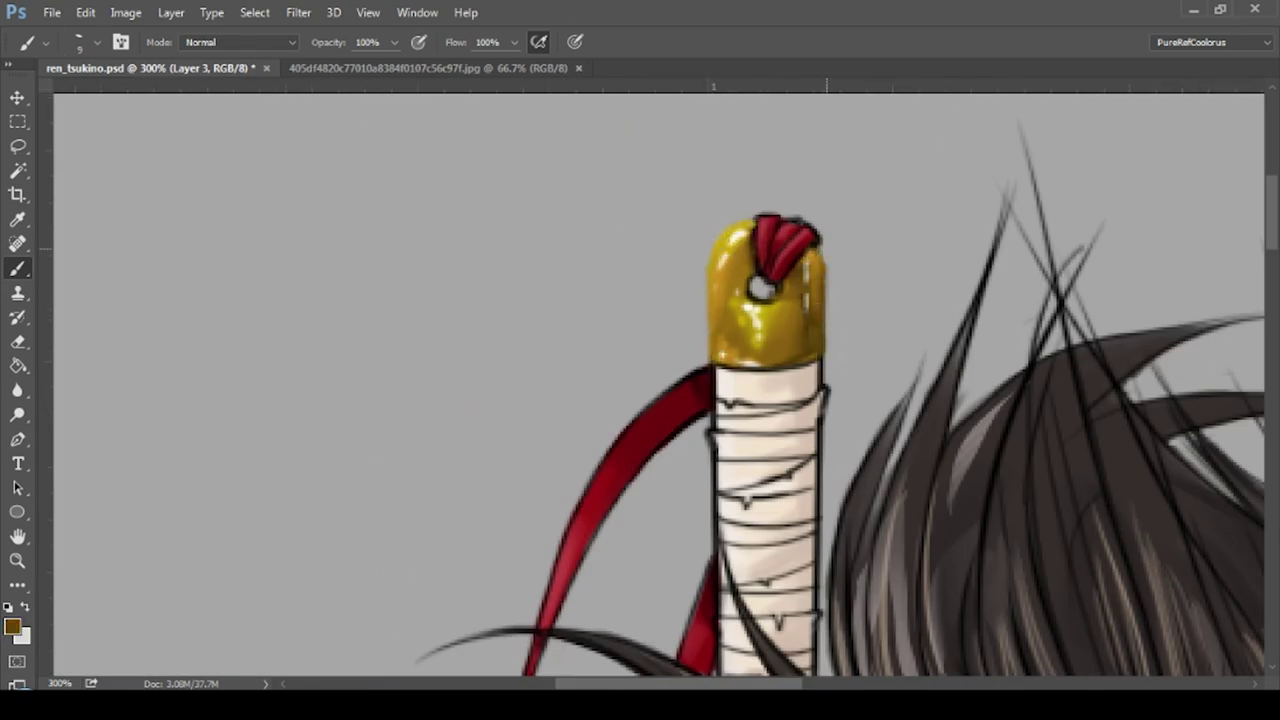
pyautogui.keyDown('alt'); pyautogui.click(762, 288); pyautogui.keyUp('alt')
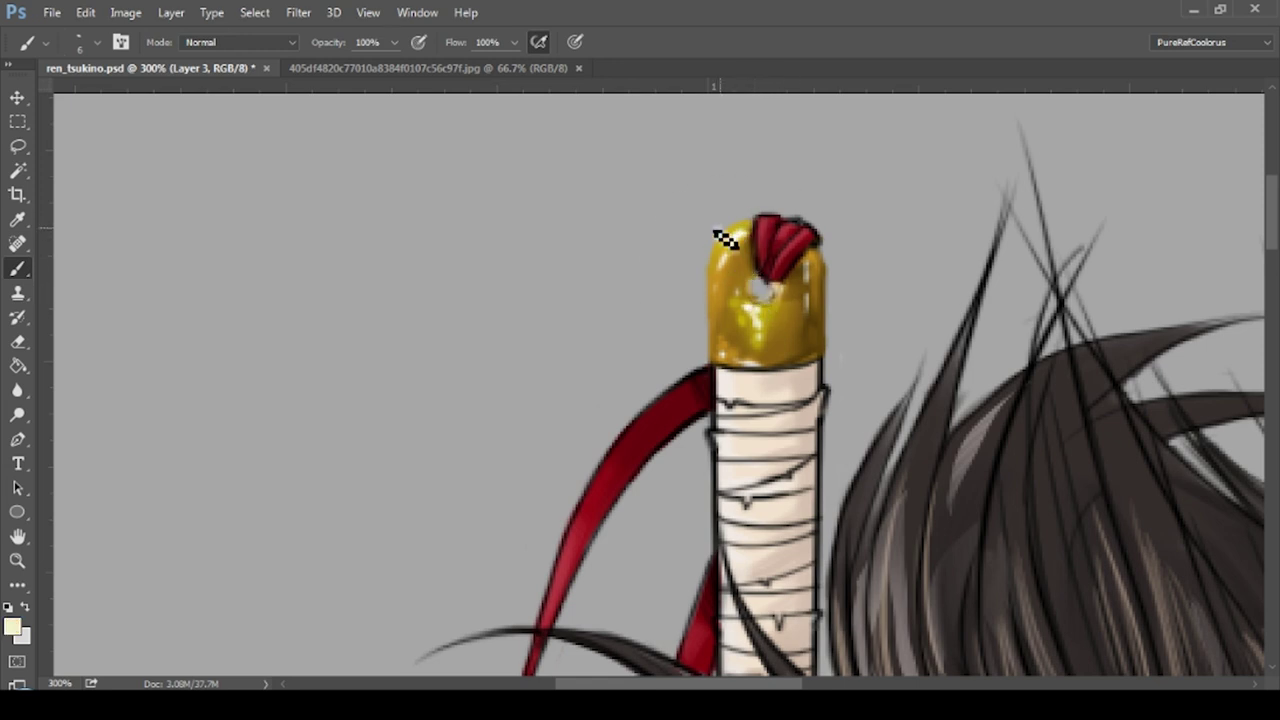
# - Paint cream over the black wrap lines on the upper and lower handle
pyautogui.moveTo(846, 206); pyautogui.dragTo(900, 126)
pyautogui.keyDown('alt'); pyautogui.click(880, 314); pyautogui.keyUp('alt')
pyautogui.moveTo(880, 314); pyautogui.dragTo(800, 420)
pyautogui.moveTo(860, 292)
pyautogui.mouseDown()
pyautogui.moveTo(814, 286)
pyautogui.moveTo(860, 600)
pyautogui.mouseUp()
pyautogui.moveTo(806, 500); pyautogui.dragTo(864, 552)
# - Paint grey wrap strokes across the handle with a 15 px brush on Layer 3
pyautogui.keyDown('ctrl'); pyautogui.click(857, 495); pyautogui.keyUp('ctrl')
pyautogui.keyDown('alt'); pyautogui.click(857, 495); pyautogui.keyUp('alt')
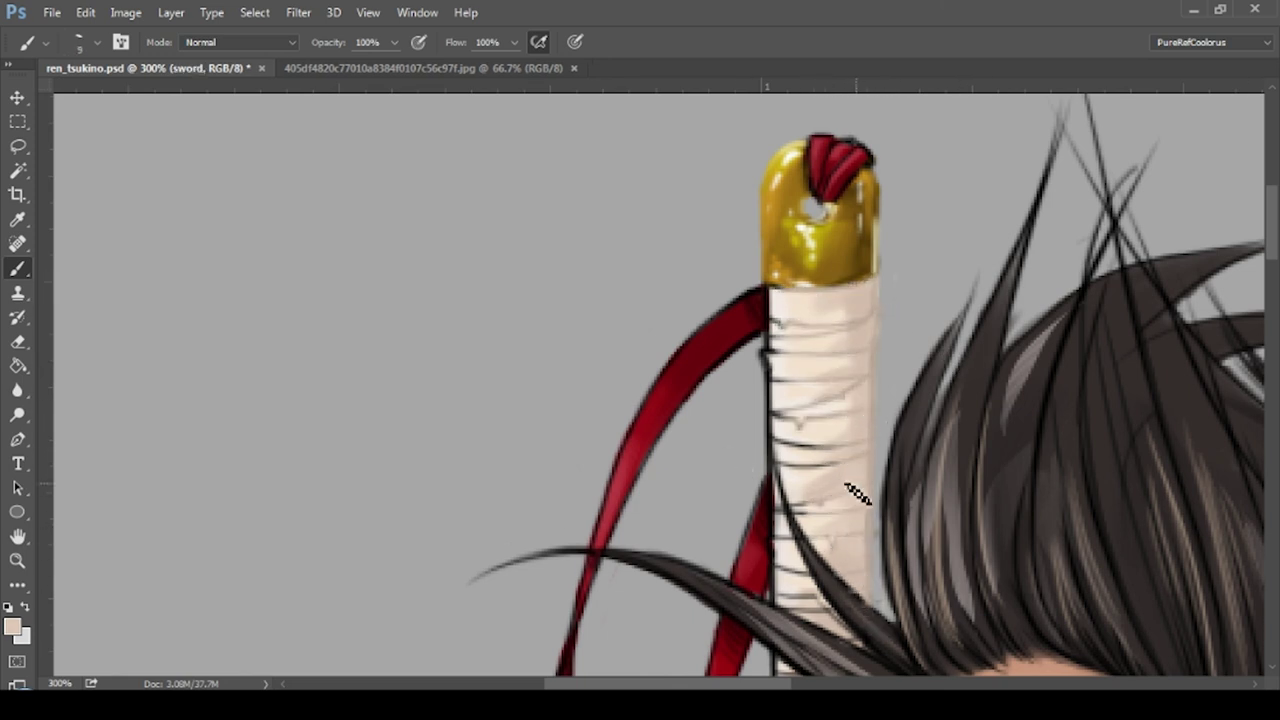
pyautogui.moveTo(893, 289); pyautogui.dragTo(885, 293)
pyautogui.keyDown('ctrl'); pyautogui.click(900, 294); pyautogui.keyUp('ctrl')
pyautogui.press(']')
pyautogui.press(']')
pyautogui.moveTo(900, 314); pyautogui.dragTo(830, 410)
pyautogui.scroll(-5, 790, 420)
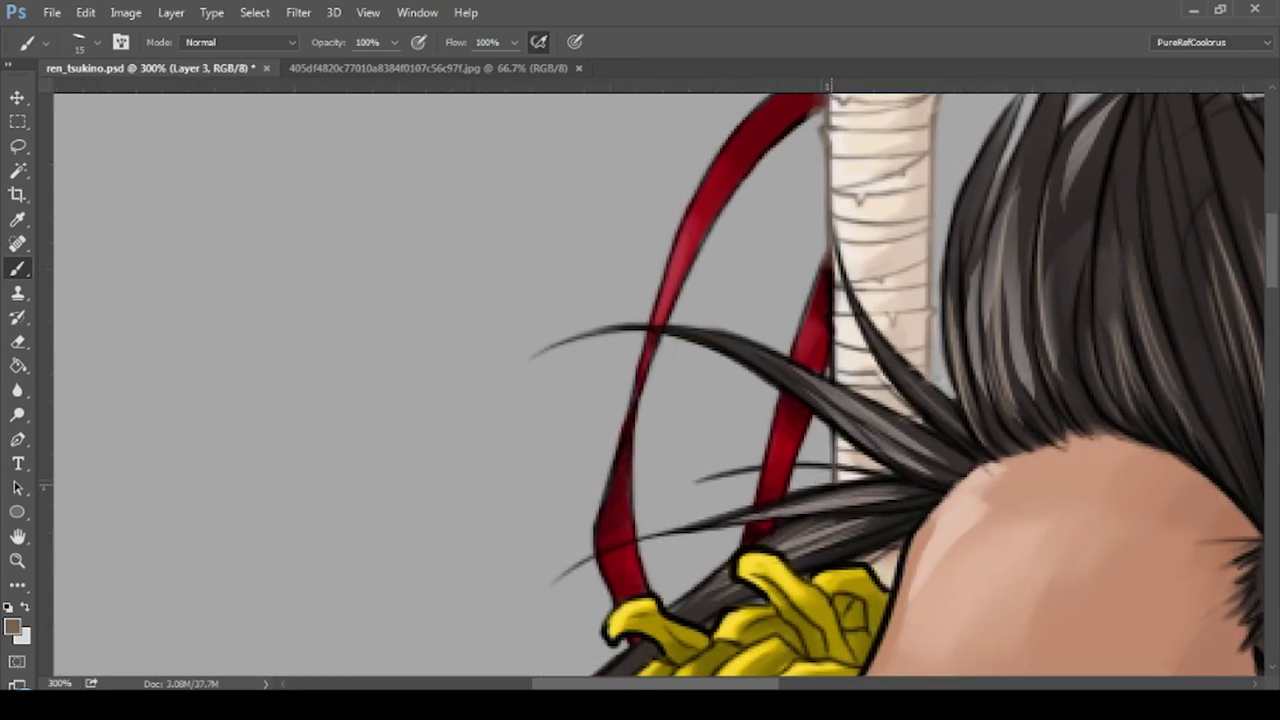
pyautogui.scroll(5, 833, 335)
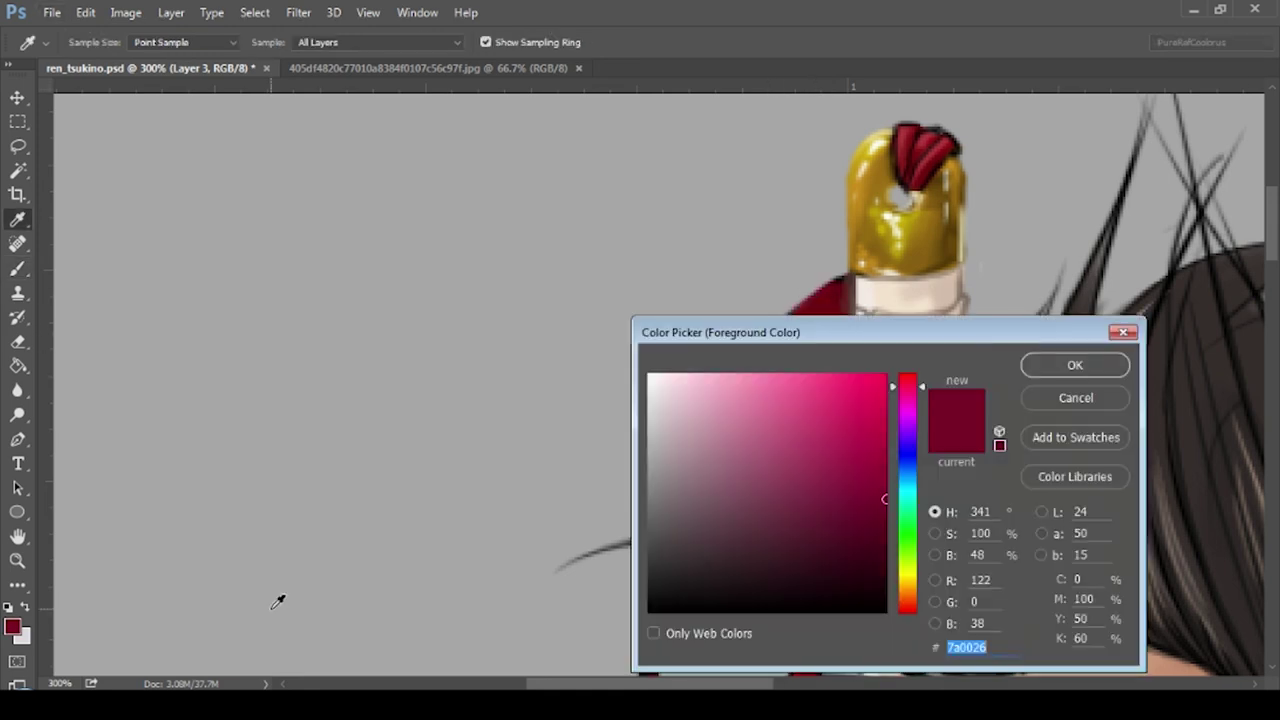
# - Switch between the sword, swordRibbon and Layer 3 layers and set a dark red colour
pyautogui.keyDown('alt'); pyautogui.click(857, 294); pyautogui.keyUp('alt')
pyautogui.keyDown('ctrl'); pyautogui.click(866, 516); pyautogui.keyUp('ctrl')
pyautogui.keyDown('alt'); pyautogui.click(866, 516); pyautogui.keyUp('alt')
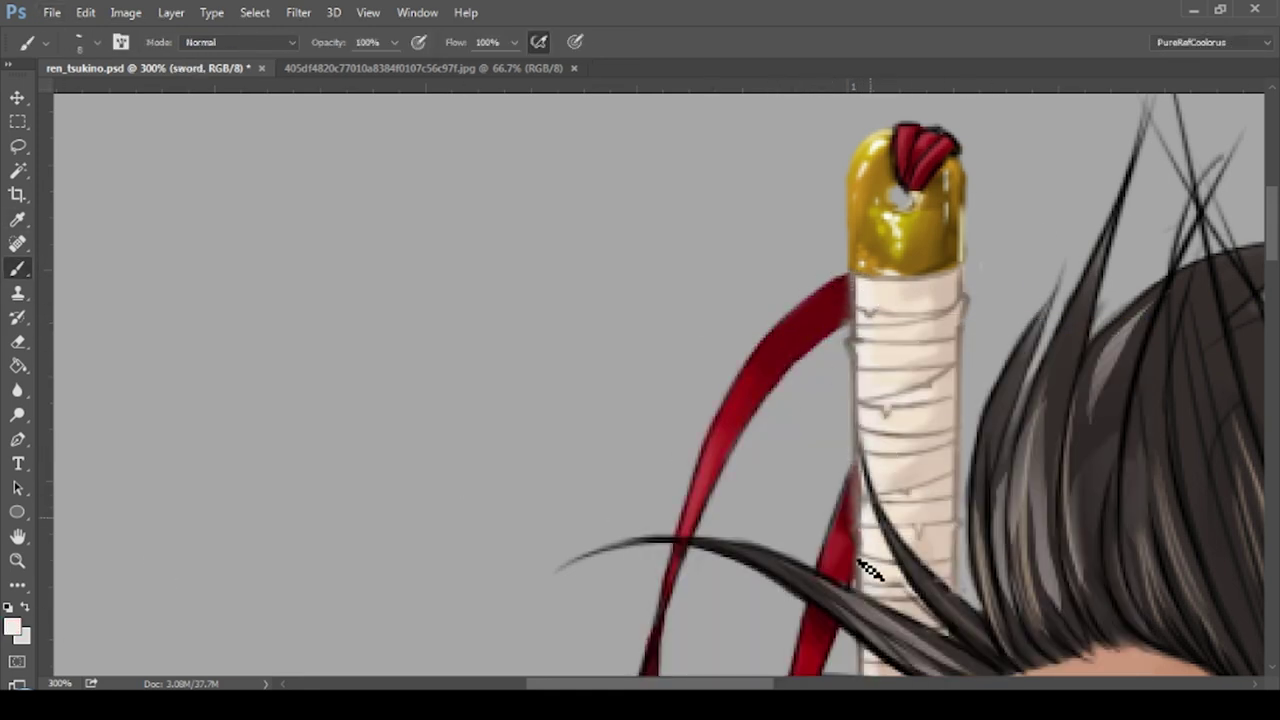
pyautogui.keyDown('ctrl'); pyautogui.click(862, 536); pyautogui.keyUp('ctrl')
pyautogui.moveTo(663, 606); pyautogui.dragTo(718, 416)
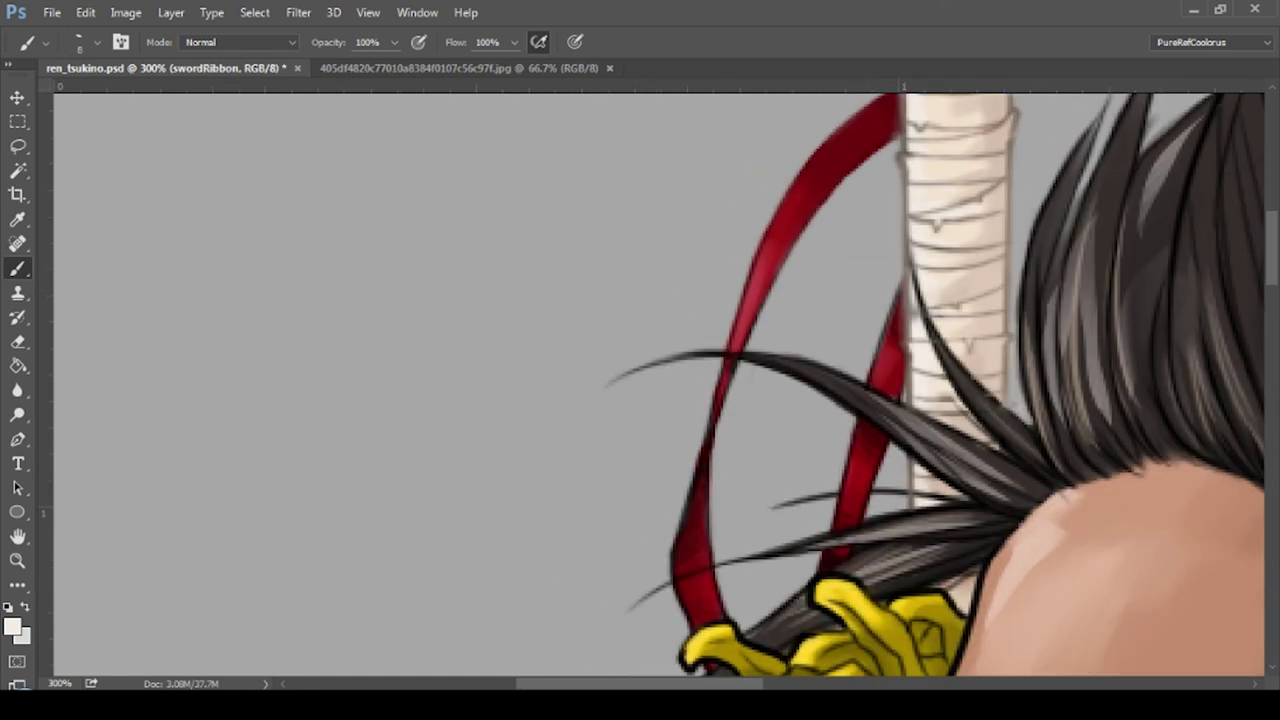
pyautogui.keyDown('ctrl'); pyautogui.click(700, 520); pyautogui.keyUp('ctrl')
pyautogui.click(12, 627)
pyautogui.click(1086, 366)
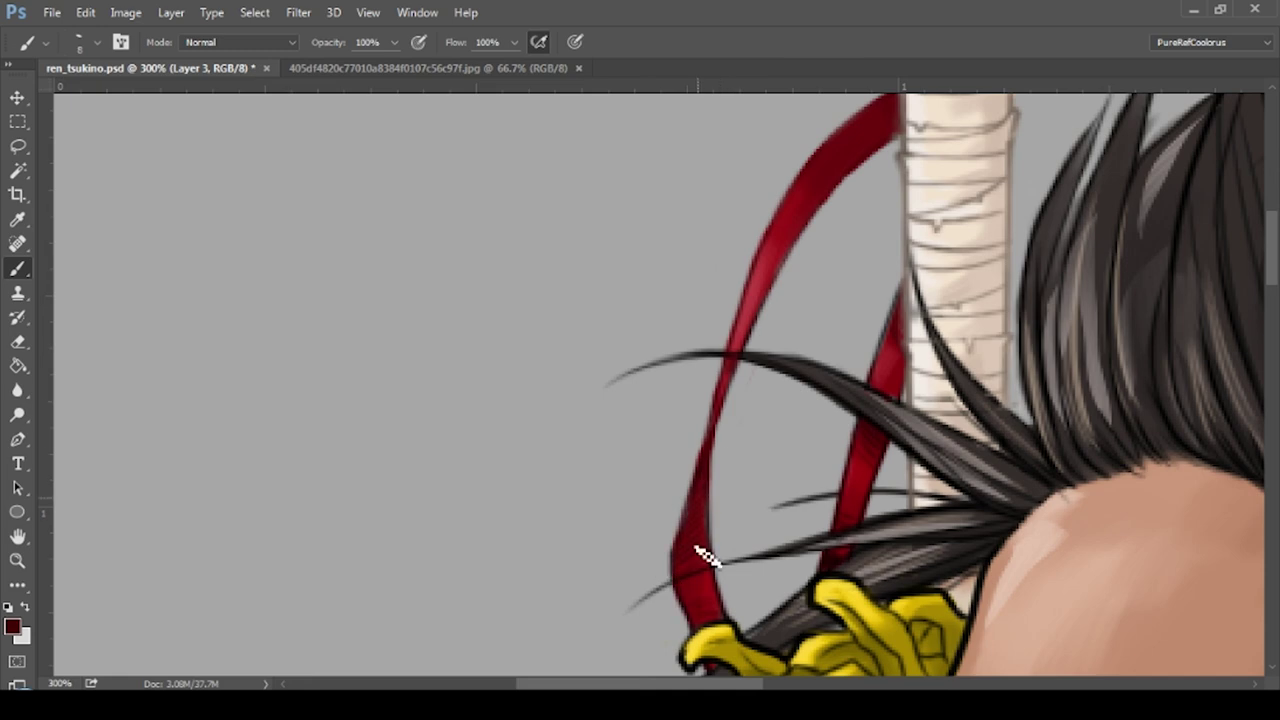
# - Navigate around the pommel and ribbon, then zoom in on the lower flower
pyautogui.moveTo(882, 133); pyautogui.dragTo(857, 318)
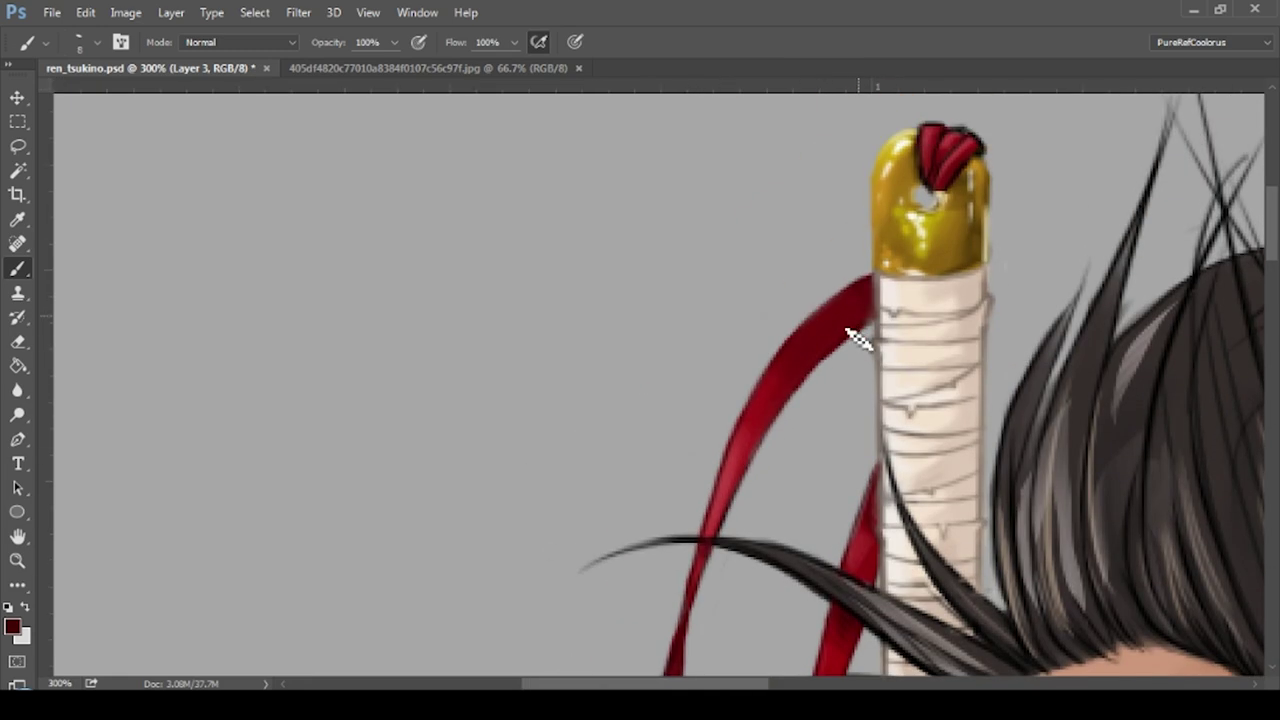
pyautogui.scroll(-5, 718, 612)
pyautogui.scroll(-5, 700, 640)
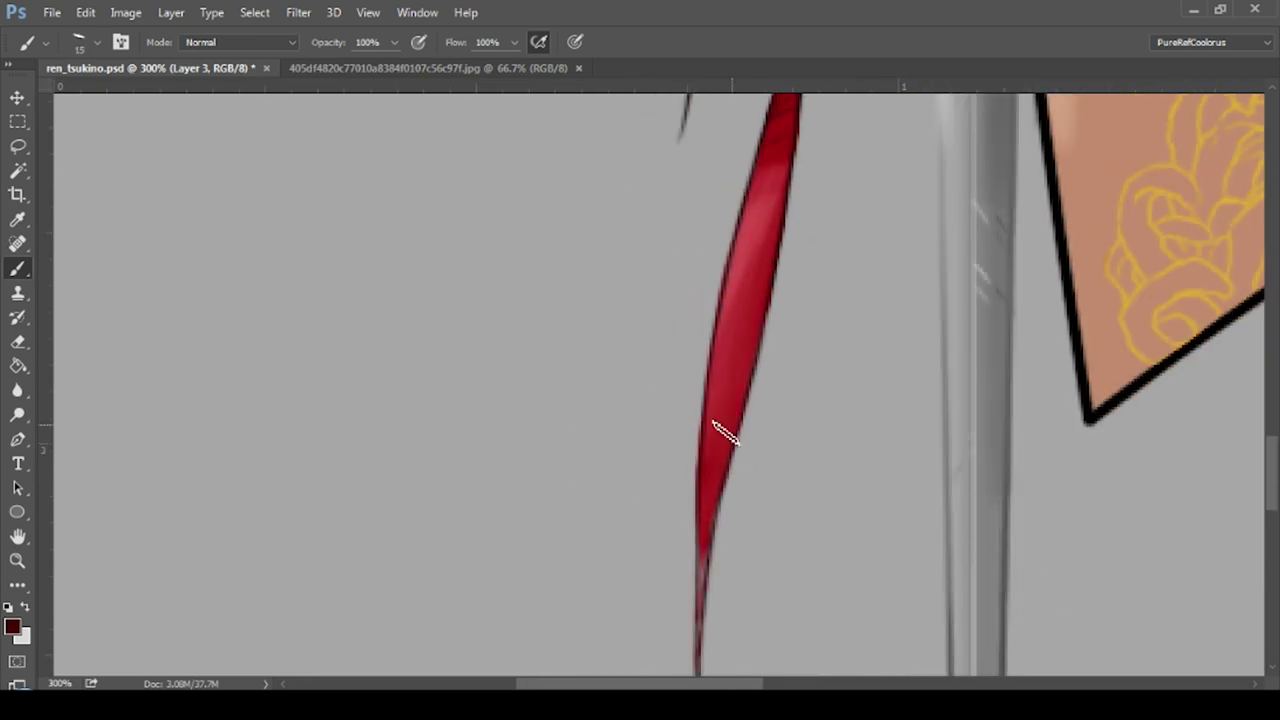
pyautogui.scroll(3, 695, 465)
pyautogui.scroll(5, 800, 398)
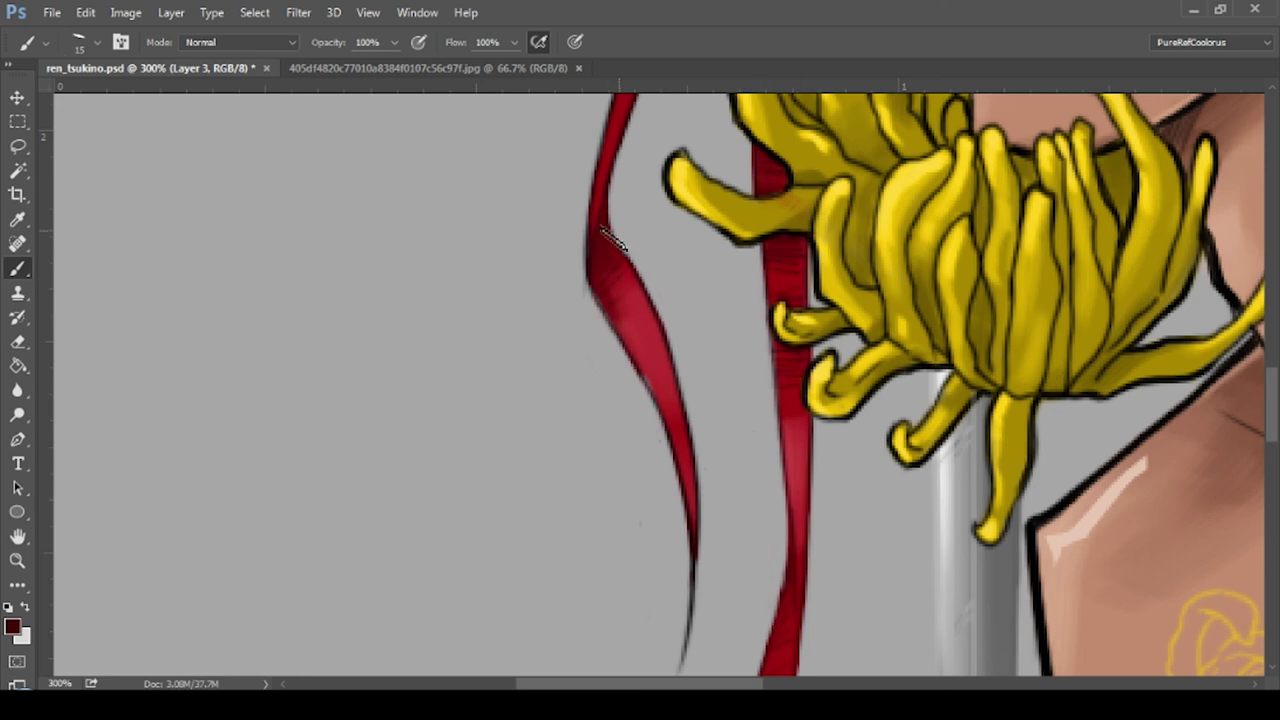
pyautogui.scroll(5, 644, 441)
pyautogui.scroll(-10, 712, 190)
pyautogui.scroll(-1, 690, 300)
pyautogui.scroll(15, 680, 380)
pyautogui.scroll(5, 666, 442)
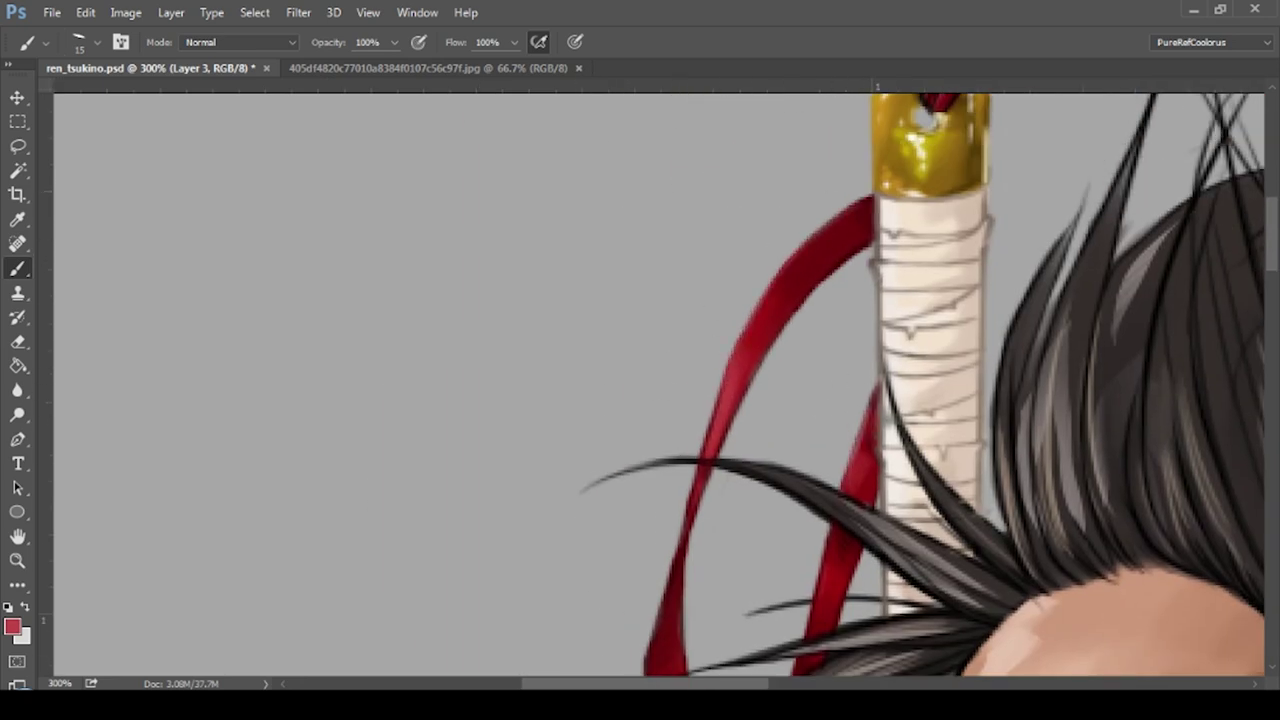
pyautogui.hotkey('ctrl', '-')
pyautogui.hotkey('ctrl', '-')
pyautogui.hotkey('ctrl', '-')
pyautogui.hscroll(-2, 826, 384)
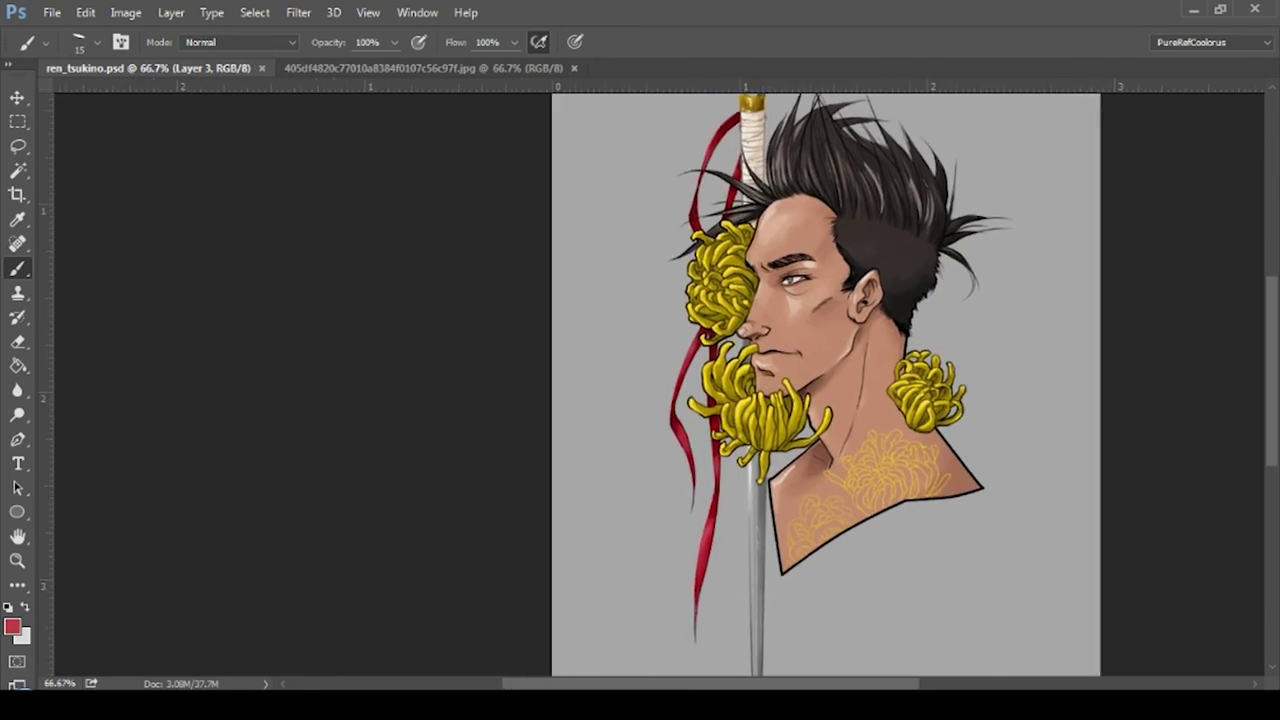
pyautogui.hotkey('ctrl', '+')
pyautogui.hotkey('ctrl', '+')
pyautogui.hotkey('ctrl', '+')
# - Sample the flower yellow and paint a petal on the lower flower, brush size 20
pyautogui.press('i')
pyautogui.click(677, 369)
pyautogui.click(12, 627)
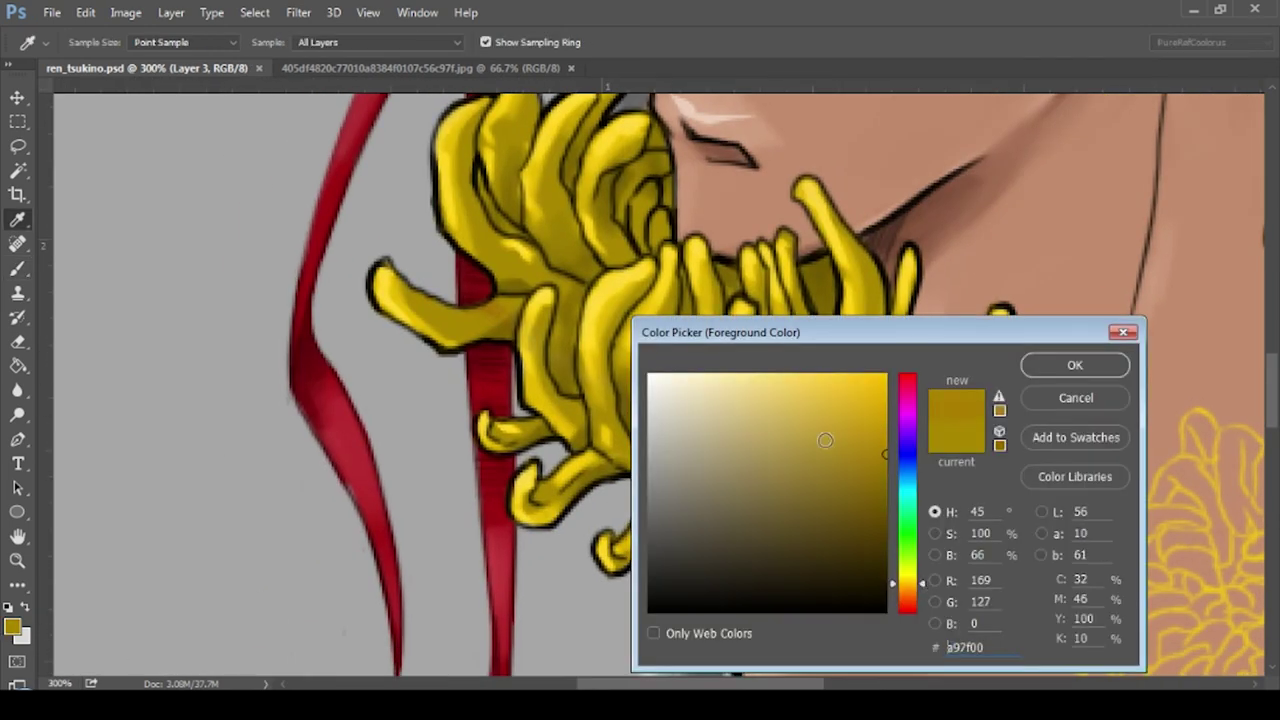
pyautogui.press('Return')
pyautogui.press('b')
pyautogui.moveTo(1000, 330)
pyautogui.mouseDown()
pyautogui.moveTo(855, 490)
pyautogui.moveTo(957, 434)
pyautogui.moveTo(734, 534)
pyautogui.moveTo(655, 500)
pyautogui.moveTo(560, 400)
pyautogui.mouseUp()
pyautogui.press(']')
# - On Layer 2, cover the dark neckline outline with sampled skin tones
pyautogui.hotkey('ctrl', '-')
pyautogui.hotkey('ctrl', '-')
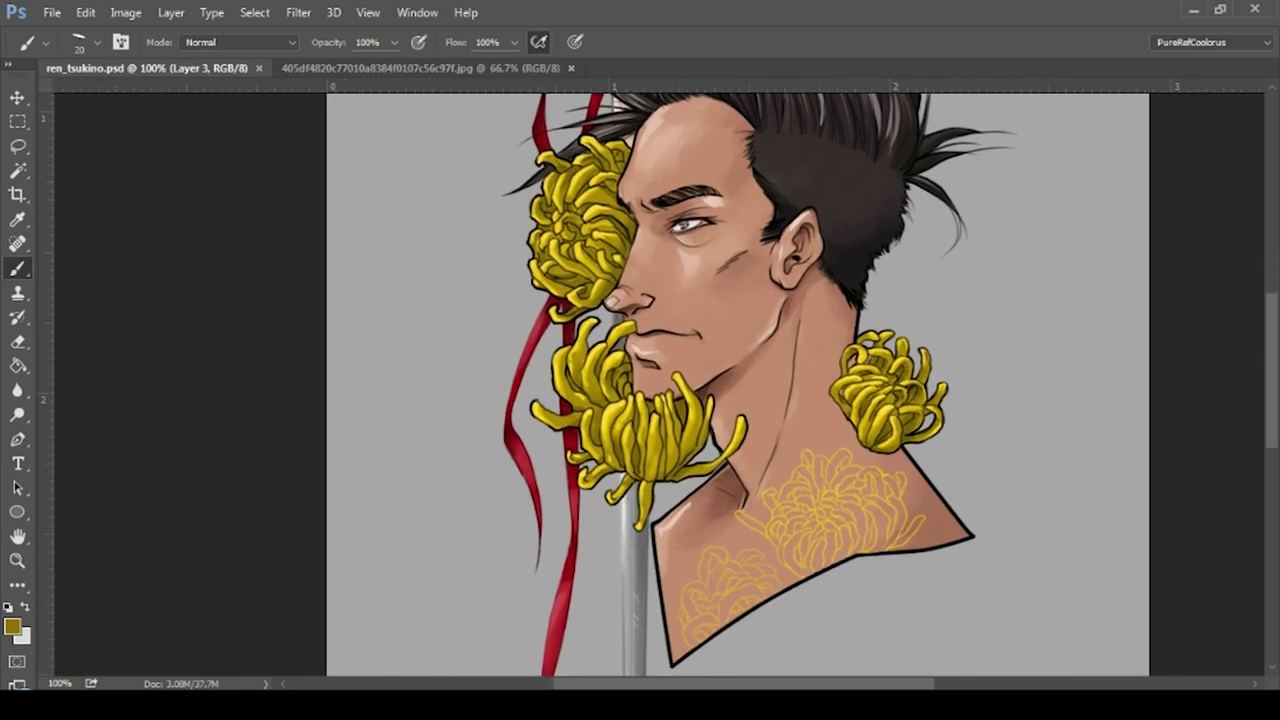
pyautogui.keyDown('alt'); pyautogui.click(848, 574); pyautogui.keyUp('alt')
pyautogui.click(13, 627)
pyautogui.press('Return')
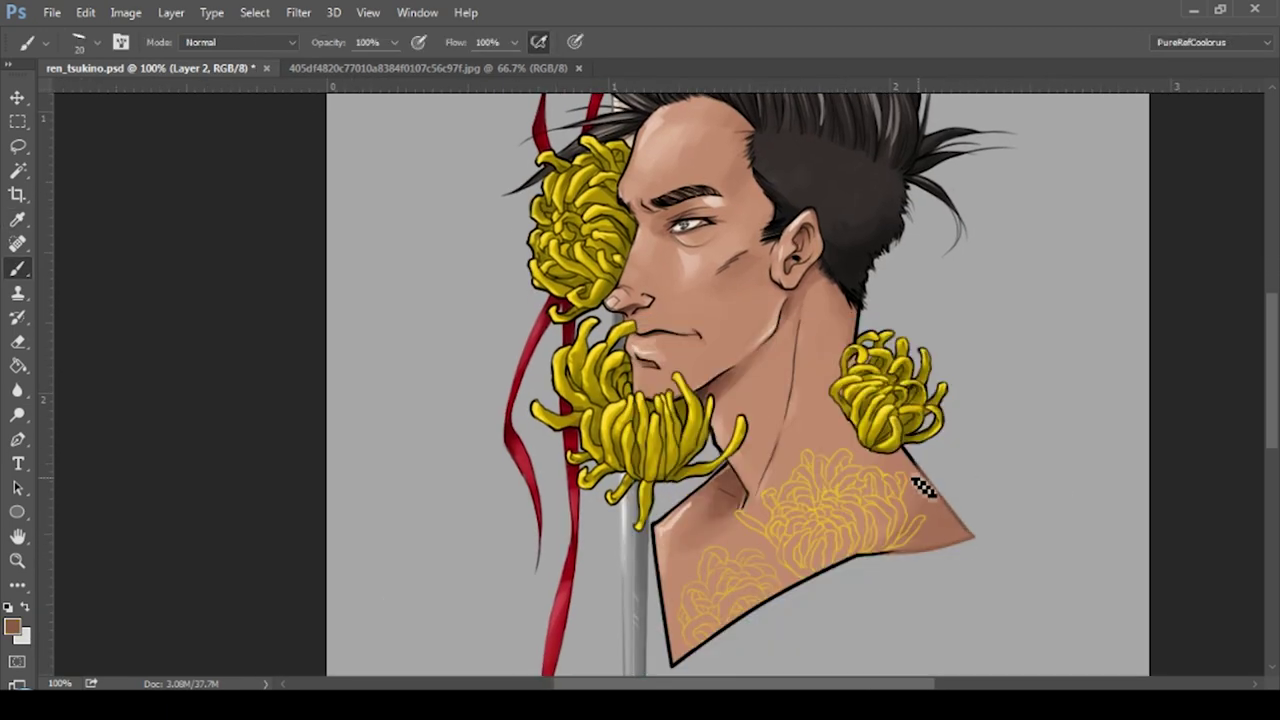
pyautogui.keyDown('alt'); pyautogui.click(685, 665); pyautogui.keyUp('alt')
pyautogui.keyDown('alt'); pyautogui.click(668, 588); pyautogui.keyUp('alt')
pyautogui.moveTo(668, 590); pyautogui.dragTo(670, 673)
pyautogui.moveTo(867, 560); pyautogui.dragTo(812, 572)
# - Cover the left neck outline in light peach and highlight the upper shoulder
pyautogui.keyDown('alt'); pyautogui.click(665, 522); pyautogui.keyUp('alt')
pyautogui.moveTo(677, 517); pyautogui.dragTo(681, 633)
pyautogui.moveTo(678, 553)
pyautogui.mouseDown()
pyautogui.moveTo(737, 511)
pyautogui.moveTo(735, 524)
pyautogui.mouseUp()
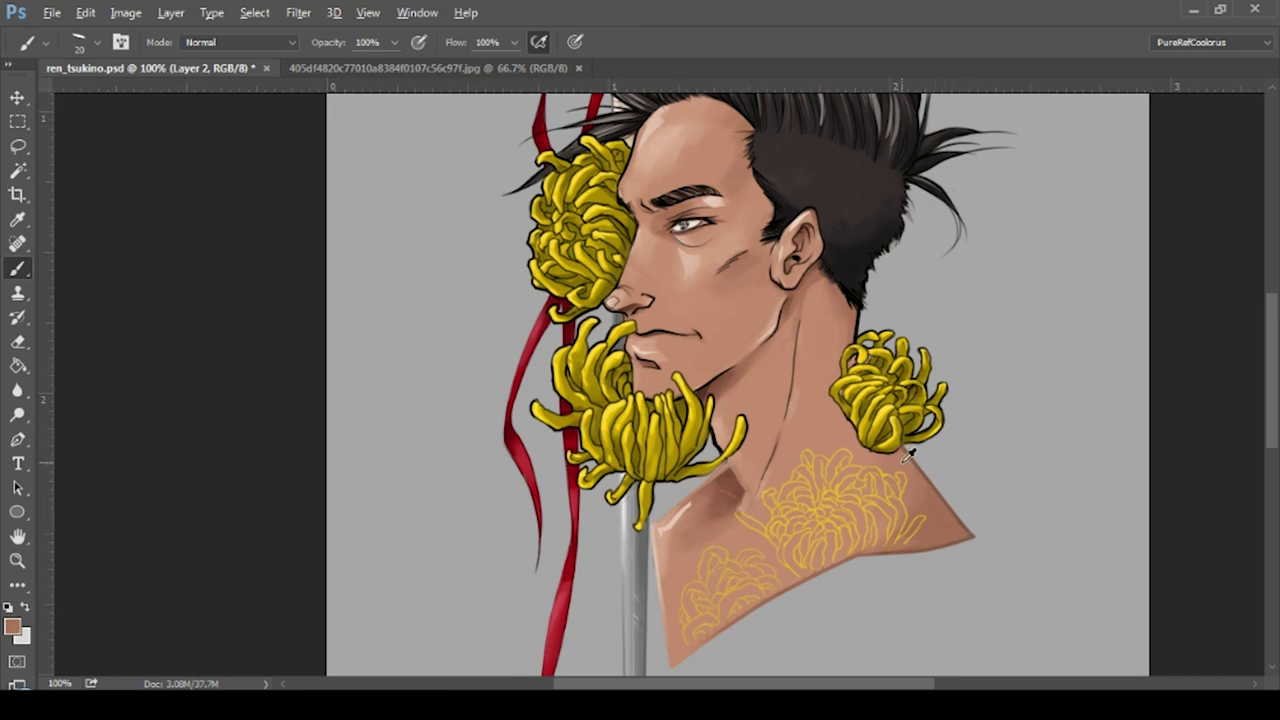
# - Draw a dark neck crease line with a 9 px brush
pyautogui.scroll(2, 665, 507)
pyautogui.keyDown('alt'); pyautogui.click(843, 282); pyautogui.keyUp('alt')
pyautogui.press('[')
pyautogui.press('[')
pyautogui.moveTo(930, 442); pyautogui.dragTo(905, 495)
pyautogui.moveTo(880, 374)
pyautogui.mouseDown()
pyautogui.moveTo(930, 445)
pyautogui.moveTo(880, 363)
pyautogui.moveTo(757, 437)
pyautogui.mouseUp()
# - Smooth the shoulder's lower edge in peach and darken the skin below the flower
pyautogui.keyDown('alt'); pyautogui.click(971, 430); pyautogui.keyUp('alt')
pyautogui.scroll(-5, 900, 440)
pyautogui.hscroll(5, 900, 440)
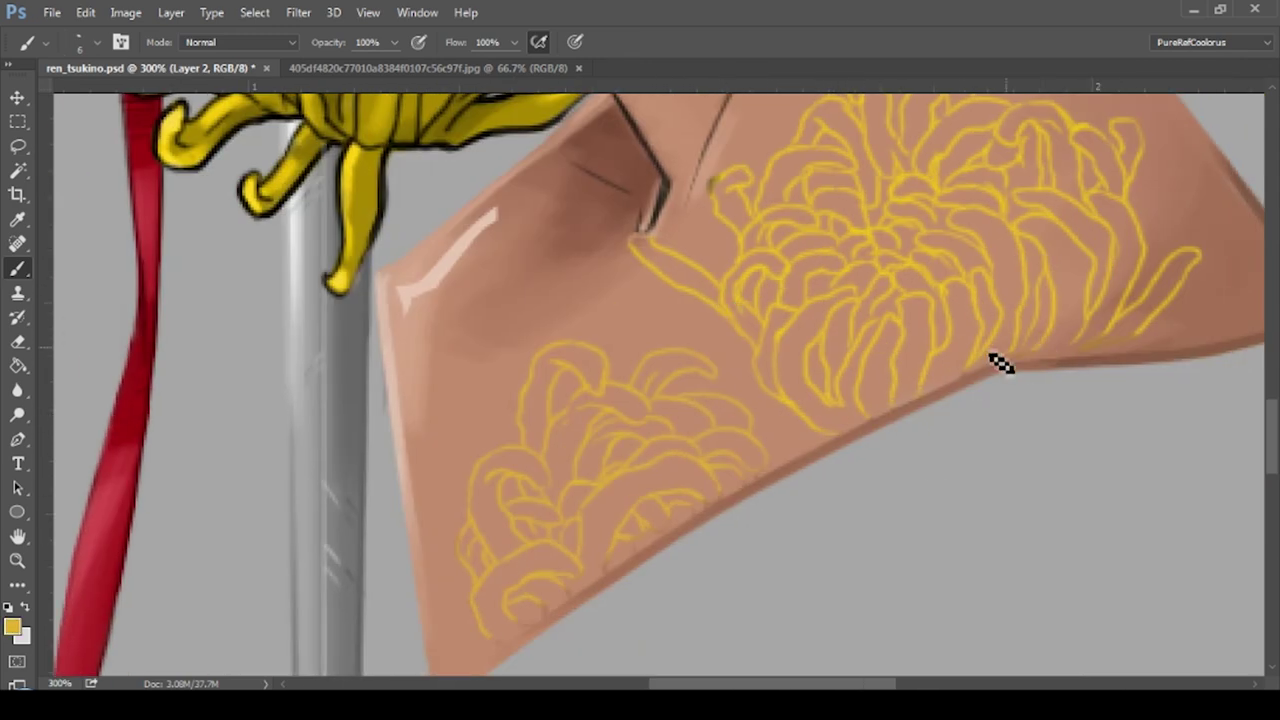
pyautogui.keyDown('alt'); pyautogui.click(657, 563); pyautogui.keyUp('alt')
pyautogui.moveTo(657, 563); pyautogui.dragTo(781, 468)
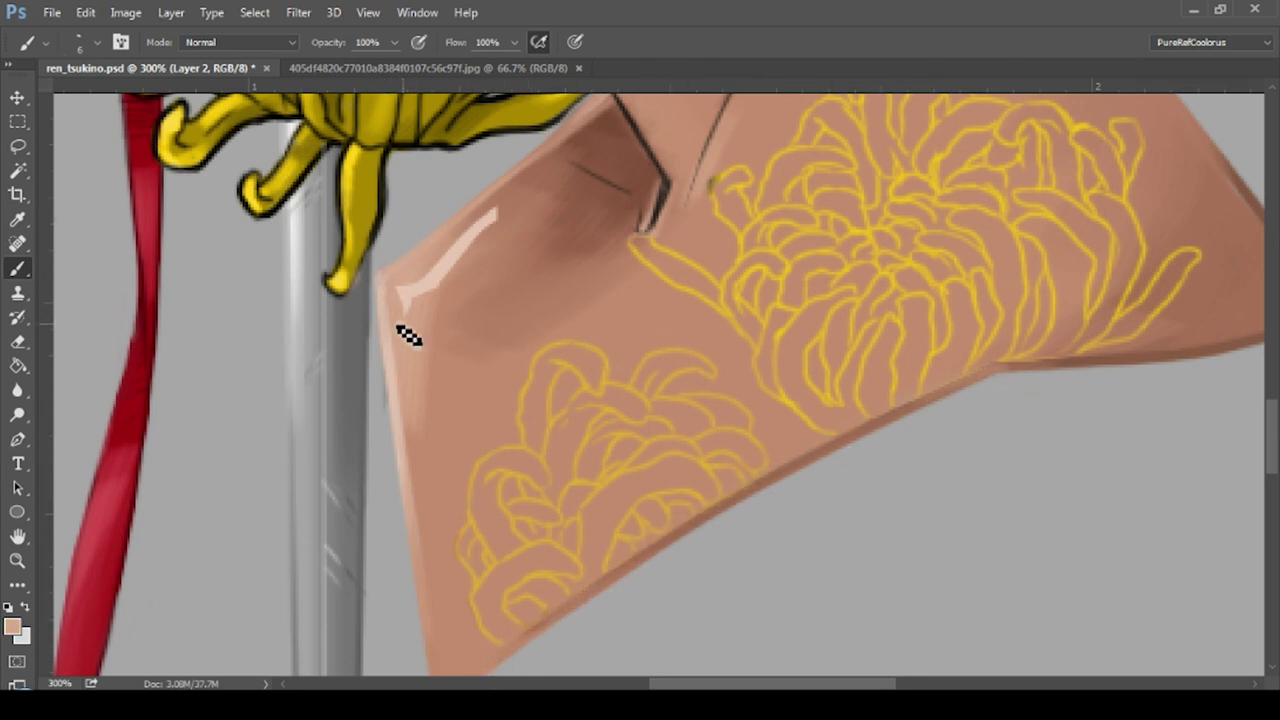
pyautogui.scroll(3, 694, 357)
pyautogui.moveTo(694, 357); pyautogui.dragTo(677, 389)
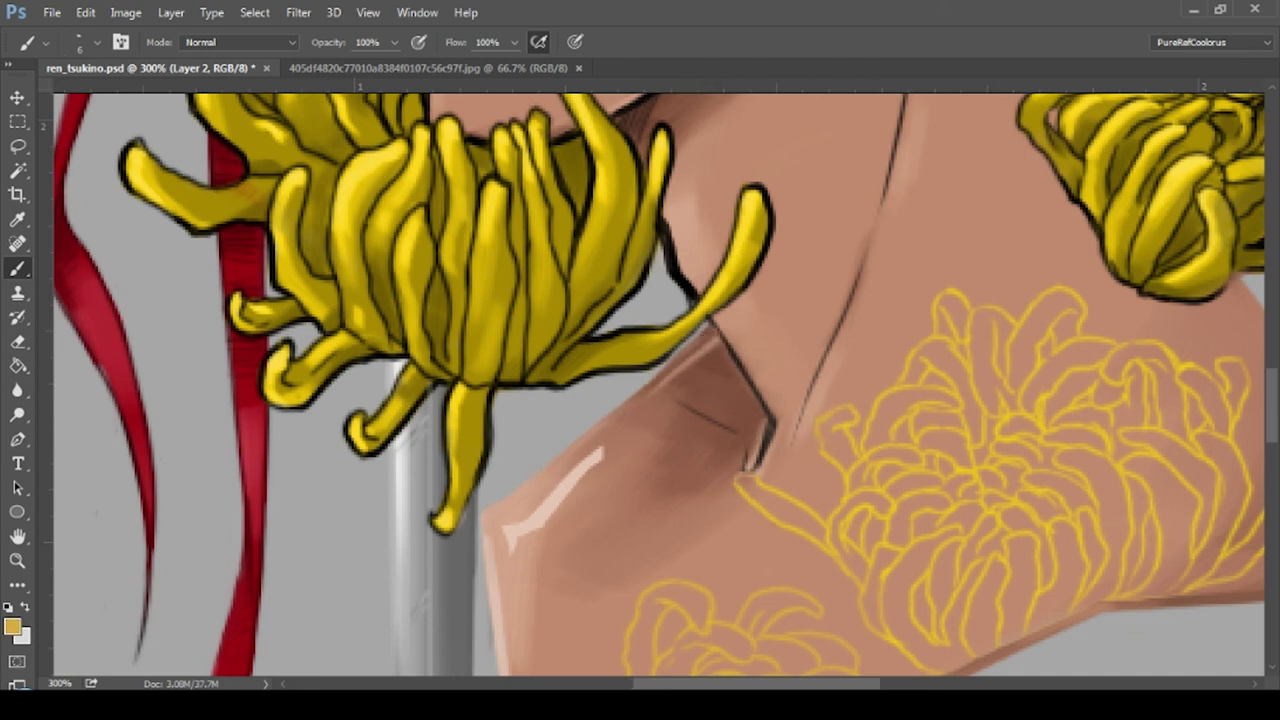
# - Sample light peach and dark brown skin tones around the painting, then check the whole illustration
pyautogui.hscroll(5, 870, 465)
pyautogui.scroll(3, 870, 465)
pyautogui.keyDown('alt'); pyautogui.click(857, 480); pyautogui.keyUp('alt')
pyautogui.scroll(5, 866, 498)
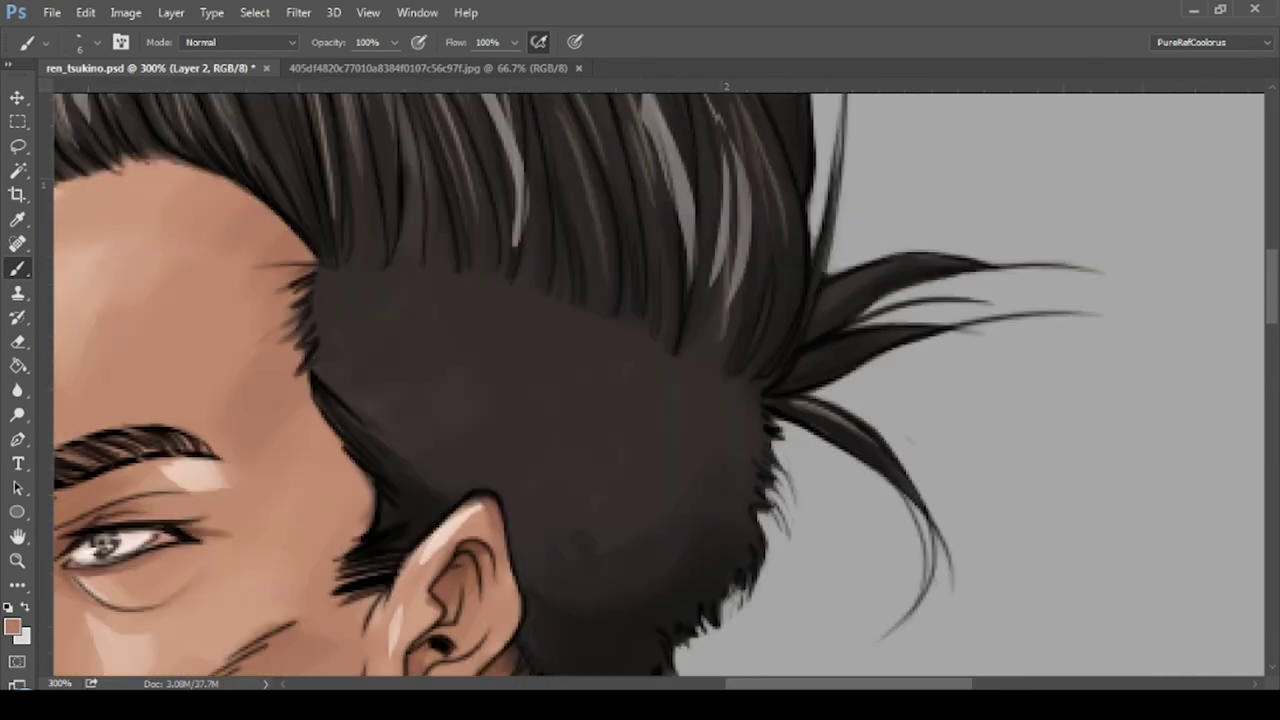
pyautogui.hscroll(-5, 866, 498)
pyautogui.scroll(-2, 866, 498)
pyautogui.keyDown('alt'); pyautogui.click(755, 140); pyautogui.keyUp('alt')
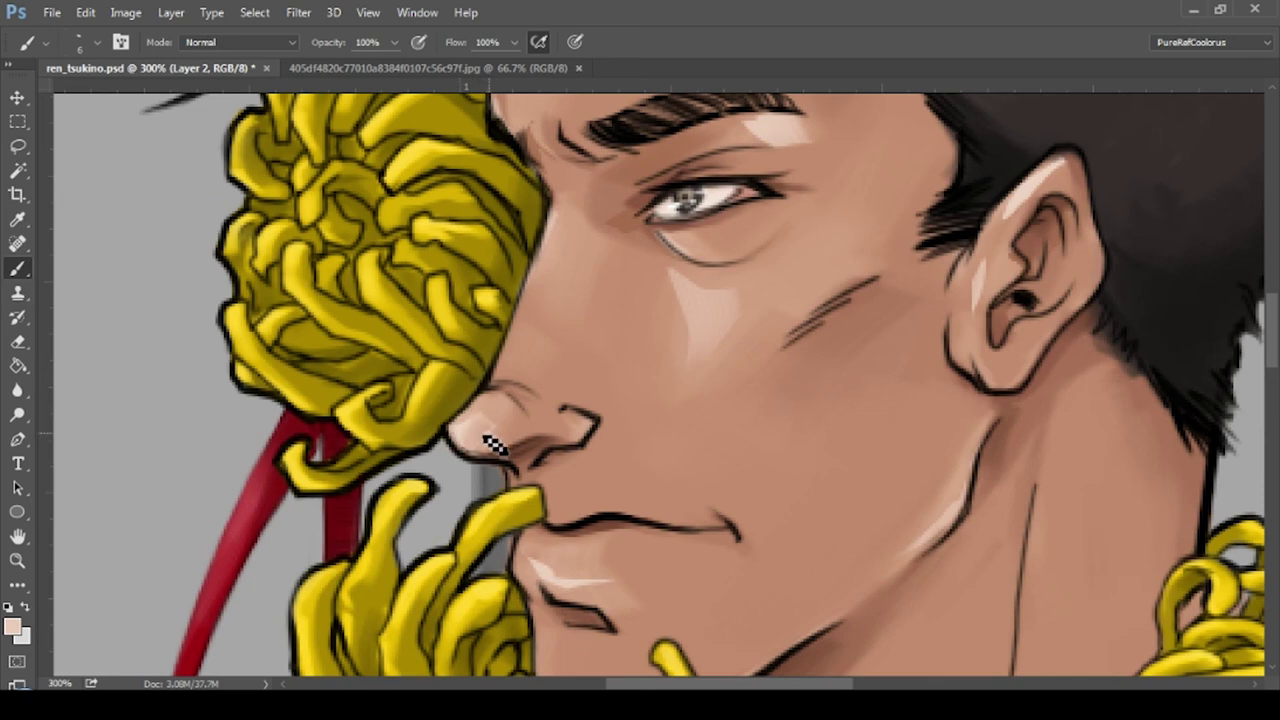
pyautogui.scroll(1, 495, 440)
pyautogui.hscroll(-1, 495, 440)
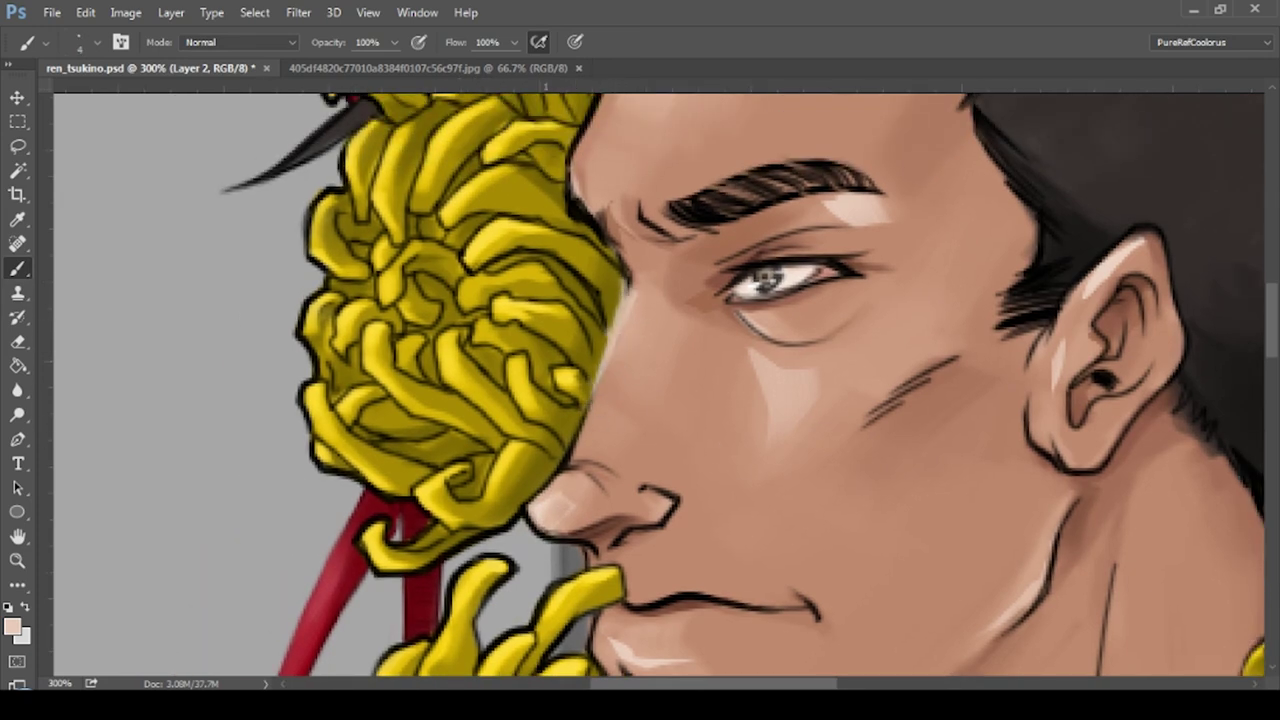
pyautogui.scroll(-2, 622, 332)
pyautogui.hscroll(1, 622, 332)
pyautogui.scroll(4, 660, 380)
pyautogui.hscroll(-2, 660, 380)
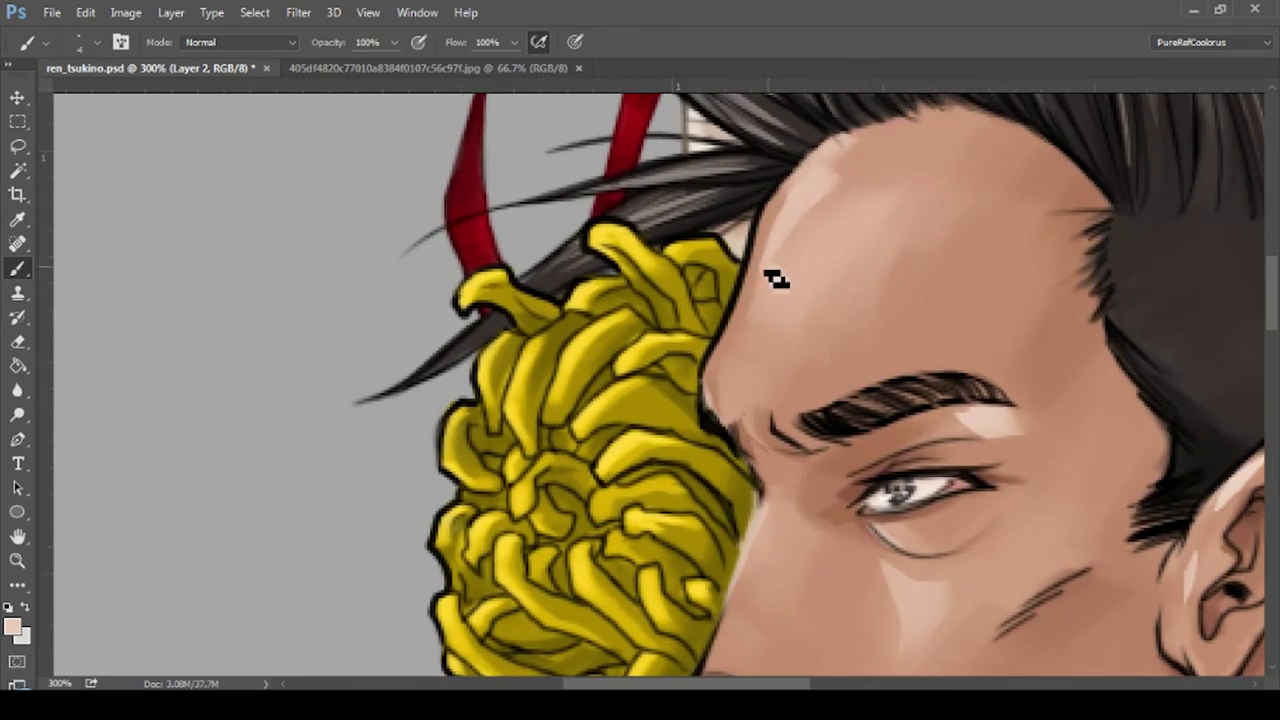
pyautogui.keyDown('alt'); pyautogui.click(998, 520); pyautogui.keyUp('alt')
pyautogui.moveTo(898, 490); pyautogui.dragTo(1228, 490)
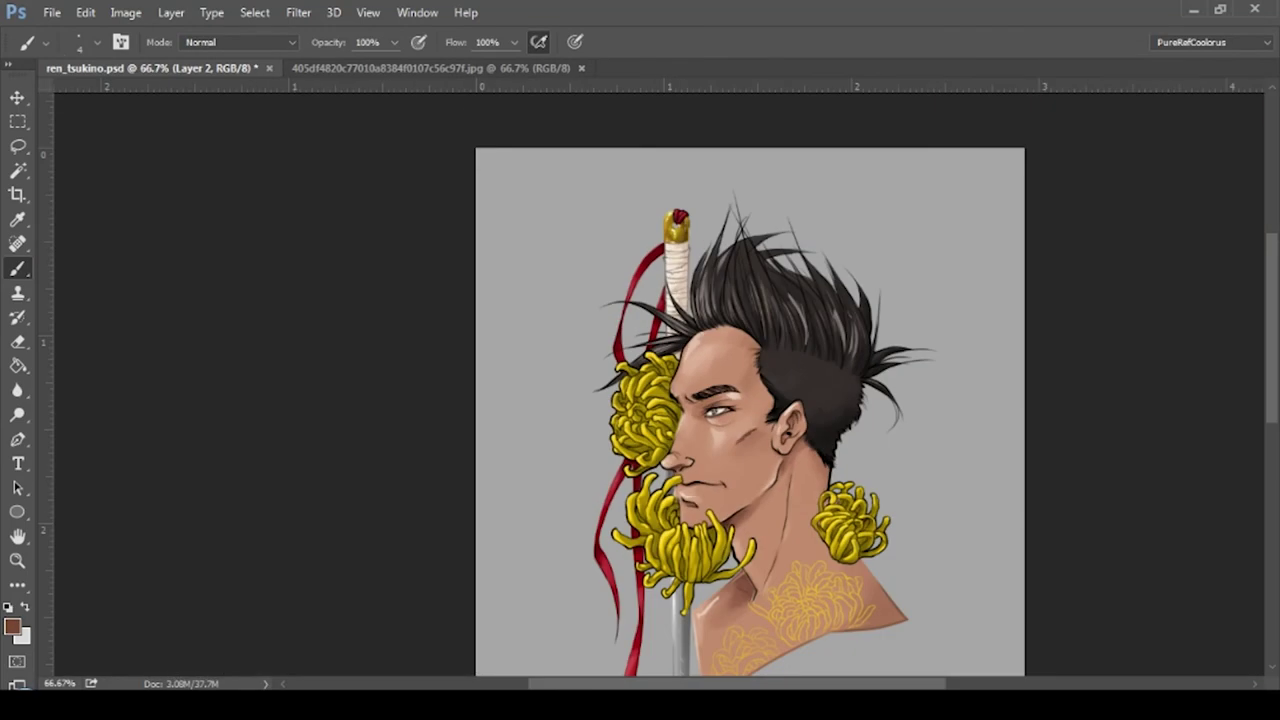
# - Select the white copy layer and apply Pixelate > Crystallize to it
pyautogui.keyDown('ctrl'); pyautogui.click(754, 563); pyautogui.keyUp('ctrl')
pyautogui.hscroll(3, 726, 486)
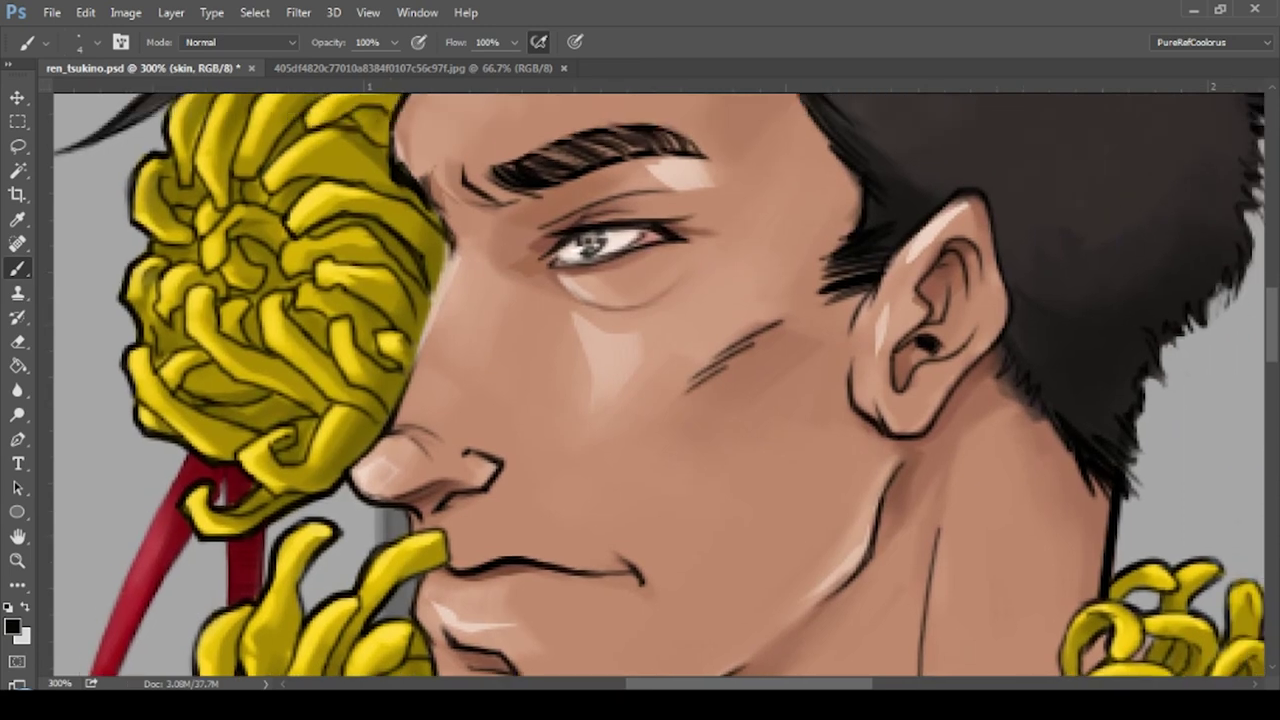
pyautogui.hotkey('ctrl', '-')
pyautogui.hotkey('ctrl', '-')
pyautogui.hotkey('ctrl', '-')
pyautogui.hotkey('ctrl', '-')
pyautogui.hotkey('ctrl', '-')
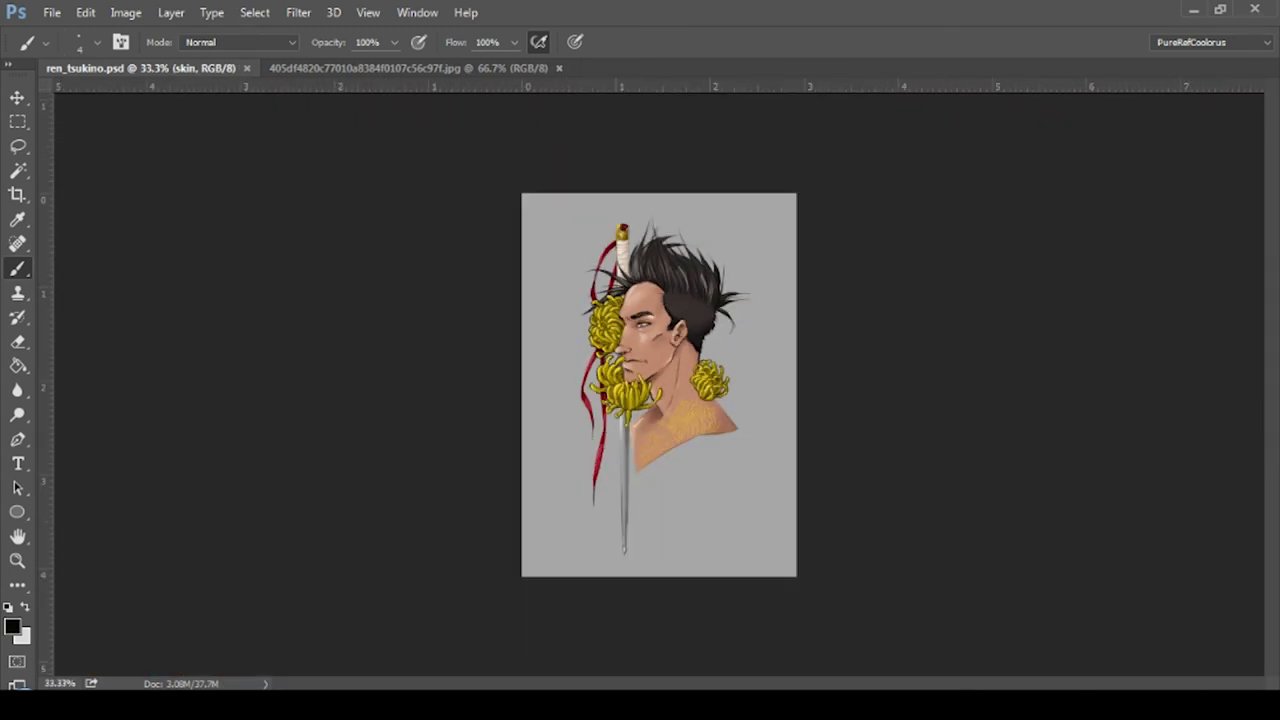
pyautogui.hotkey('alt', ']')
pyautogui.hotkey('alt', ']')
pyautogui.hotkey('alt', ']')
pyautogui.hotkey('ctrl', 'j')
pyautogui.click(299, 12)
pyautogui.click(318, 31)
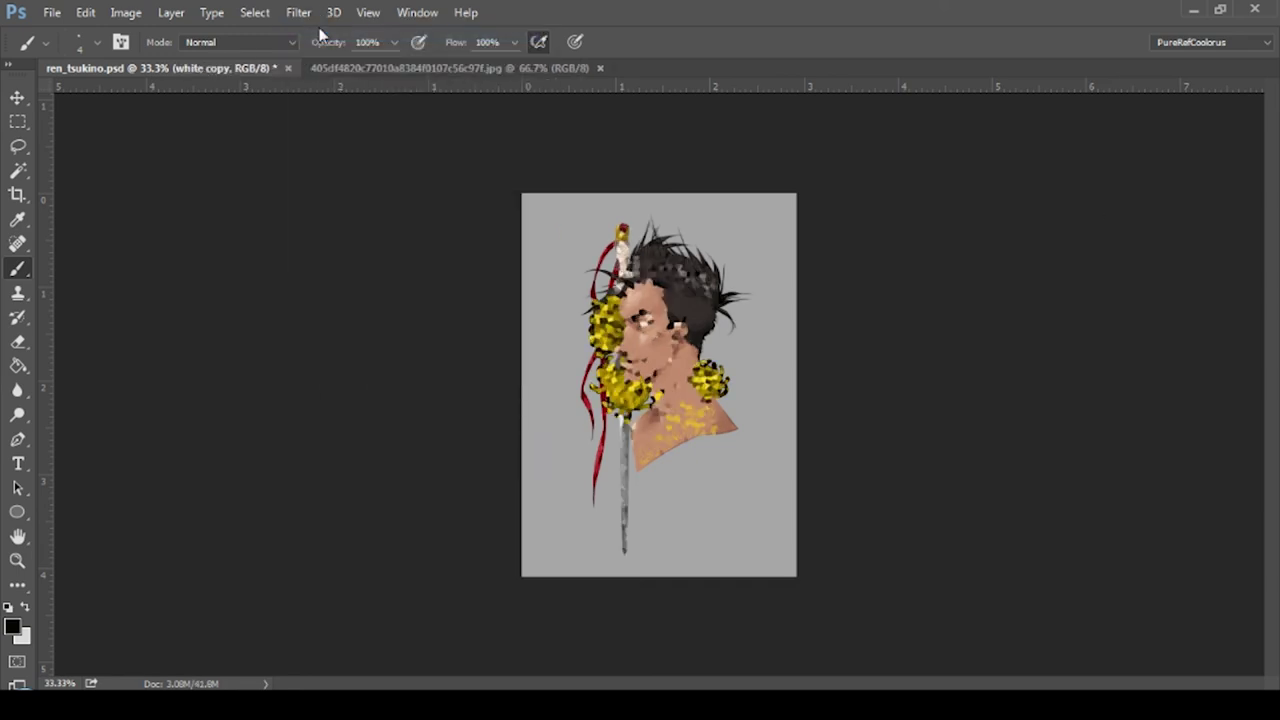
pyautogui.hotkey('ctrl', '+')
pyautogui.hotkey('ctrl', '+')
pyautogui.hotkey('ctrl', '+')
pyautogui.hotkey('ctrl', '-')
# - Scale the crystallized copy up to about 116% behind the figure
pyautogui.hotkey('ctrl', 't')
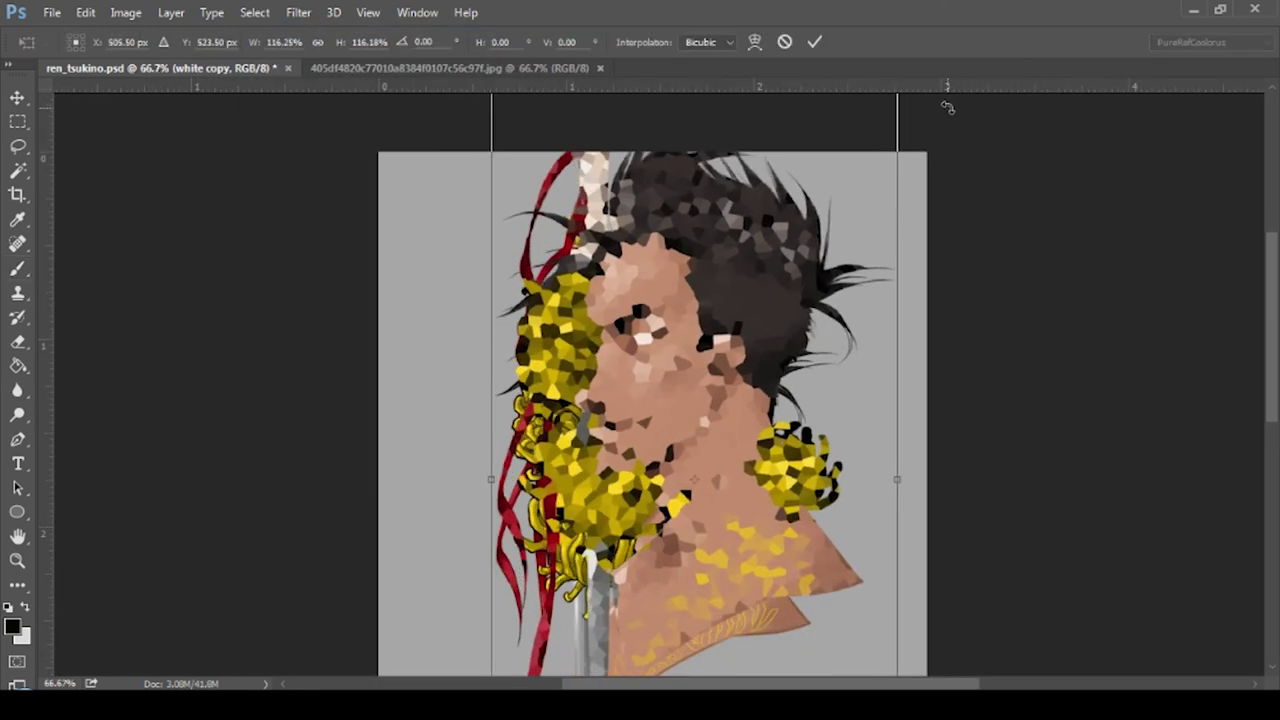
pyautogui.moveTo(943, 109); pyautogui.dragTo(722, 378)
pyautogui.press('Return')
pyautogui.press('b')
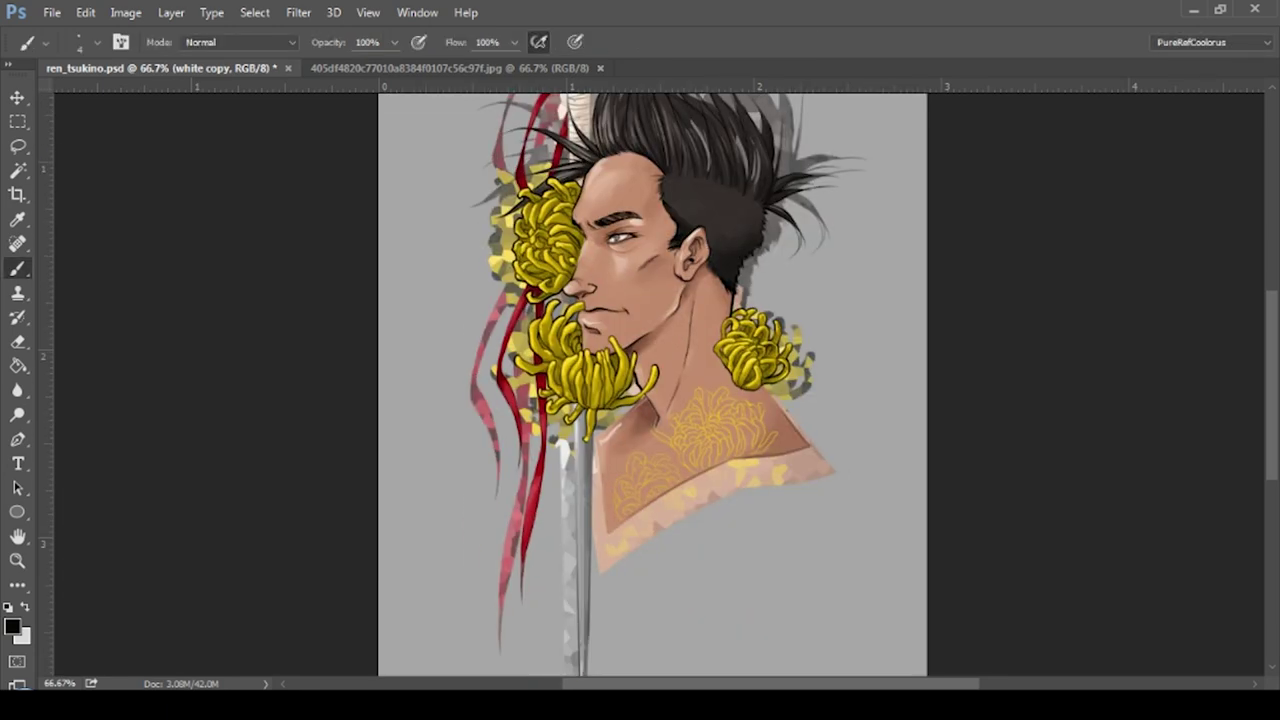
# - Fill the background with a red-orange gradient and shift the red splatter right
pyautogui.hotkey('ctrl', '-')
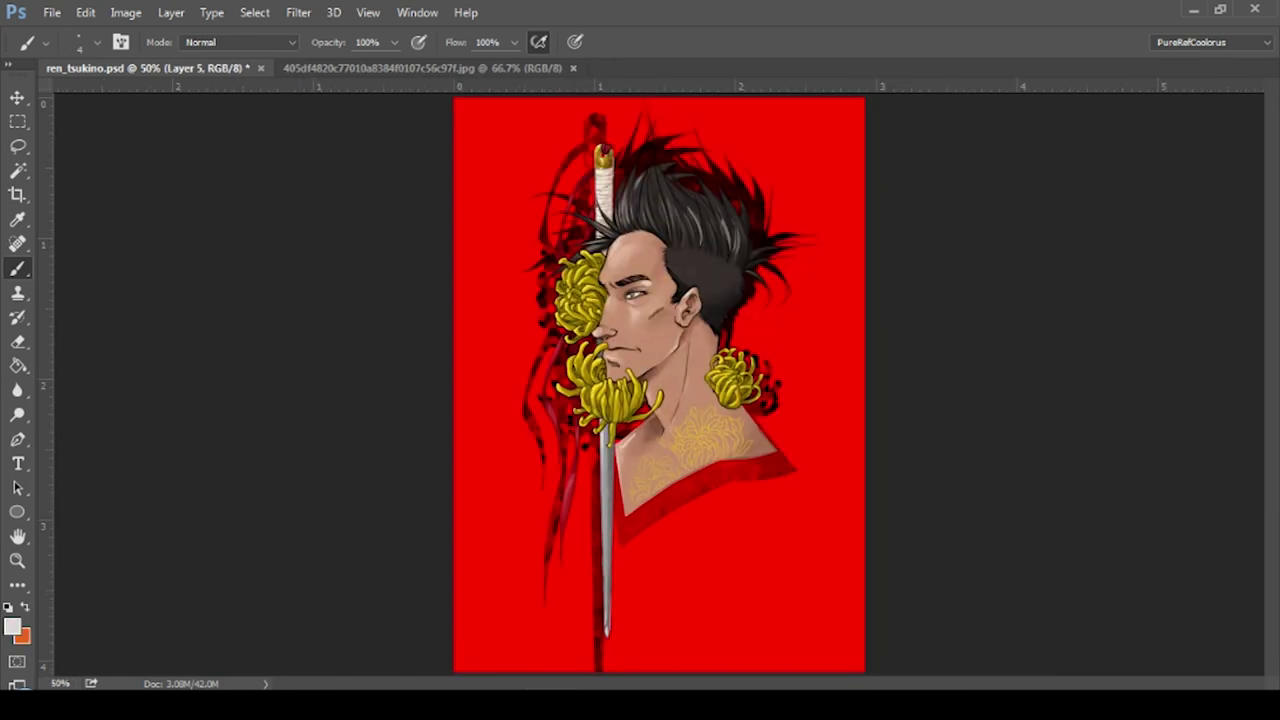
pyautogui.press('g')
pyautogui.moveTo(659, 127)
pyautogui.mouseDown()
pyautogui.moveTo(663, 586)
pyautogui.moveTo(666, 110)
pyautogui.mouseUp()
pyautogui.hotkey('alt', ']')
pyautogui.press('v')
pyautogui.moveTo(689, 410)
pyautogui.mouseDown()
pyautogui.moveTo(986, 625)
pyautogui.moveTo(722, 388)
pyautogui.mouseUp()
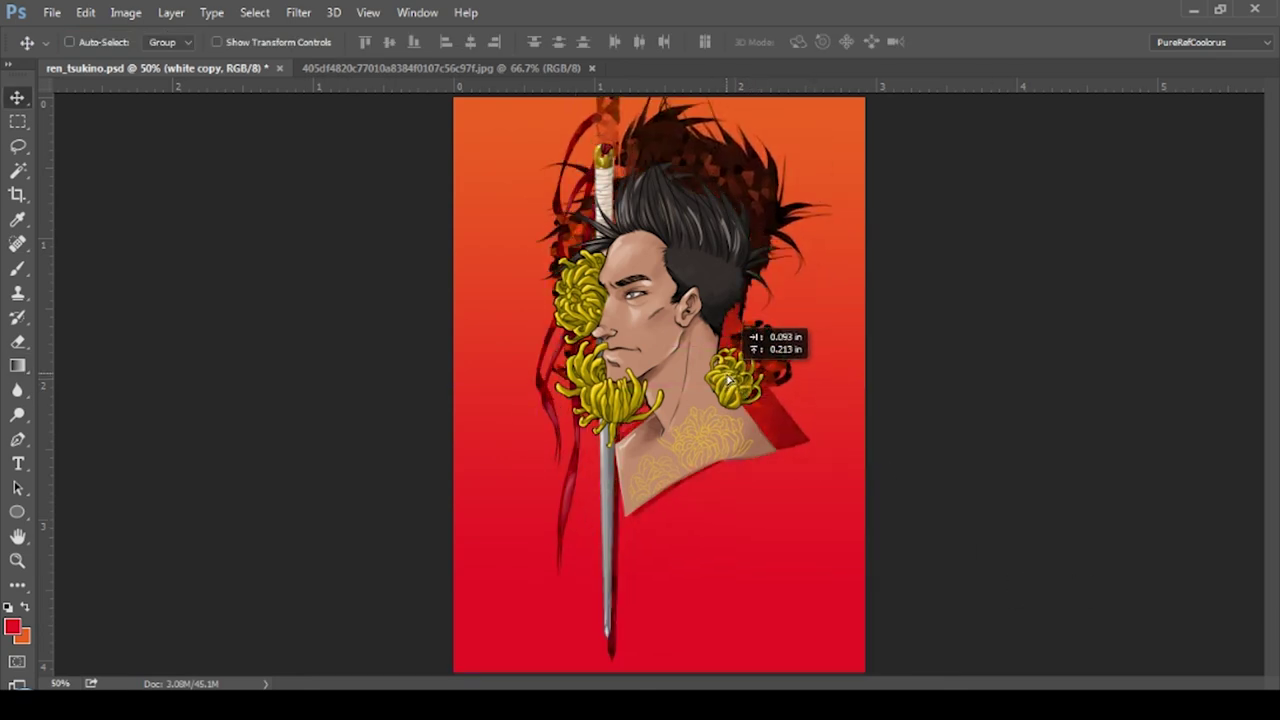
pyautogui.hotkey('ctrl', '-')
# - Set the canvas height to 4.5 in Canvas Size
pyautogui.click(125, 12)
pyautogui.click(186, 166)
pyautogui.press('Escape')
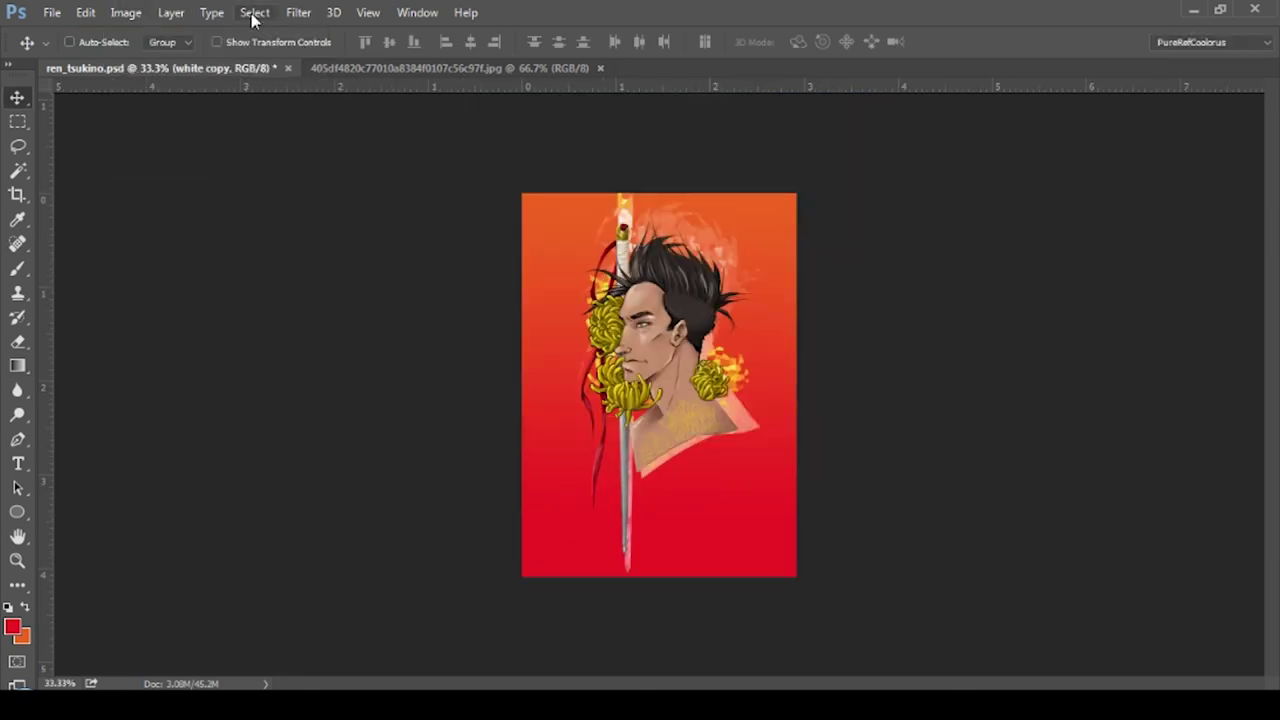
pyautogui.click(253, 14)
pyautogui.click(171, 162)
pyautogui.write('4.5')
pyautogui.press('Return')
# - Redraw the background gradient with orange at the top and red at the bottom
pyautogui.press('g')
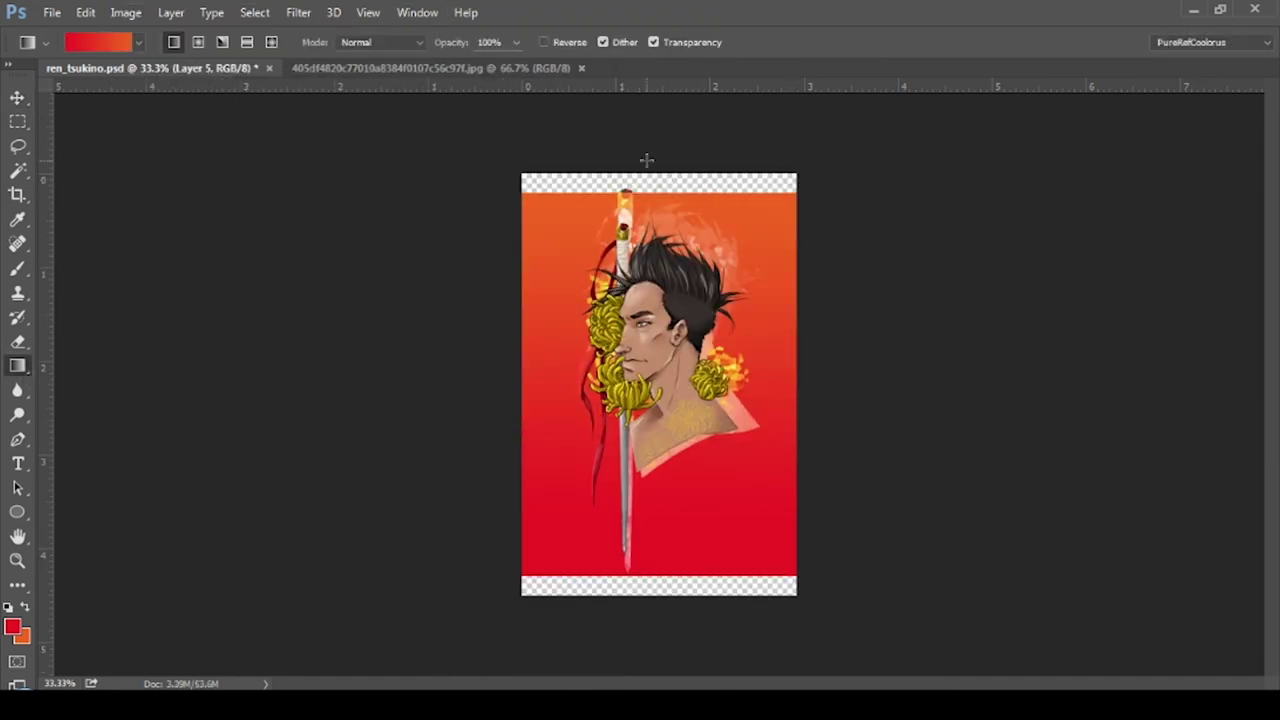
pyautogui.moveTo(648, 240); pyautogui.dragTo(652, 587)
pyautogui.moveTo(646, 243); pyautogui.dragTo(646, 243)
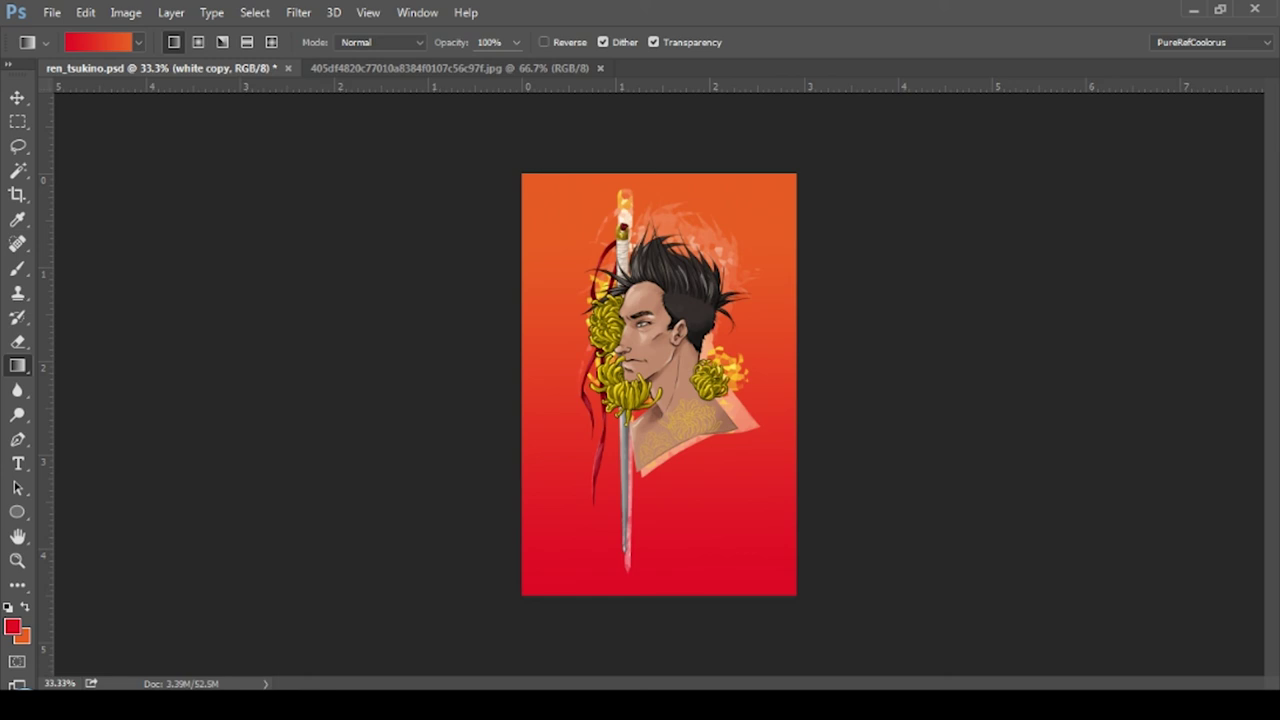
pyautogui.hotkey('ctrl', 'z')
pyautogui.hotkey('ctrl', 'z')
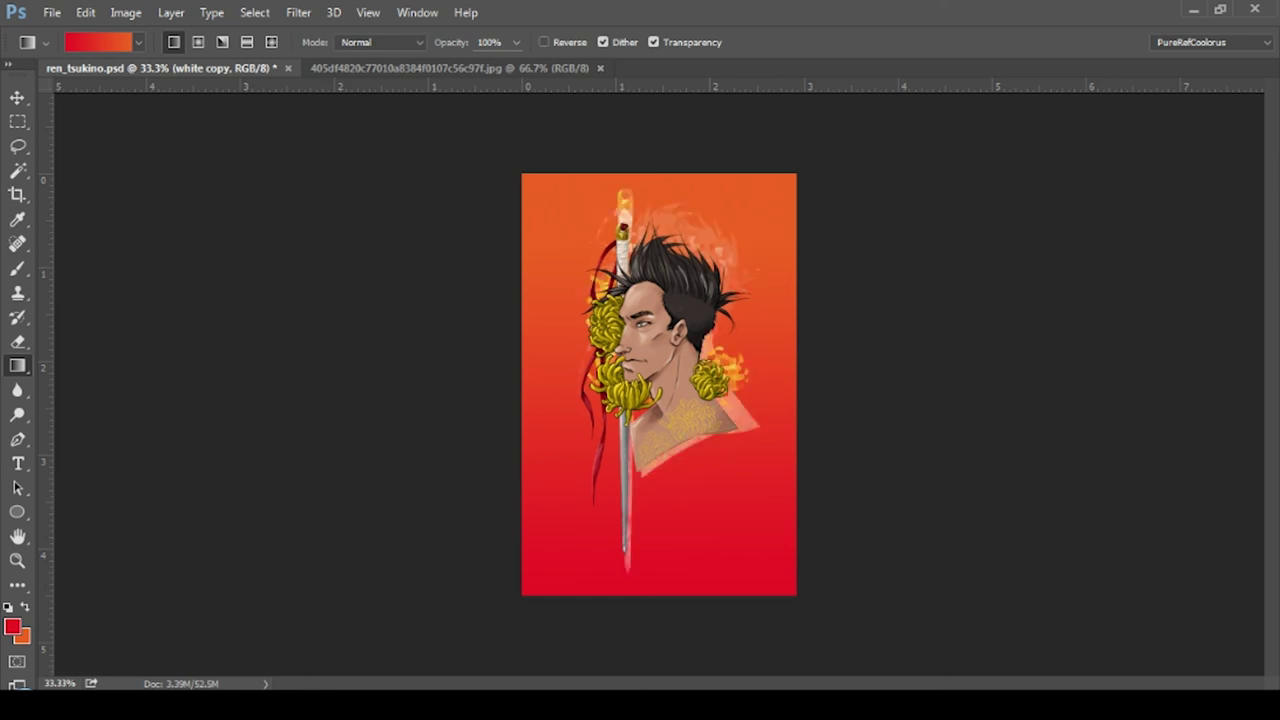
pyautogui.hotkey('ctrl', 'z')
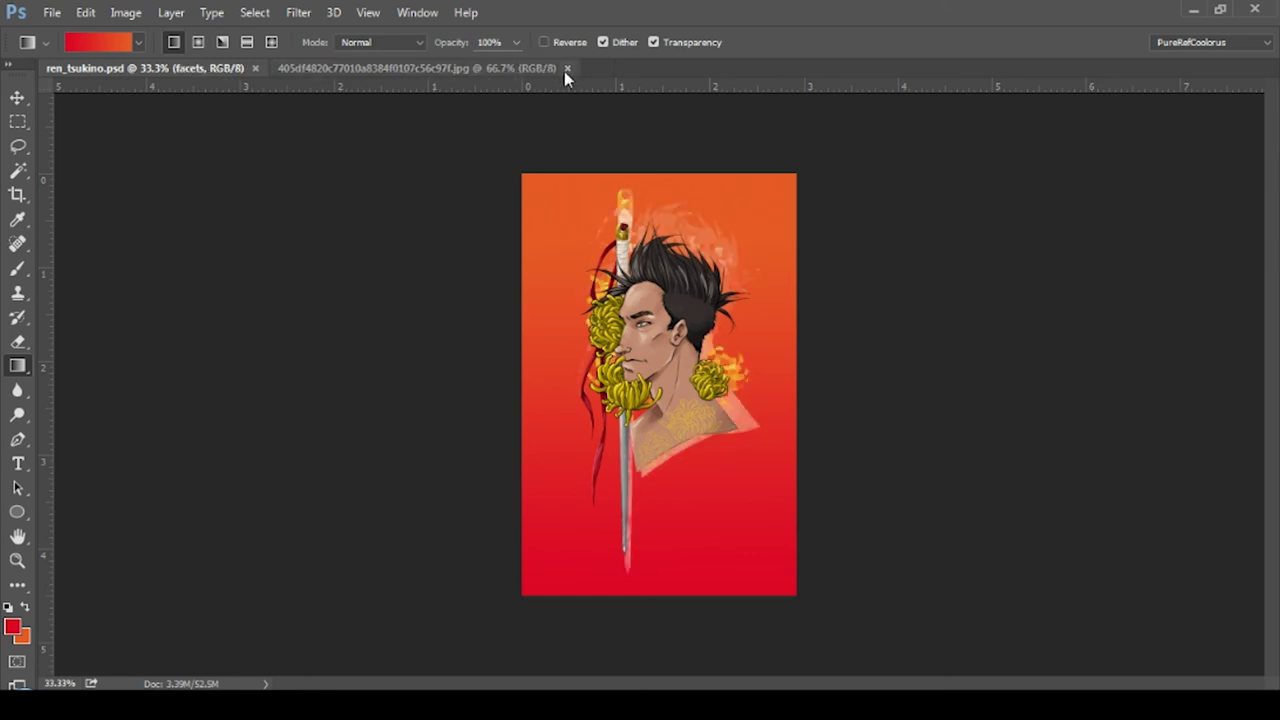
# - Close the reference image and fade the faceted layer out toward the bottom
pyautogui.click(567, 68)
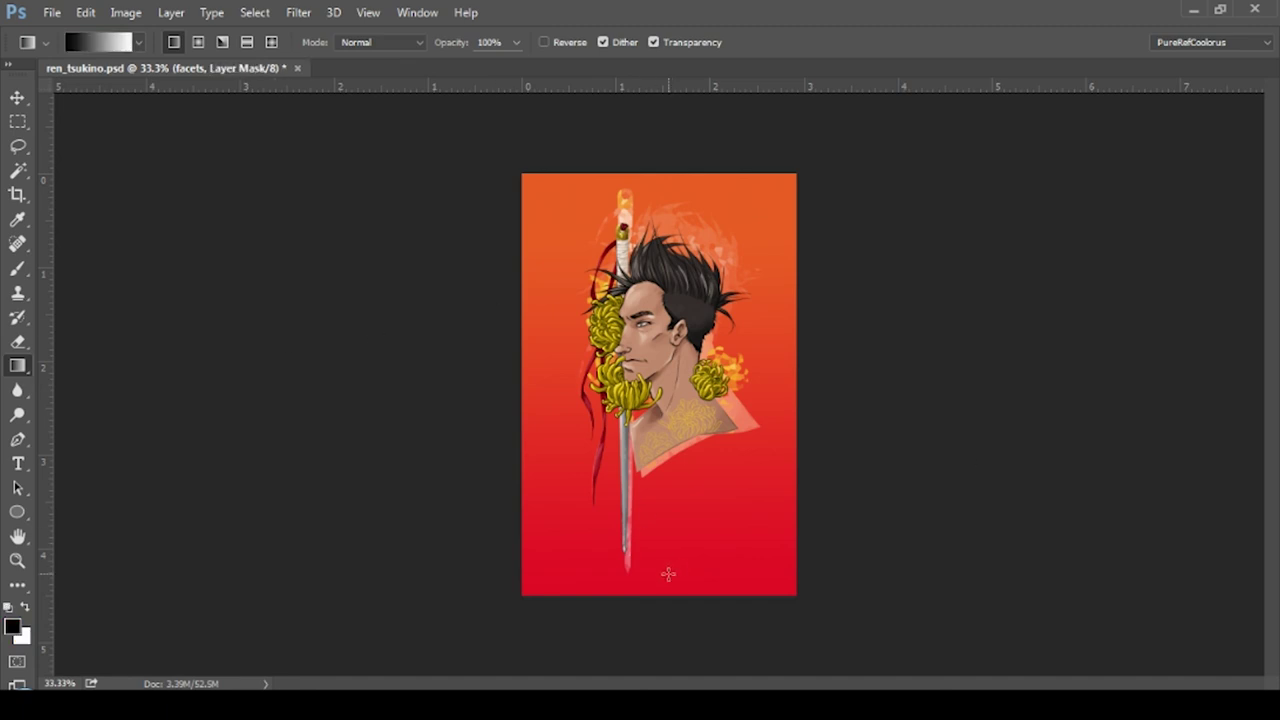
pyautogui.moveTo(671, 571); pyautogui.dragTo(678, 233)
pyautogui.hotkey('ctrl', '+')
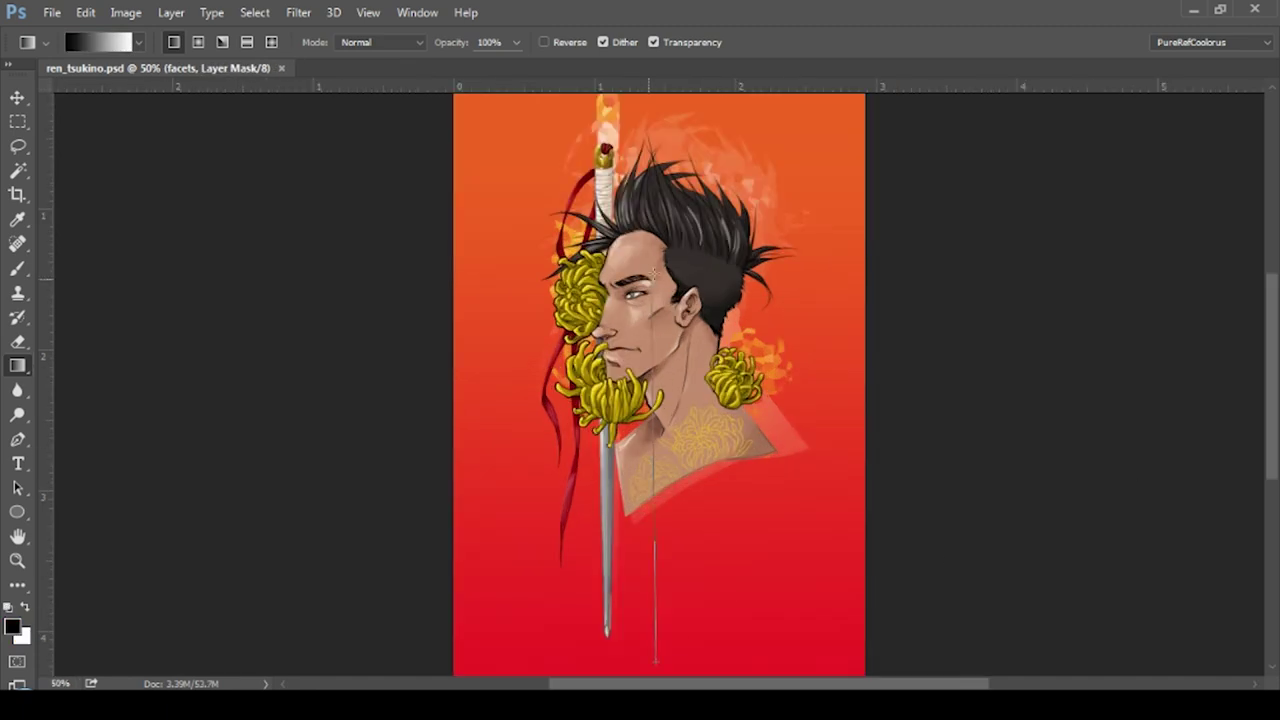
# - Save the painting as a JPEG copy named ren_tsukino in NewWIPs
pyautogui.moveTo(659, 380); pyautogui.dragTo(717, 405)
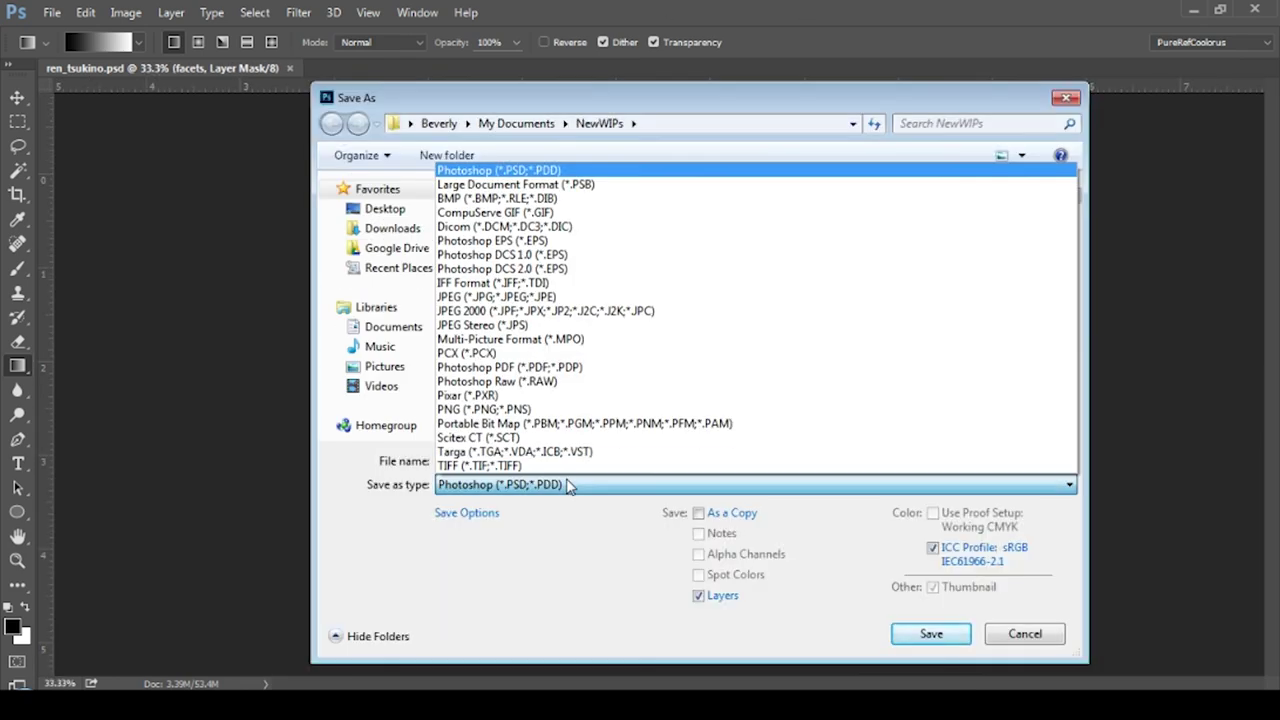
pyautogui.click(460, 300)
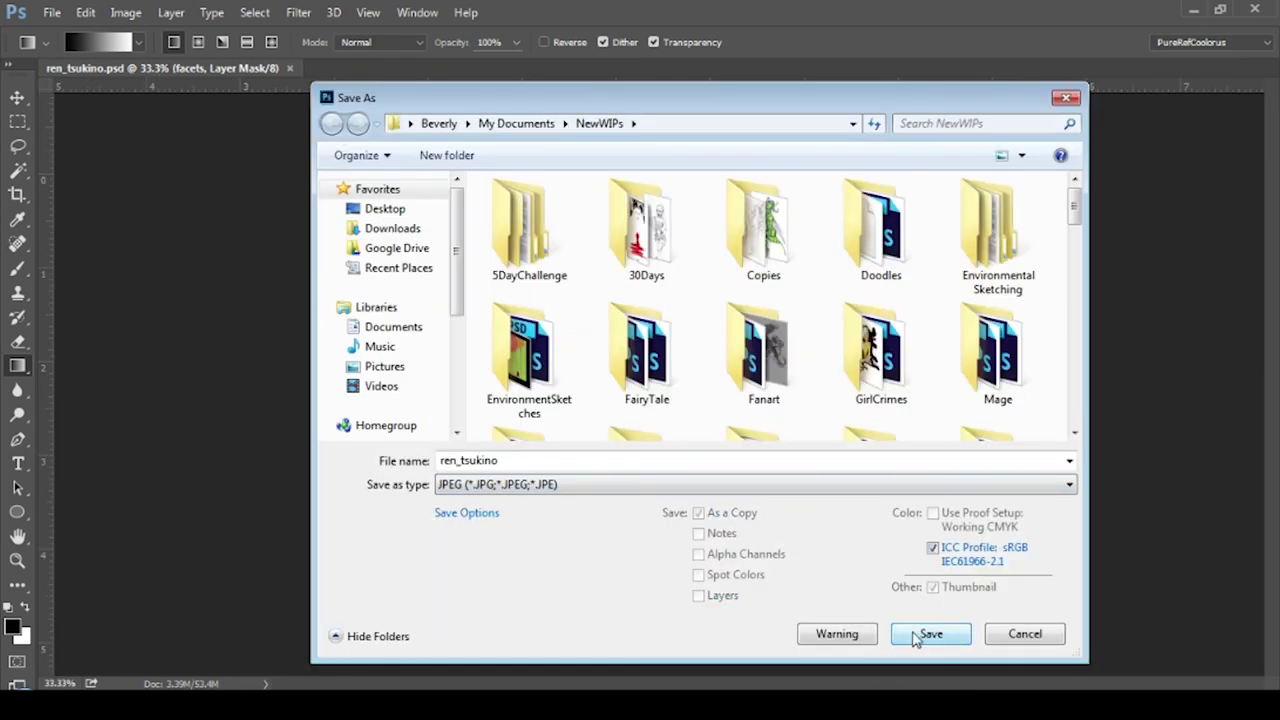
pyautogui.click(929, 636)
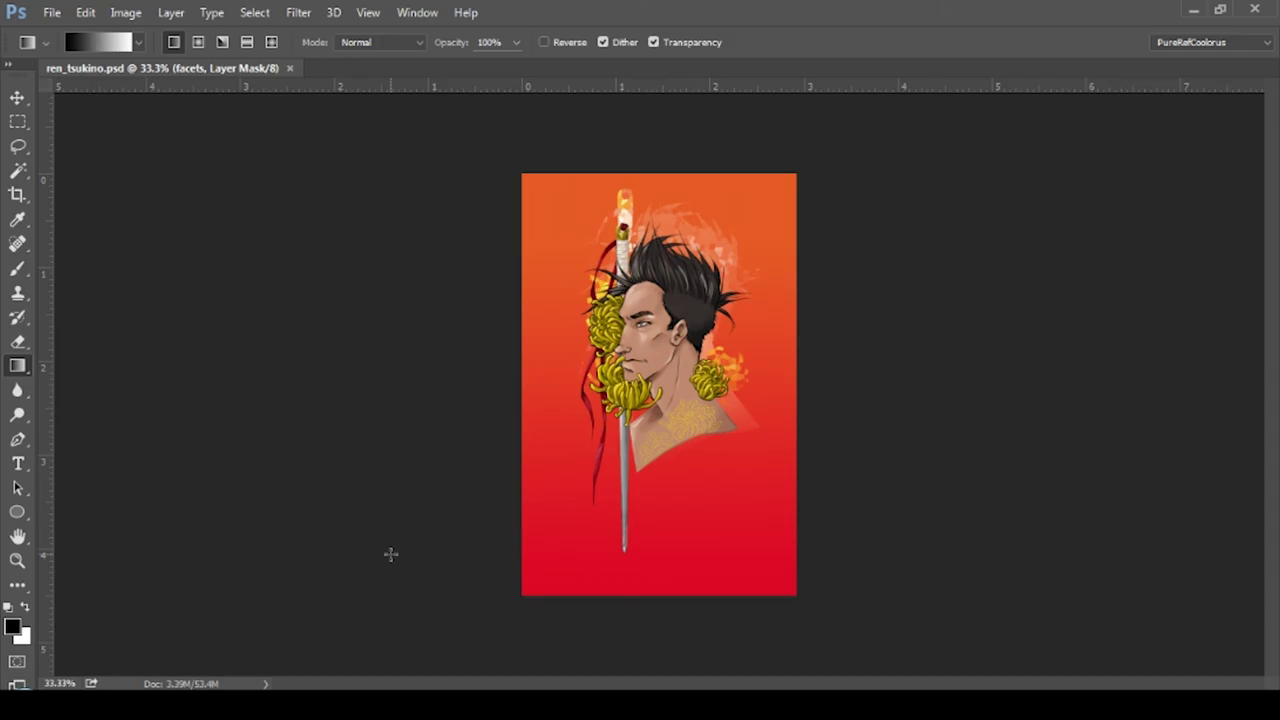